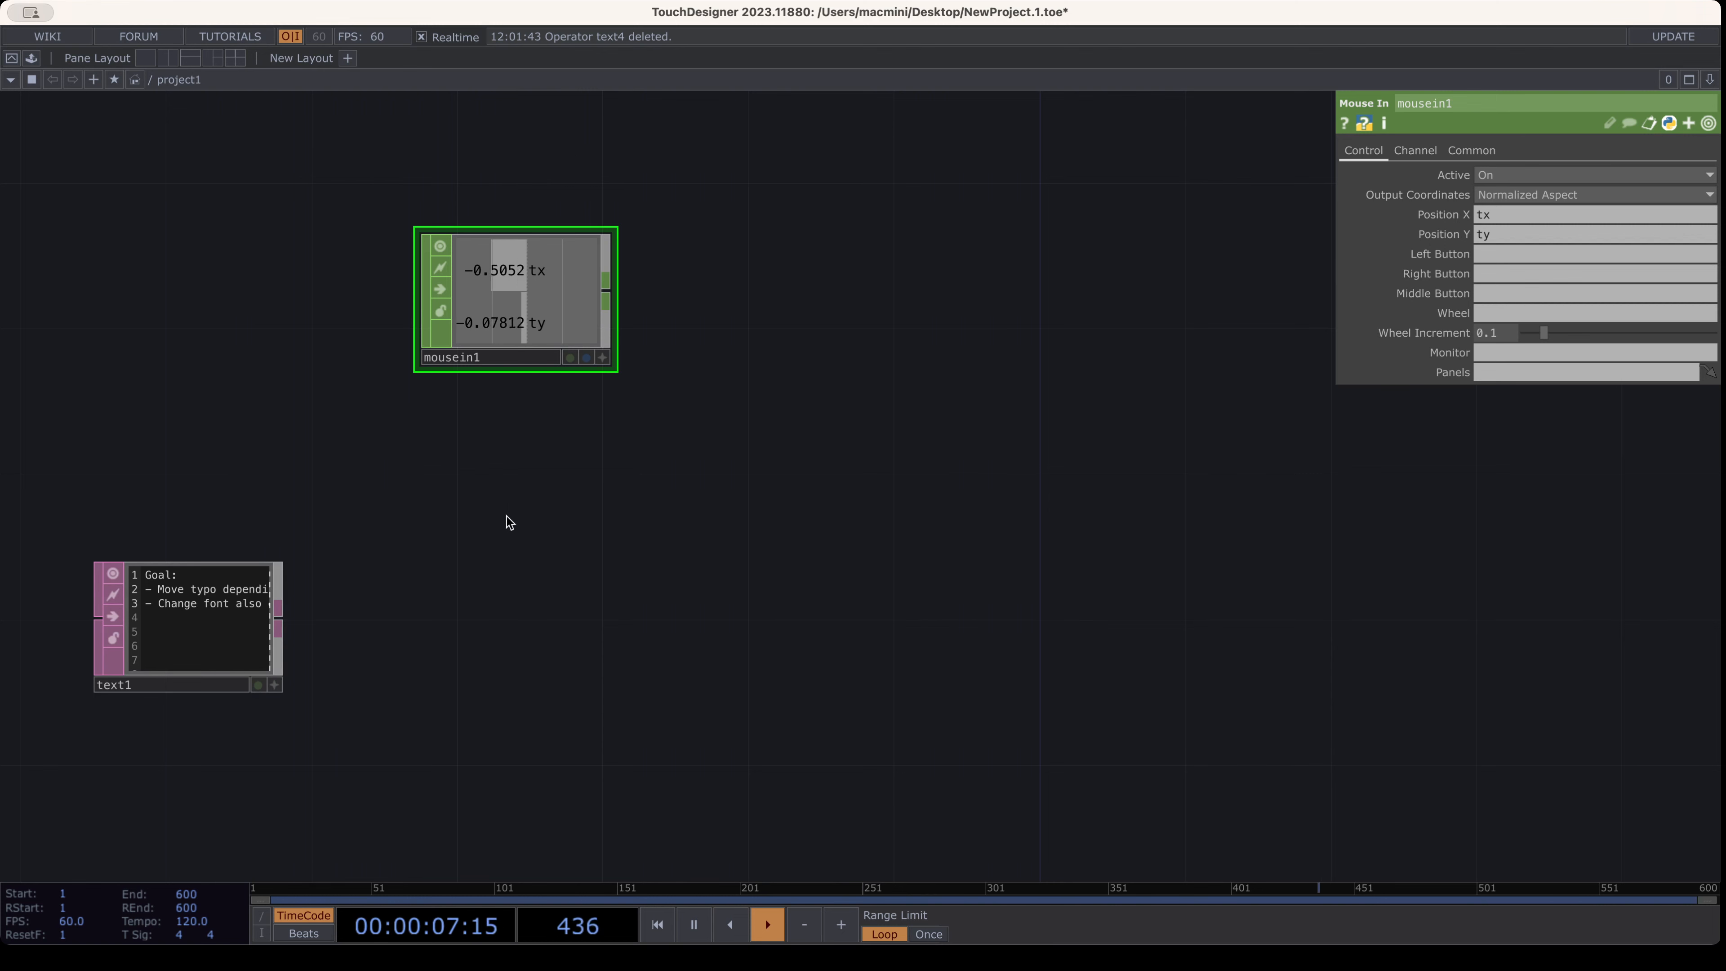
Connect a Select CHOP to the output of mousein1 and limit its channel names to tx
drag(676, 565, 634, 684)
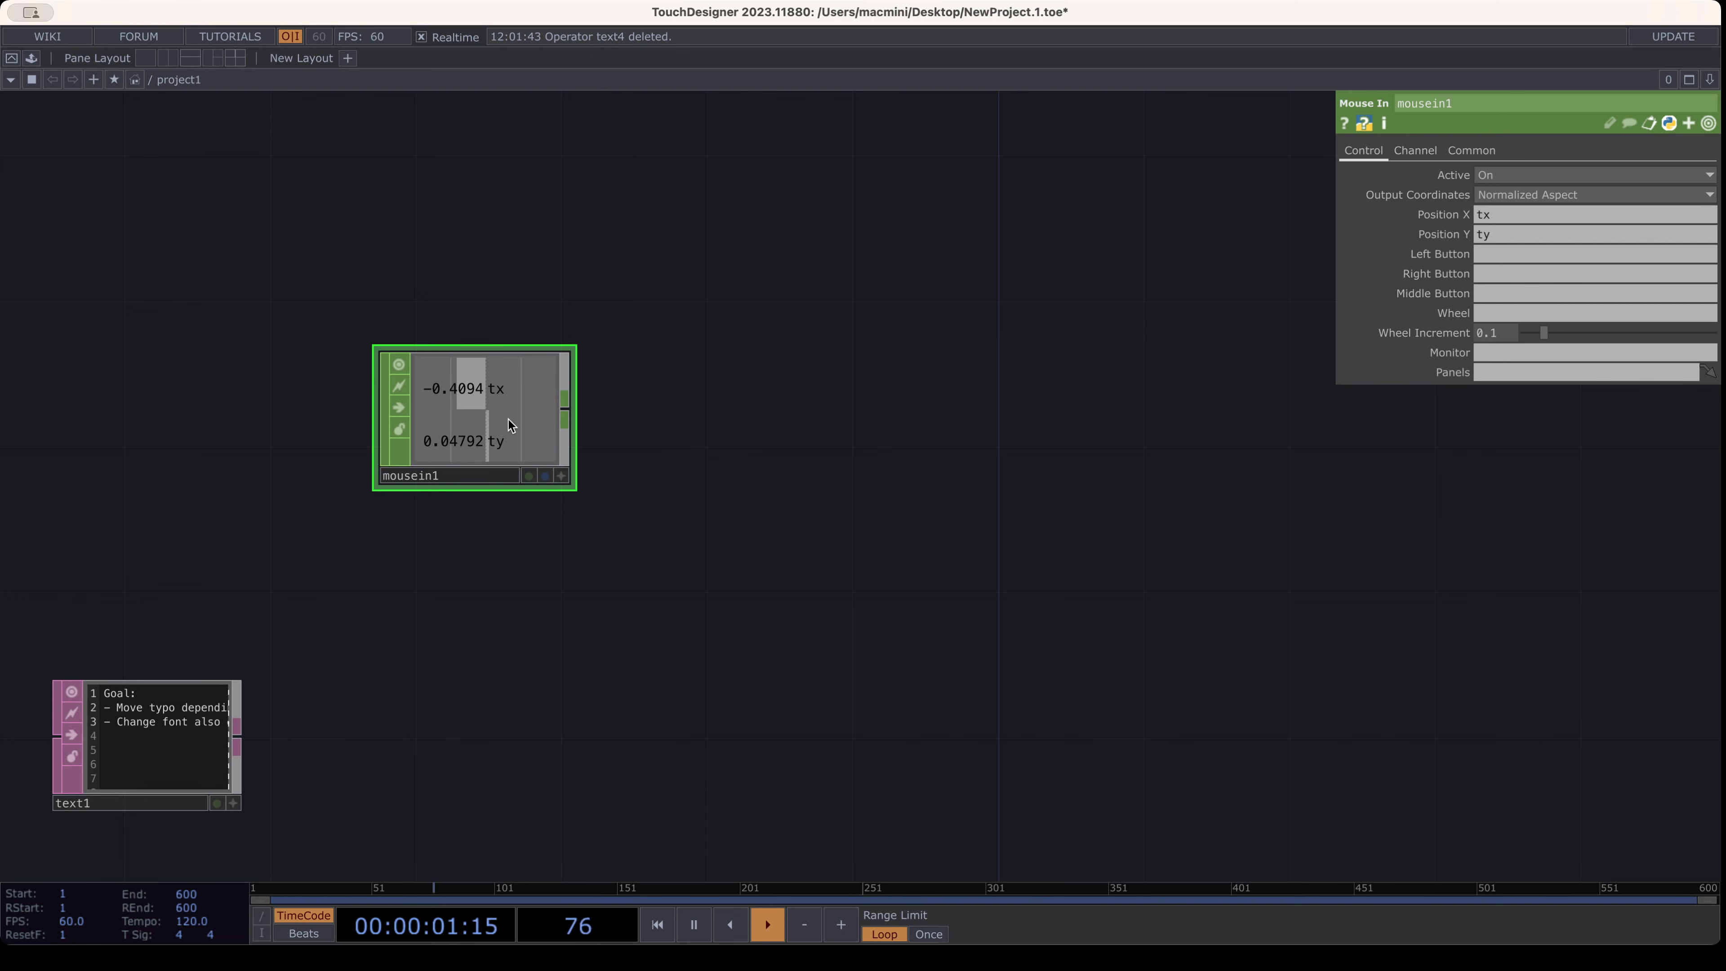
drag(710, 455, 551, 486)
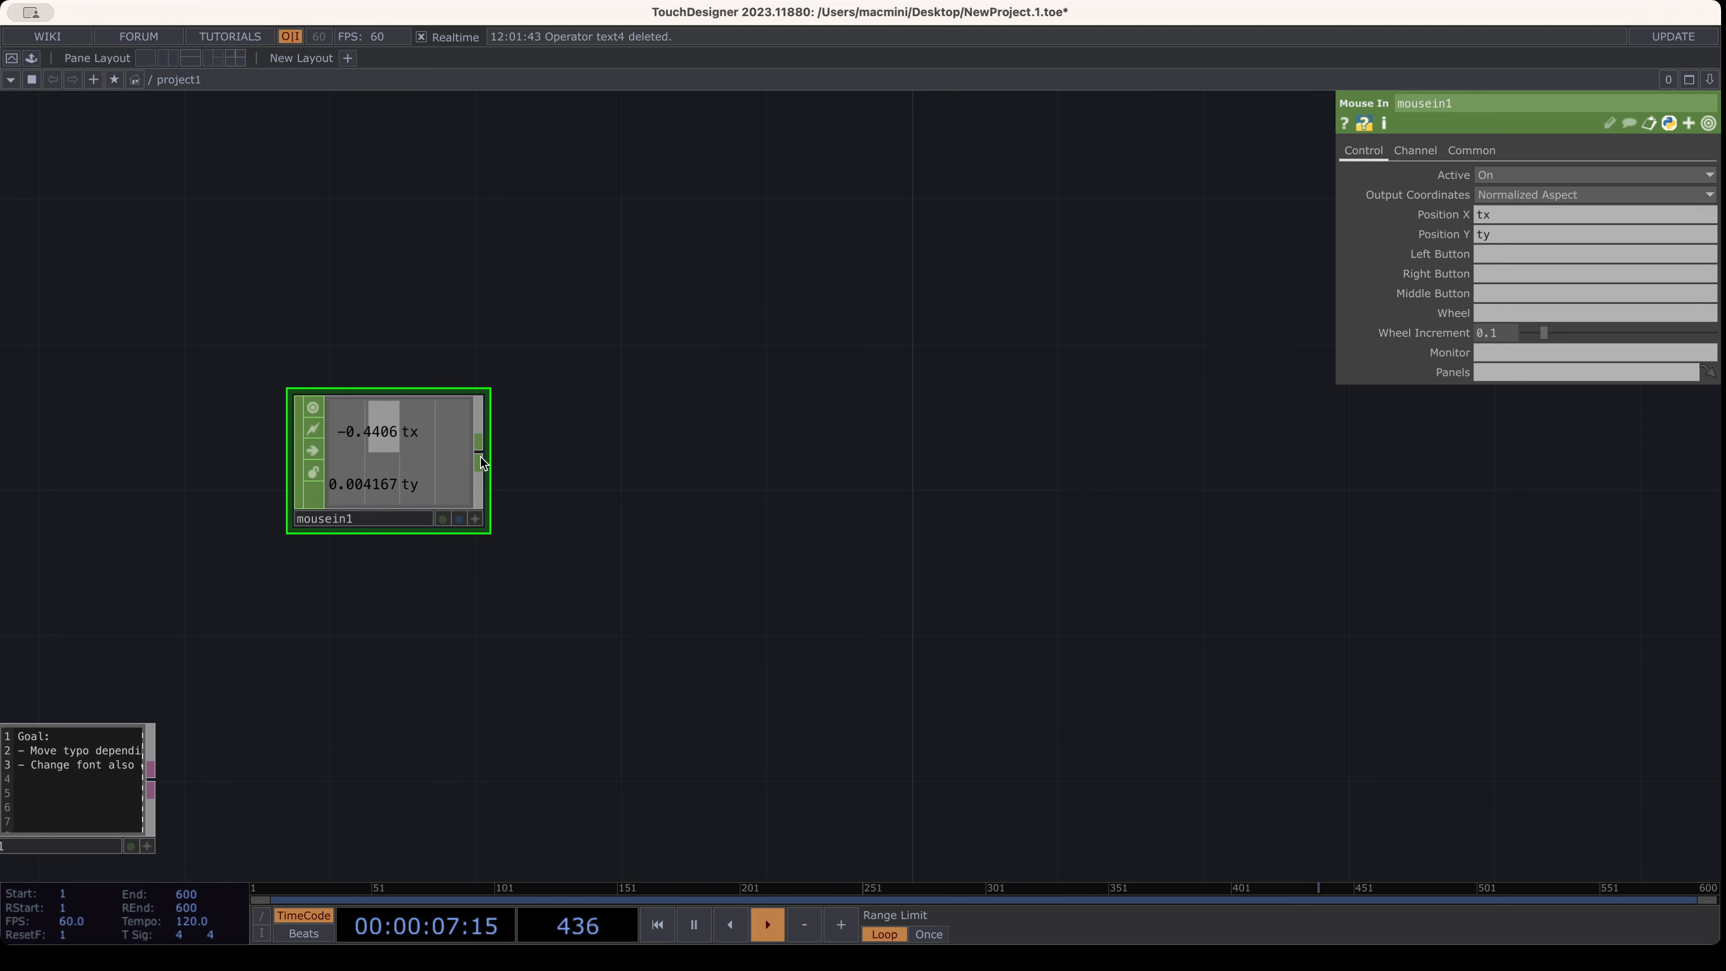
mouse_move(480, 457)
mouse_down()
mouse_move(655, 458)
mouse_move(480, 455)
mouse_up()
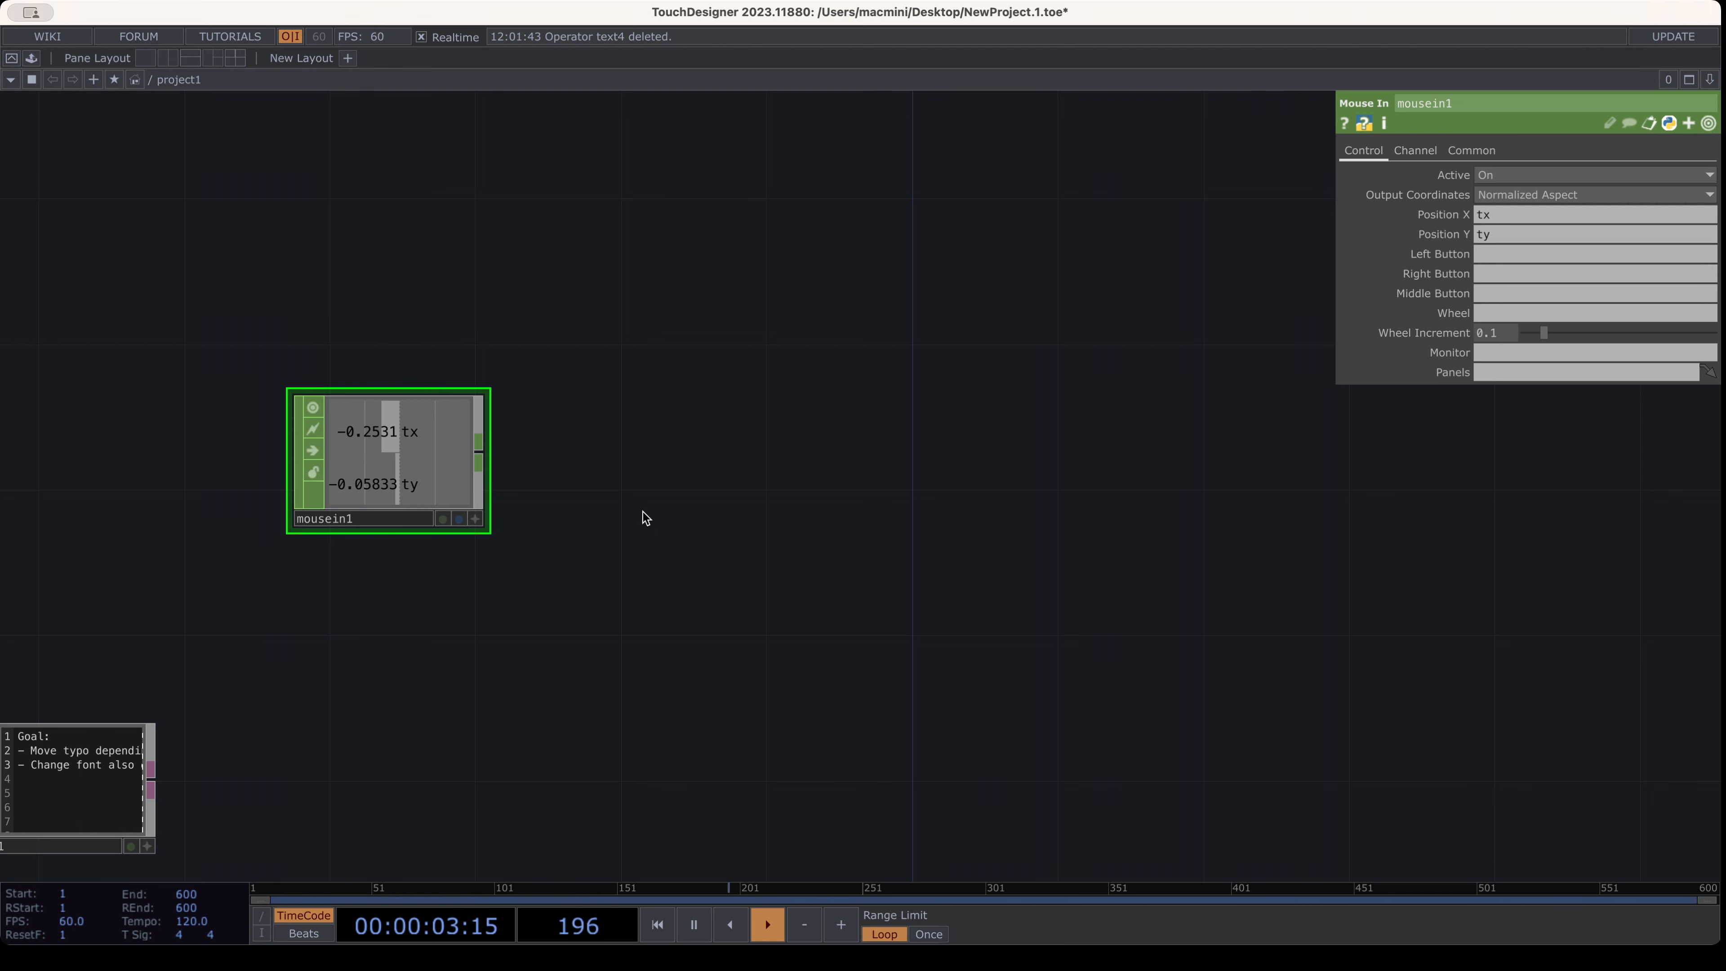
click(633, 489)
click(676, 306)
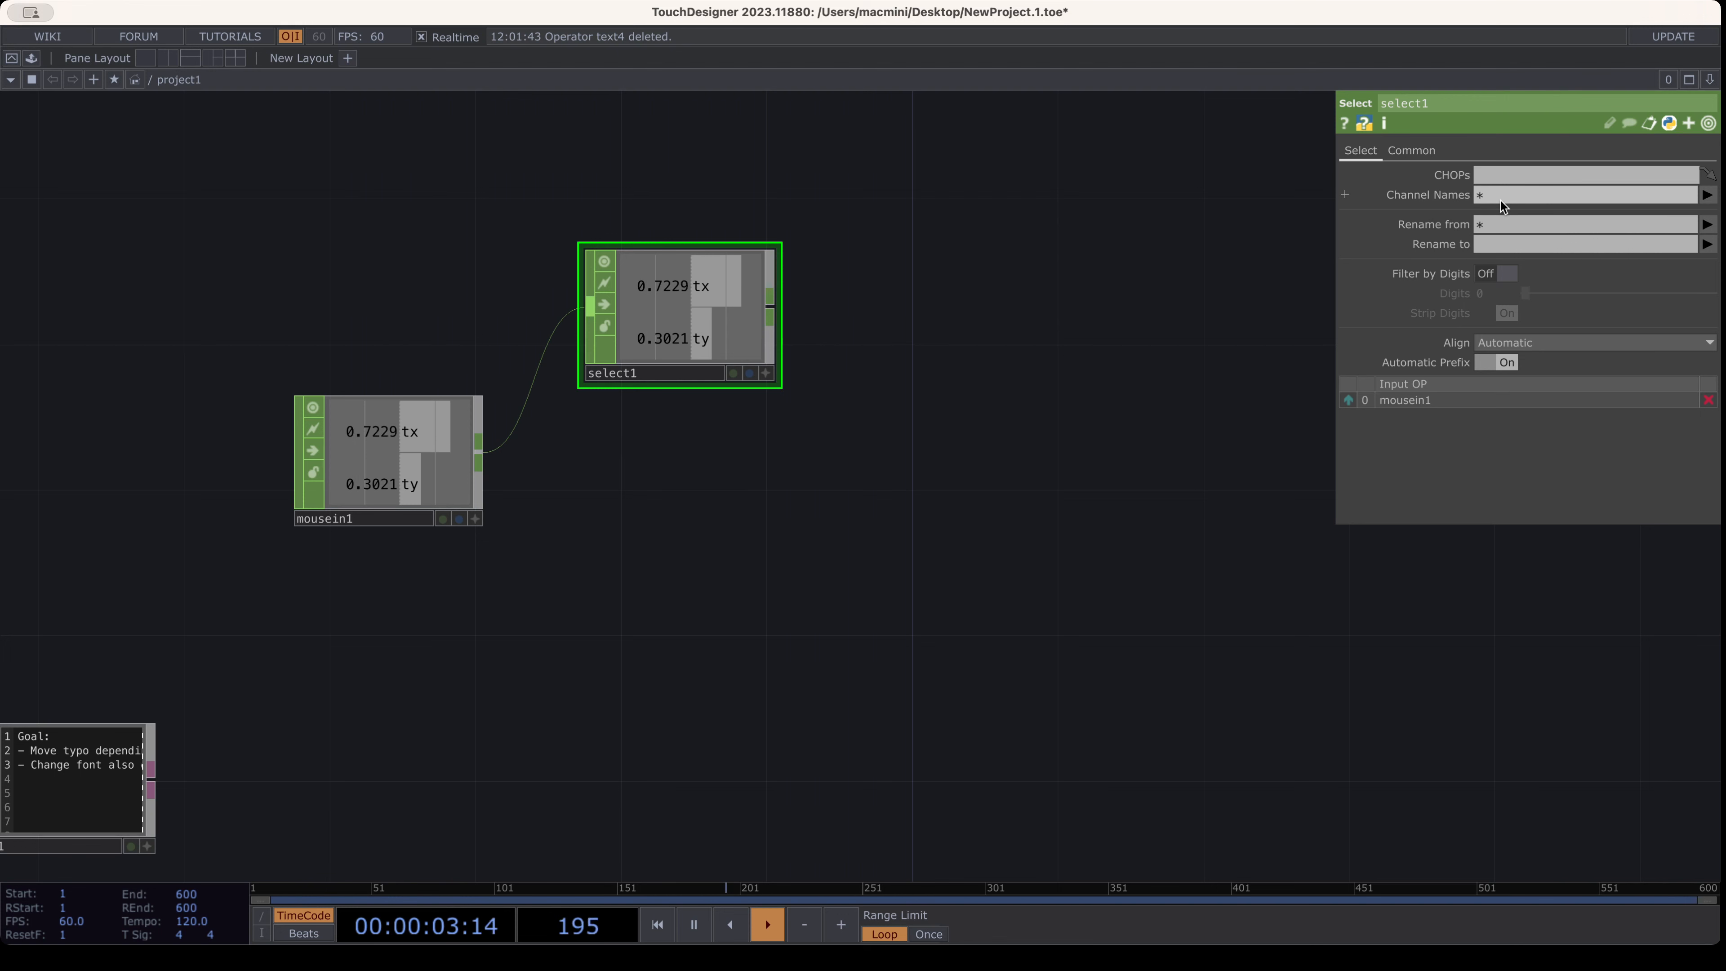
click(1707, 195)
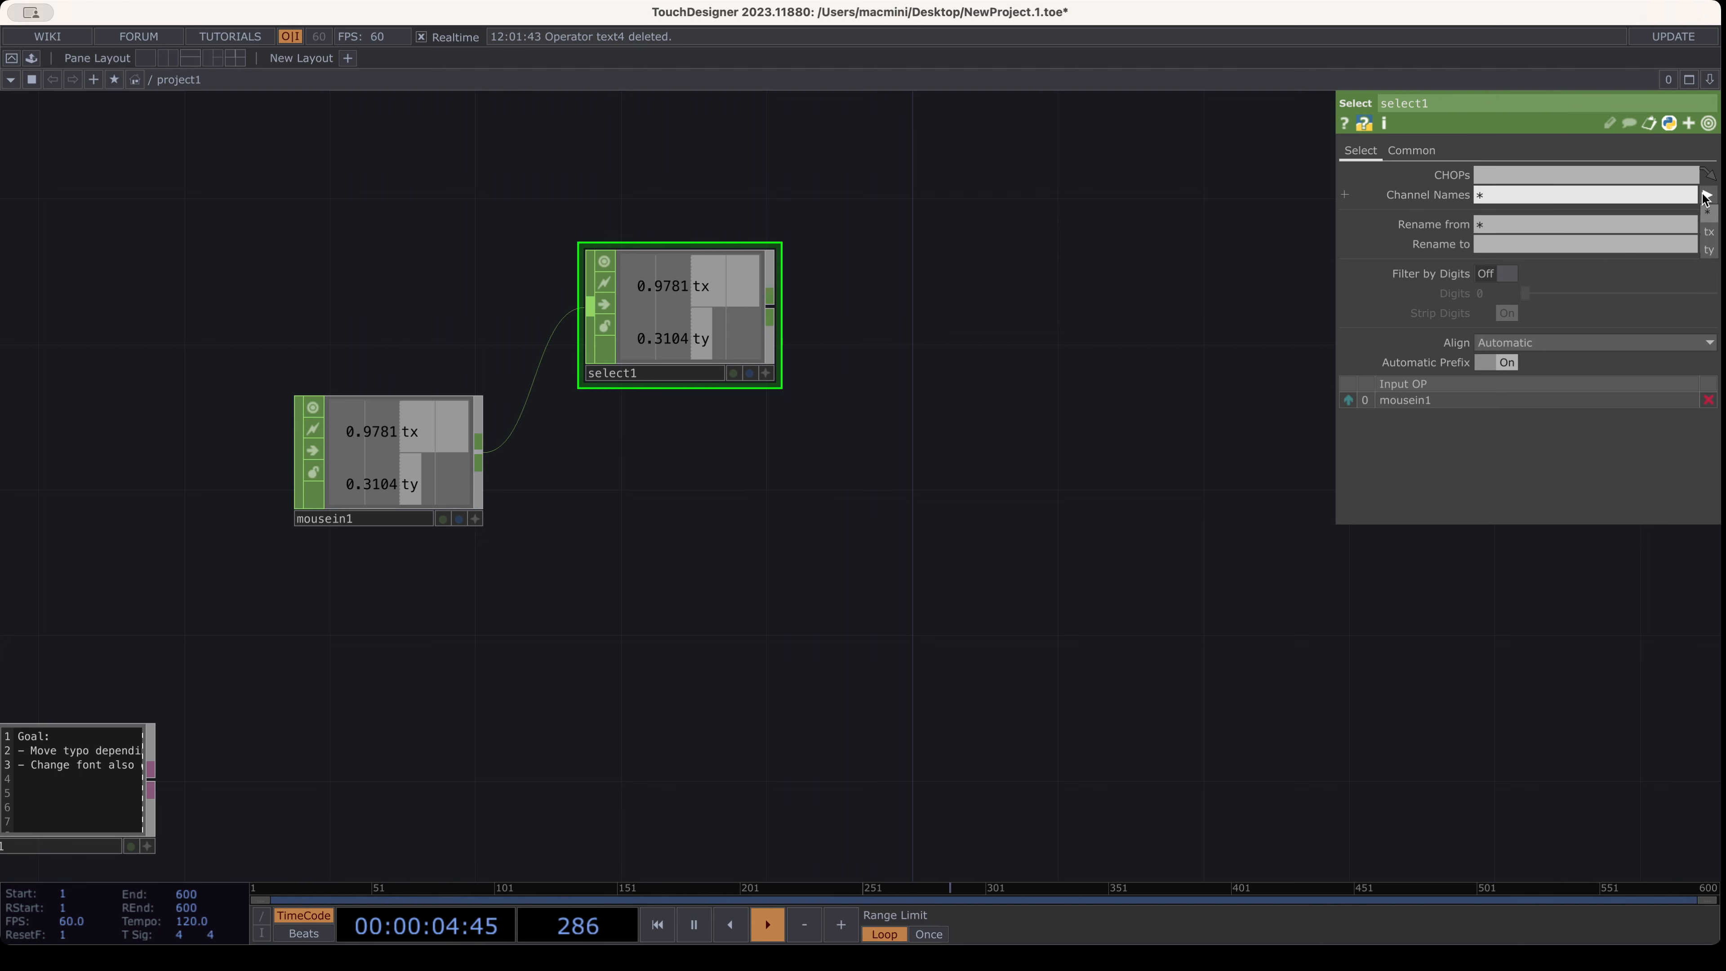
click(1708, 233)
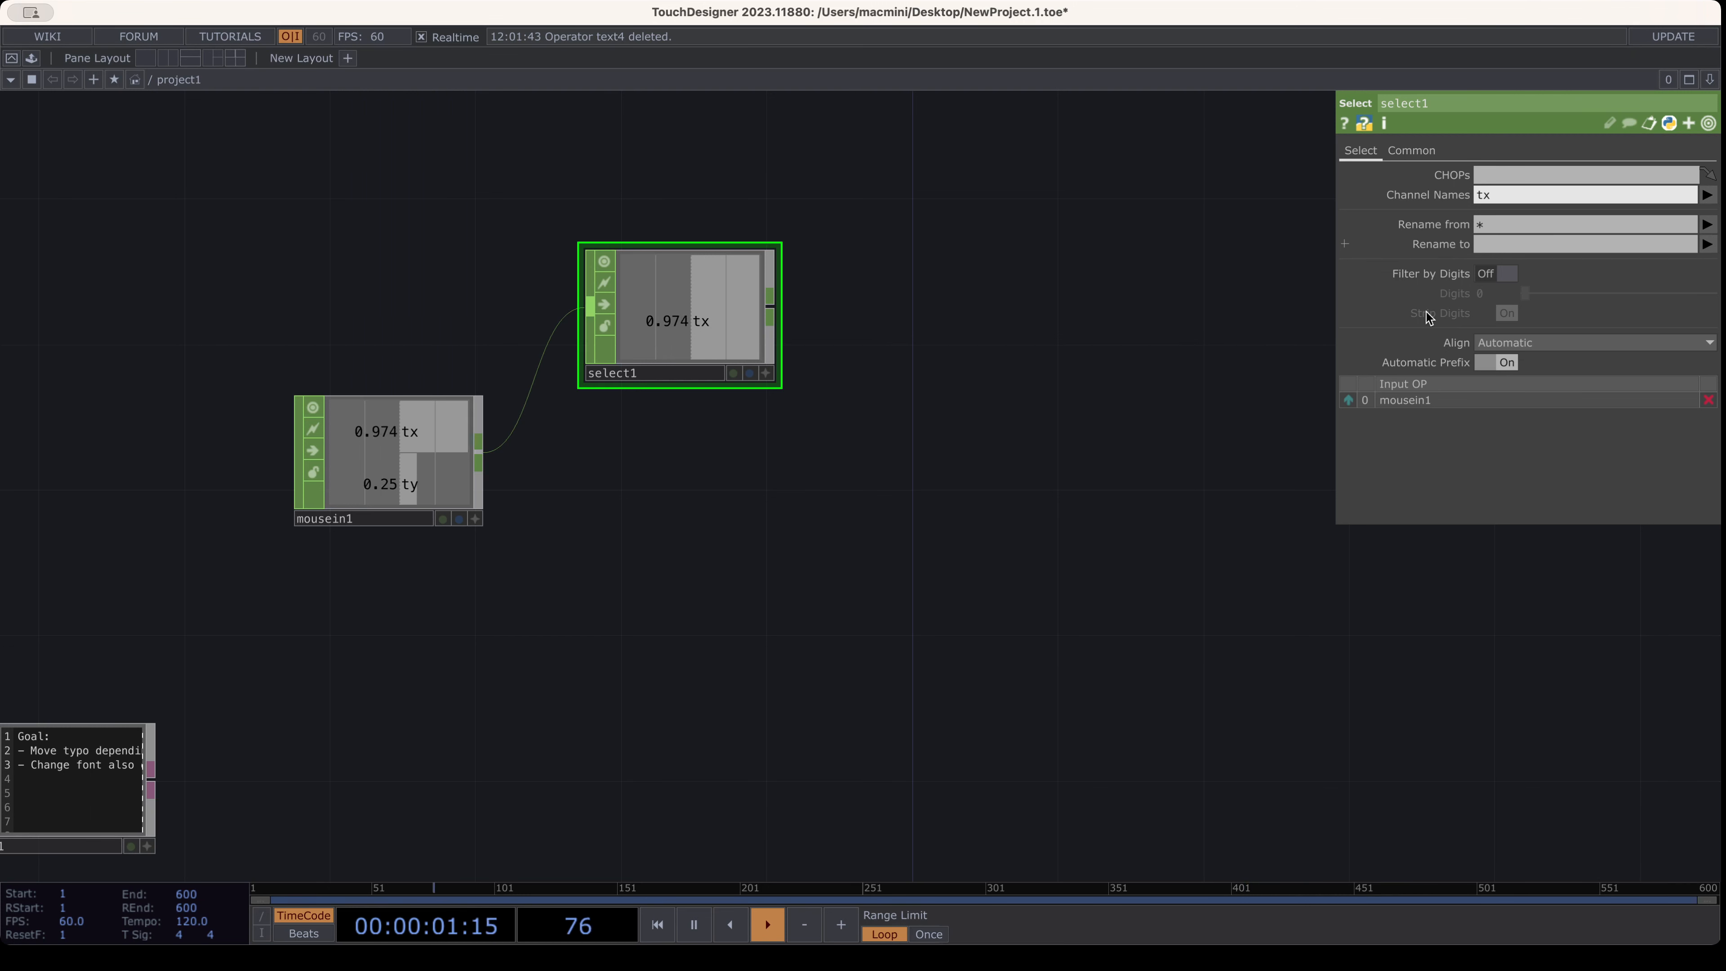
Rearrange mousein1 and select1 so the two nodes sit side by side above the text1 note
drag(1110, 524, 1080, 560)
scroll(1092, 558, up, 2)
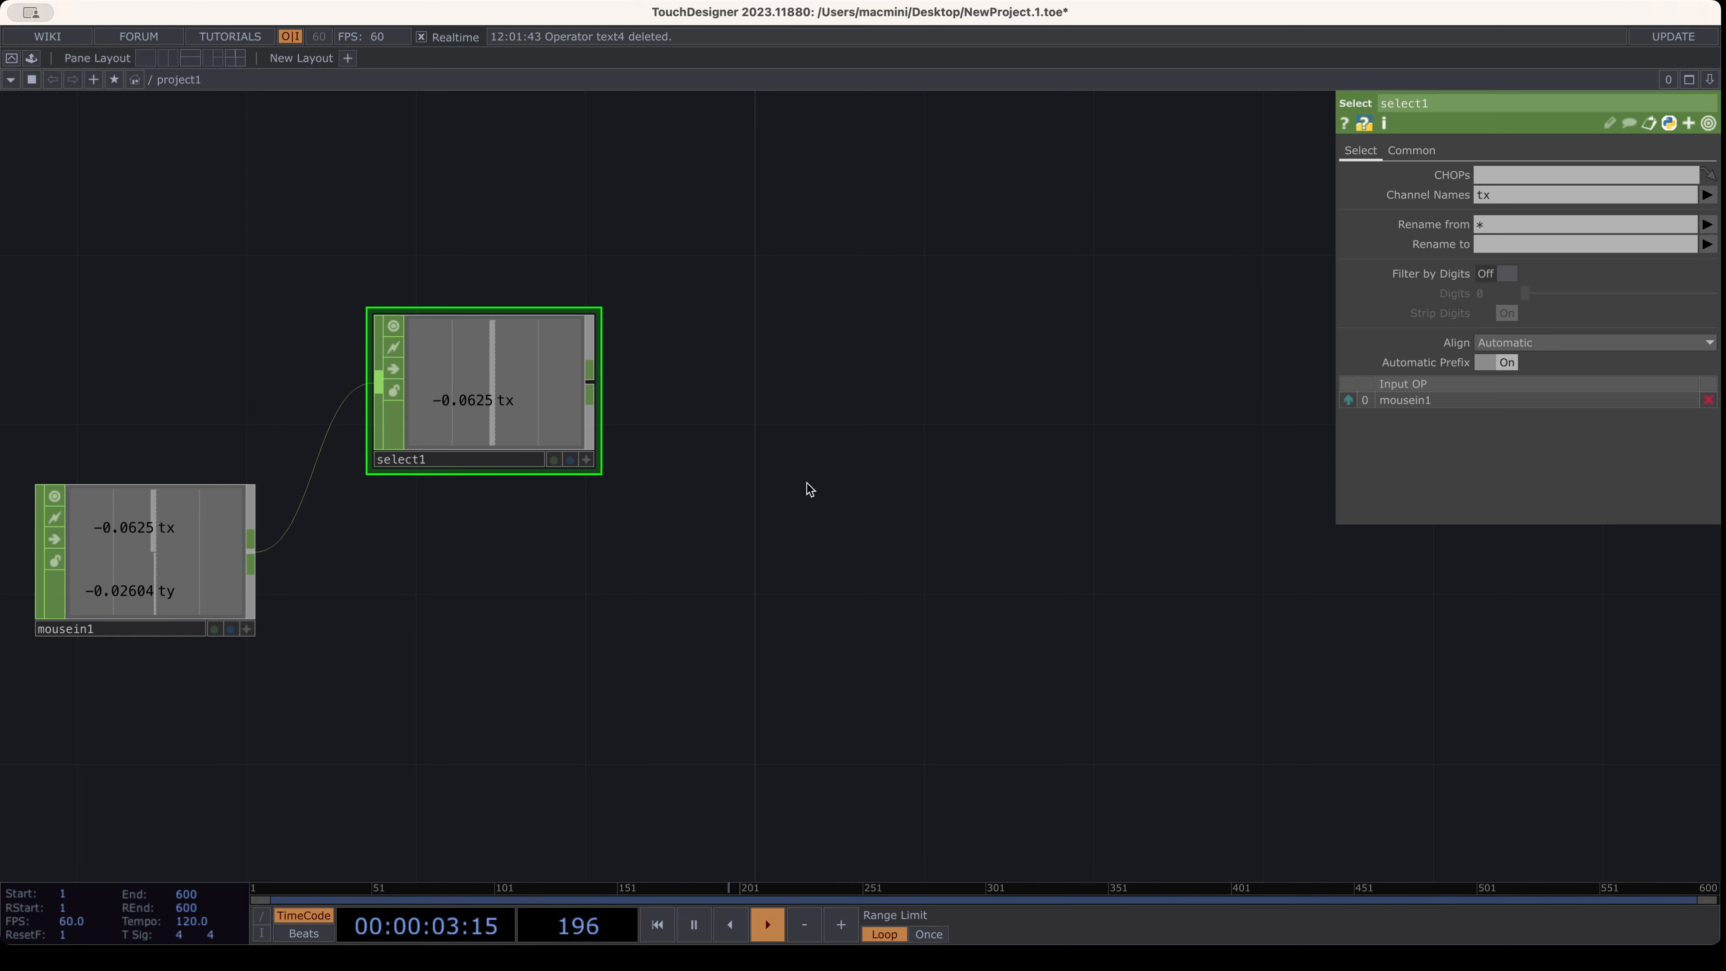
drag(747, 597, 820, 447)
scroll(789, 503, down, 3)
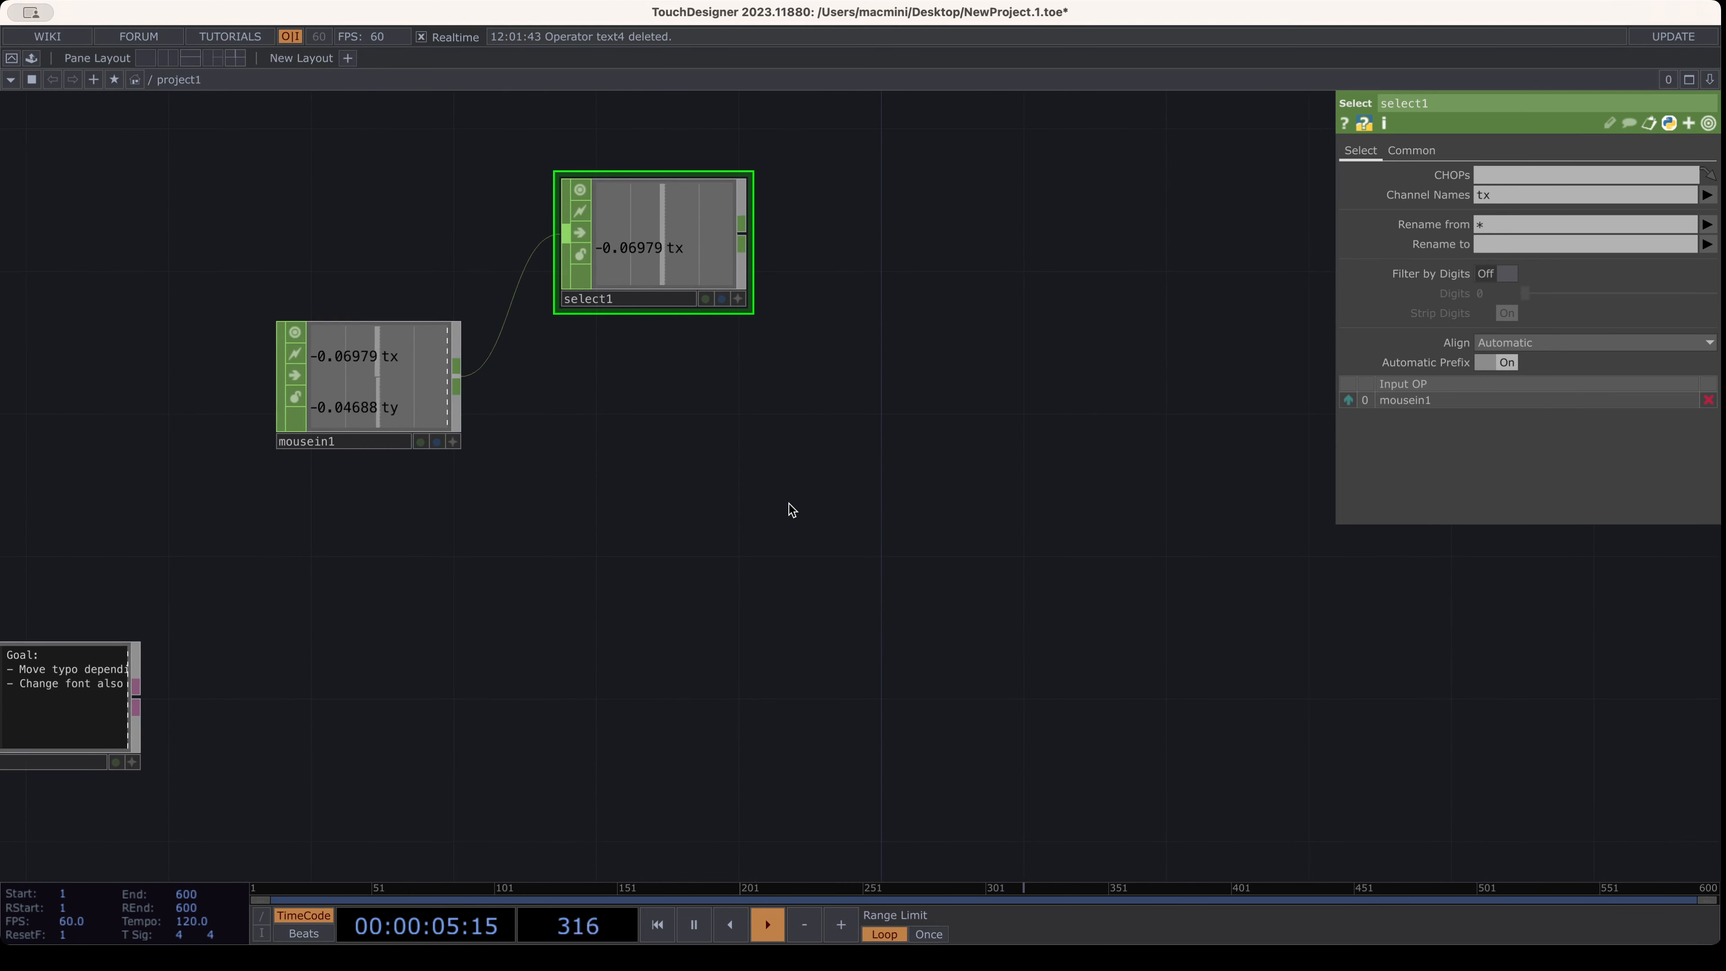
drag(486, 402, 455, 276)
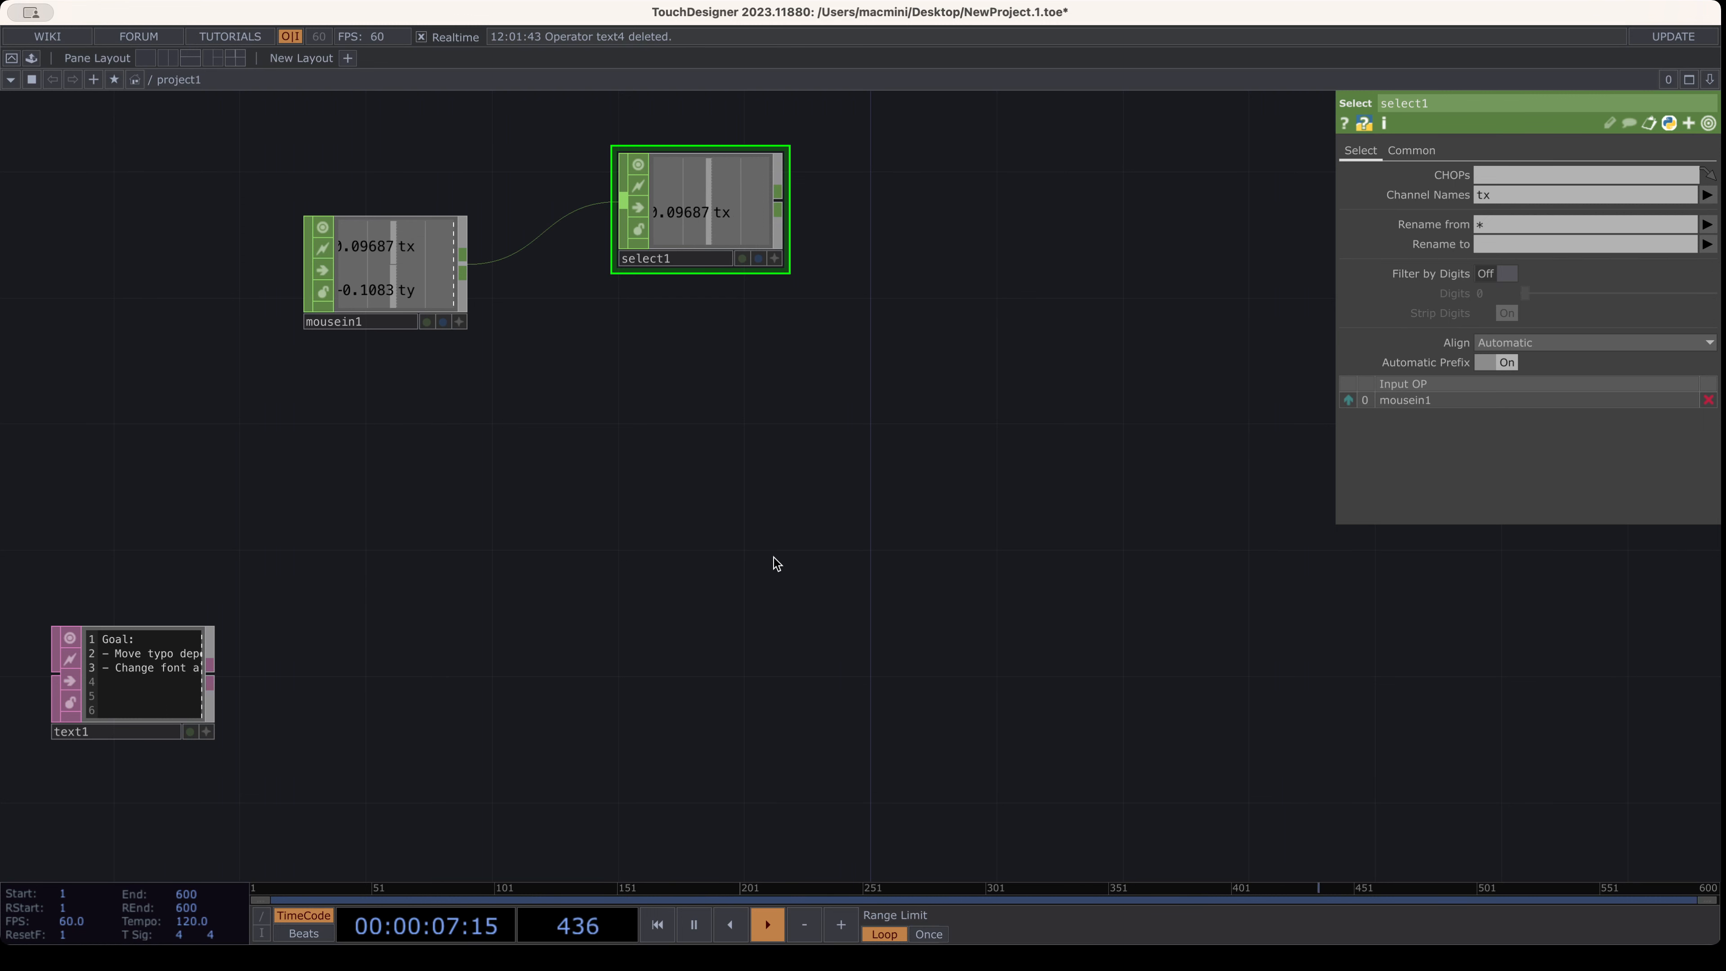
drag(720, 536, 735, 505)
drag(778, 421, 776, 486)
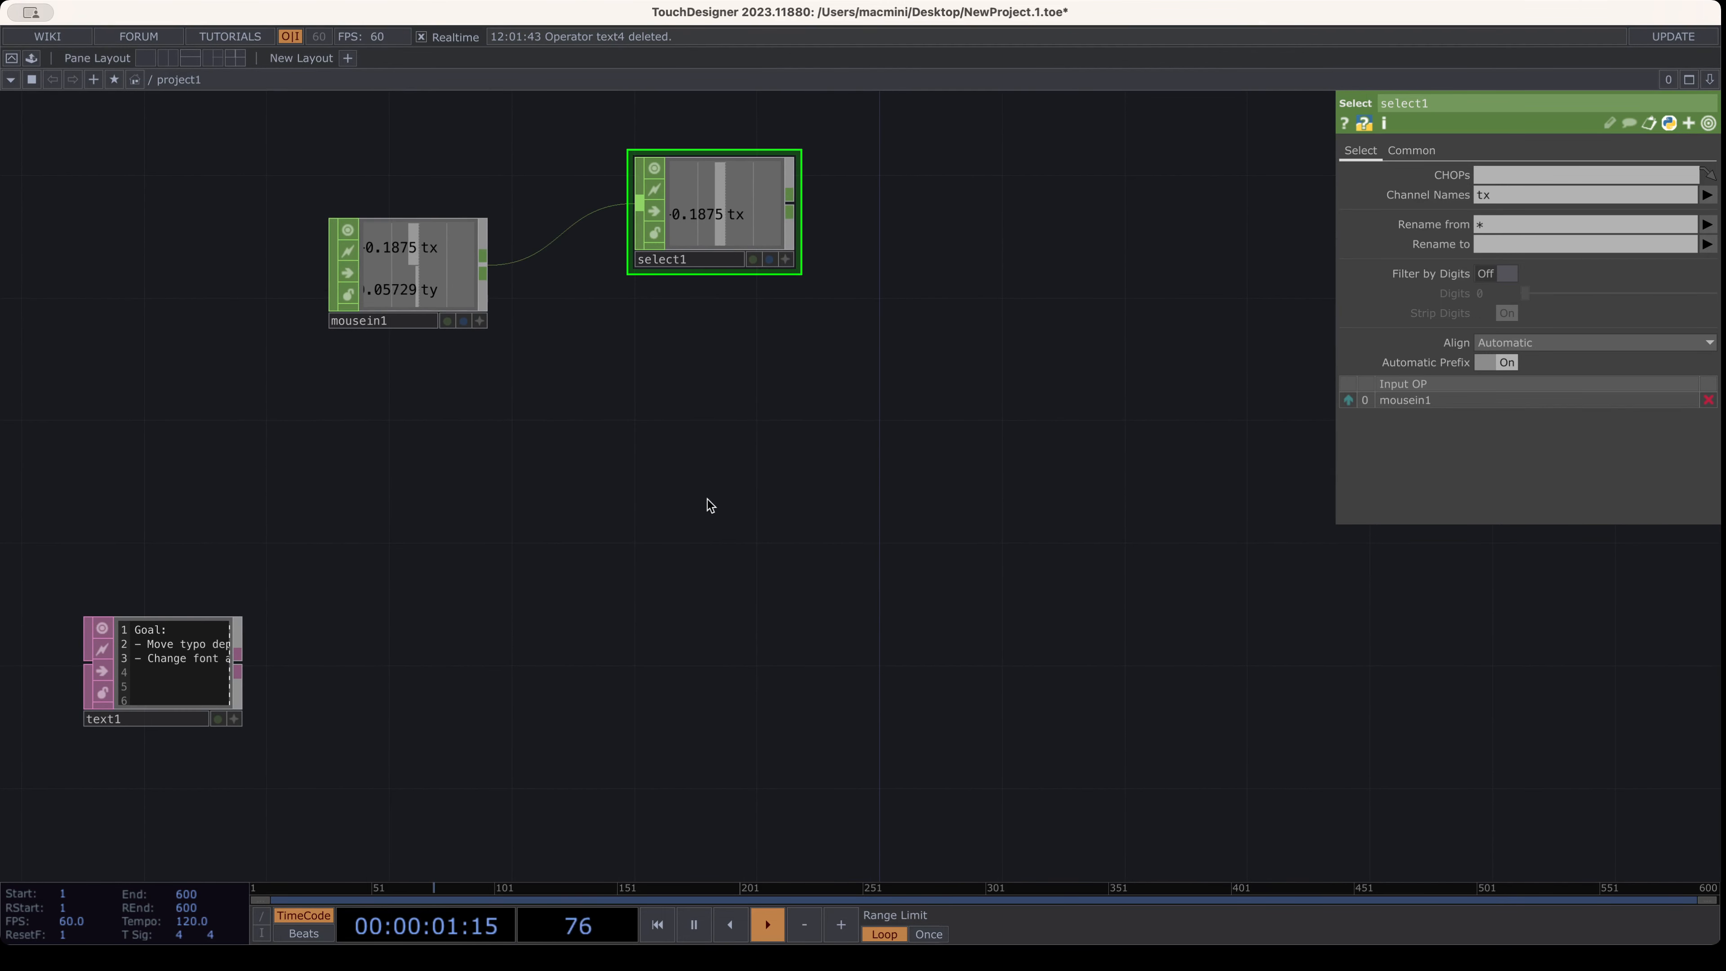
drag(707, 212, 706, 244)
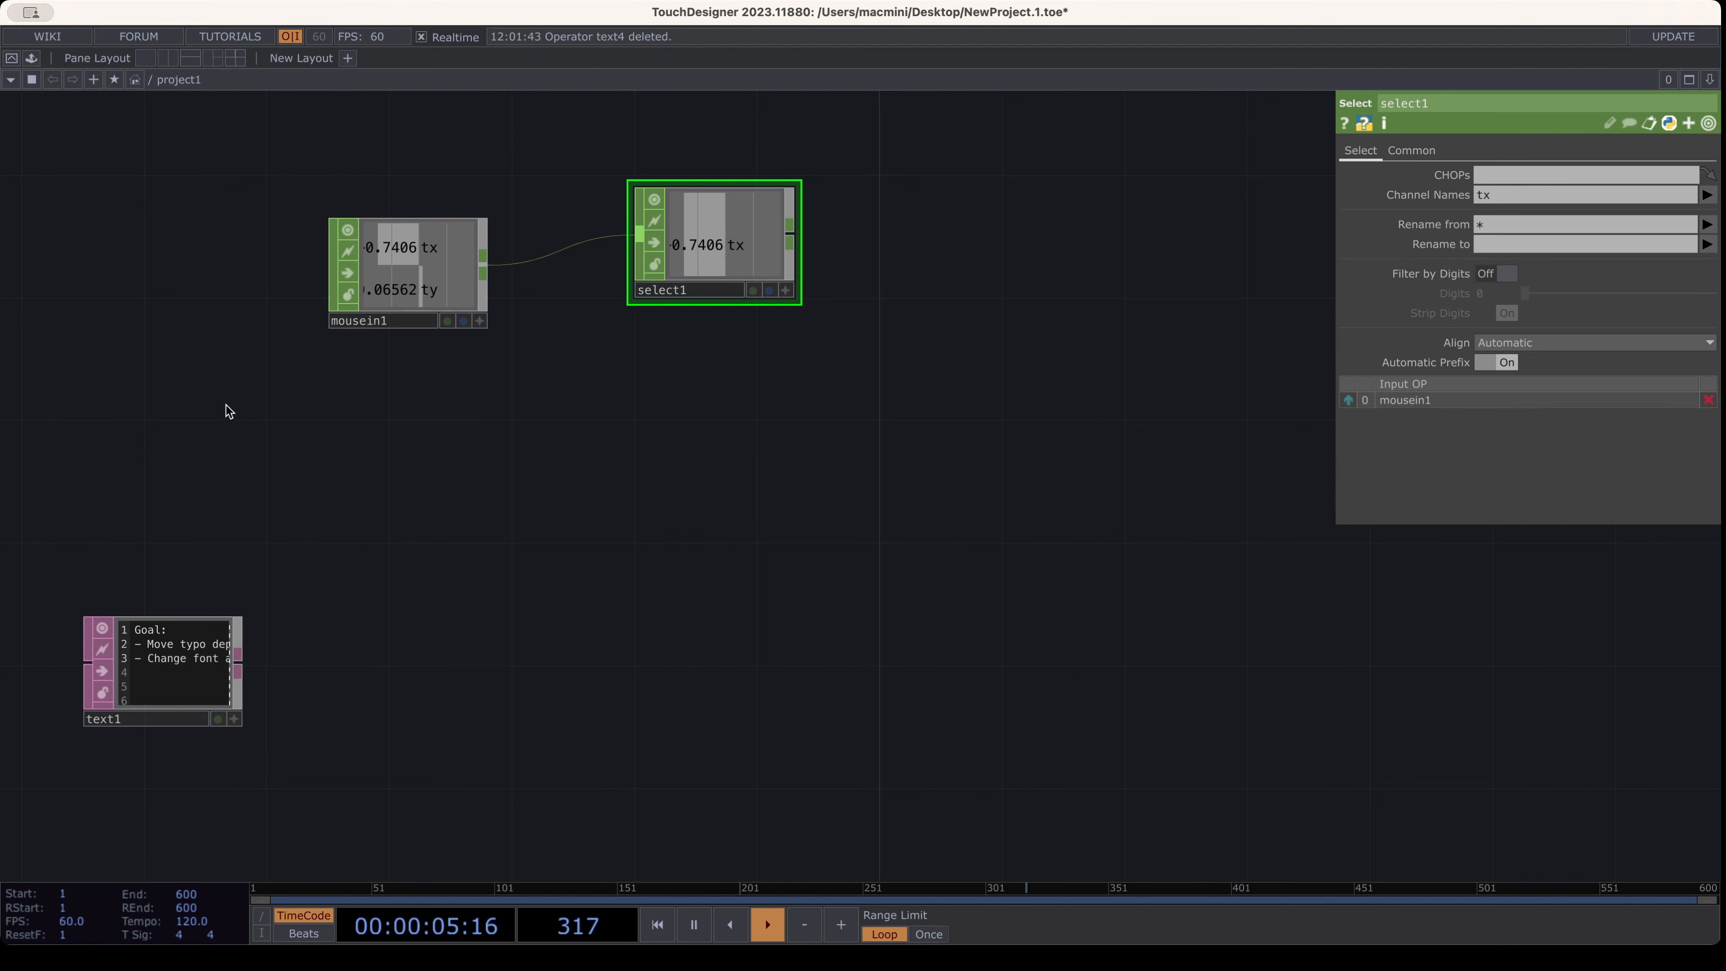
Add a Text TOP beside the text1 note and set its text to Hallo
click(471, 646)
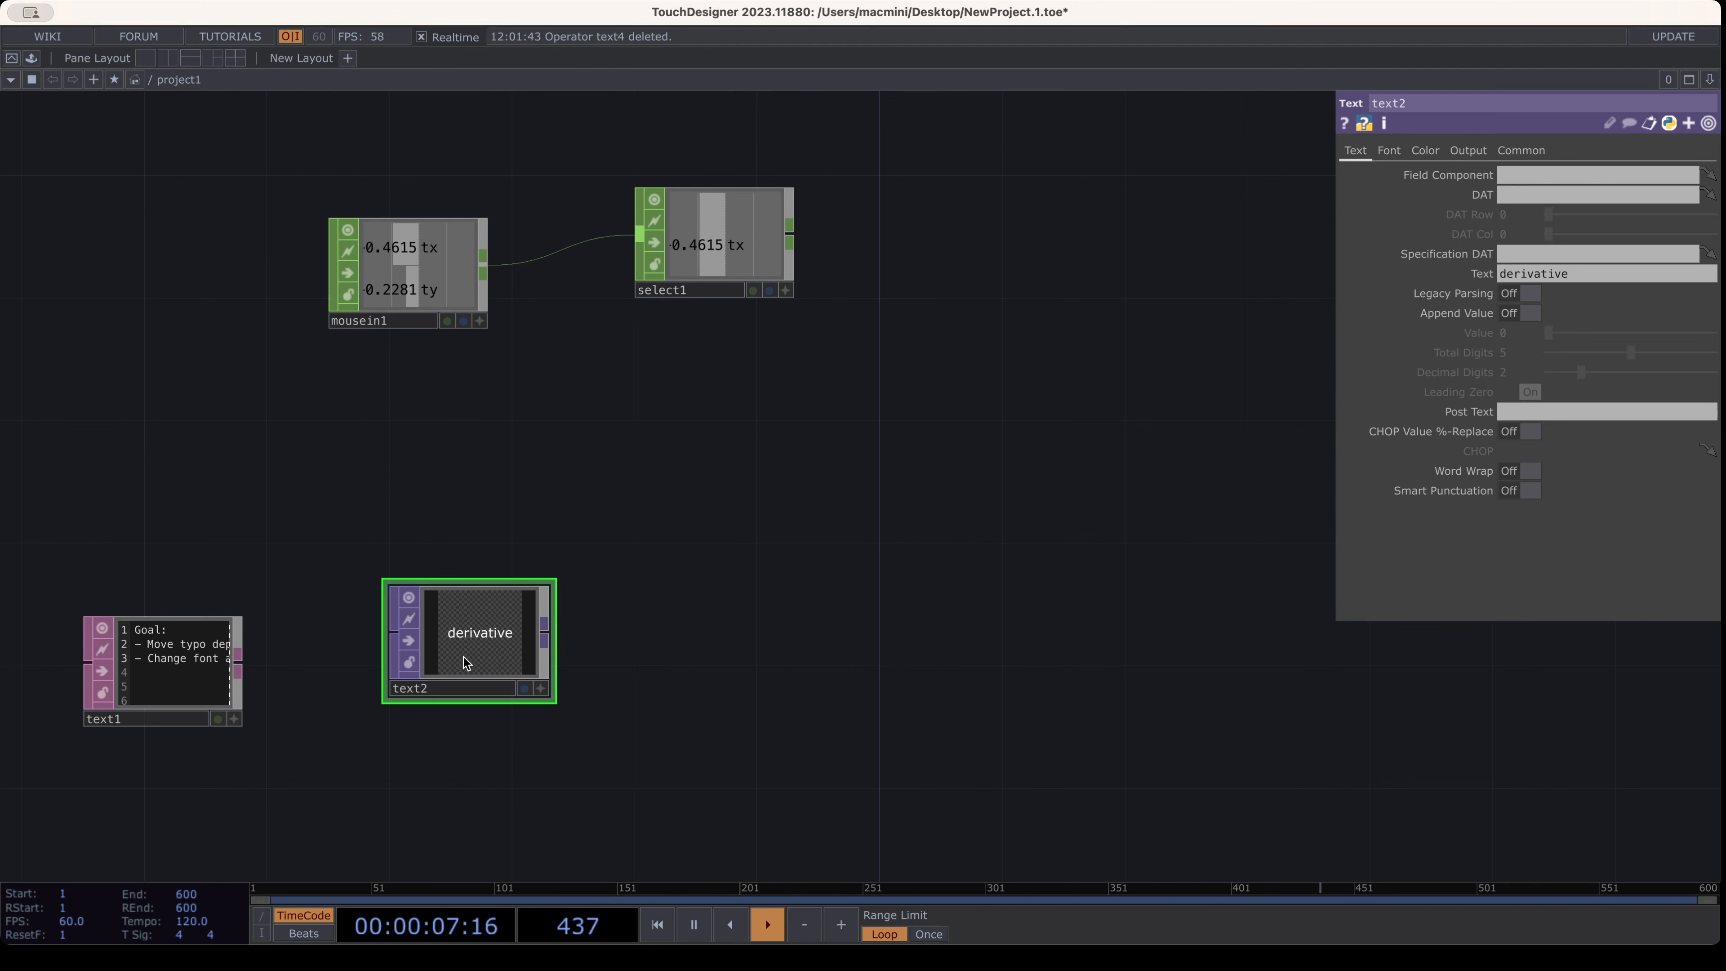
scroll(436, 646, up, 5)
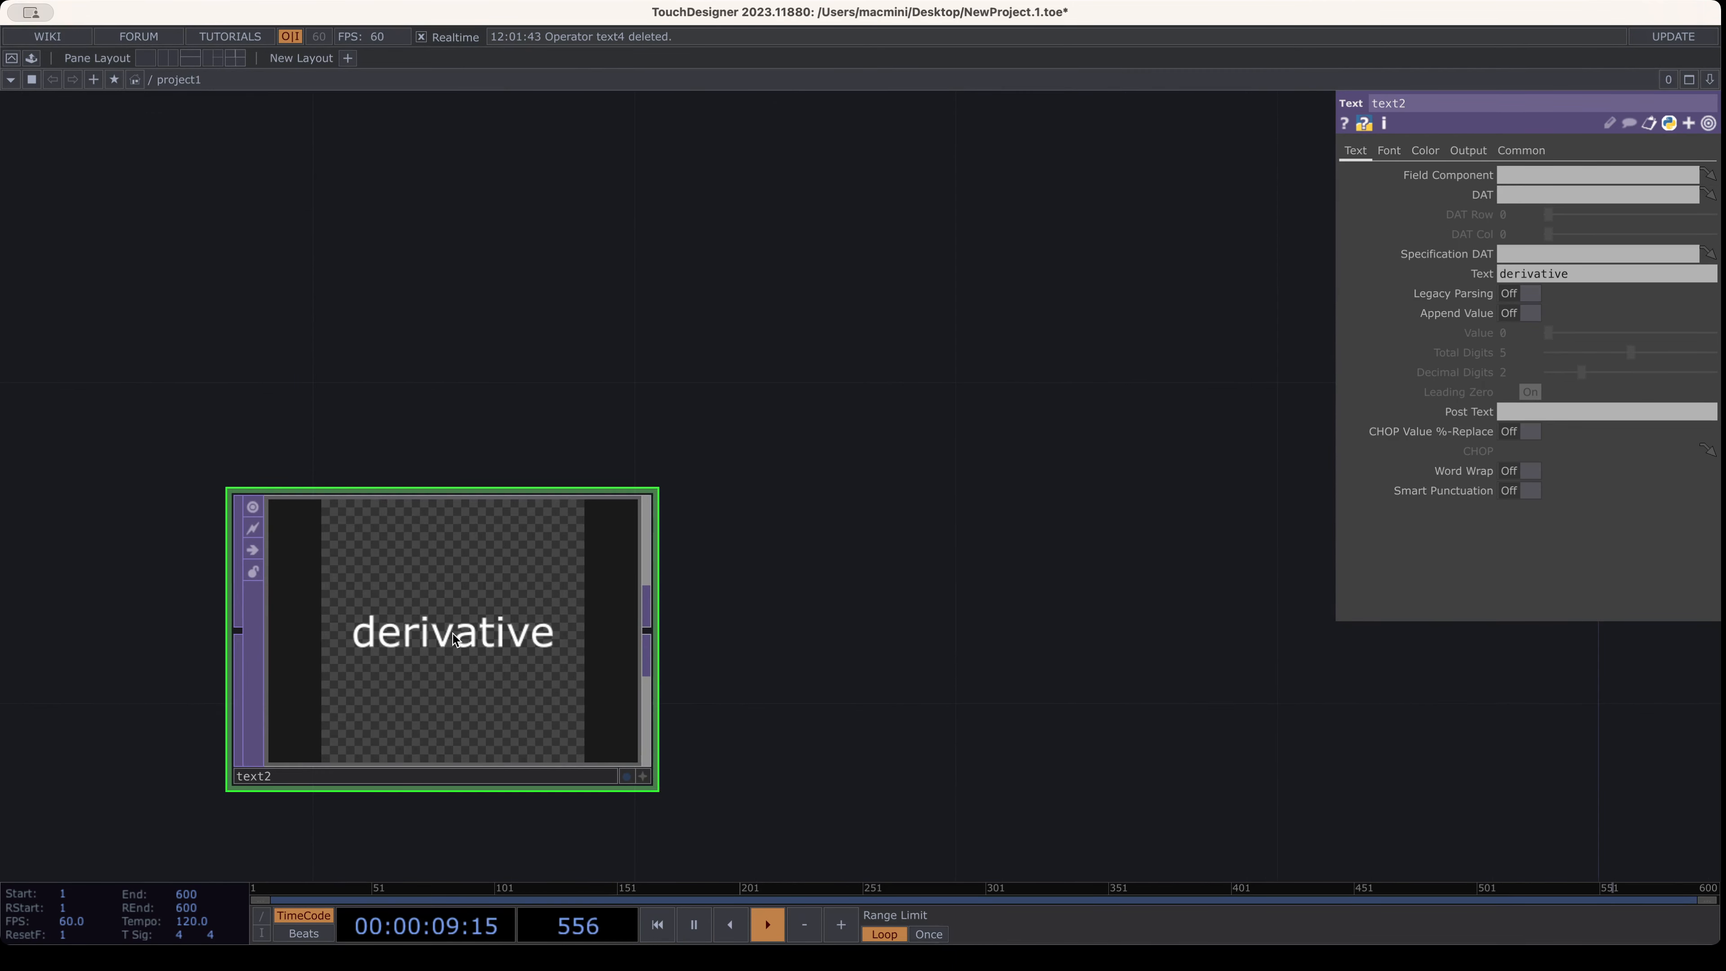
click(1591, 272)
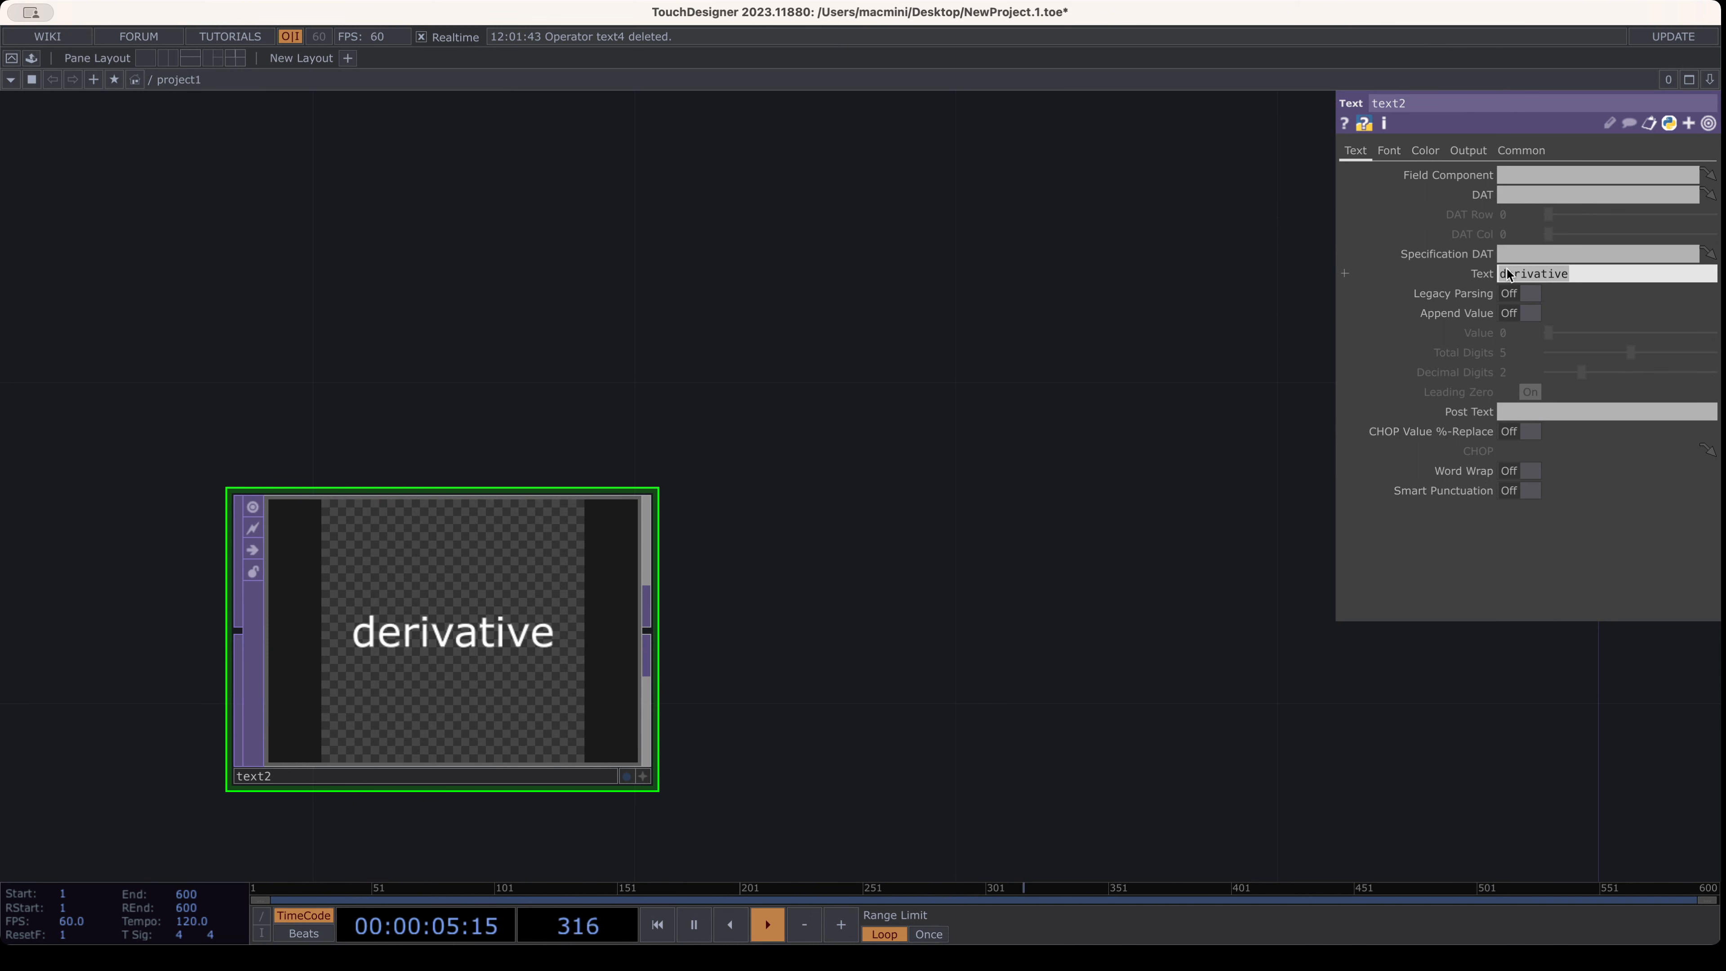
text(H)
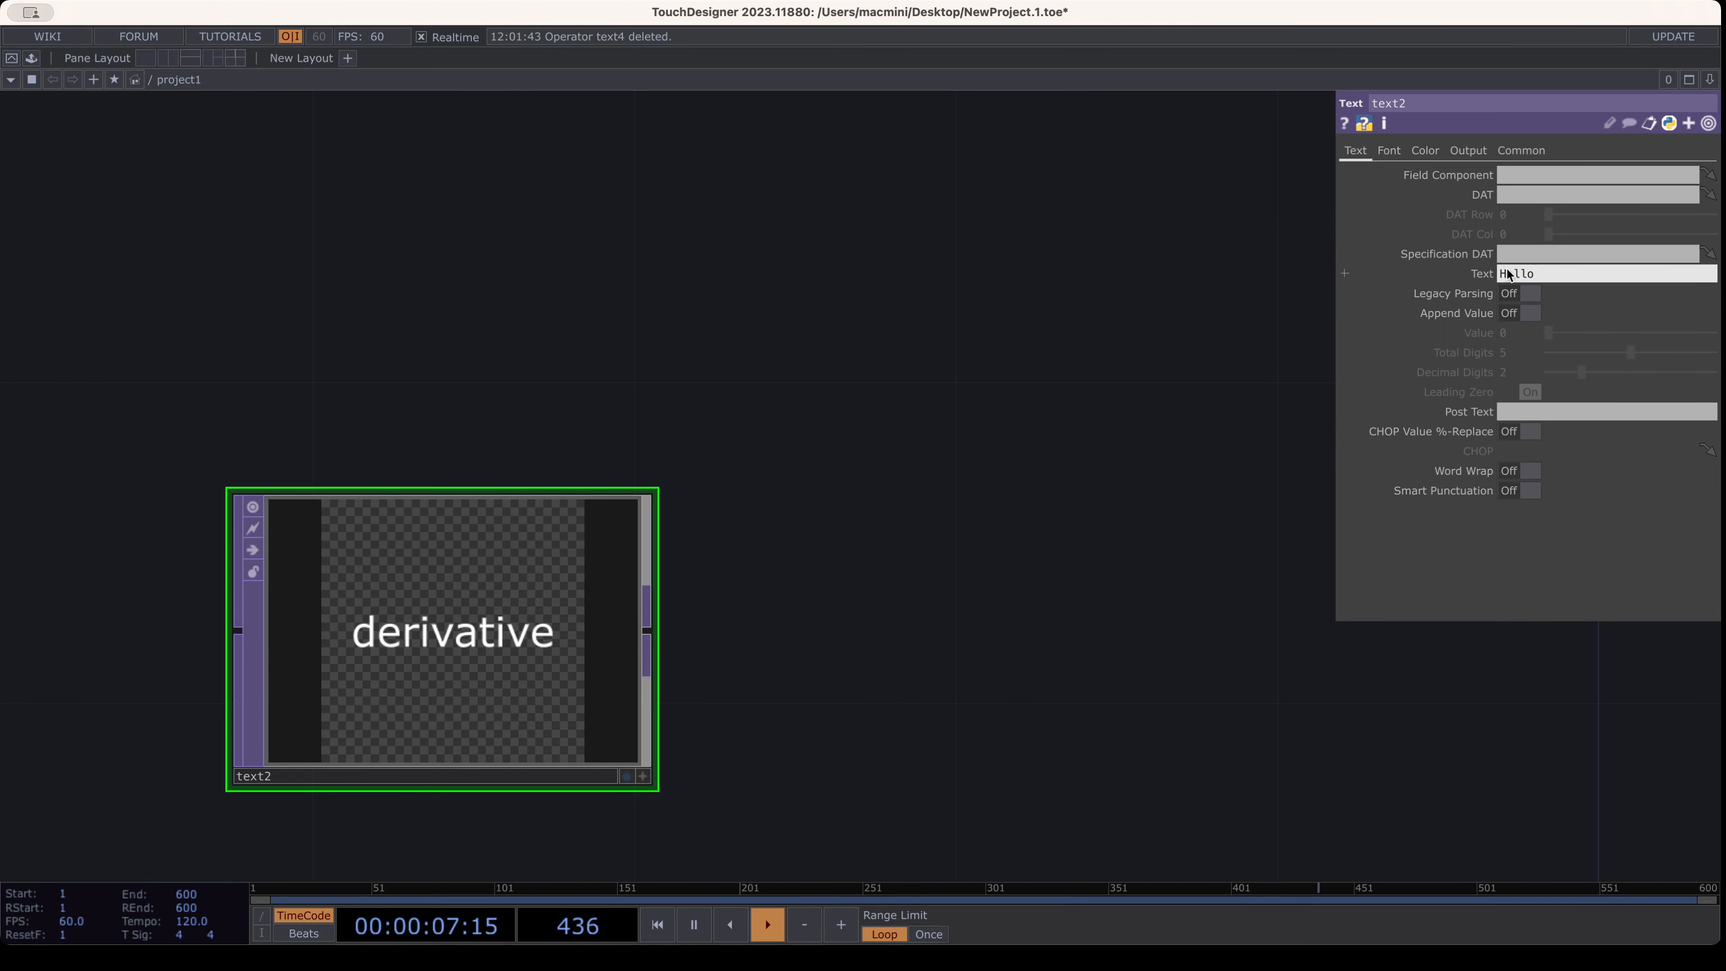
text(allo)
key(Return)
Move select1 closer to mousein1 and line the two nodes up in one row
scroll(1010, 393, down, 3)
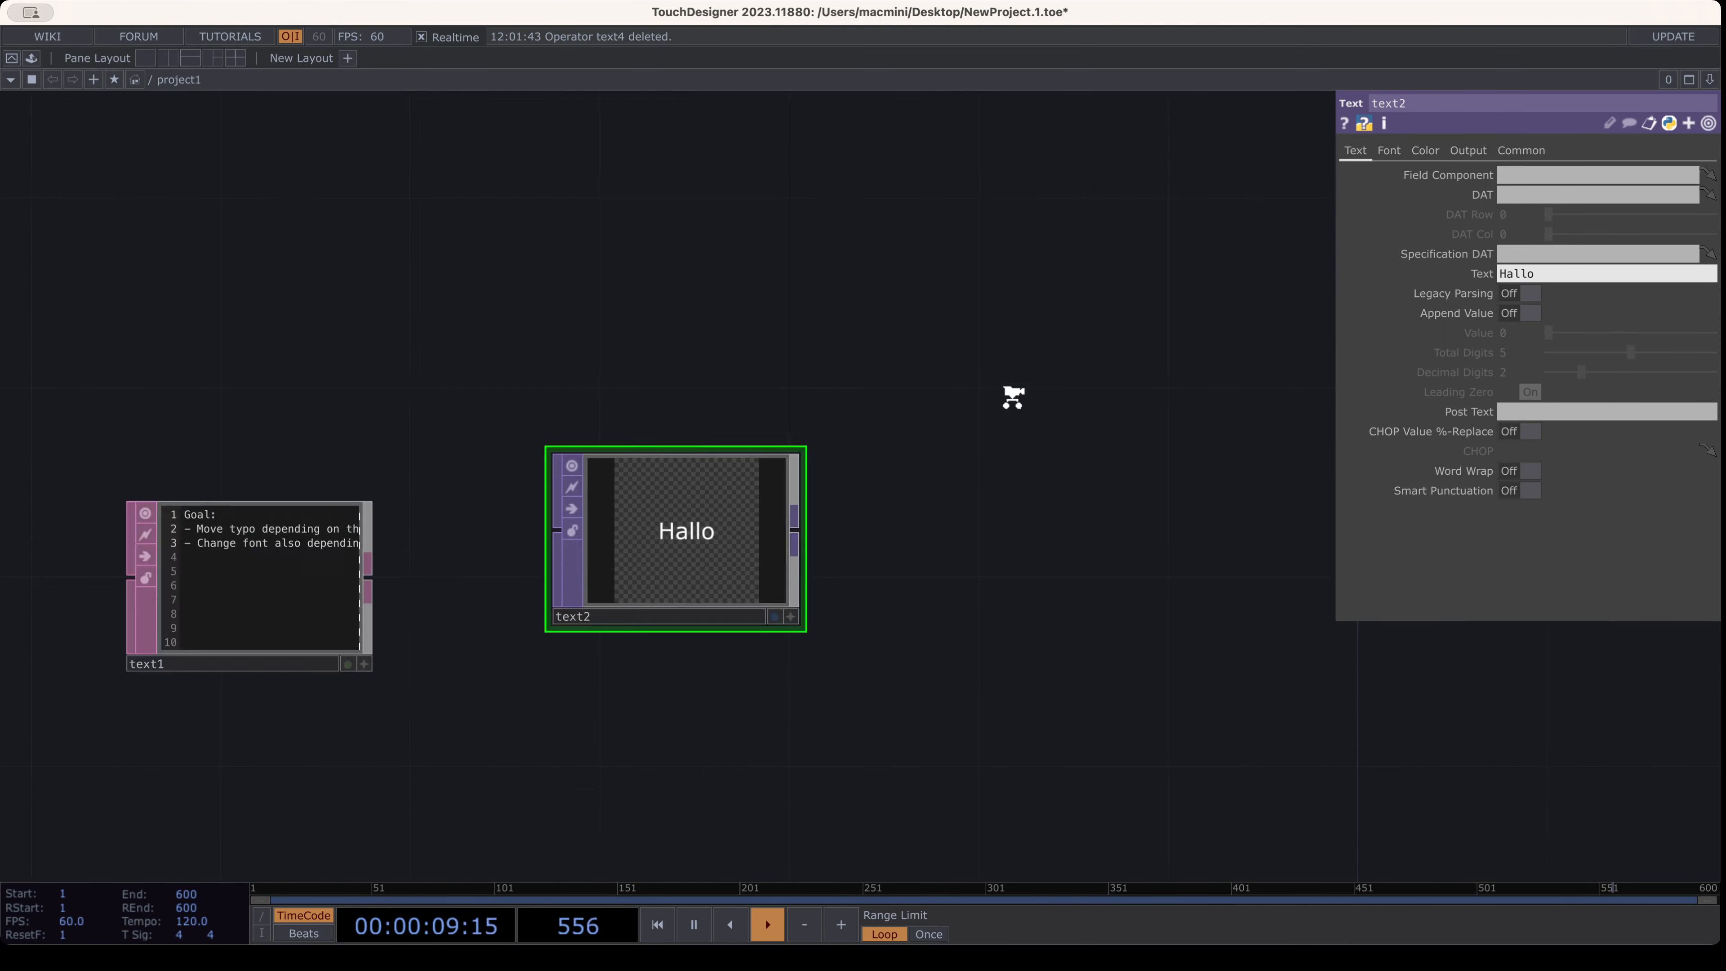
scroll(1013, 397, down, 5)
drag(1087, 385, 998, 429)
drag(944, 314, 905, 328)
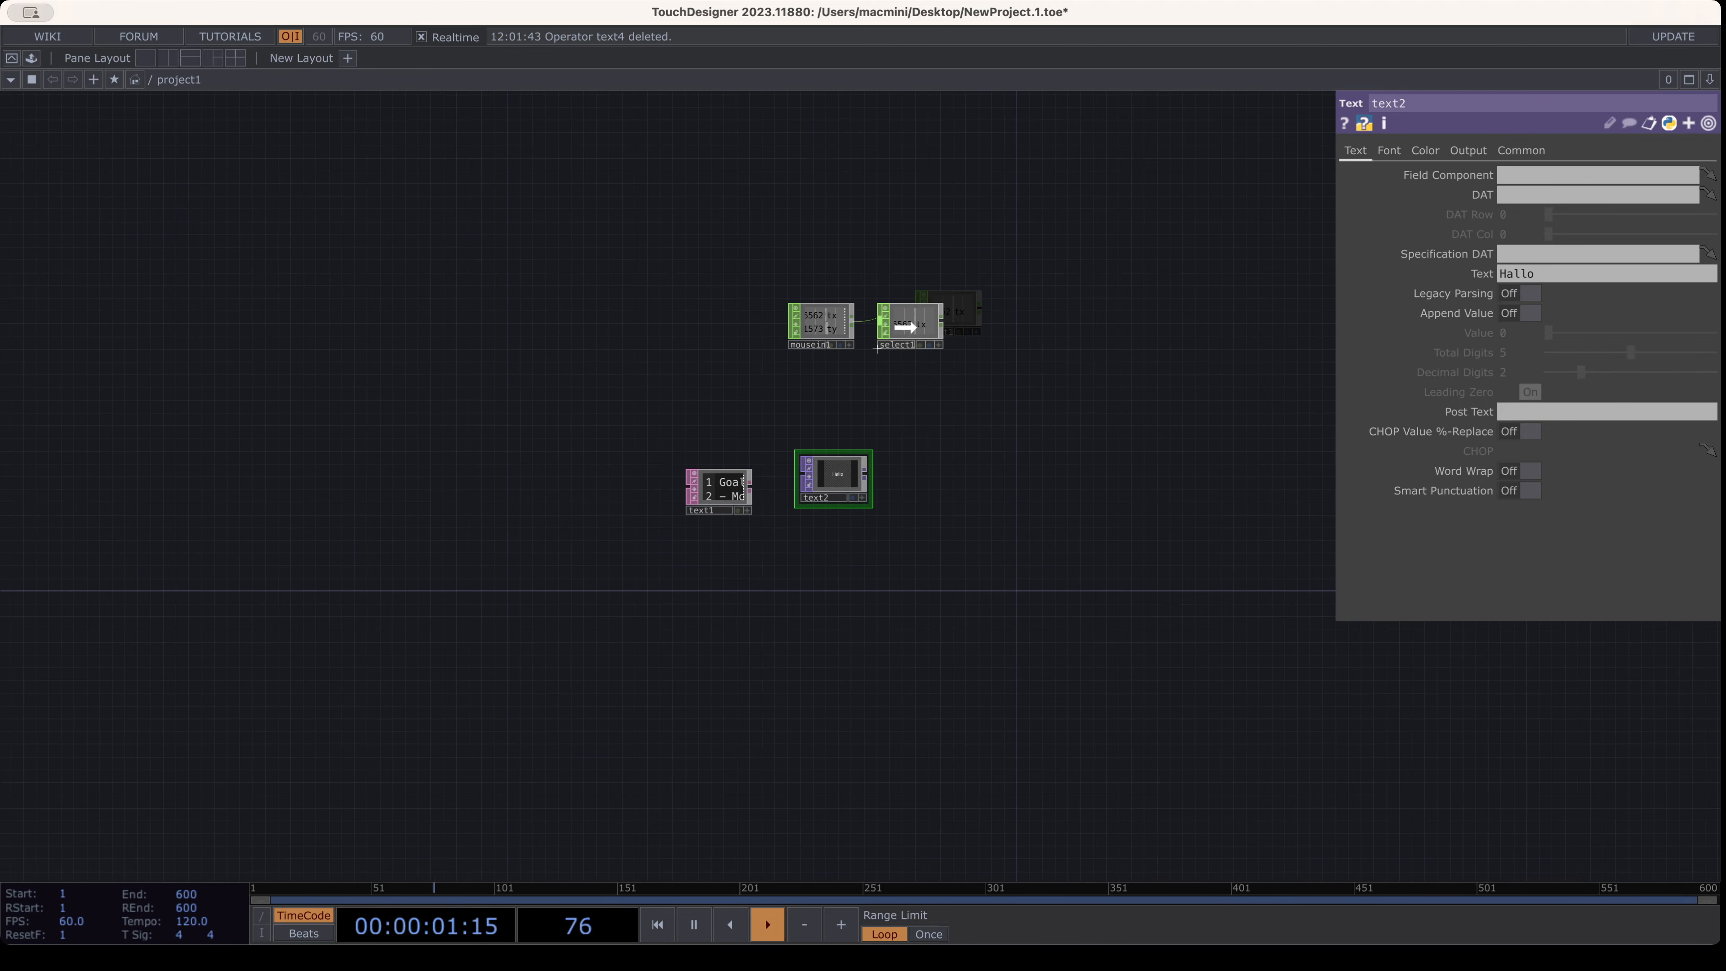
Append a Transform TOP to text2, follow it with a Null TOP, and space the null1 node out
scroll(985, 422, up, 2)
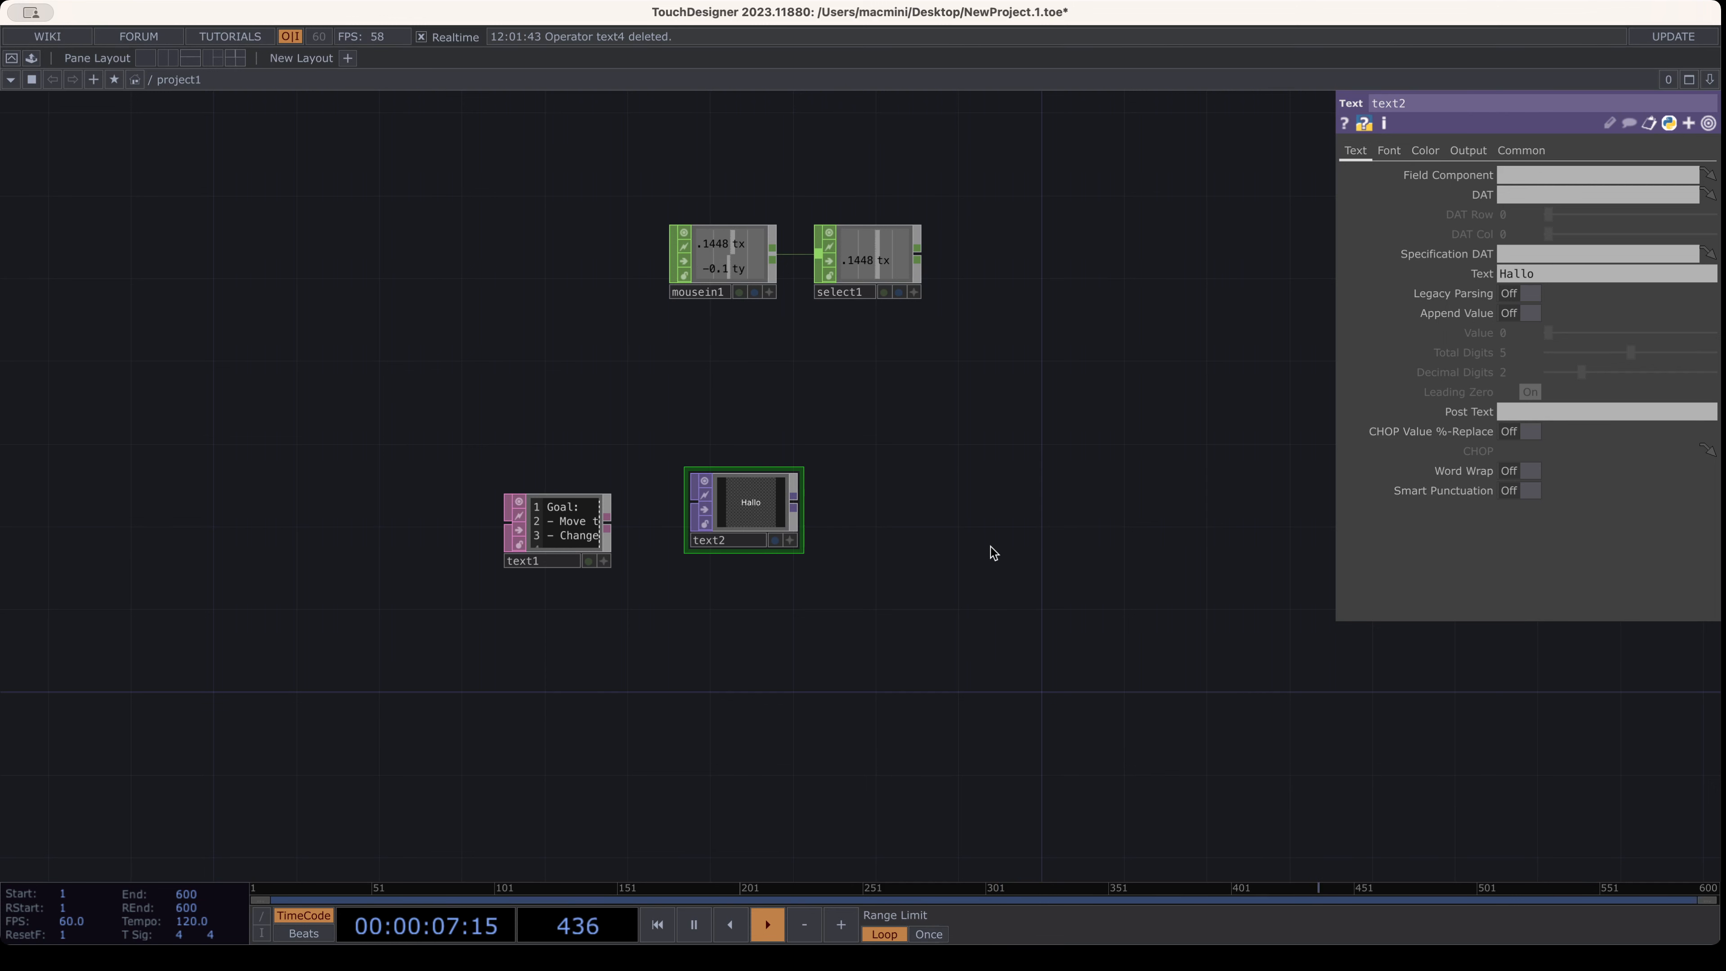
click(975, 552)
click(965, 513)
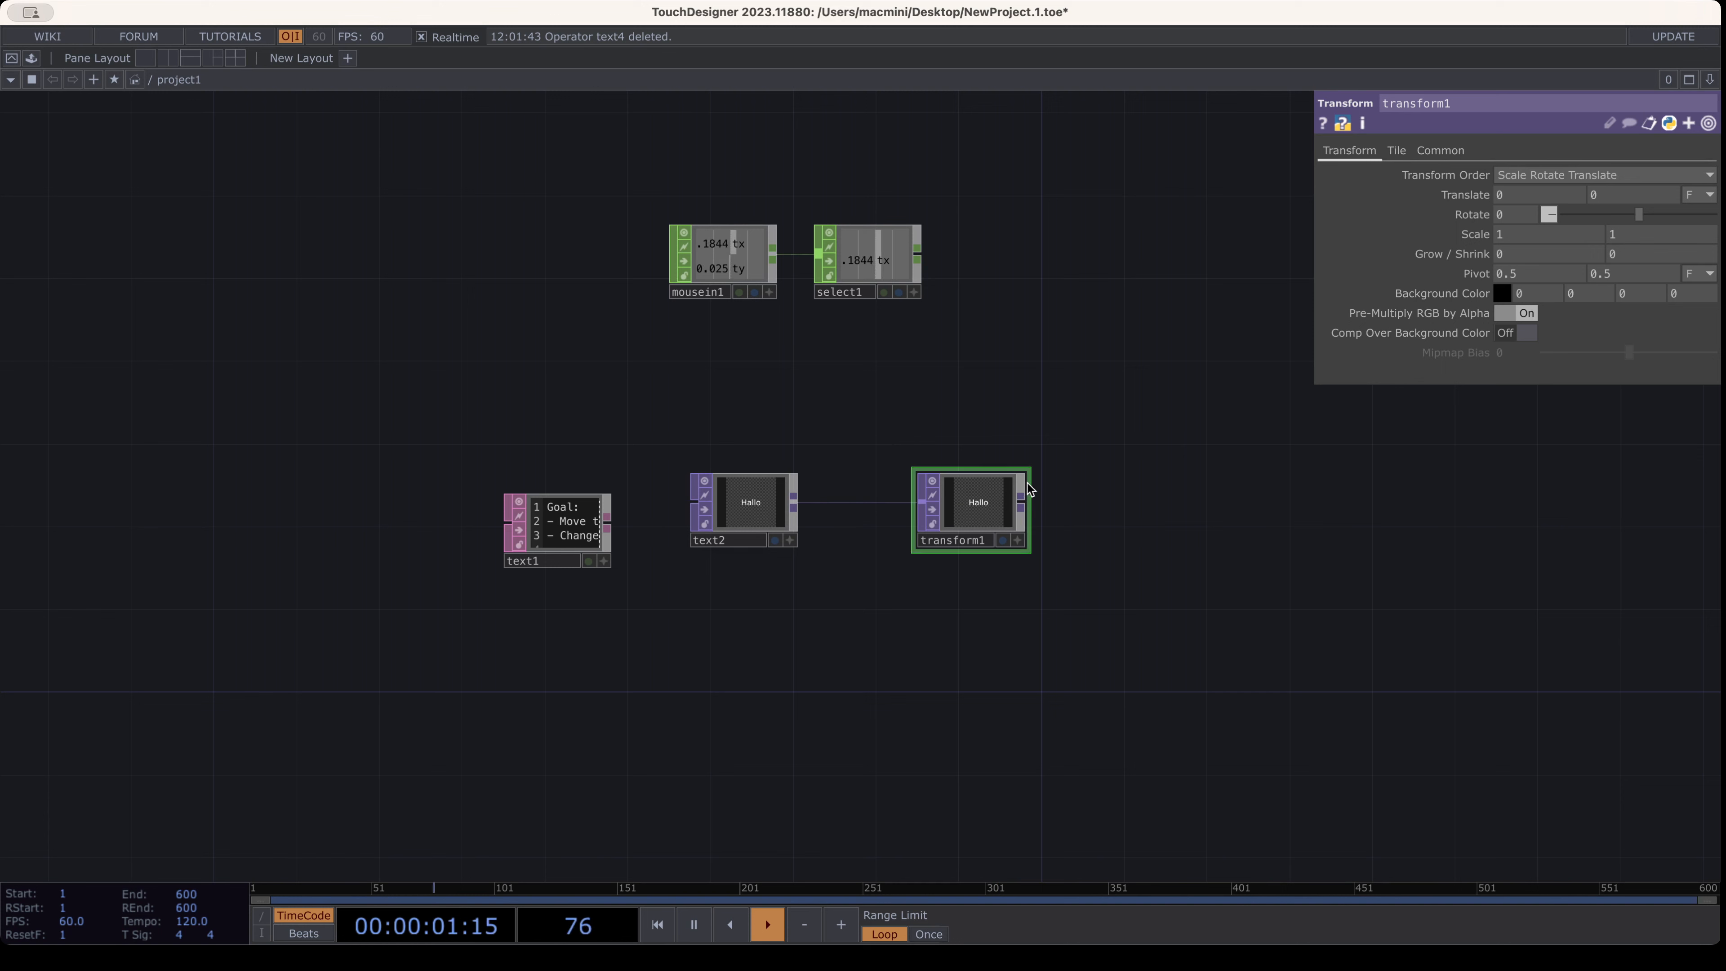
drag(1021, 502, 1159, 507)
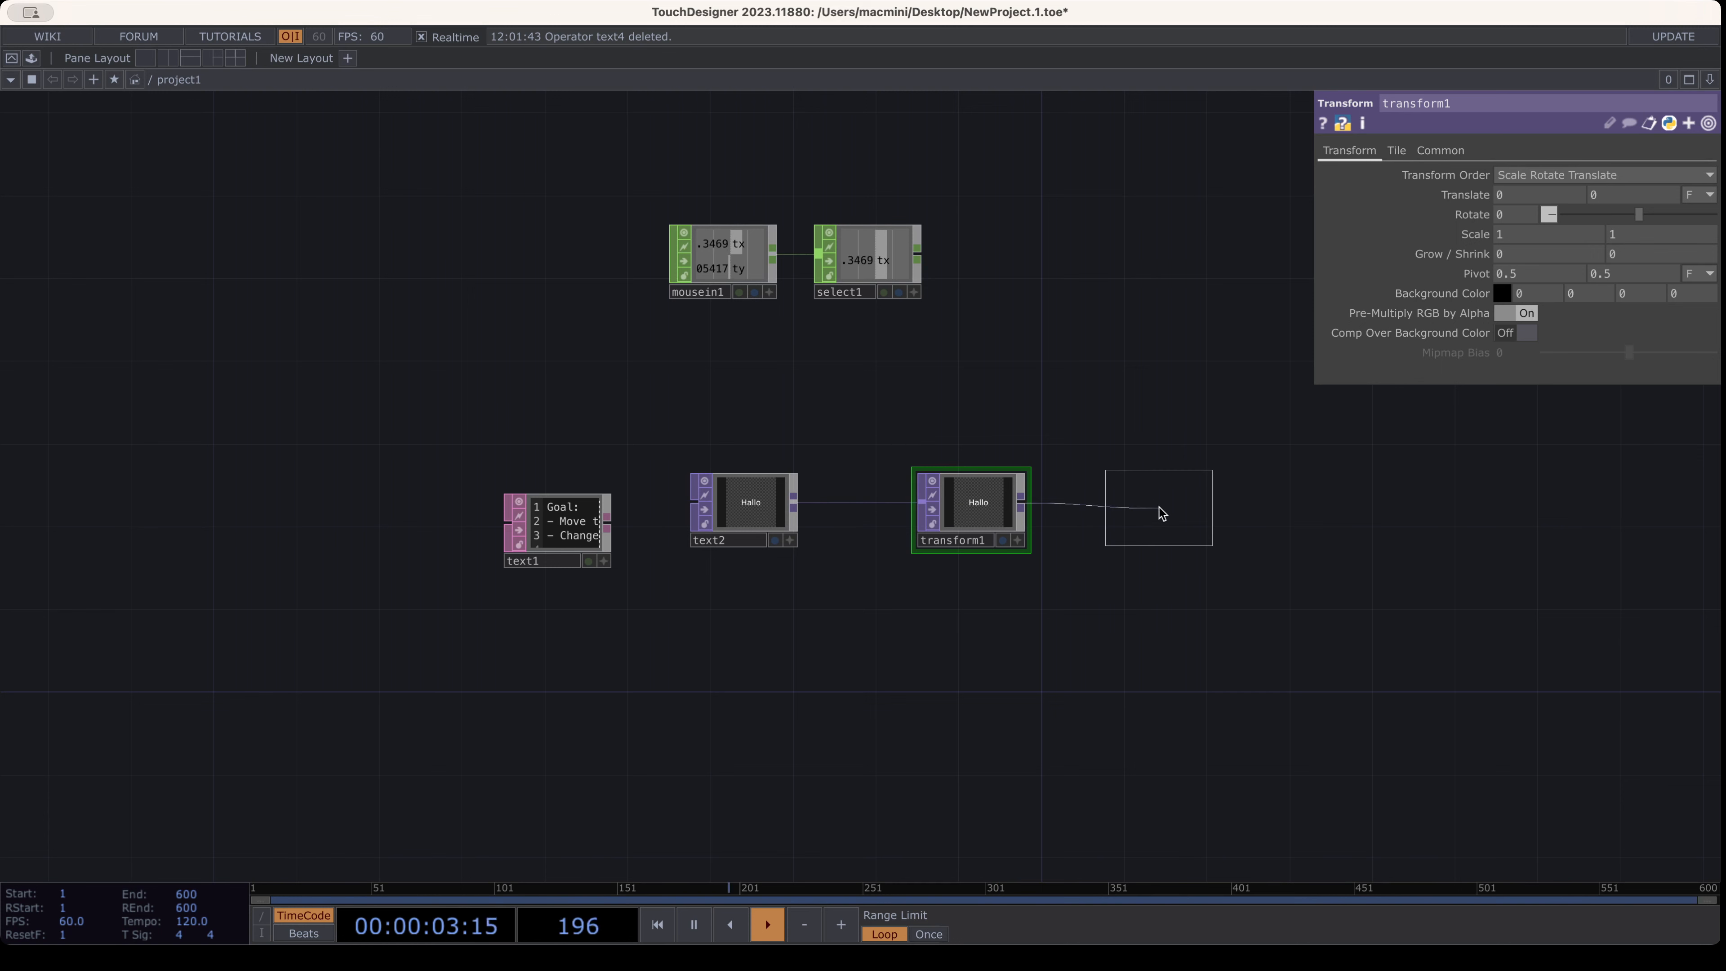
click(1178, 513)
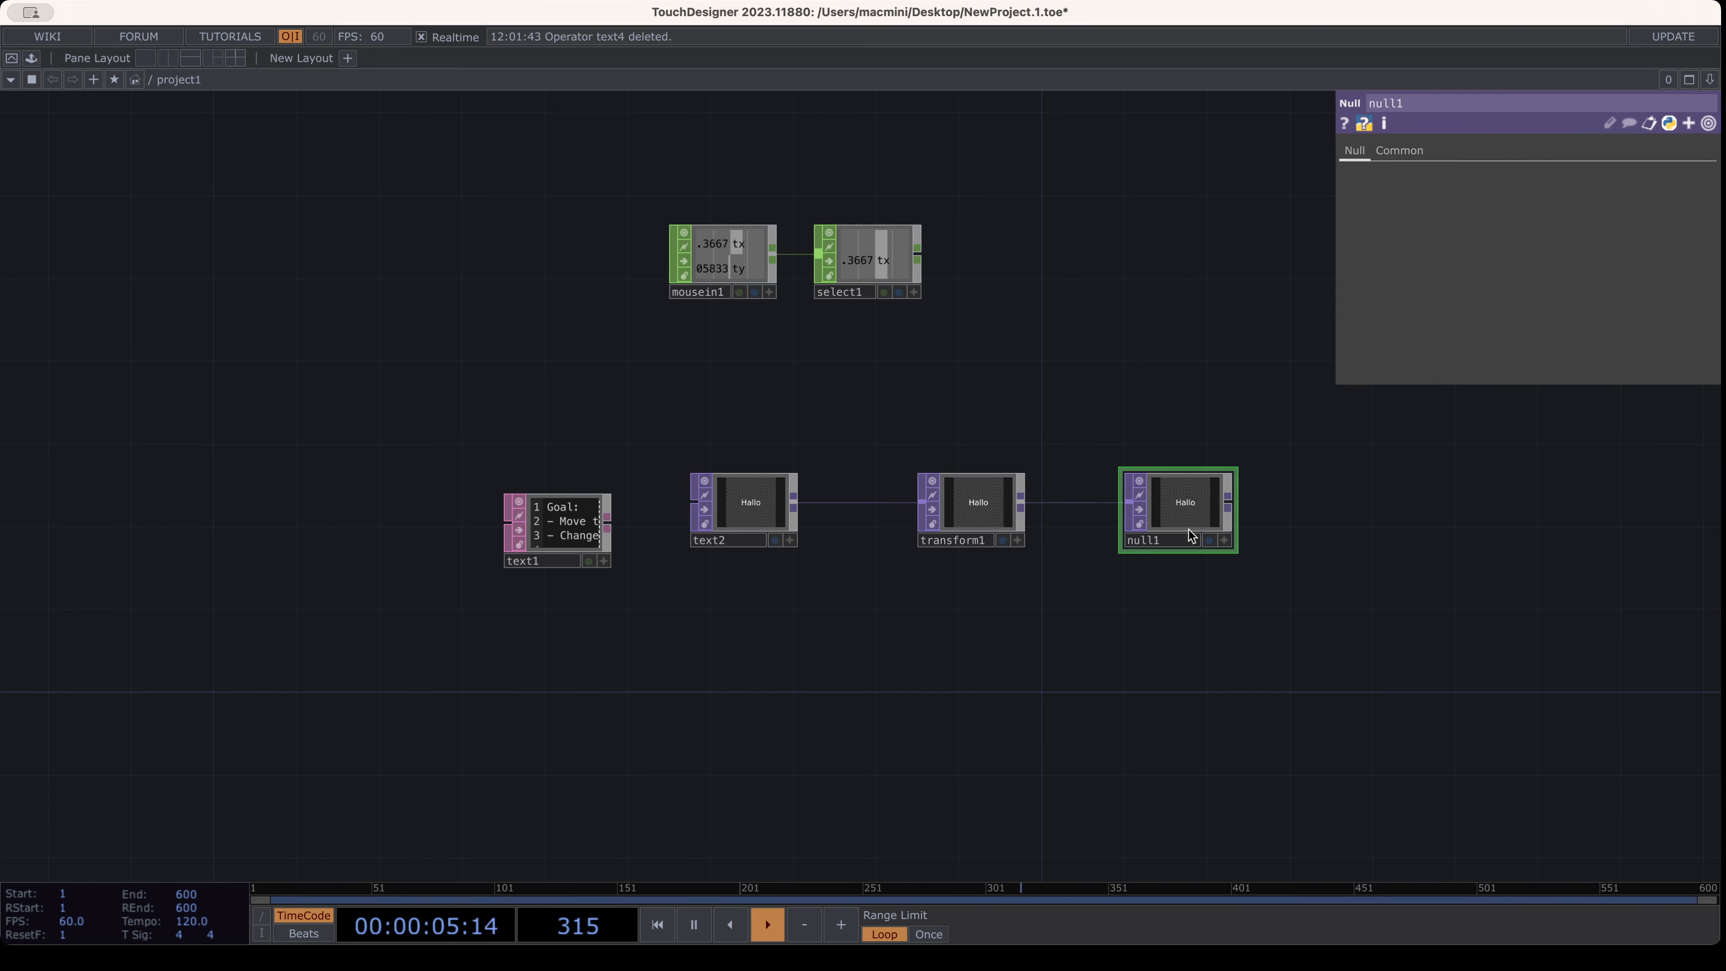
drag(1196, 525, 1237, 522)
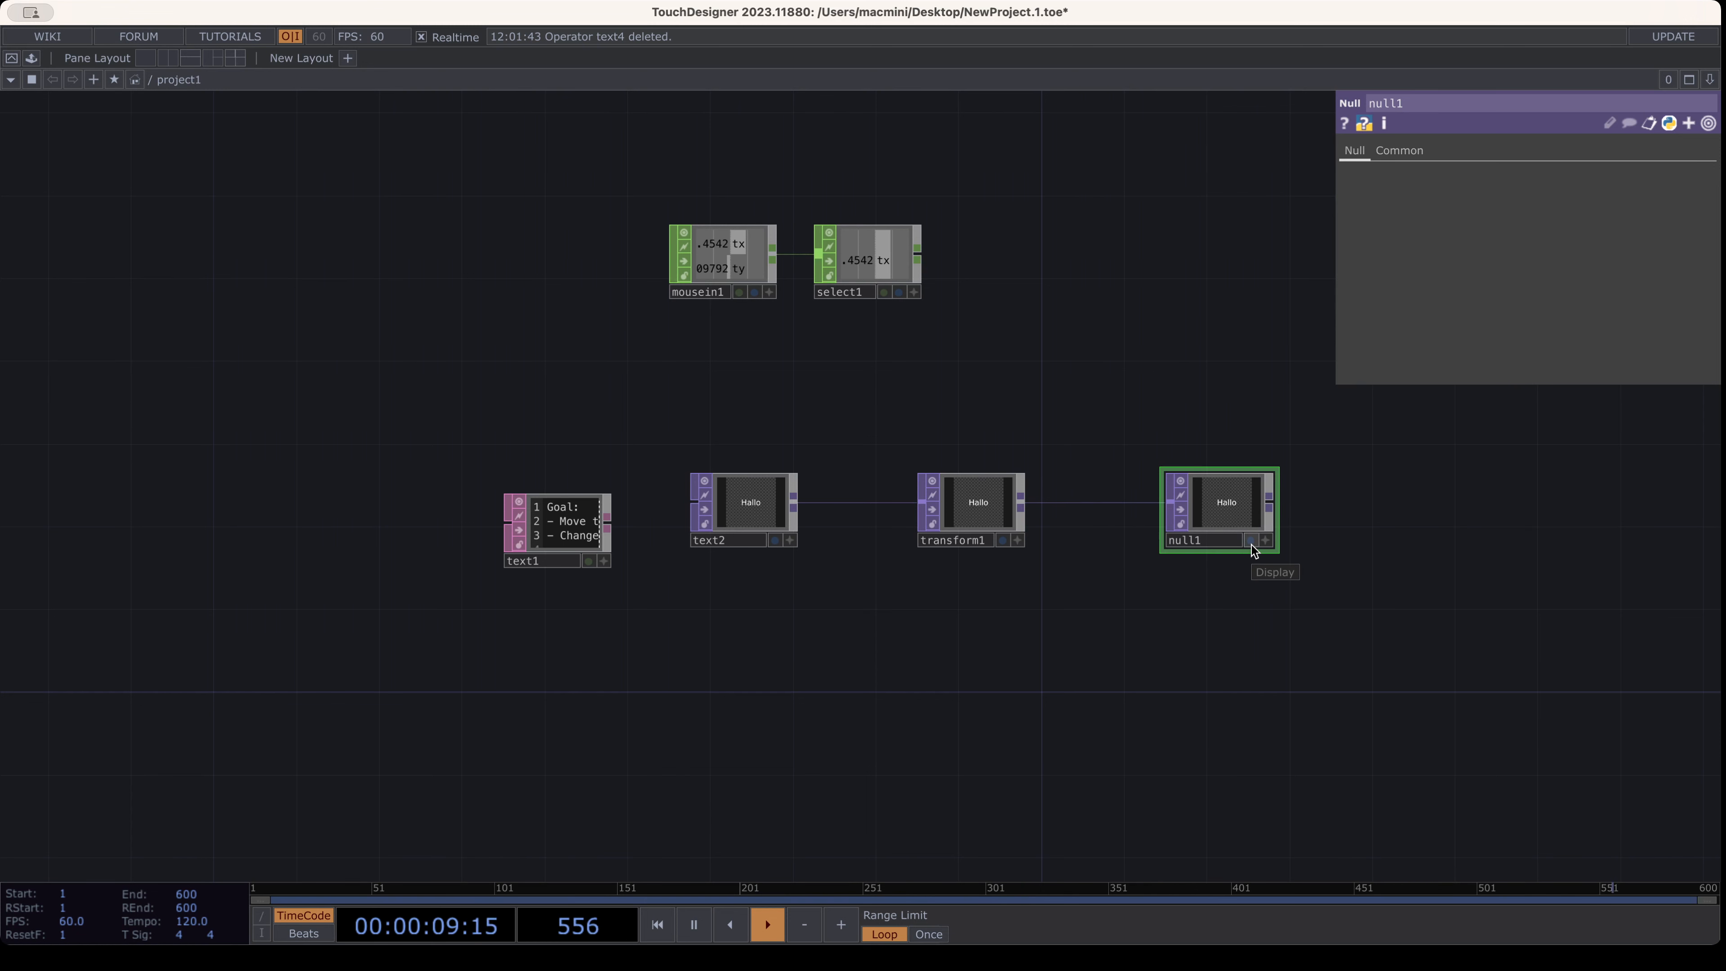
Turn on the display of null1 so its output shows as the network background
scroll(1251, 541, up, 6)
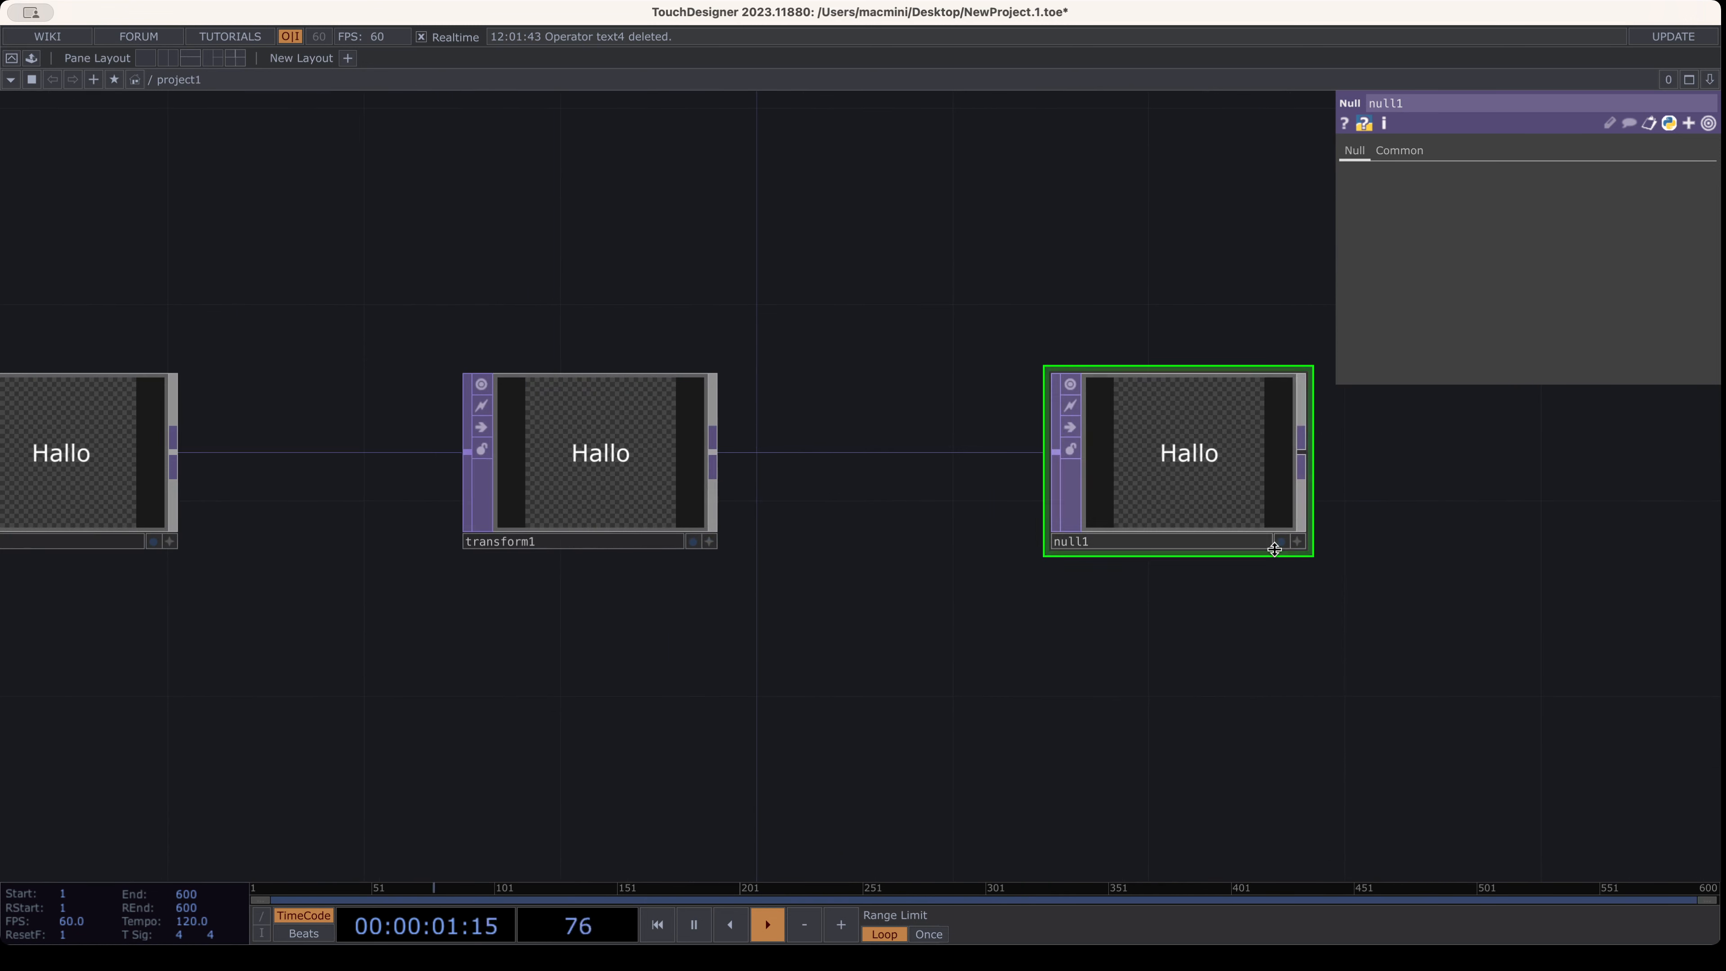
click(1281, 542)
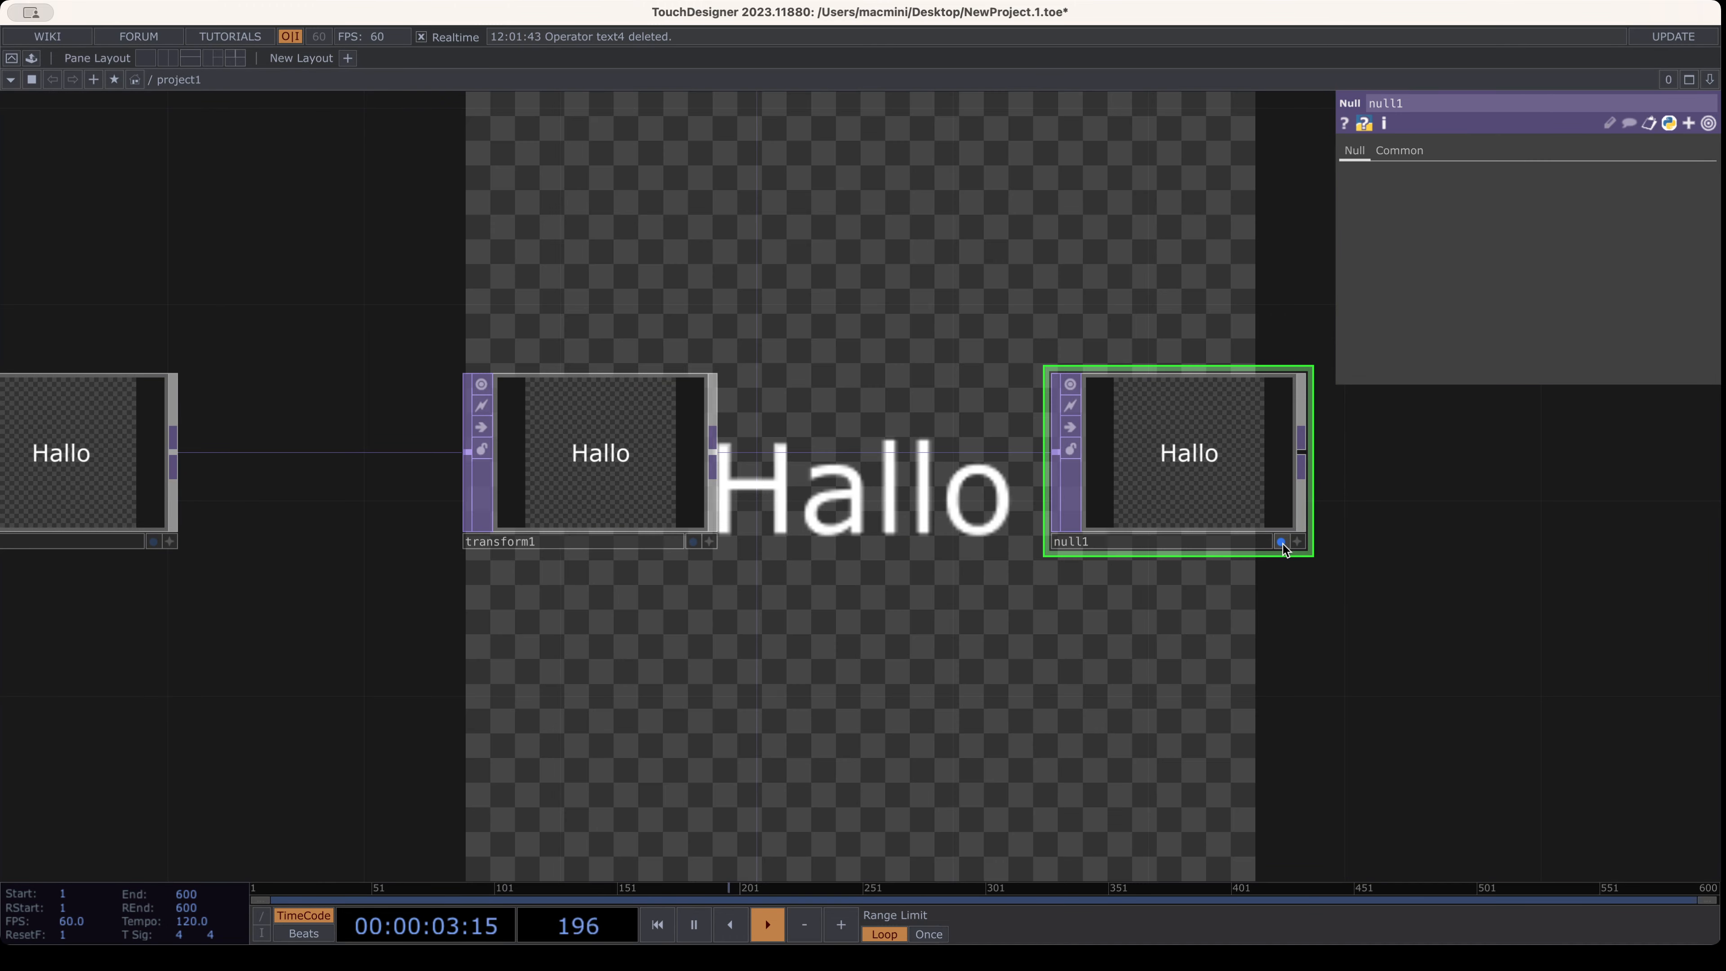
scroll(1282, 544, down, 5)
drag(1205, 393, 1013, 427)
mouse_move(718, 304)
mouse_down()
mouse_move(735, 307)
mouse_move(717, 306)
mouse_up()
Activate the viewer of select1 and reference its tx channel in the X Translate parameter of transform1
click(839, 542)
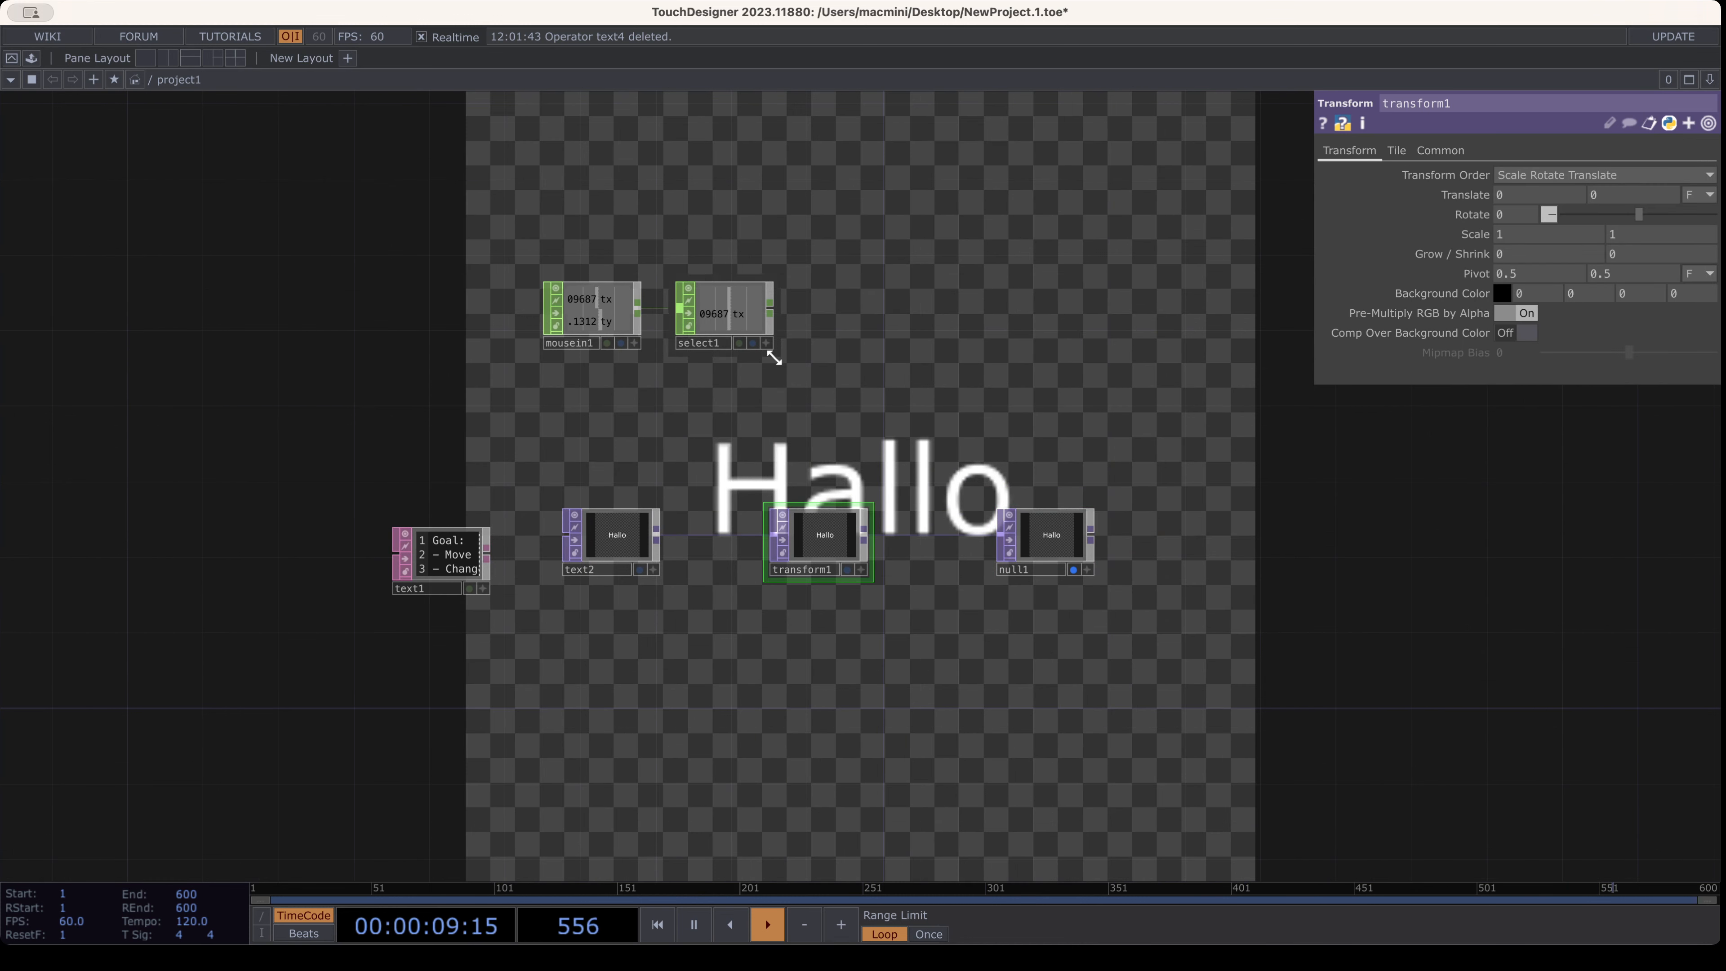
scroll(827, 549, up, 2)
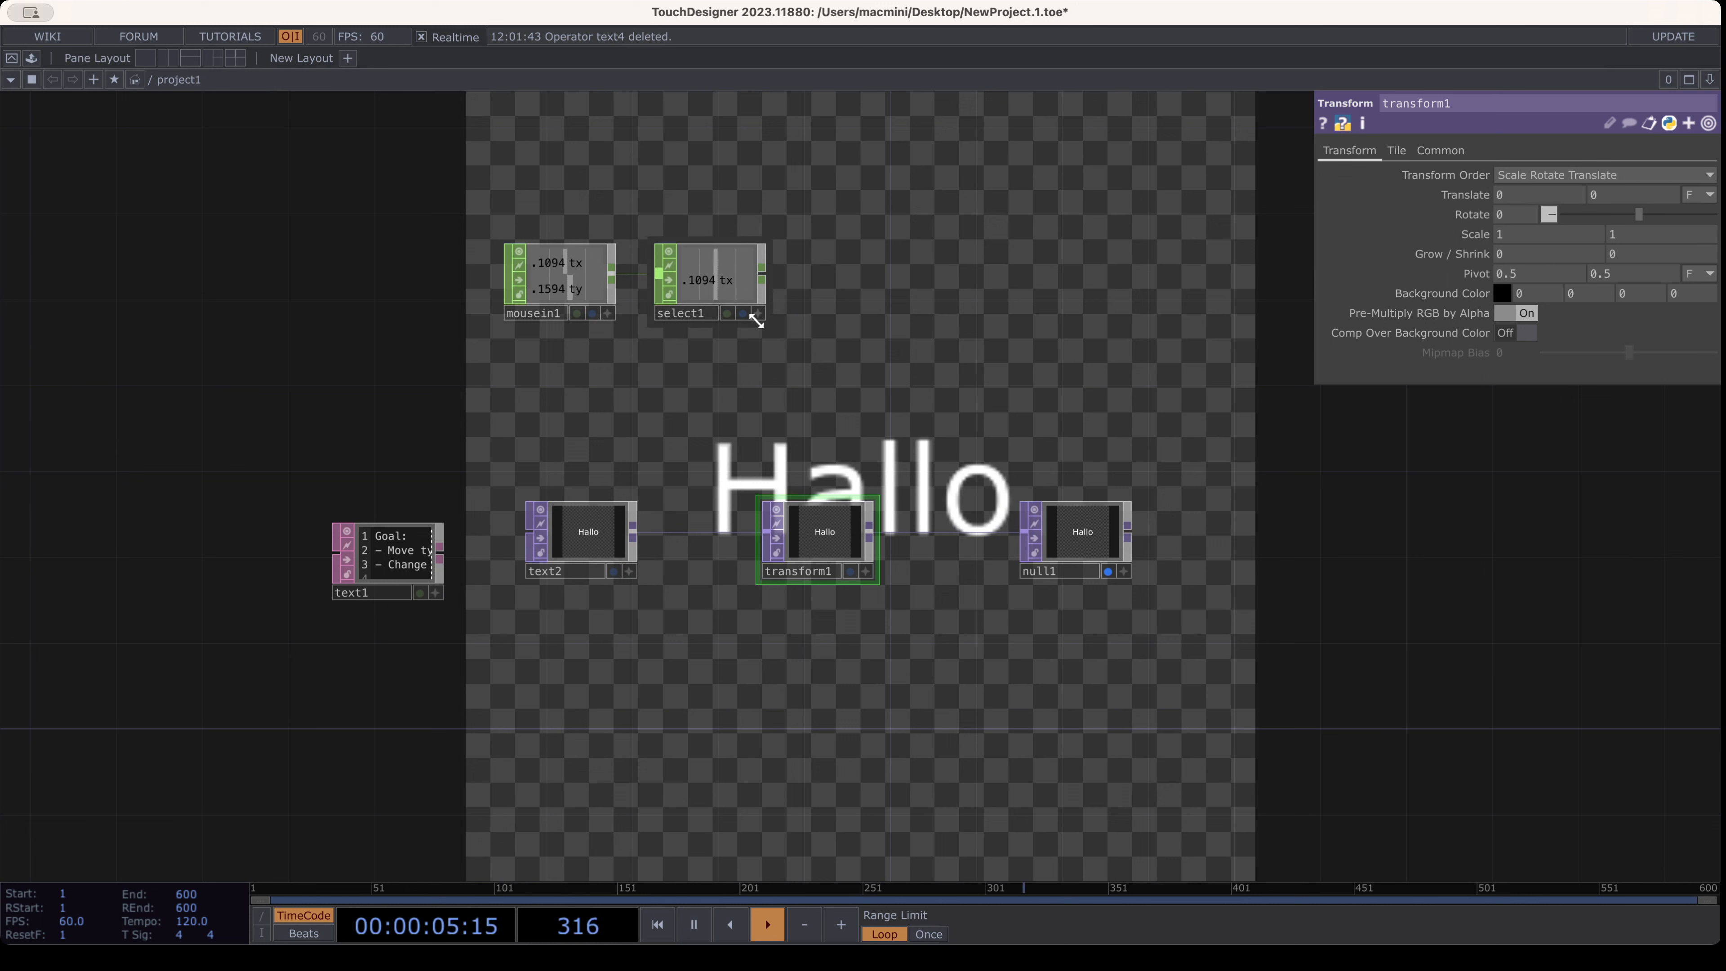
click(758, 313)
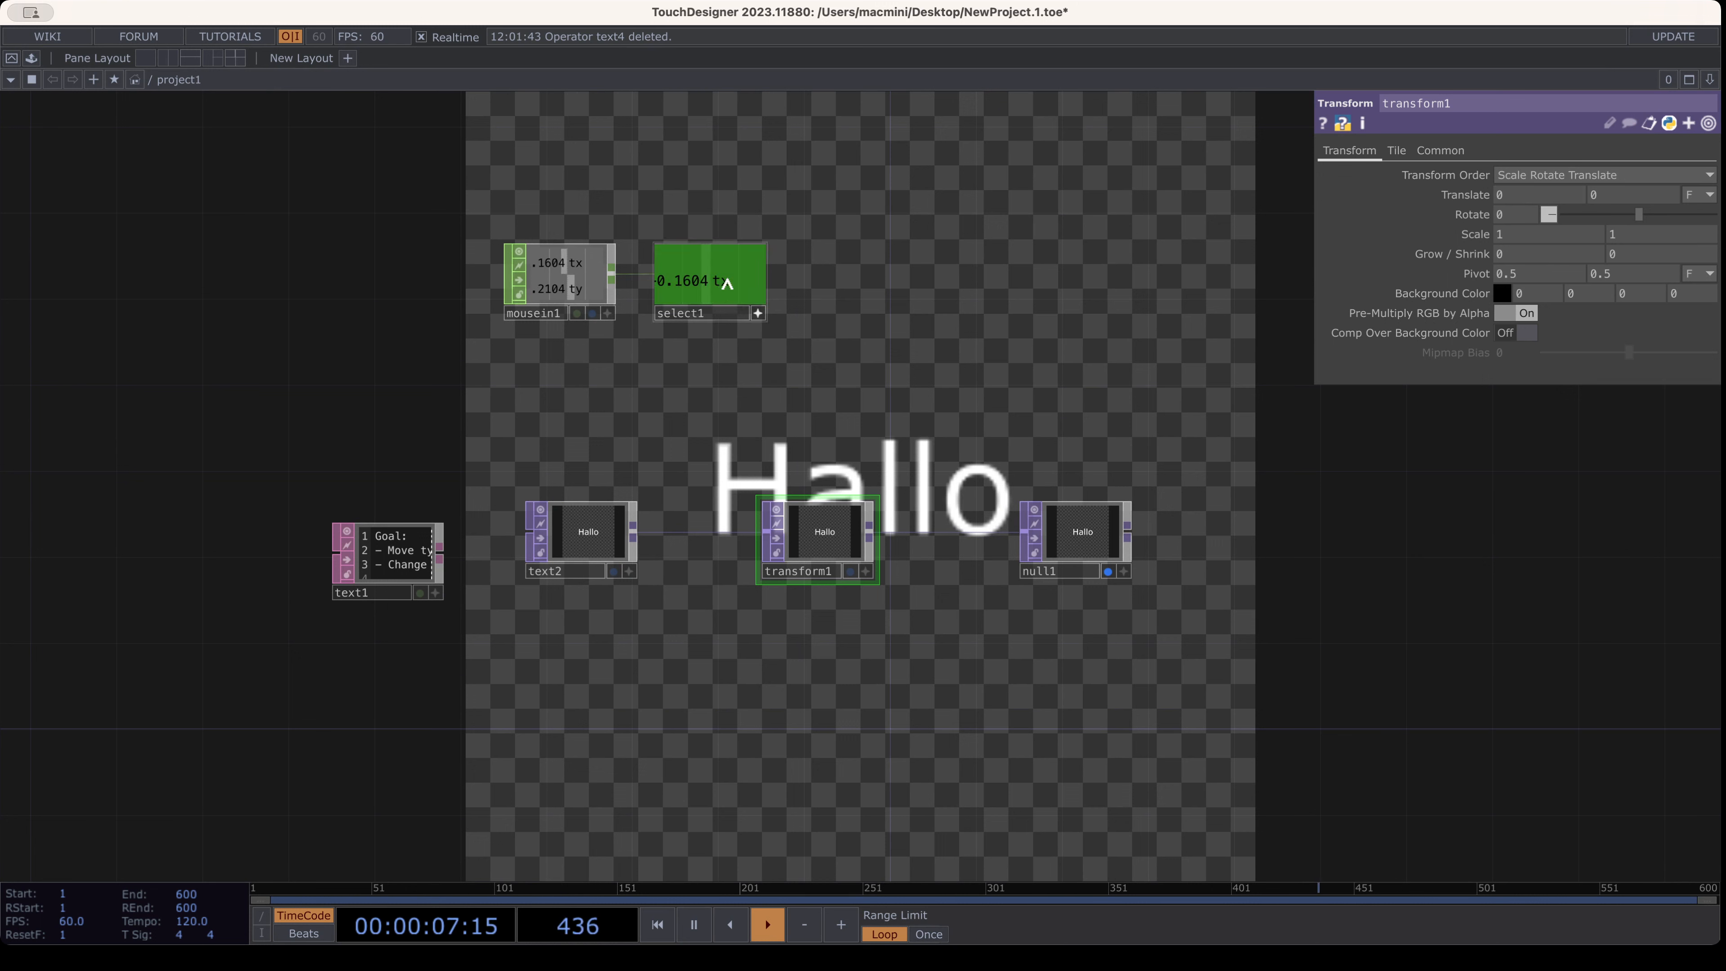
click(758, 313)
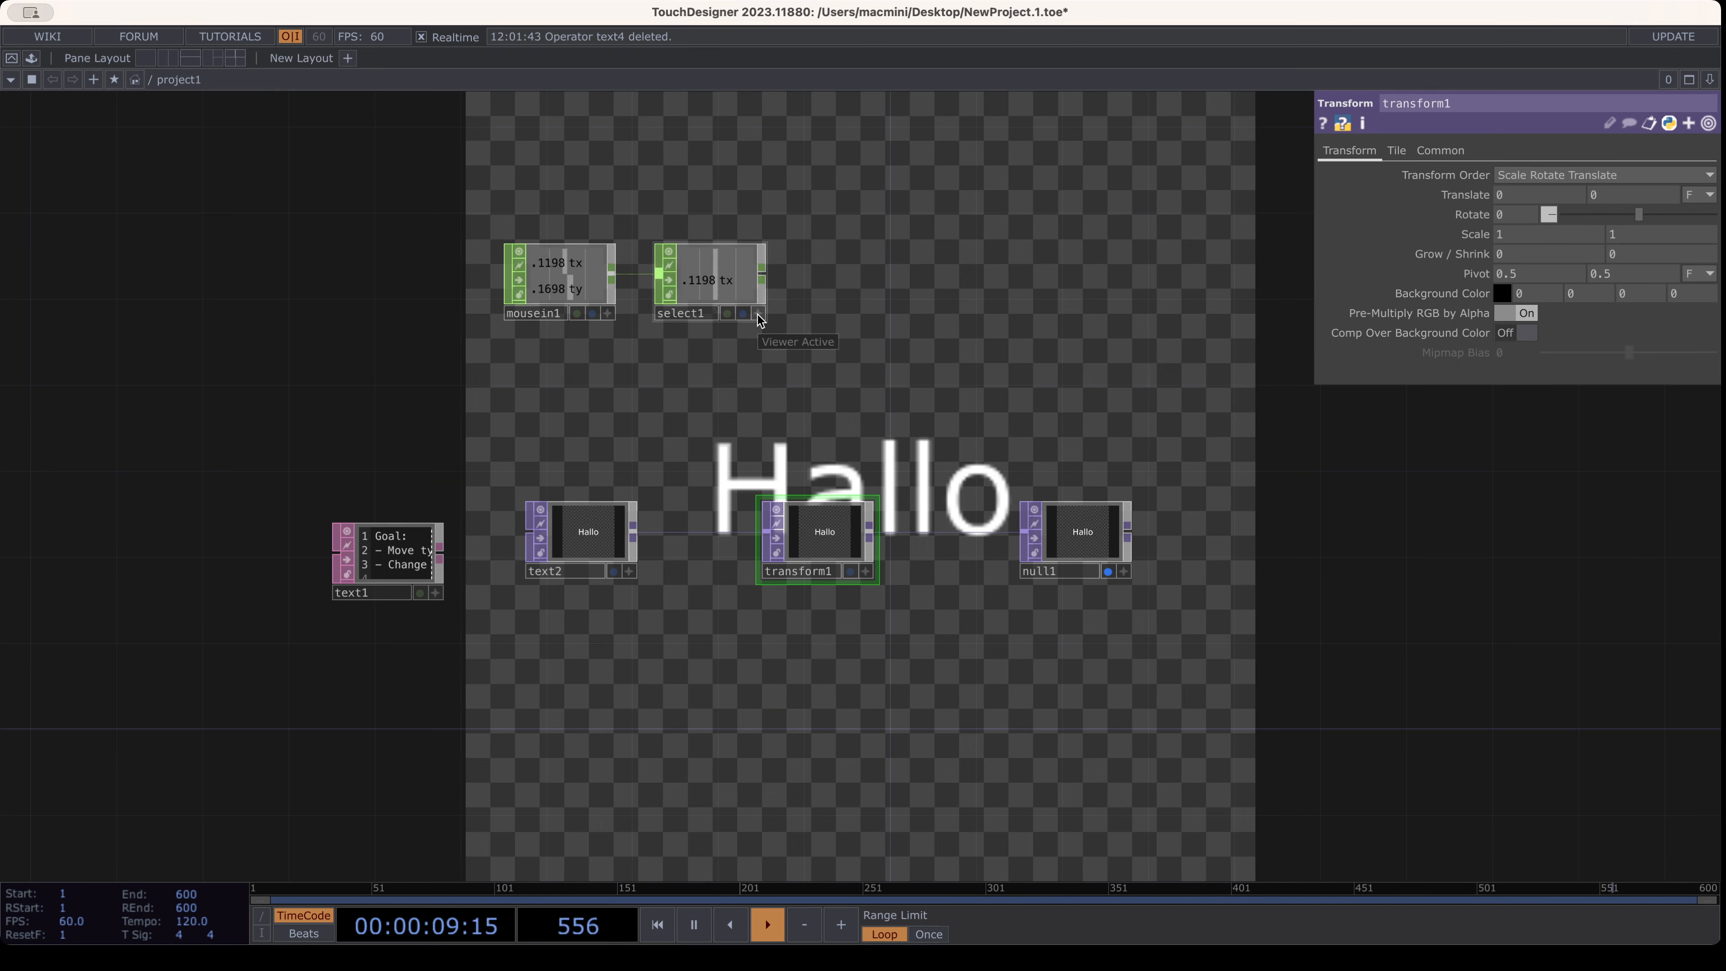
click(758, 314)
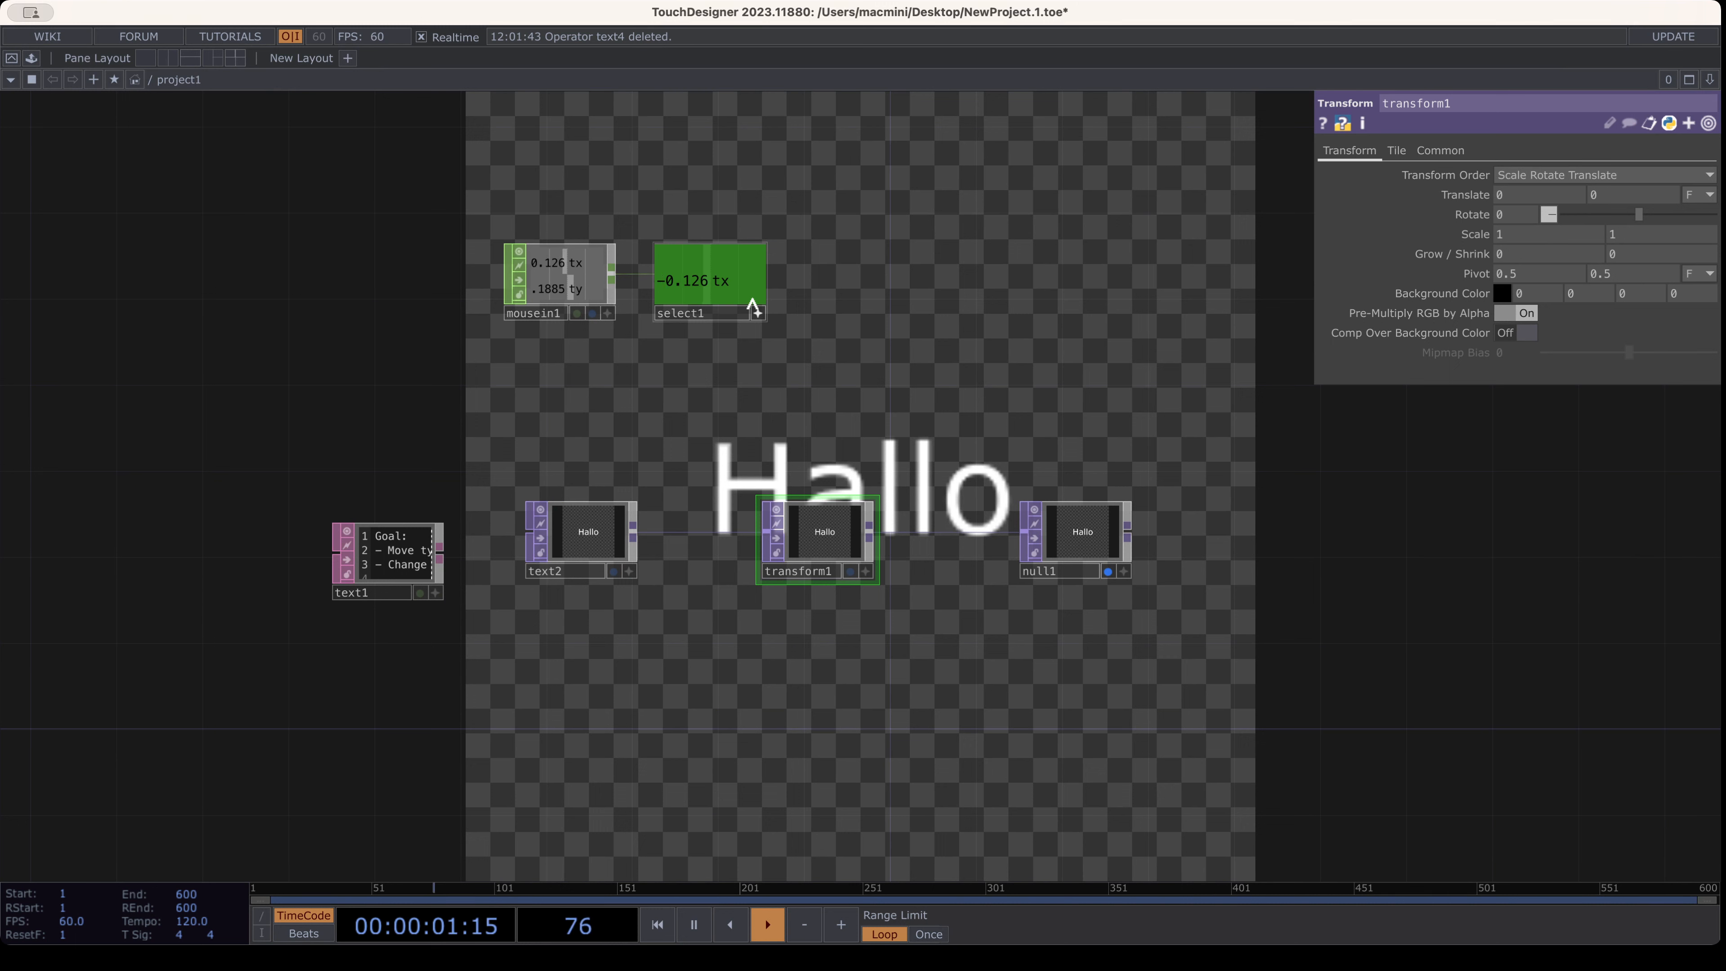
drag(696, 283, 1541, 195)
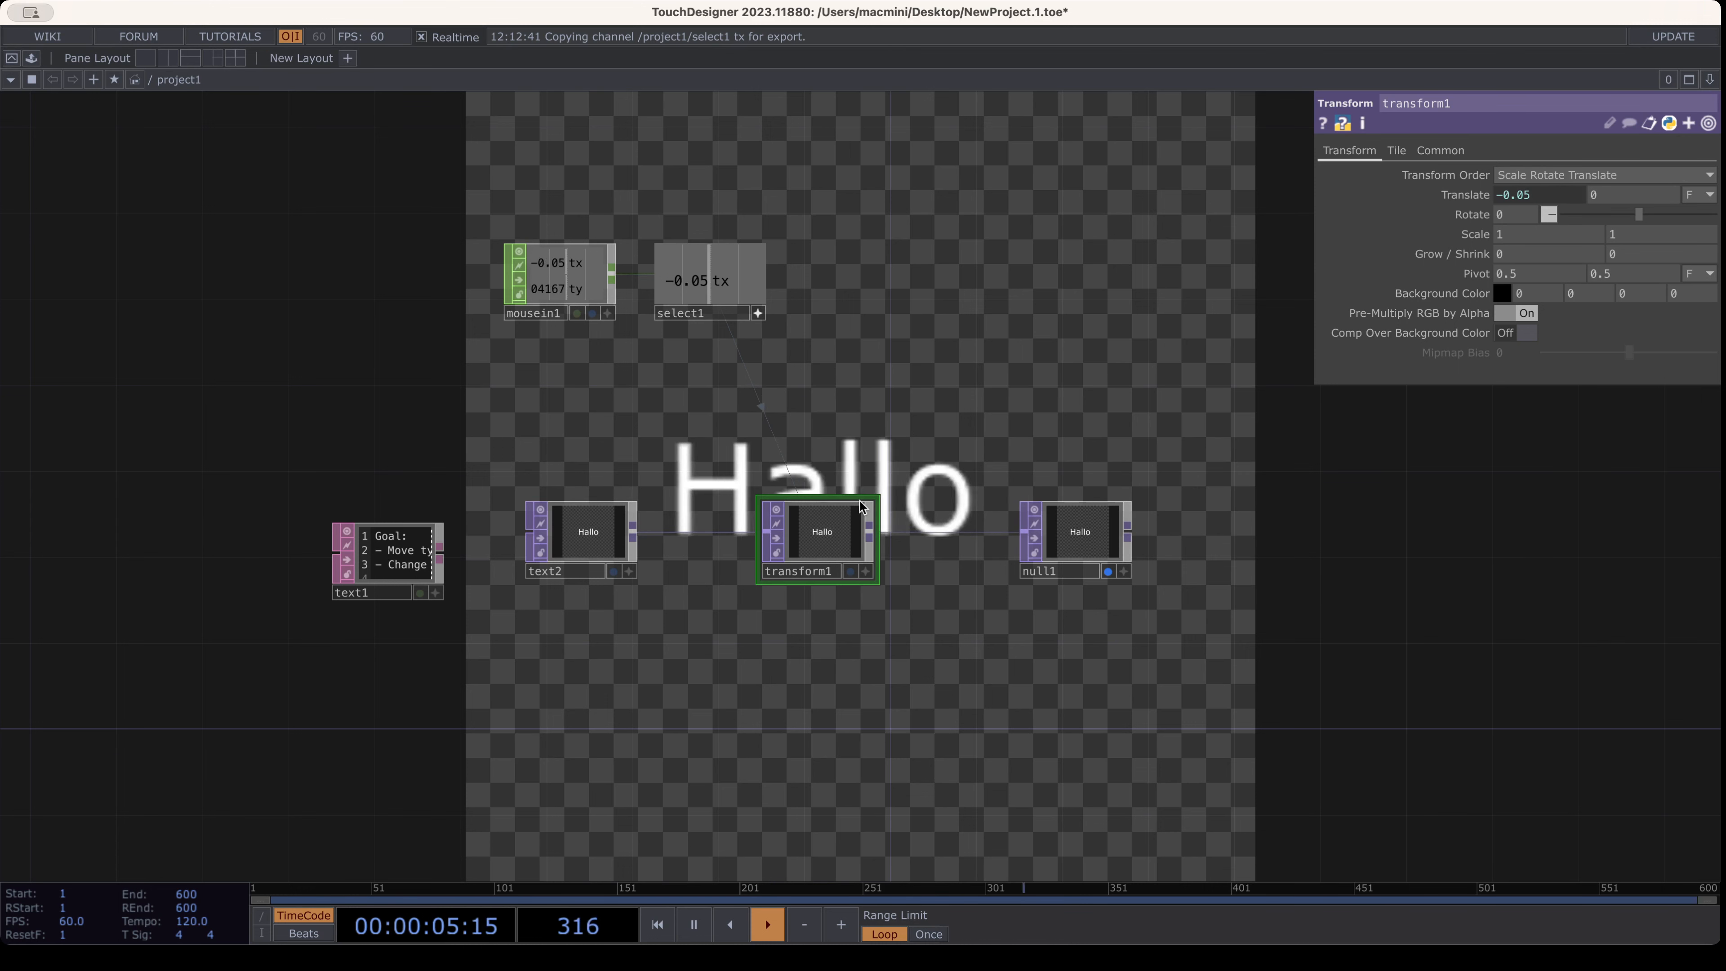
Remove the tx channel reference from transform1's X Translate and deactivate the viewer of select1
click(1519, 196)
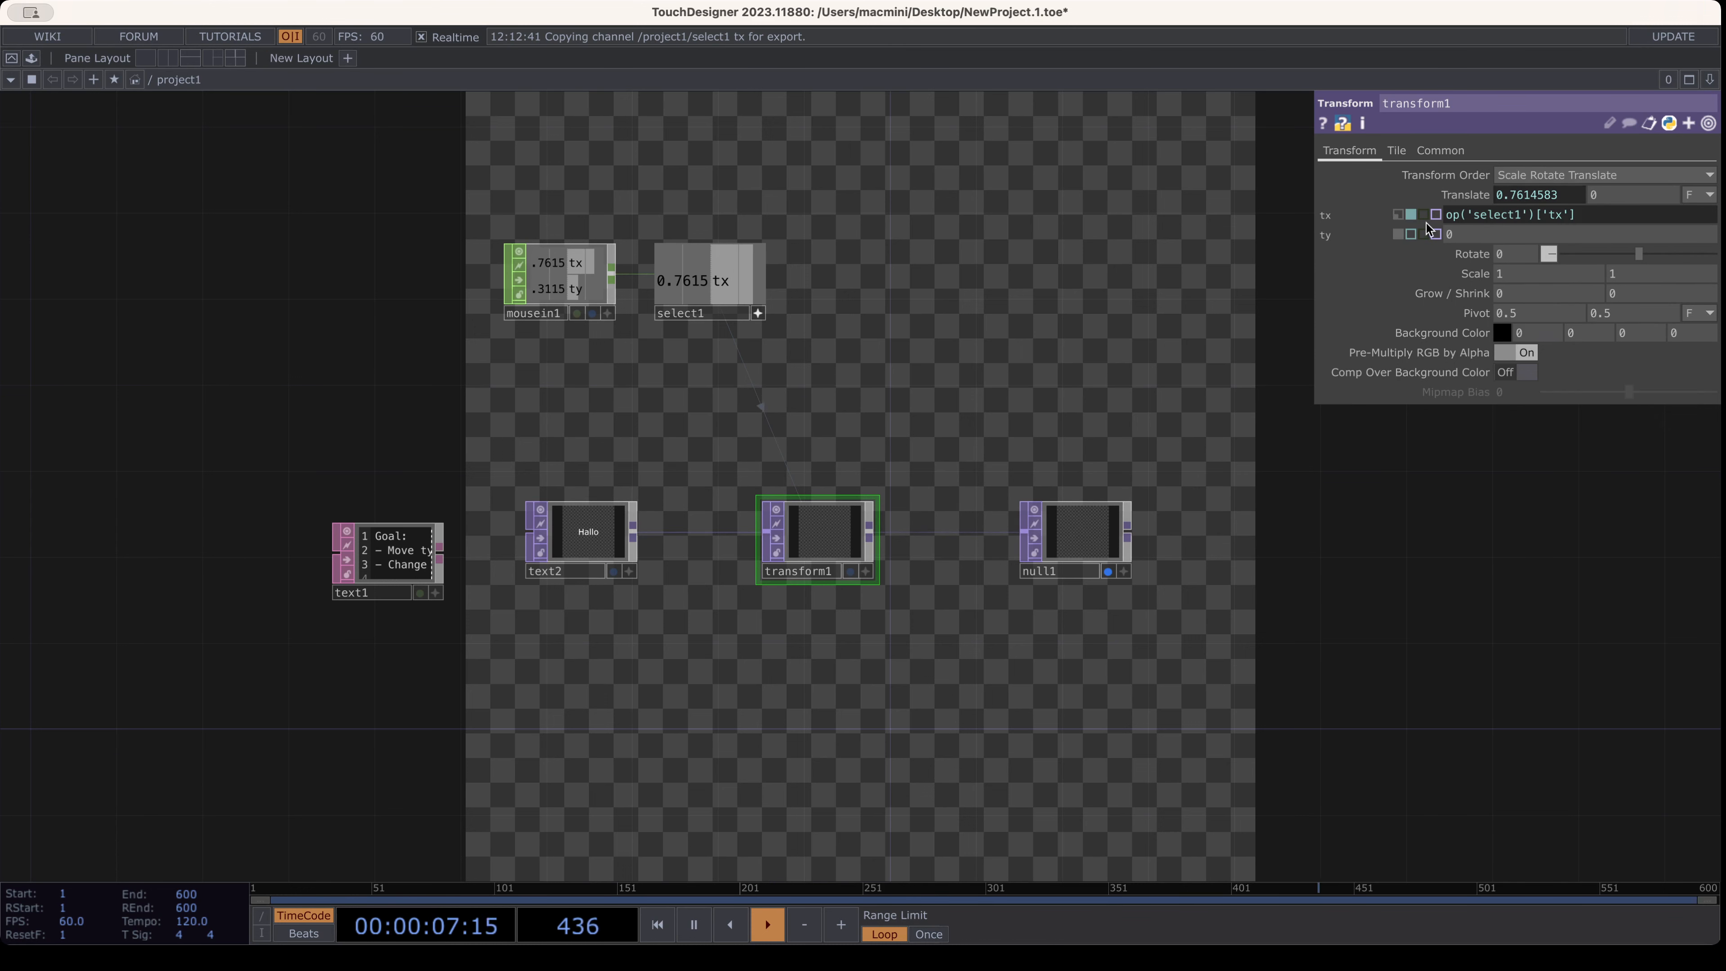
click(1397, 216)
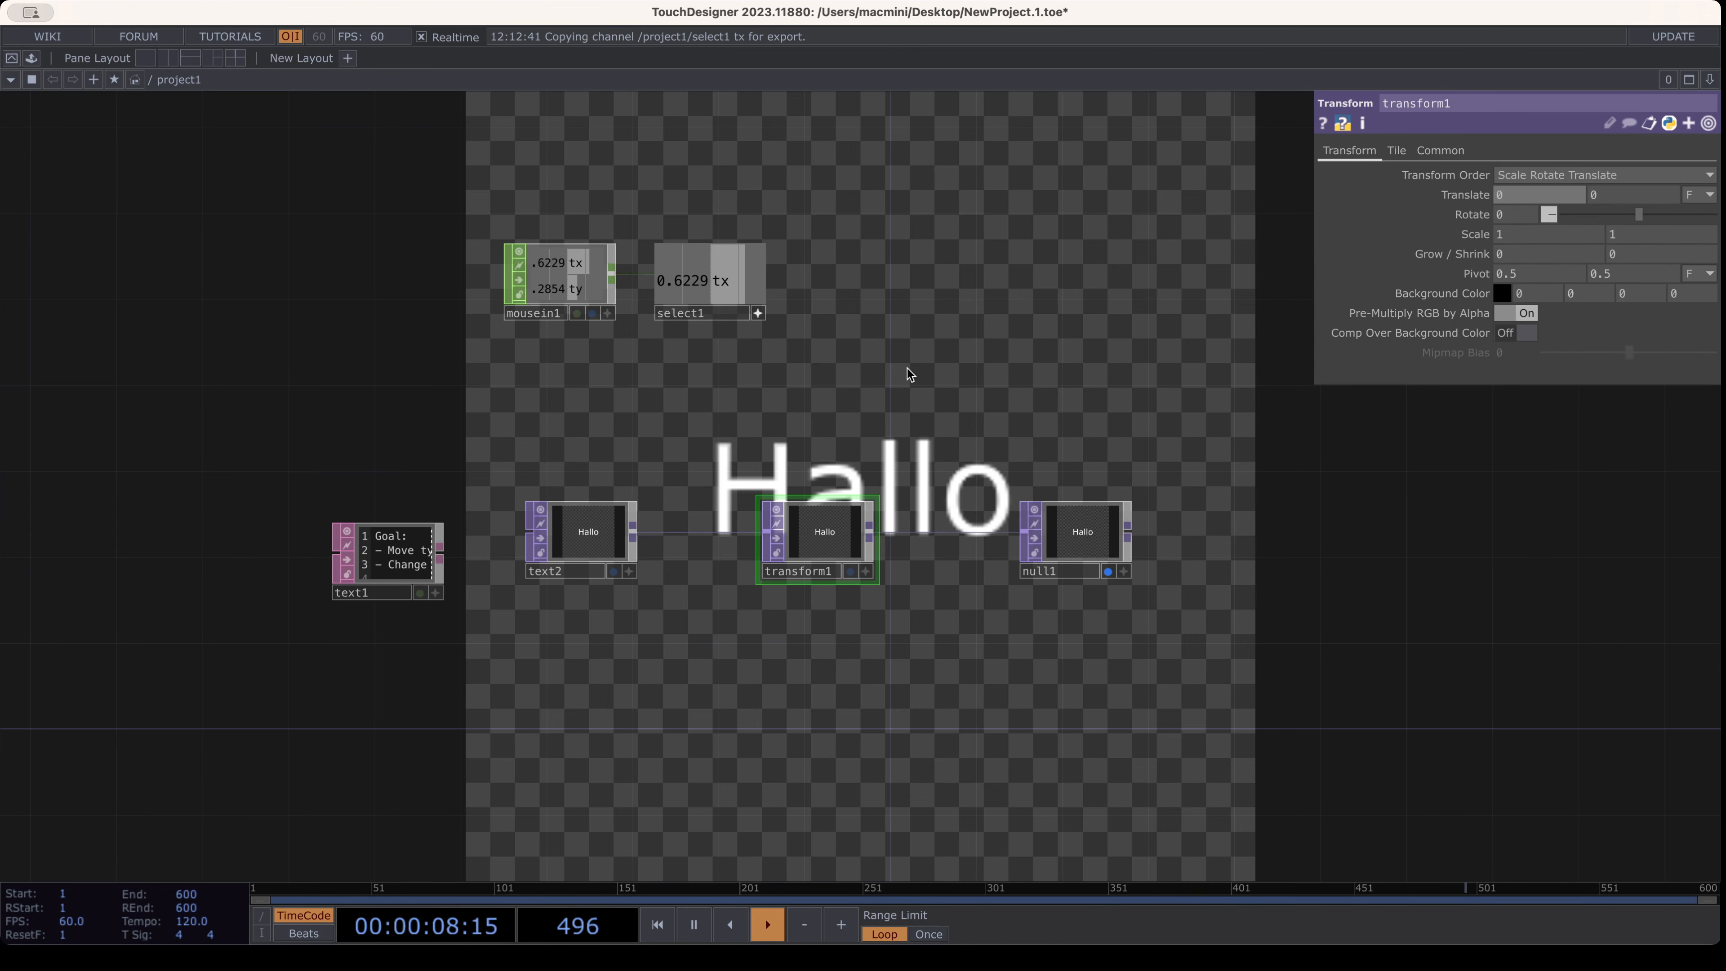
click(758, 314)
Move mousein1 and select1 higher with a wider gap between them, and select select1
drag(539, 278, 497, 257)
drag(703, 280, 703, 259)
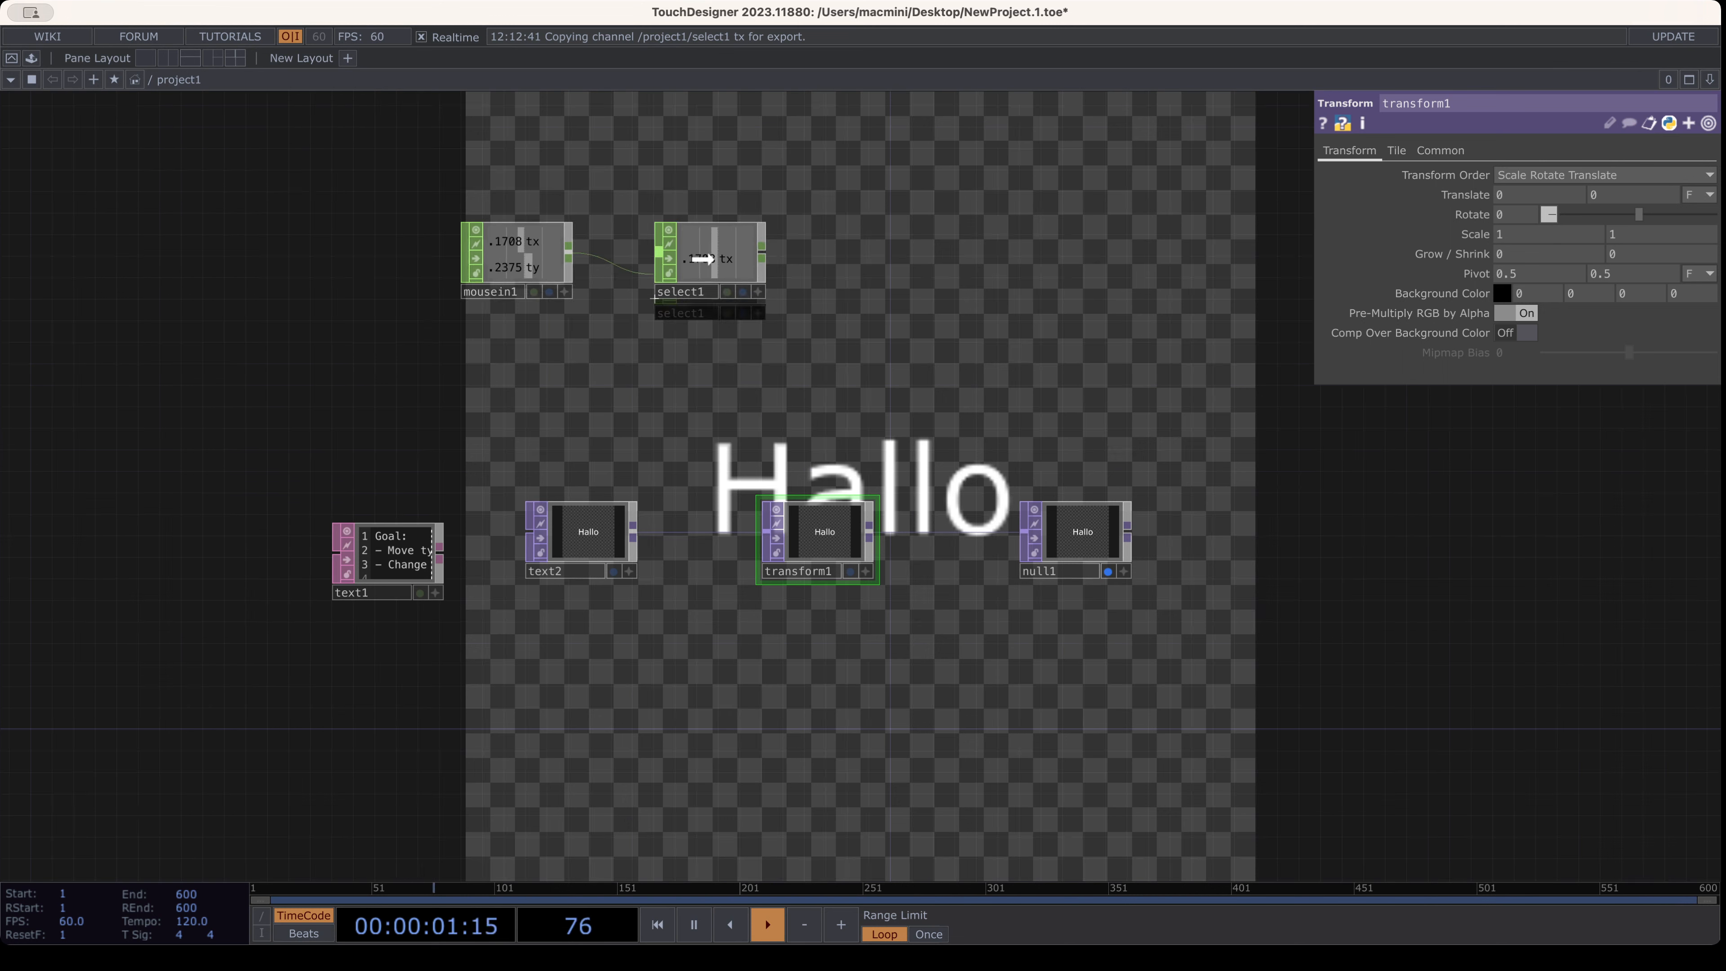
click(706, 272)
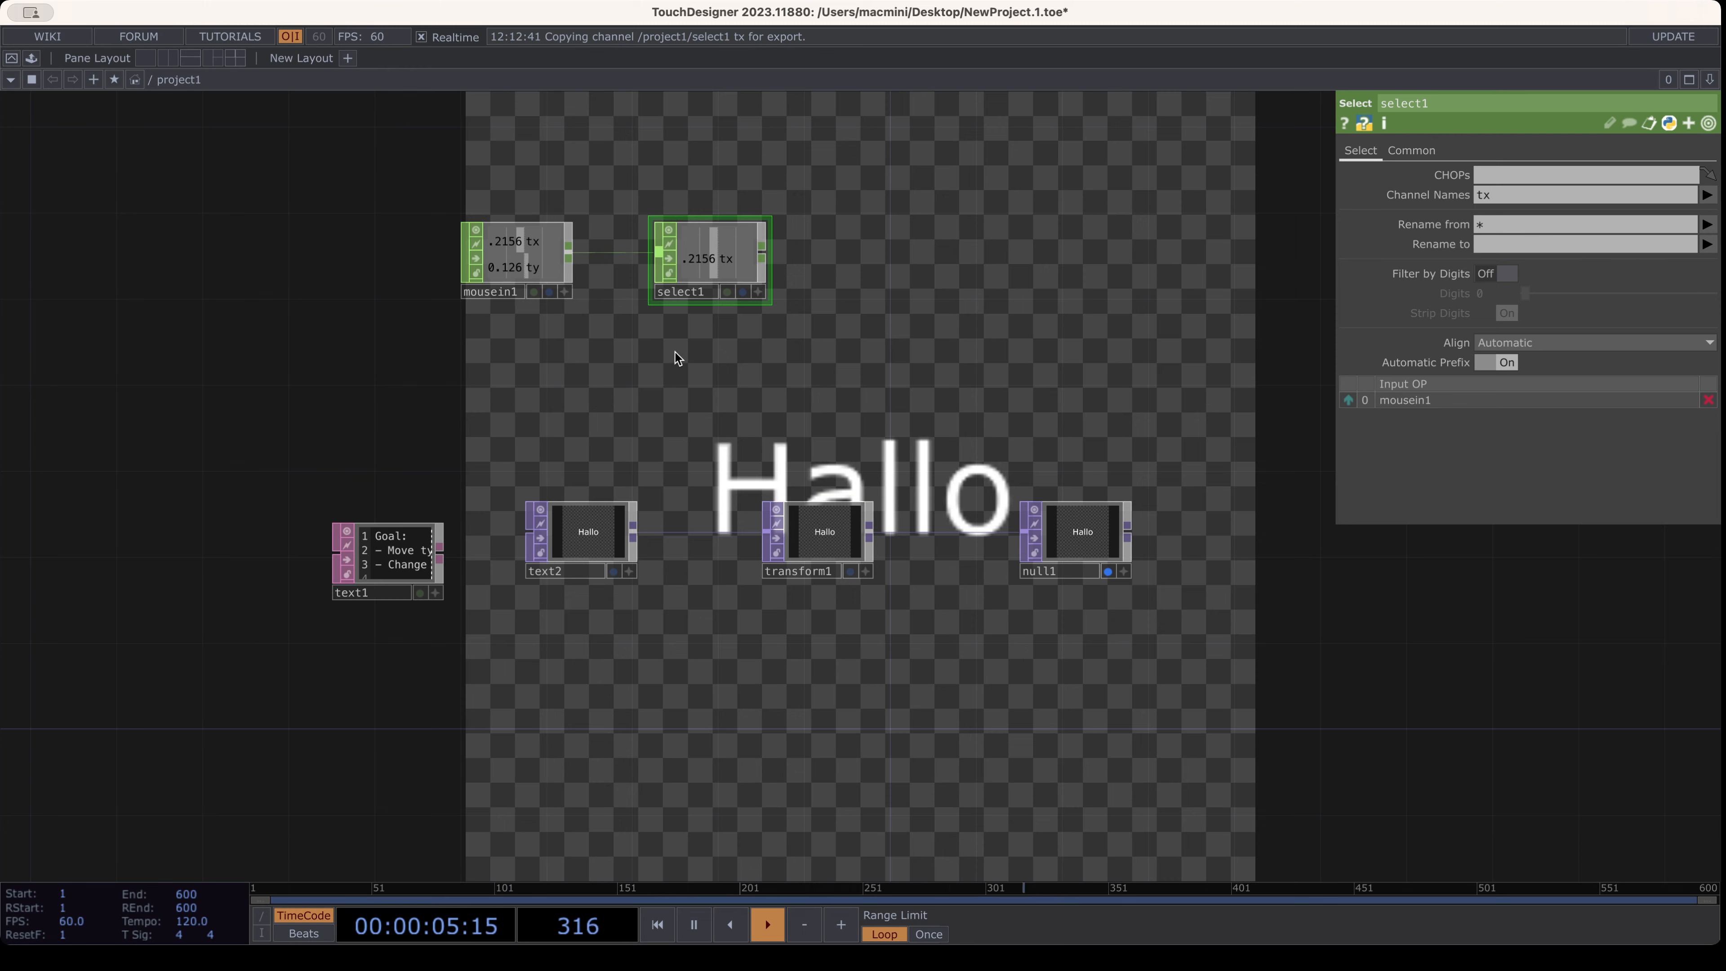
drag(675, 353, 670, 380)
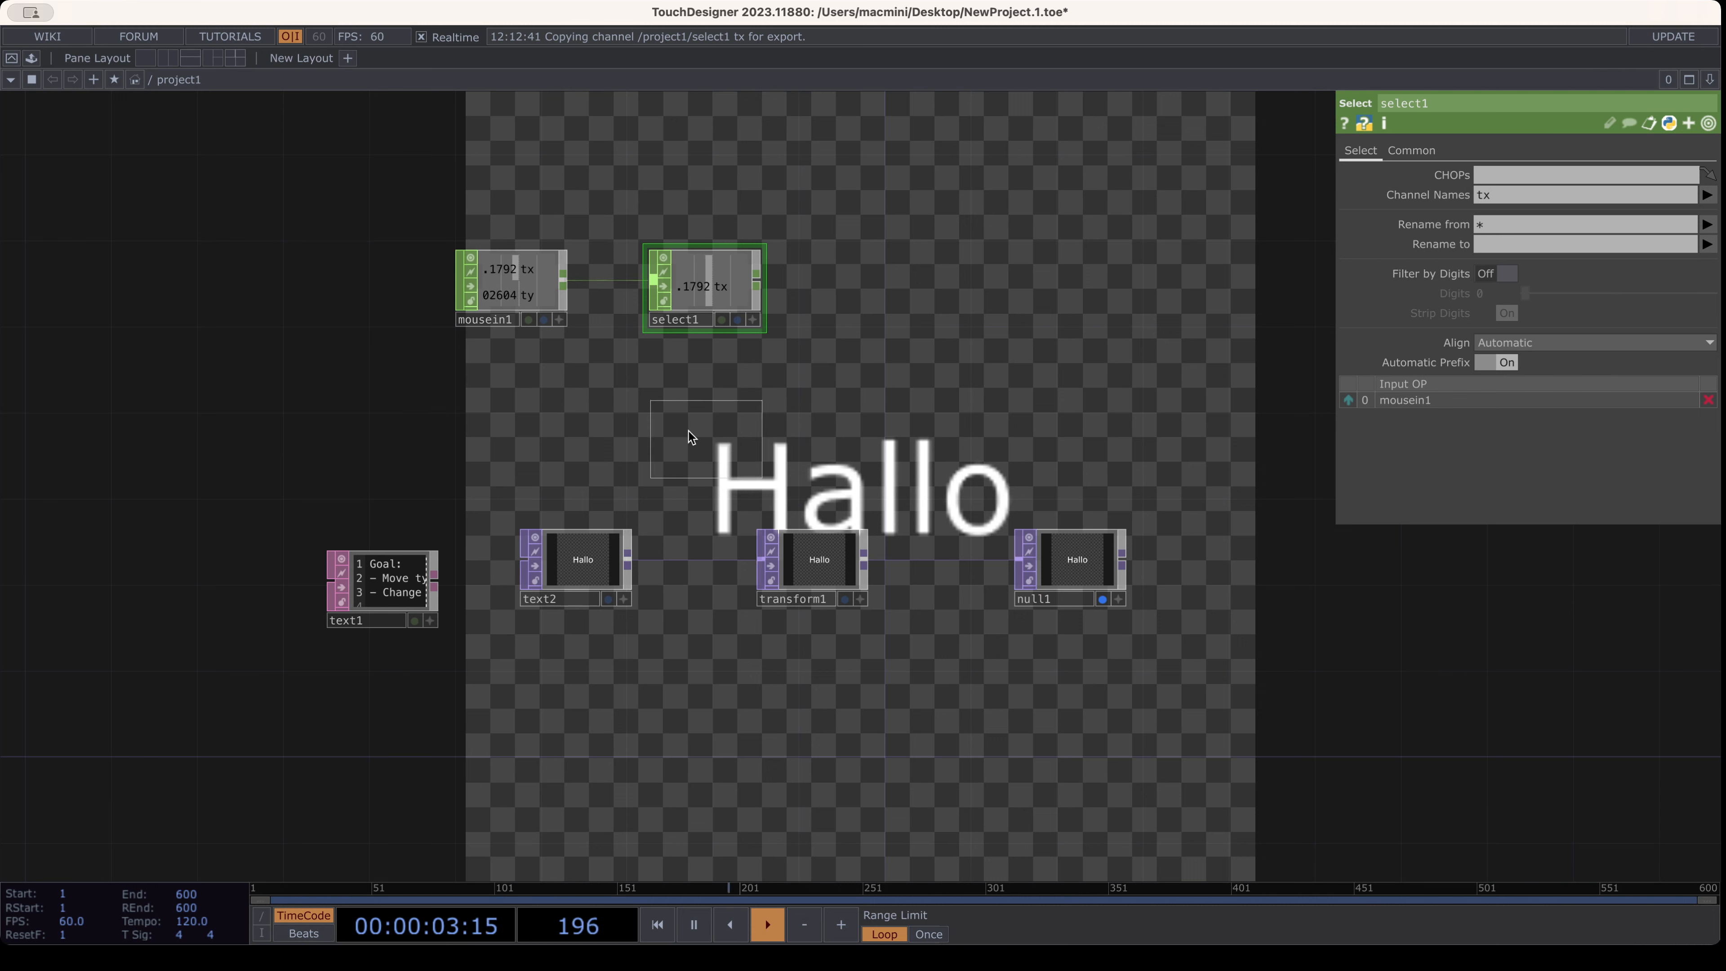
Place a Table DAT below select1 and enter -0.3 in its first cell
click(689, 397)
scroll(689, 397, up, 2)
scroll(689, 399, up, 2)
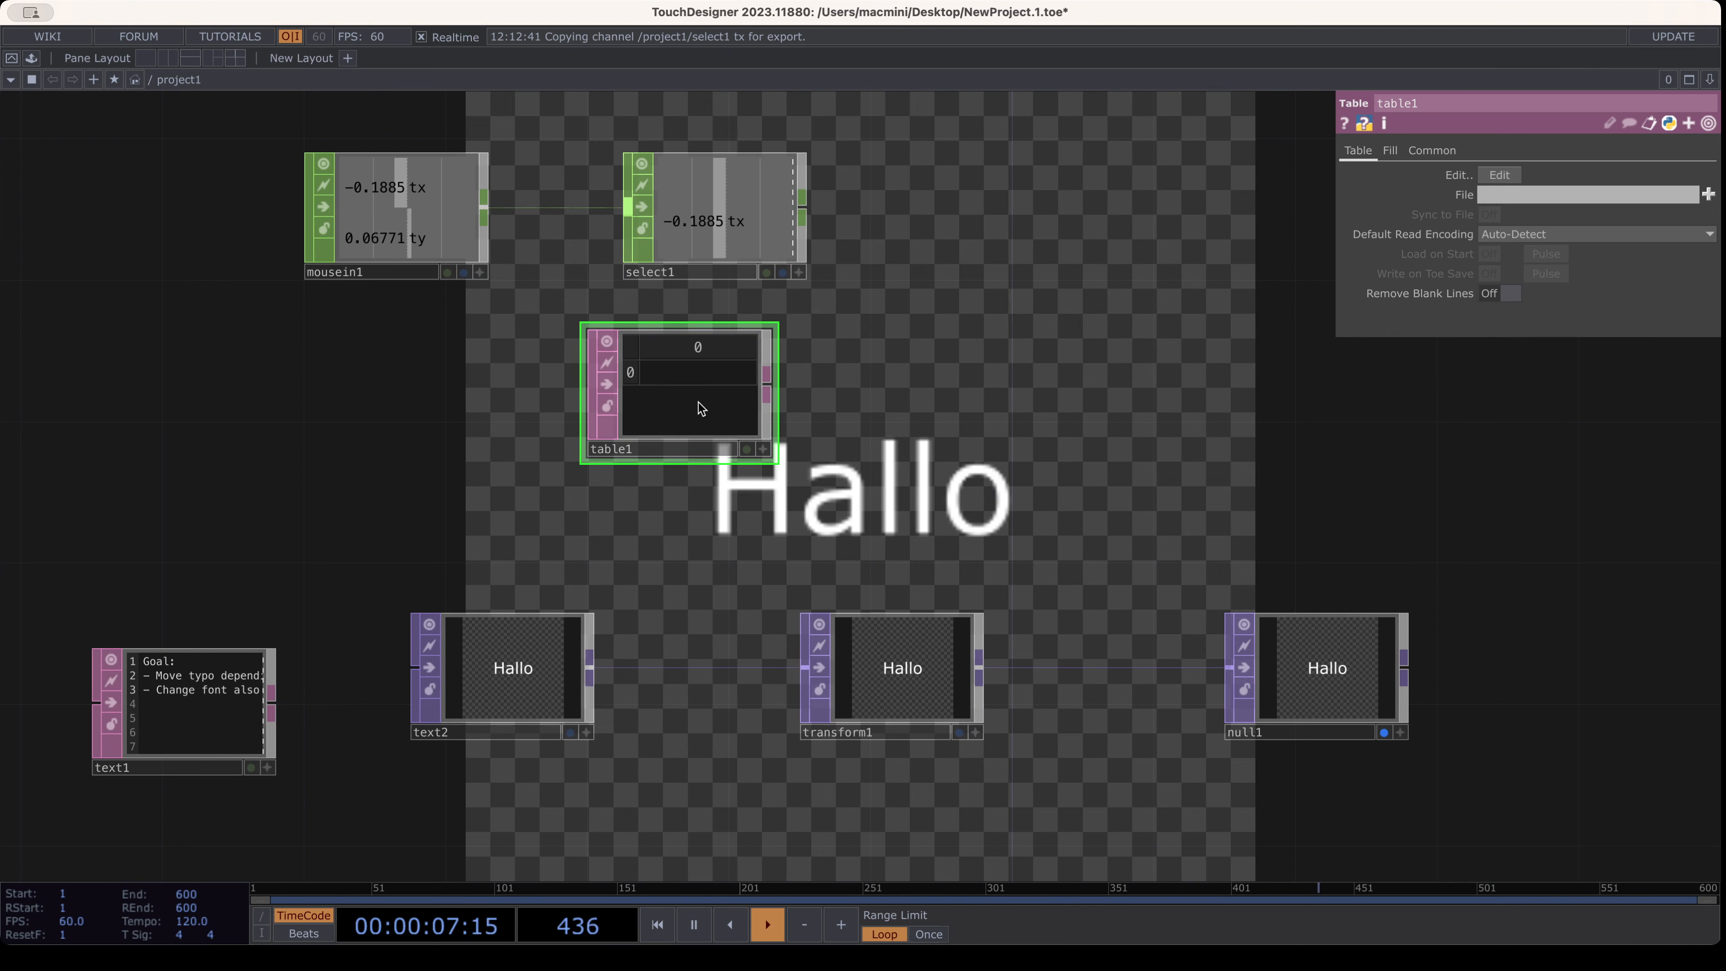
key(a)
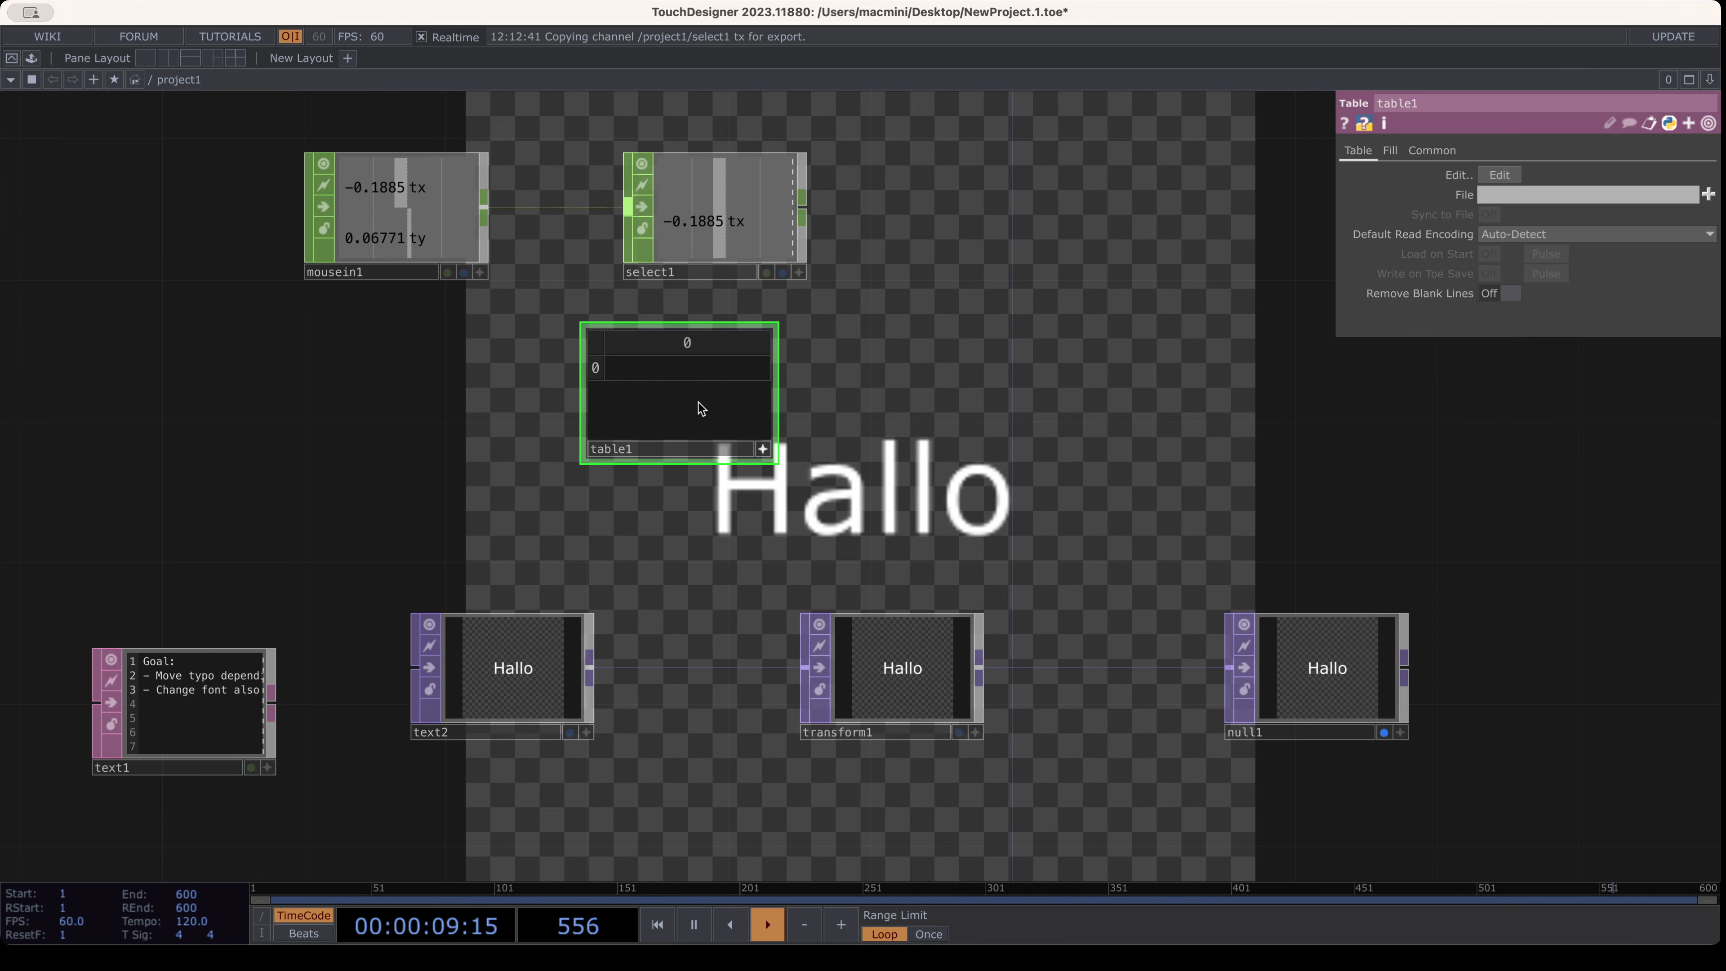
click(665, 376)
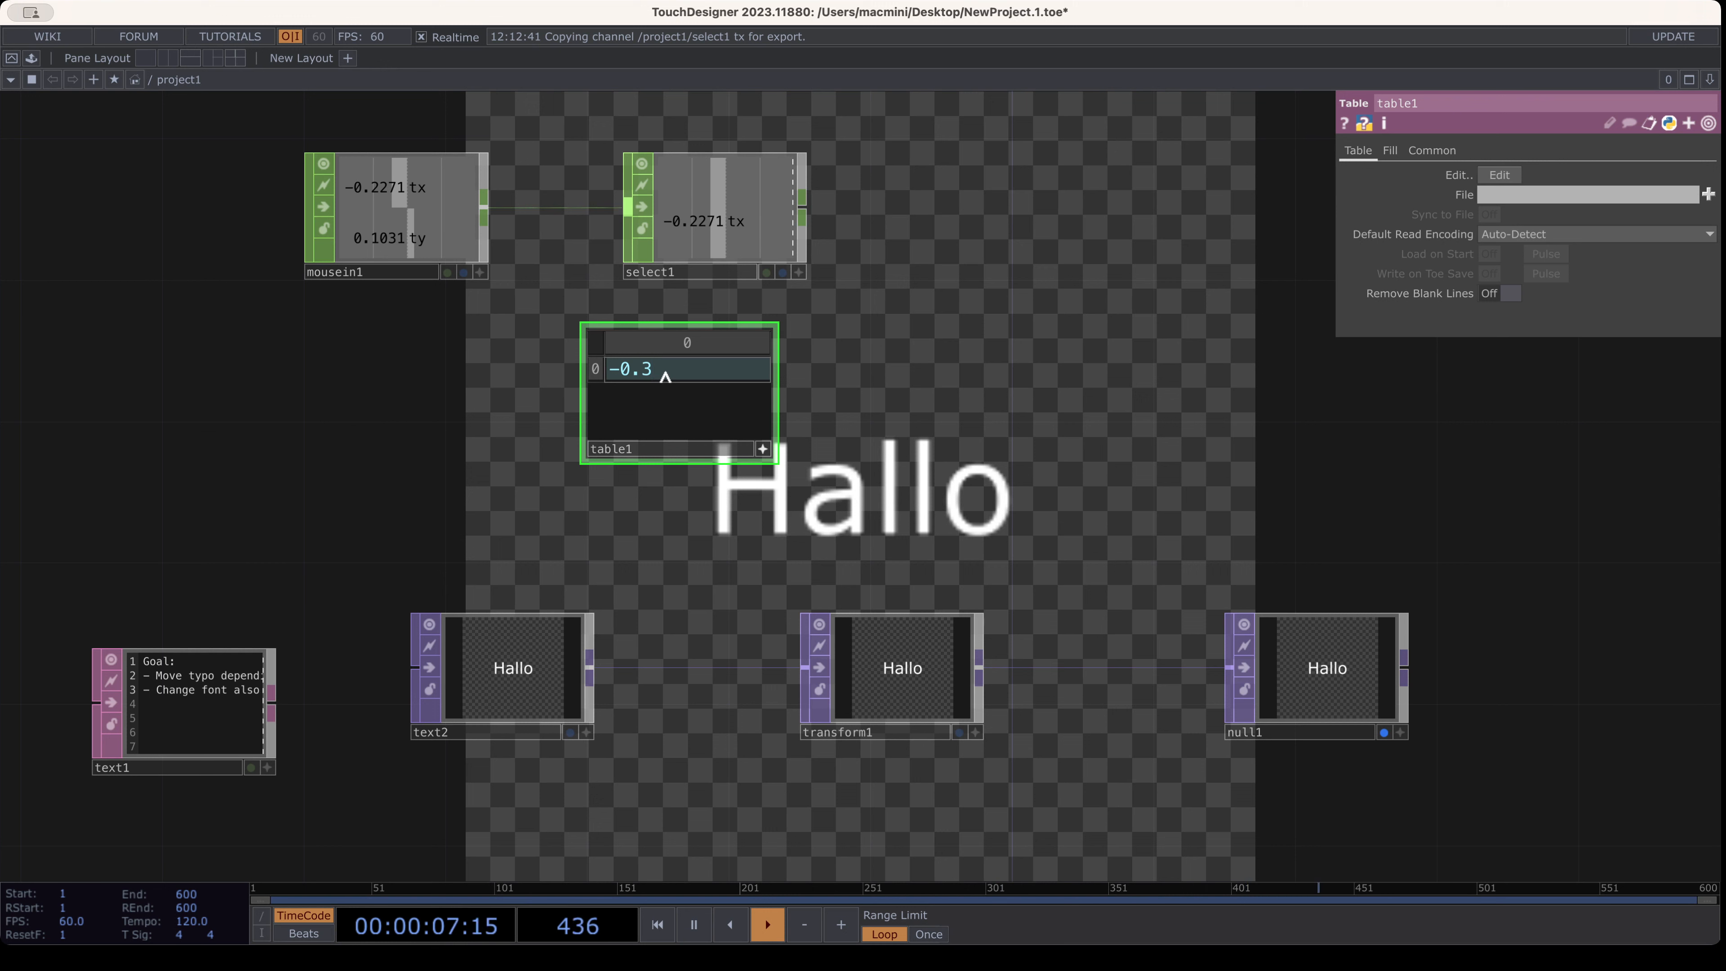
click(666, 401)
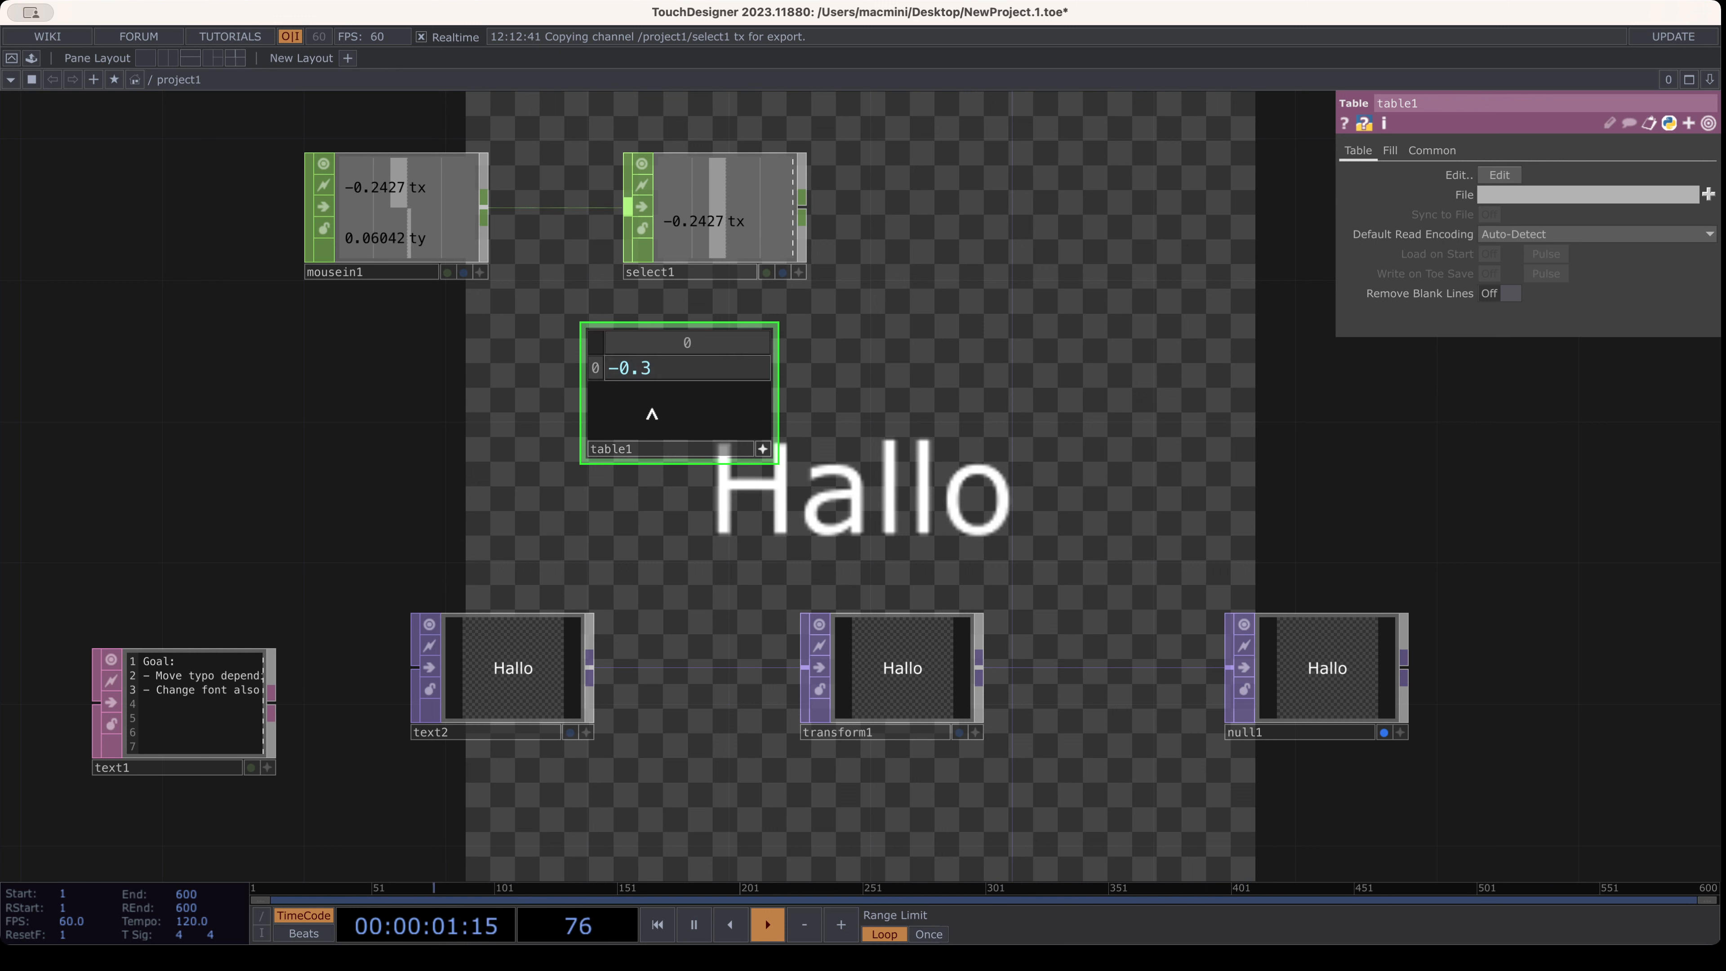
Add two more rows to table1 with the values -0.1 and 0.0
right_click(652, 411)
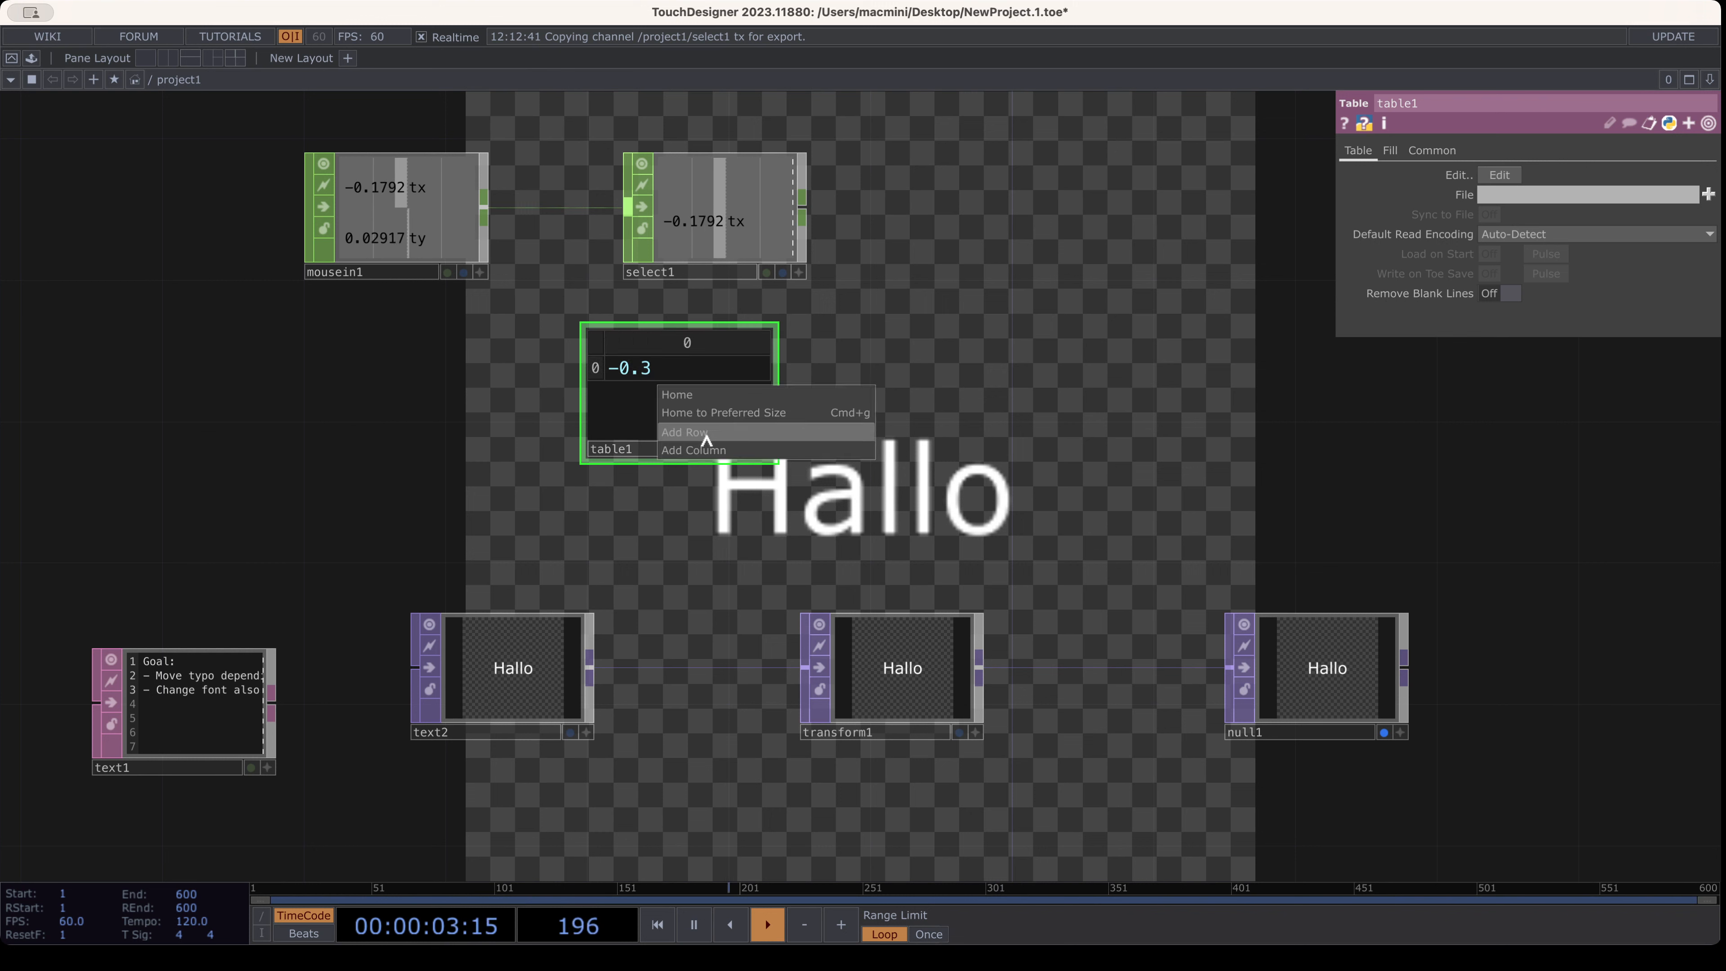
click(706, 435)
click(631, 397)
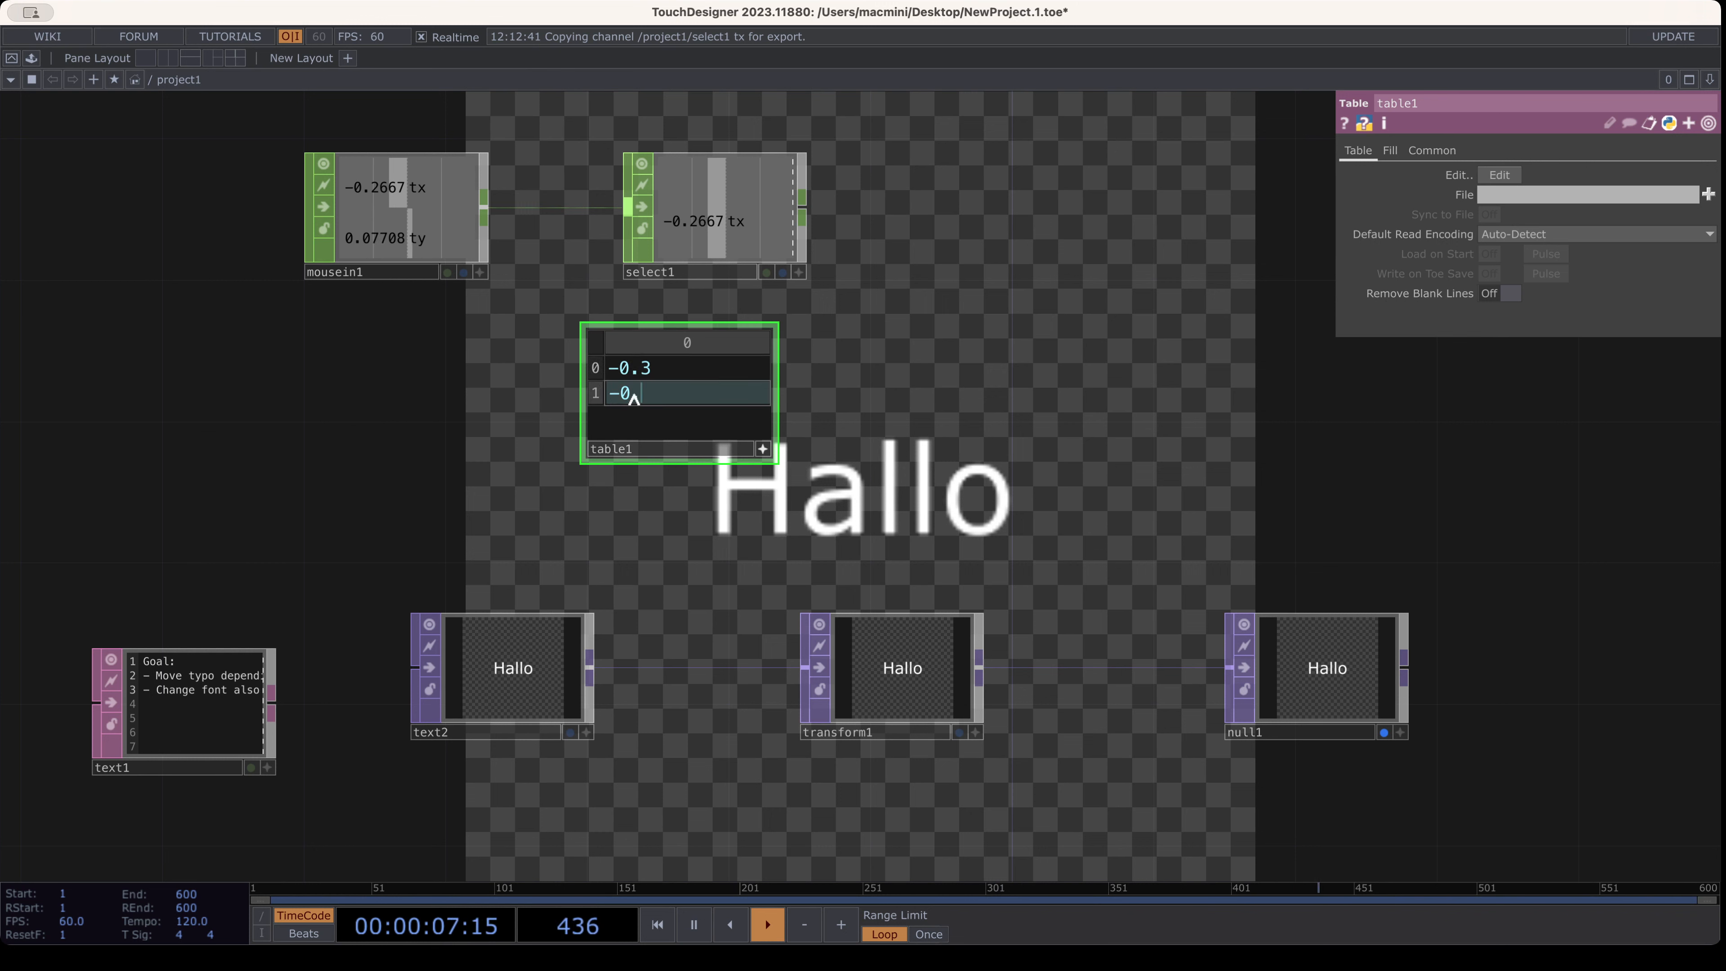
right_click(639, 424)
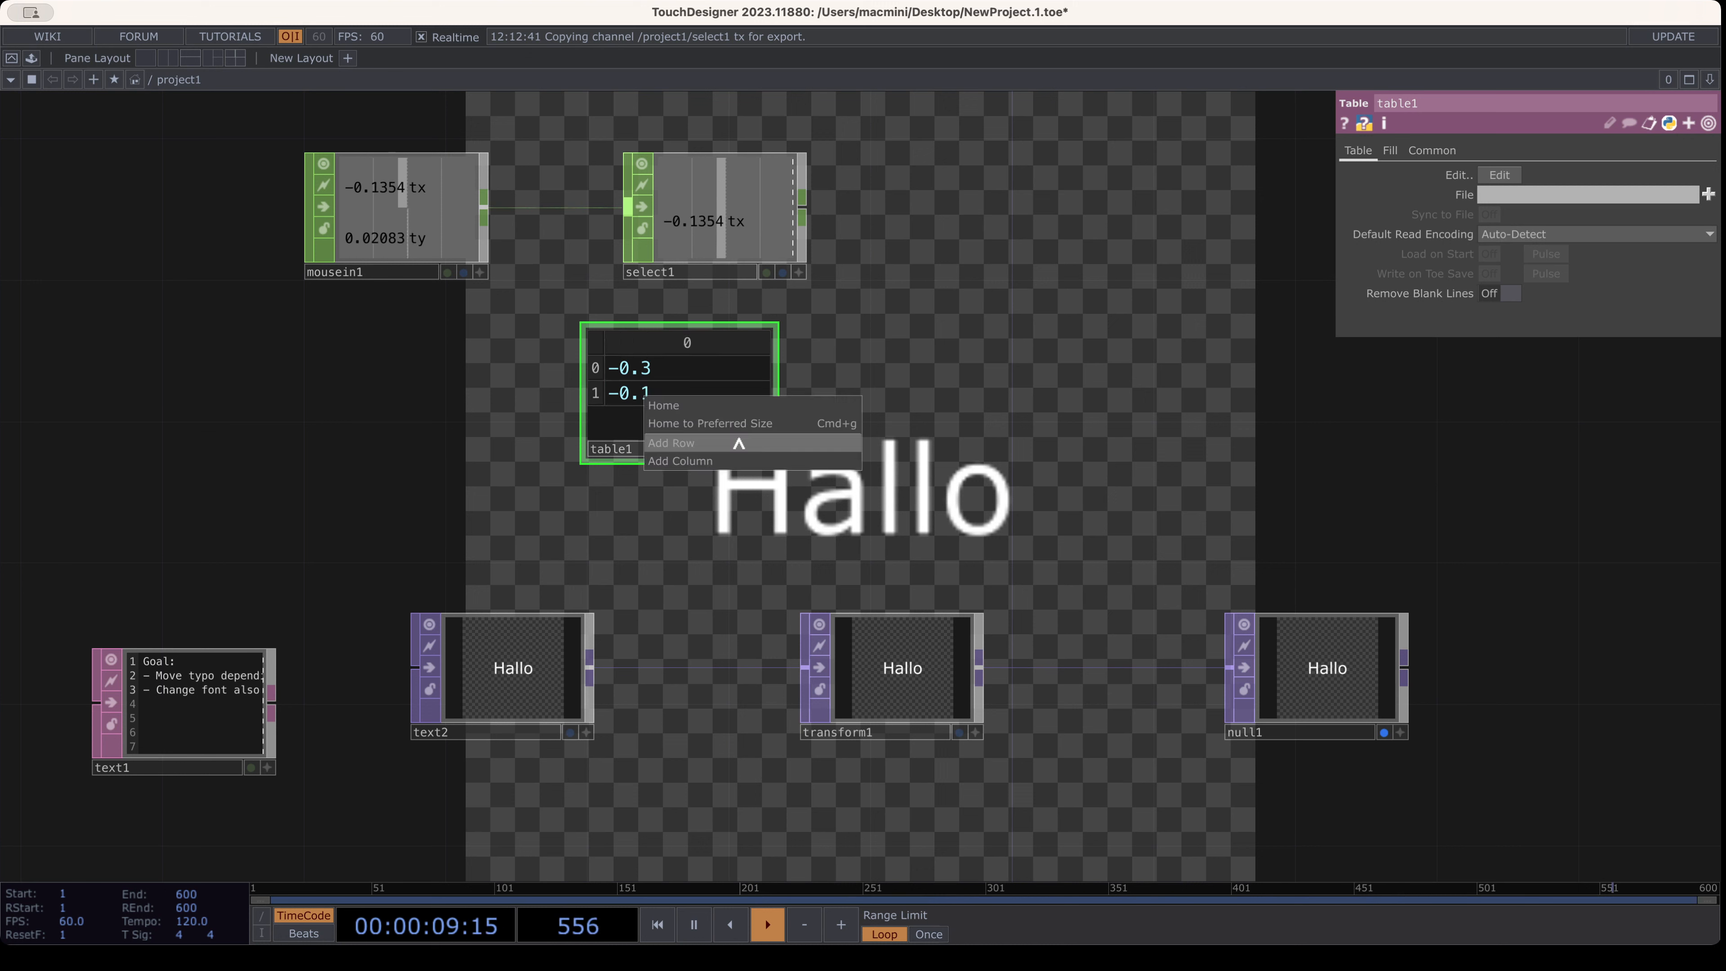
click(676, 443)
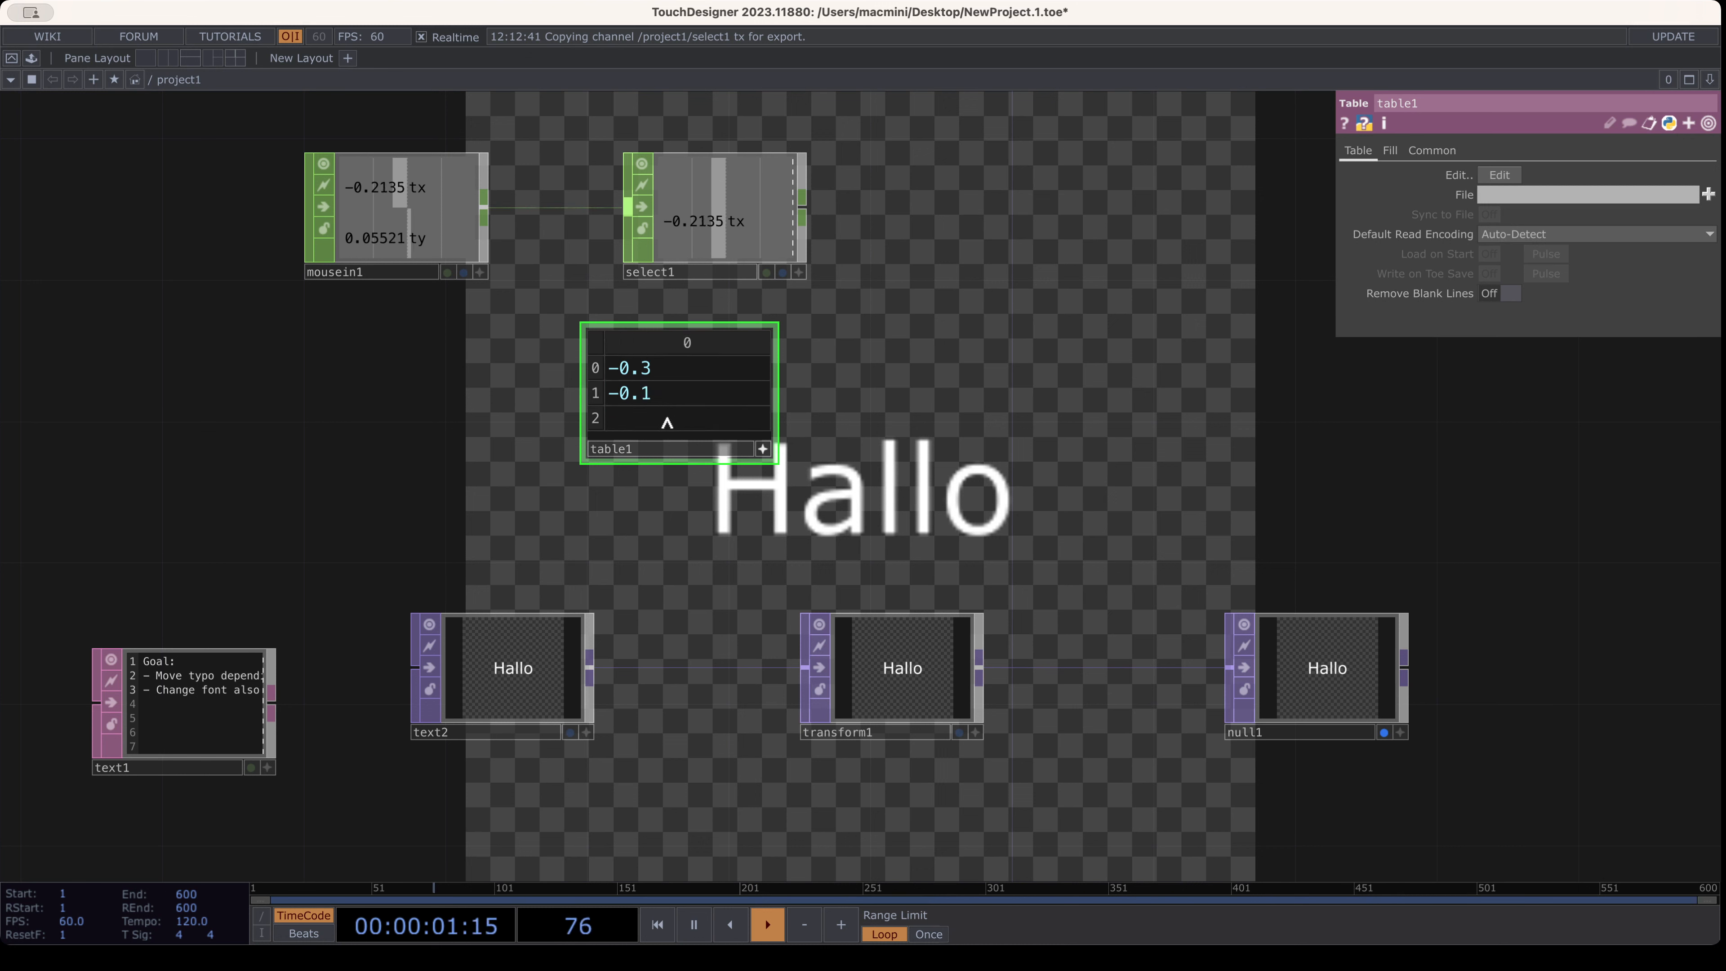
click(658, 426)
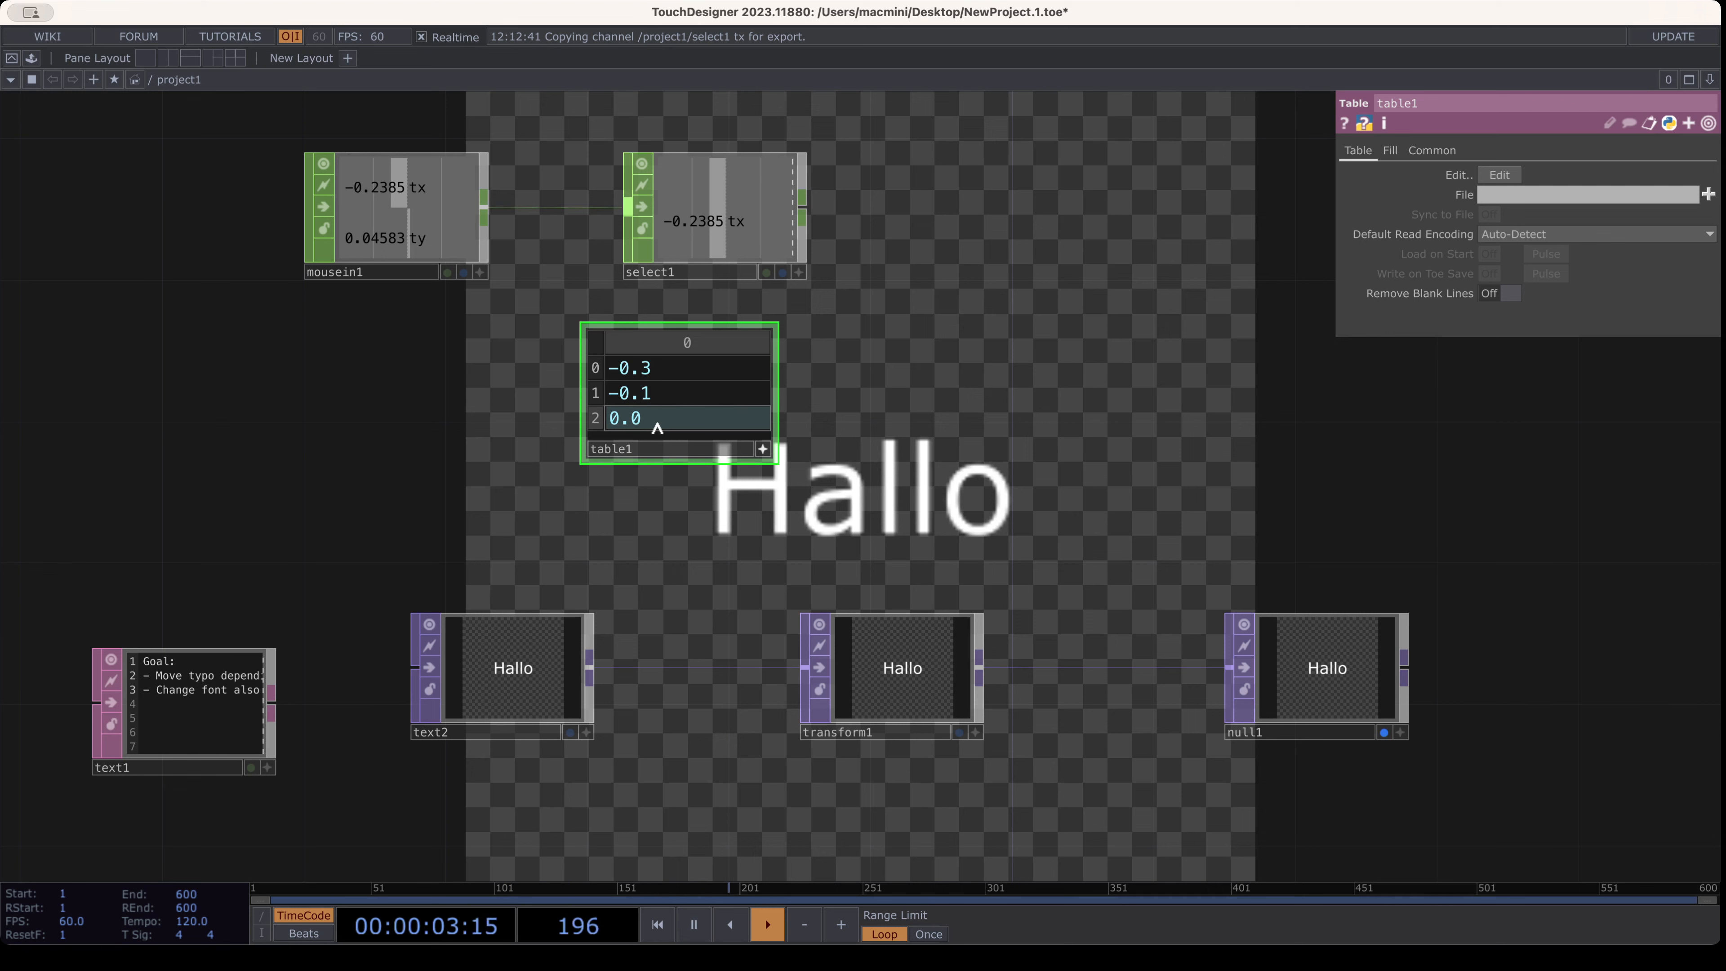
Append two further rows to table1 containing 0.1 and 0.3
drag(872, 429, 881, 408)
scroll(861, 426, up, 2)
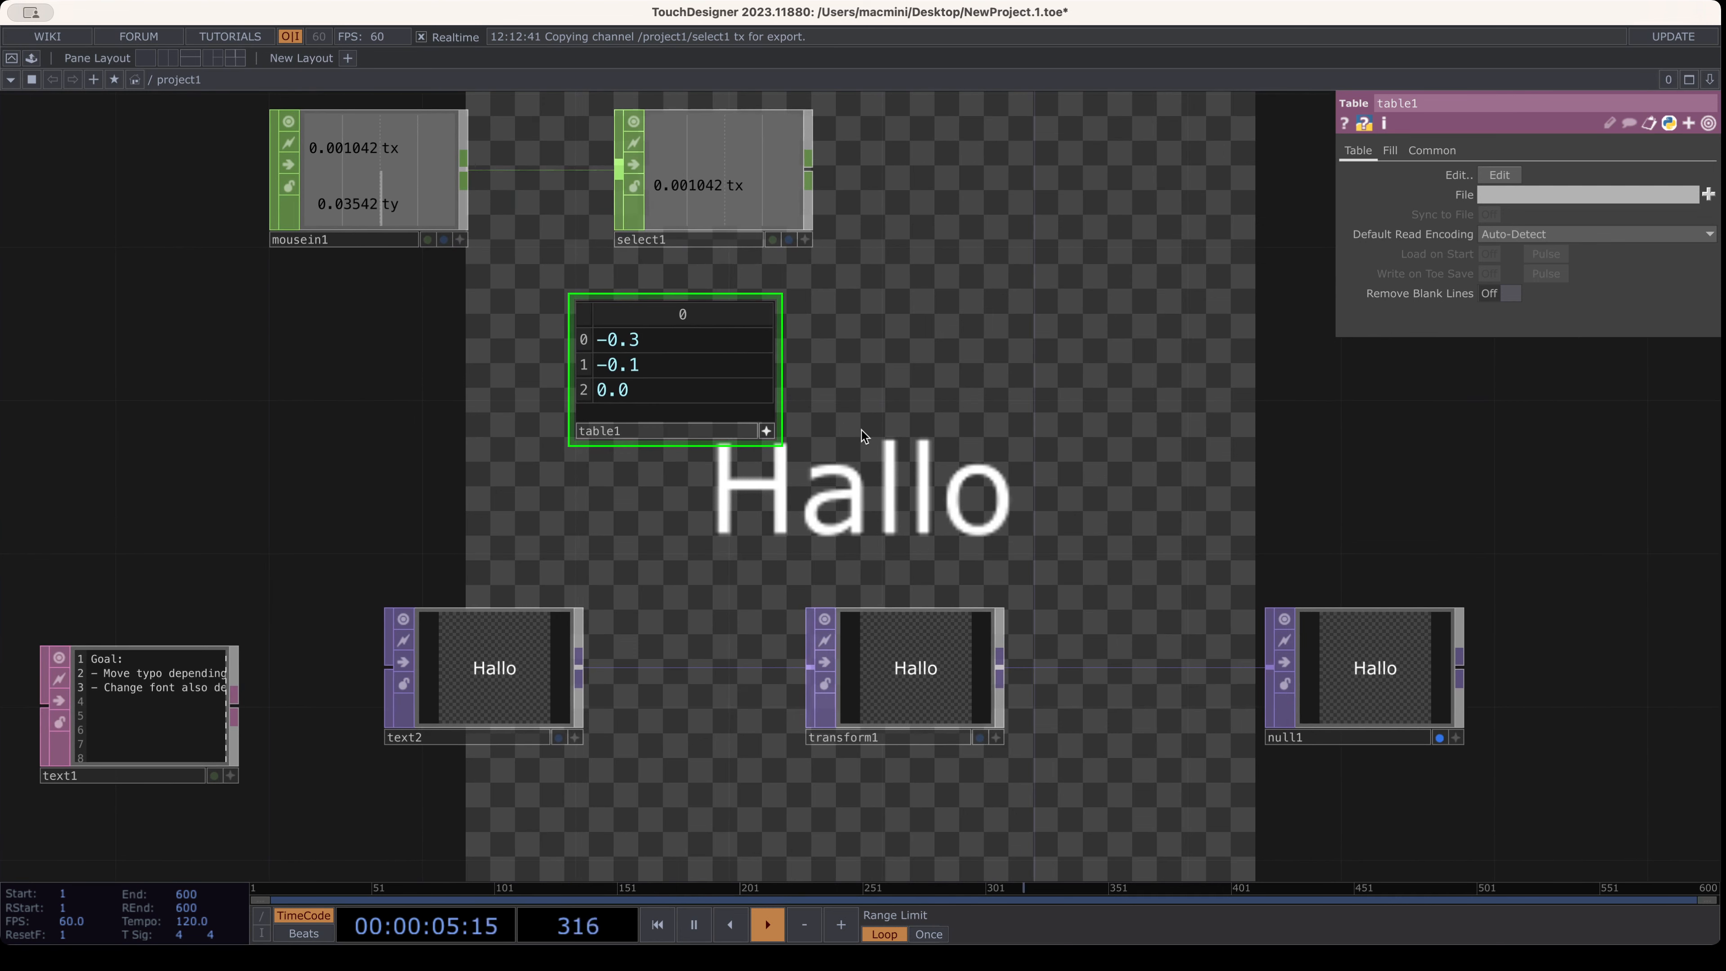
scroll(861, 430, up, 4)
right_click(568, 387)
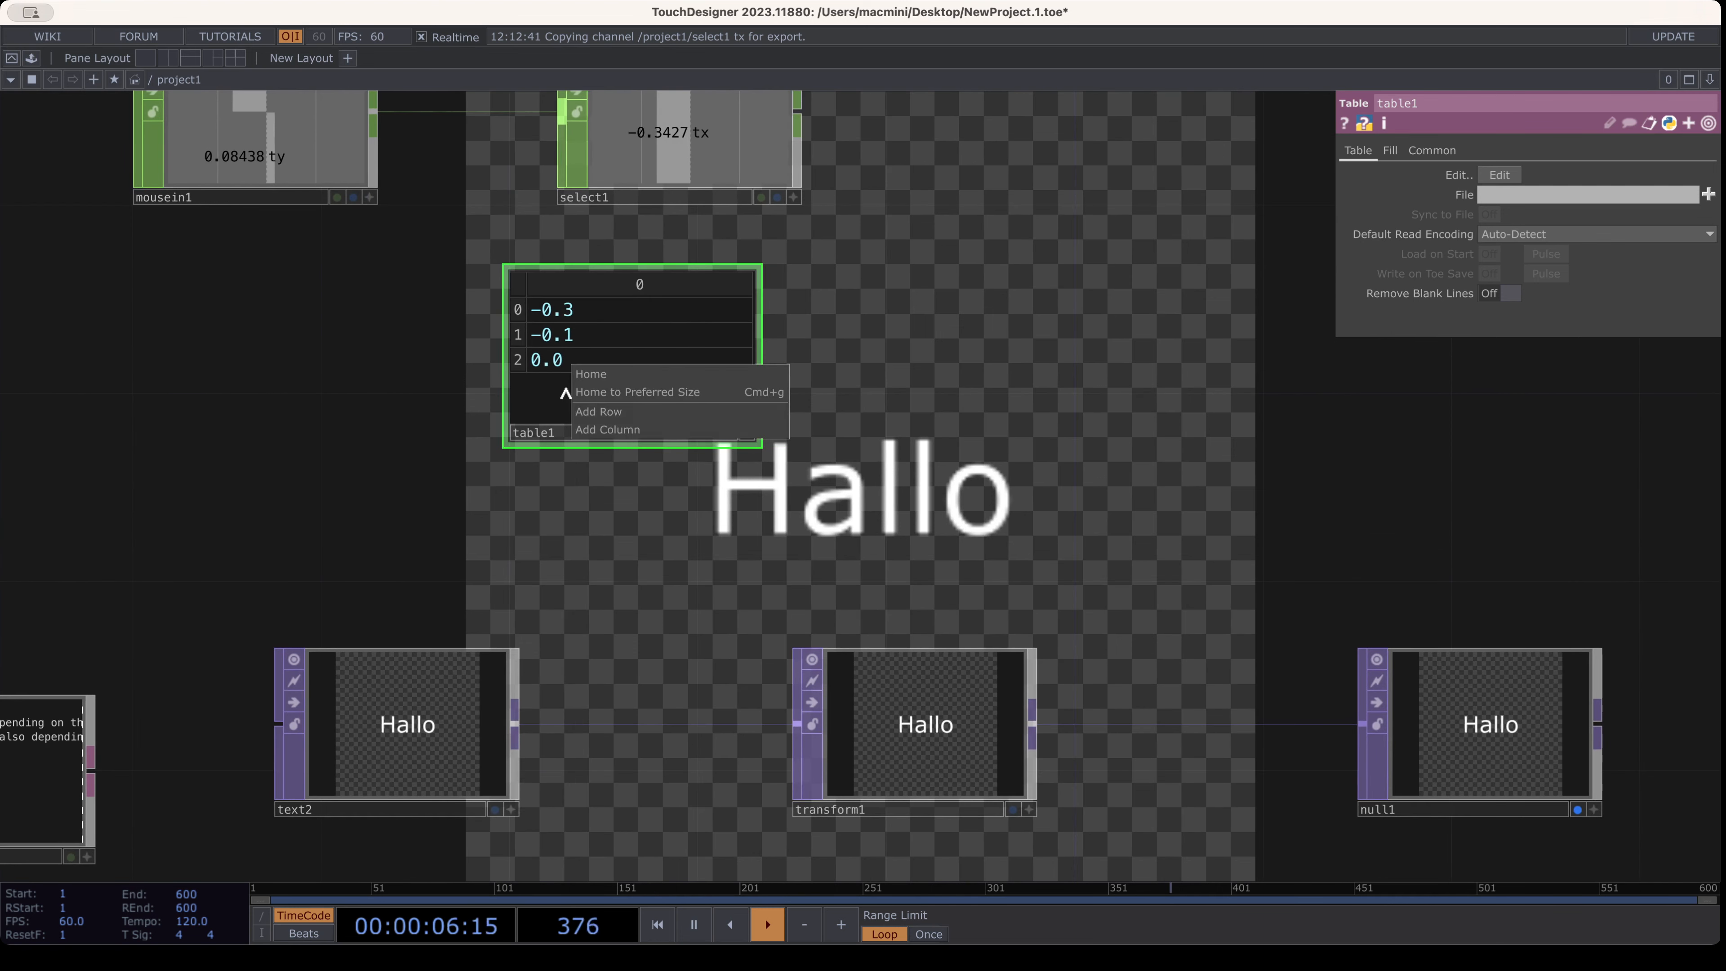
click(636, 413)
click(562, 386)
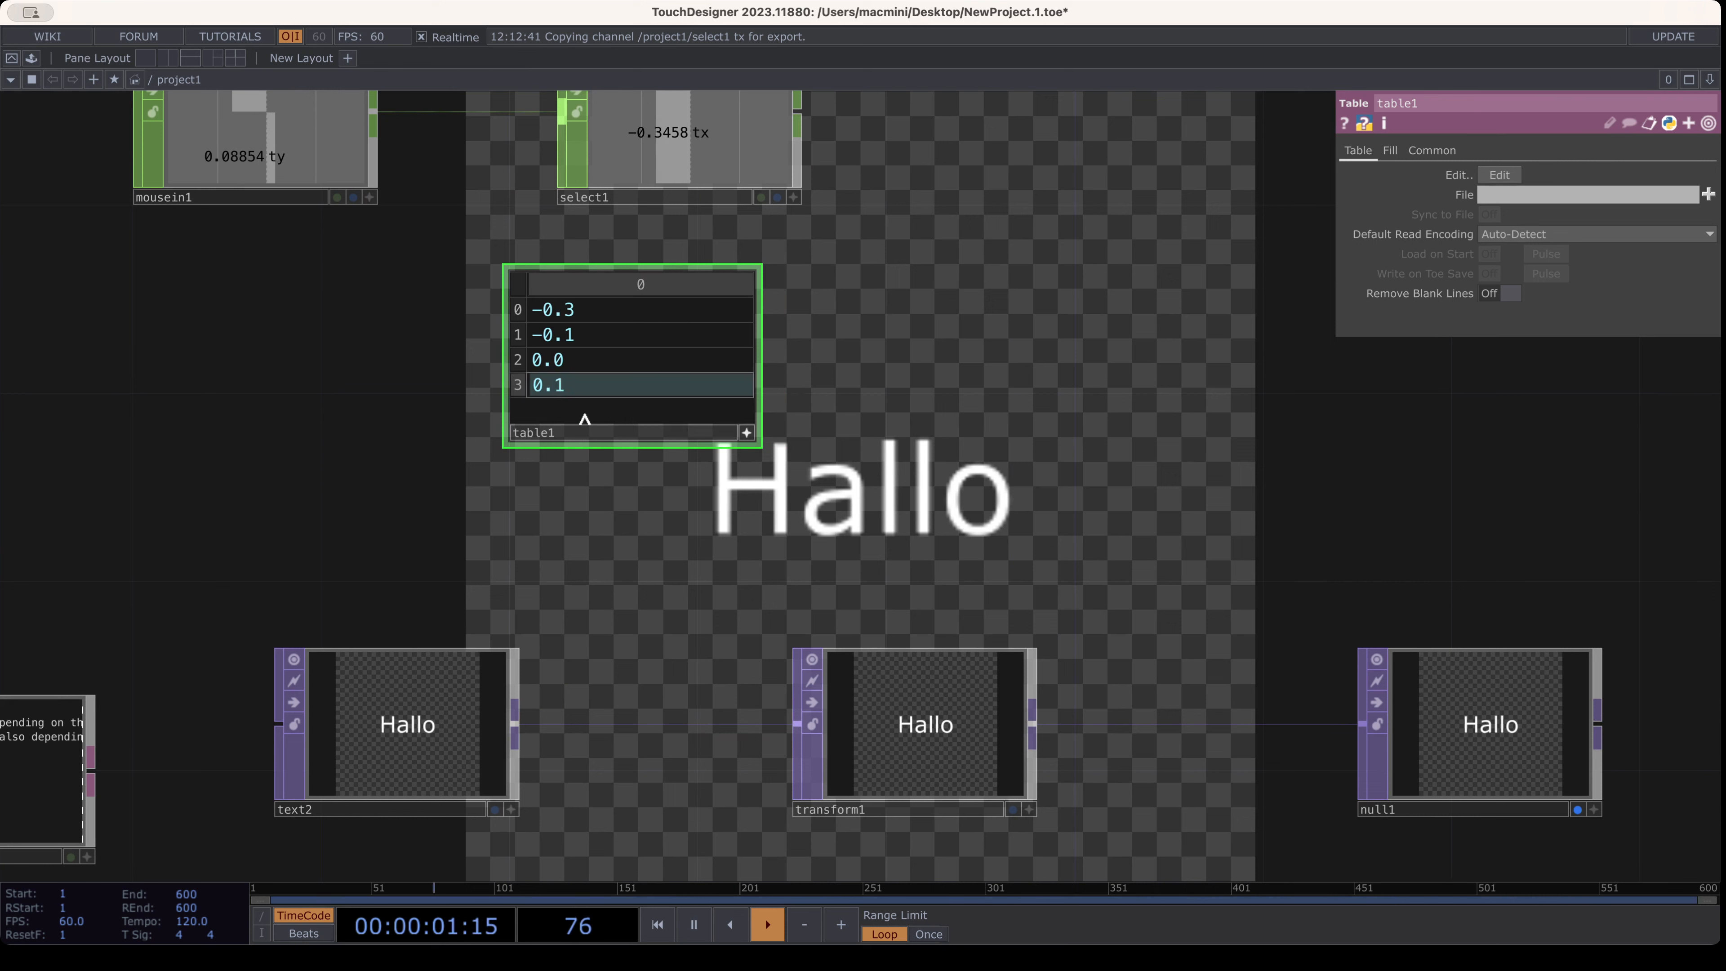
key(Return)
right_click(588, 389)
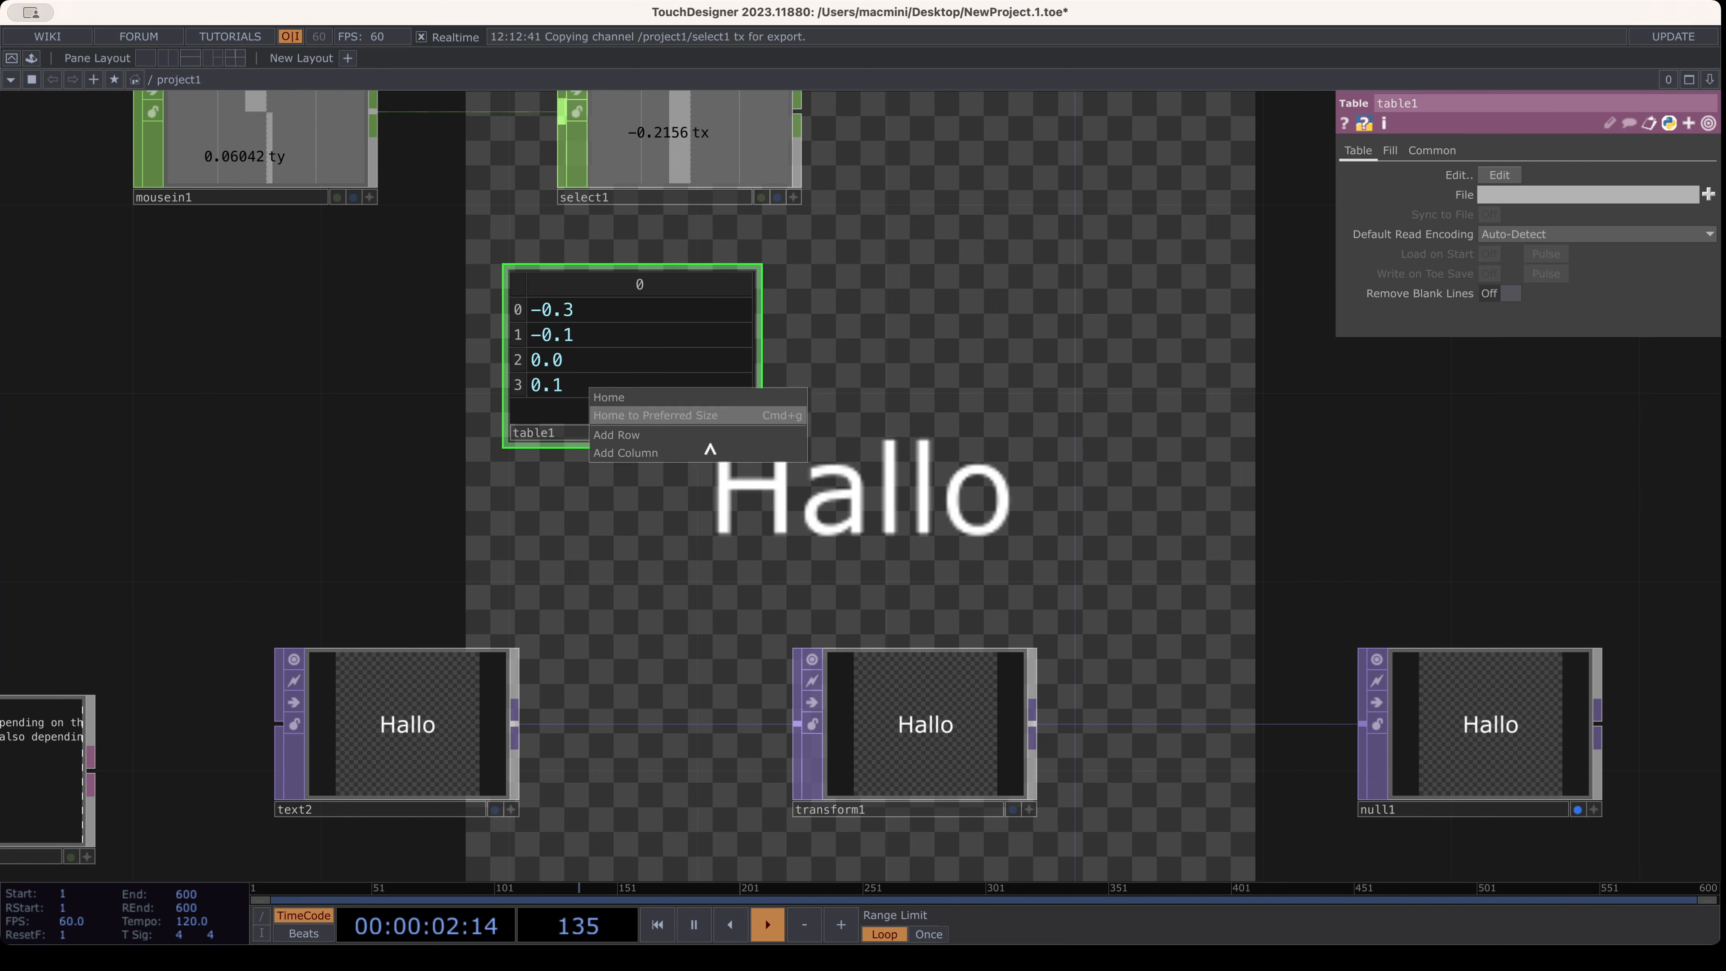
click(645, 435)
click(567, 408)
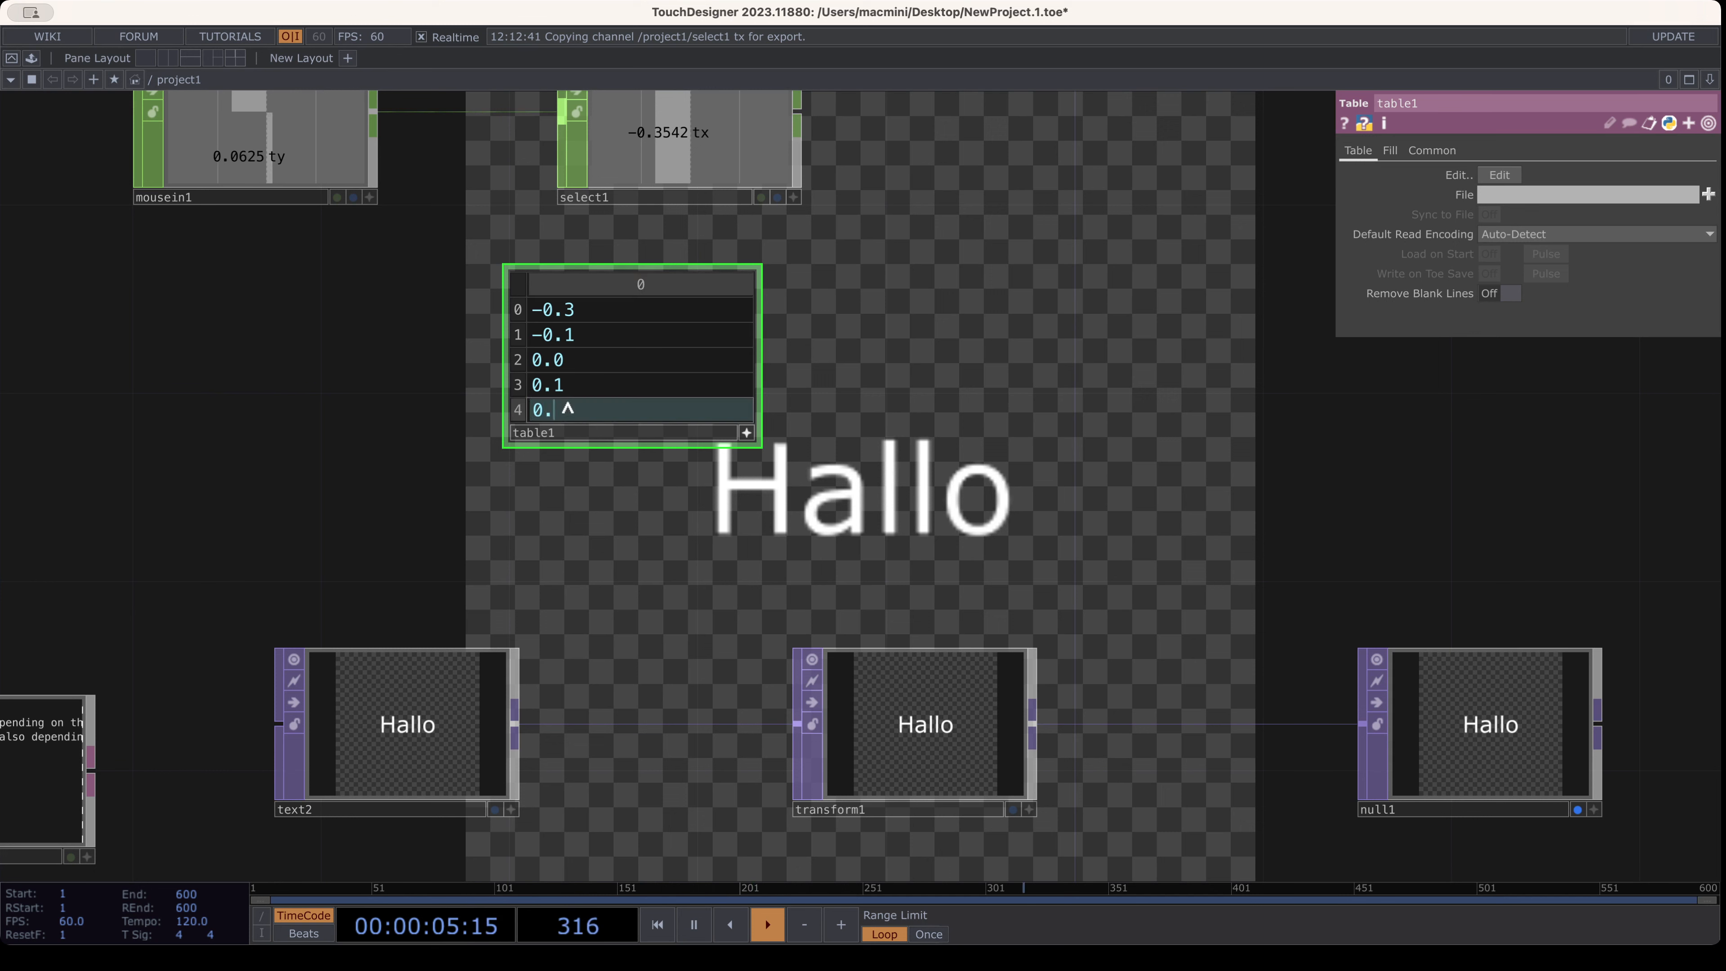
key(Return)
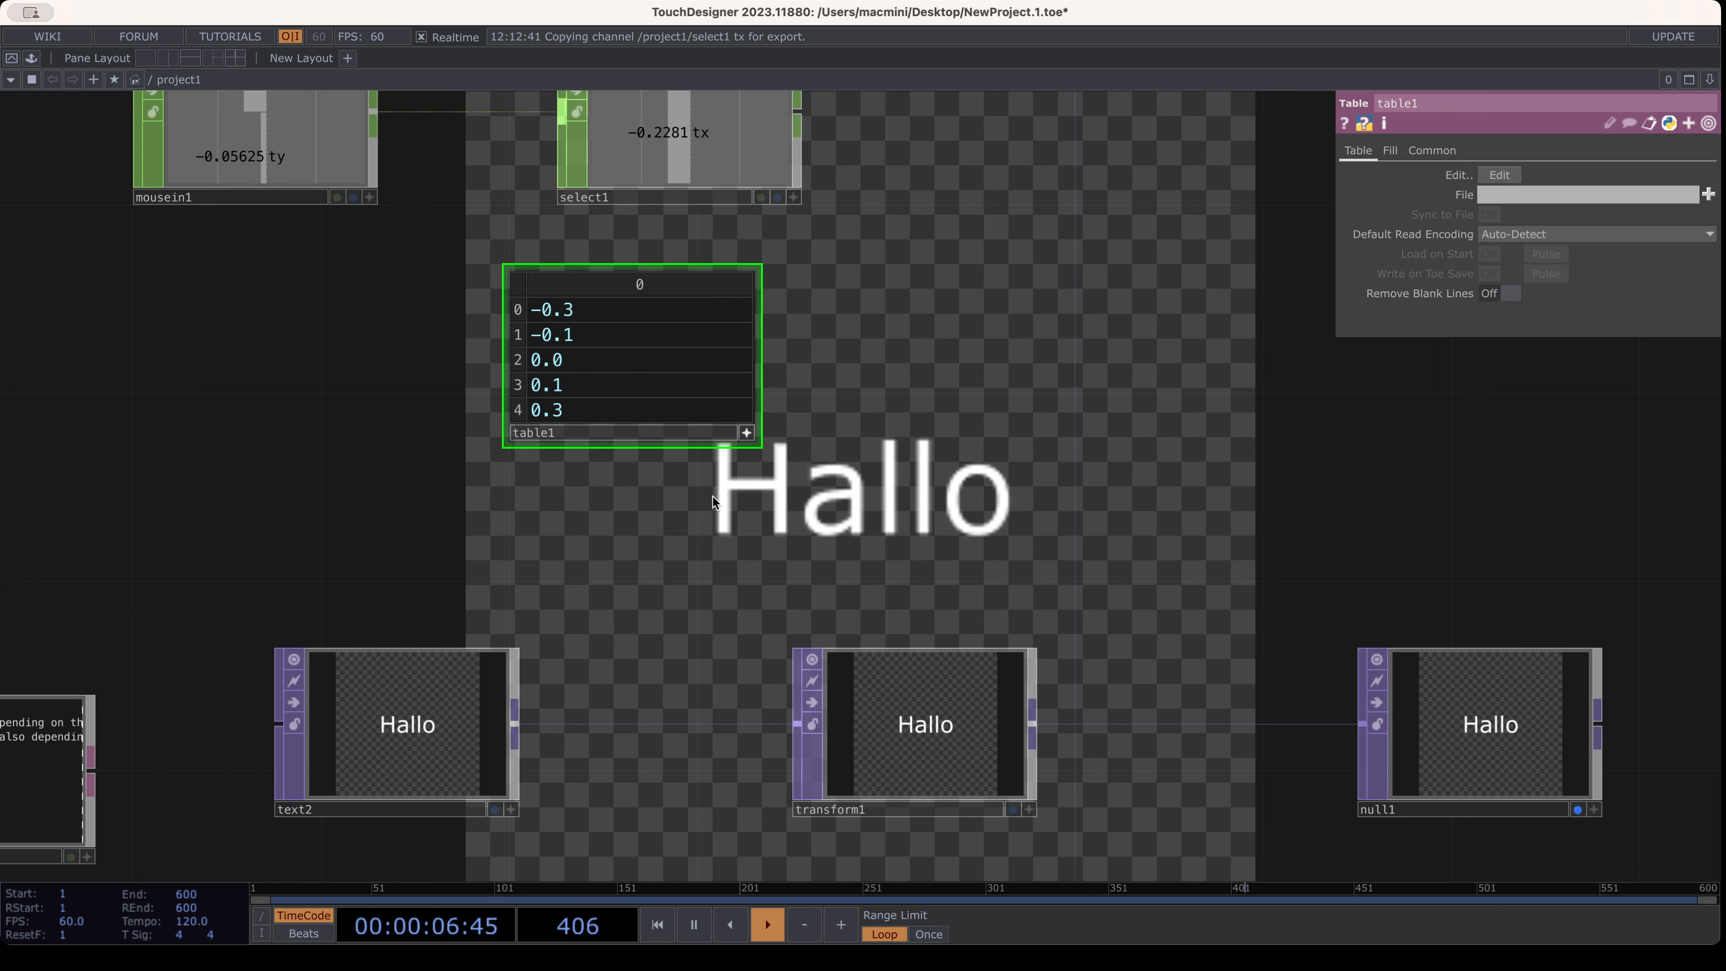
Deactivate table1's viewer and move the table further left
click(746, 433)
drag(659, 355, 564, 355)
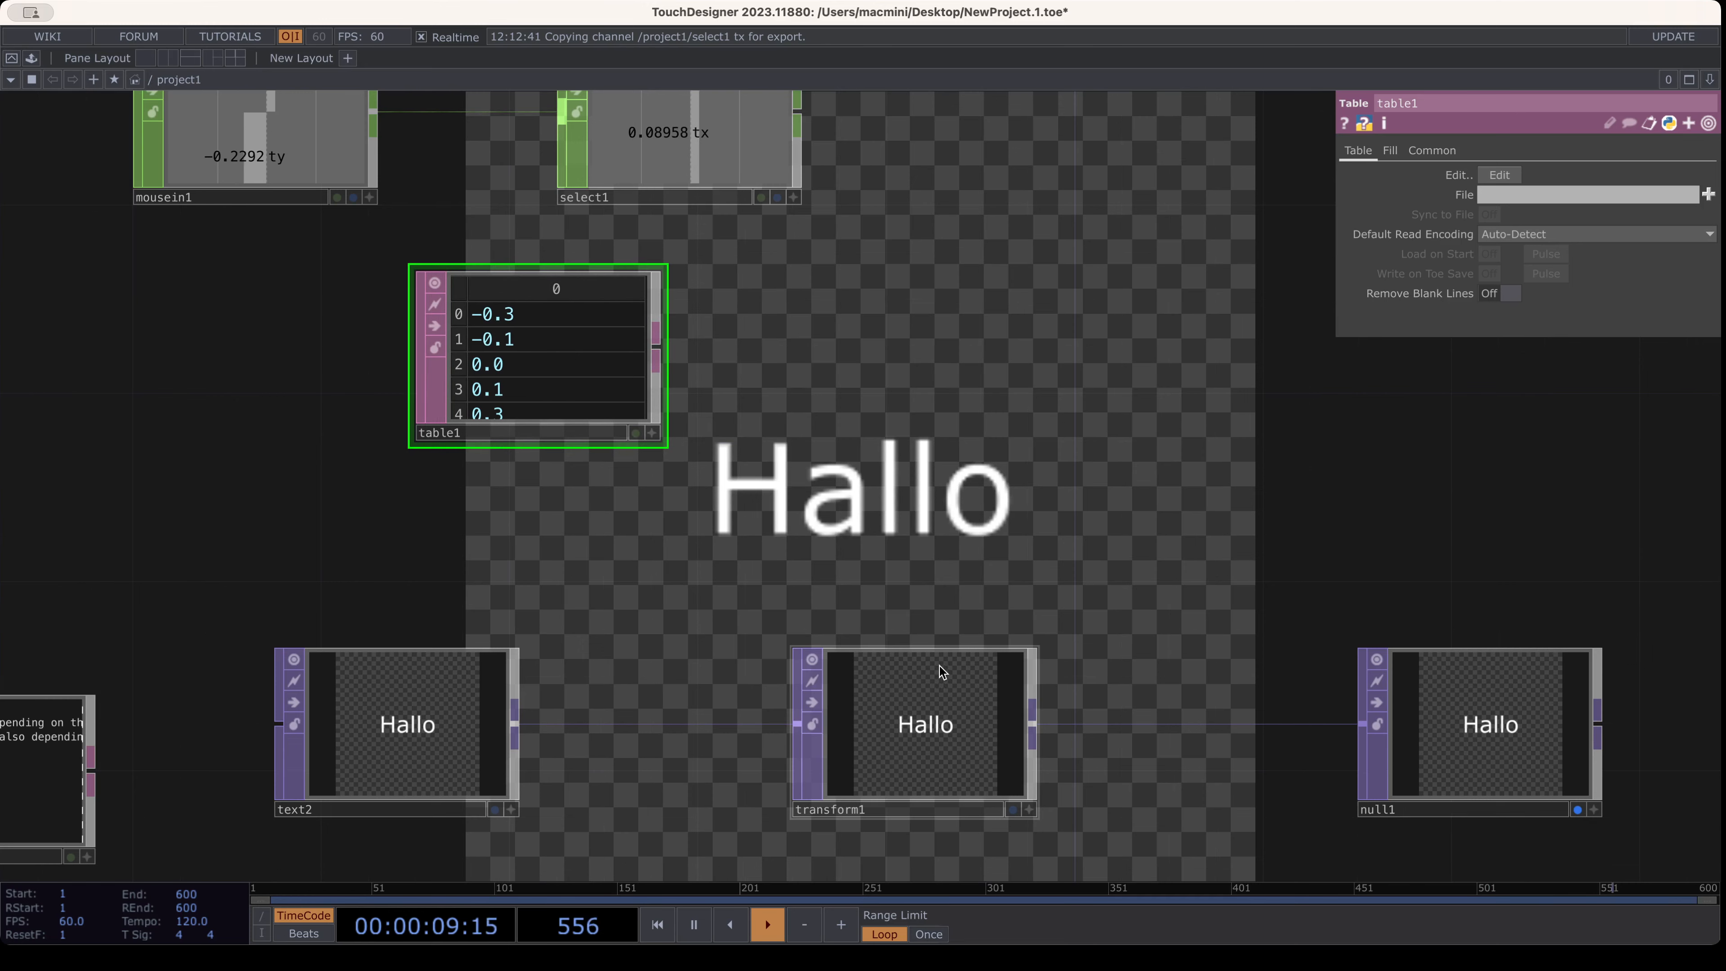
Select transform1 and examine its translation parameters alongside the position values listed in table1
click(940, 668)
drag(1181, 656, 1040, 541)
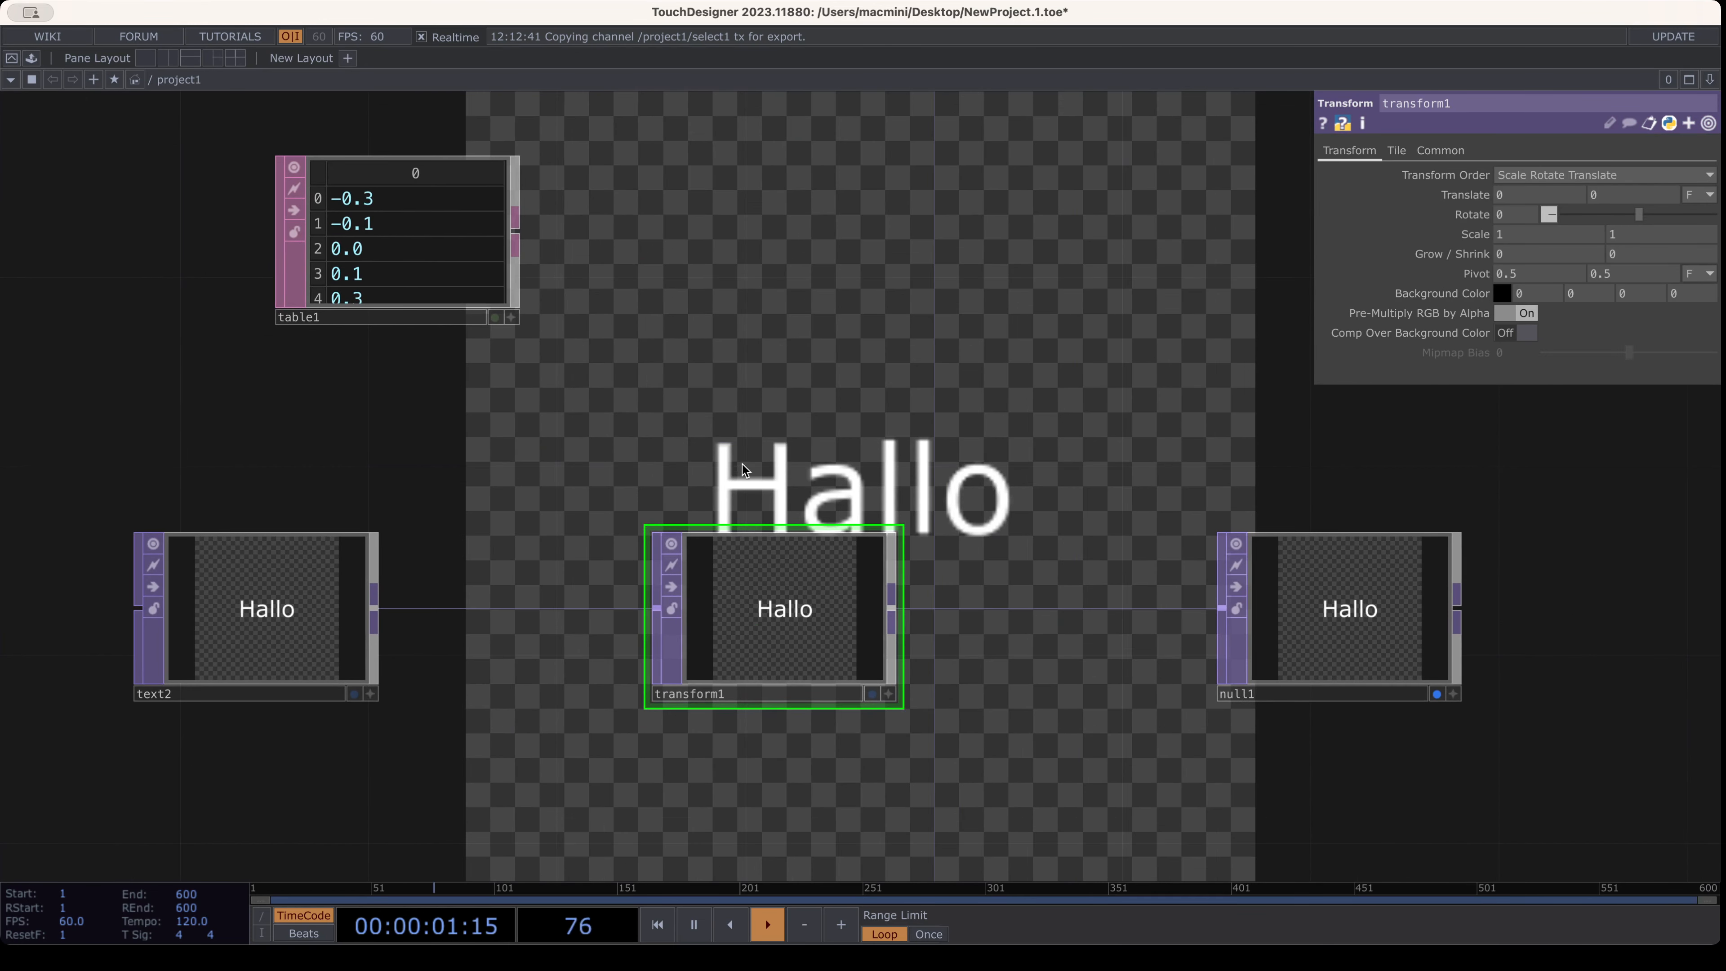
drag(735, 431, 812, 451)
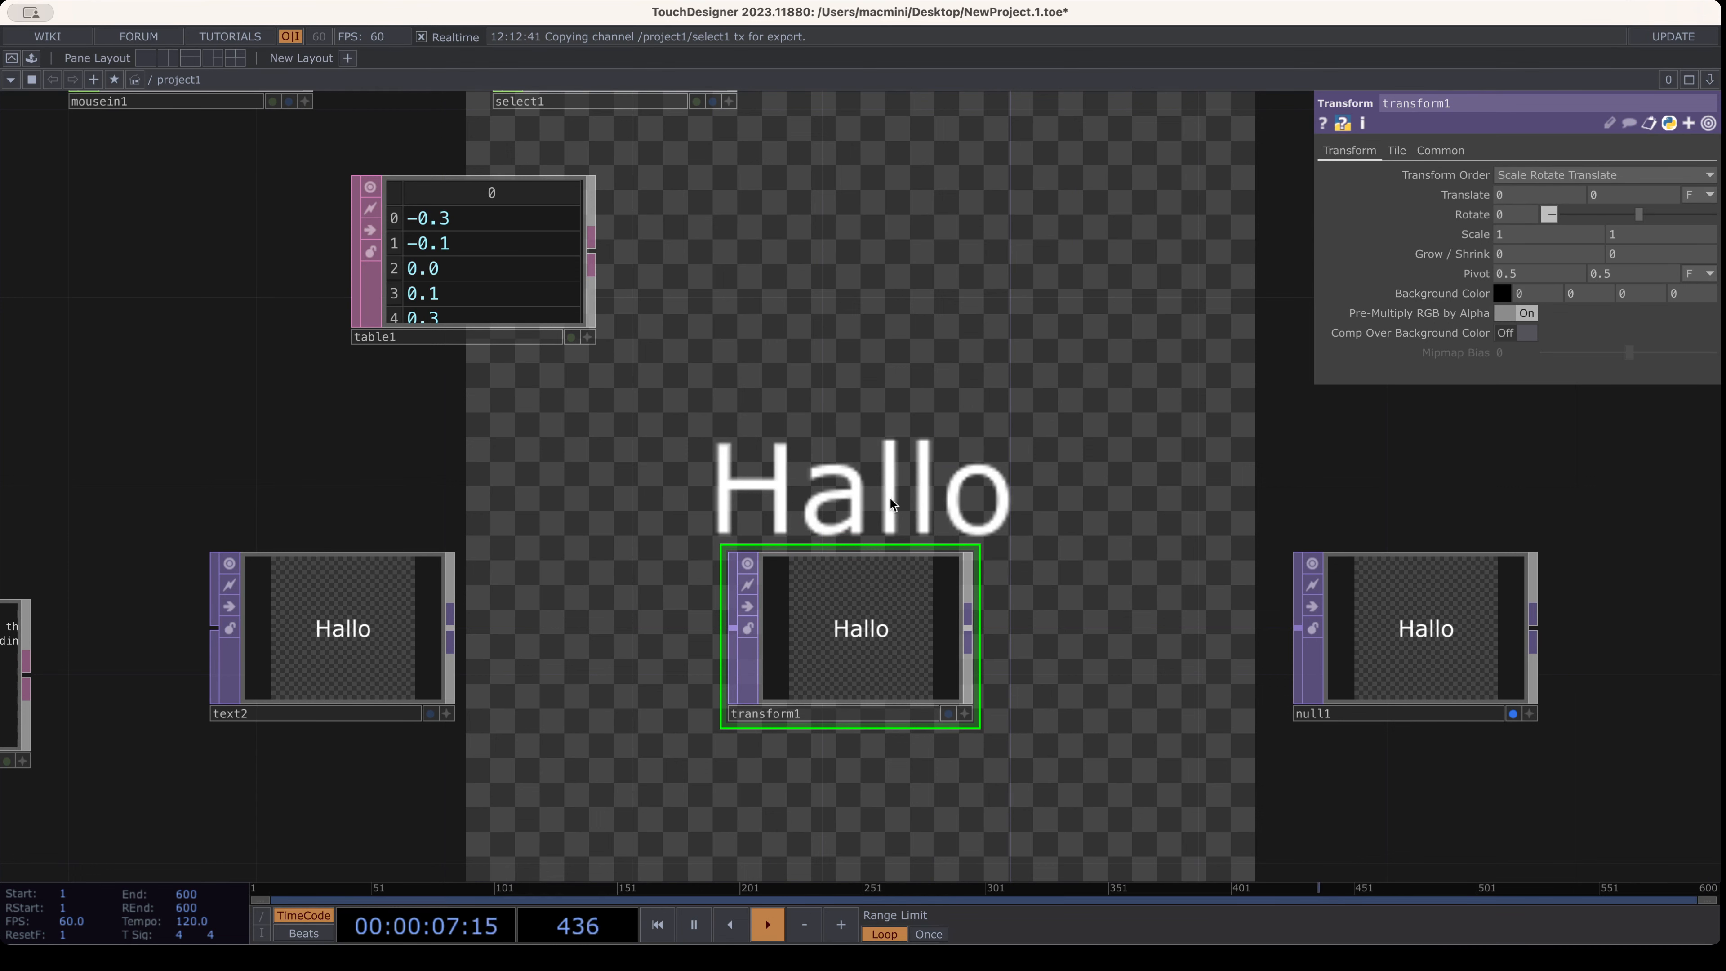
scroll(843, 504, down, 2)
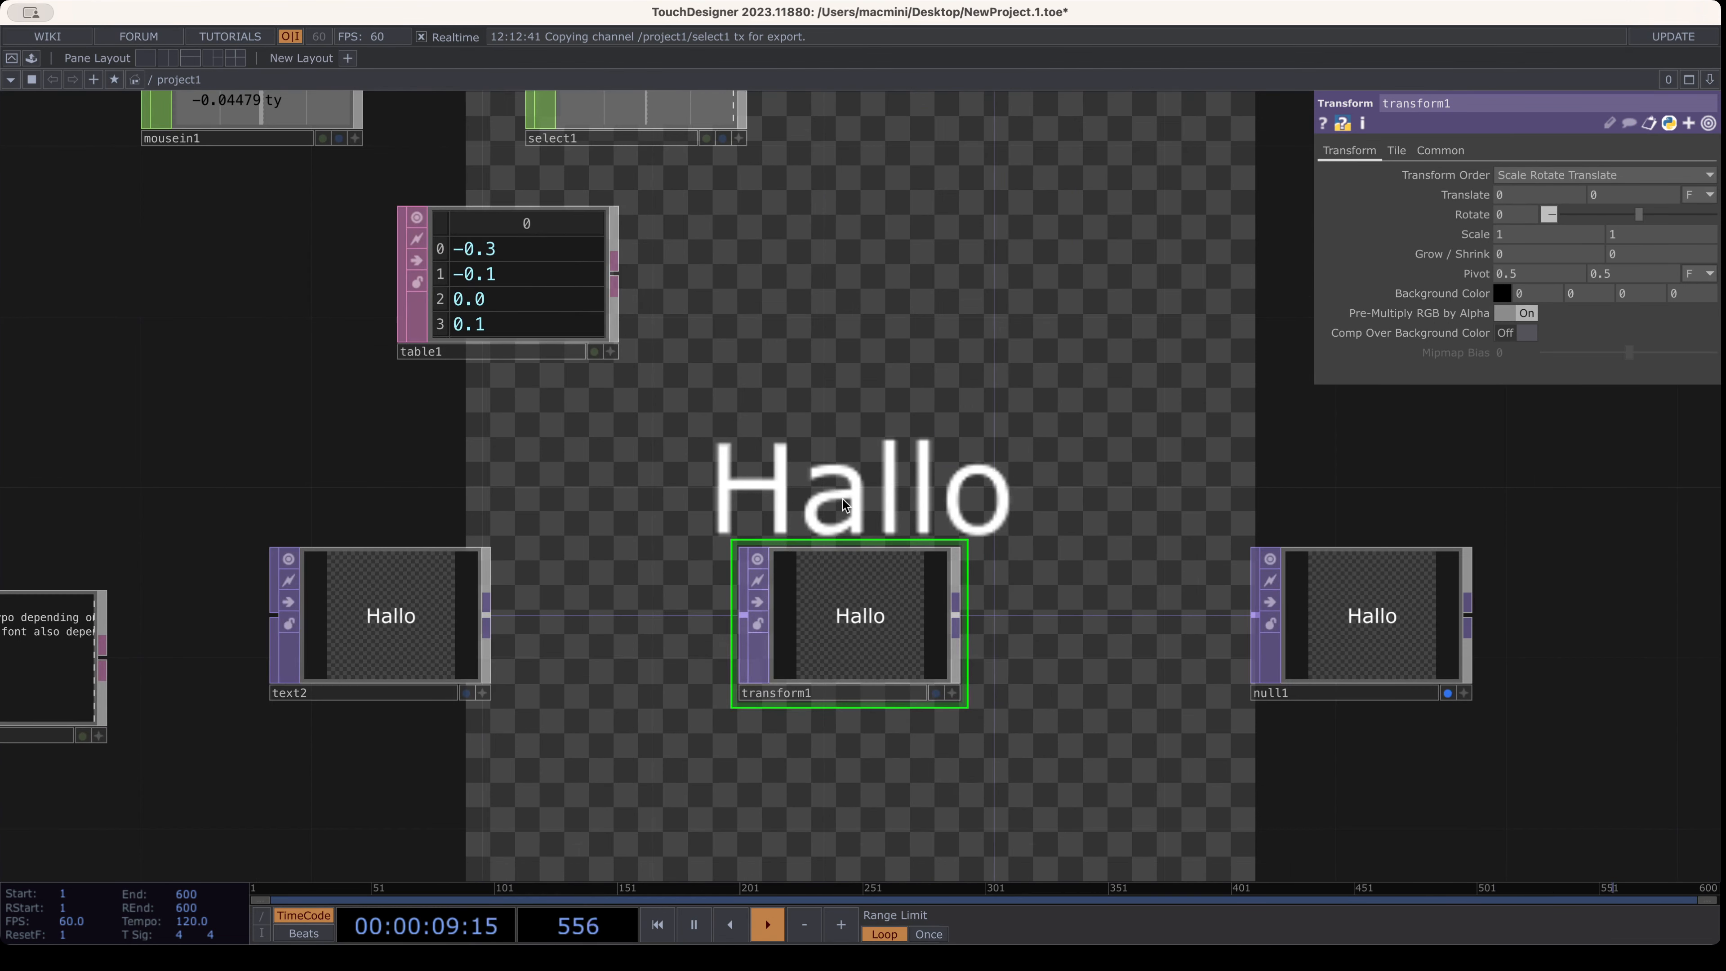
scroll(475, 279, up, 4)
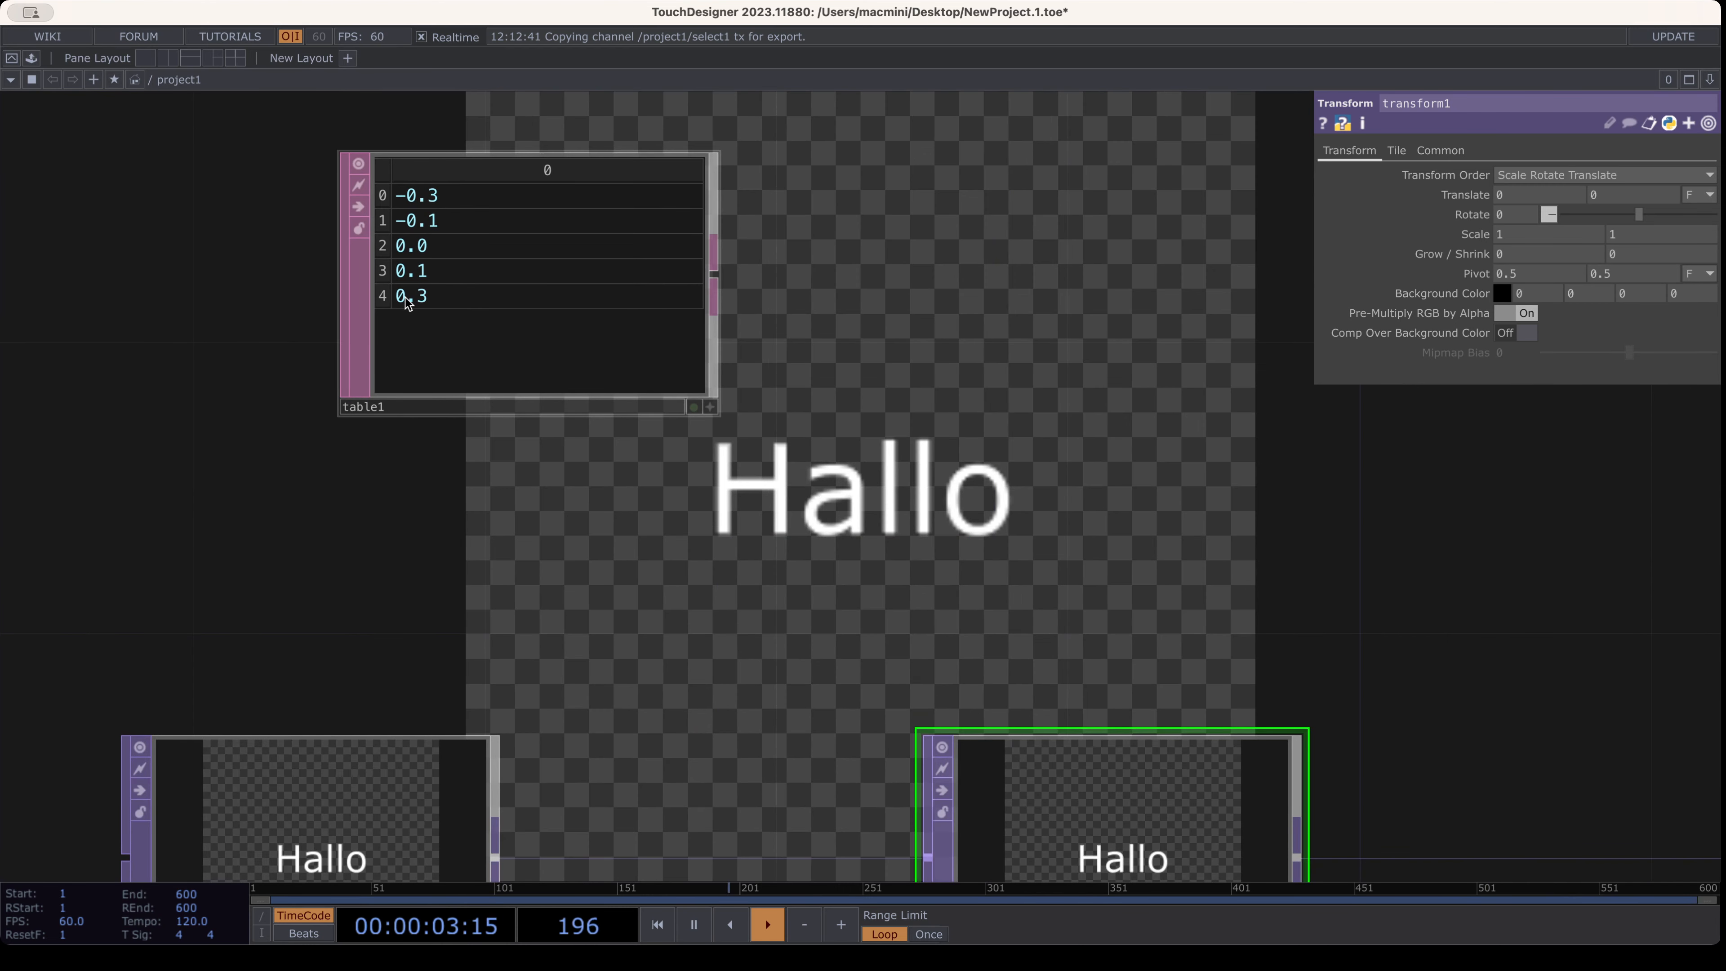
drag(906, 518, 613, 521)
scroll(801, 512, up, 3)
scroll(801, 511, down, 4)
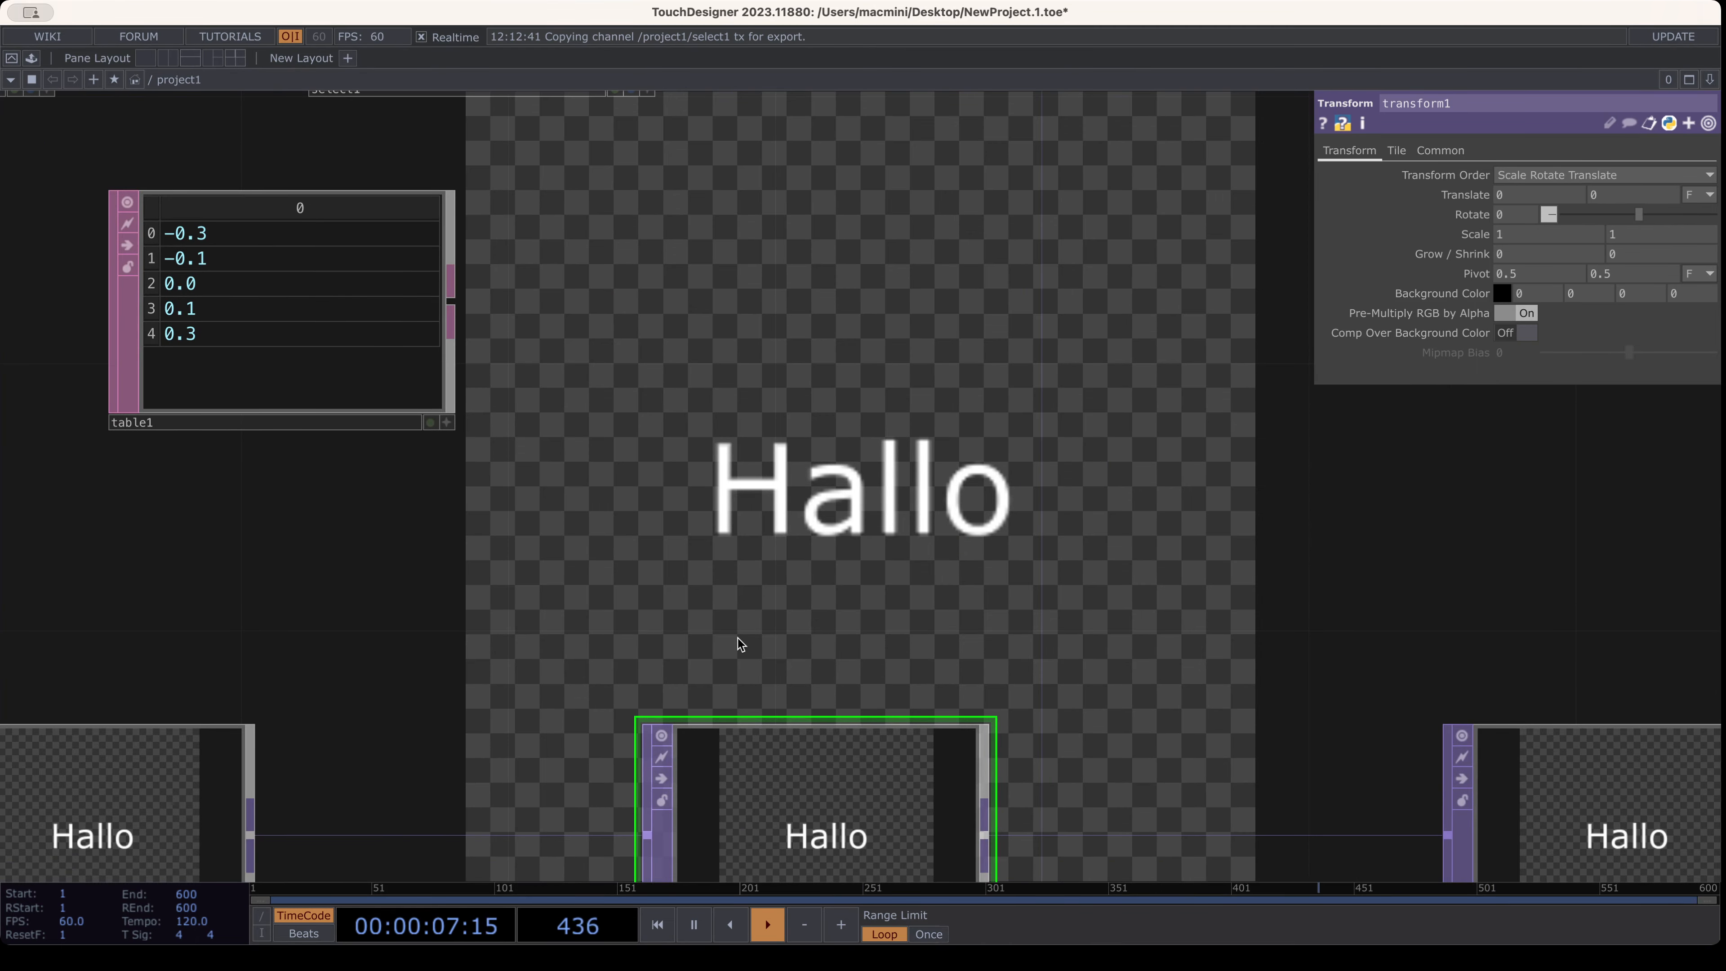
scroll(894, 570, down, 5)
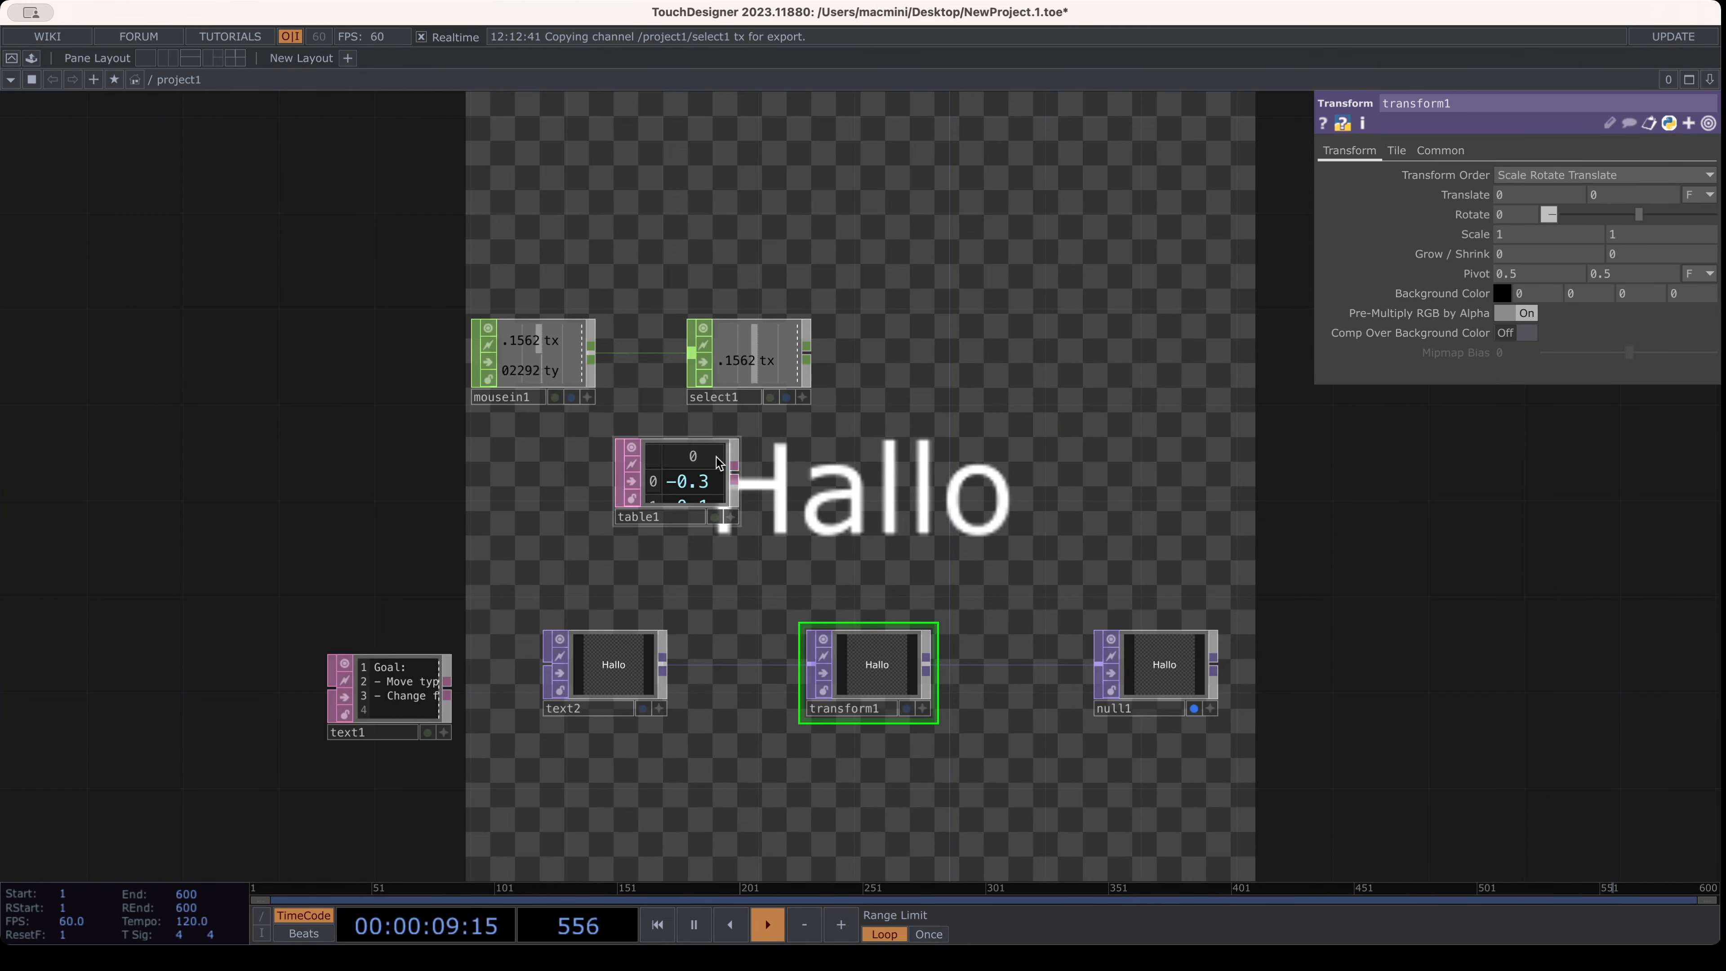
Move select1 slightly closer to mousein1 and shift table1 a little further left
drag(780, 362, 753, 360)
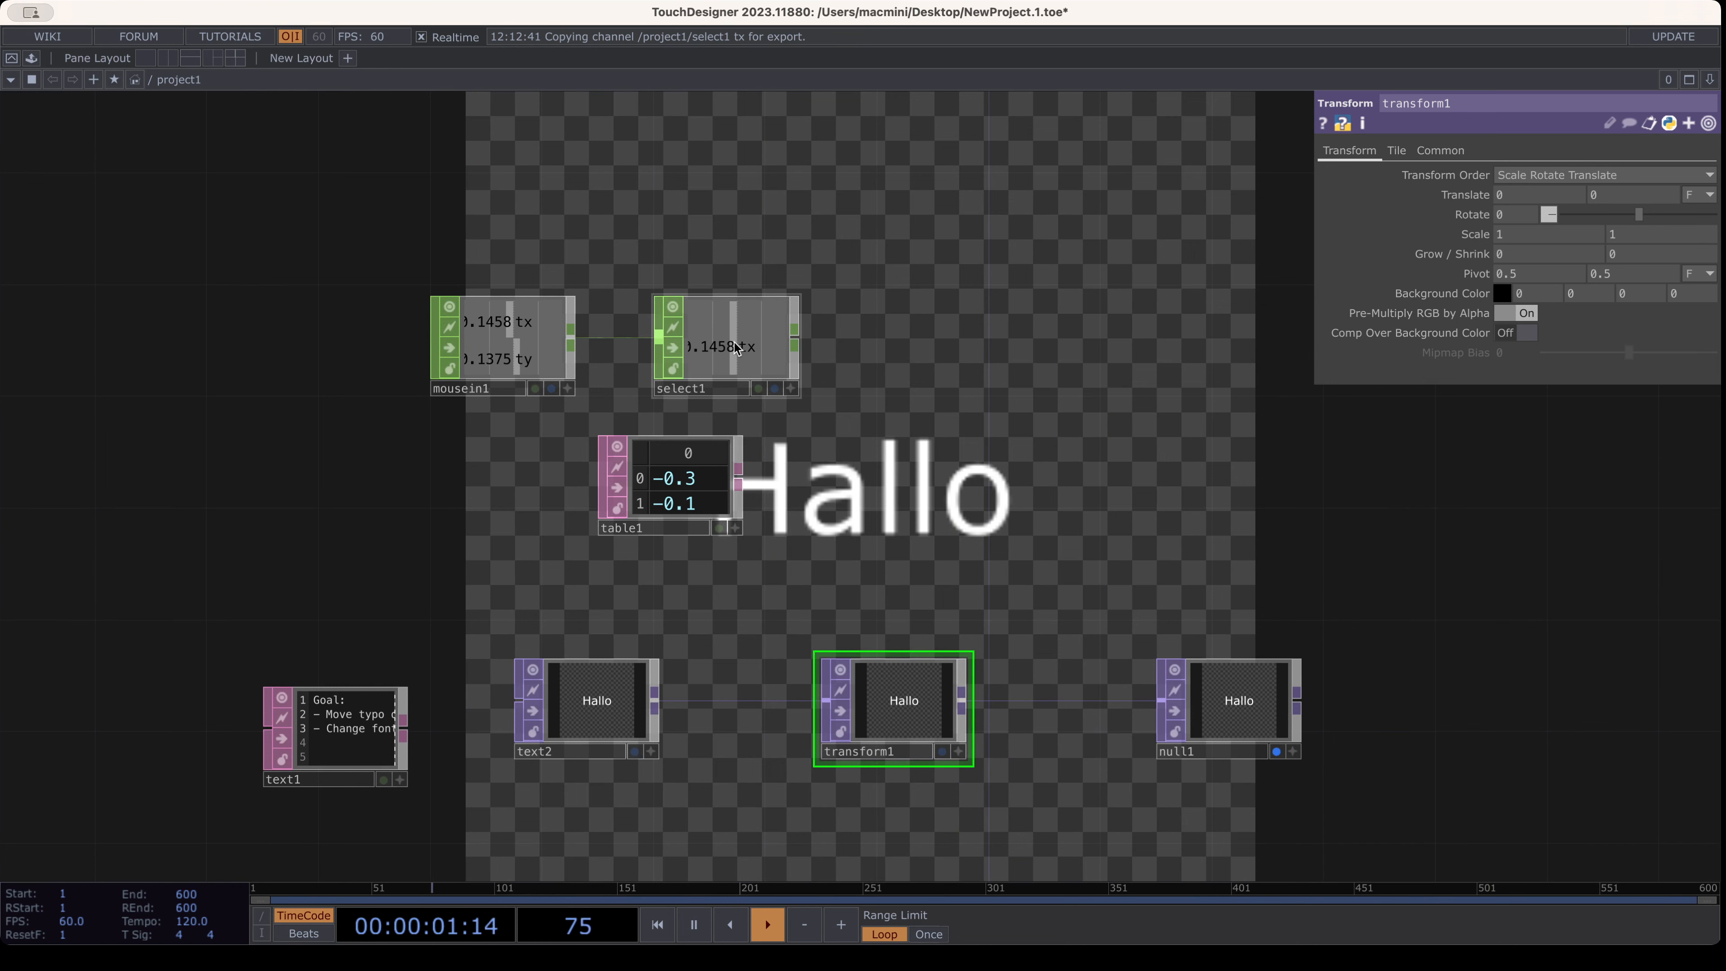
scroll(736, 346, up, 3)
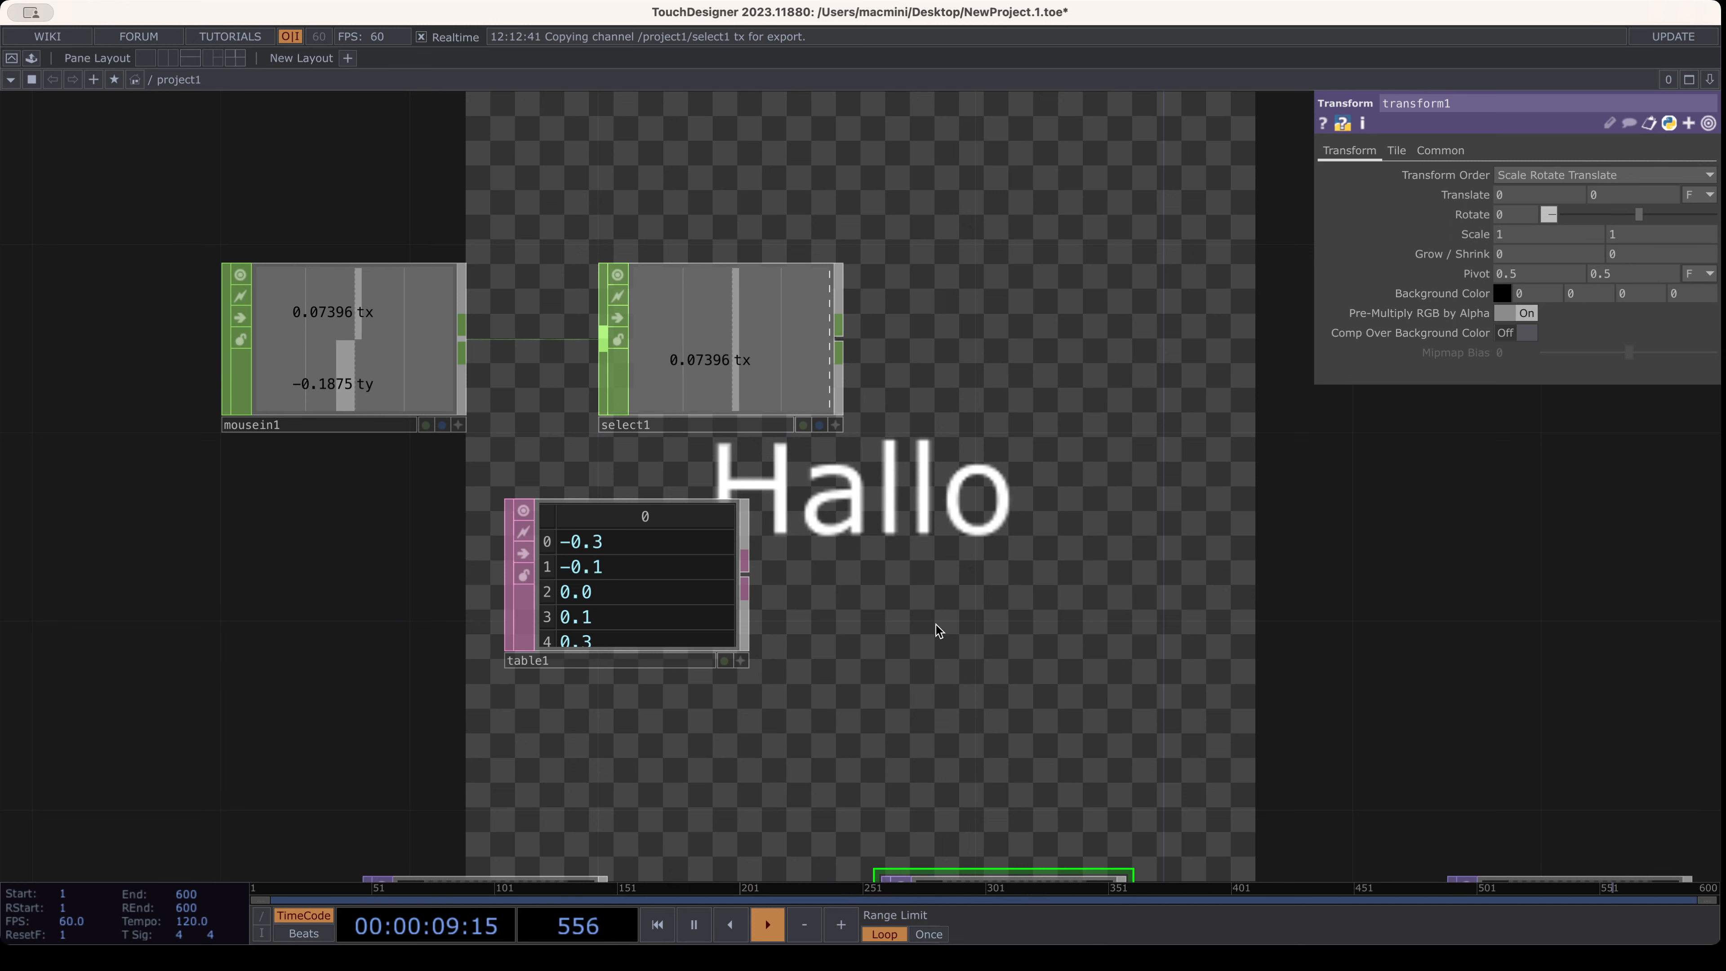
drag(662, 602, 616, 602)
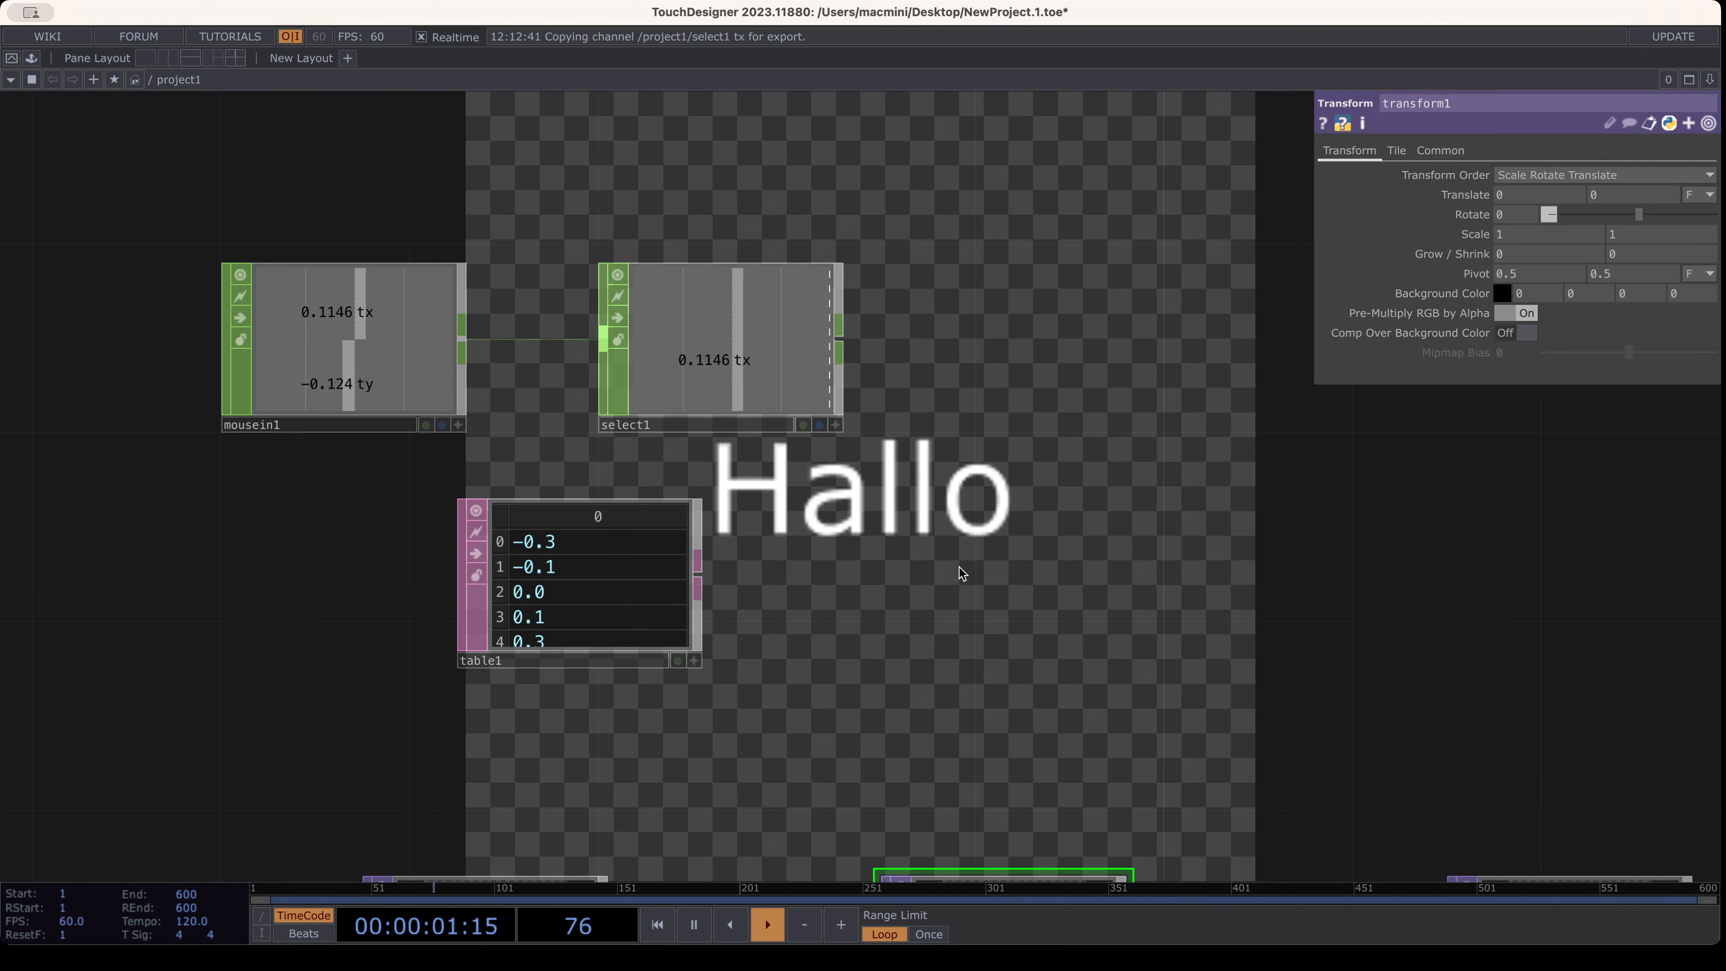
Add a DAT to CHOP fed by table1 and place it to the right of the table
click(612, 595)
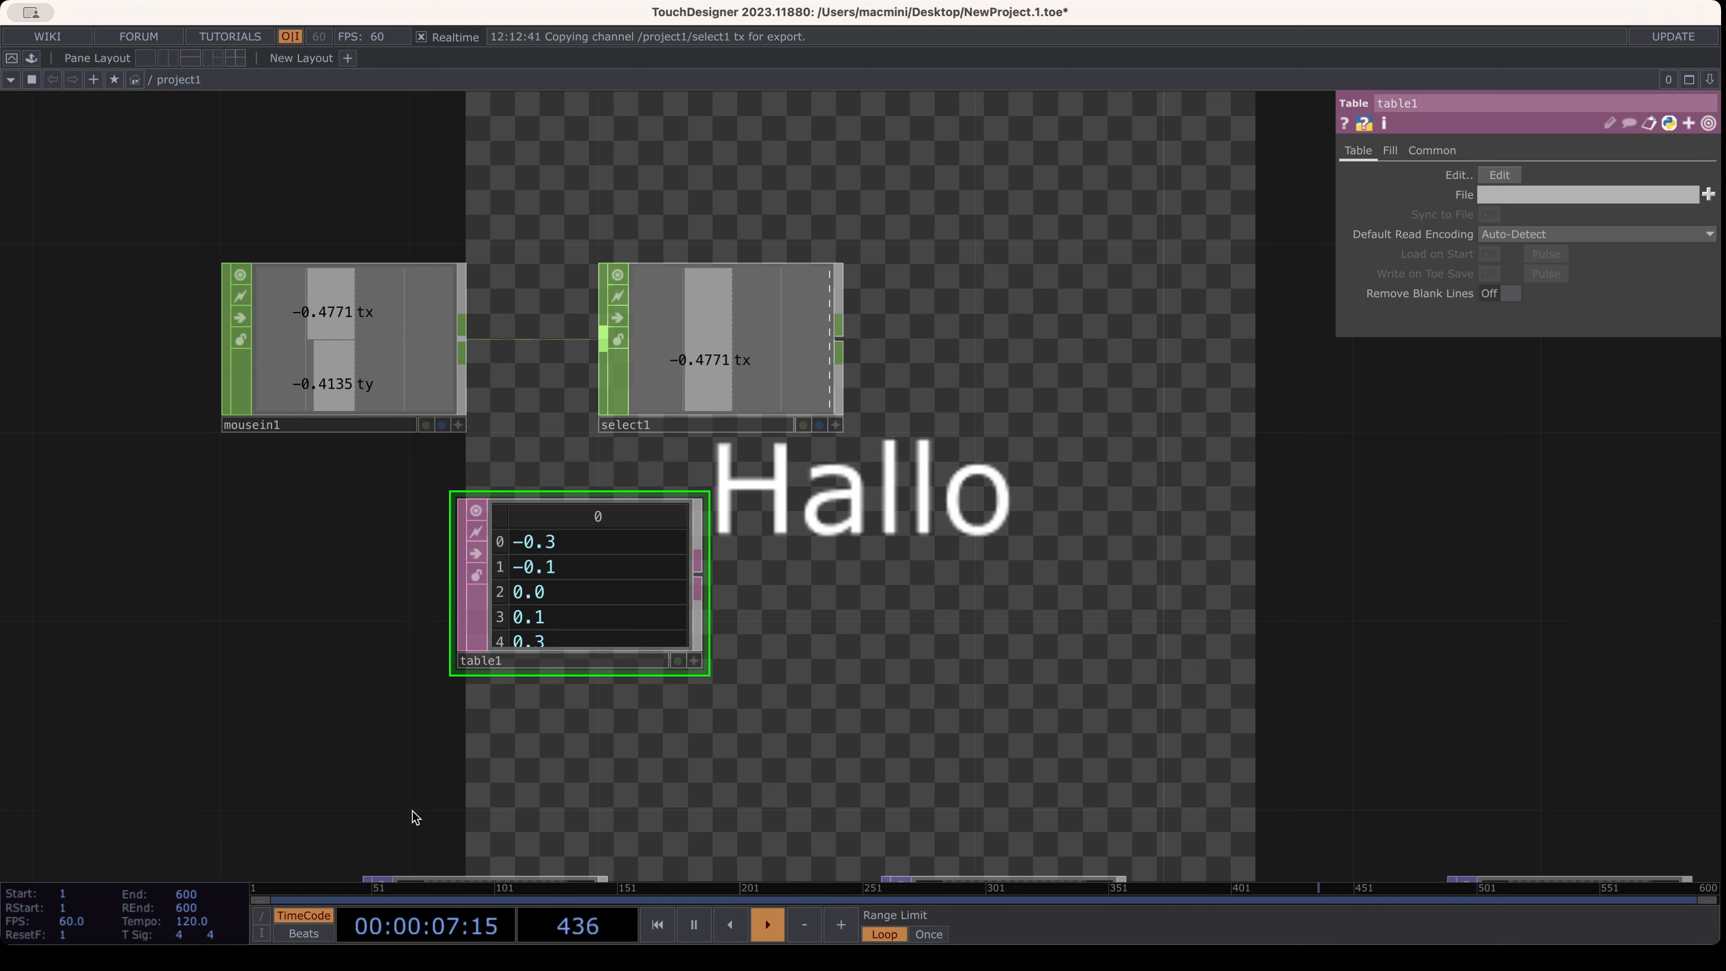
click(405, 364)
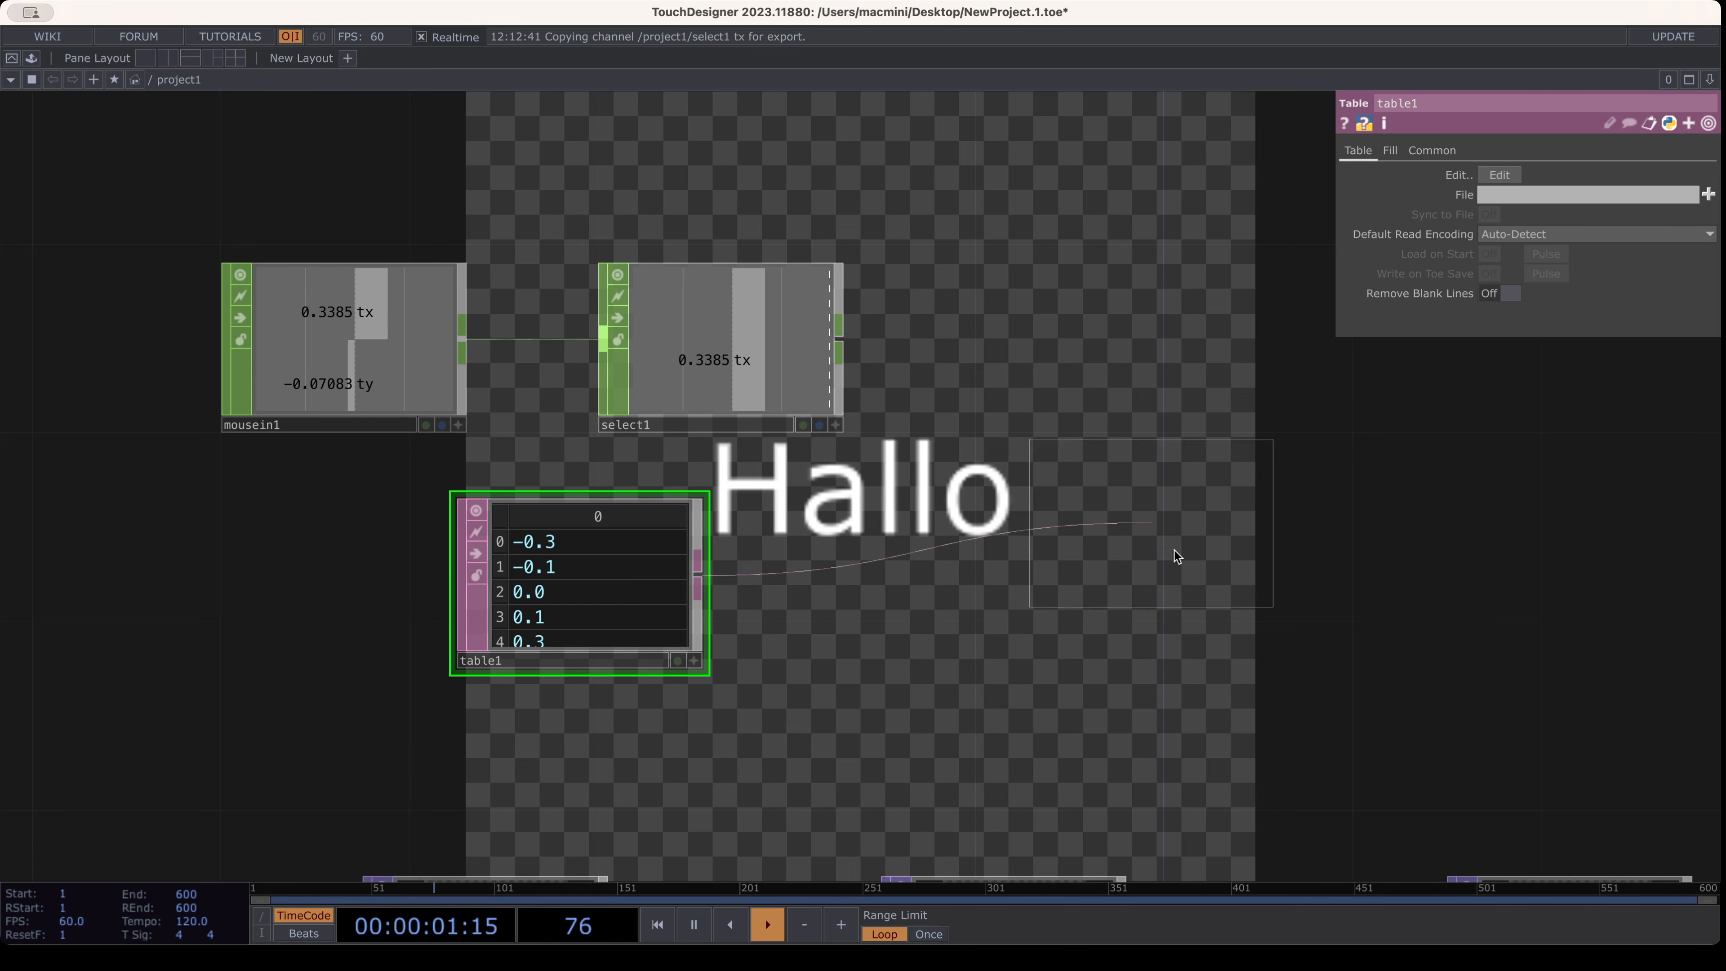
click(892, 583)
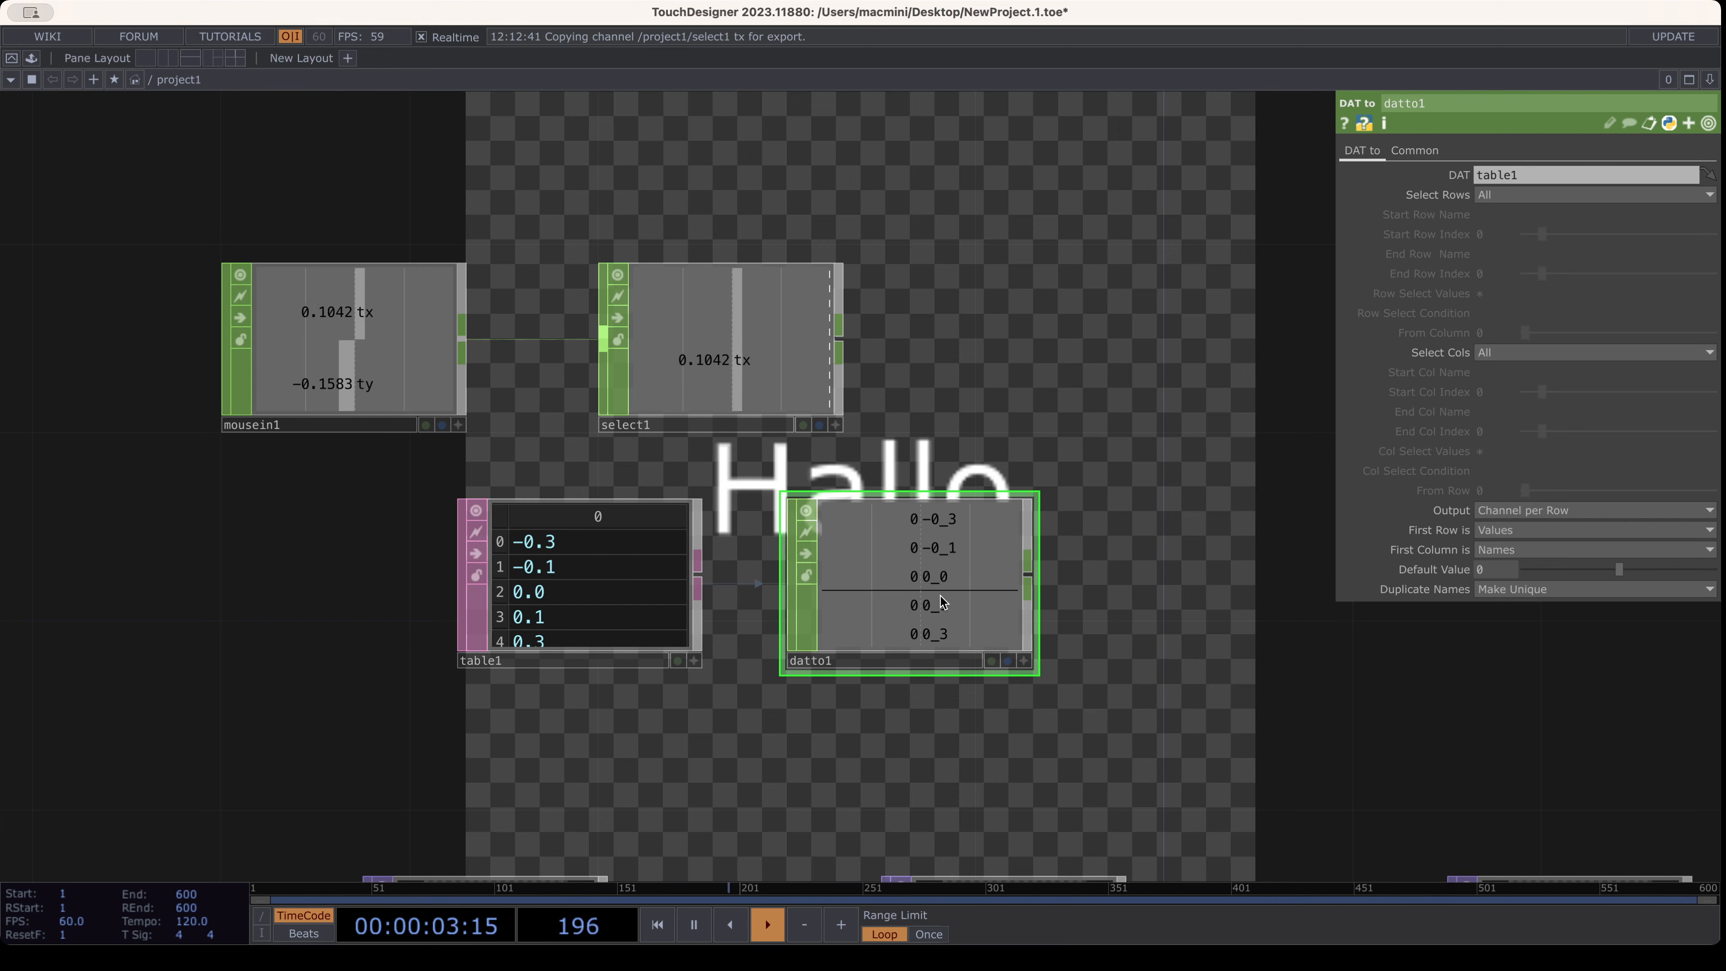
Set datto1 to treat the first column as Values
scroll(975, 543, up, 3)
scroll(925, 564, up, 1)
scroll(852, 563, down, 1)
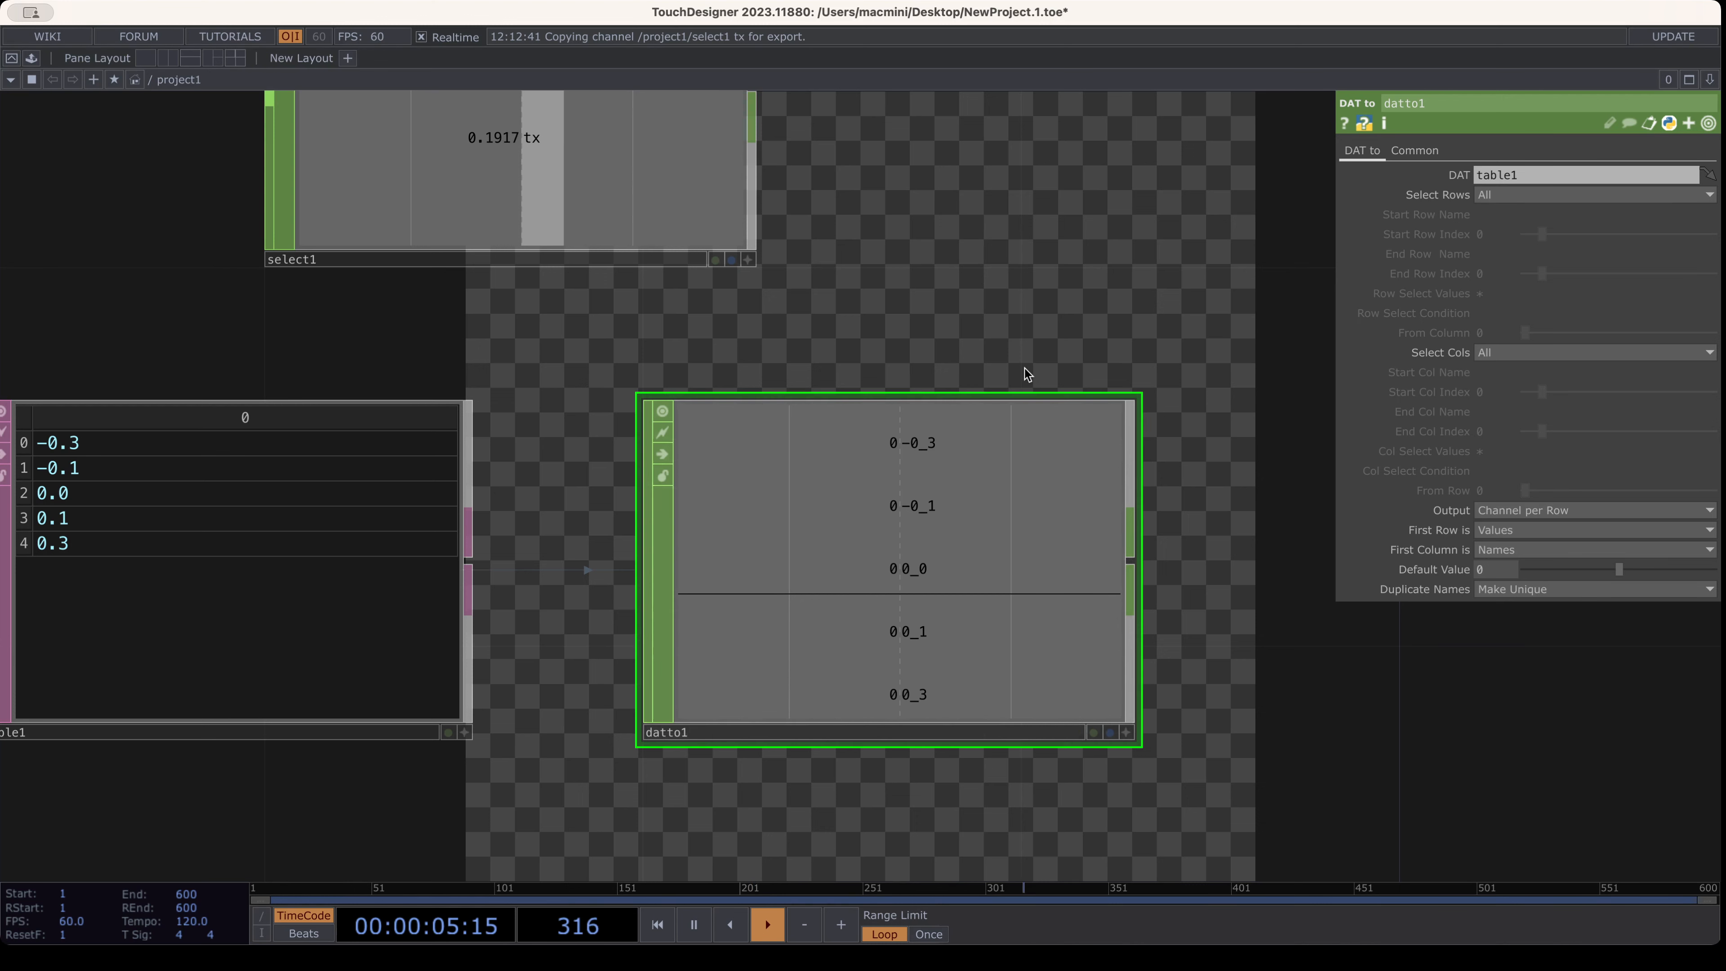
scroll(1102, 487, down, 2)
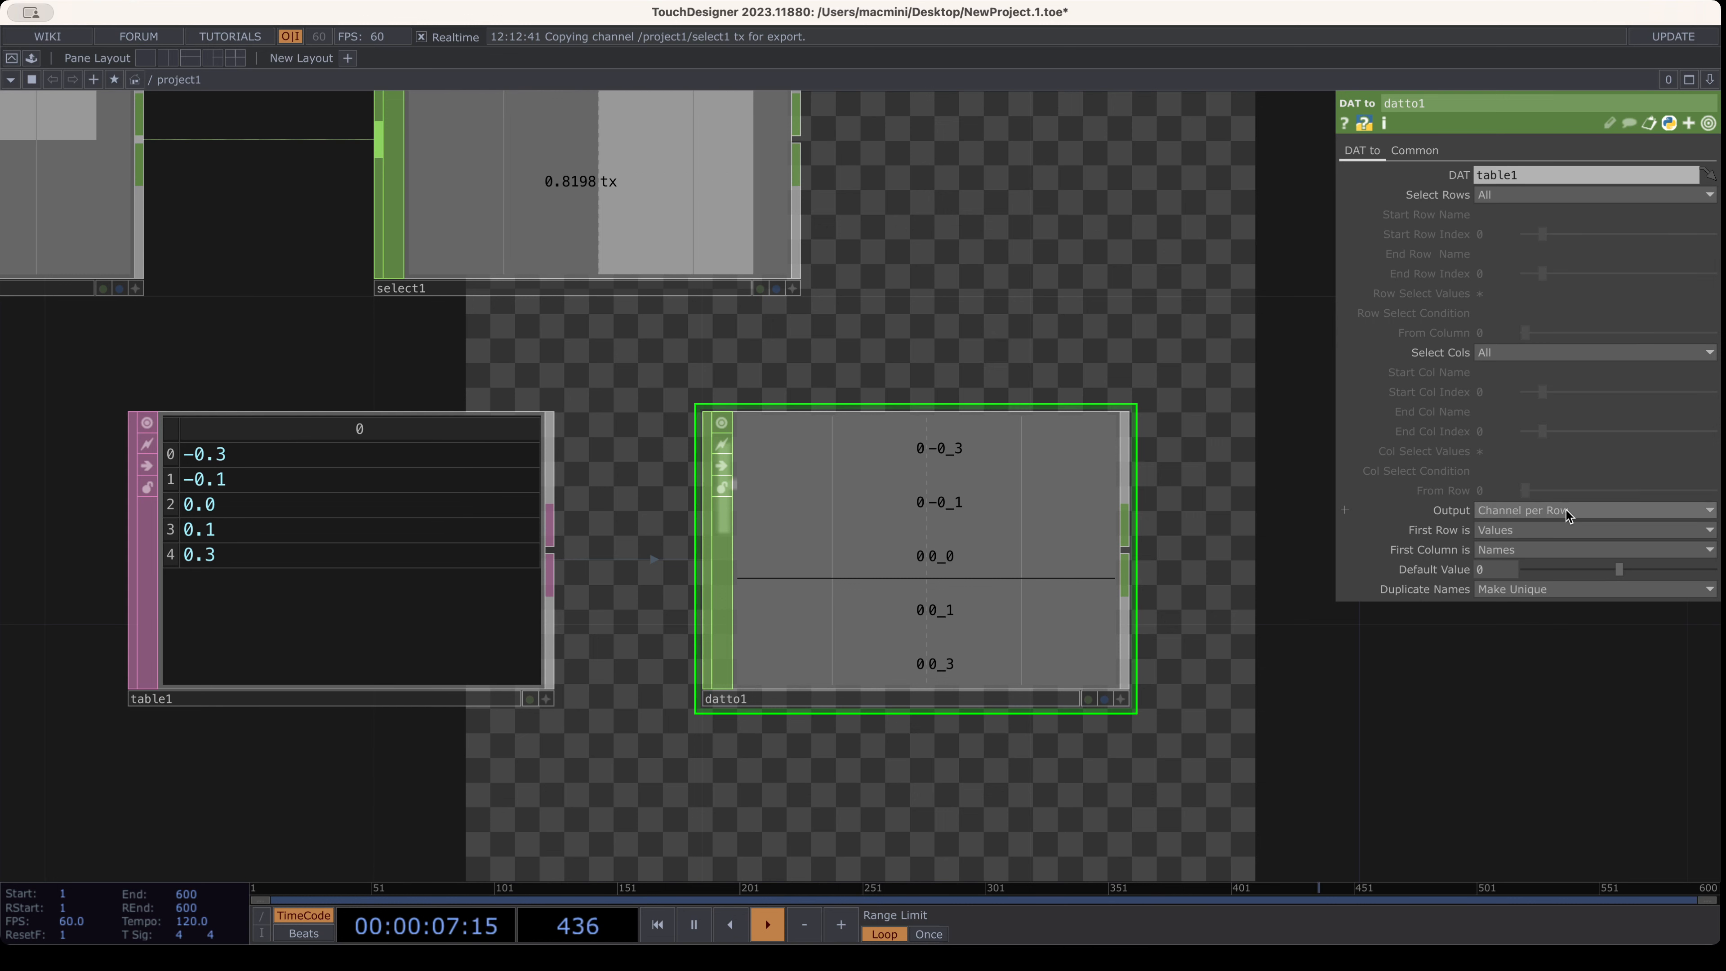
click(1524, 550)
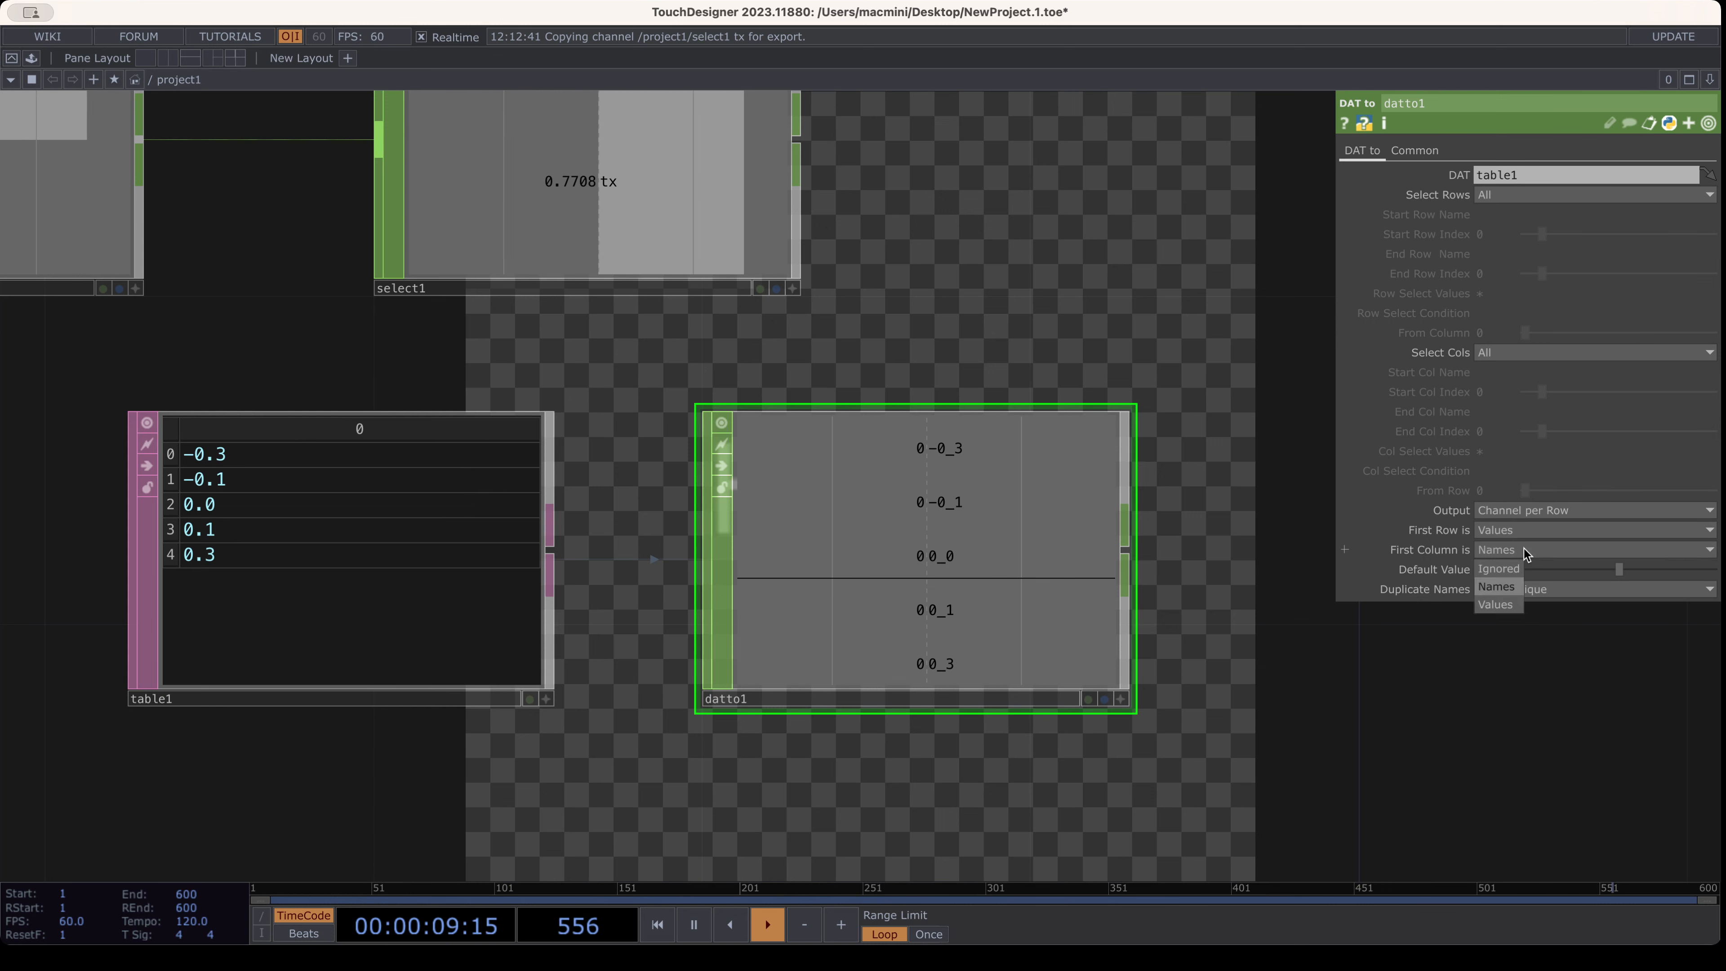
click(1497, 604)
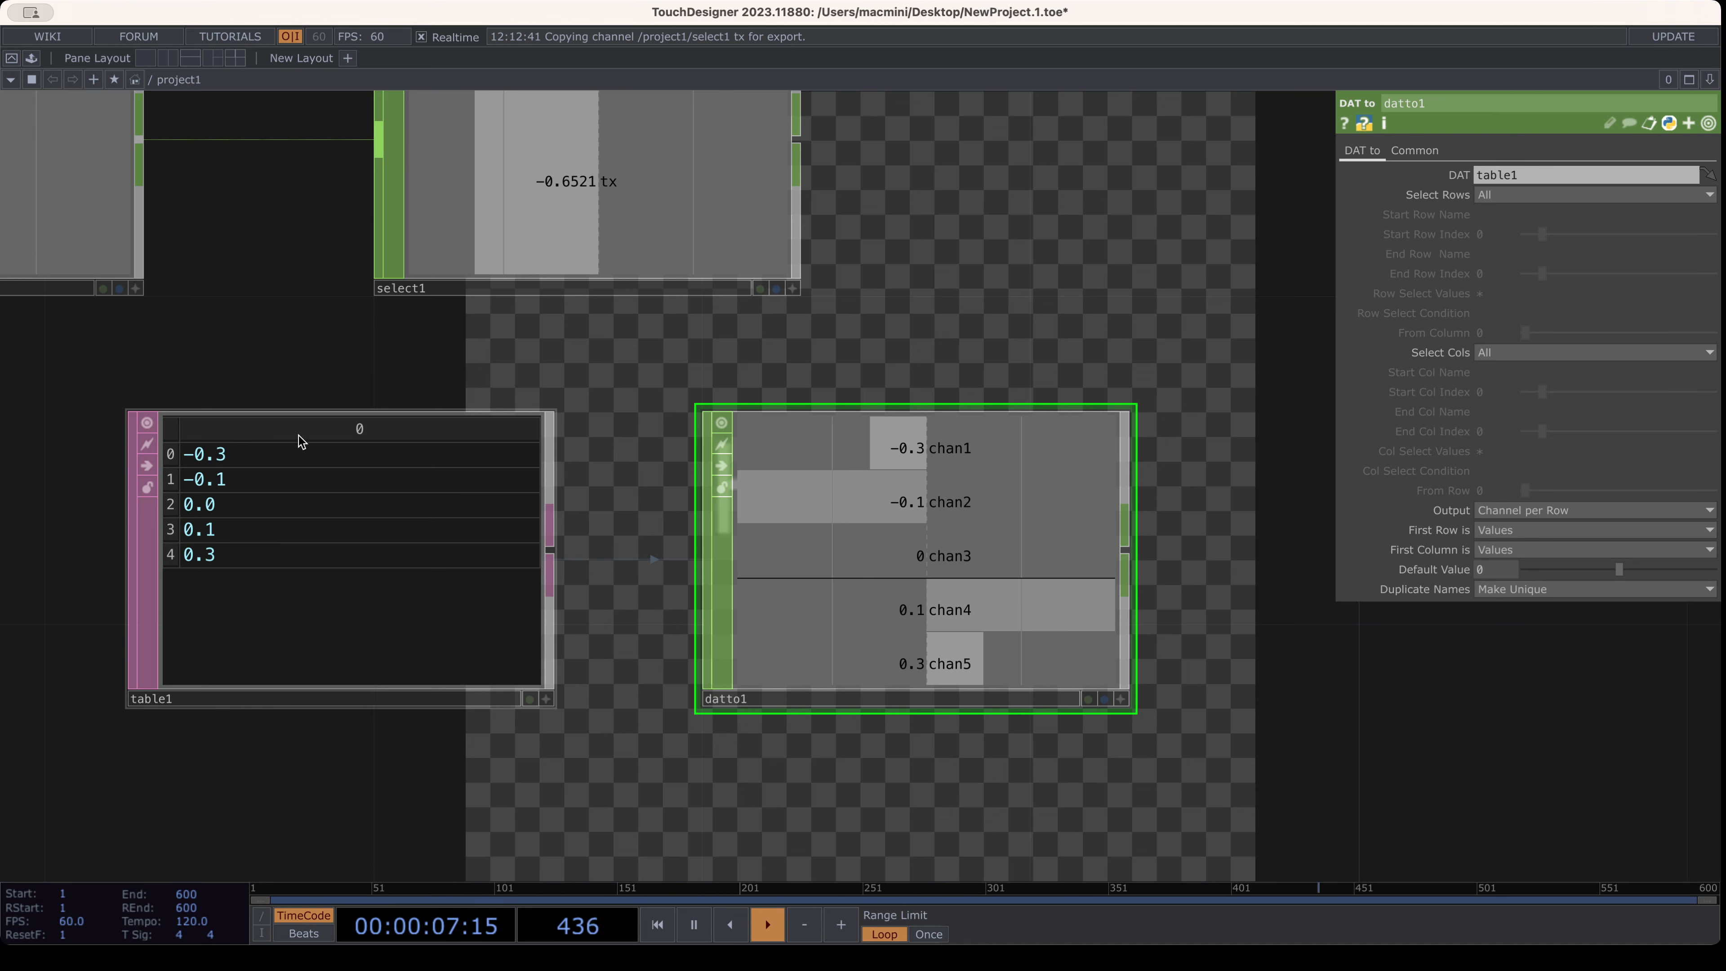
Set datto1's output to Channel per Column and inspect the resulting curve
click(1512, 514)
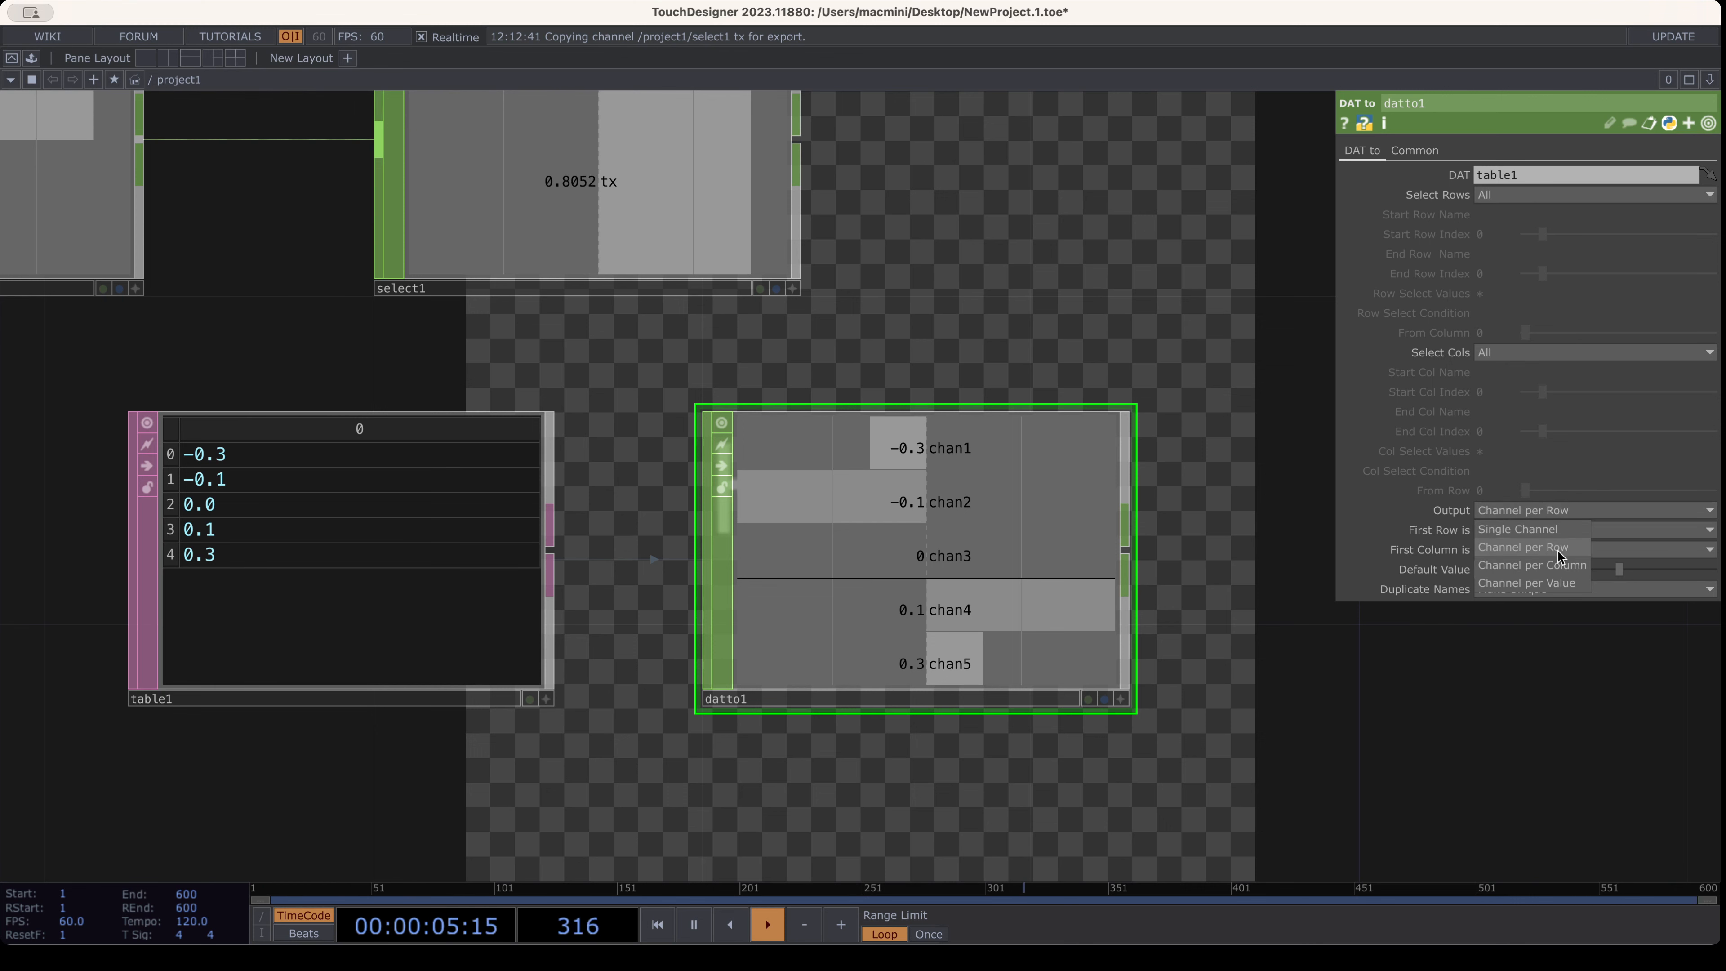
click(1532, 565)
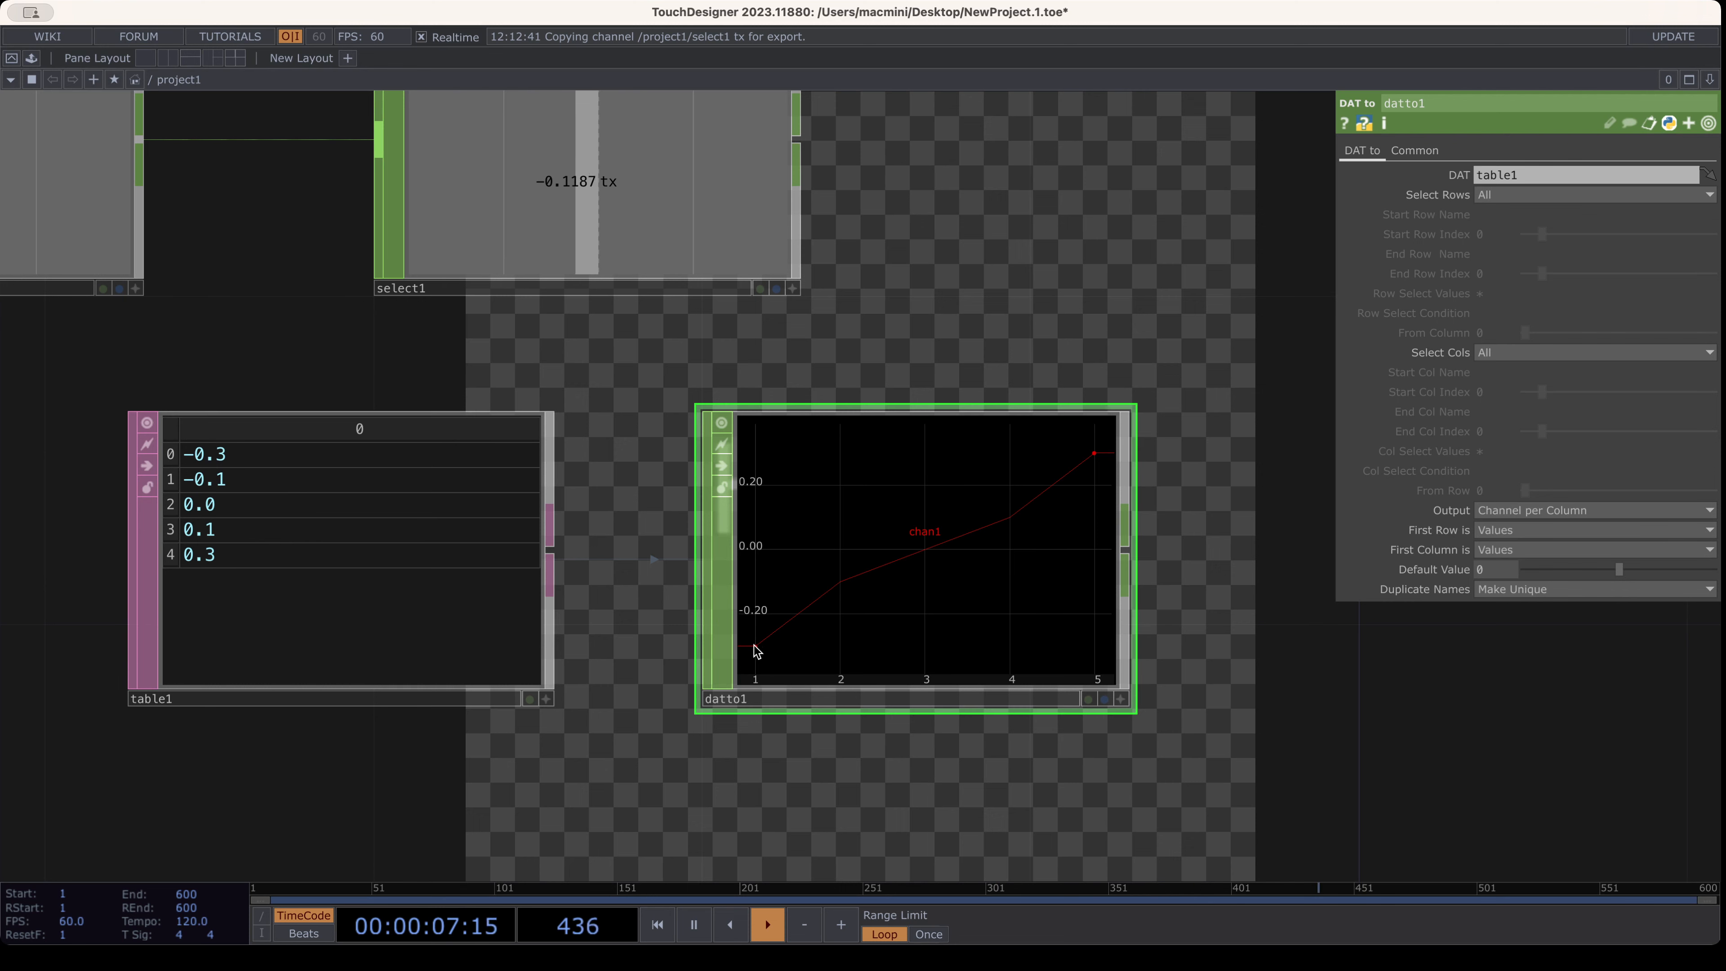
scroll(752, 649, up, 5)
scroll(651, 733, down, 5)
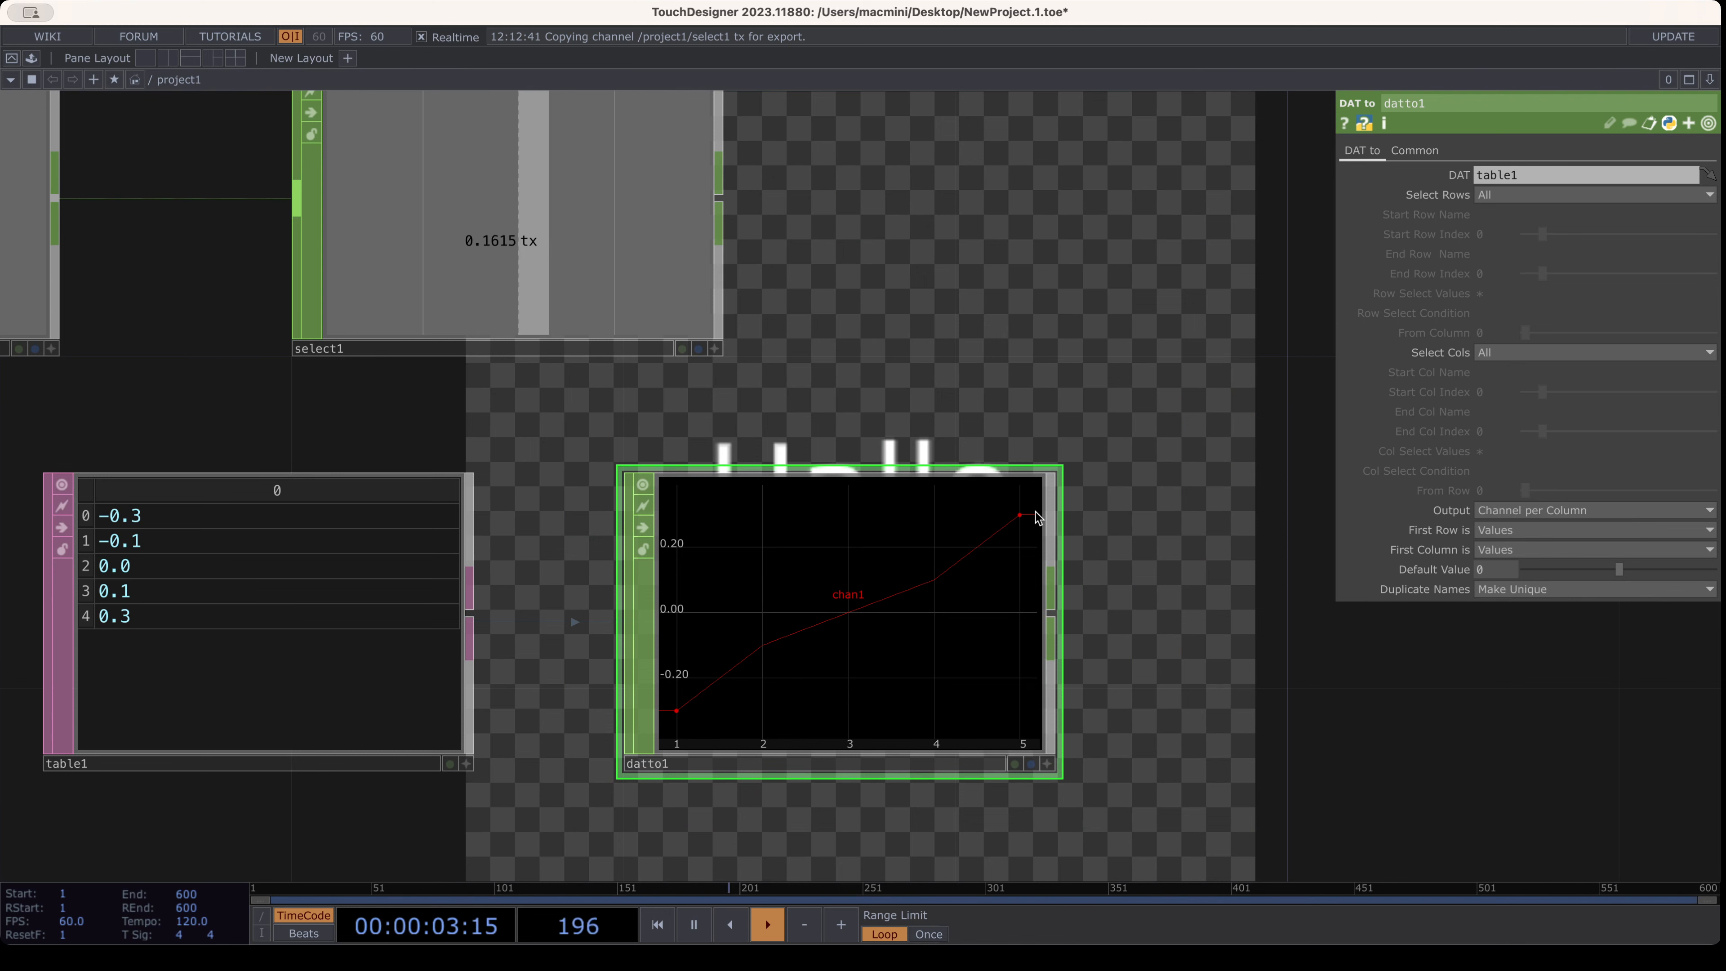
Add a Lookup CHOP fed by select1 and place it to the right of select1
scroll(789, 654, down, 3)
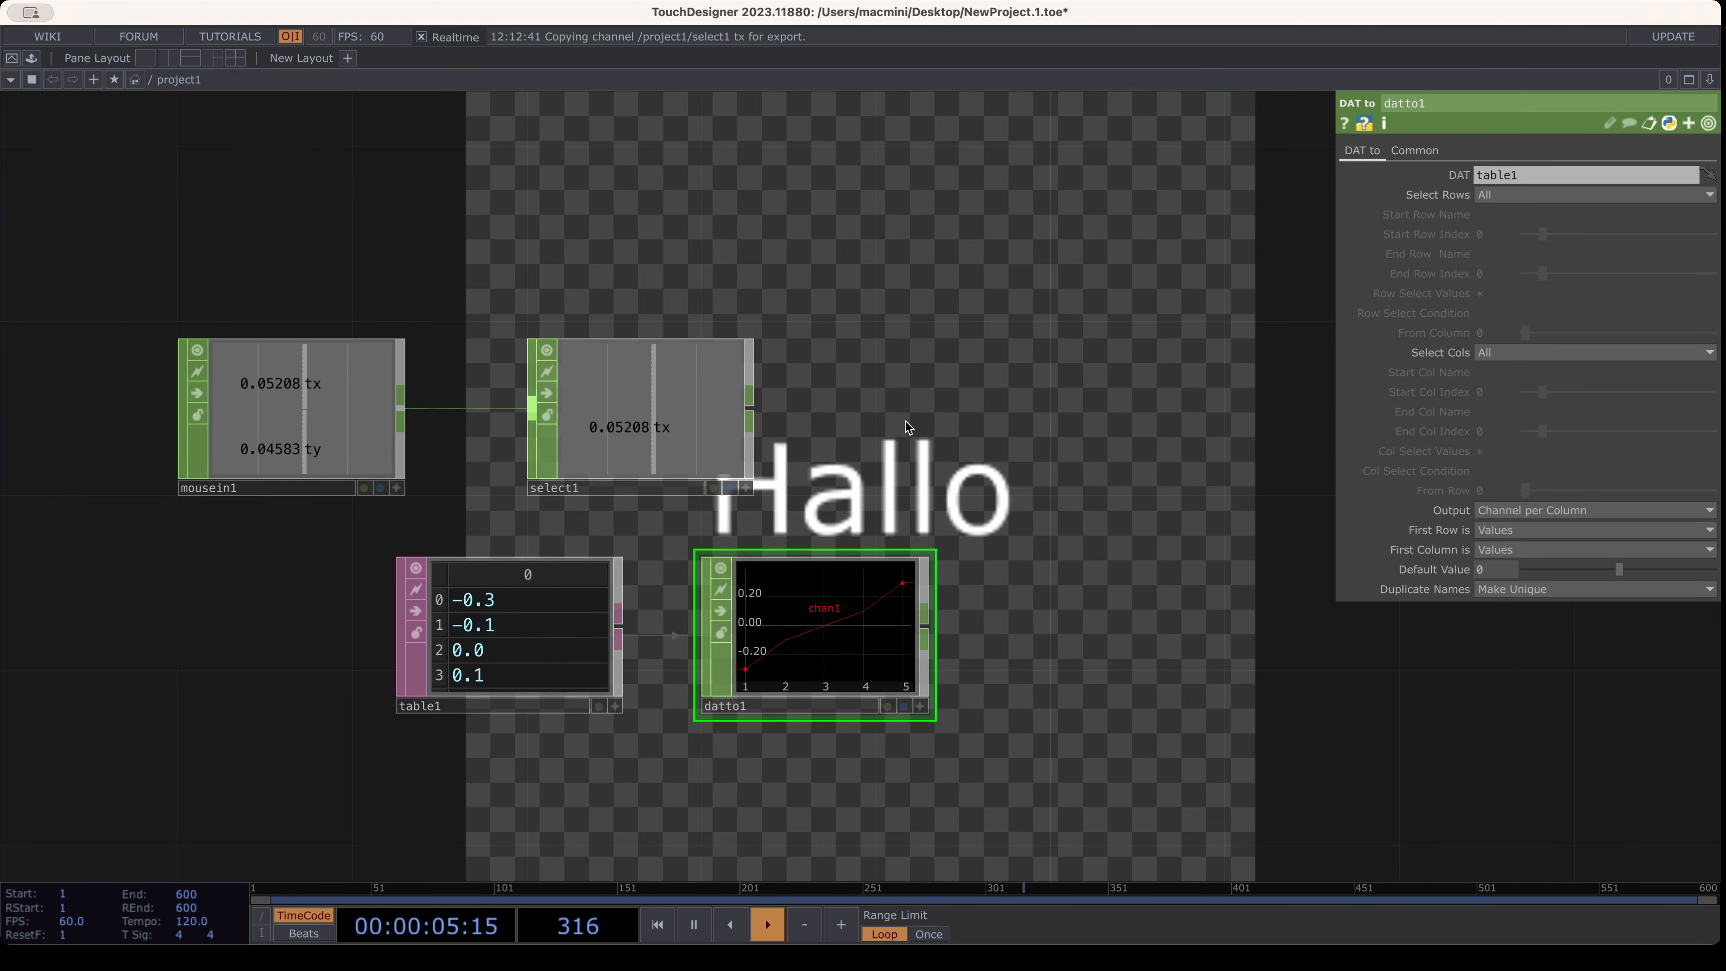
drag(953, 500, 768, 488)
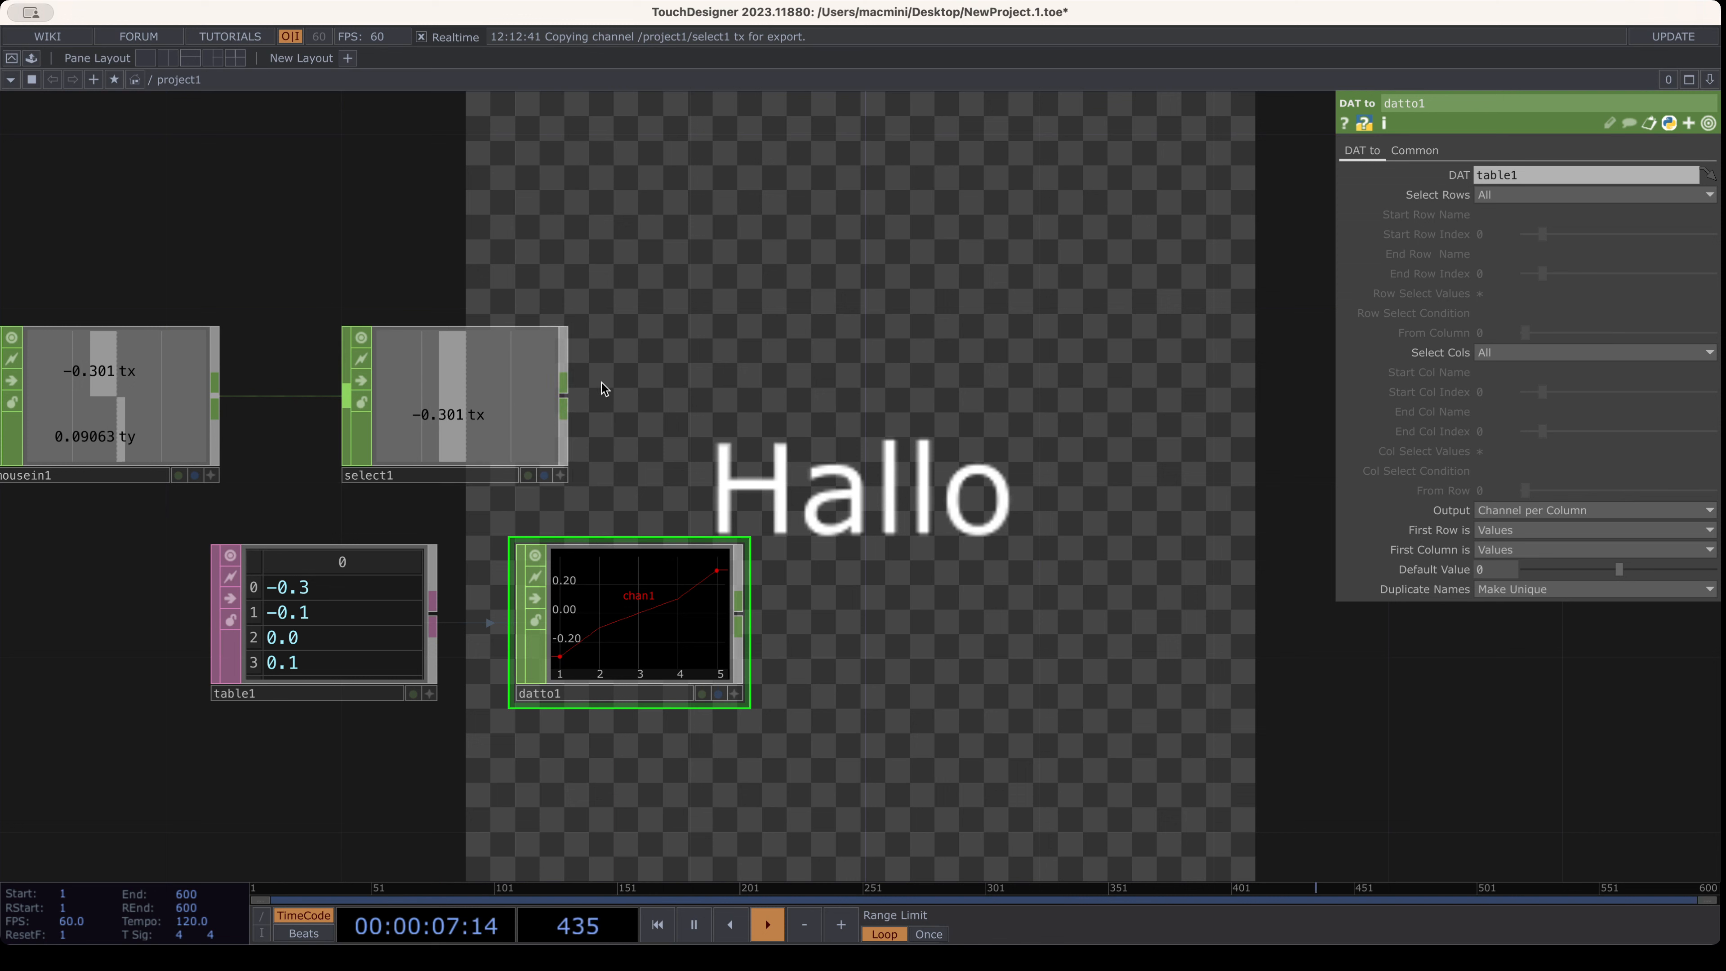
click(509, 622)
click(1012, 394)
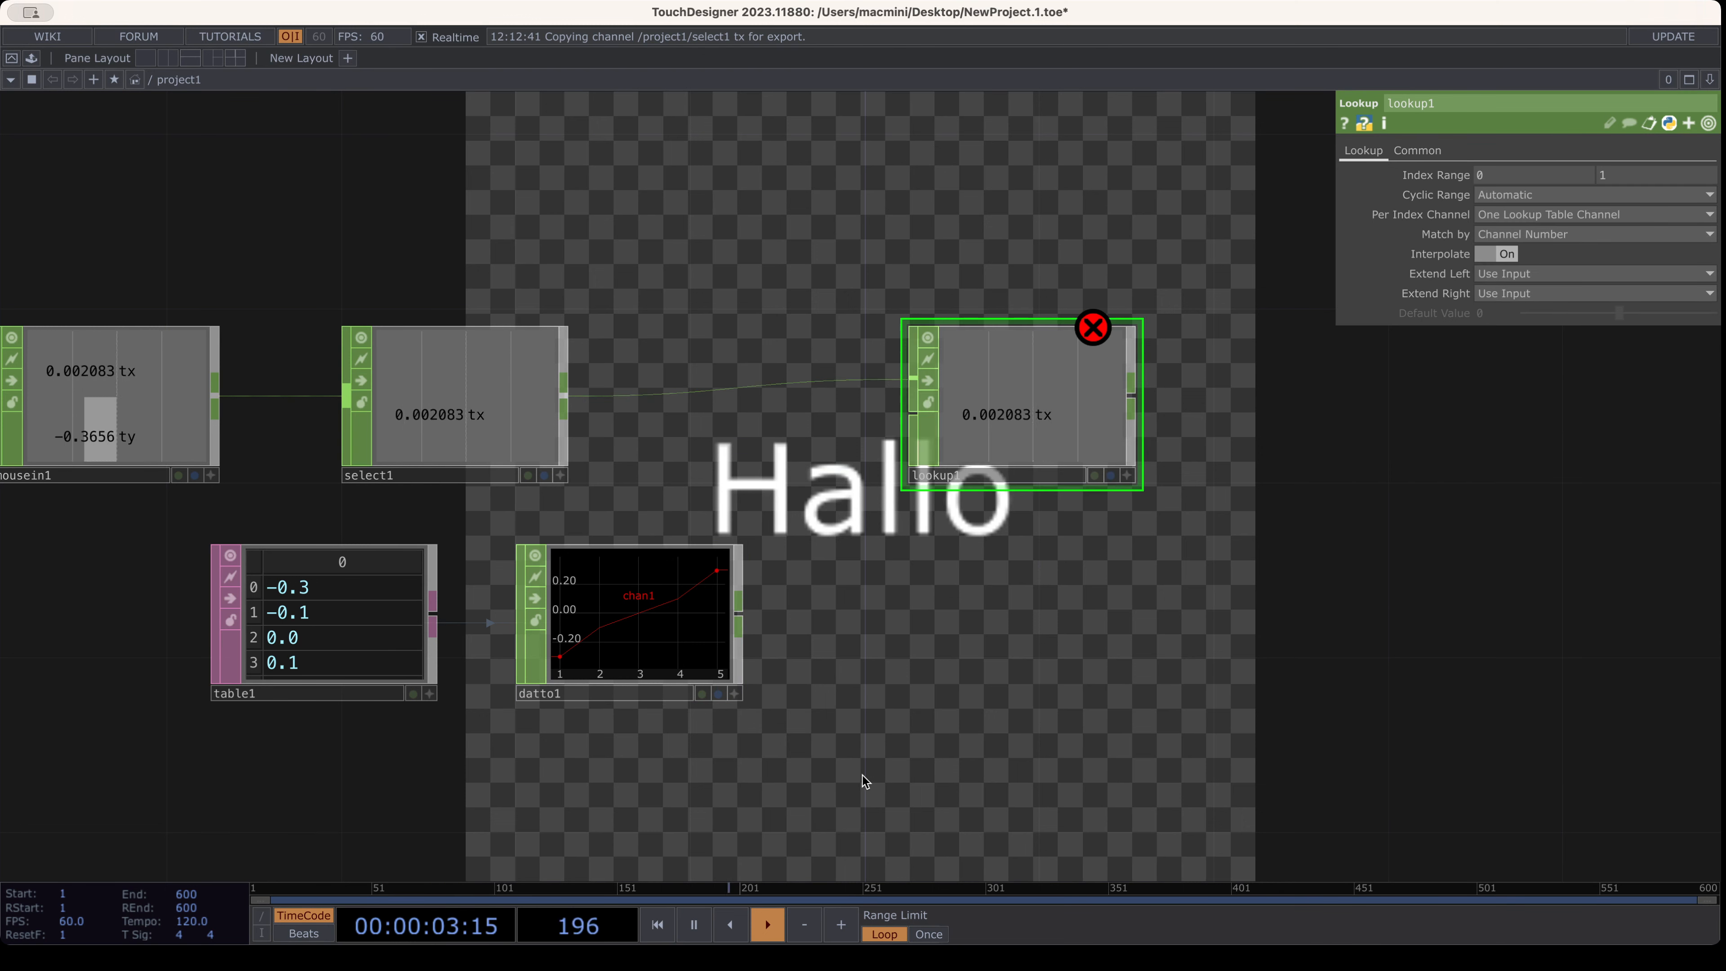
Check lookup1's info for the missing input and connect datto1 to its second input as the lookup table
click(743, 624)
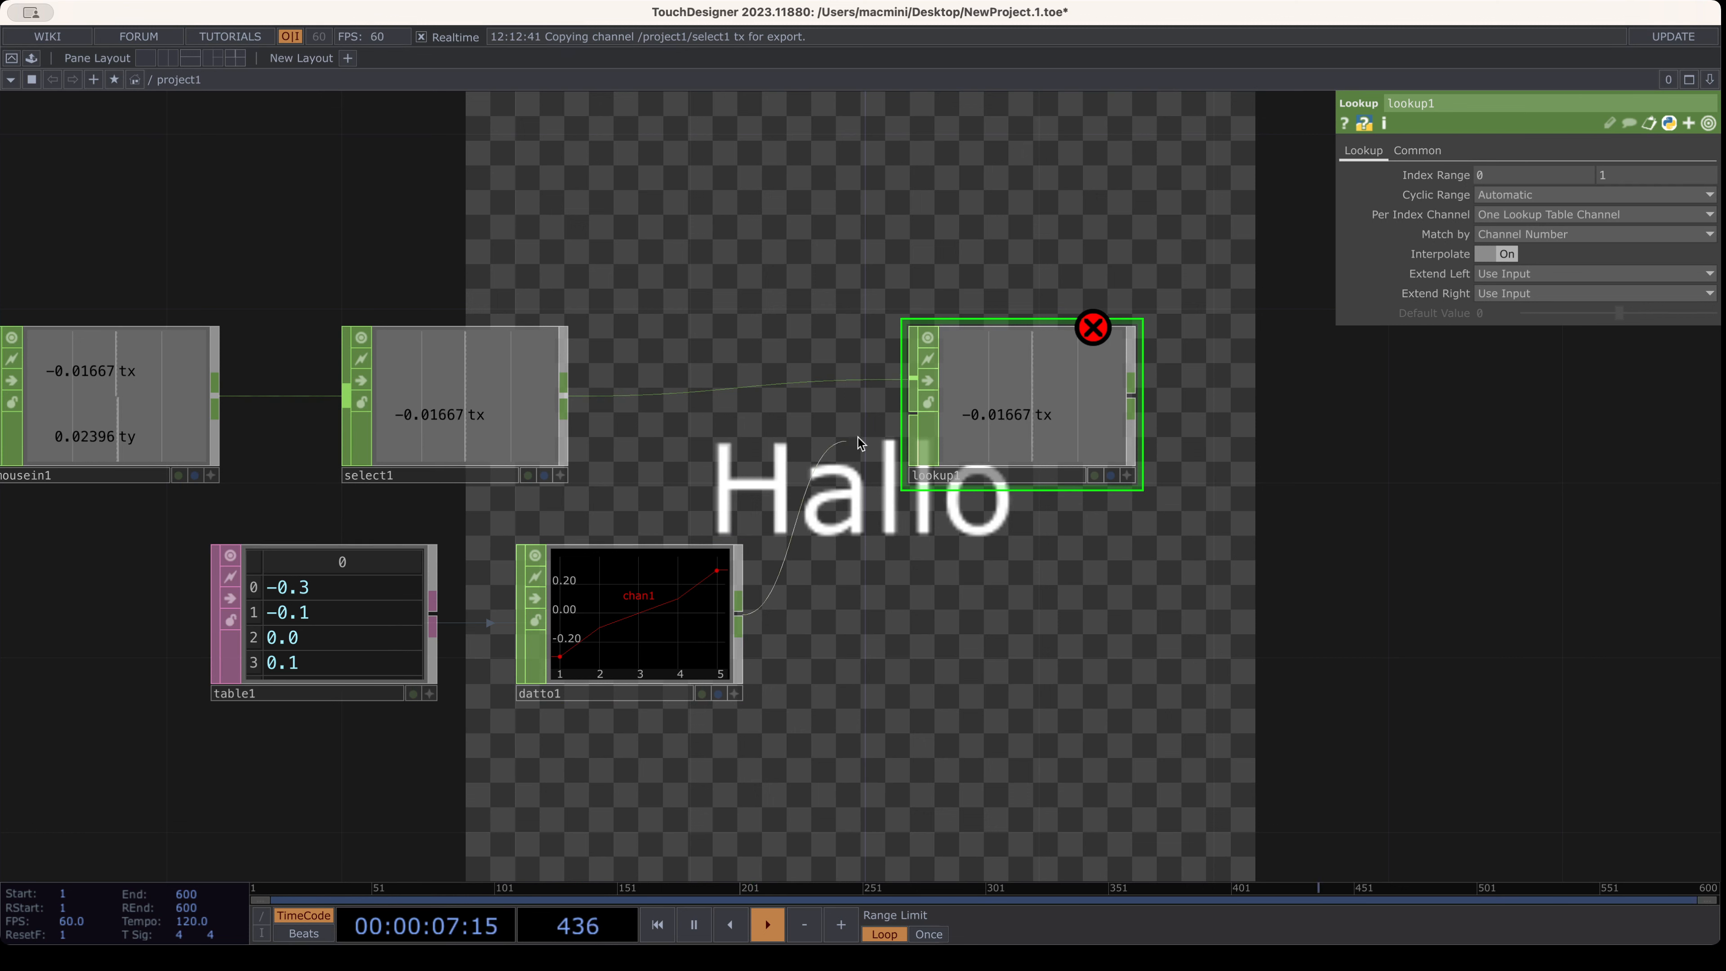
middle_click(1077, 368)
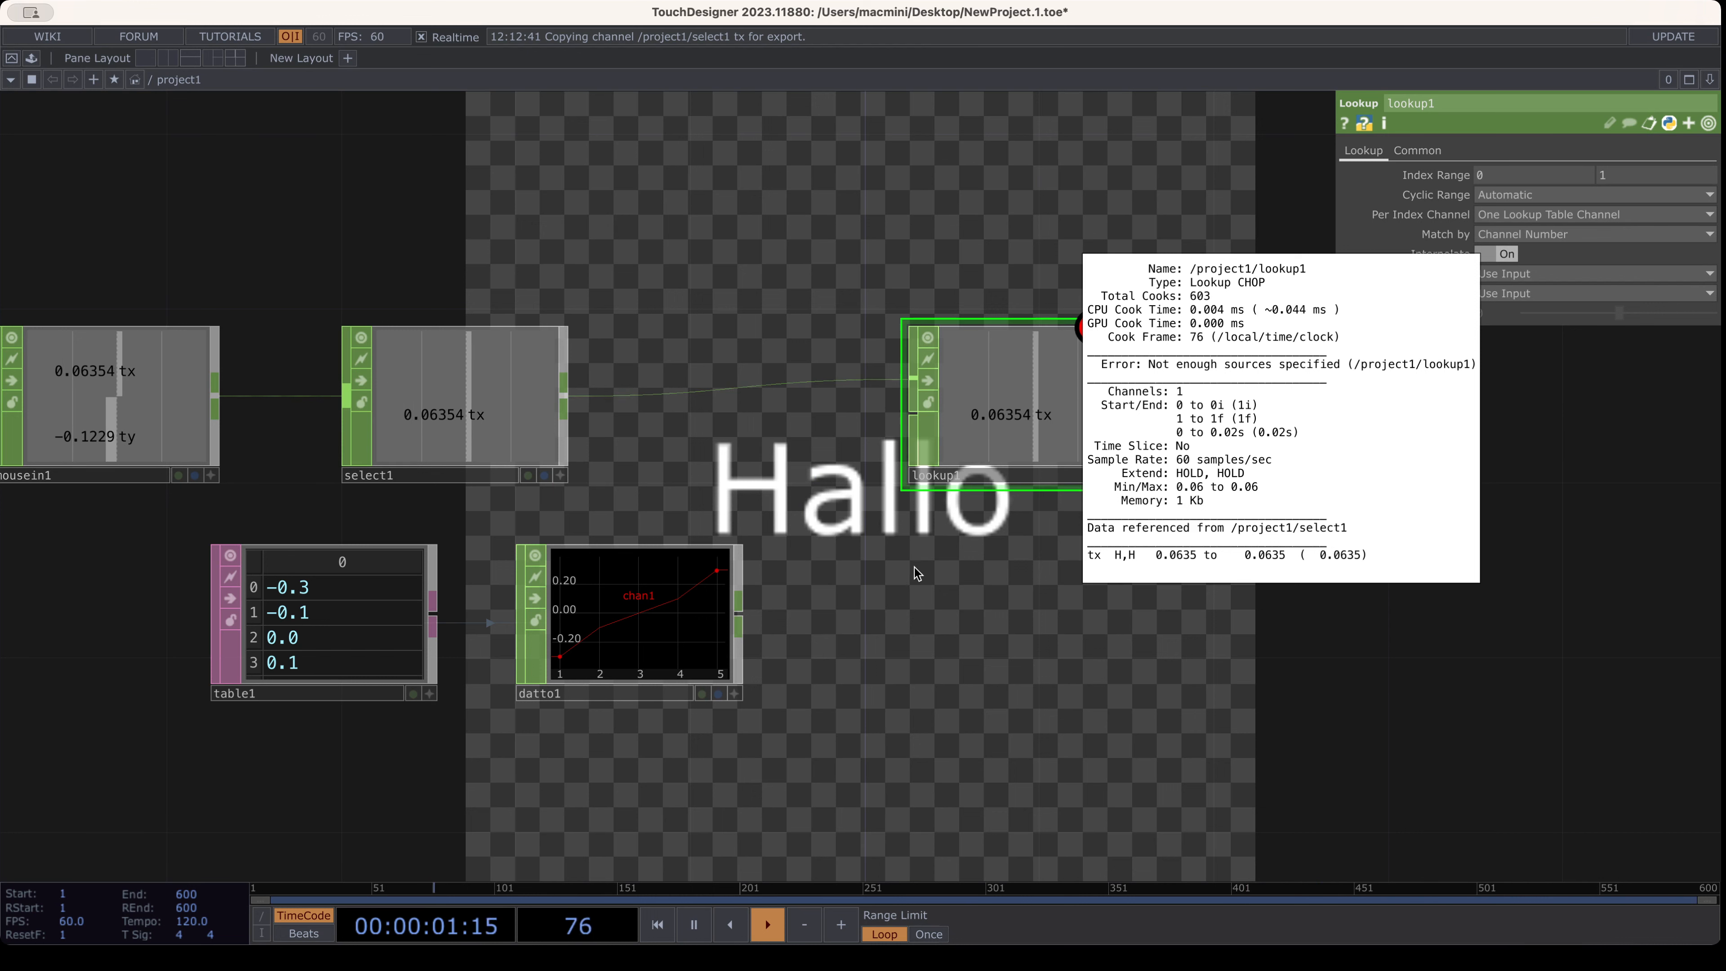
click(740, 622)
click(891, 409)
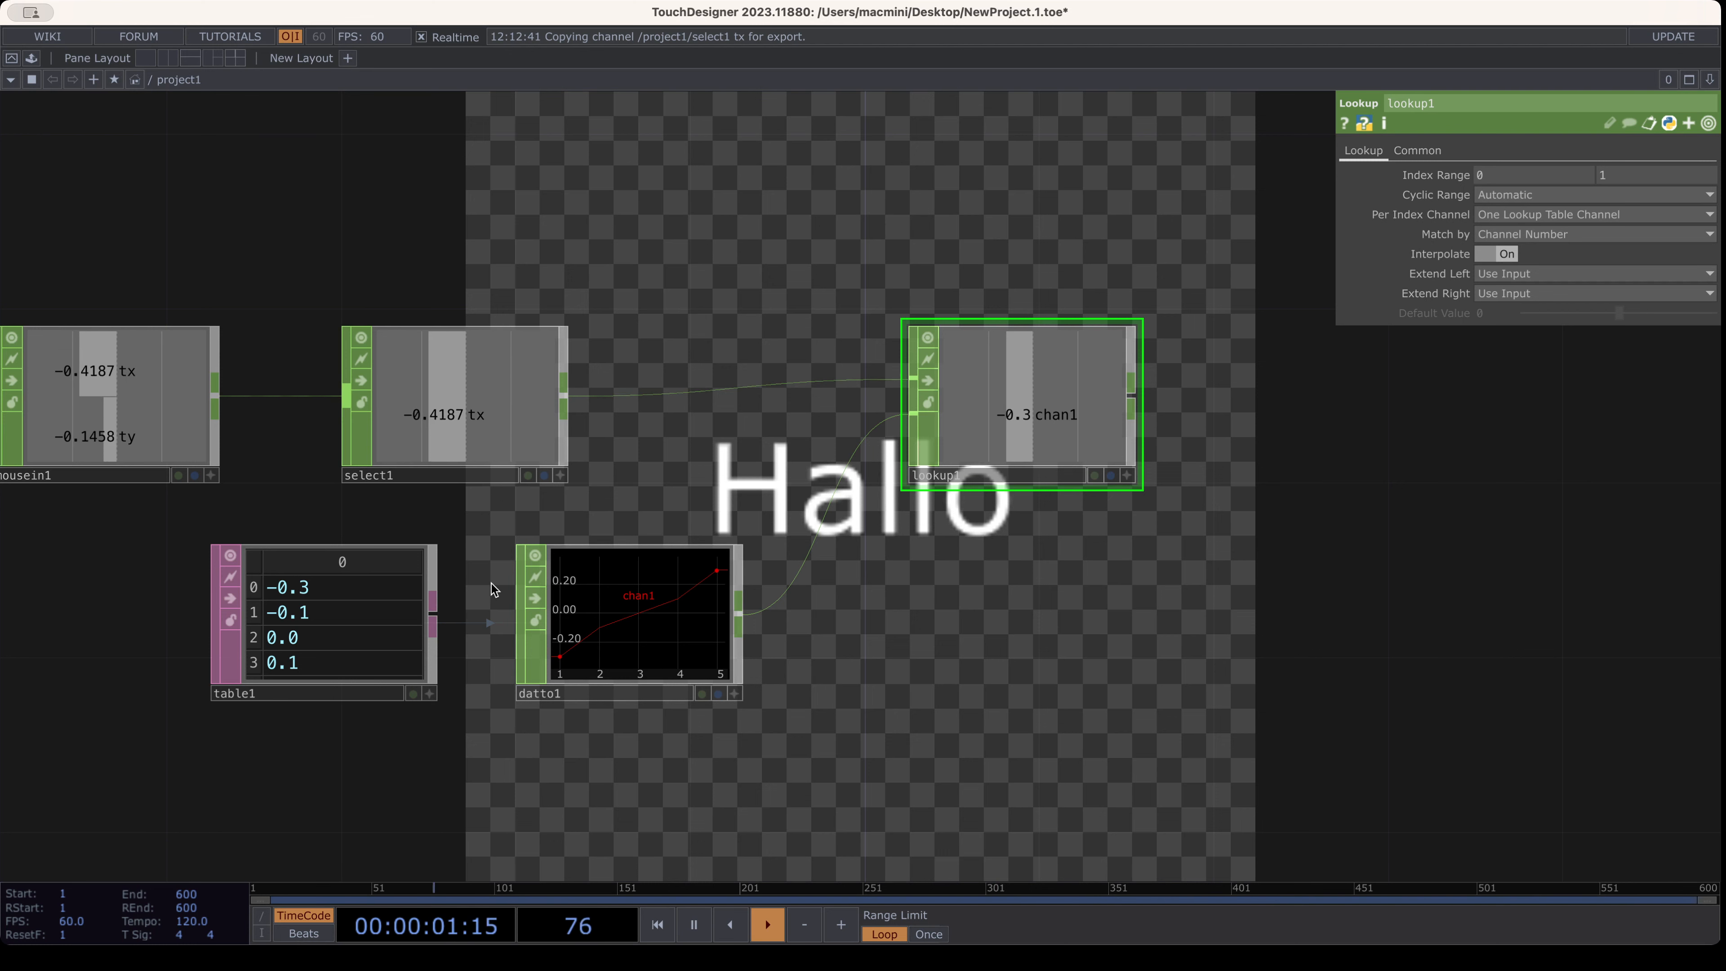
Move lookup1 slightly down and add a Null CHOP after it
scroll(870, 569, down, 1)
drag(950, 657, 750, 552)
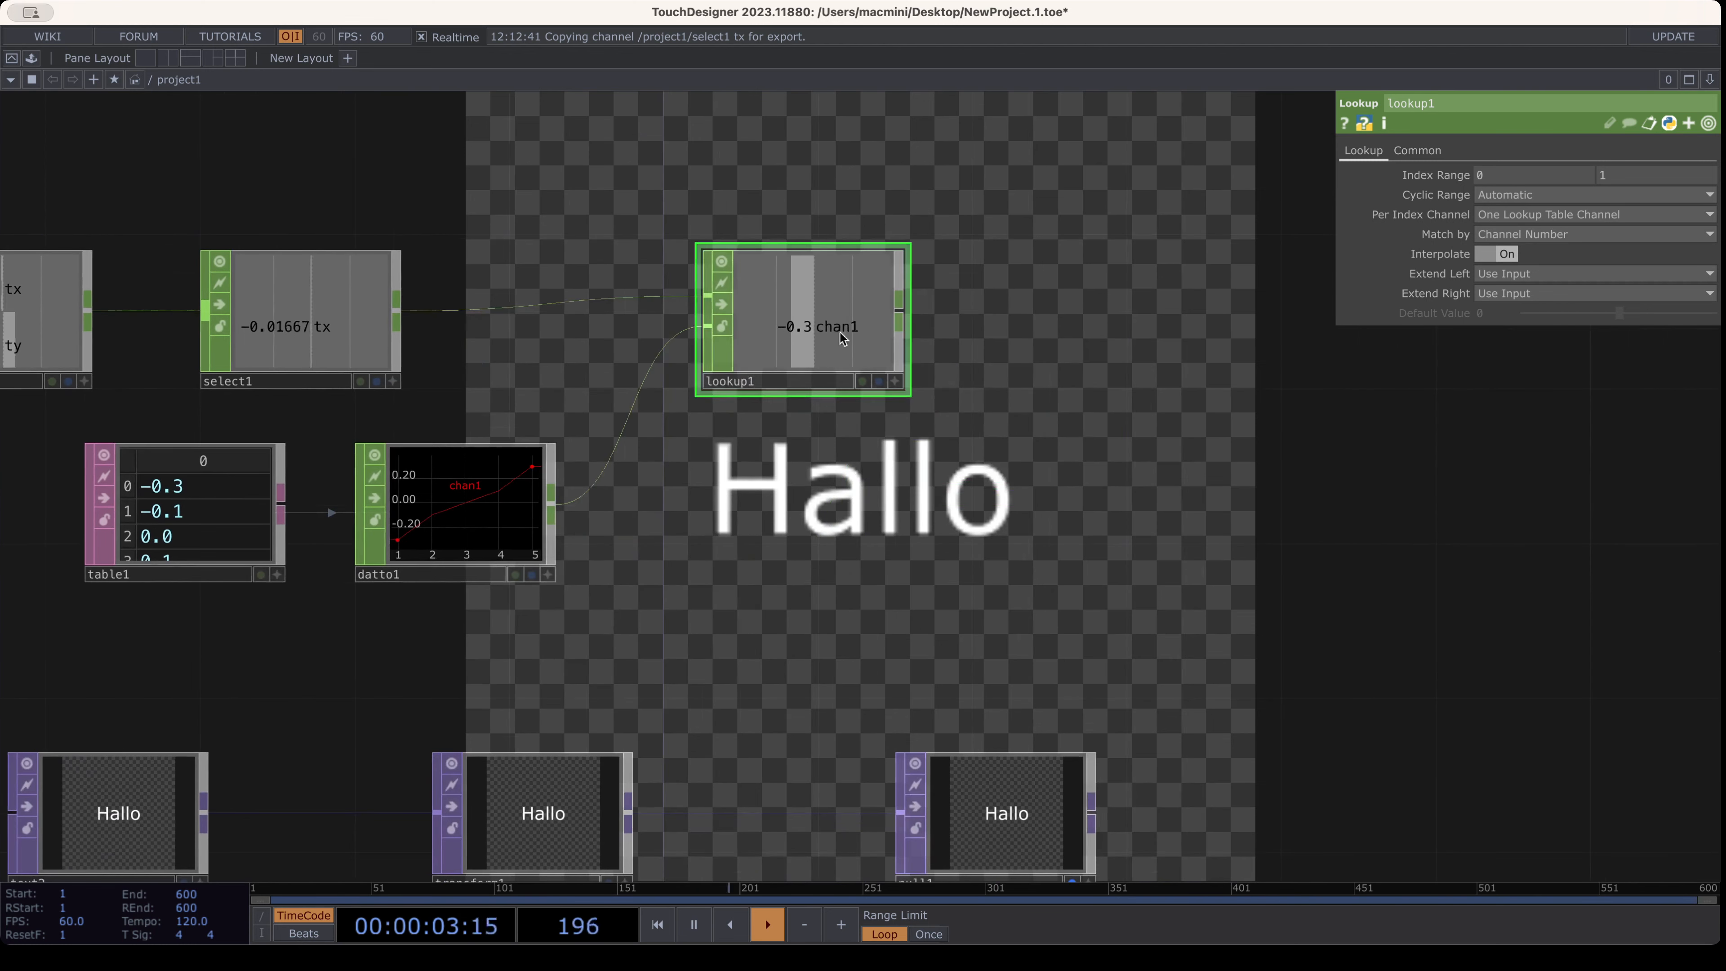
drag(842, 338, 843, 376)
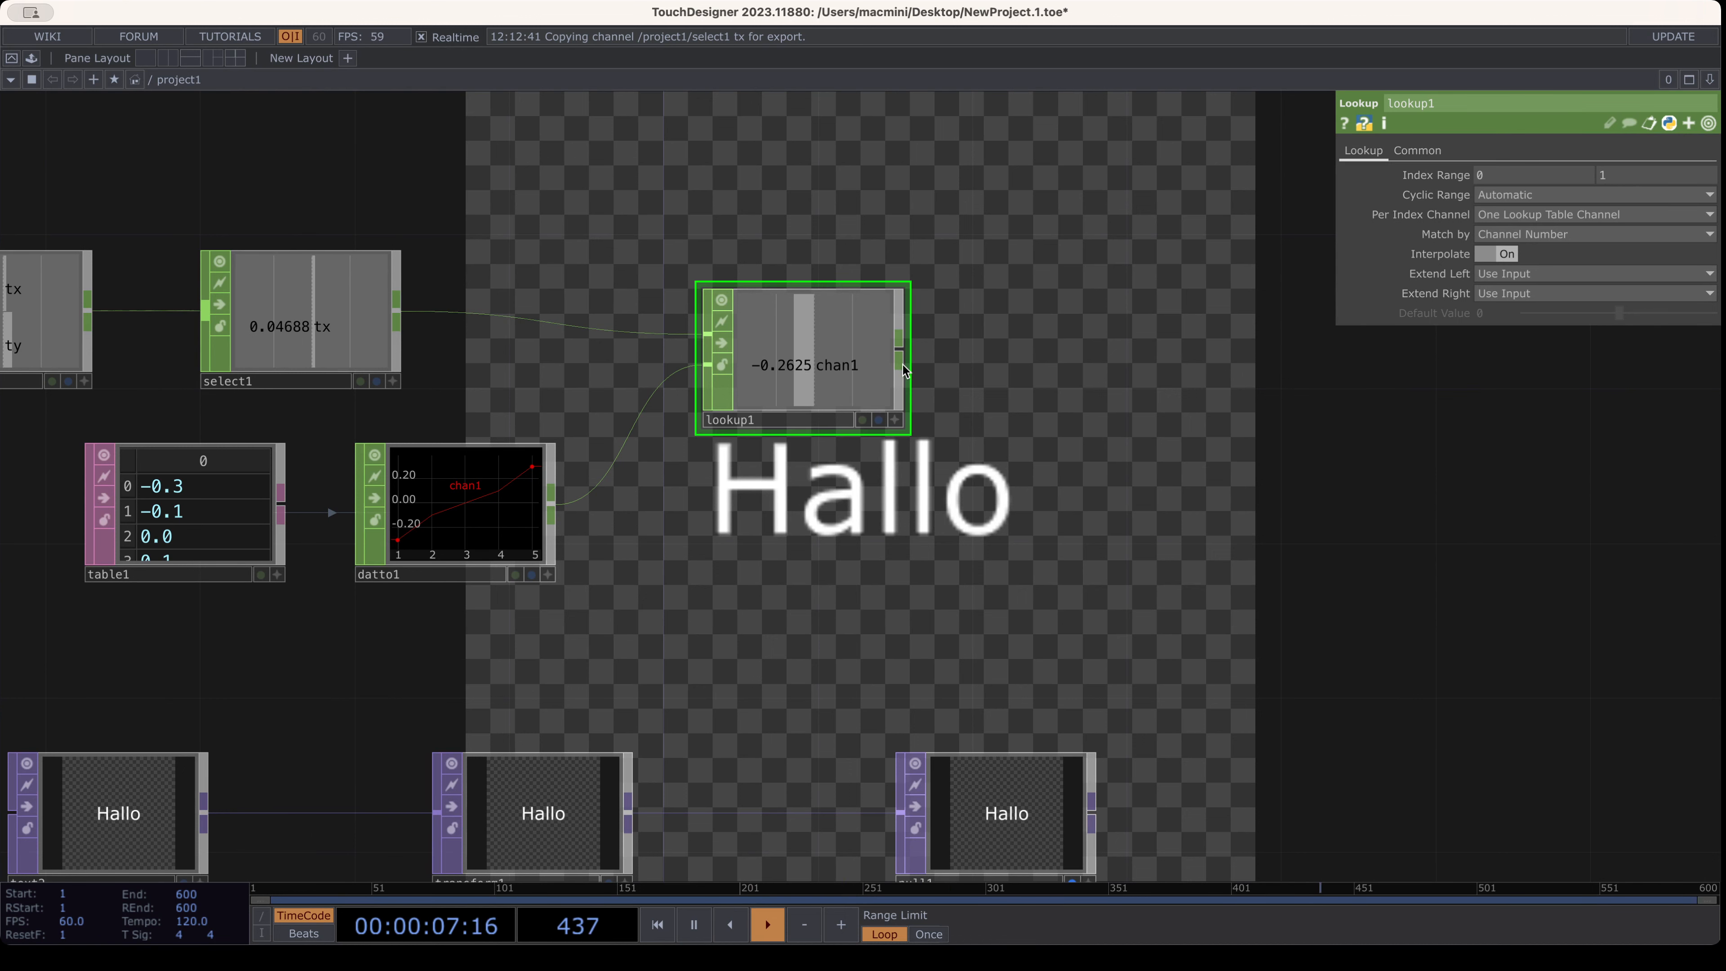
click(948, 331)
click(1112, 348)
Drive transform1's Translate X with the chan1 channel of null2
drag(909, 559, 876, 488)
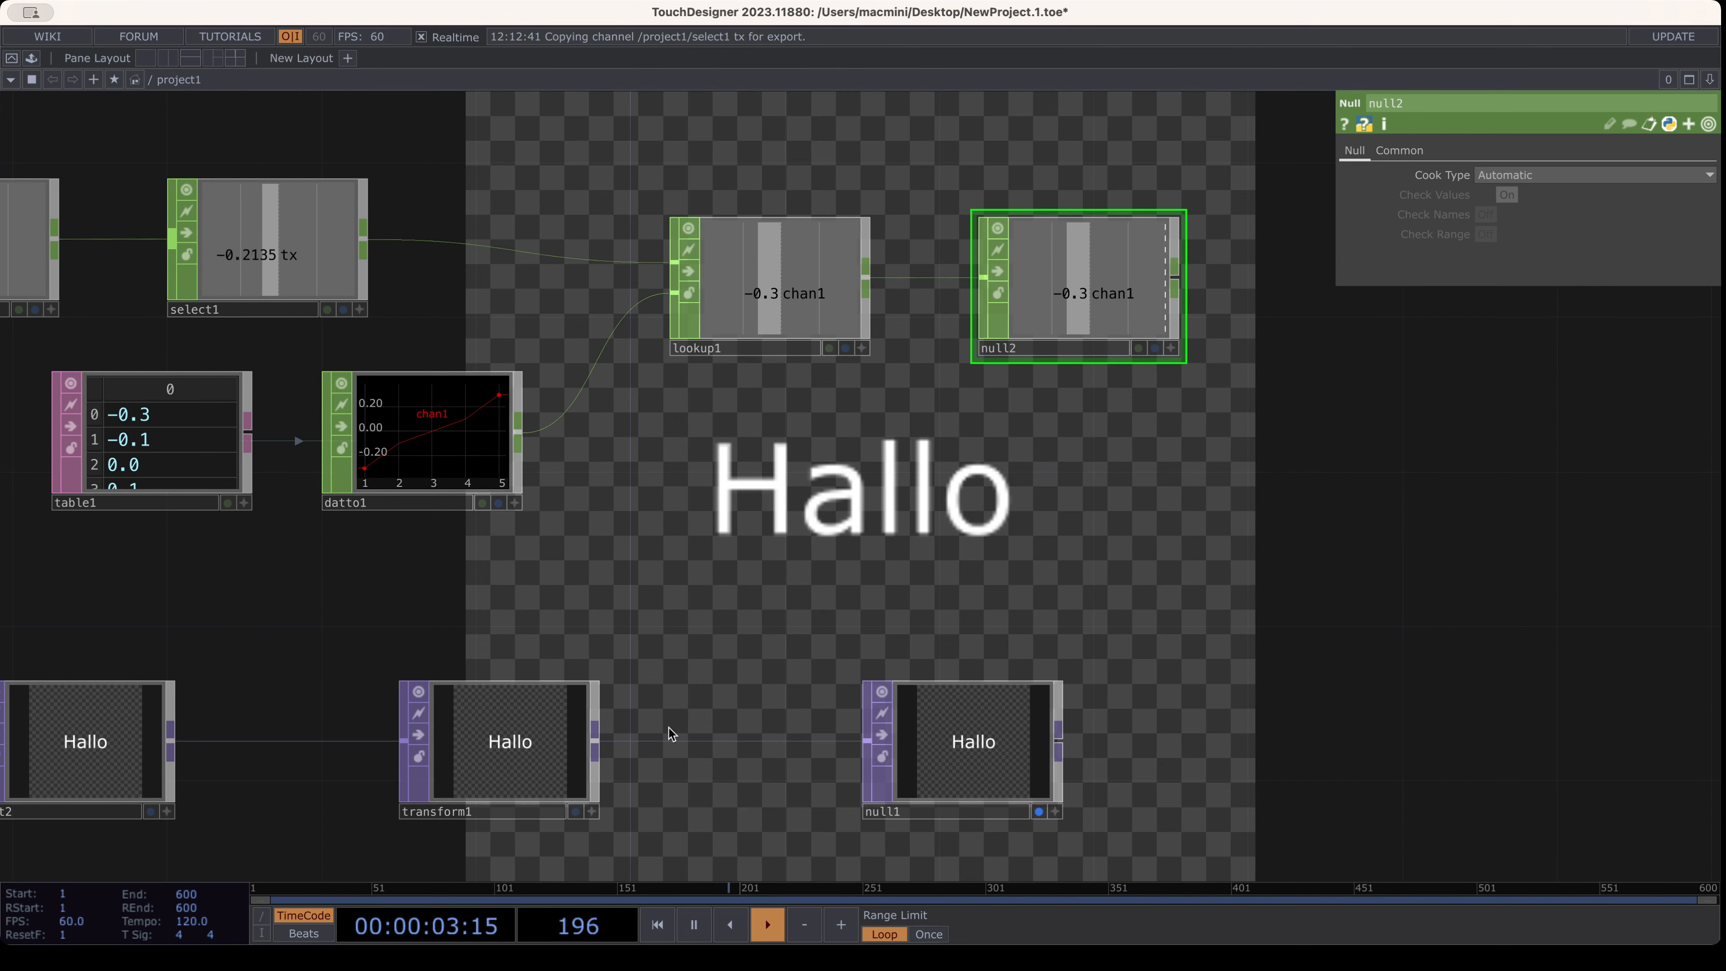
click(514, 760)
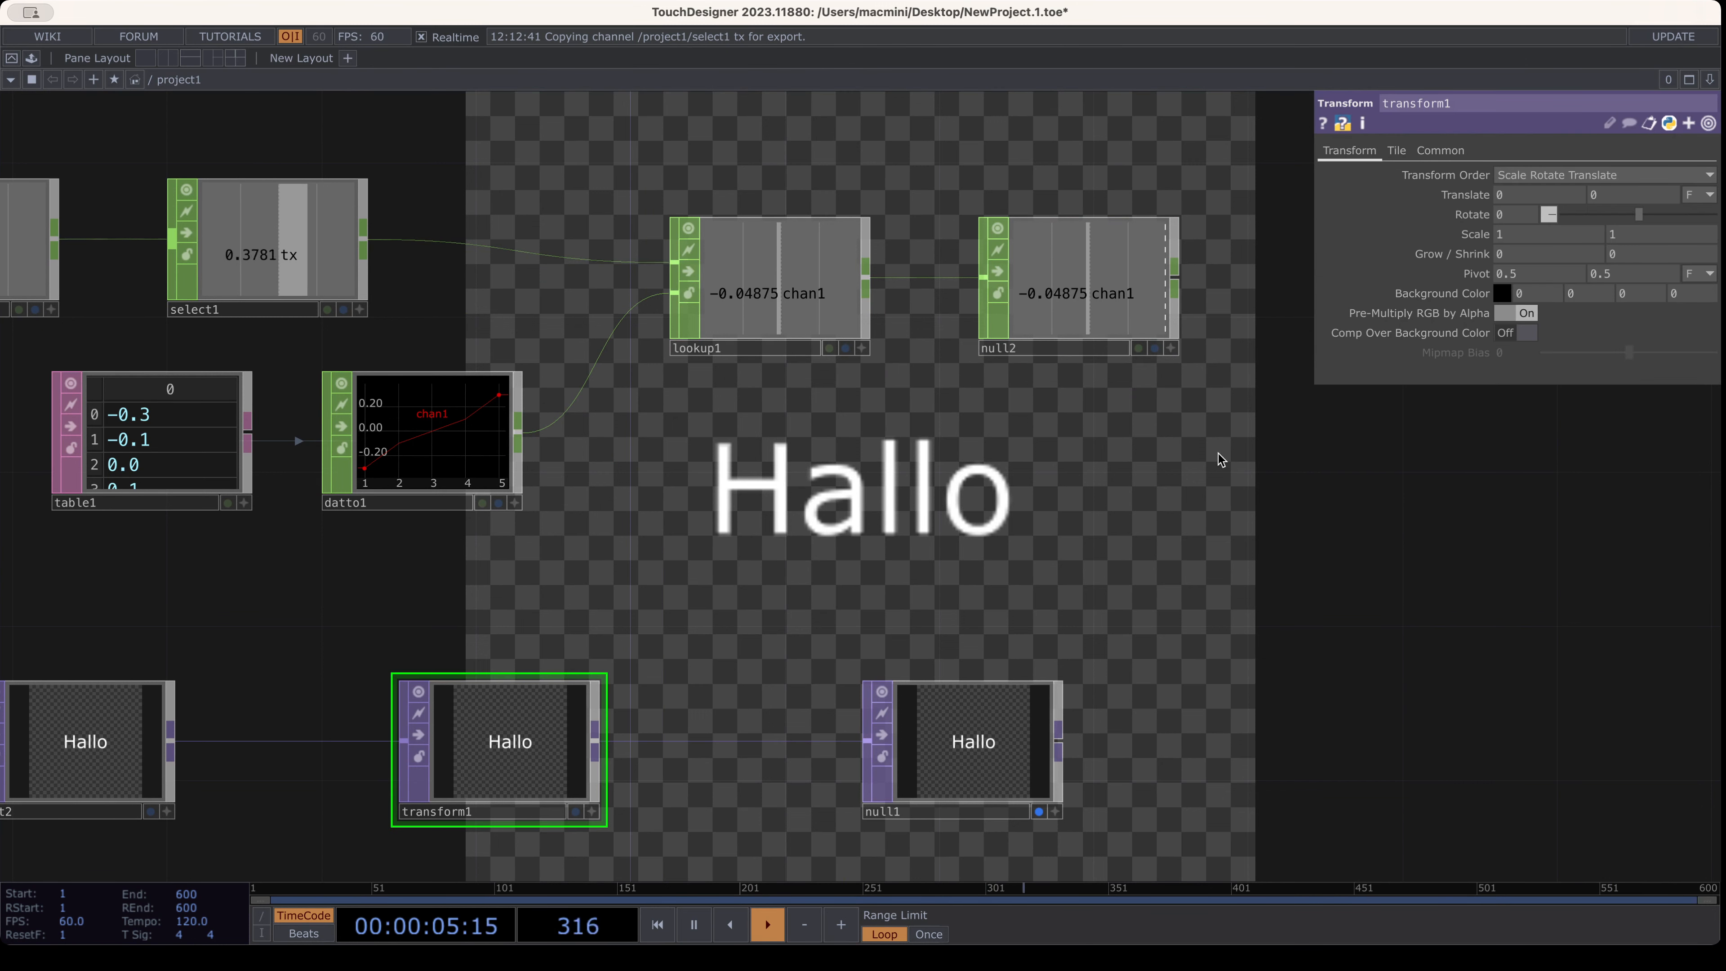
drag(1204, 371, 1100, 337)
click(1067, 314)
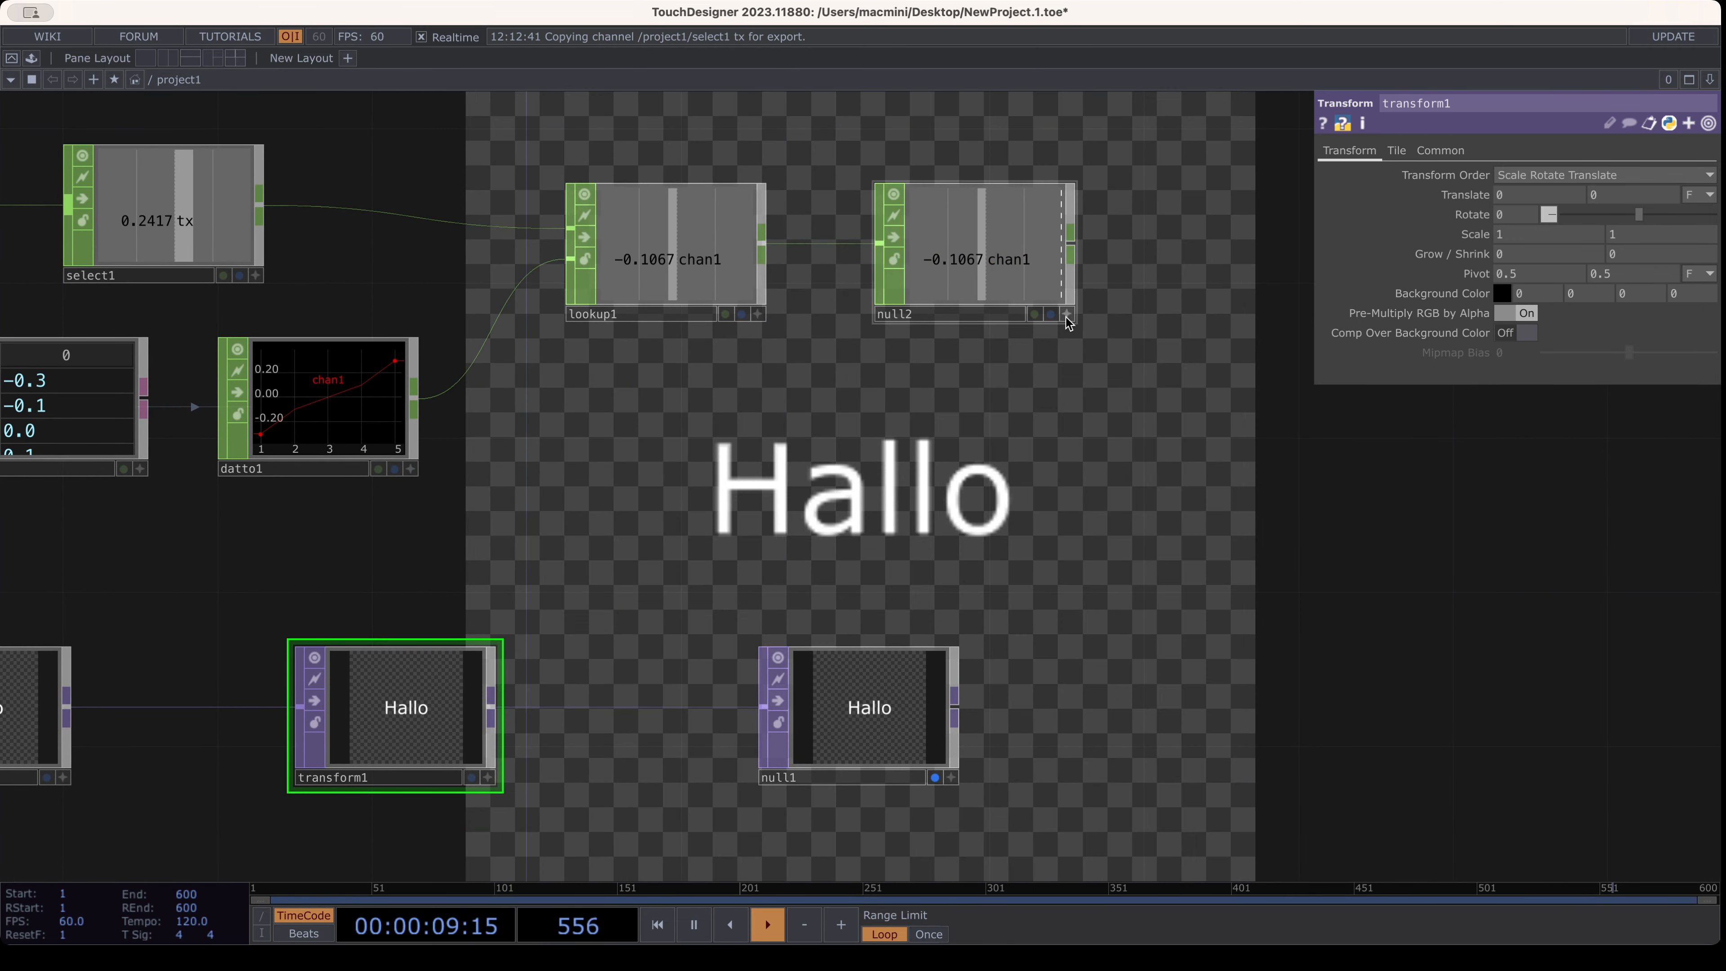
drag(937, 250, 1513, 195)
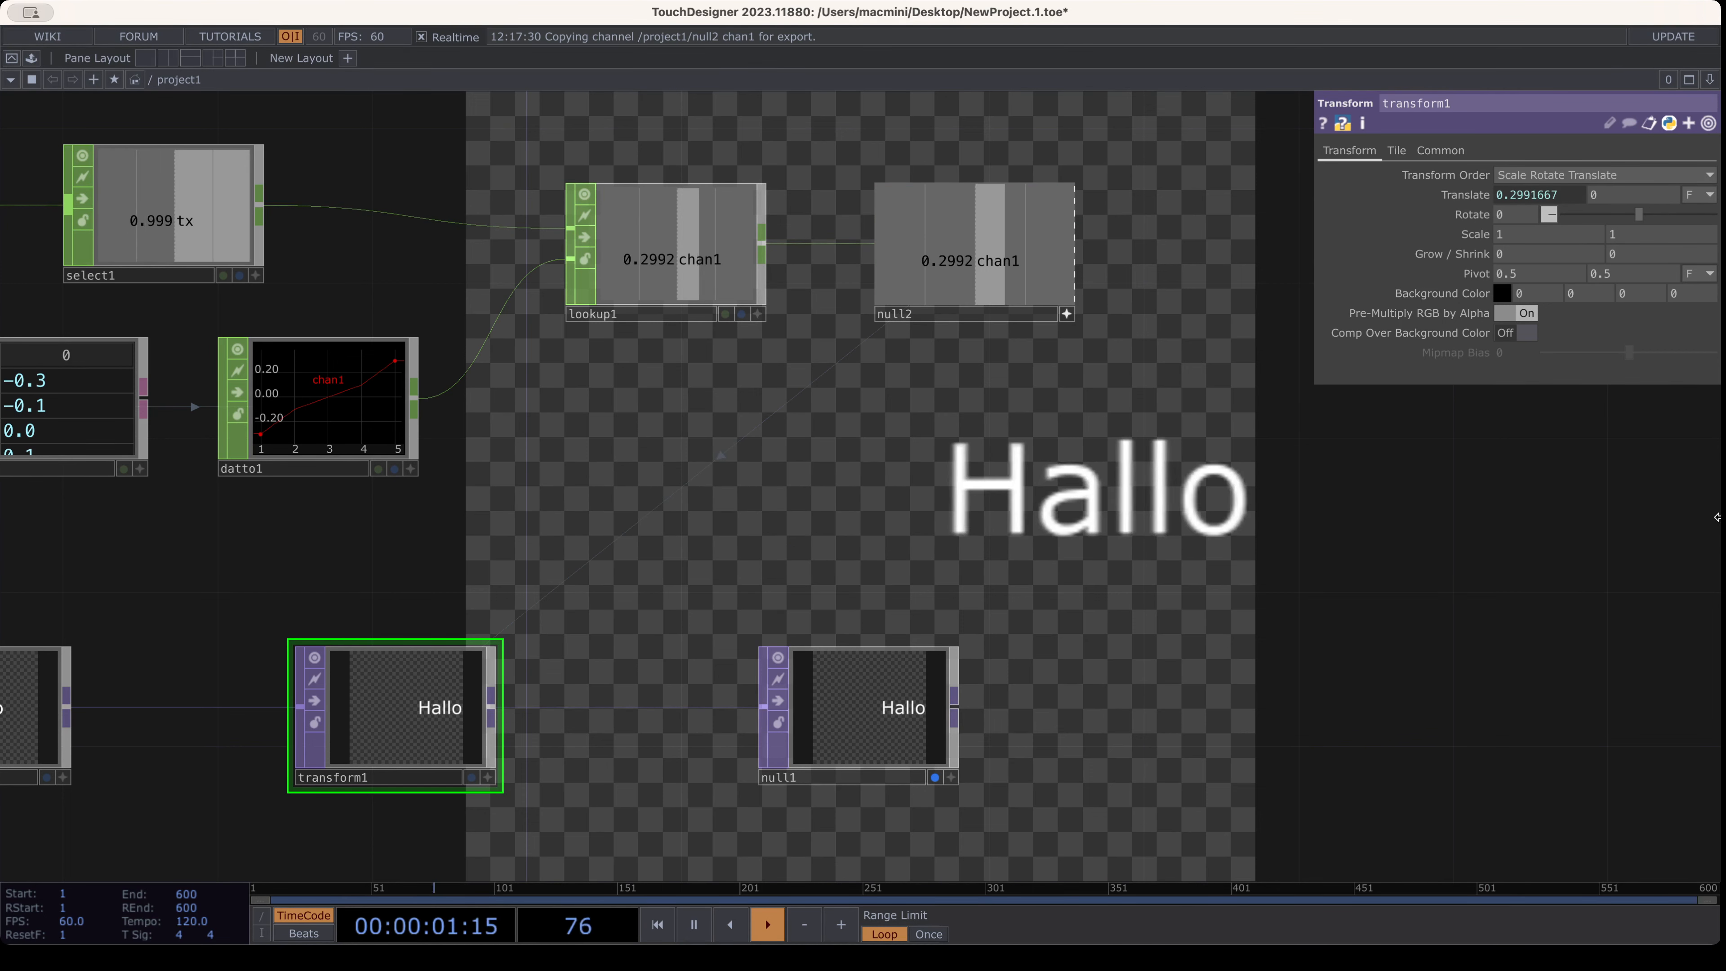
Review the text's movement against the table values and turn off Interpolate on lookup1
drag(488, 593, 743, 525)
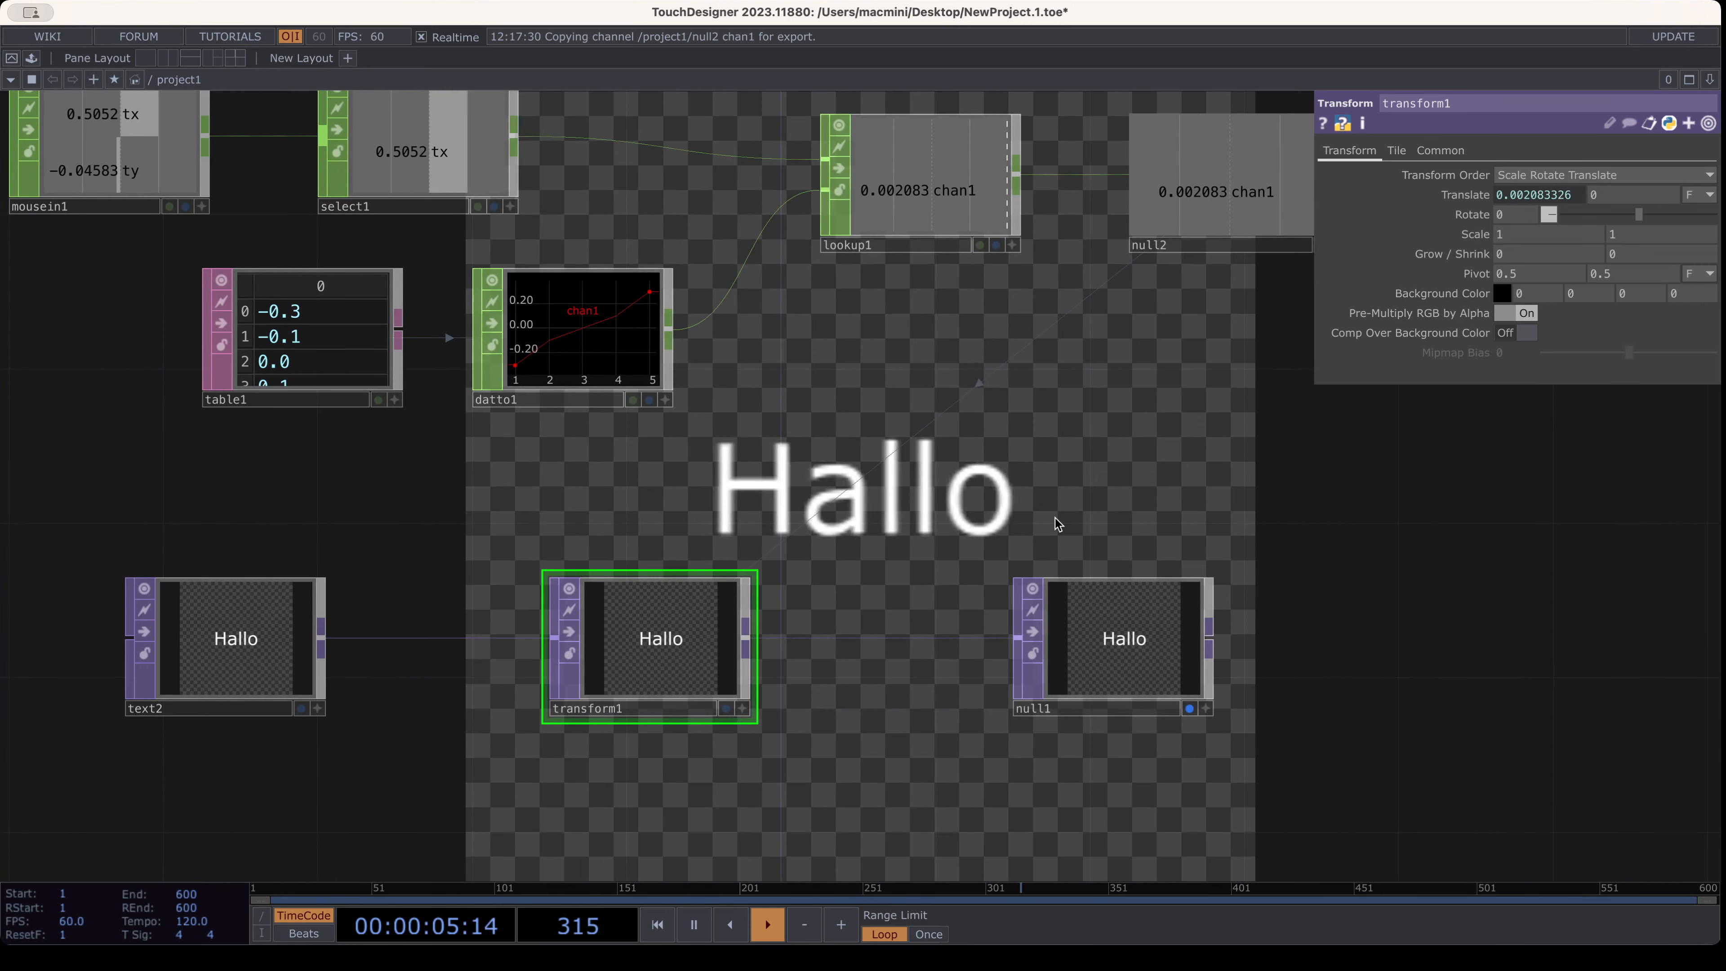
drag(1152, 477, 847, 506)
drag(736, 504, 889, 491)
scroll(921, 463, down, 1)
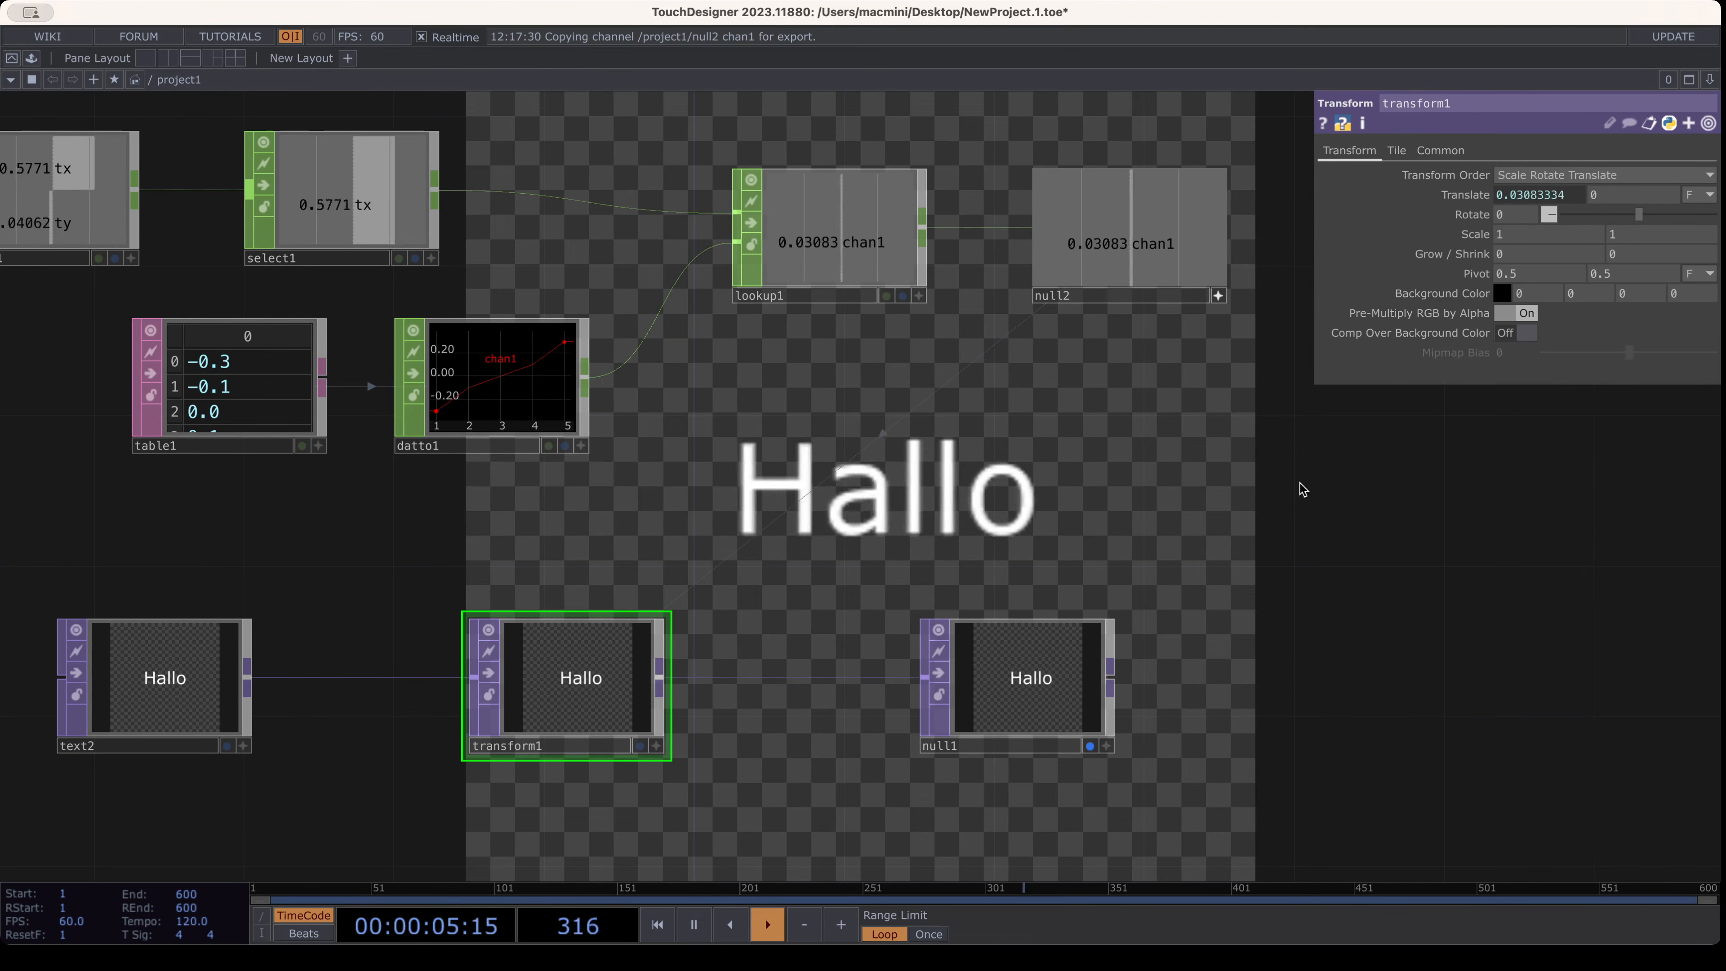
scroll(154, 398, up, 5)
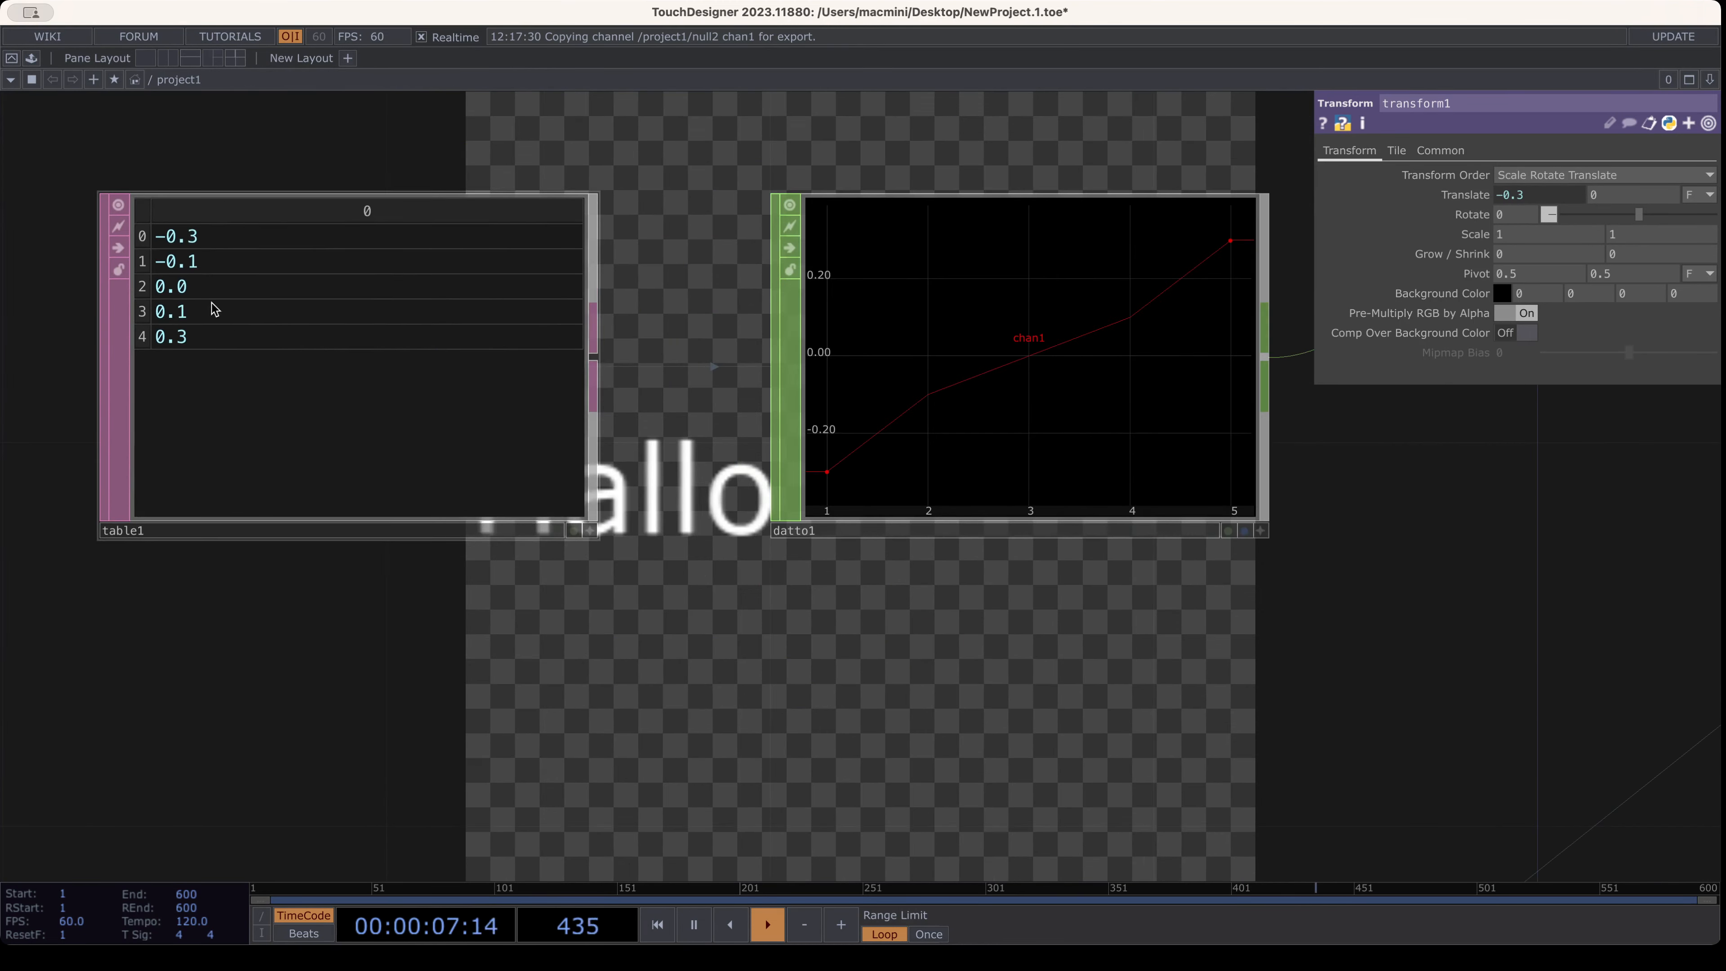
scroll(848, 605, down, 5)
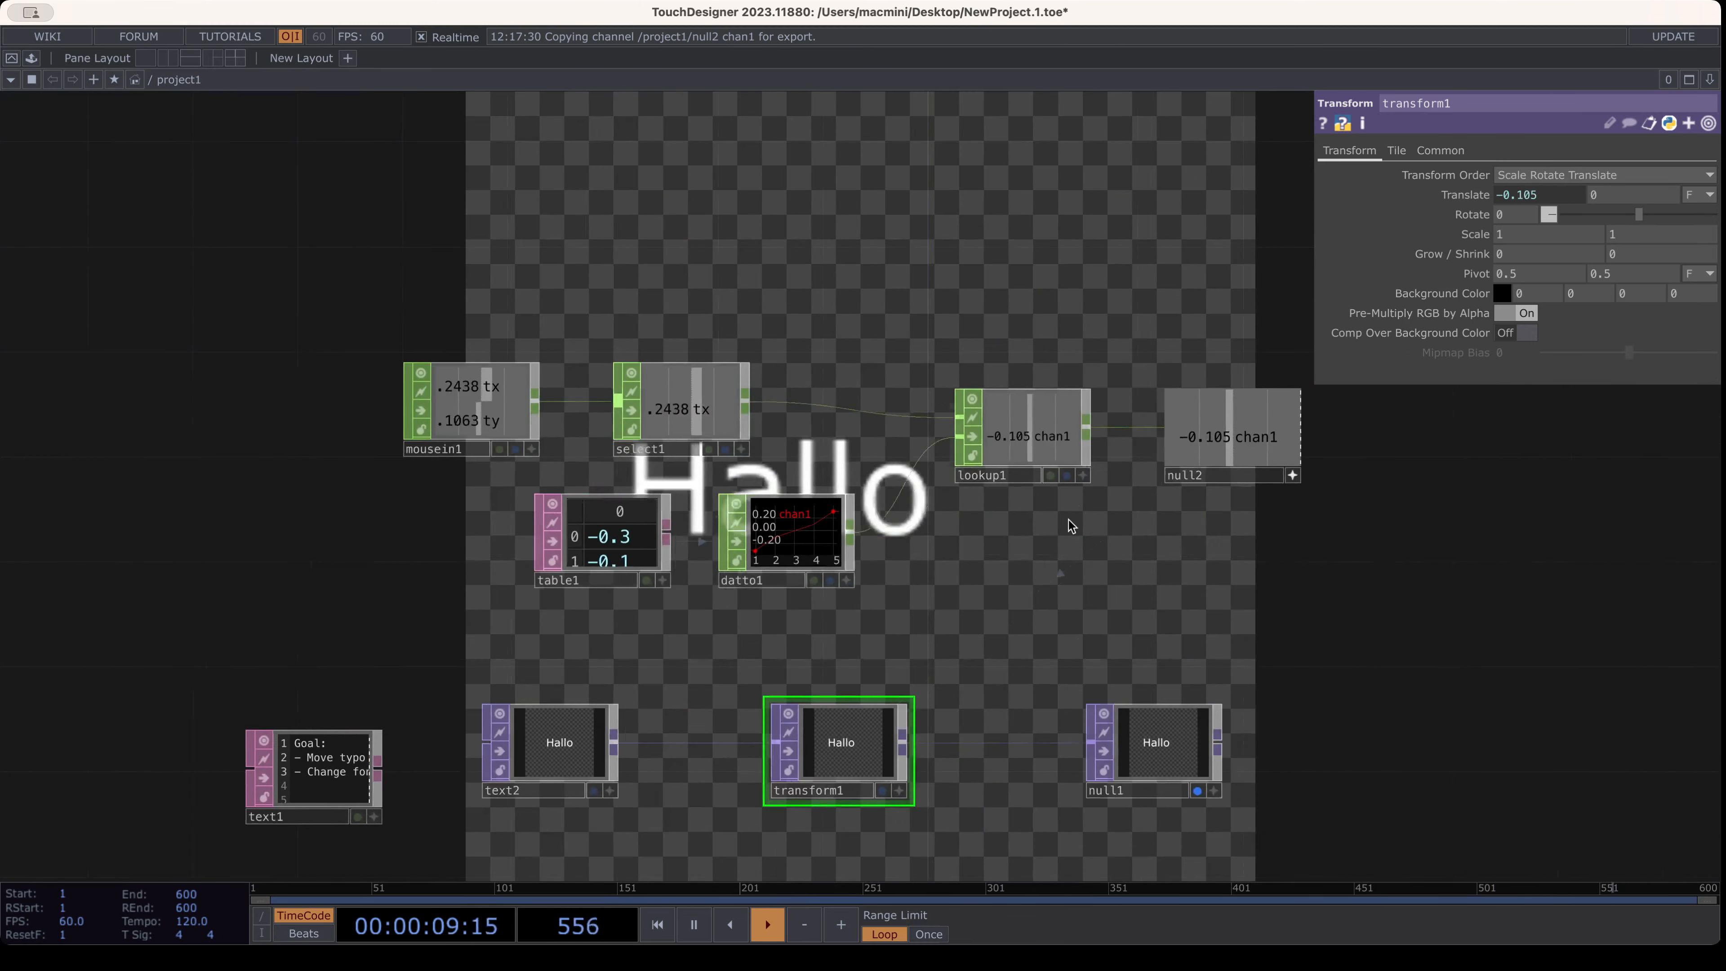
click(1005, 427)
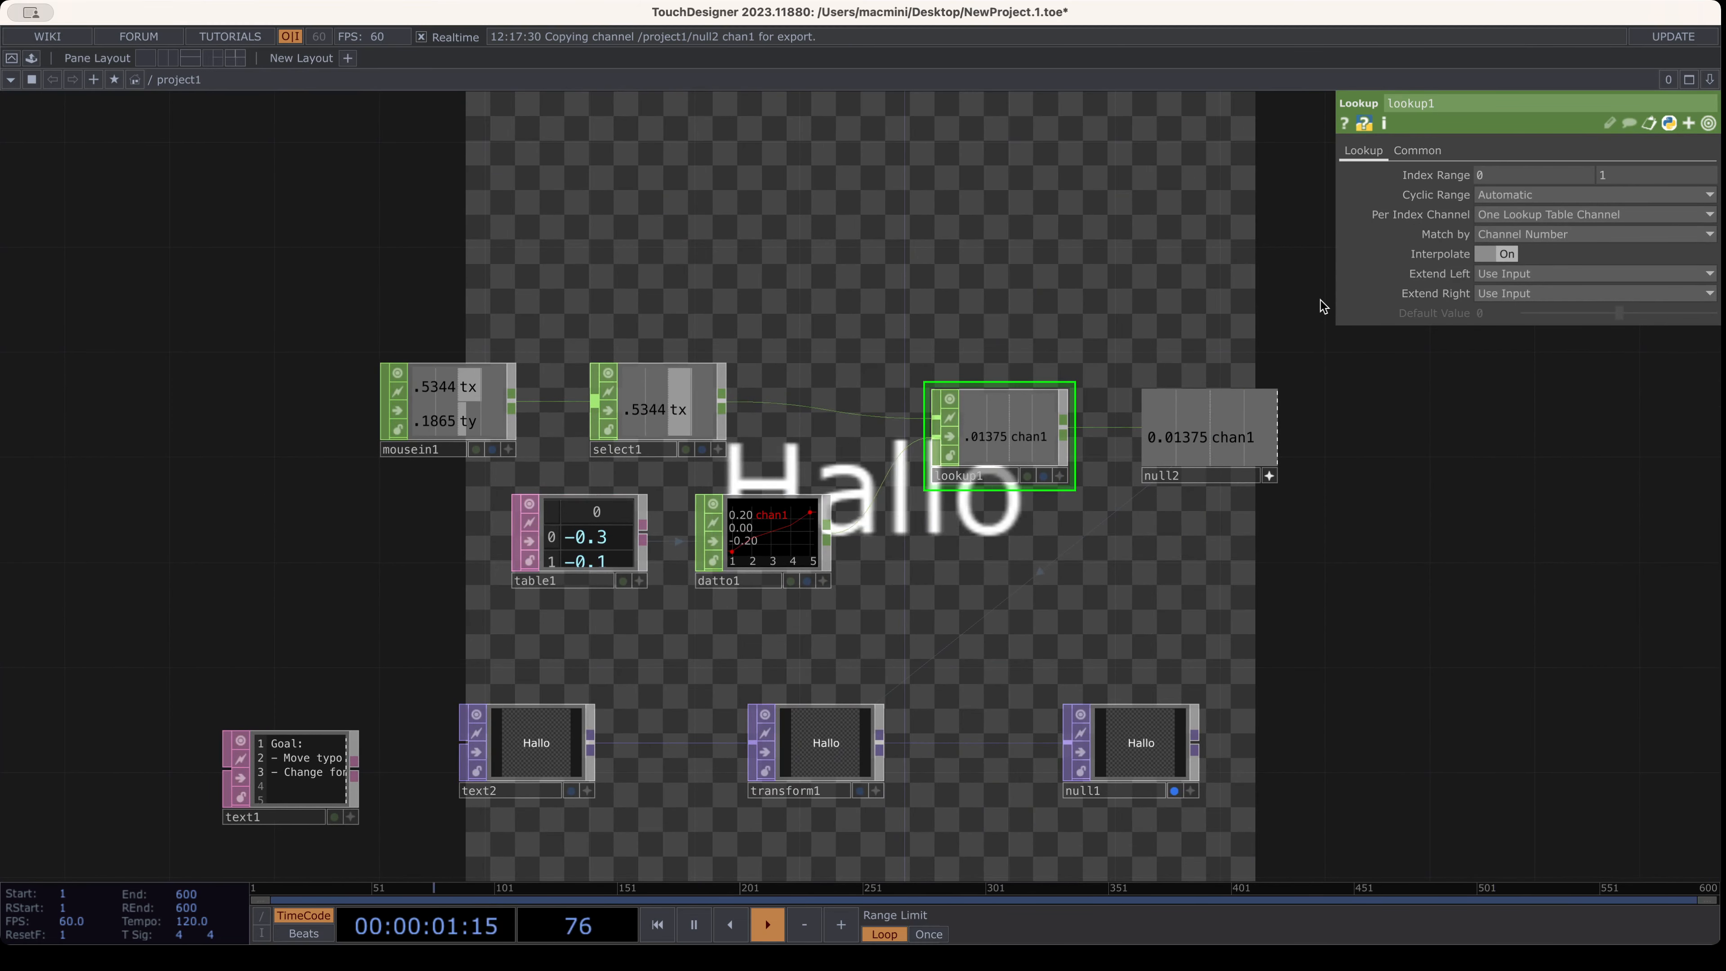
click(1510, 256)
Move null1 further right and insert a second Transform TOP between transform1 and null1
scroll(1098, 474, down, 5)
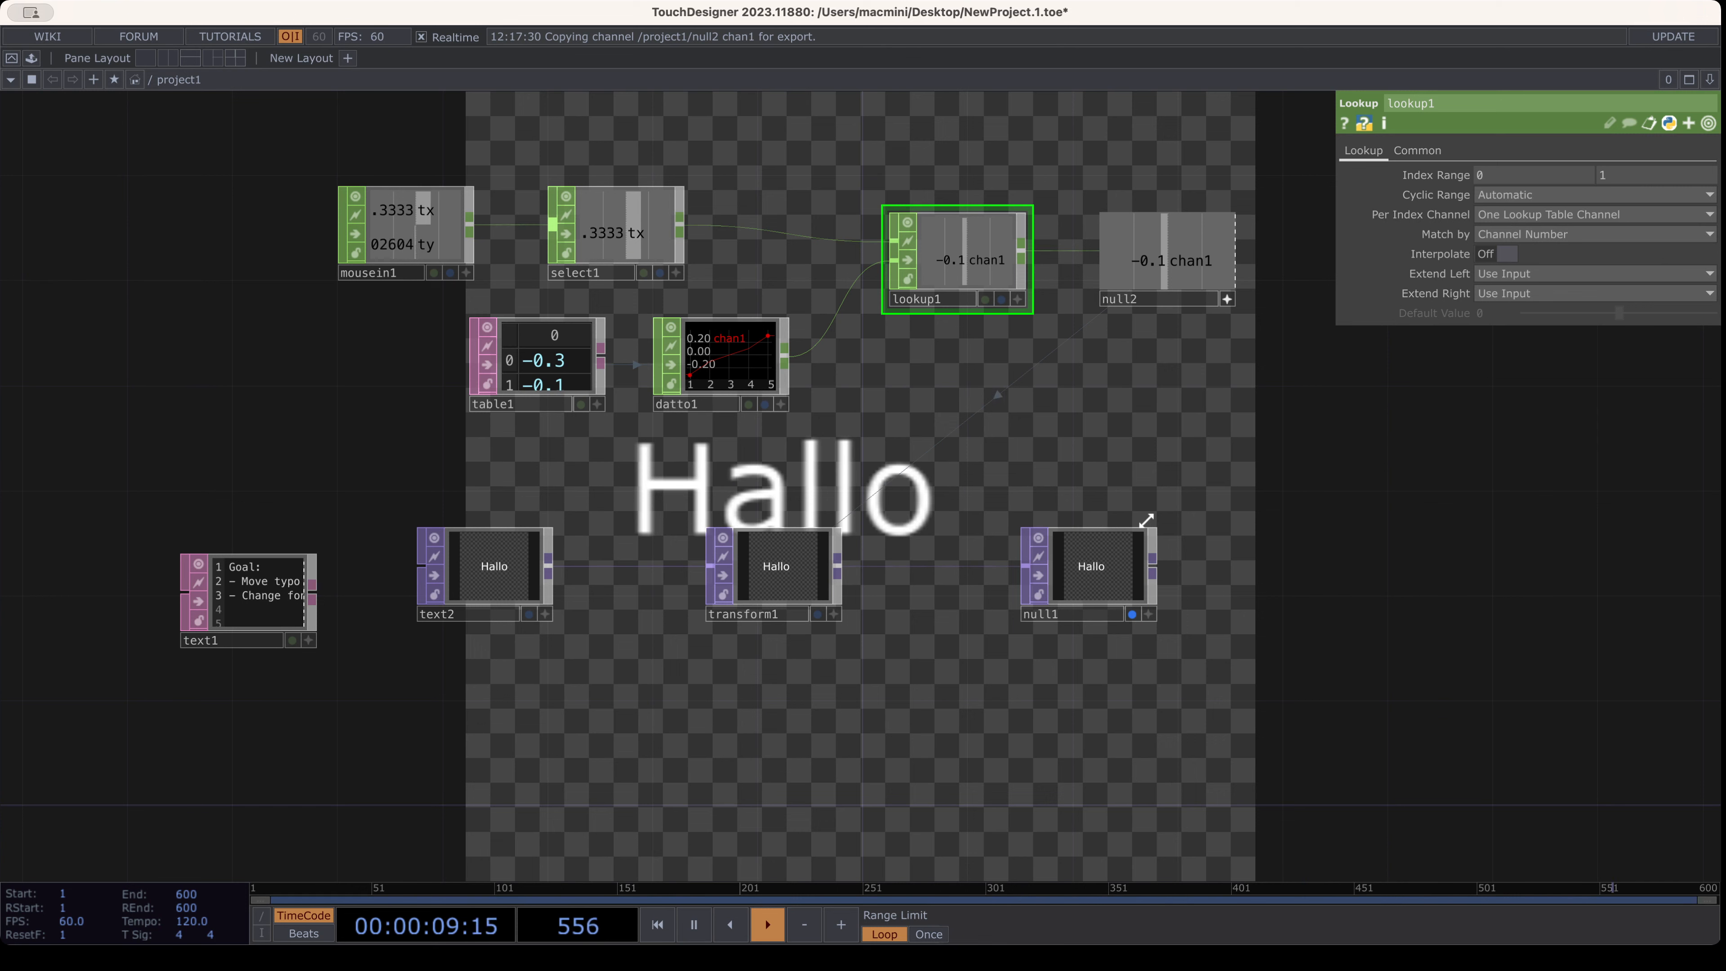
drag(1129, 576, 1392, 576)
right_click(1073, 573)
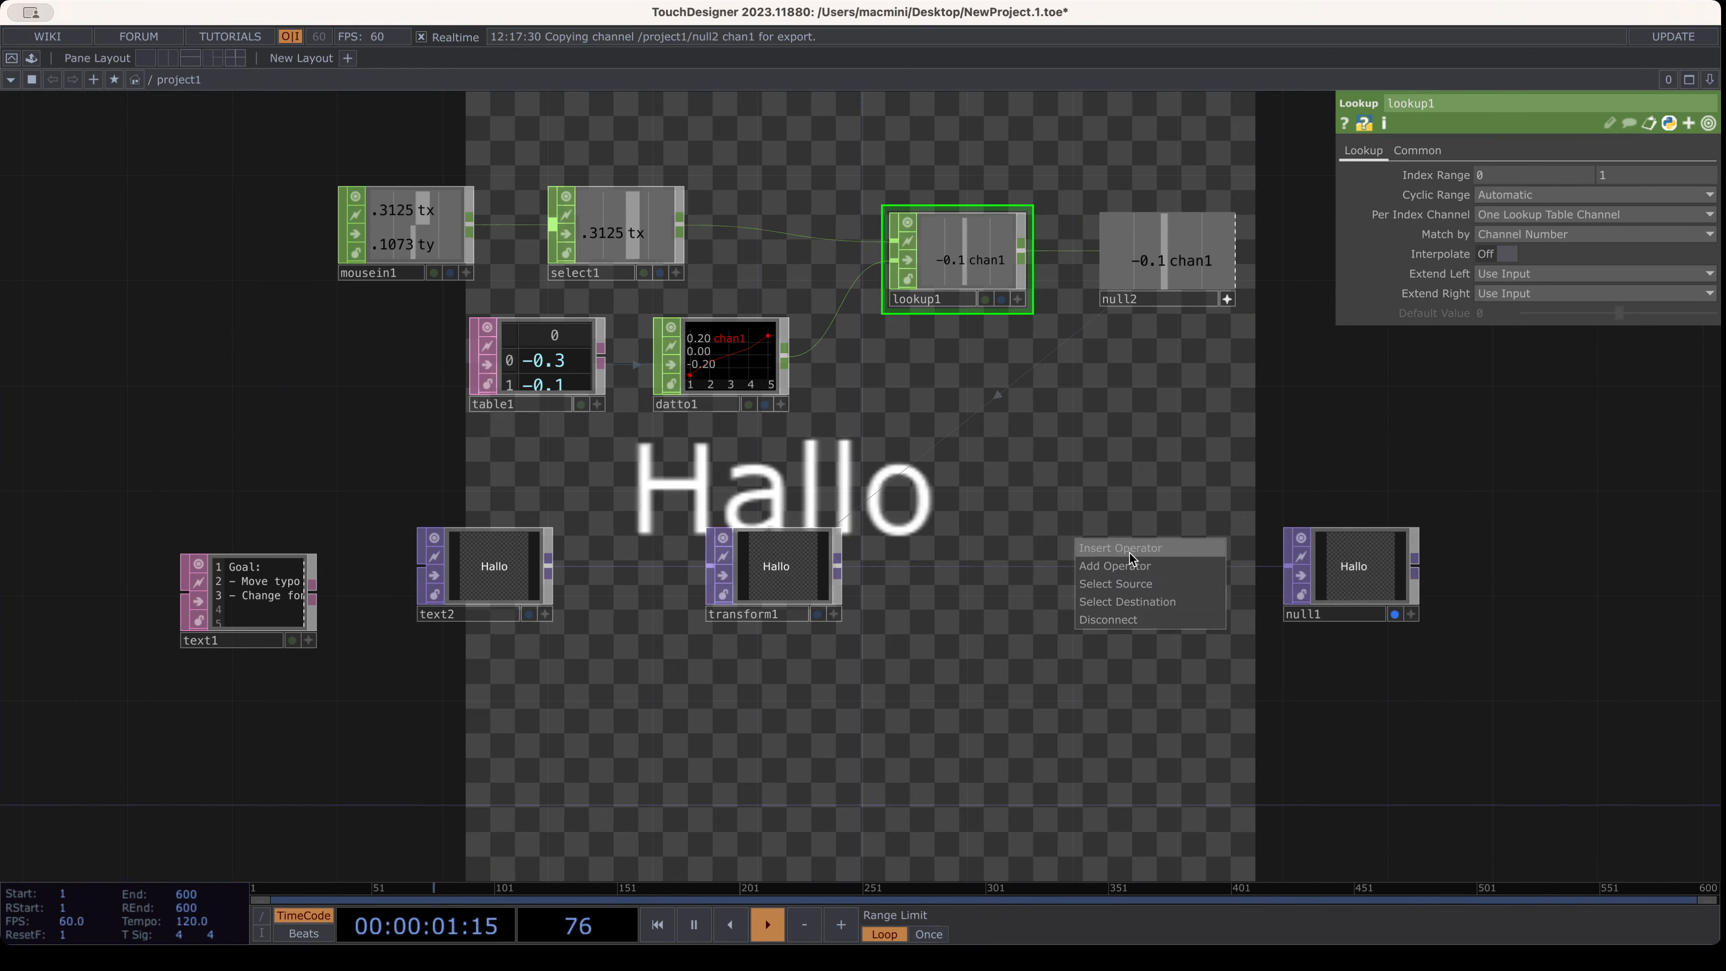
click(1130, 553)
click(1181, 591)
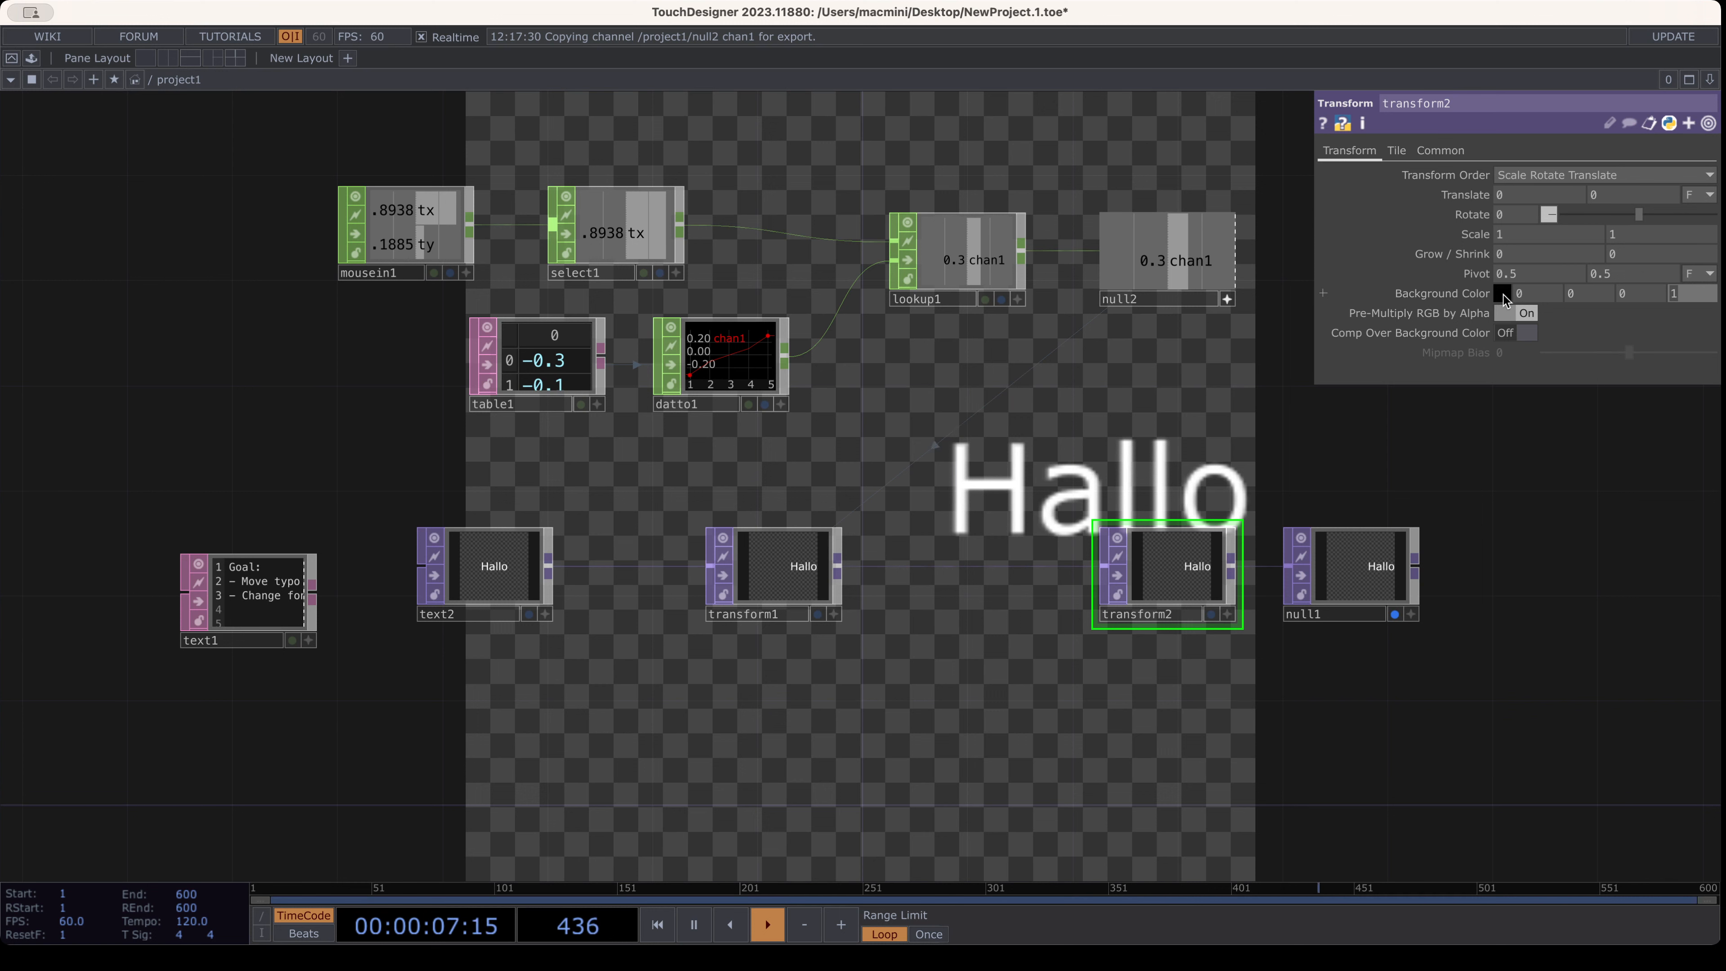
Give transform2 a green background colour of 0, 0.5, 0.3627 with alpha 1 and enable Comp Over Background Color
click(1544, 246)
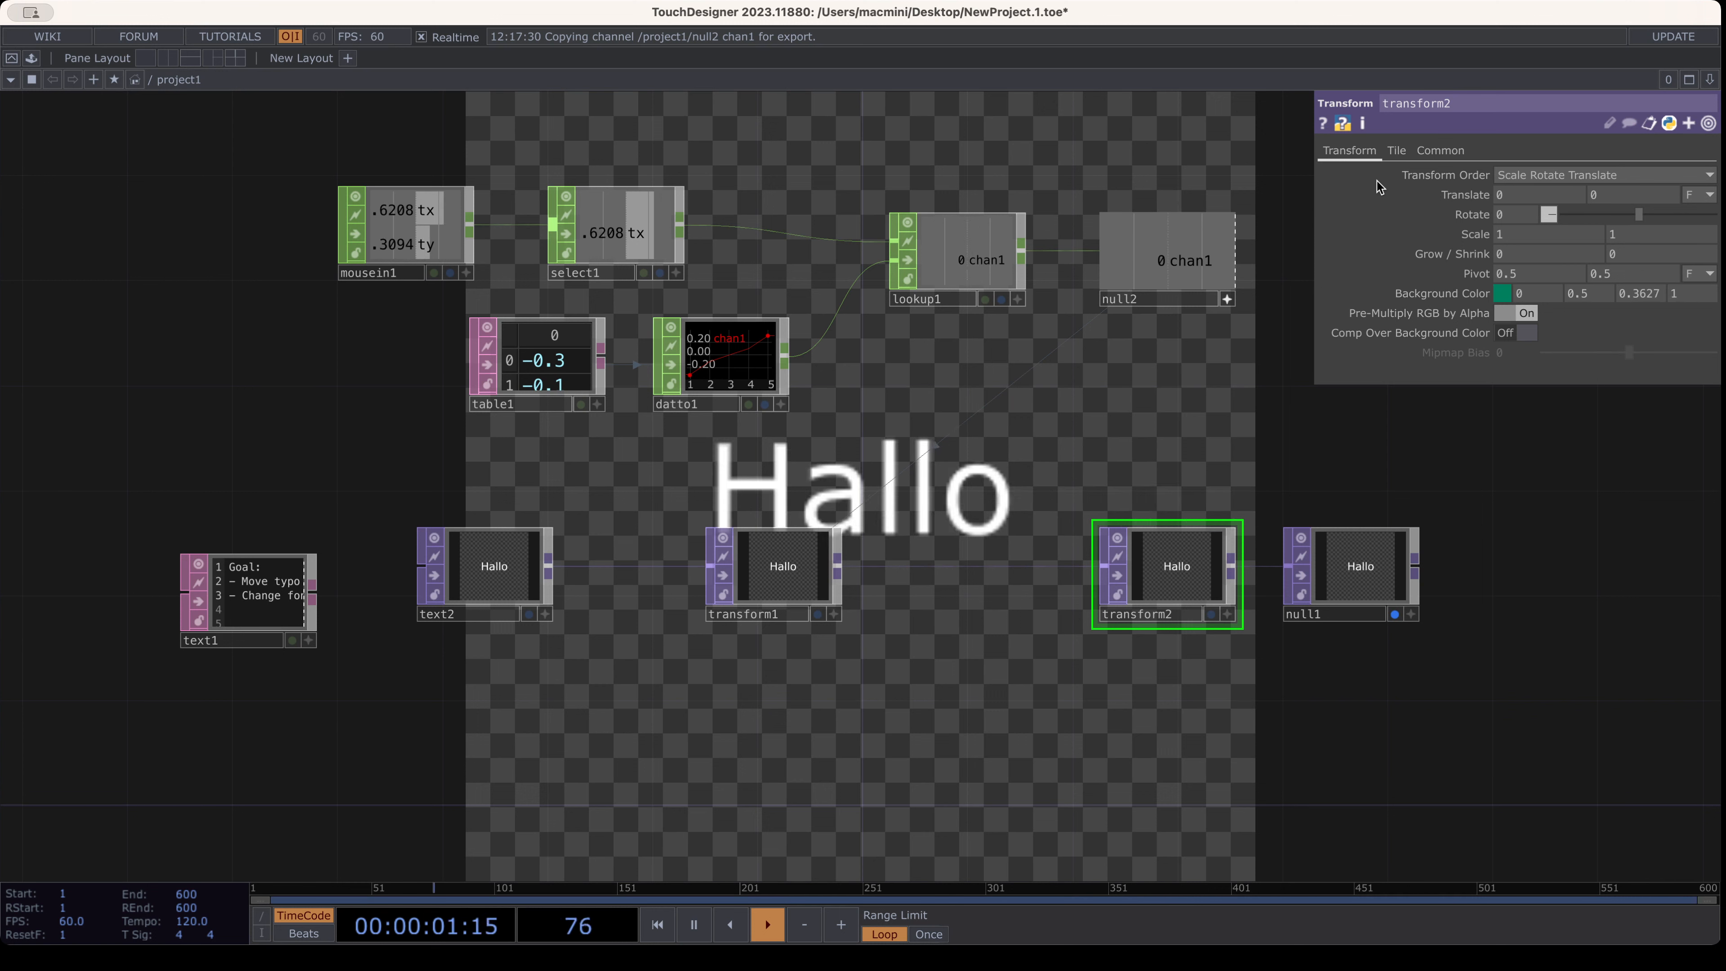
click(1527, 333)
Clear the expression on transform1's Translate X and enter op('null2')['chan1'] for Translate Y instead
scroll(1136, 482, right, 5)
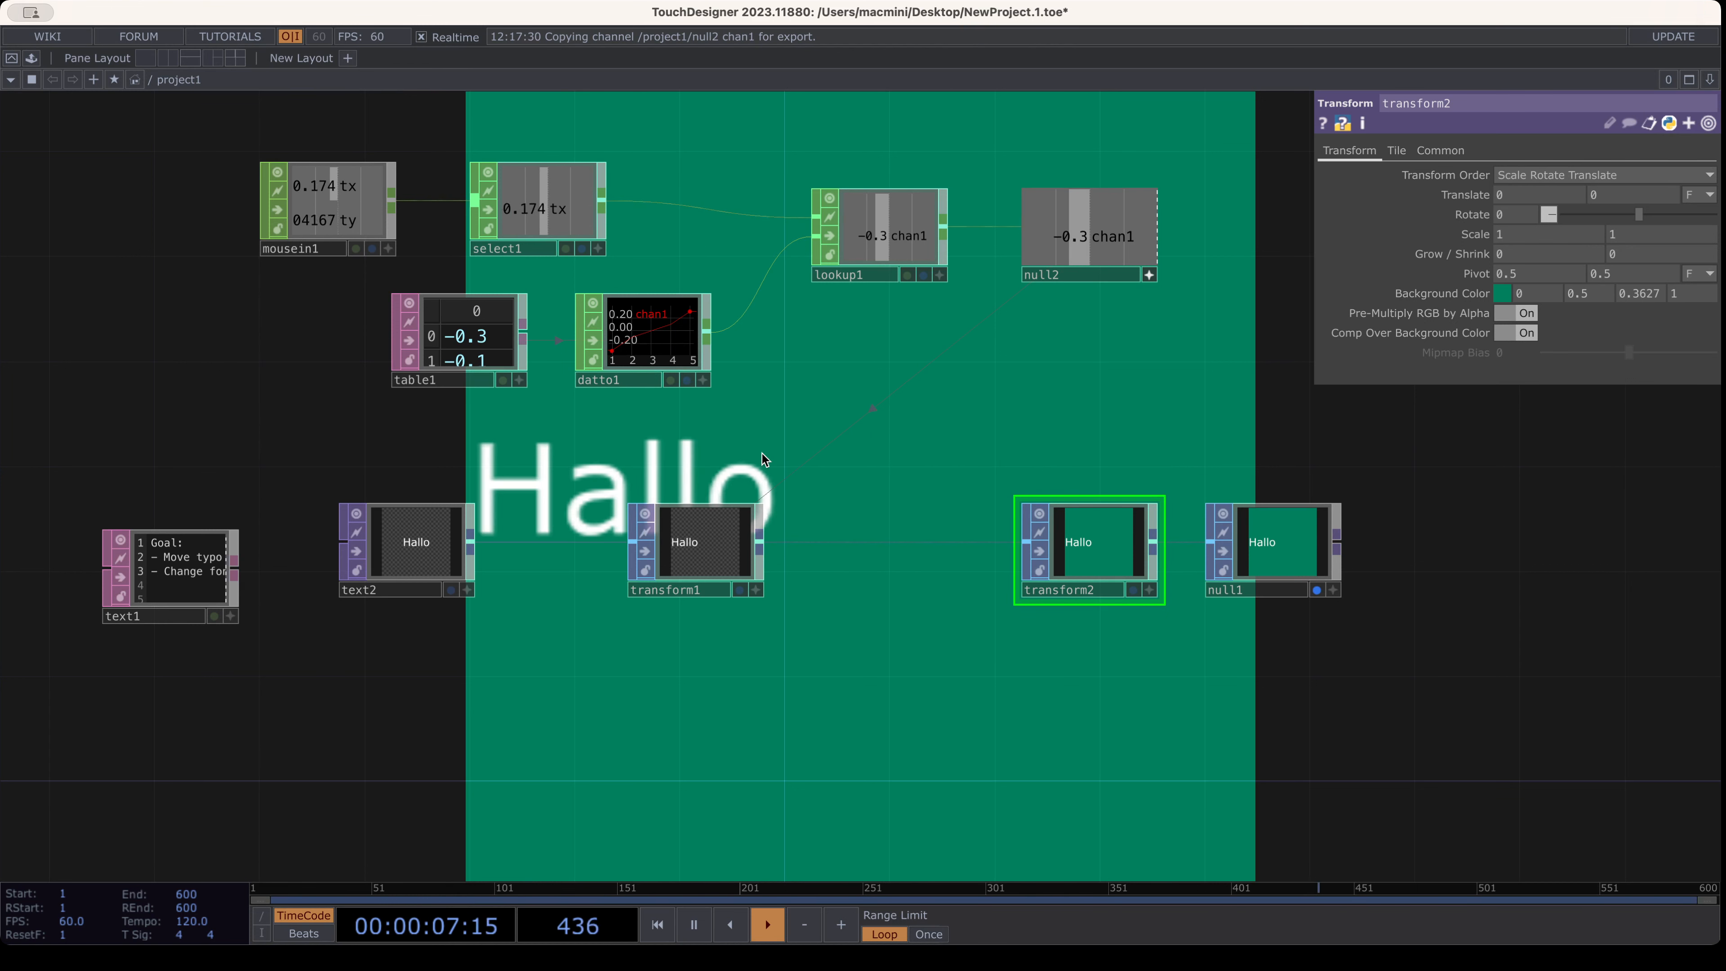
click(690, 544)
drag(999, 424, 843, 359)
click(1548, 194)
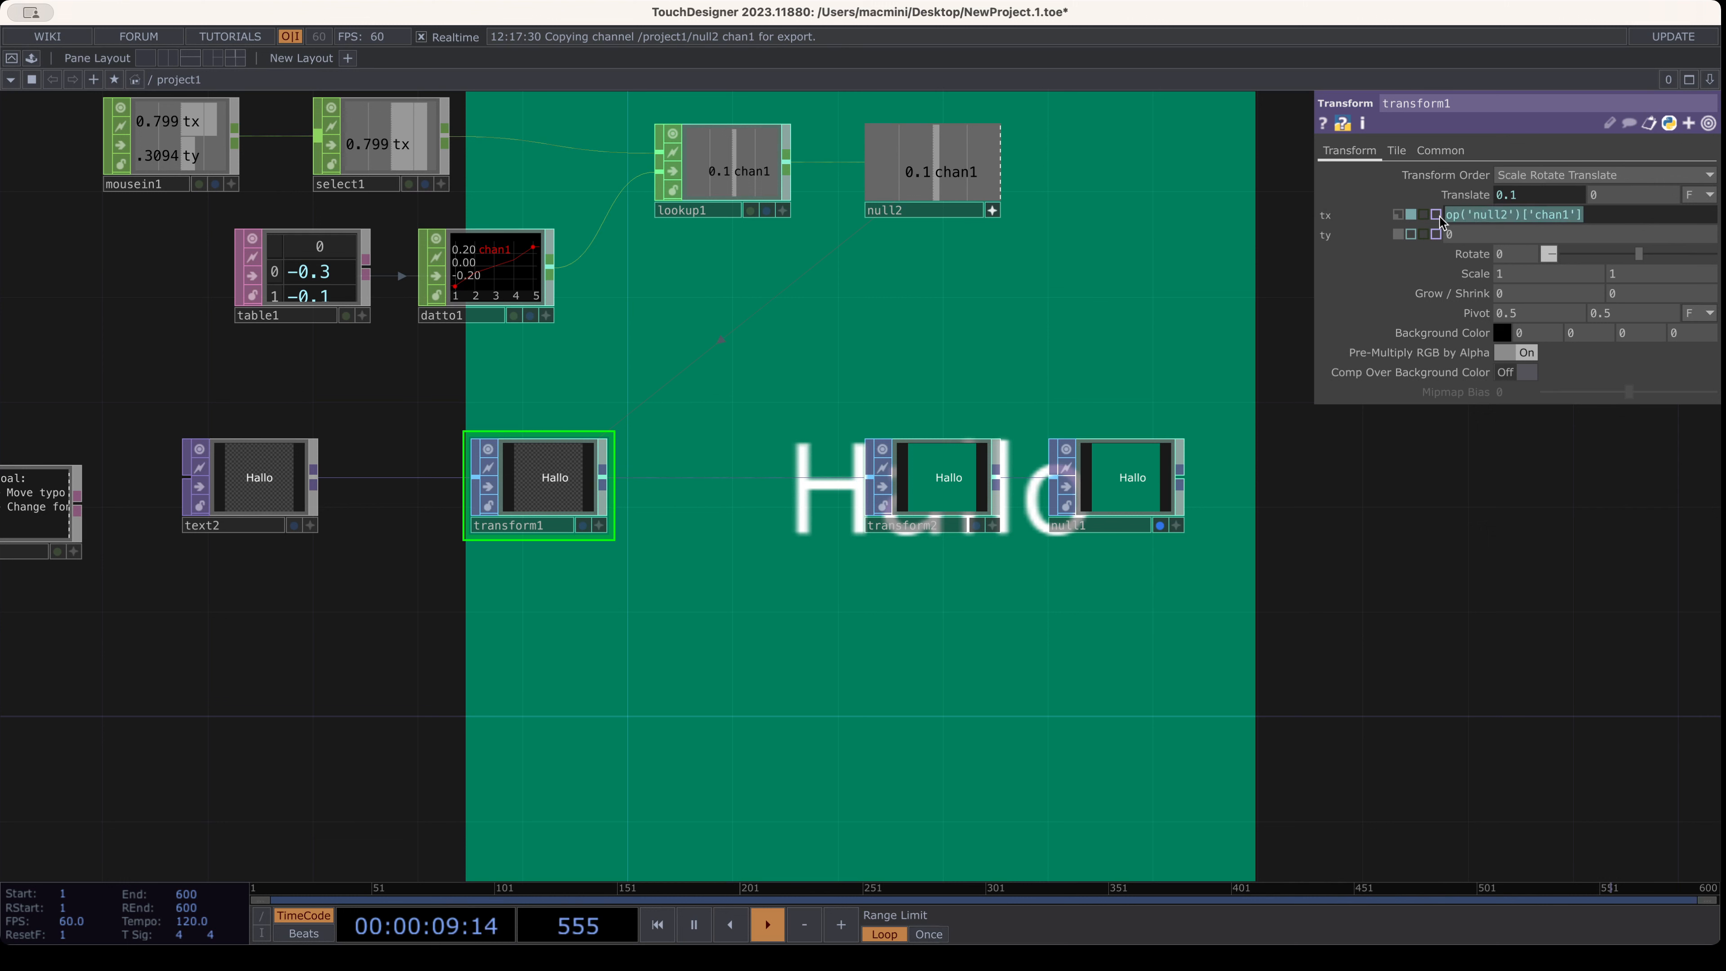
mouse_move(1560, 216)
key(BackSpace)
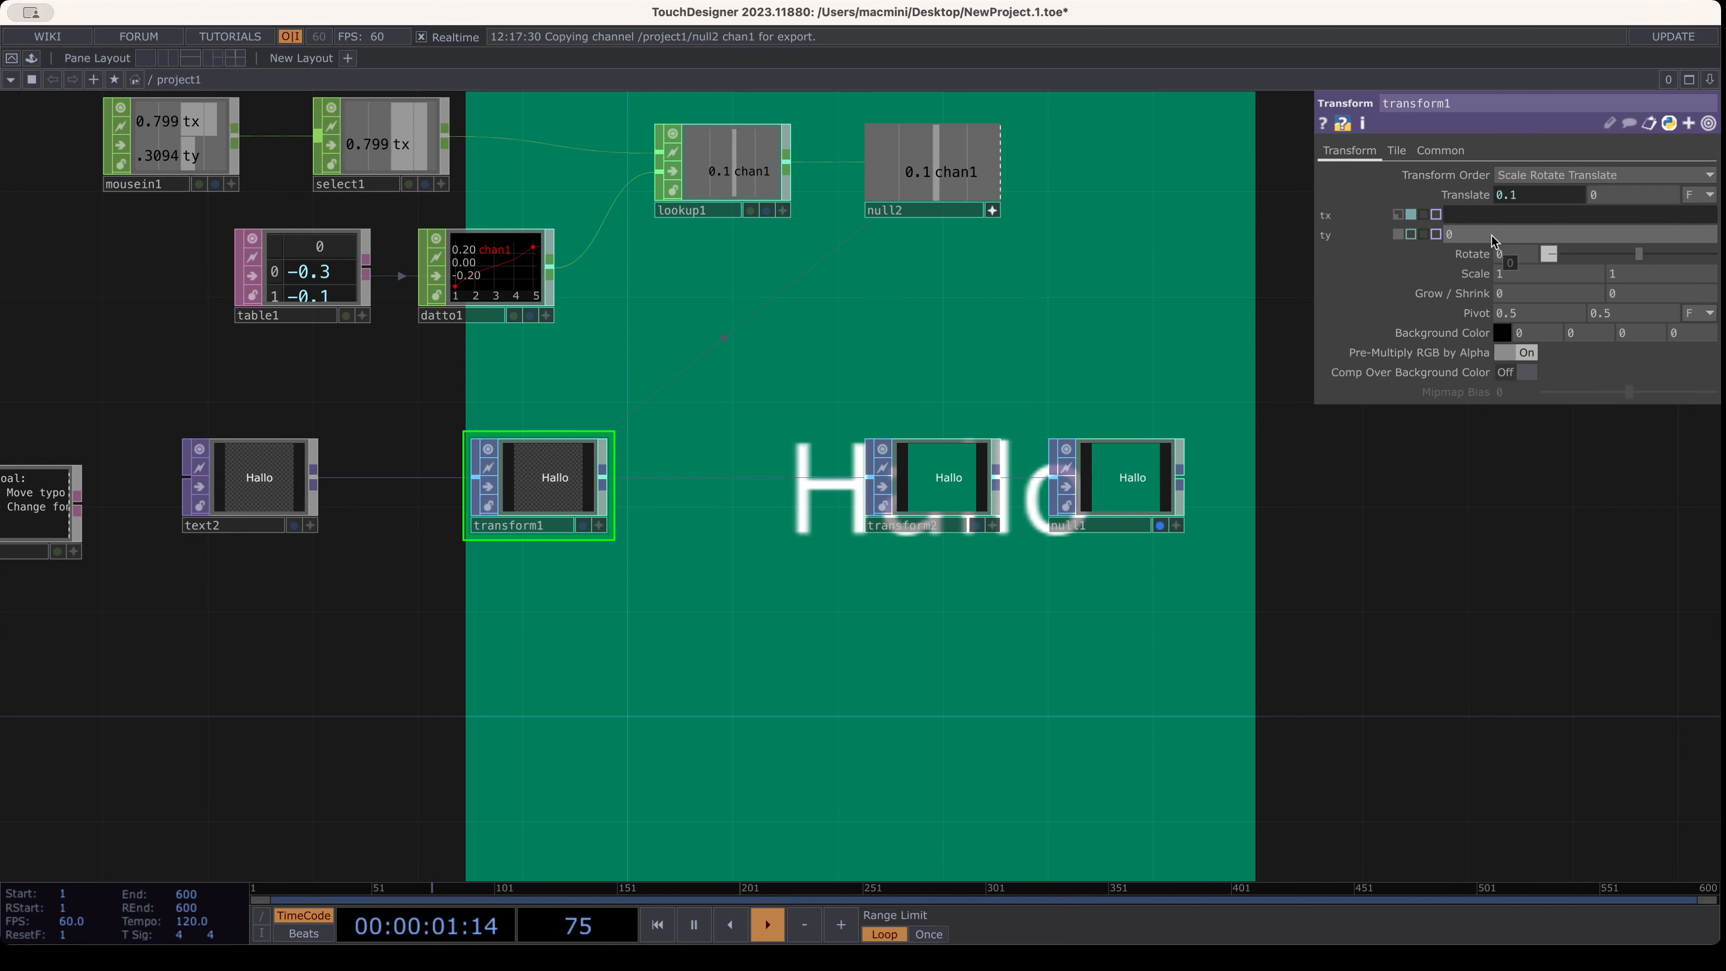
click(1548, 239)
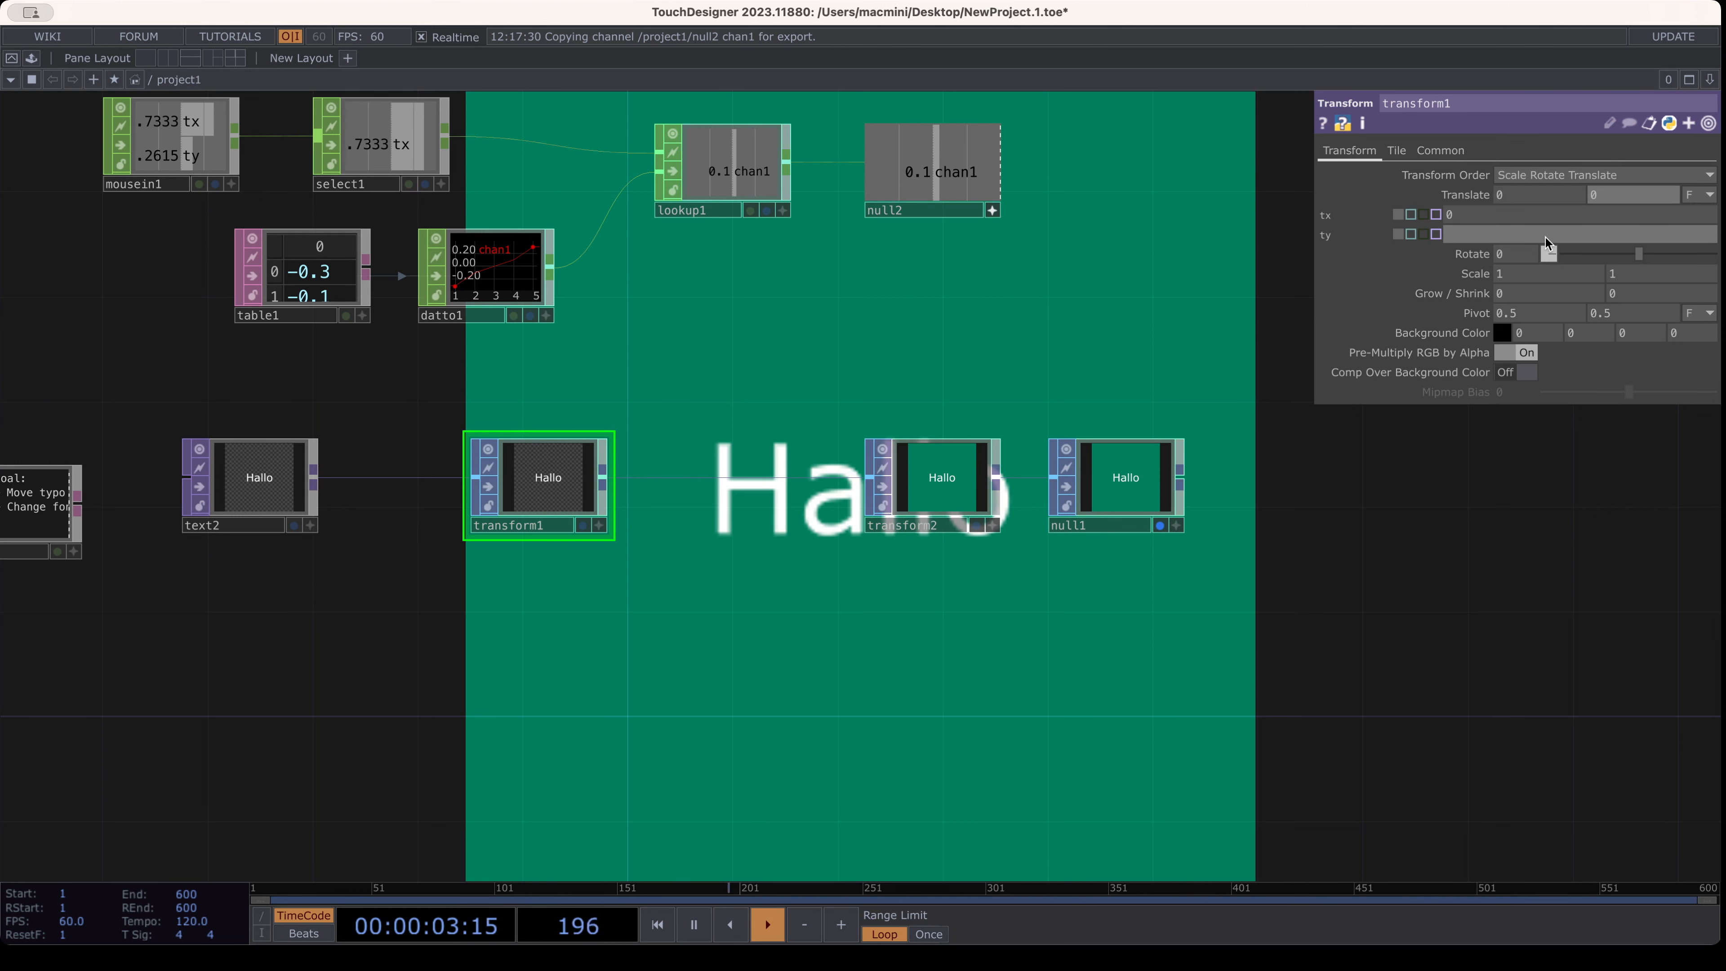
text(op('null2')['chan1'])
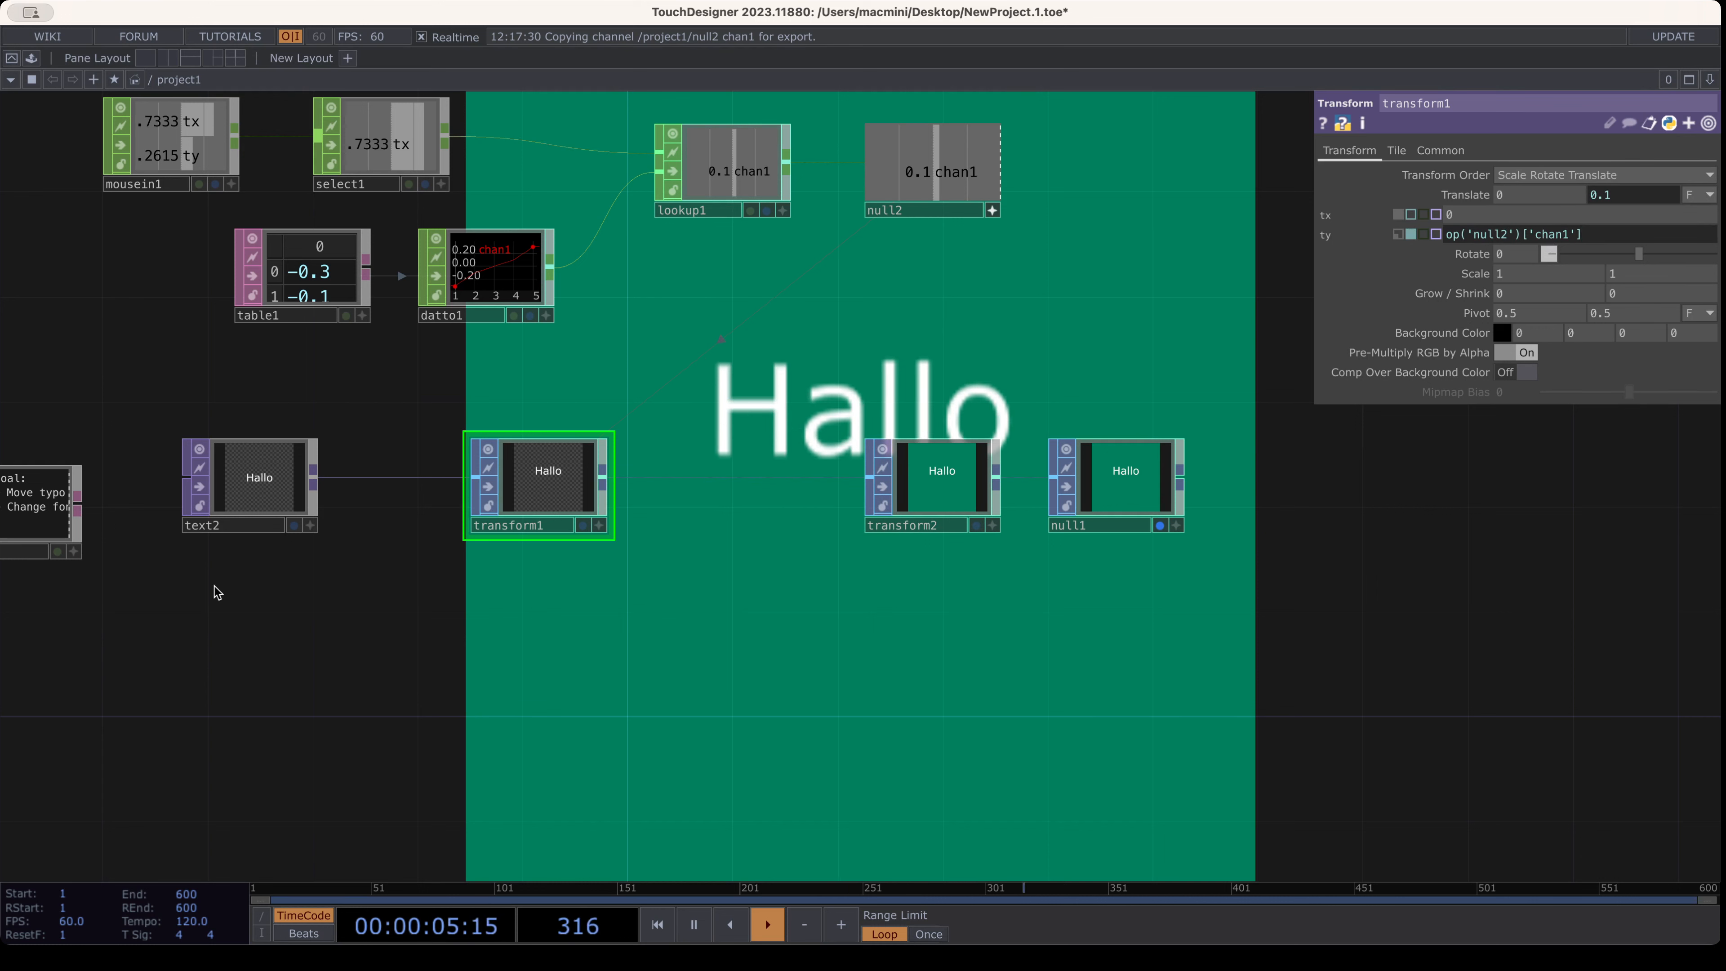
key(Return)
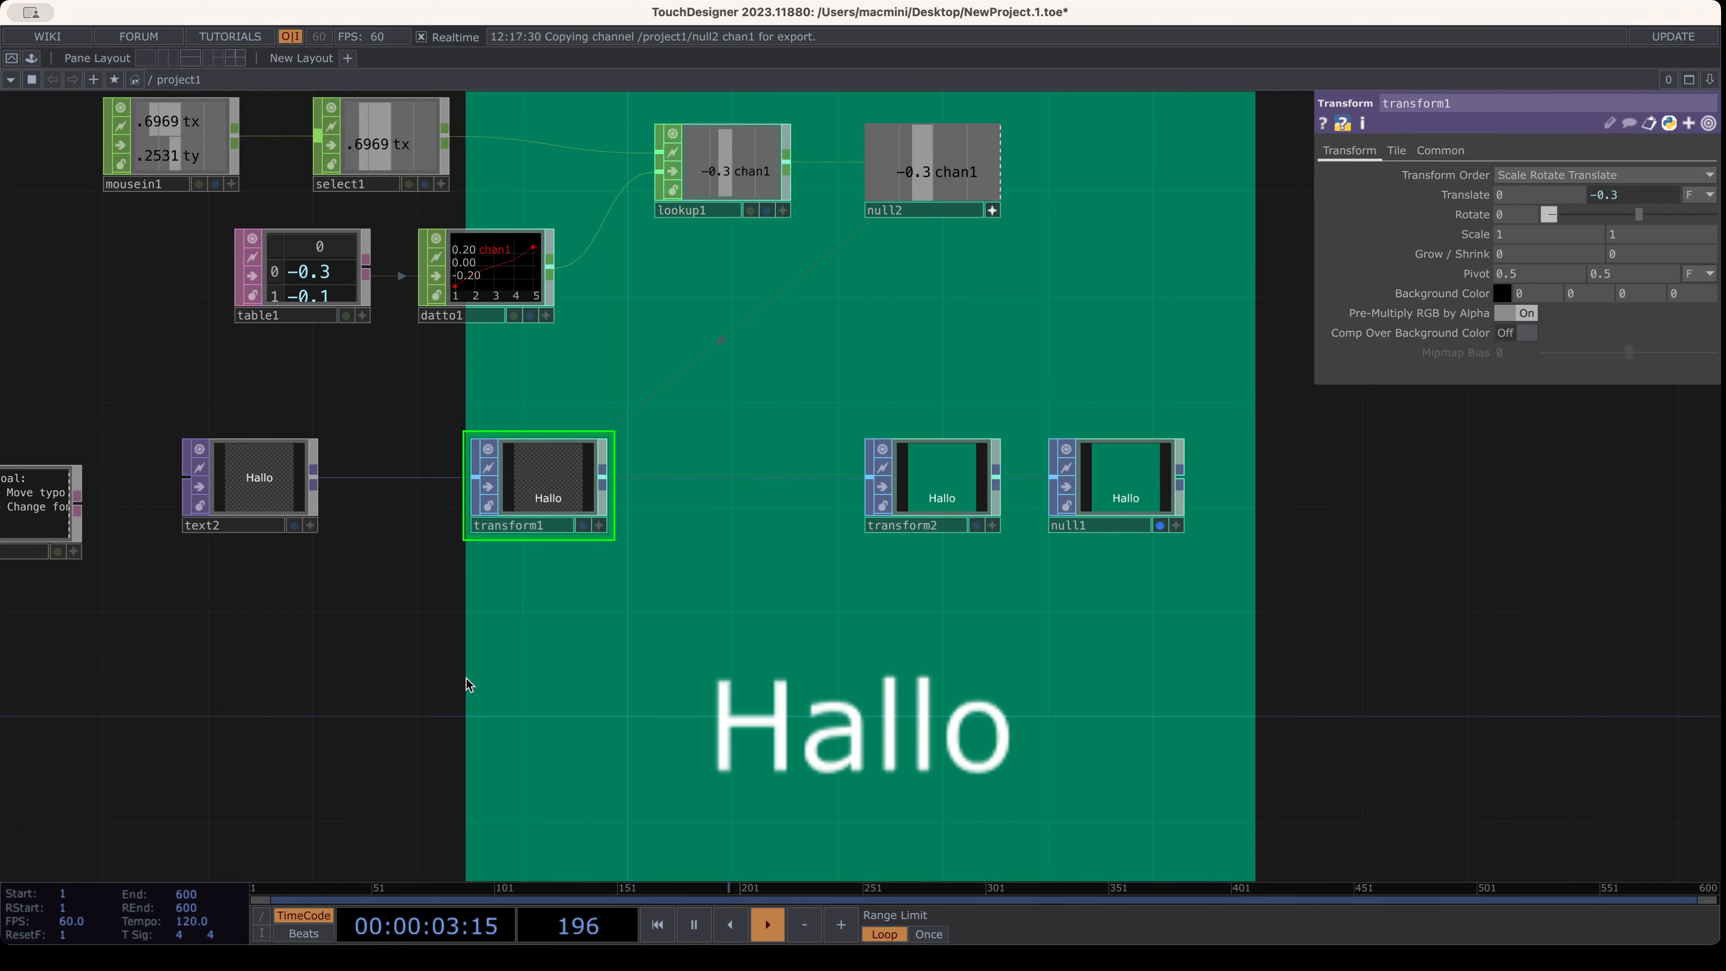
Examine select1's Channel Names setting and how mousein1, table1 and datto1 feed the lookup and move the text vertically
drag(739, 390, 885, 514)
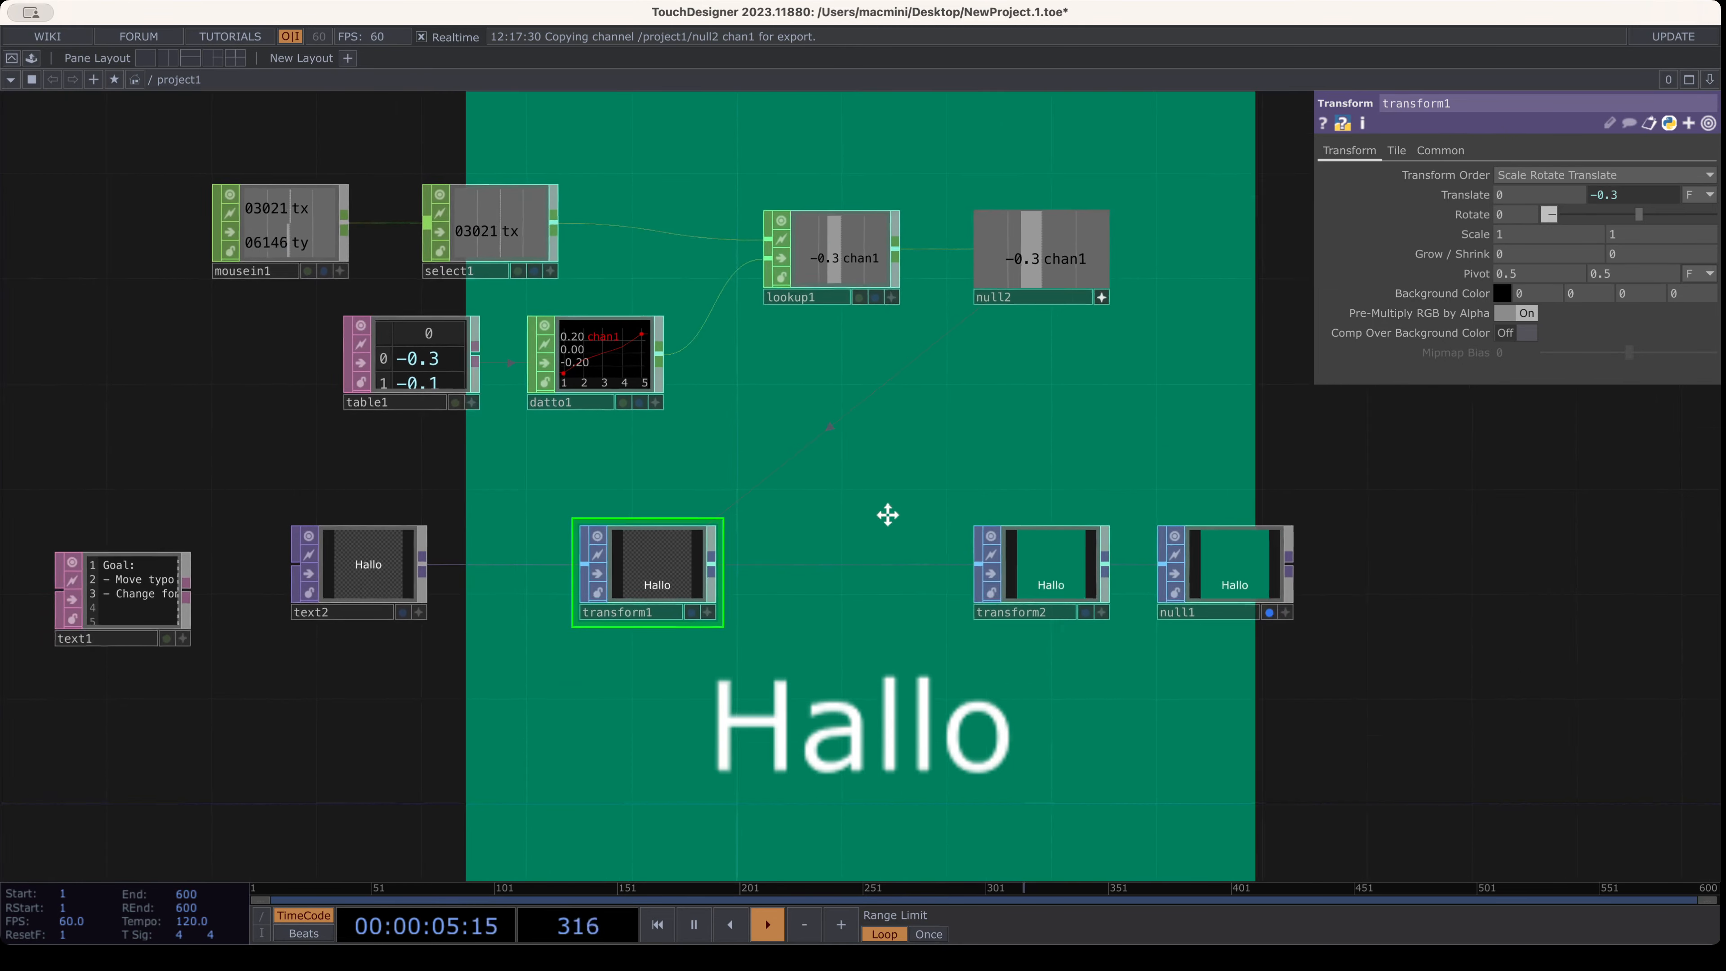
drag(649, 296, 757, 302)
drag(754, 207, 776, 219)
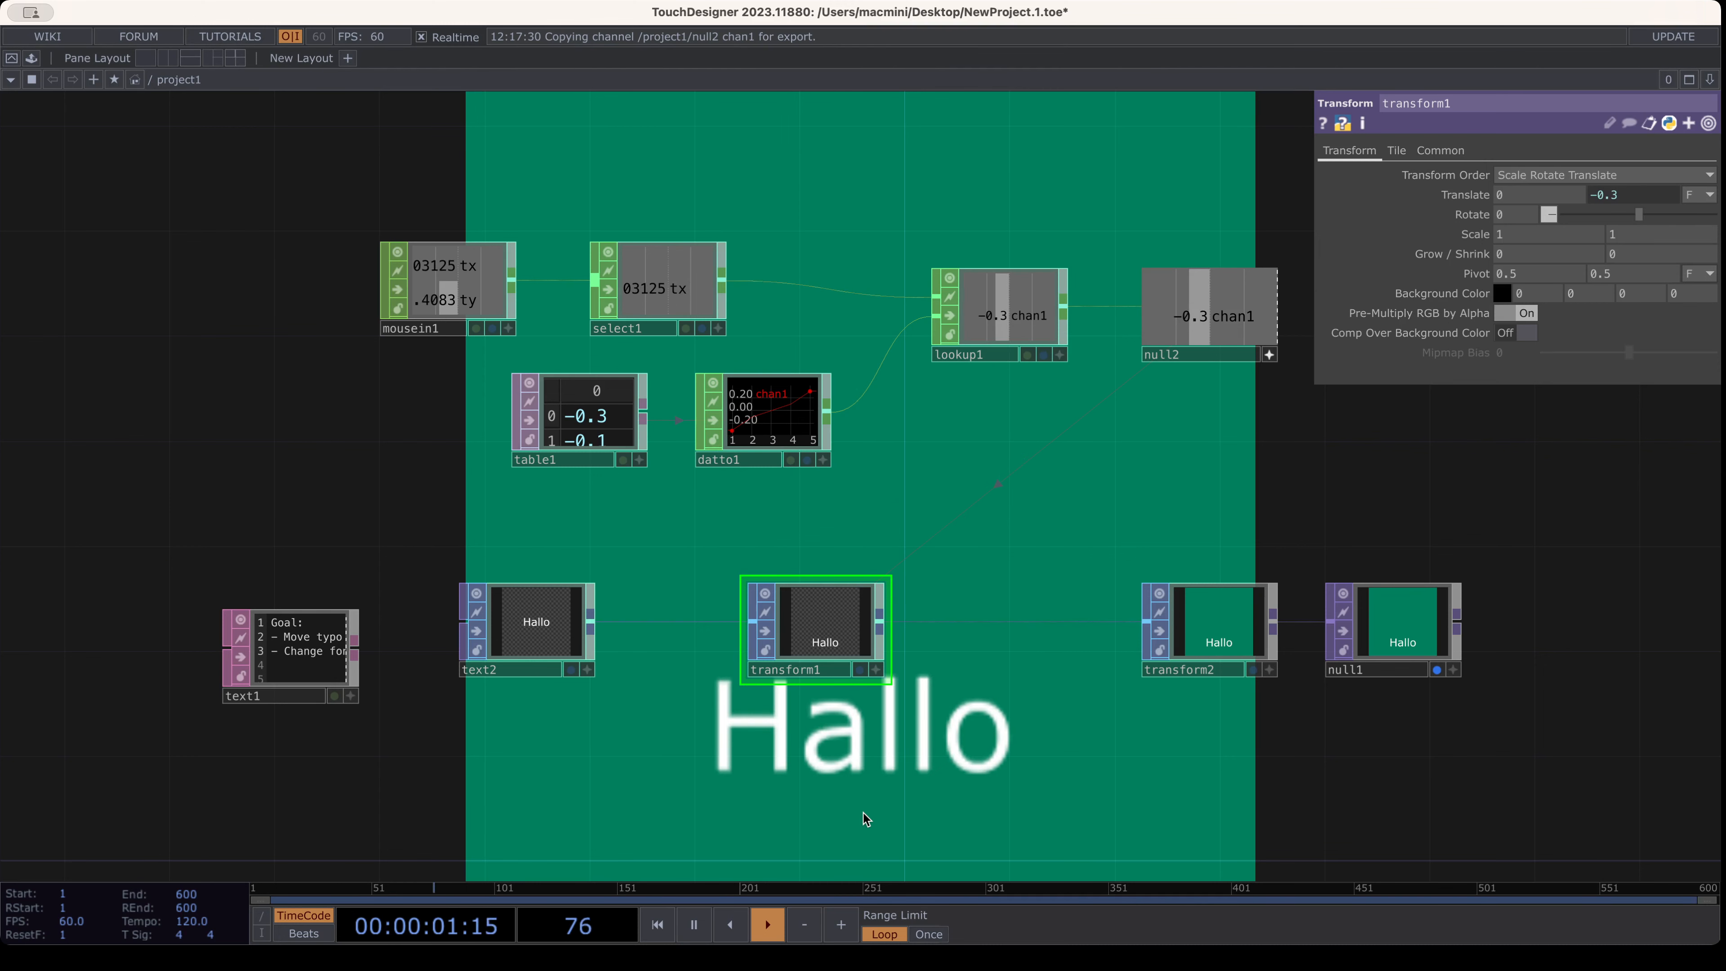
click(639, 289)
drag(931, 220, 810, 233)
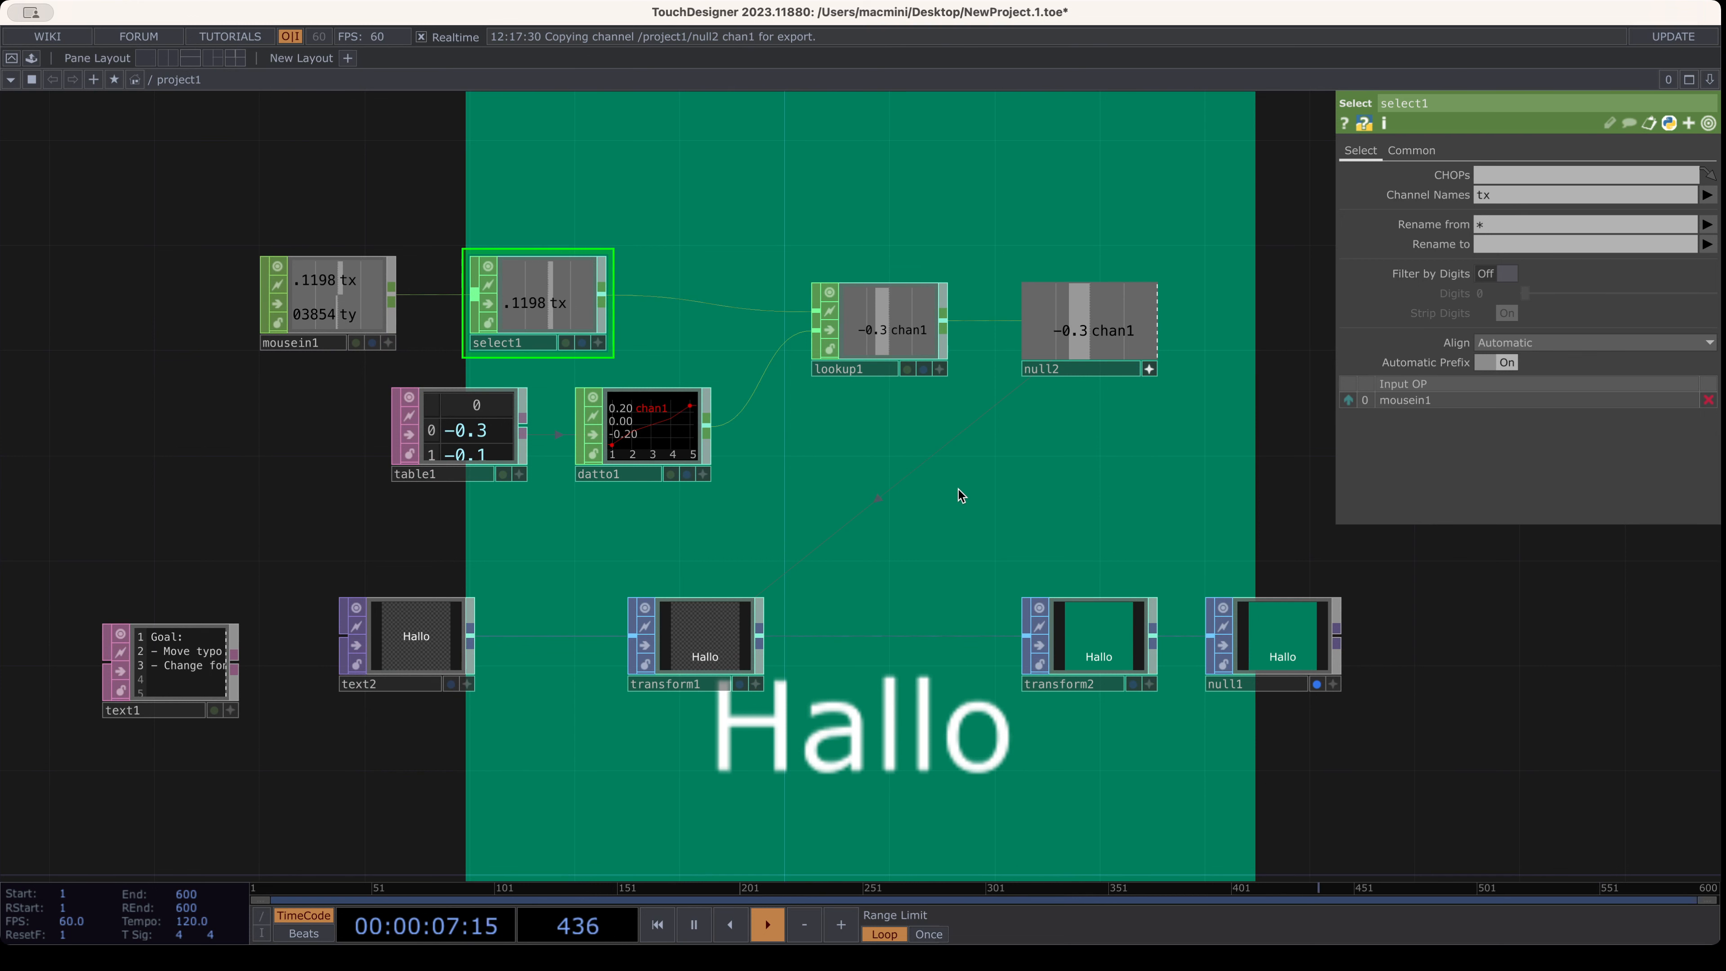
click(1500, 198)
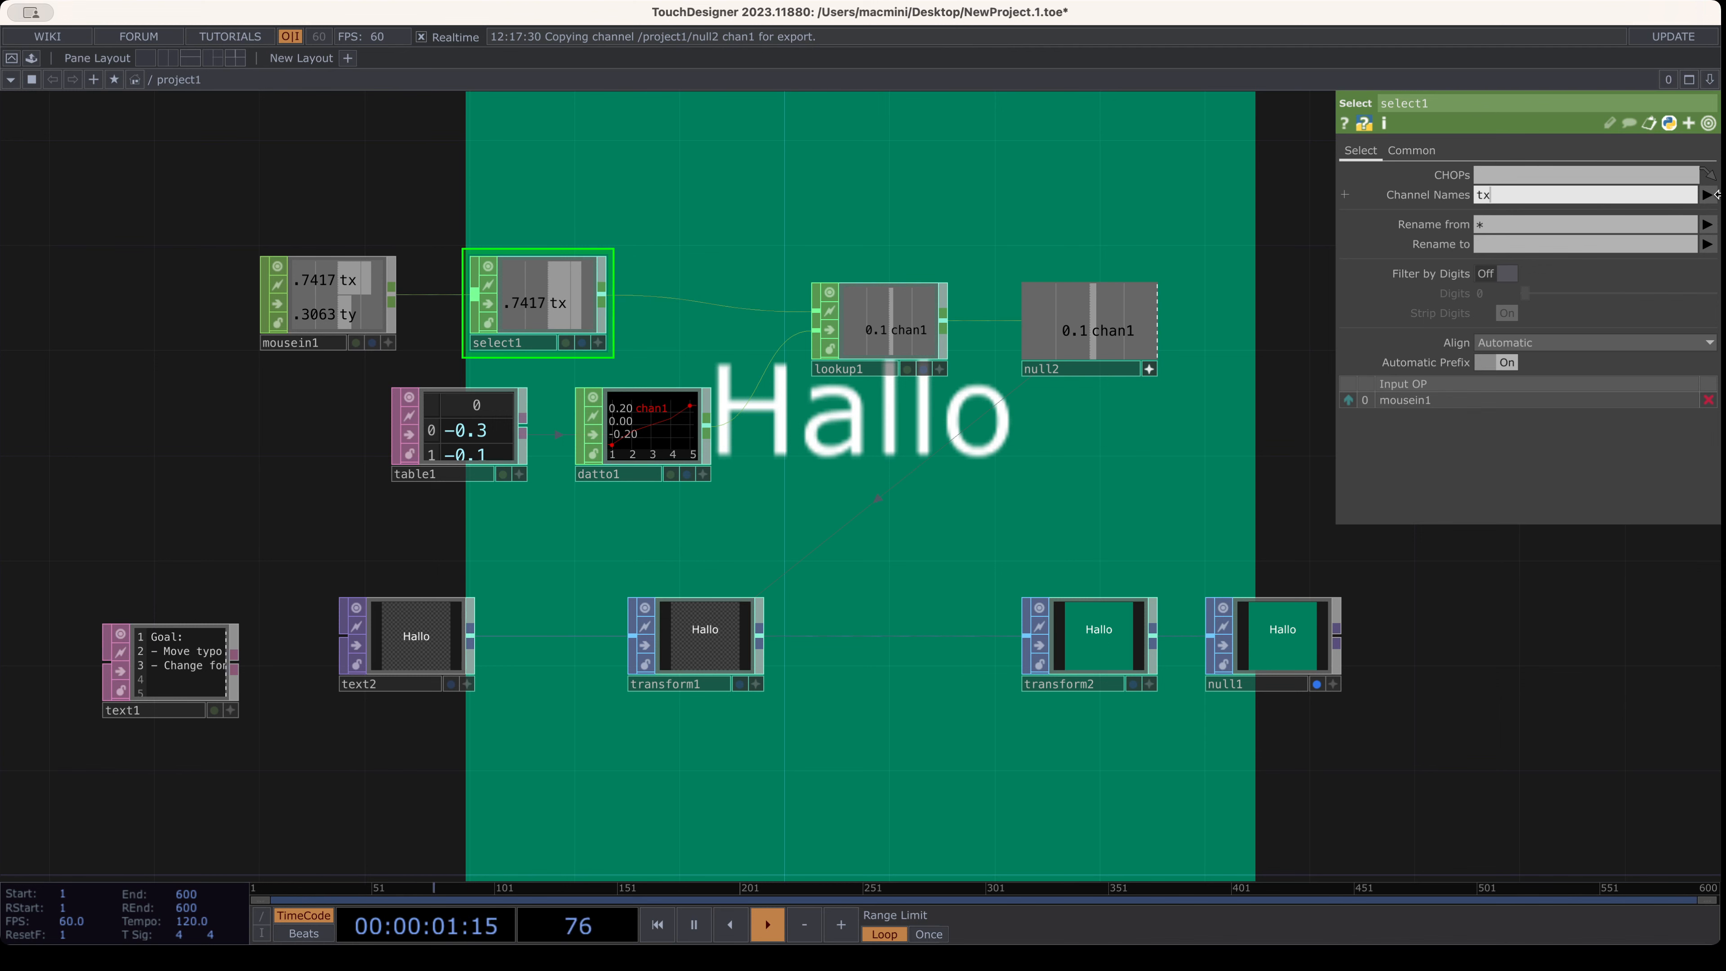
click(812, 559)
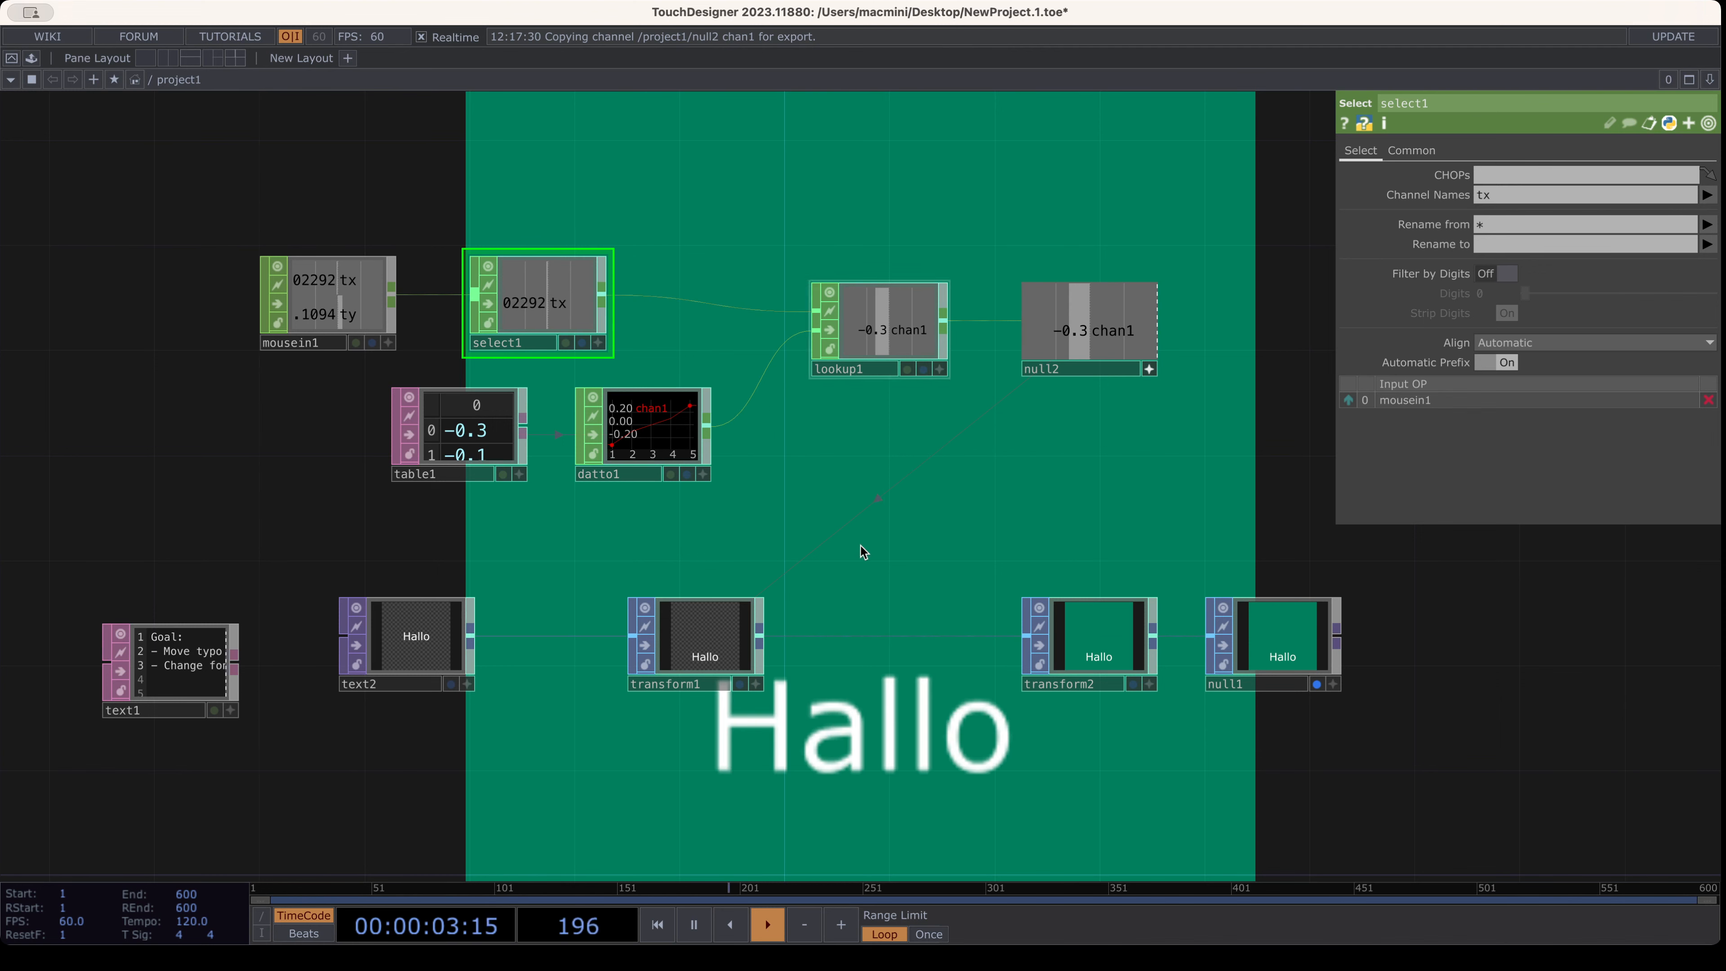
scroll(346, 317, up, 1)
scroll(345, 317, up, 4)
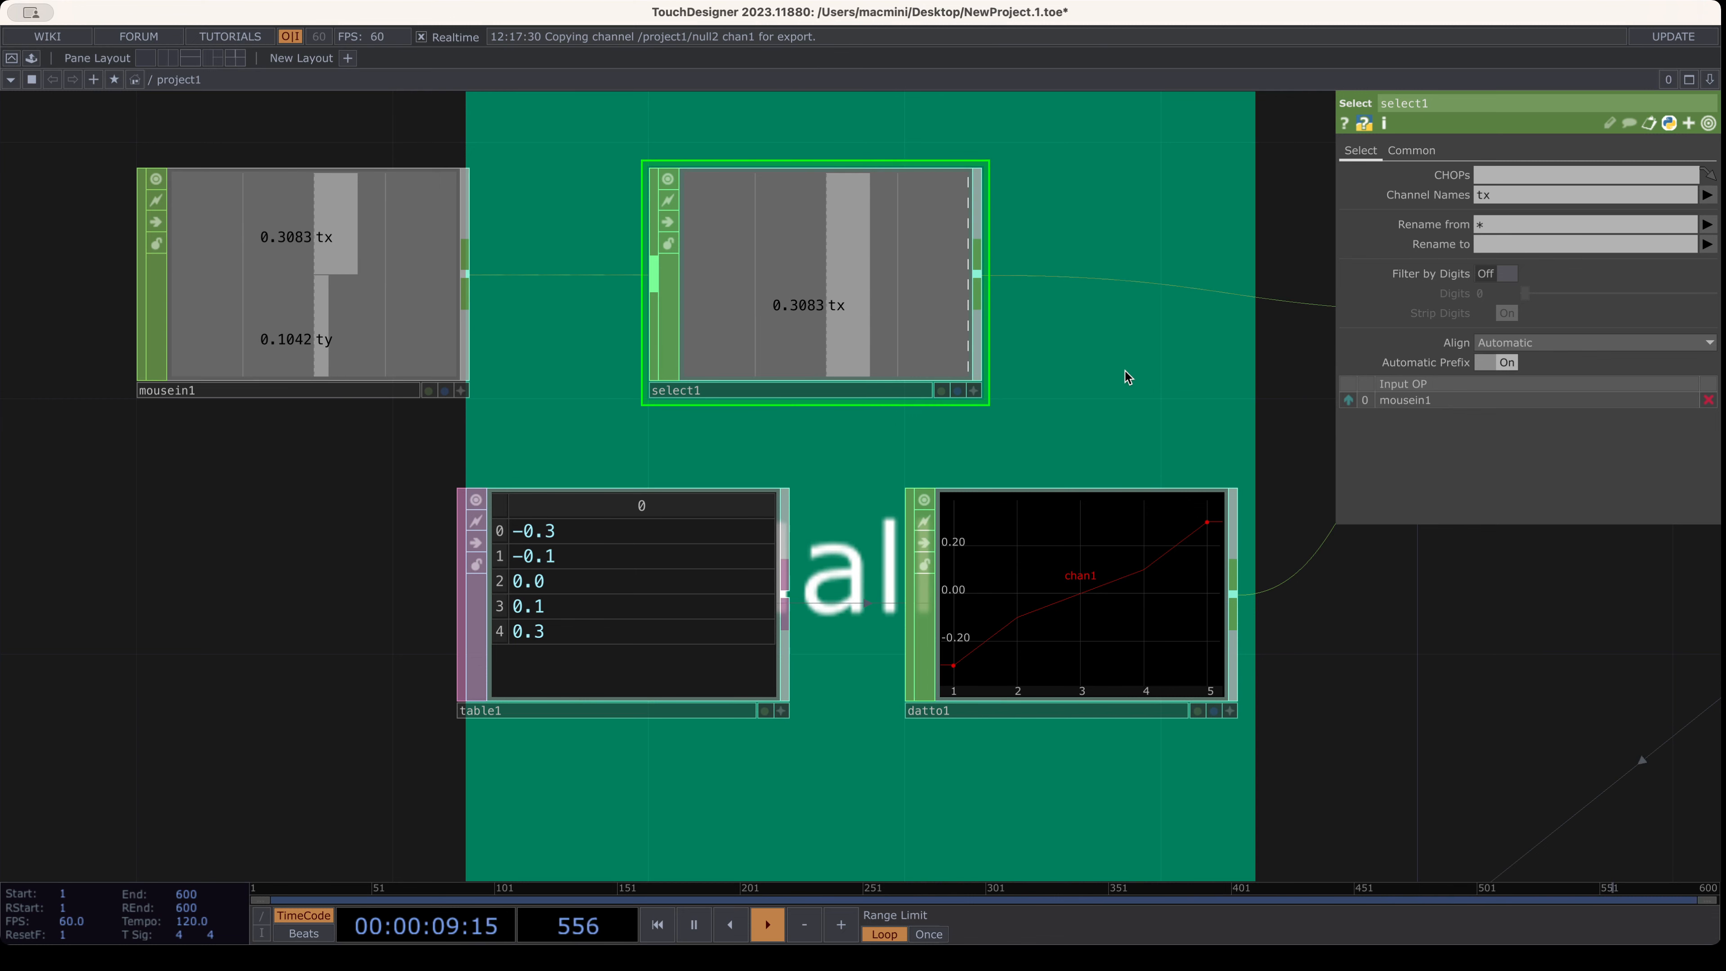
drag(1125, 372, 923, 437)
scroll(912, 342, down, 2)
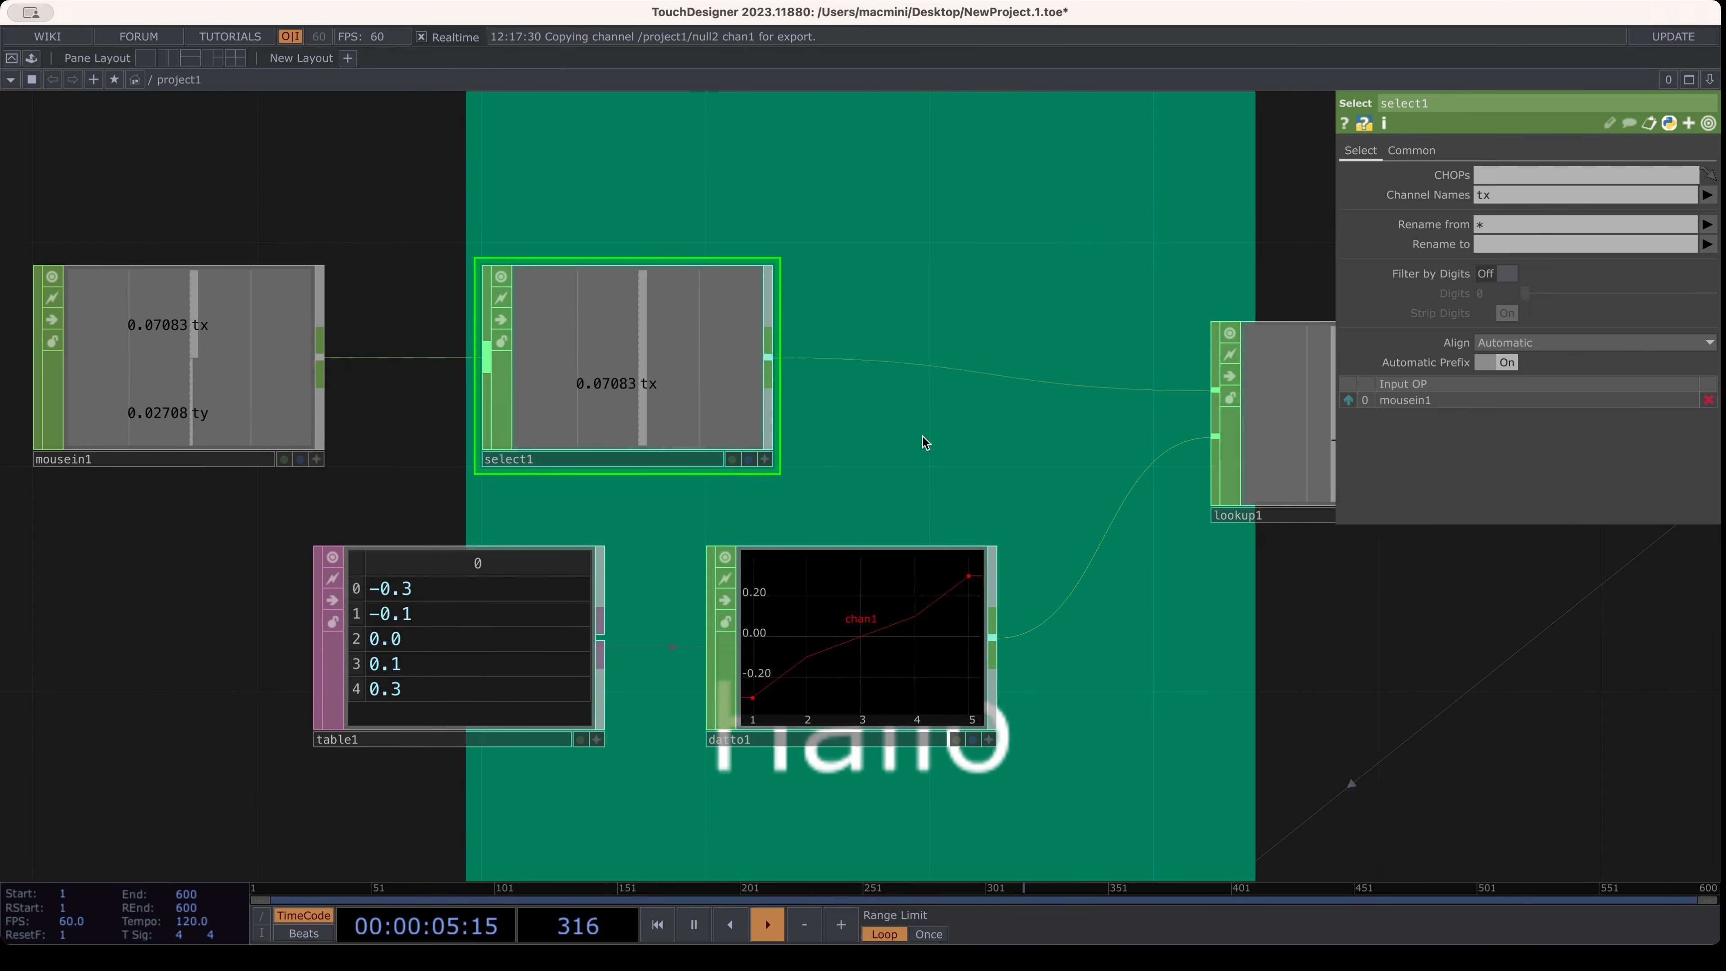
scroll(917, 455, up, 1)
scroll(890, 464, down, 4)
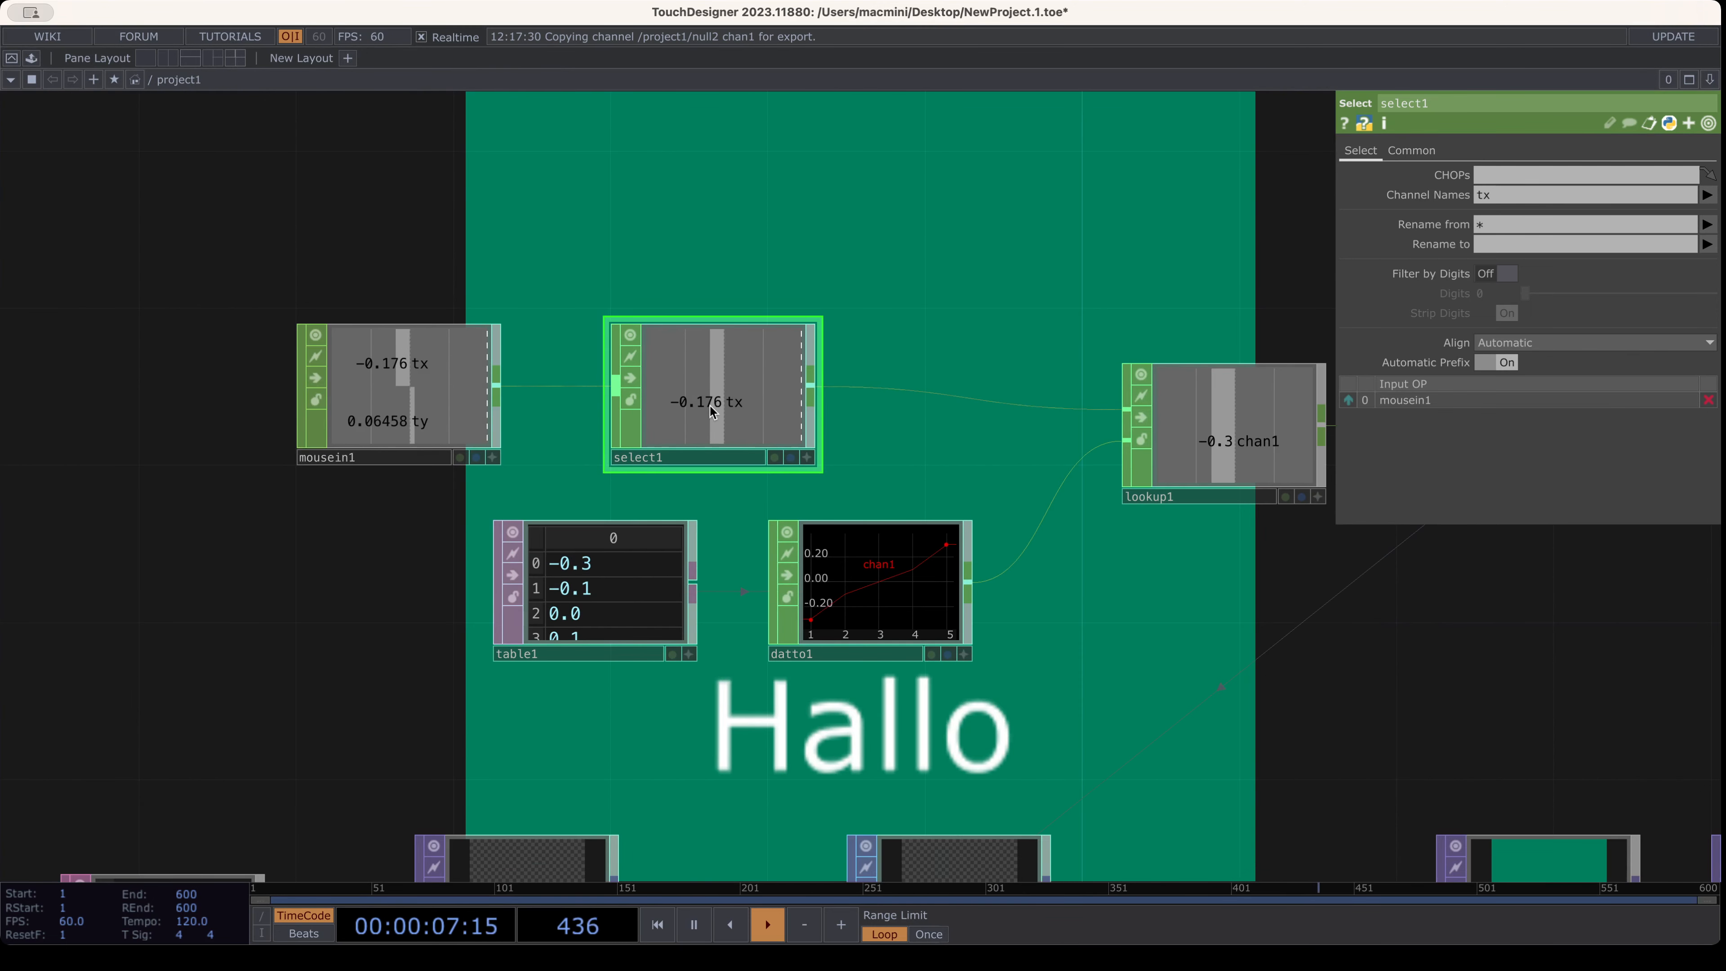
Move mousein1 and select1 further from lookup1 and set select1's Channel Names to ty
drag(416, 412, 259, 413)
drag(740, 391, 622, 391)
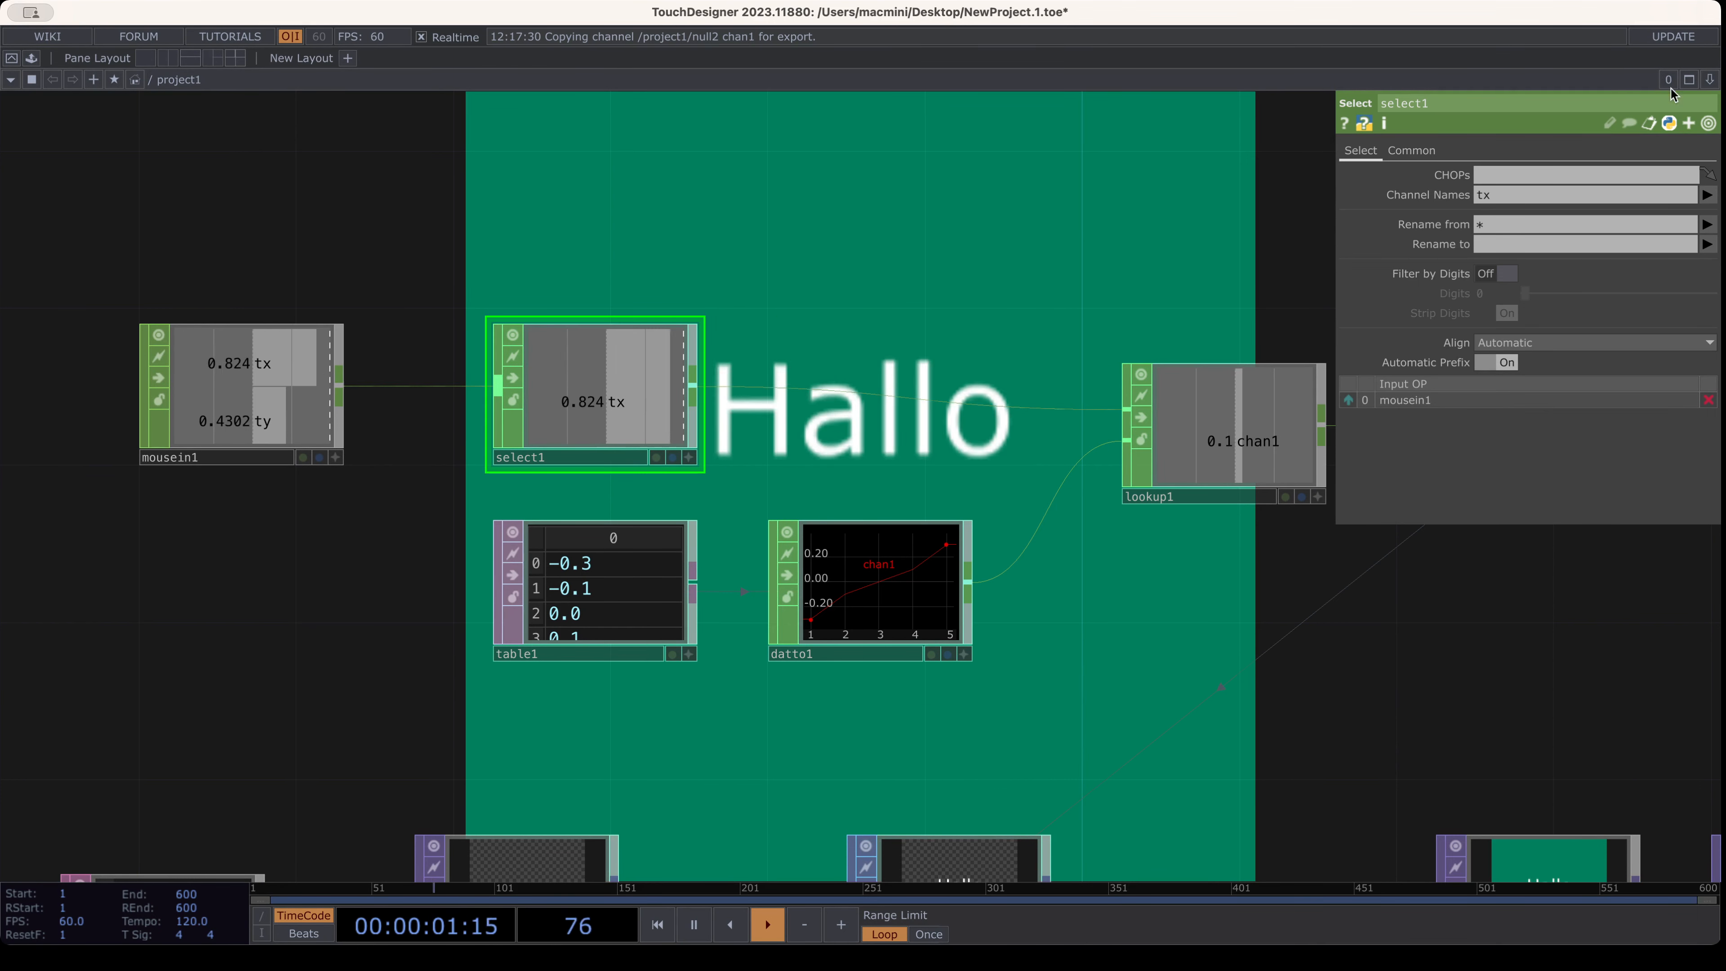
click(1524, 197)
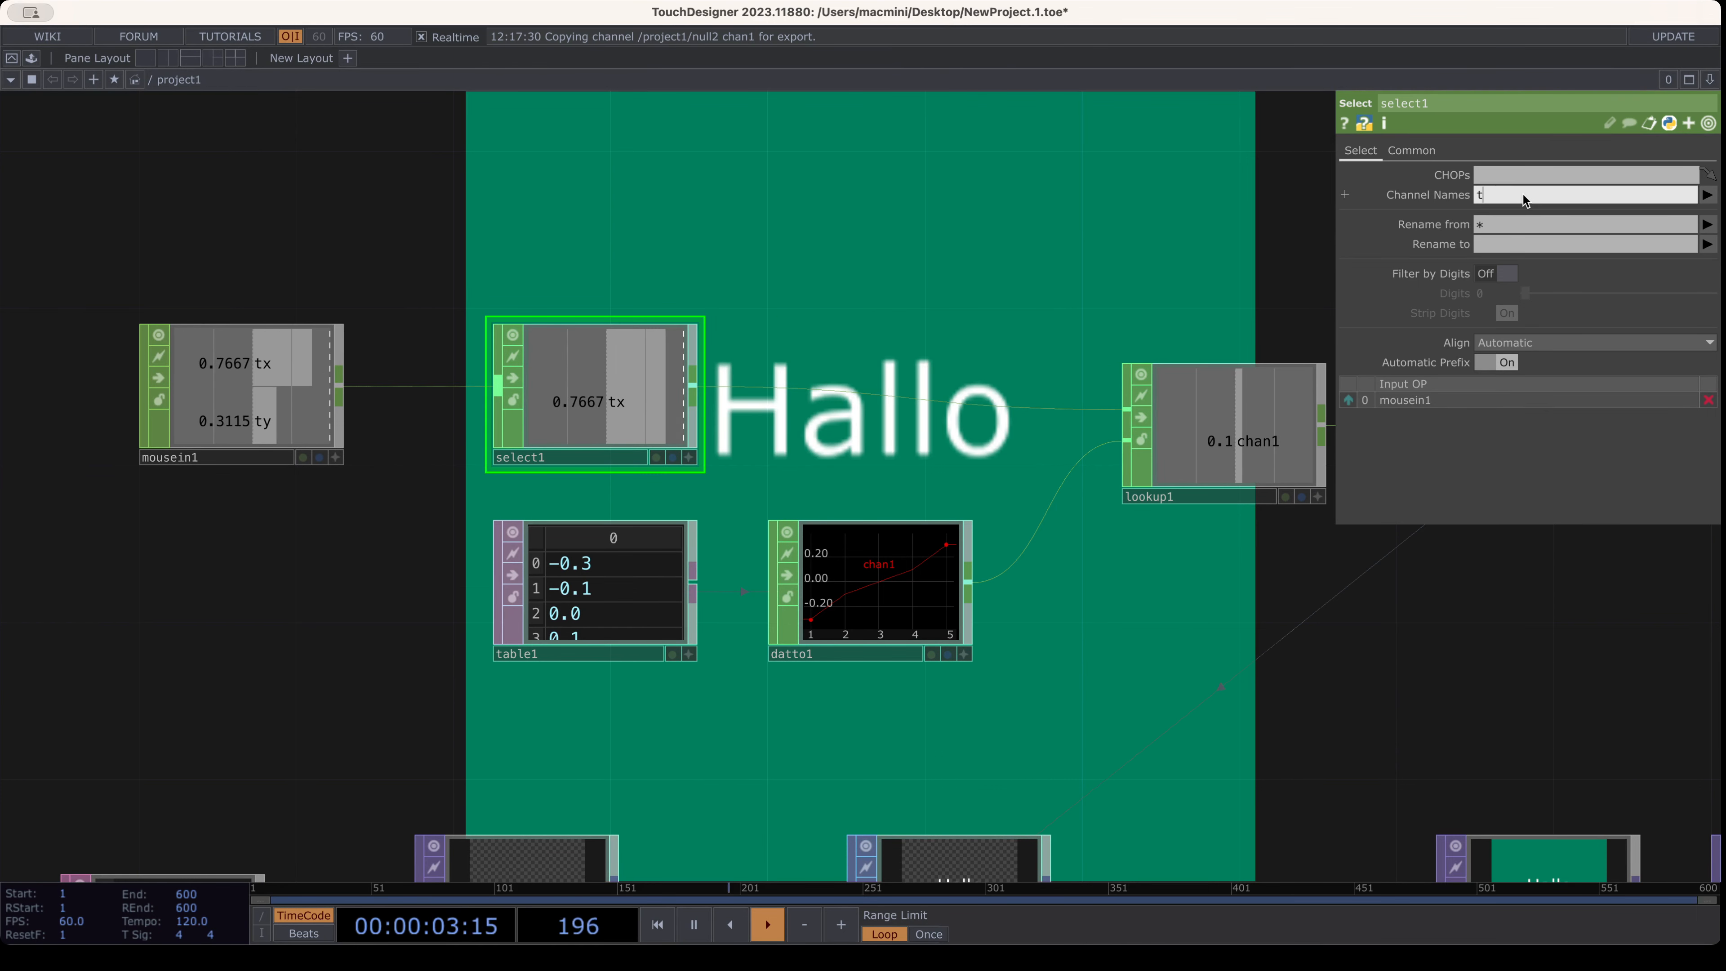
key(Return)
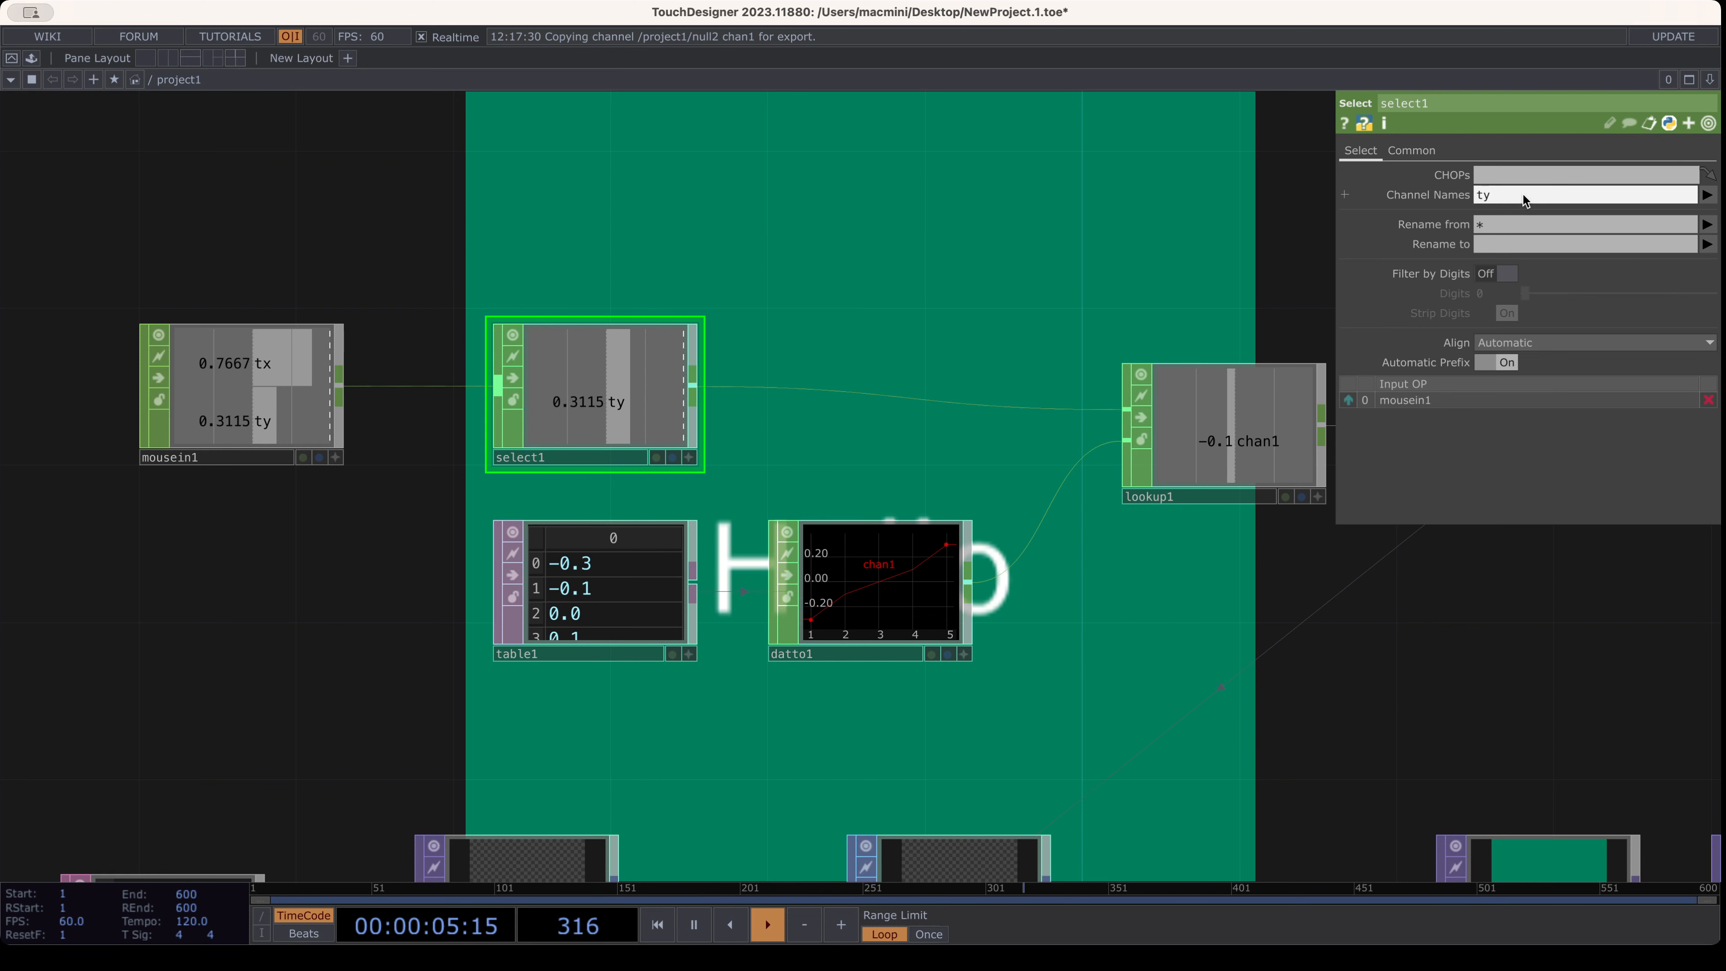
Raise lookup1 level with select1 and set its Index Range to -0.5 and 0.5
drag(1032, 304, 899, 544)
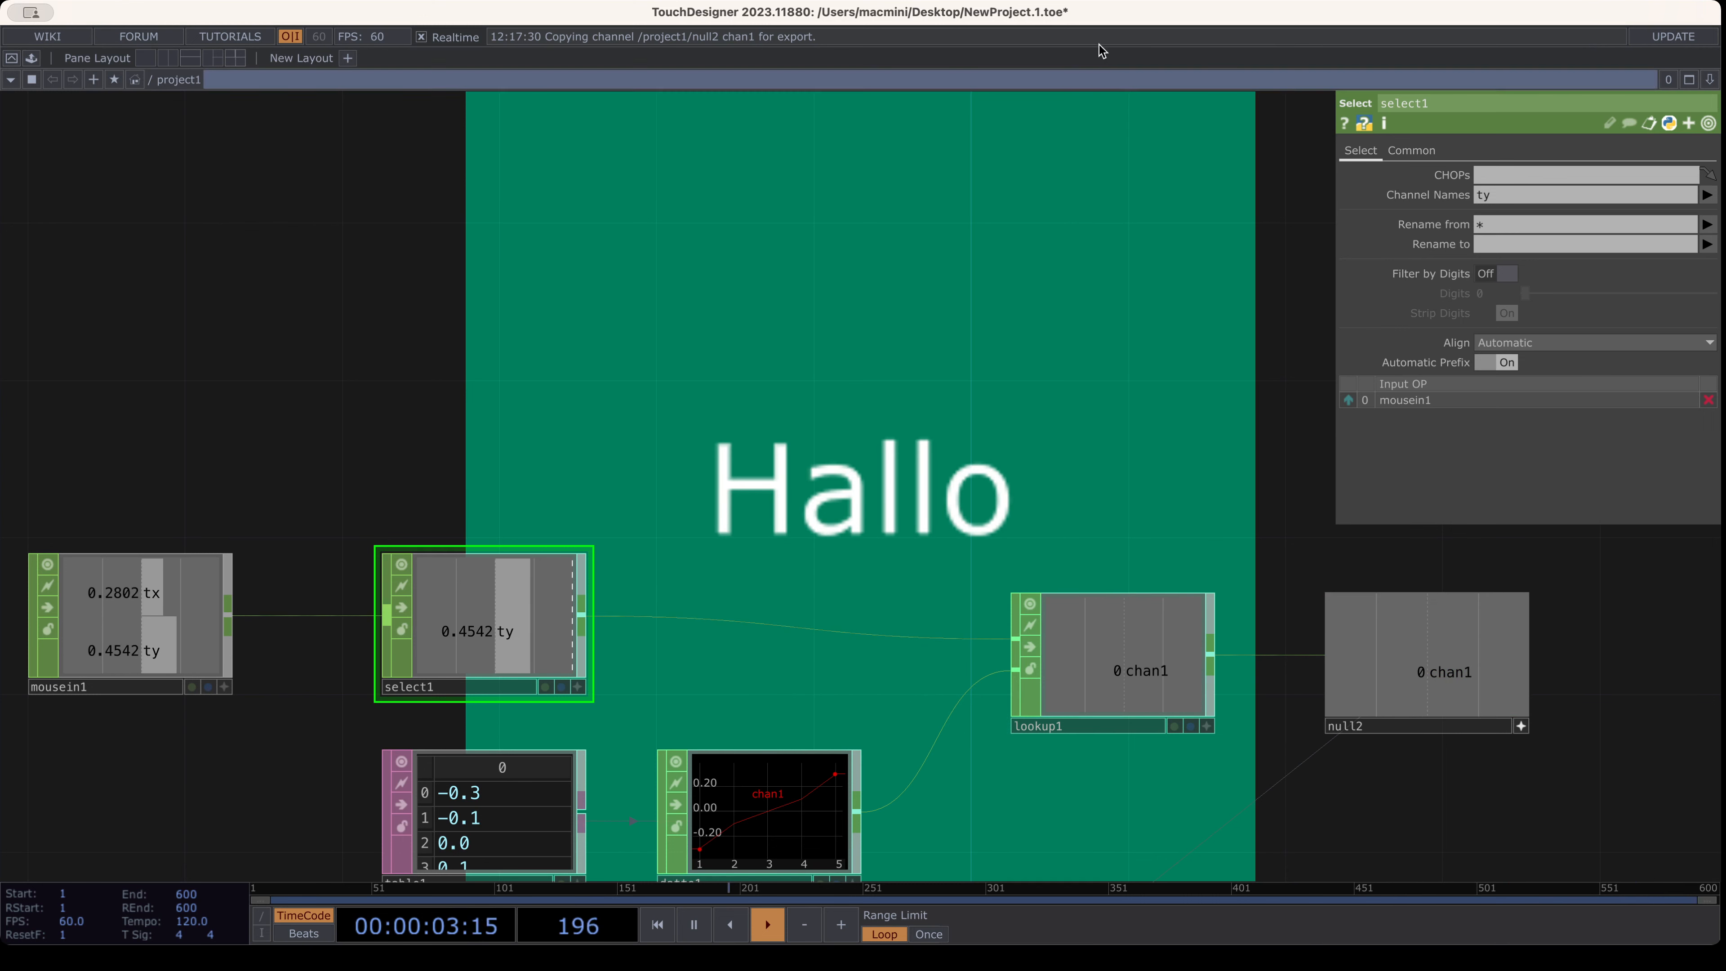
drag(913, 212, 977, 146)
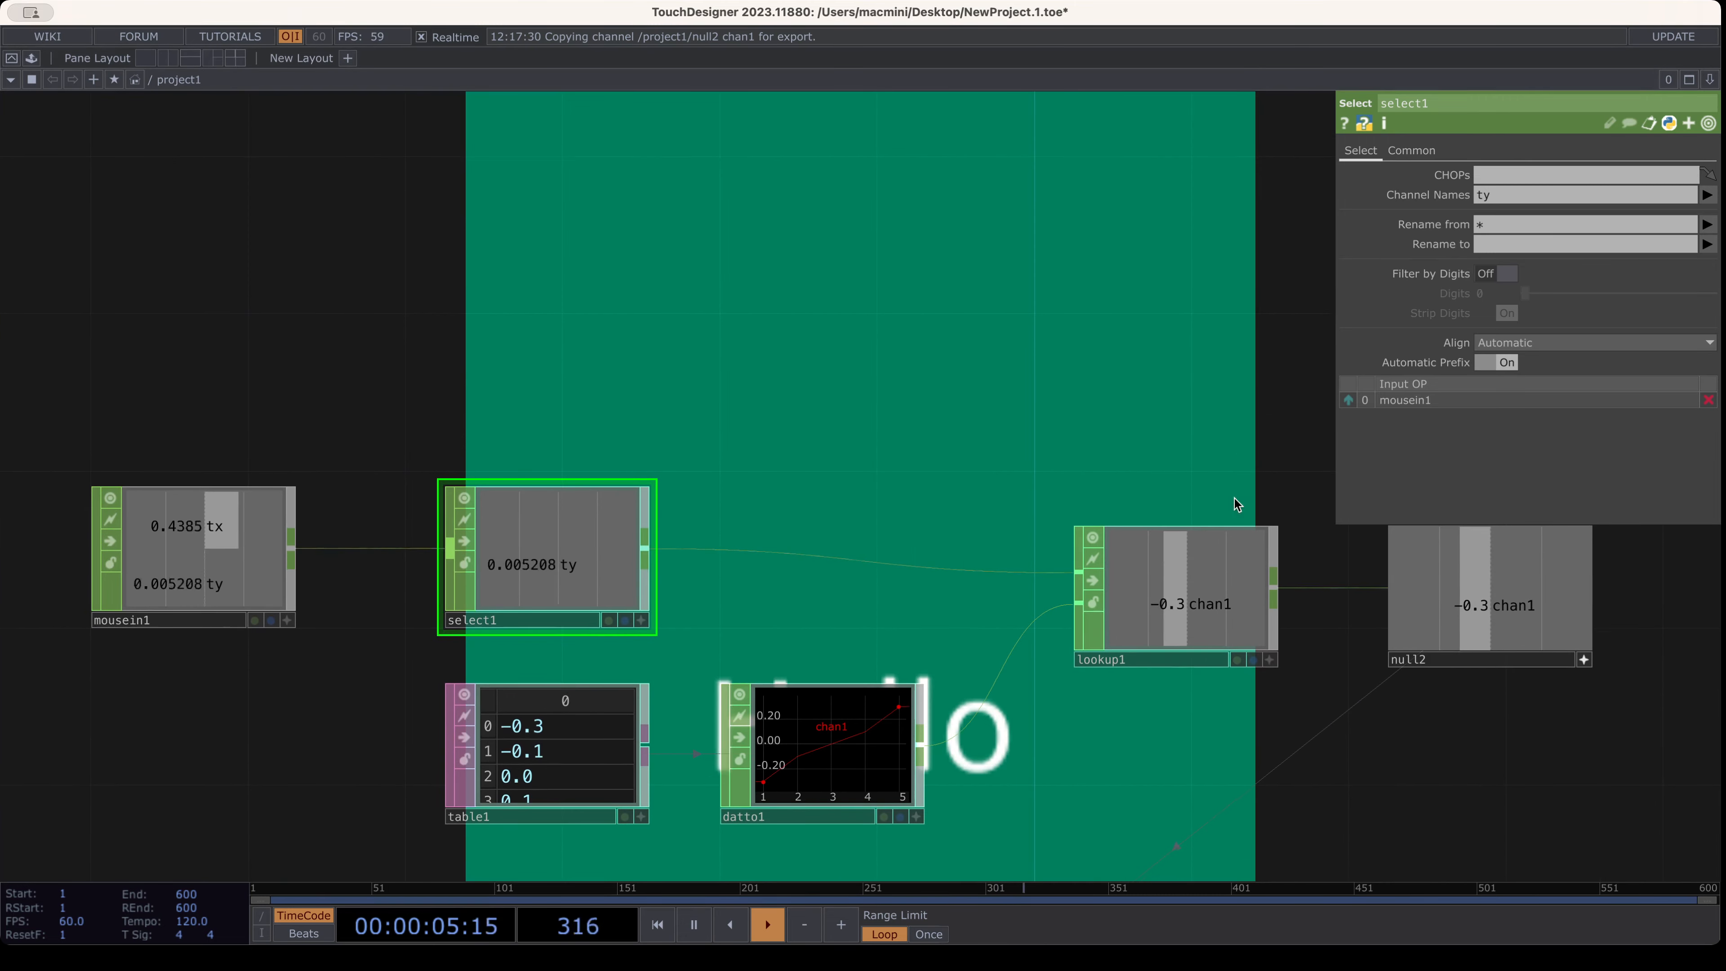
drag(1196, 606, 1179, 582)
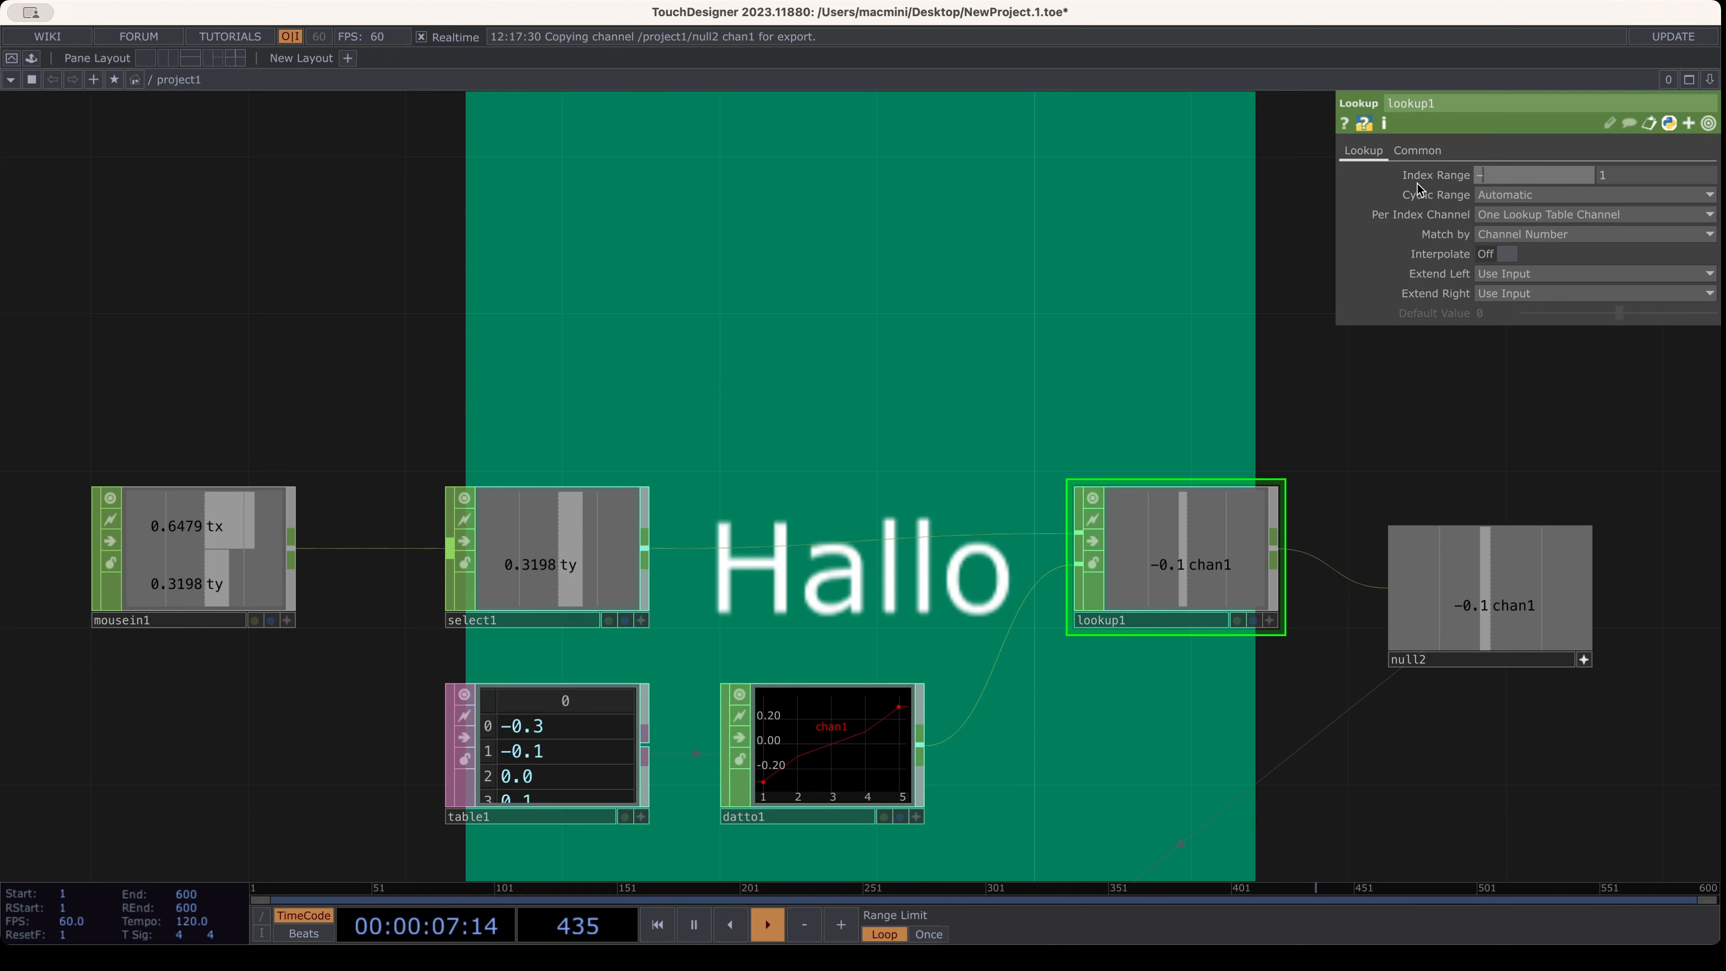
text(5)
key(Tab)
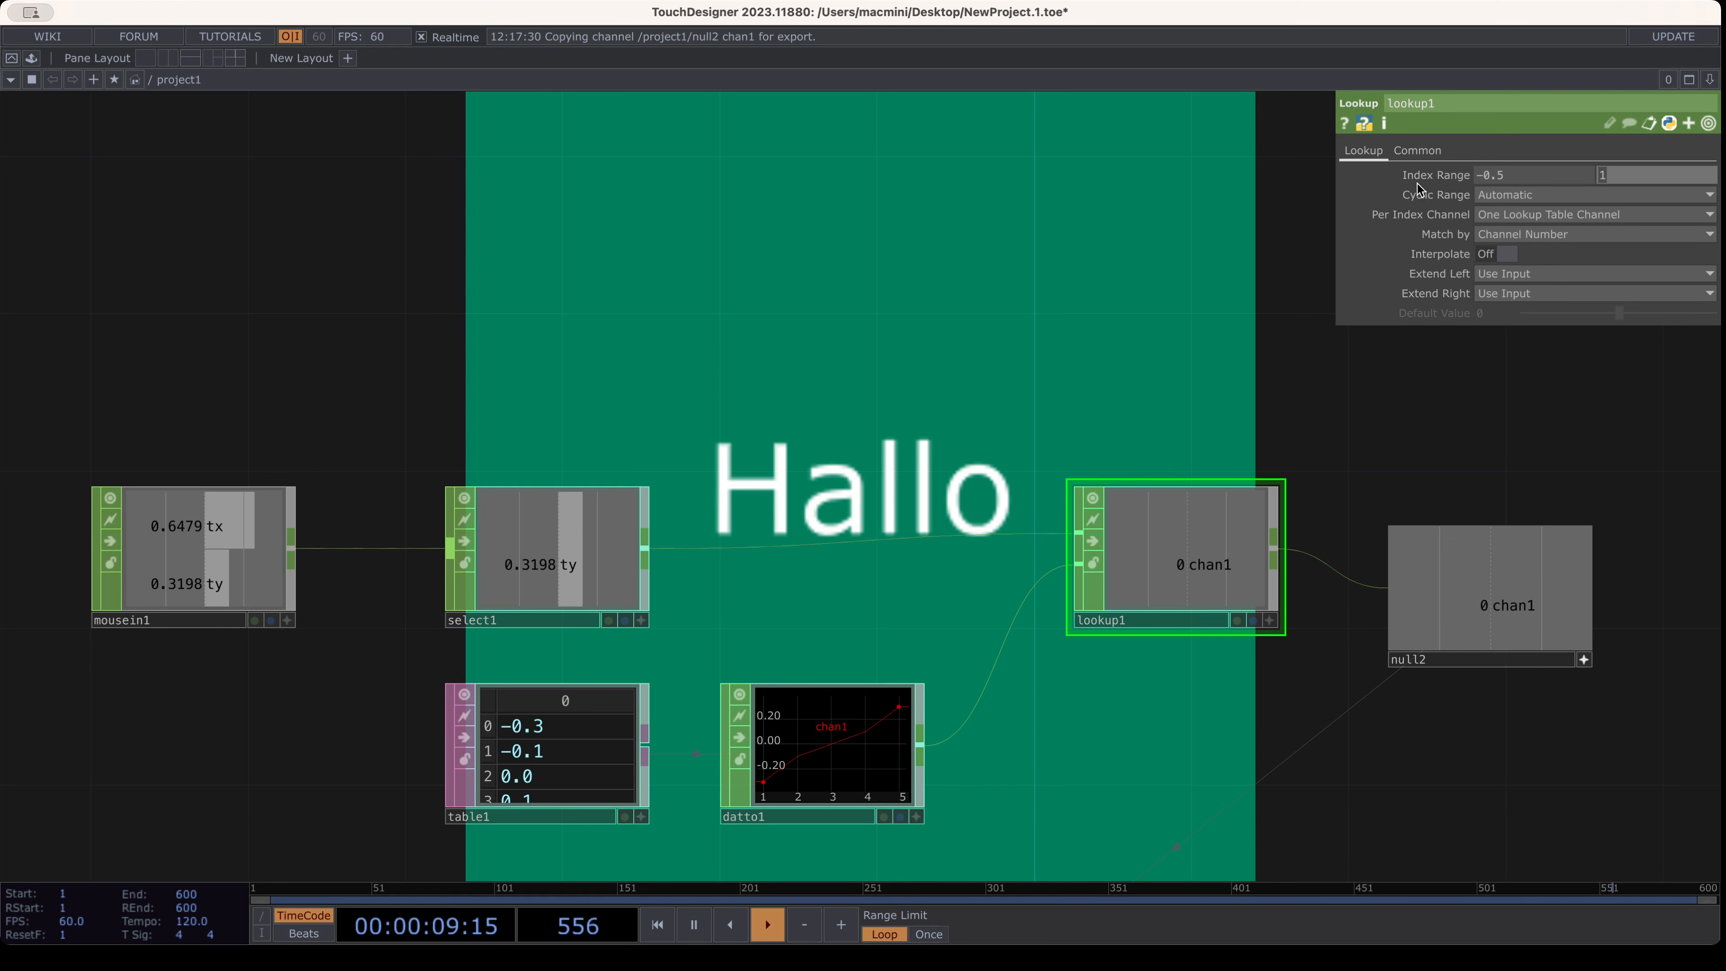
key(Return)
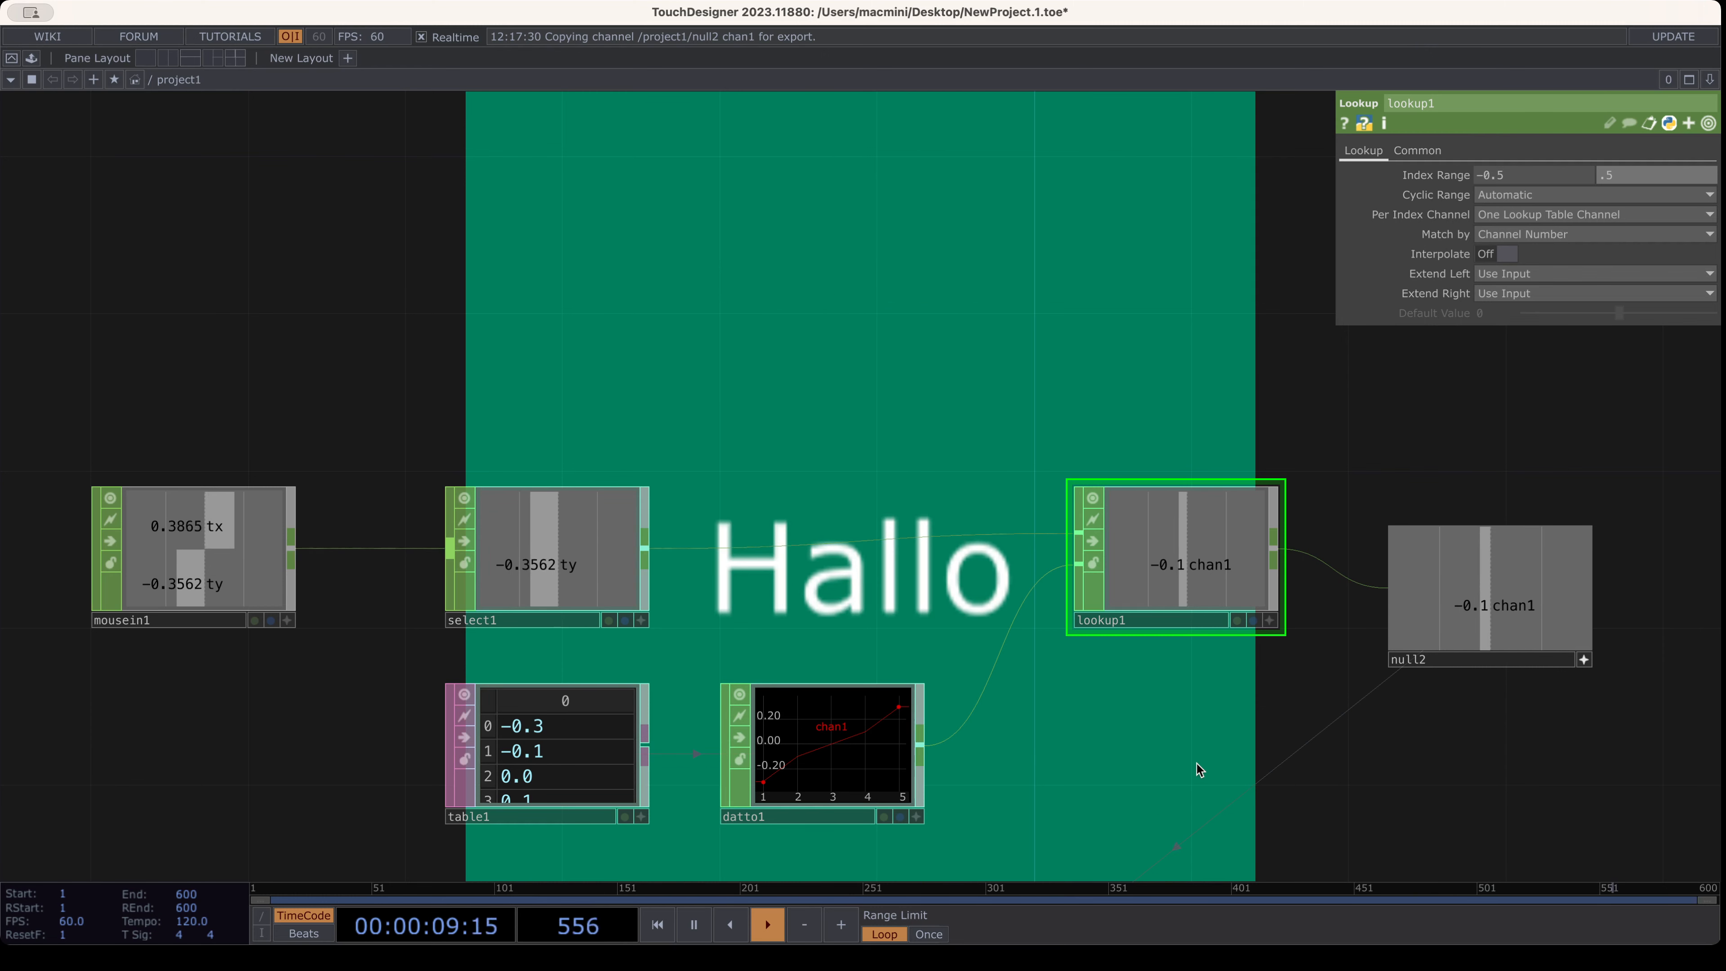
Examine table1, lookup1, null2 and the text chain while testing how vertical mouse movement shifts the text
drag(1182, 791, 1095, 845)
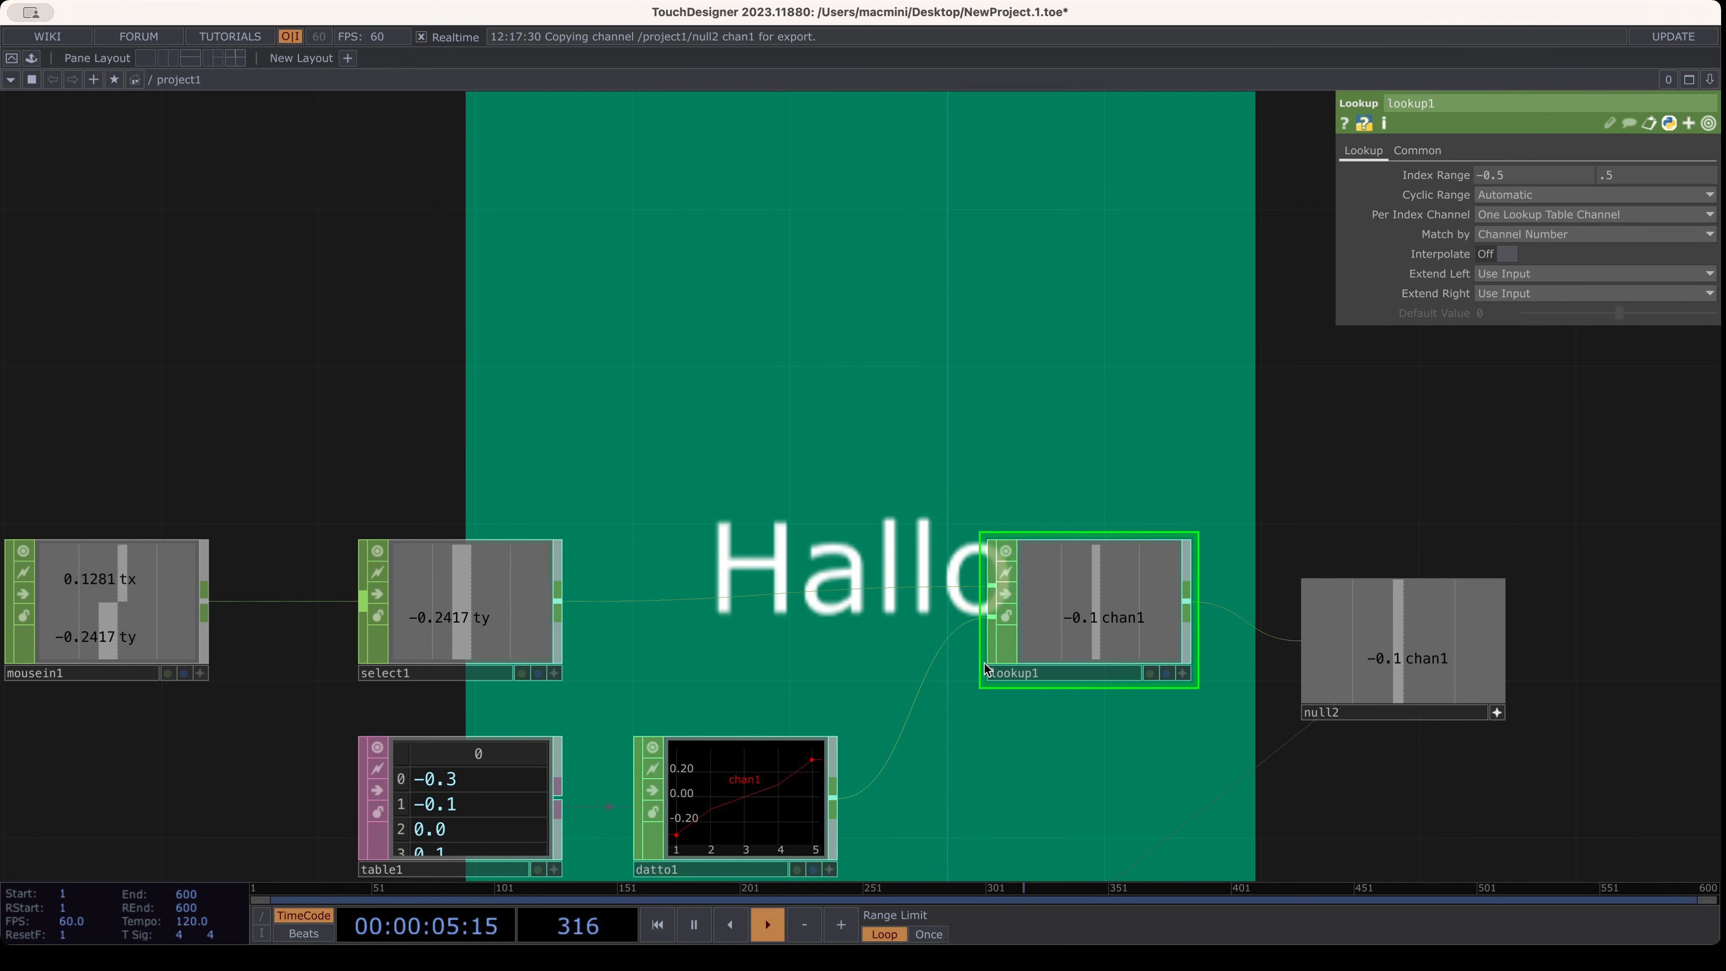
click(398, 828)
scroll(452, 815, up, 2)
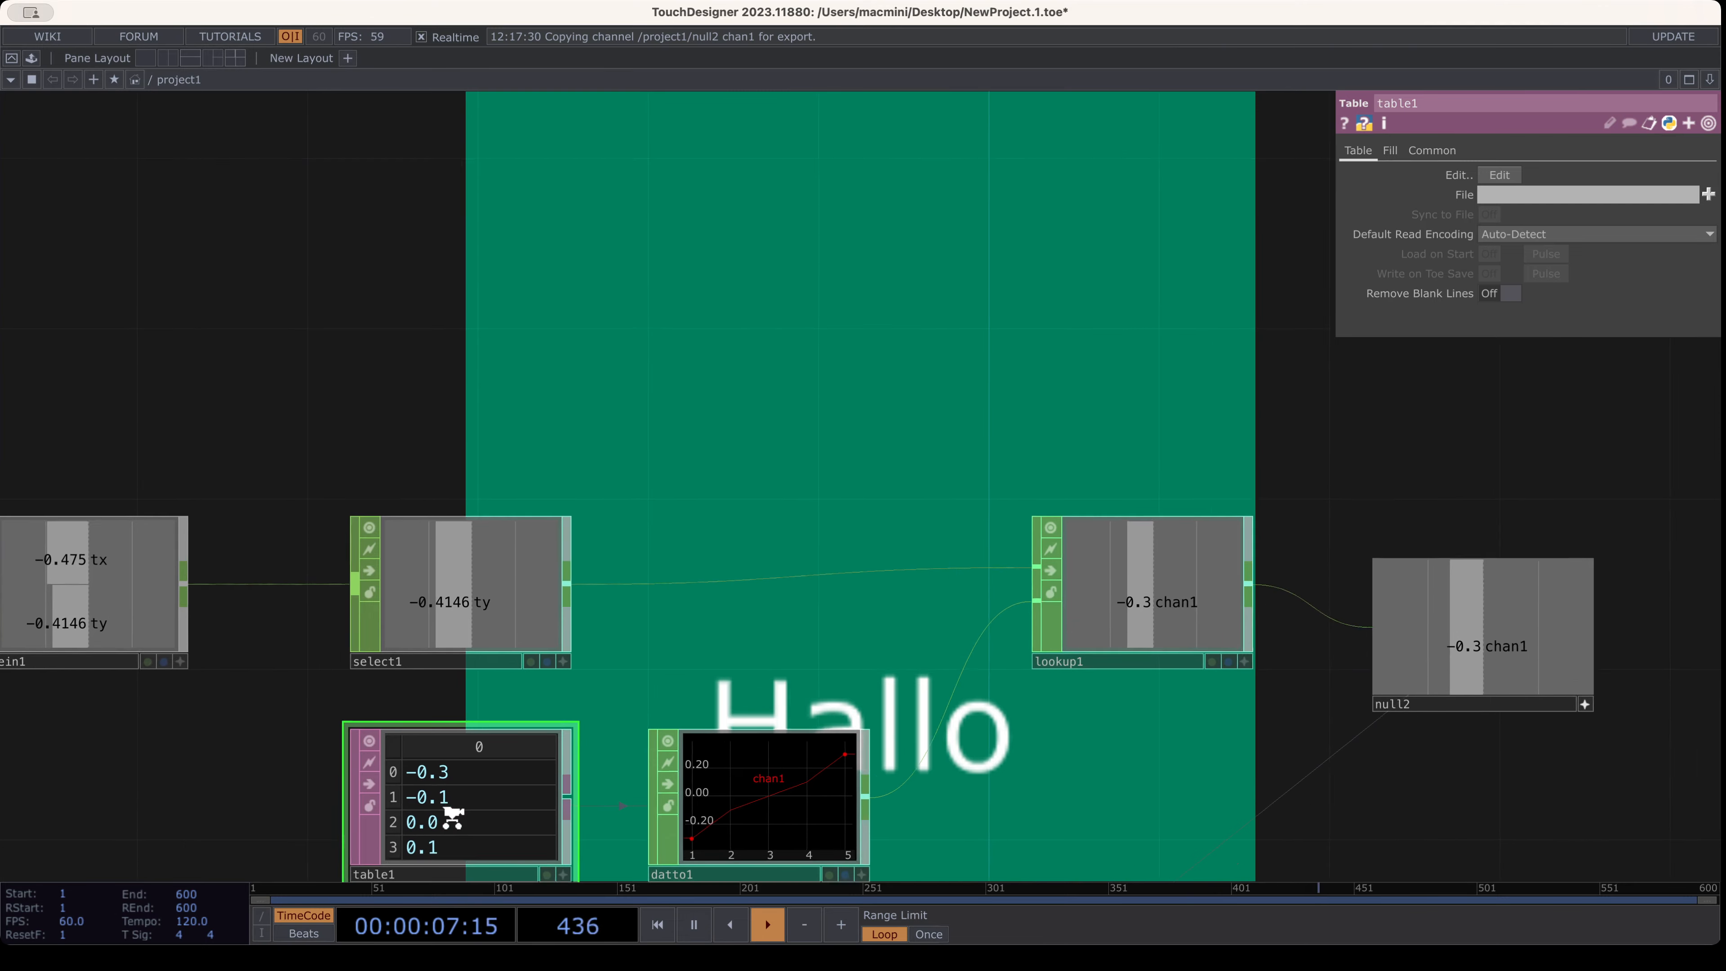
drag(1115, 612, 1156, 530)
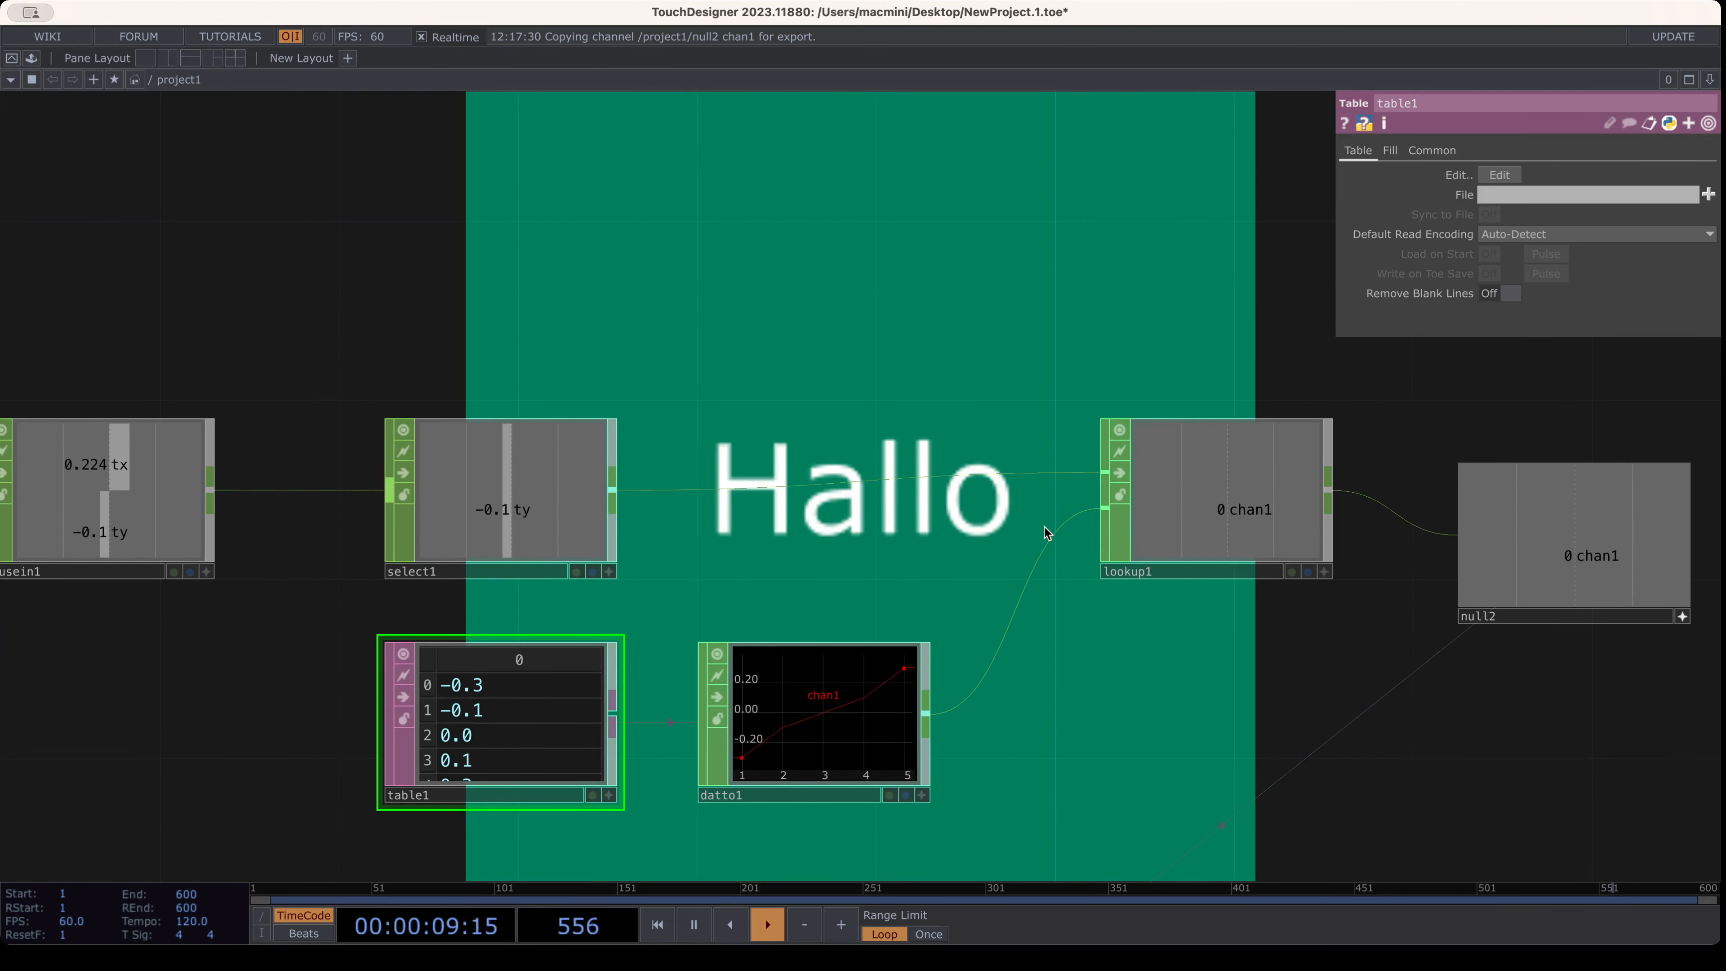
drag(1282, 738, 899, 751)
drag(1527, 674, 482, 673)
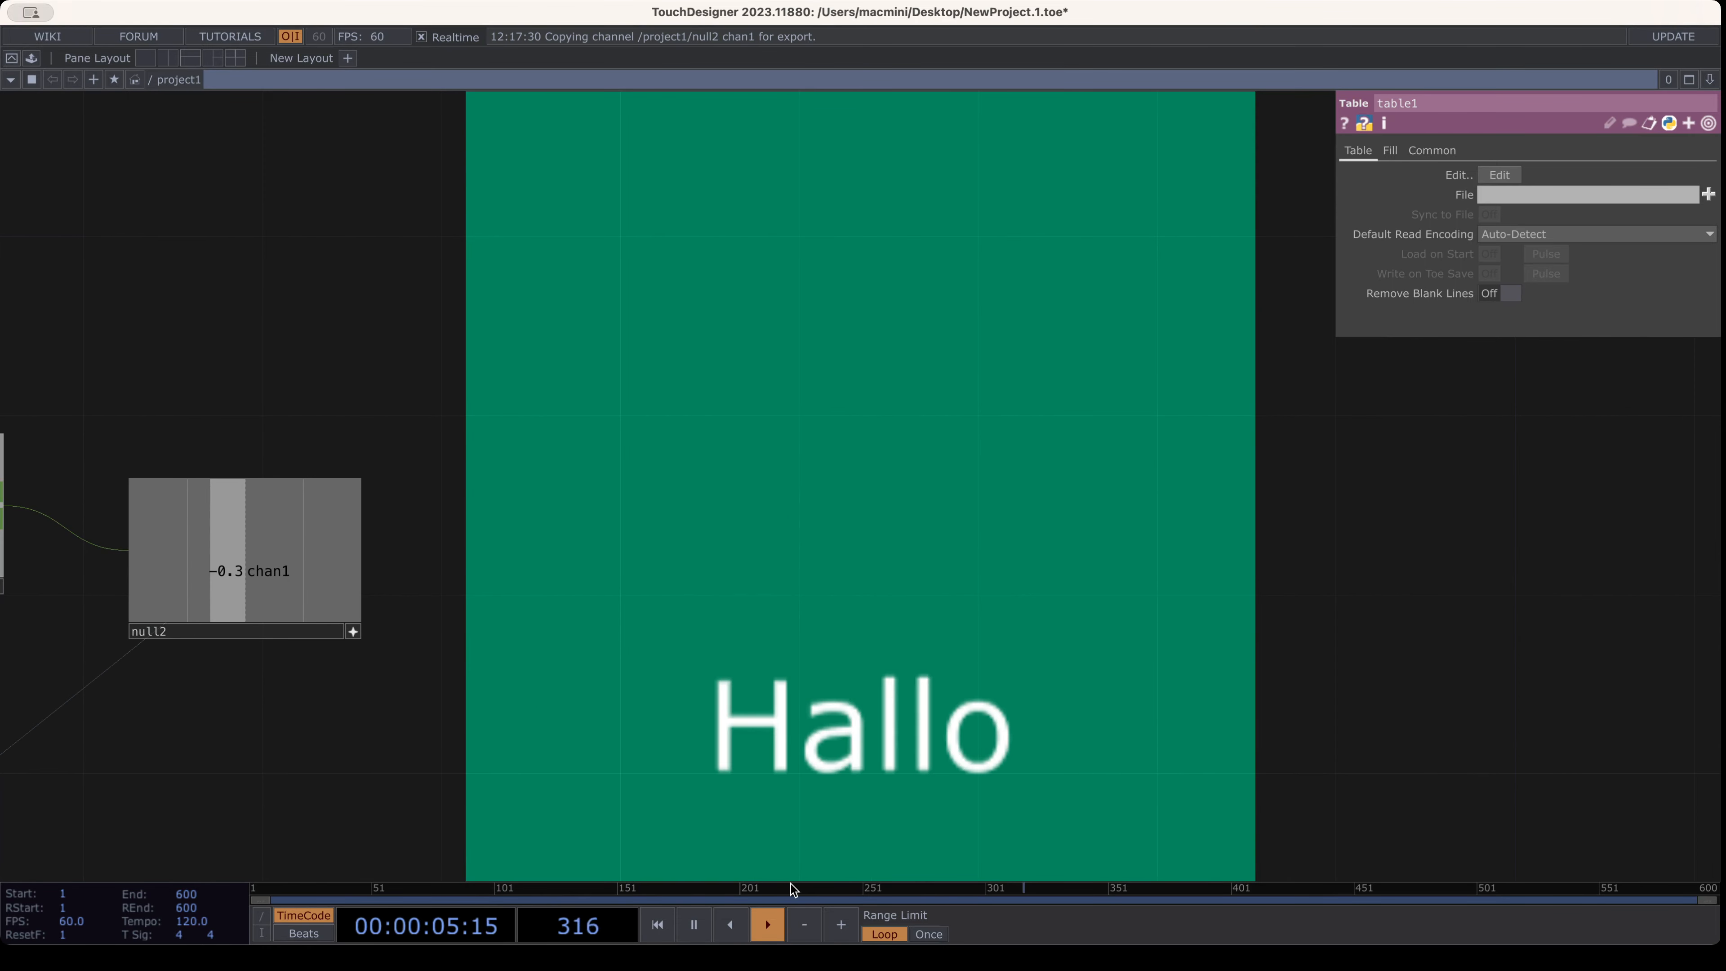
drag(1011, 609, 1719, 429)
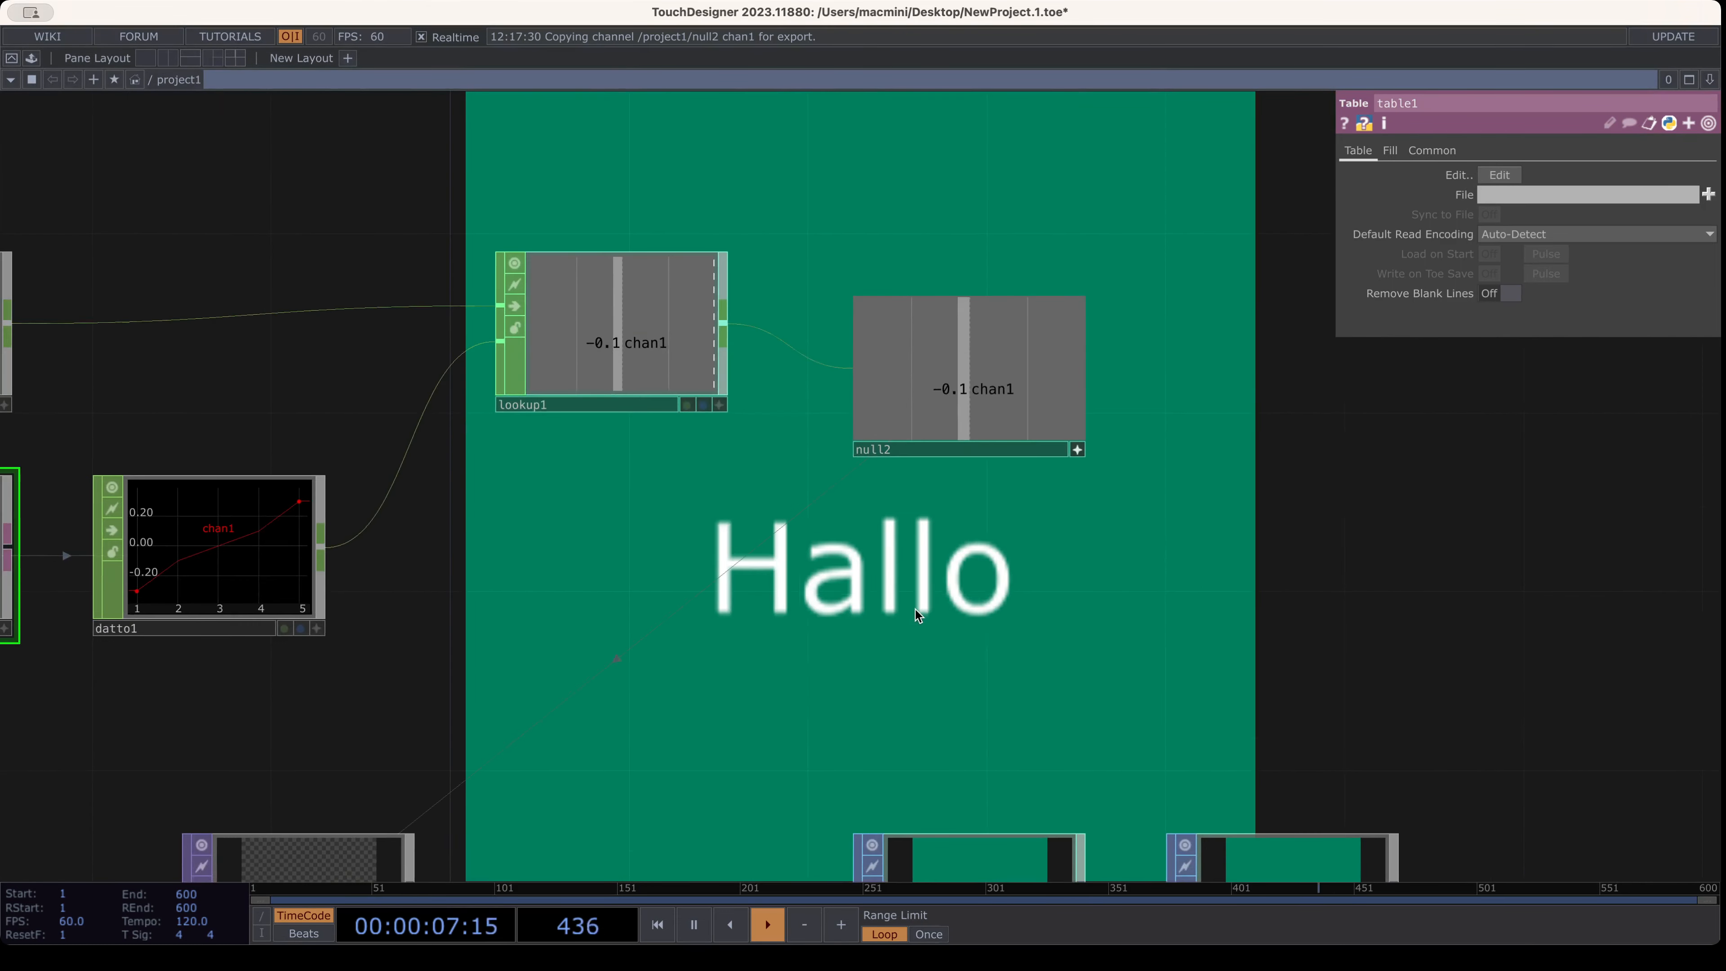
scroll(915, 610, down, 2)
drag(858, 657, 1066, 430)
scroll(1081, 433, down, 5)
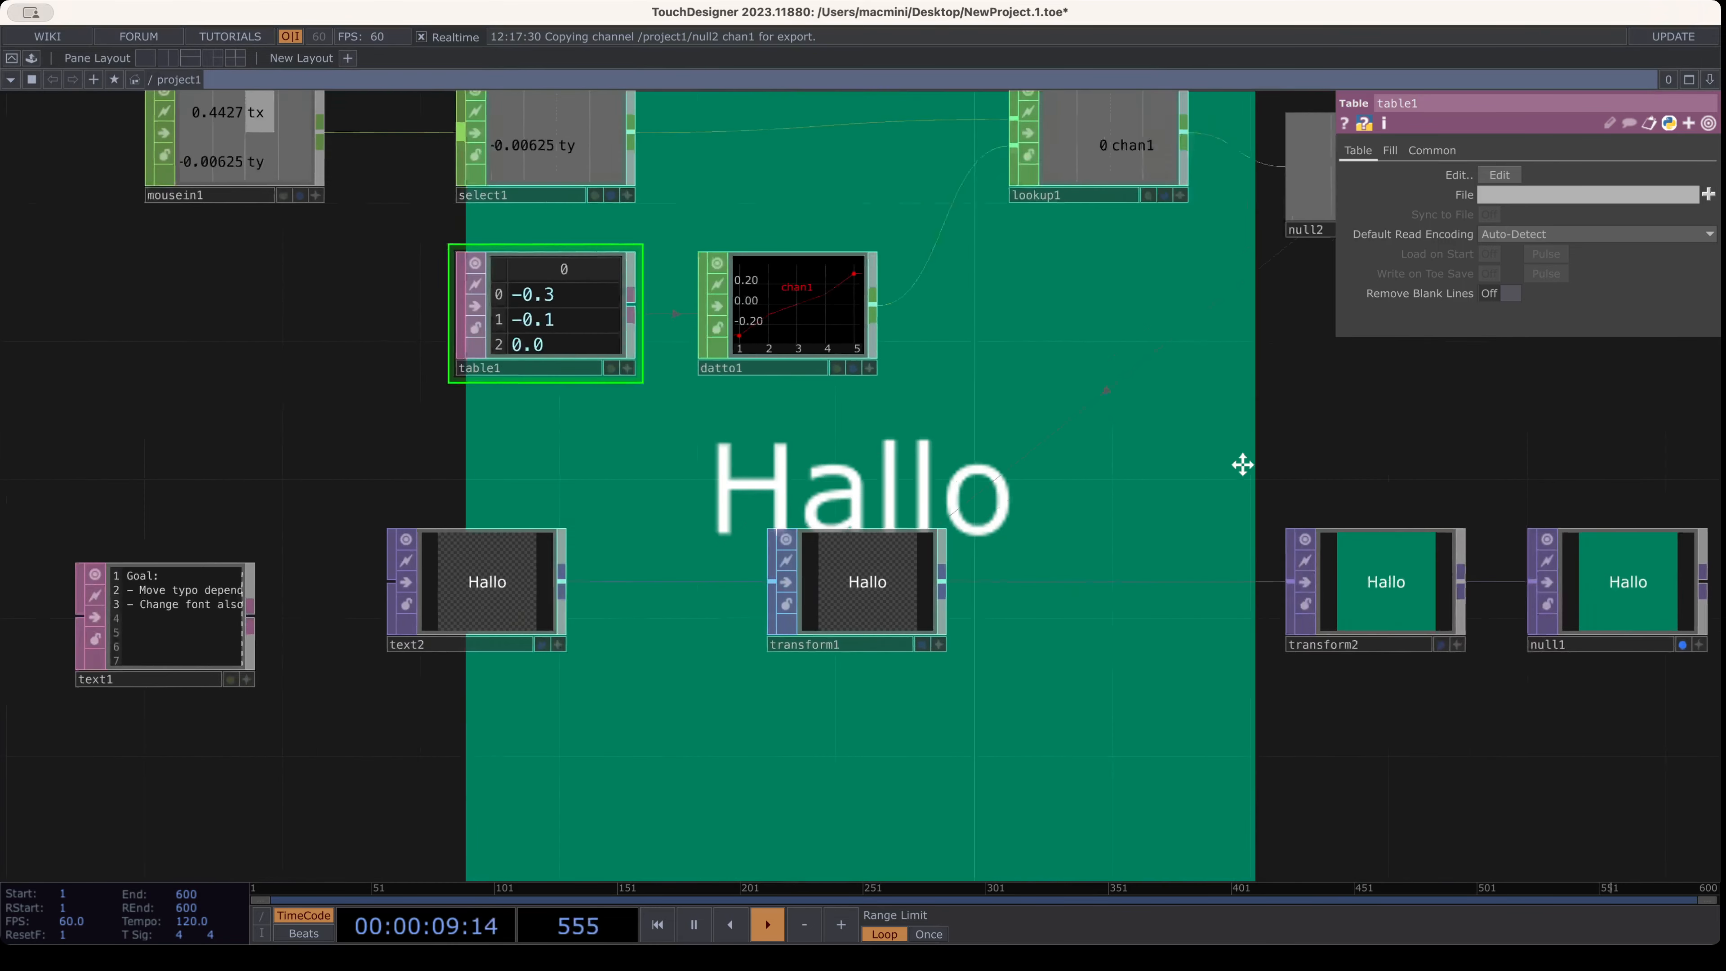
drag(1166, 378, 1130, 433)
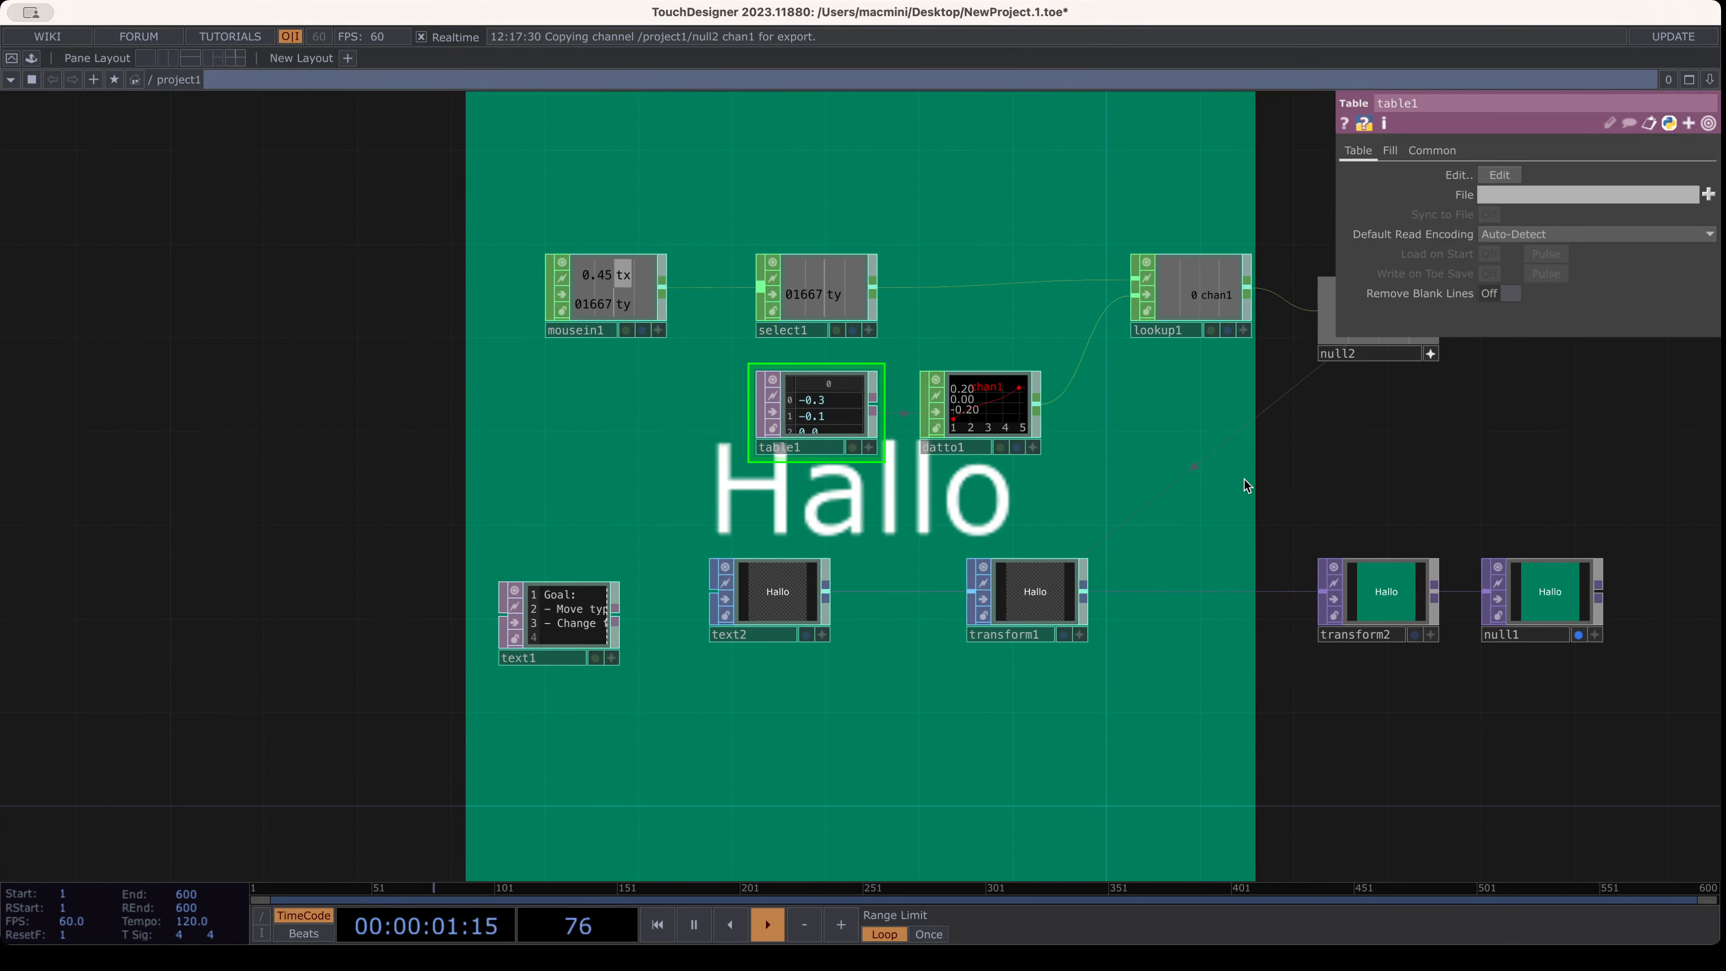
Rearrange text1, text2 and transform1 into one row below the CHOP chain, leaving space between text2 and transform1
drag(1234, 454, 1206, 312)
drag(537, 476, 514, 429)
drag(752, 447, 752, 353)
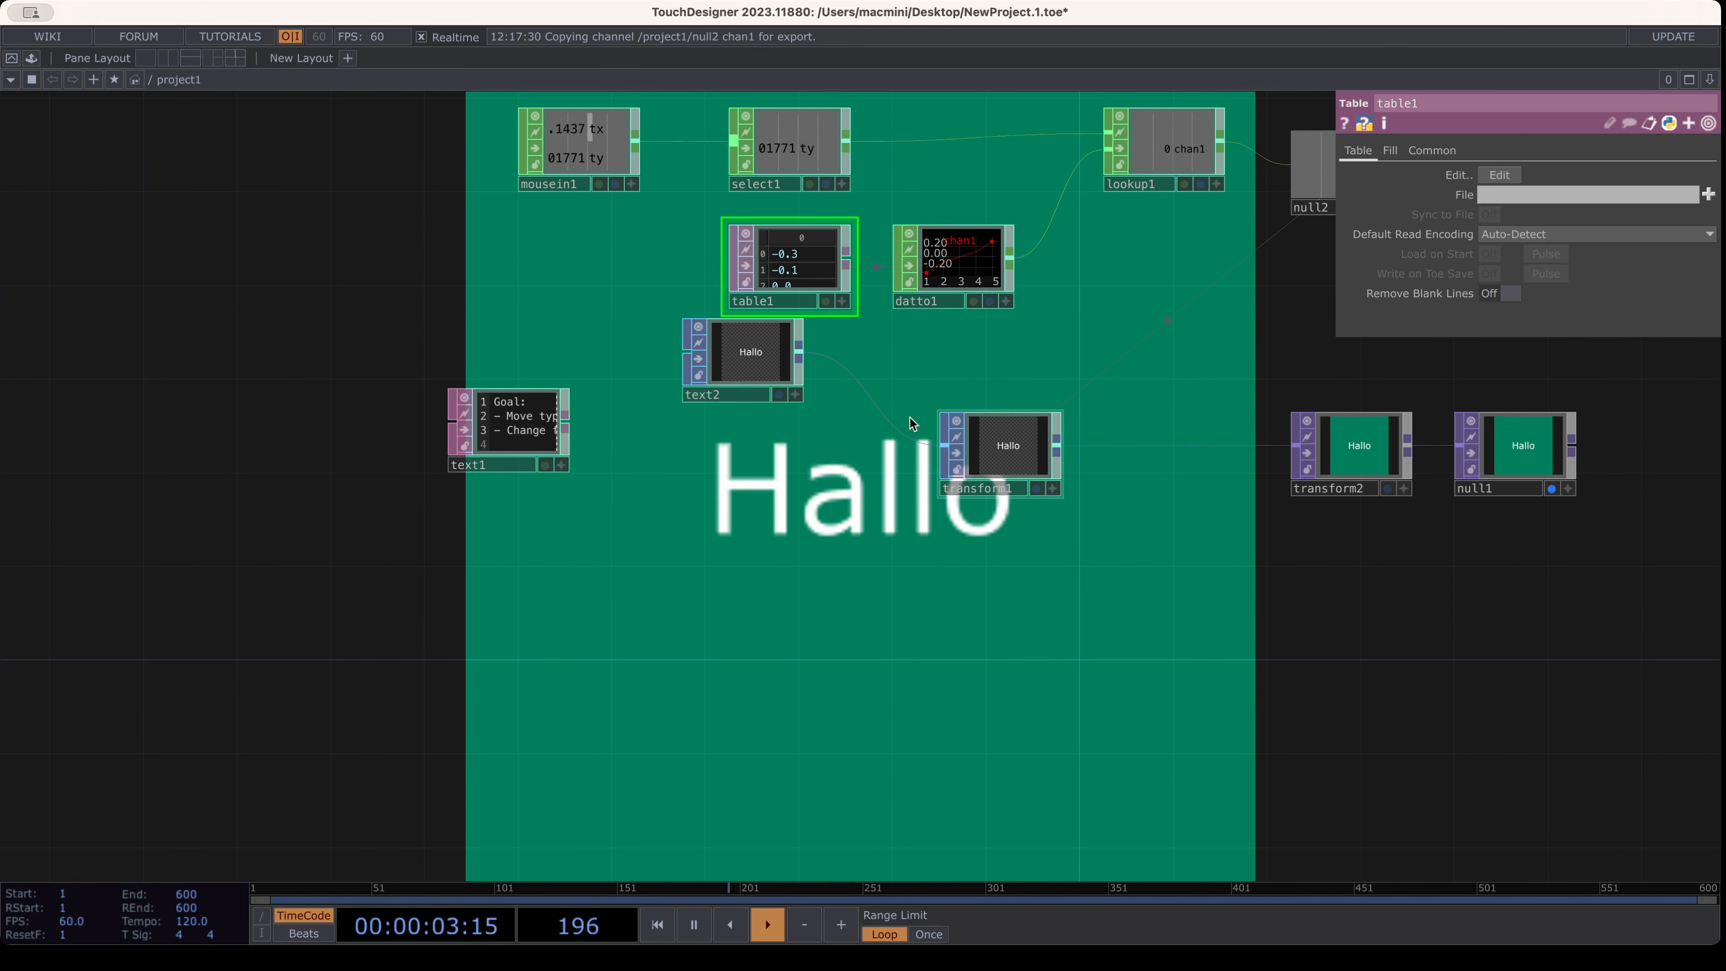
drag(782, 380, 734, 449)
drag(1023, 454, 1072, 430)
Move text1 clear of text2 and examine text2's Font parameter with its details expanded
click(700, 439)
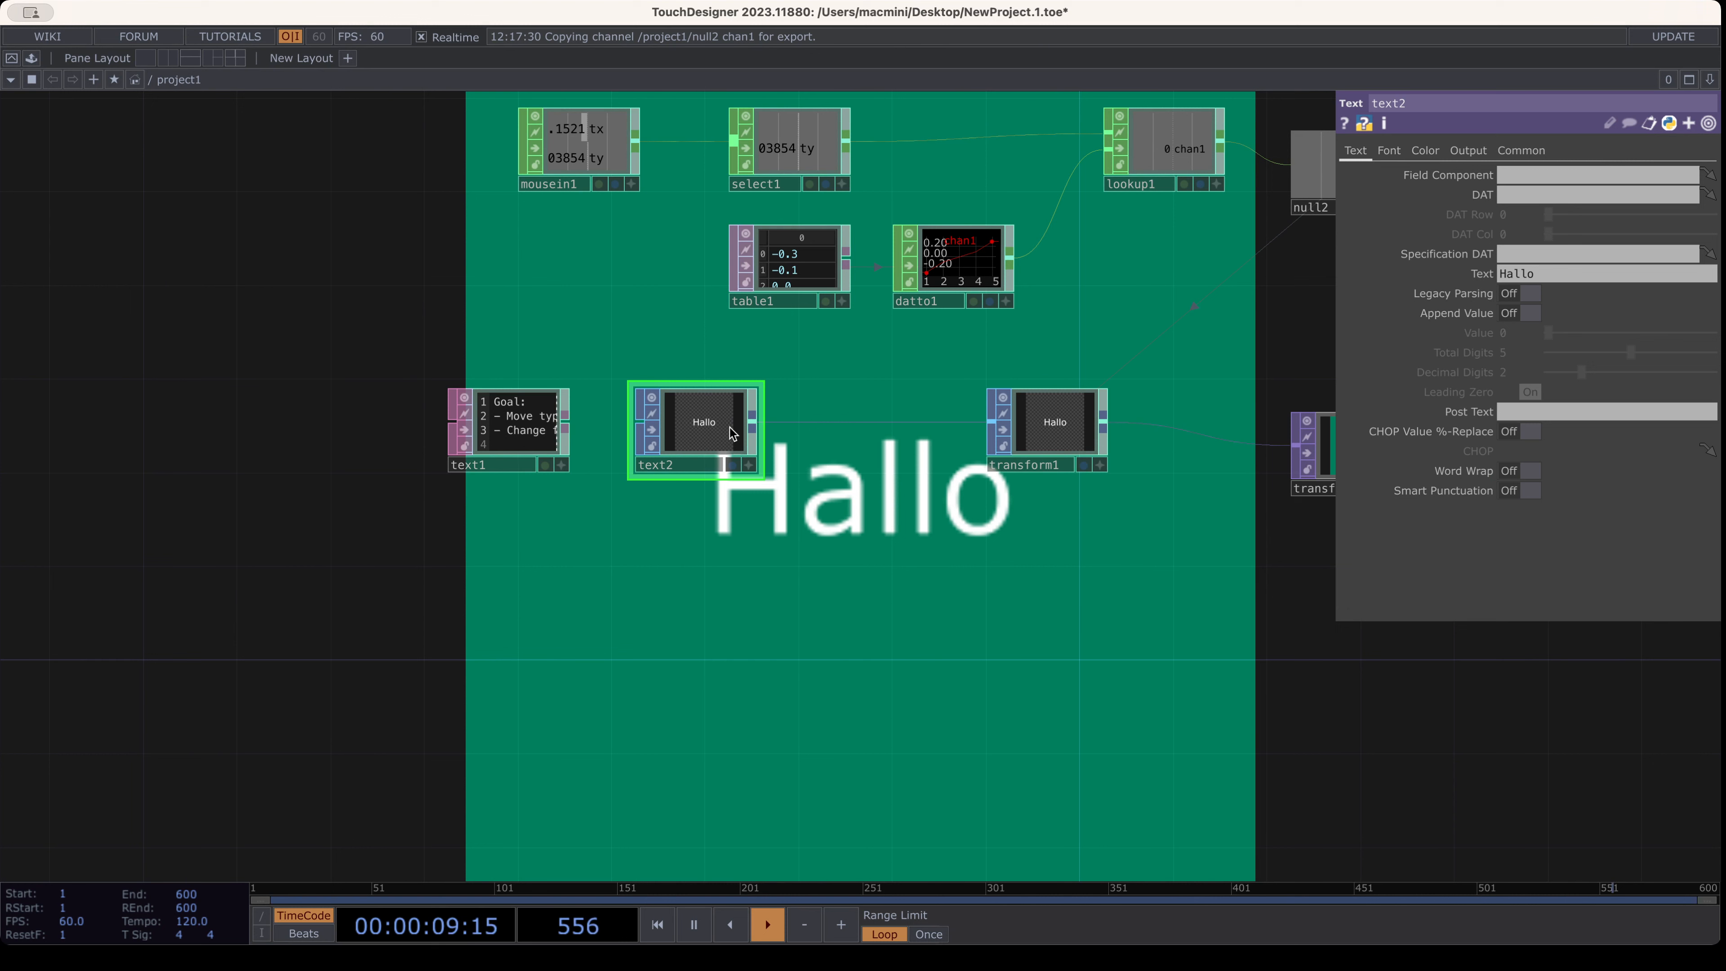
click(1388, 153)
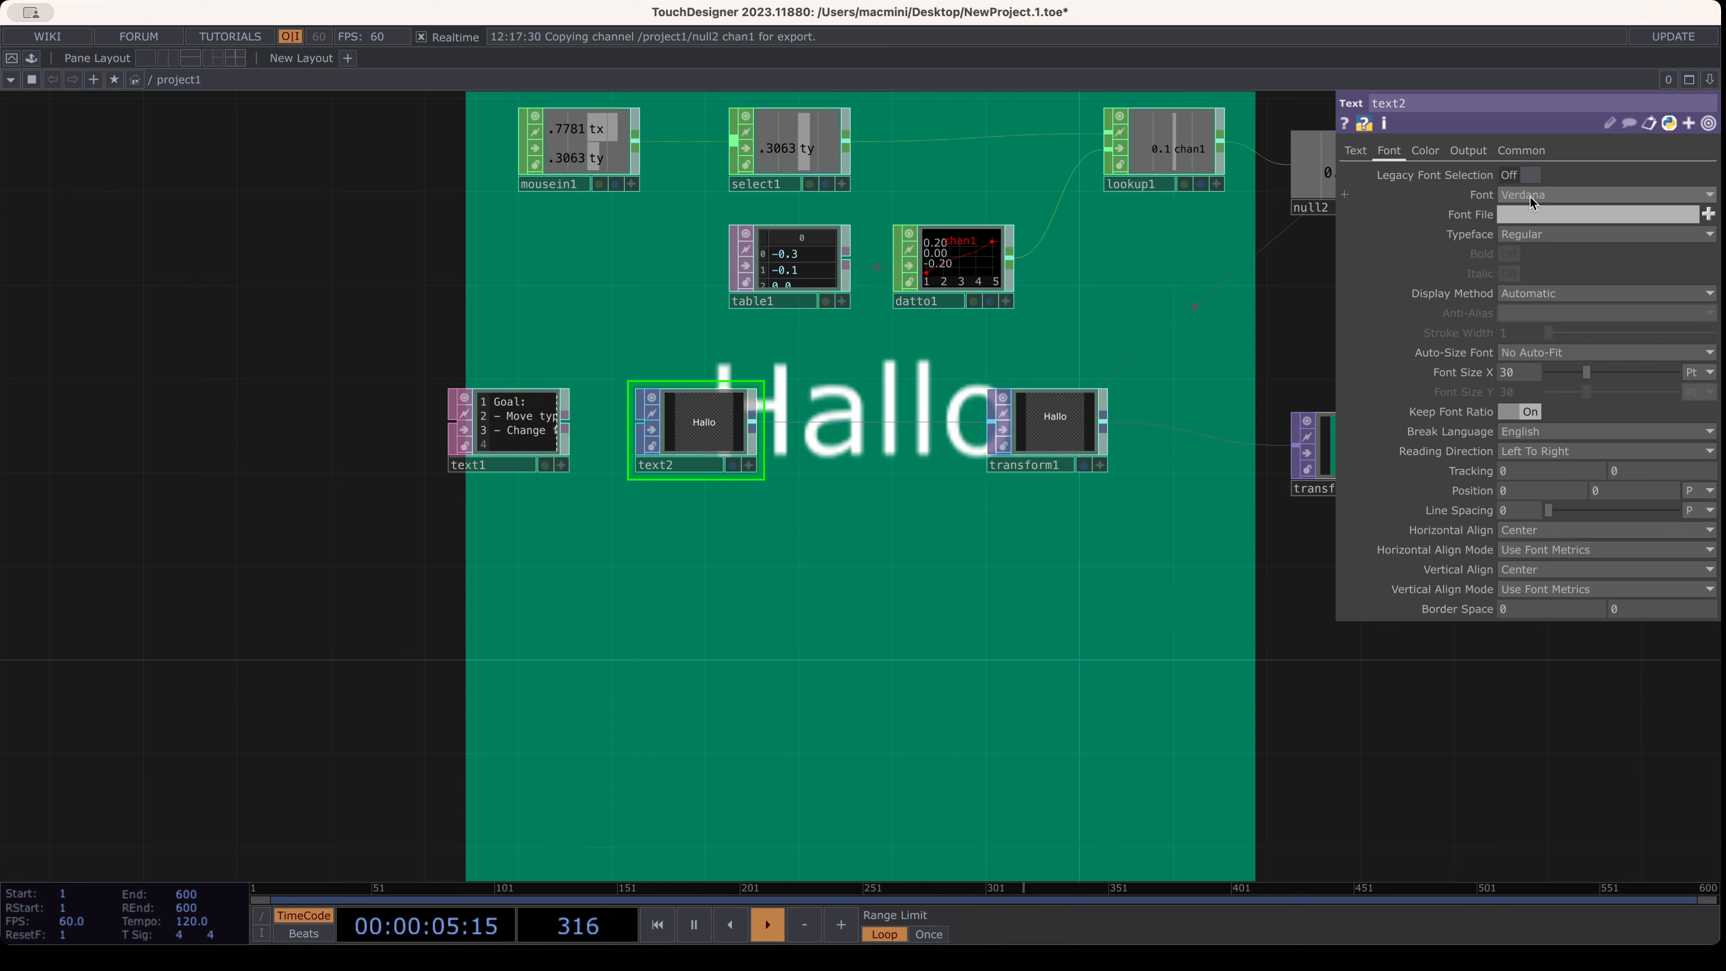
drag(519, 427, 543, 358)
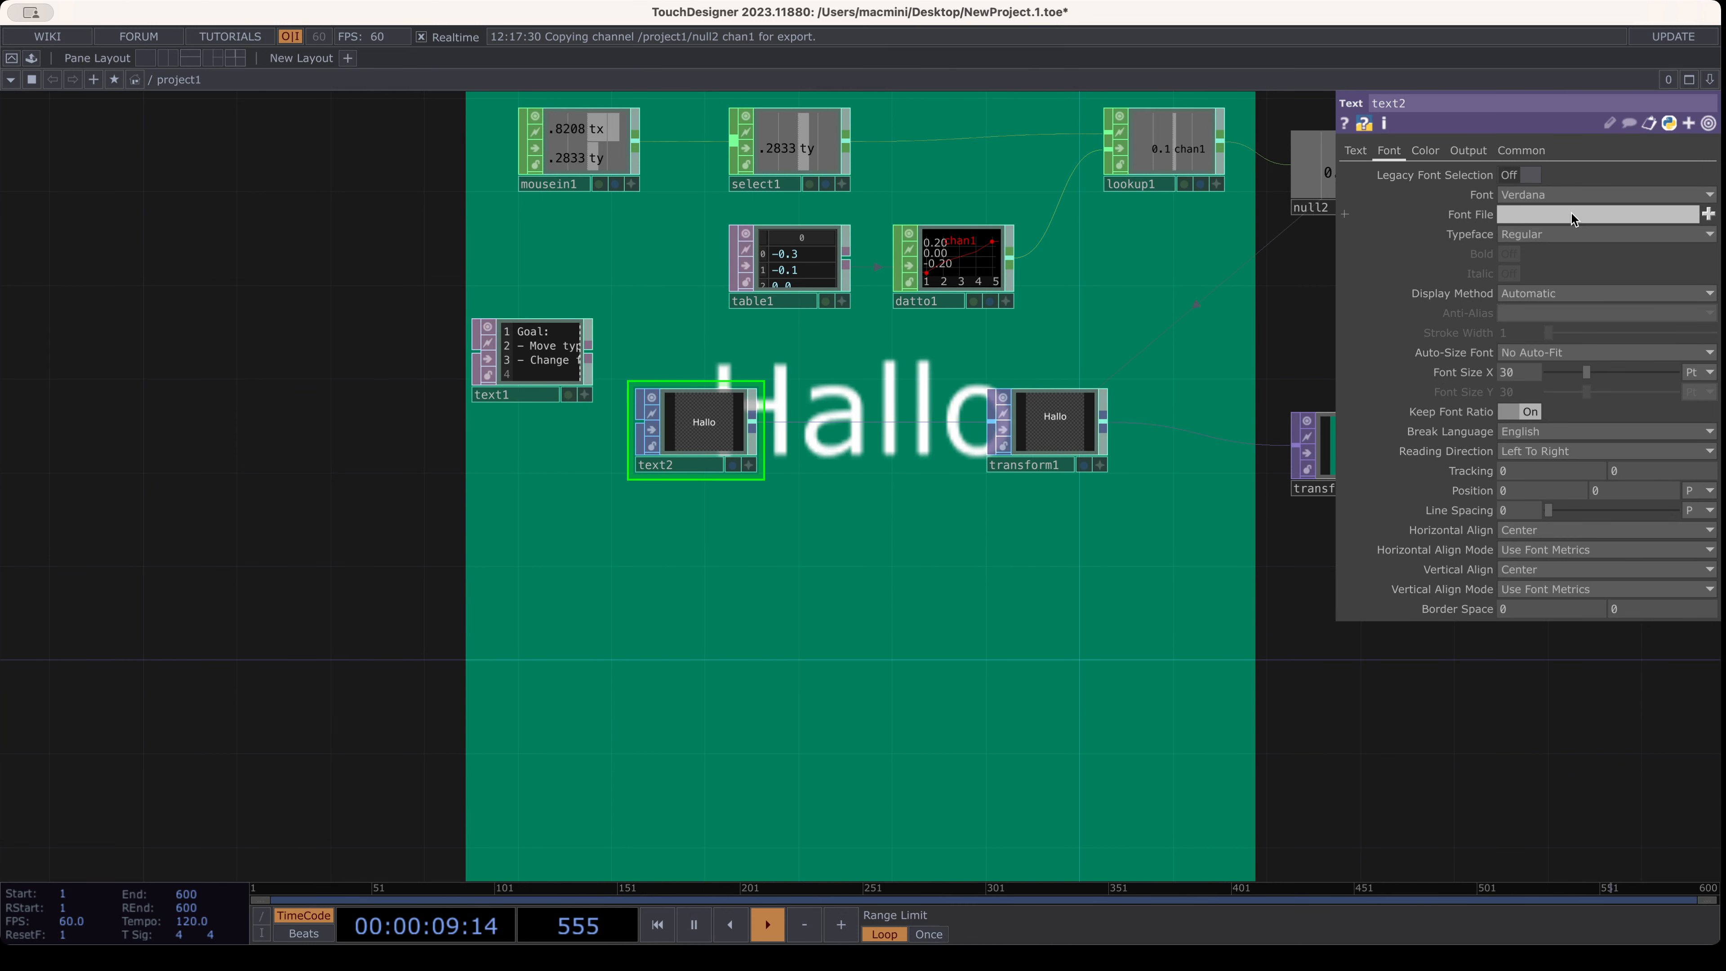
click(1483, 199)
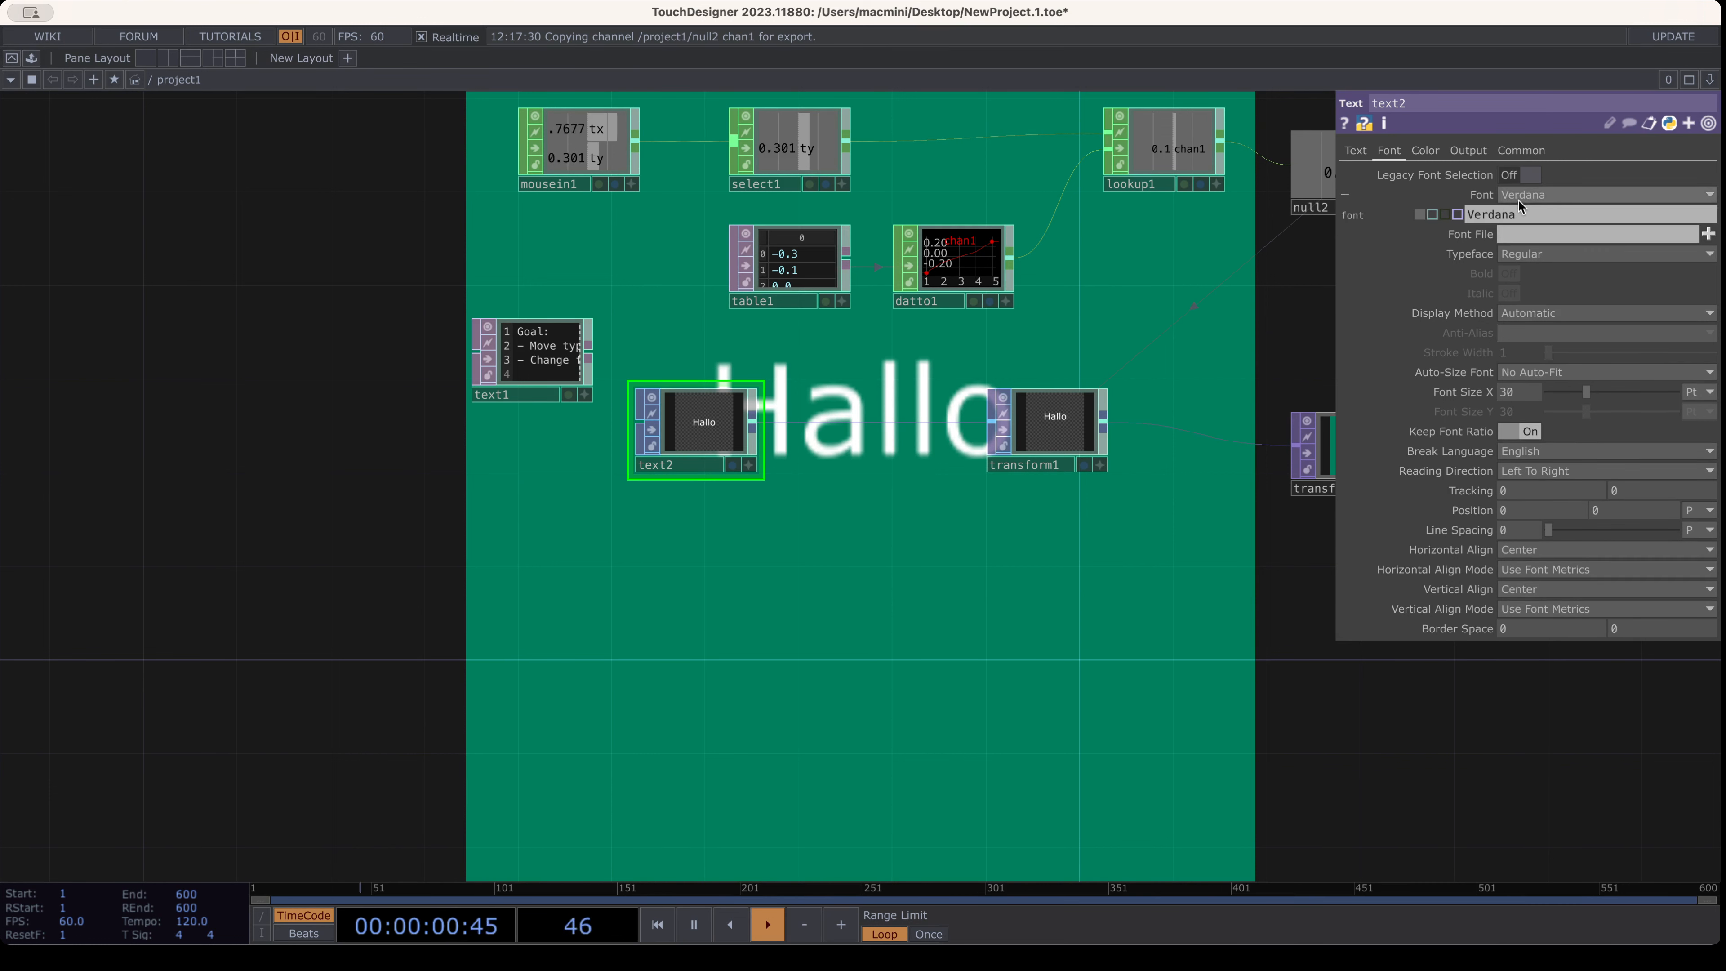
click(1483, 197)
click(1483, 198)
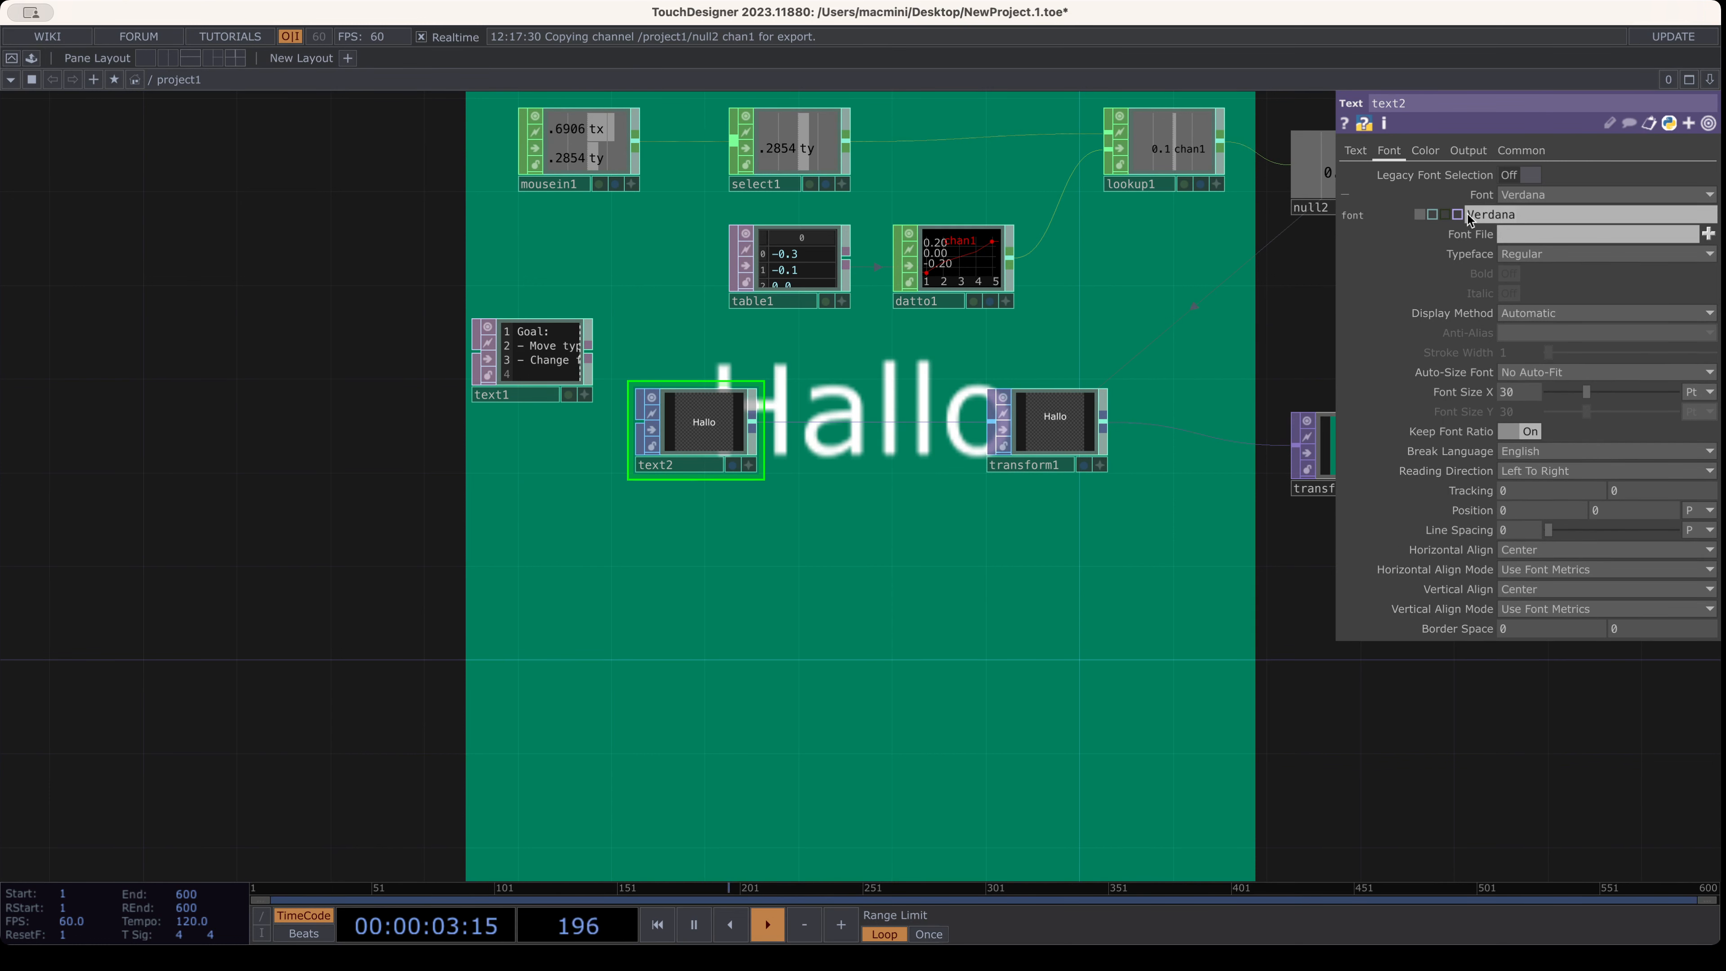
click(1469, 215)
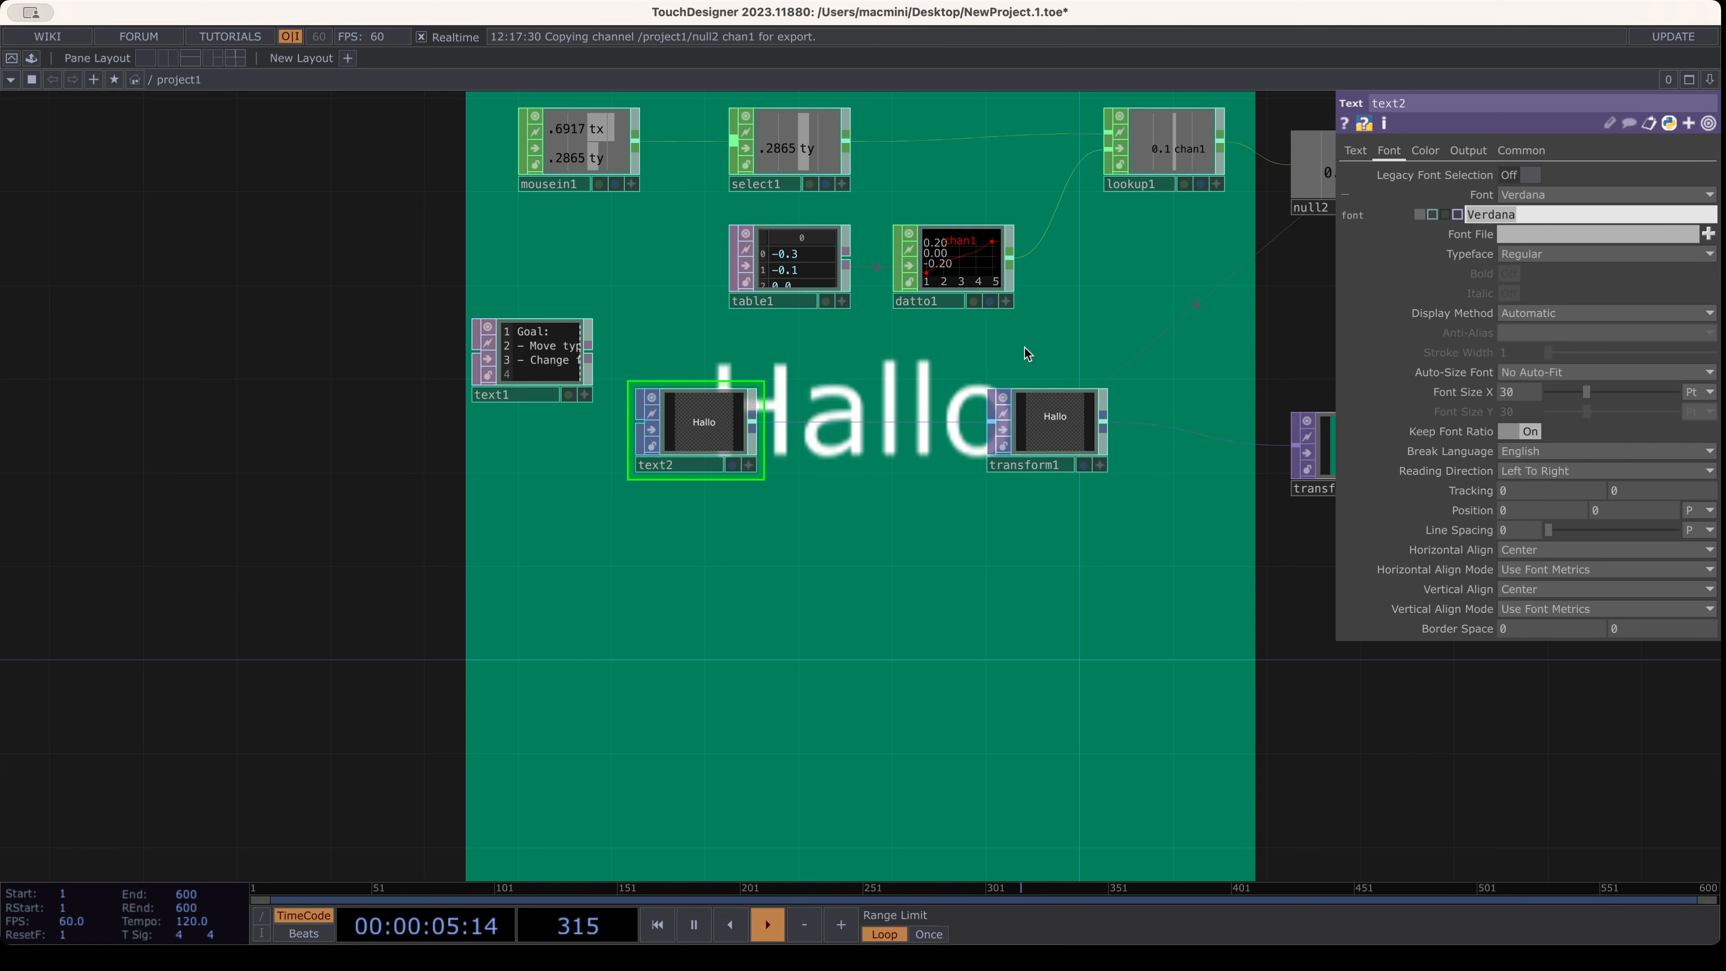
click(1035, 612)
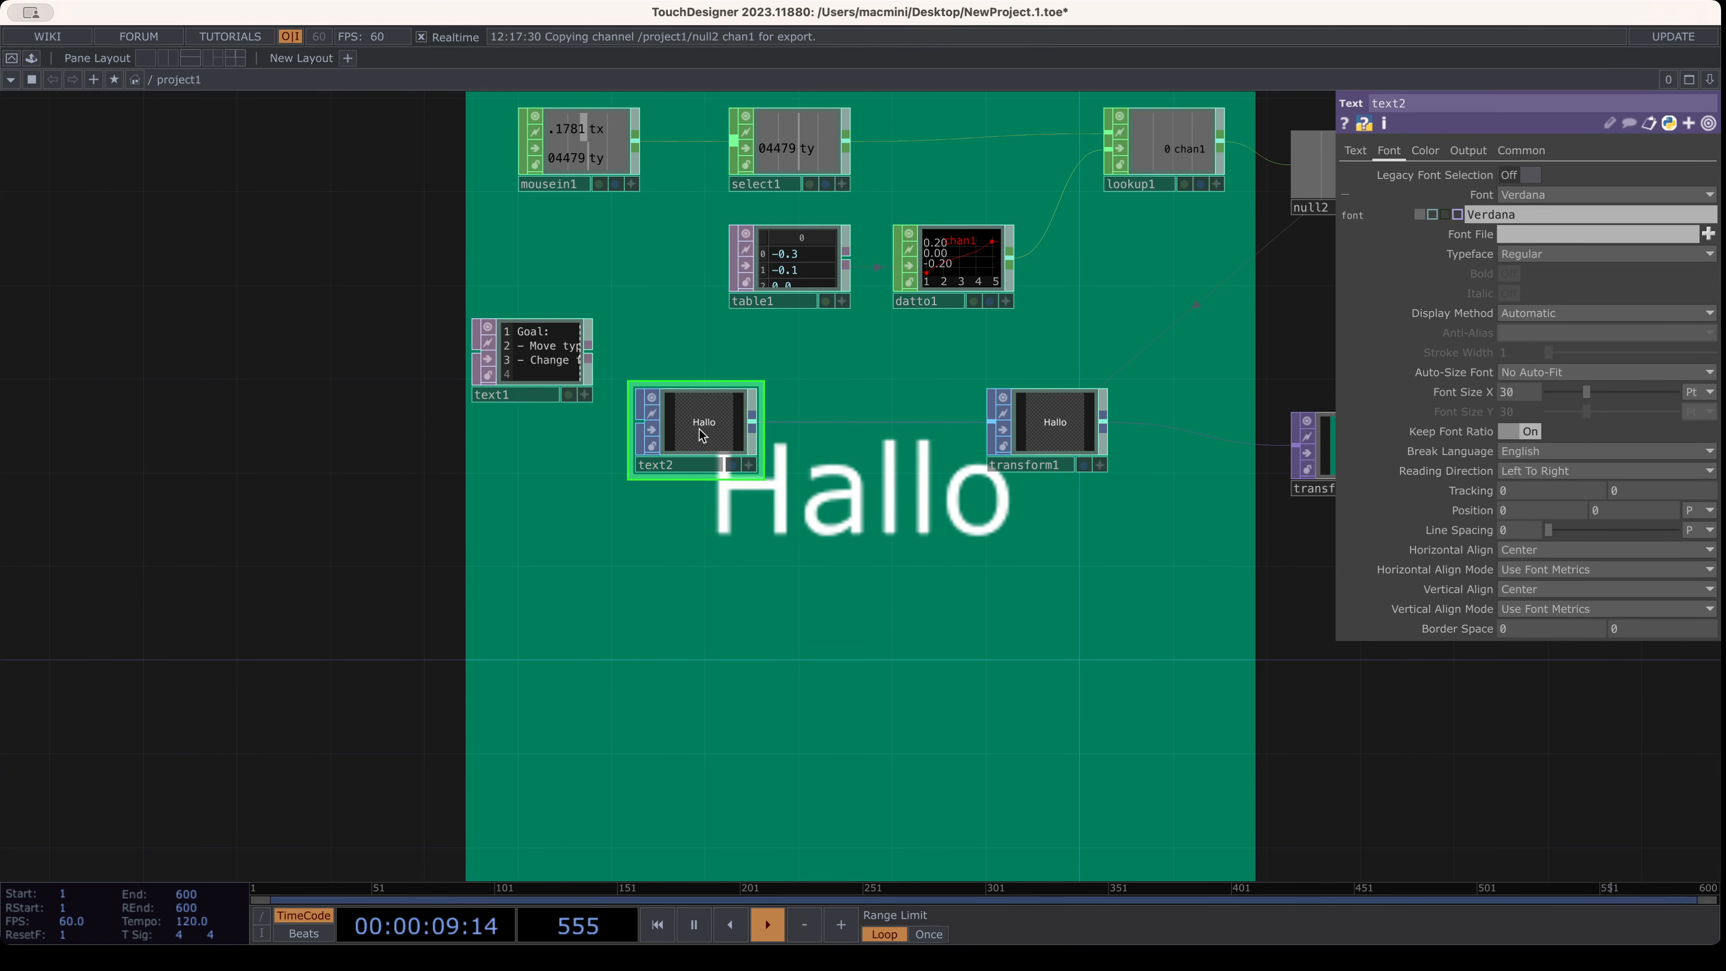
Shift text2 away from transform1, paste three copies of it and stack them evenly beneath it
drag(713, 439, 679, 439)
key(super+c)
key(super+v)
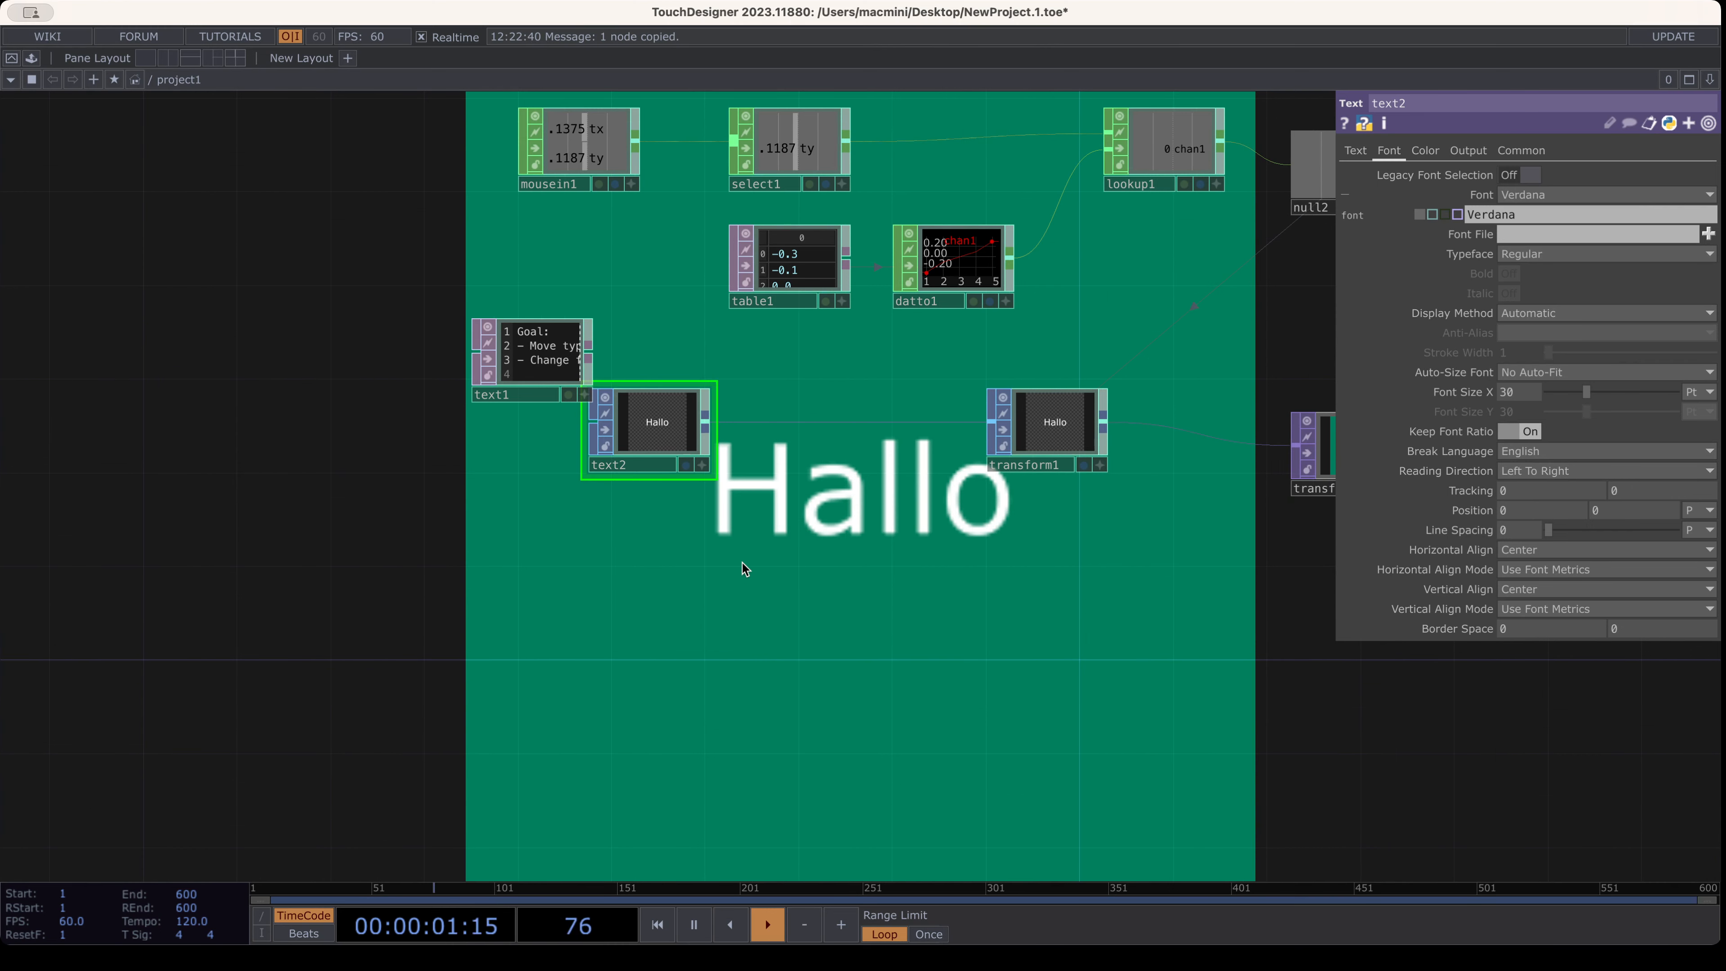
key(super+v)
key(super+v)
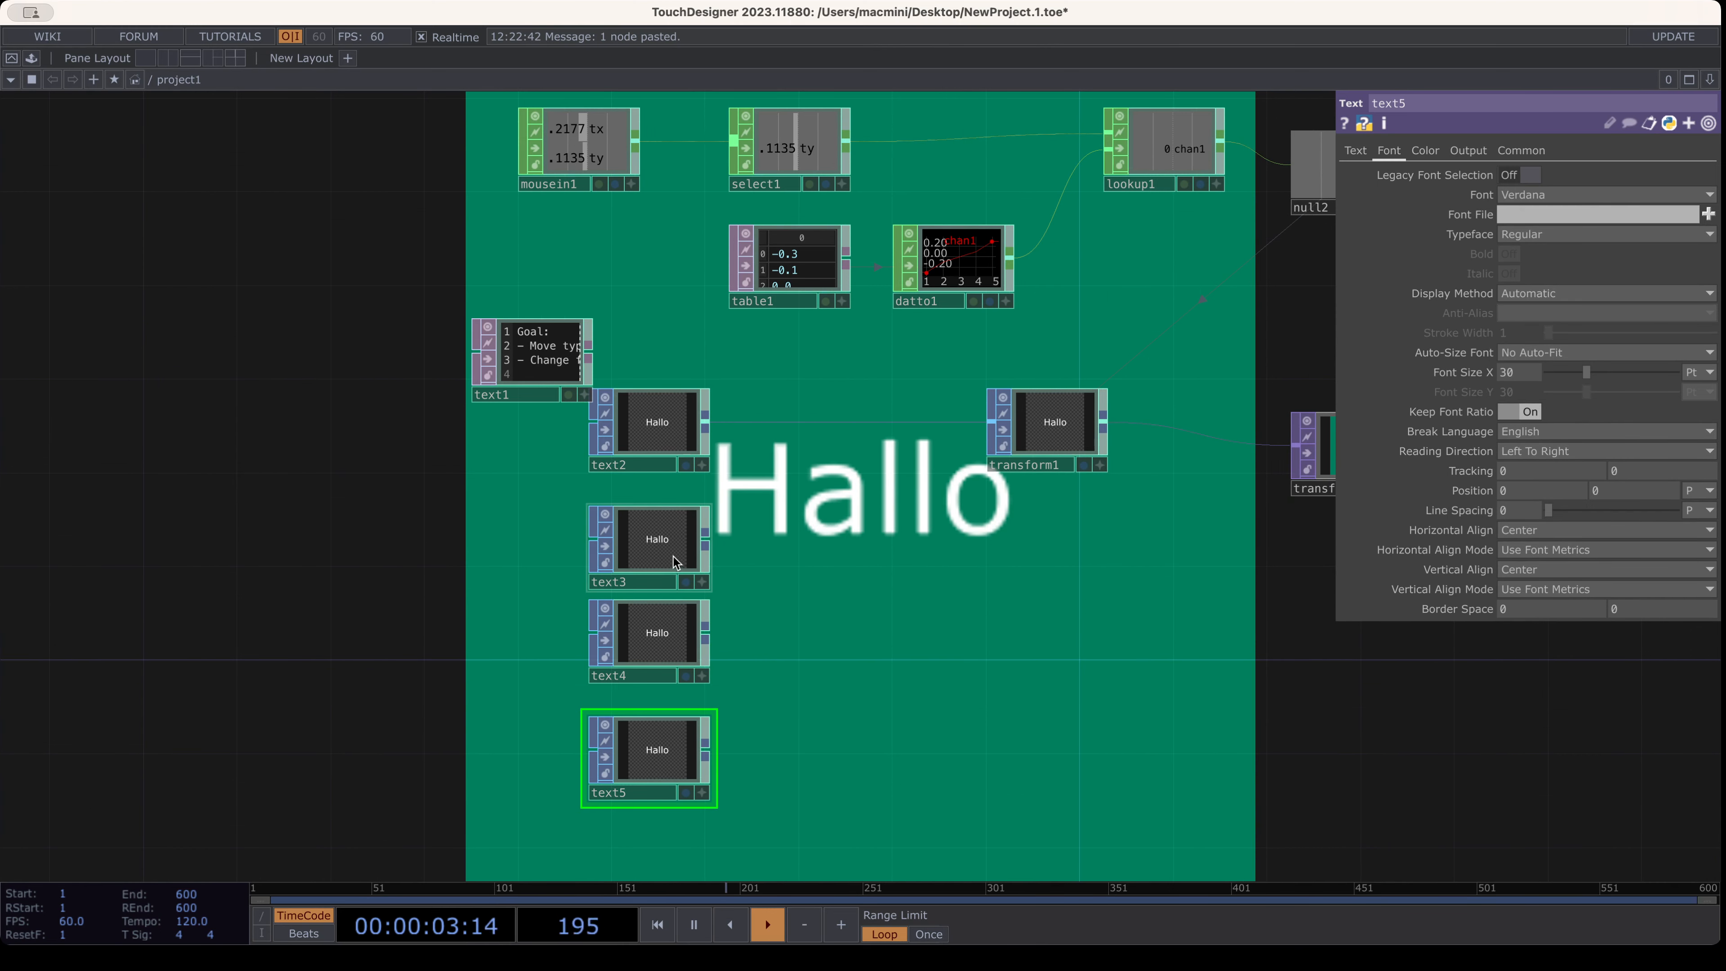
drag(653, 638, 653, 615)
drag(661, 739, 651, 692)
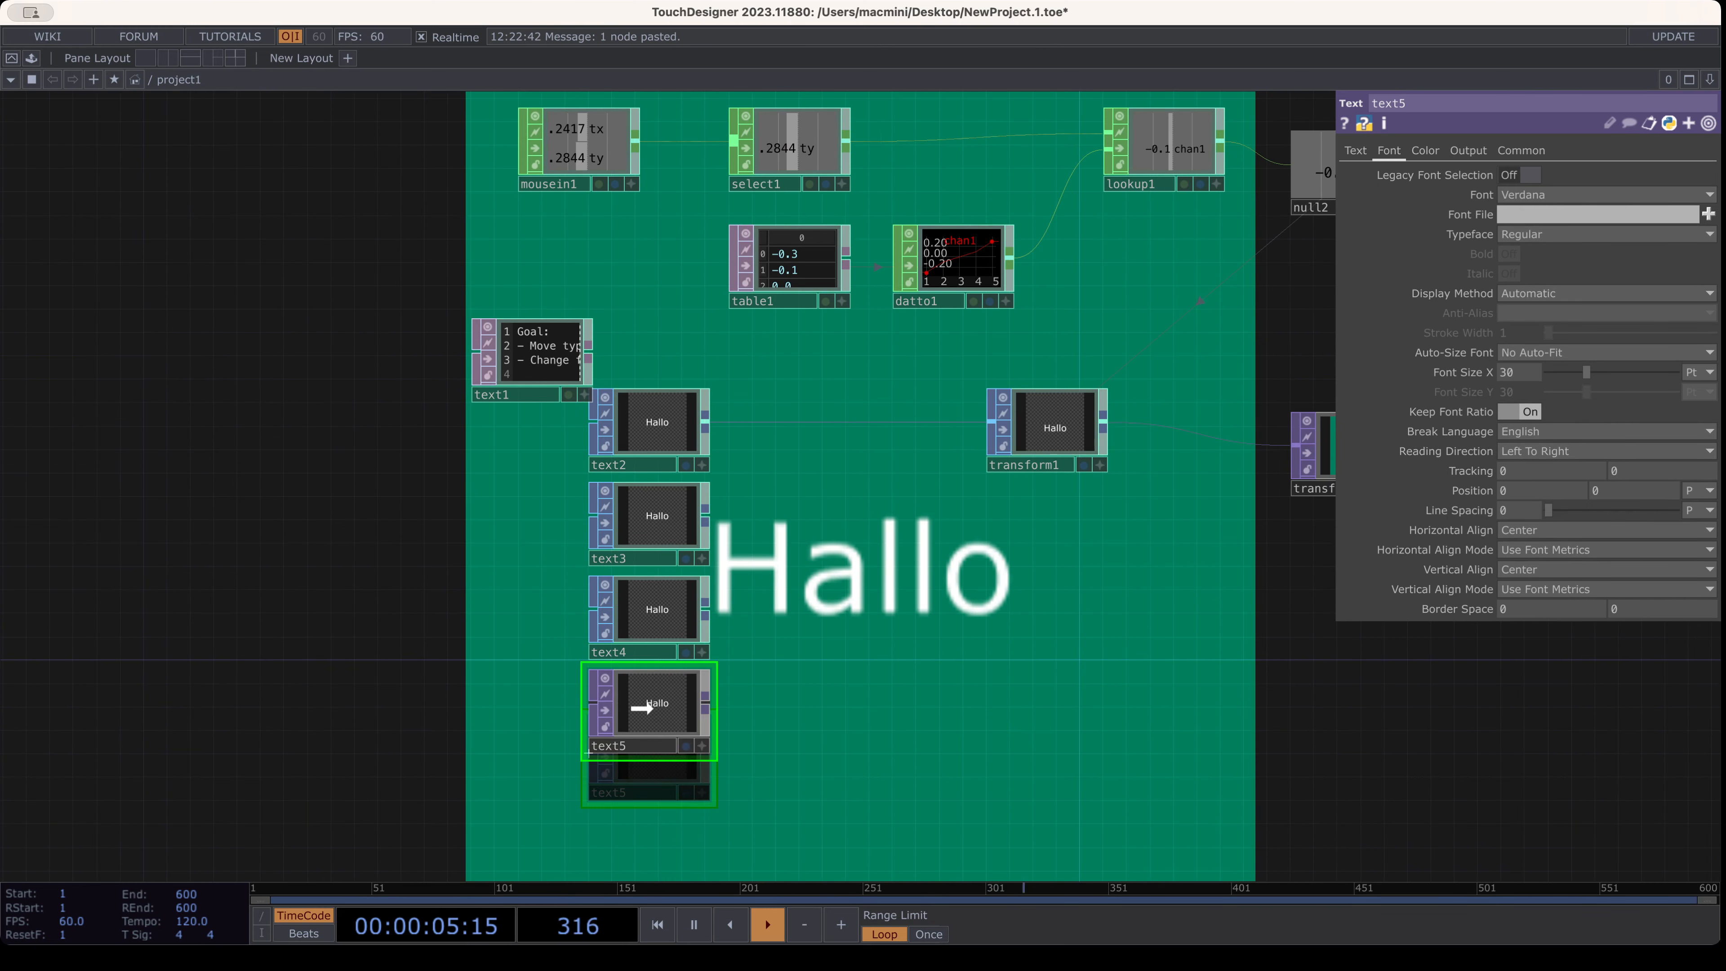
Insert a Switch TOP between text2 and transform1 and connect text3, text4 and text5 as its further inputs
right_click(869, 422)
click(896, 397)
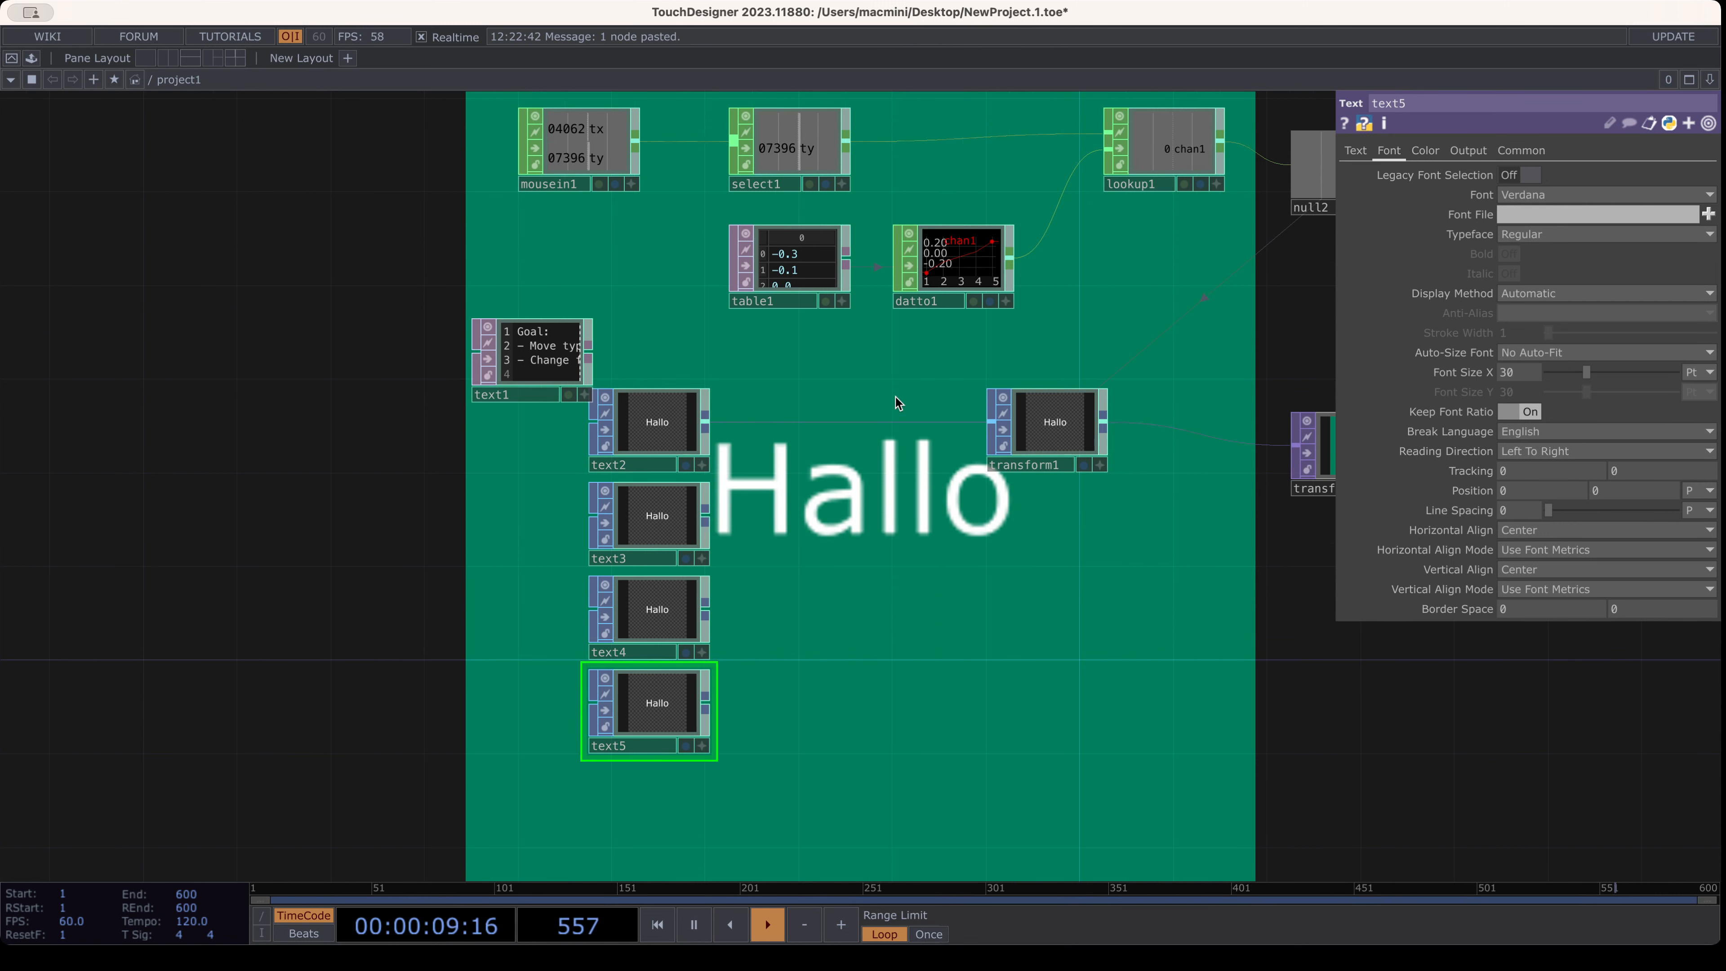
click(929, 538)
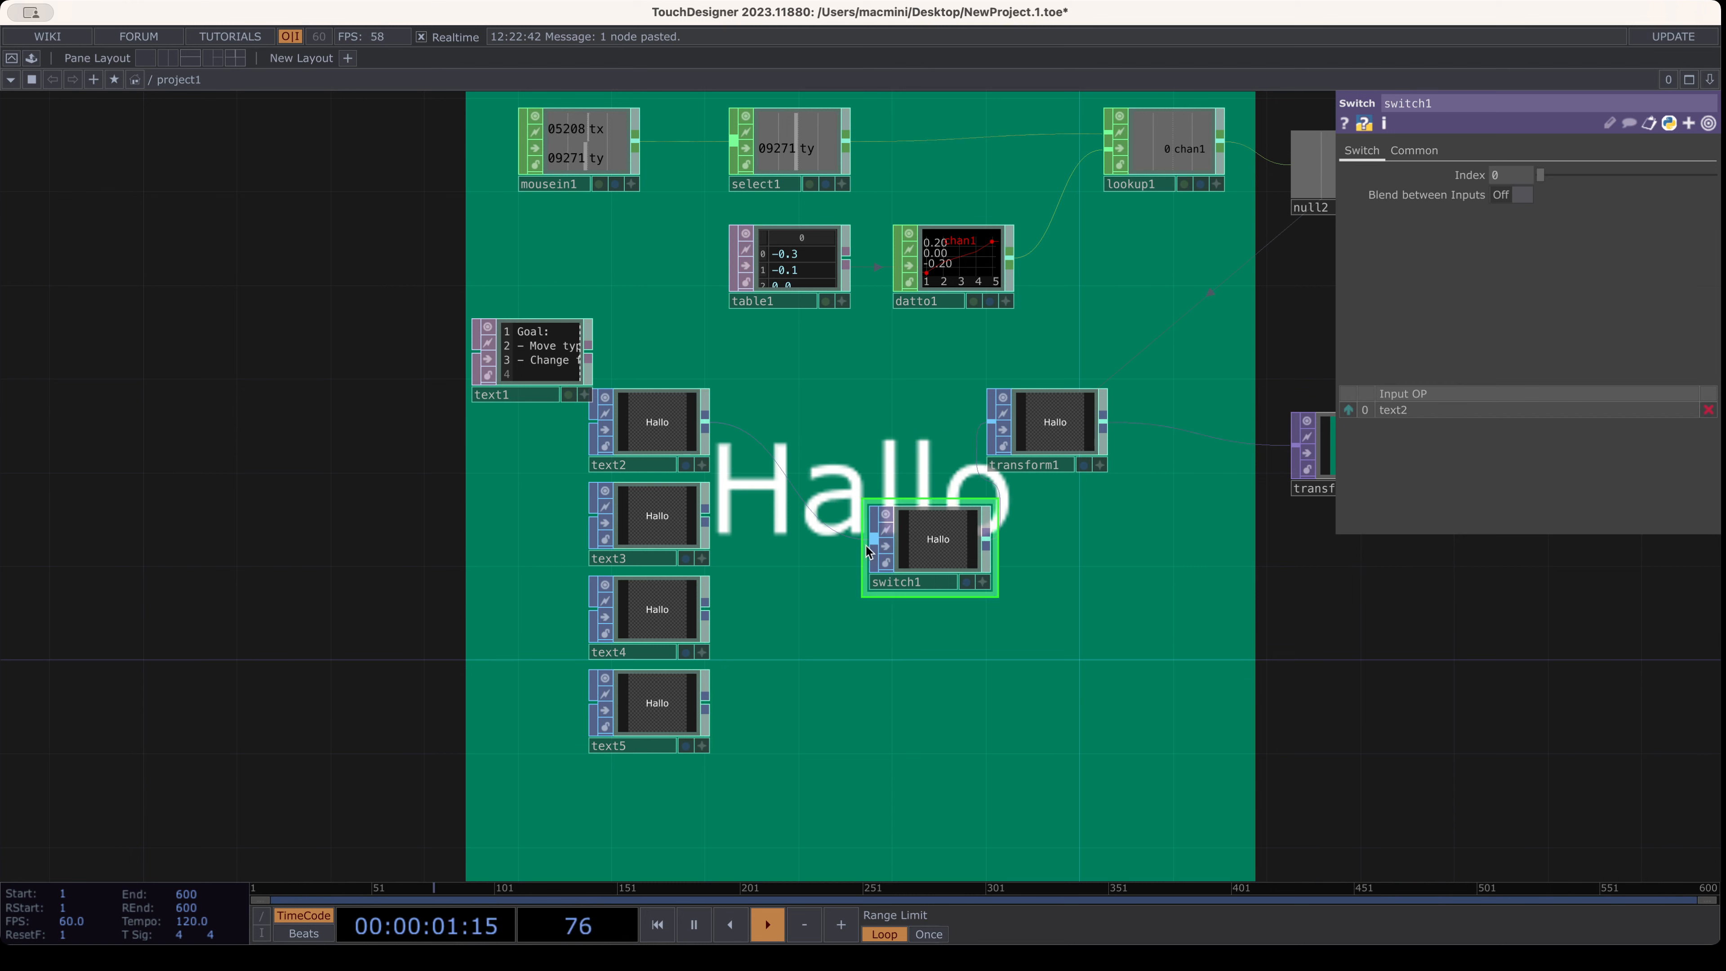
click(874, 539)
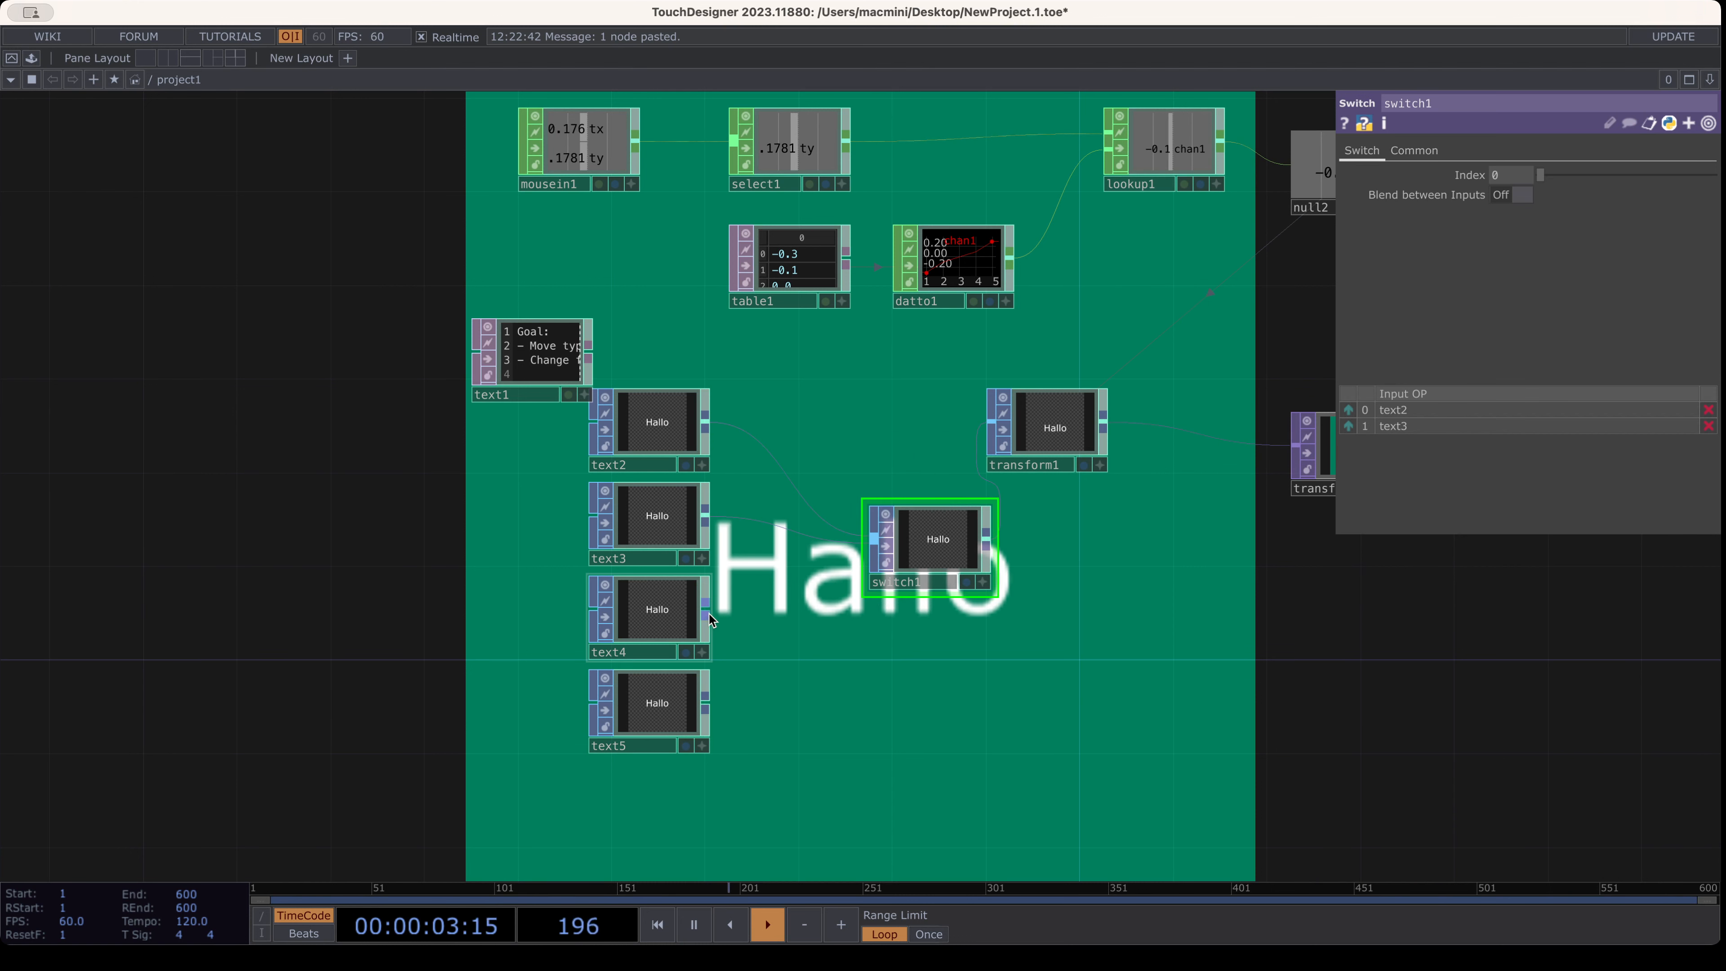
click(705, 608)
click(873, 538)
click(706, 705)
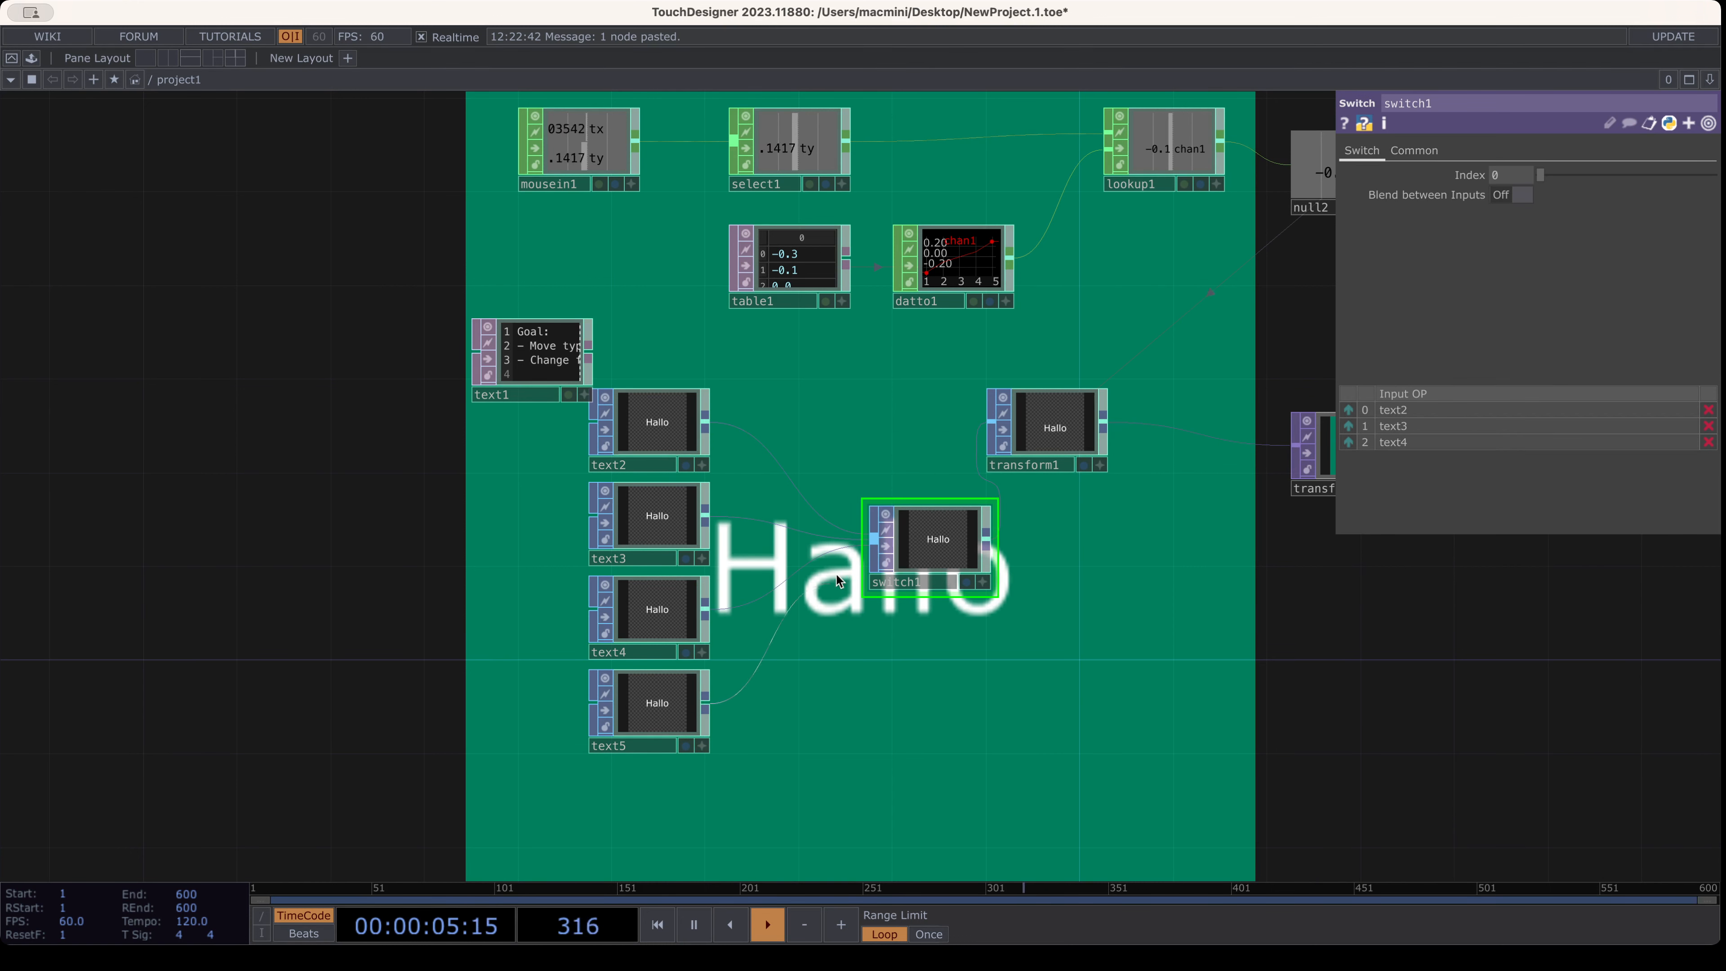
click(874, 538)
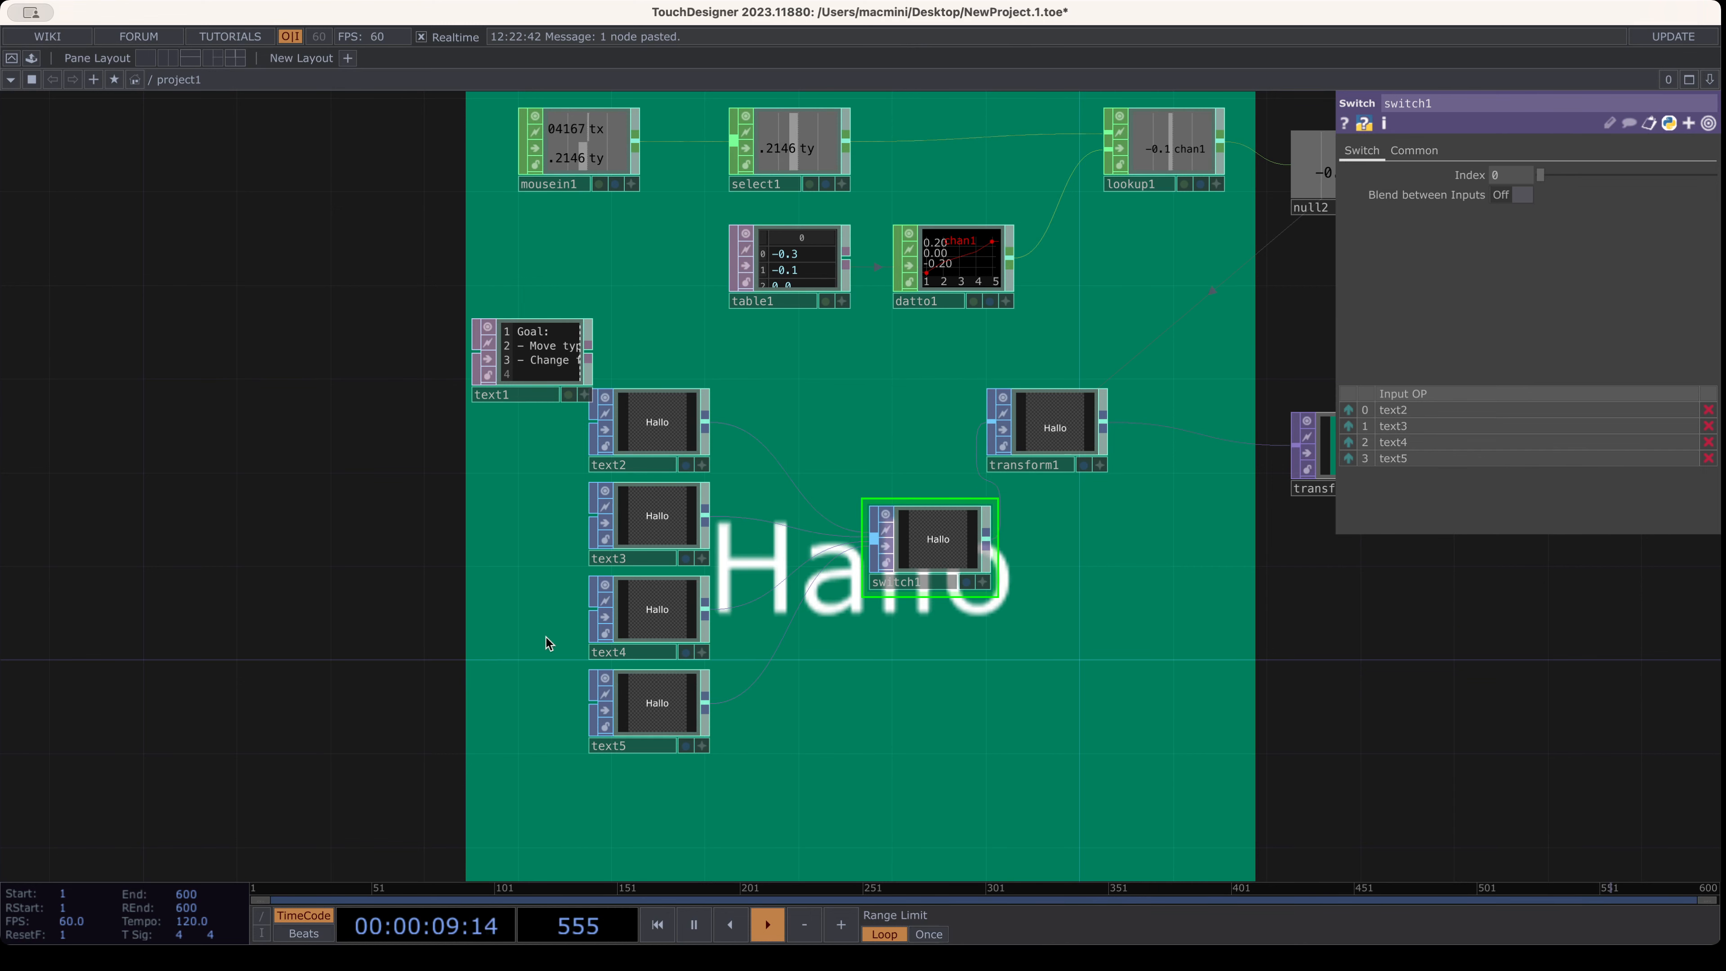
Align switch1 and transform1 in one row beside the text operators and move text1 clear of text2
scroll(935, 554, up, 2)
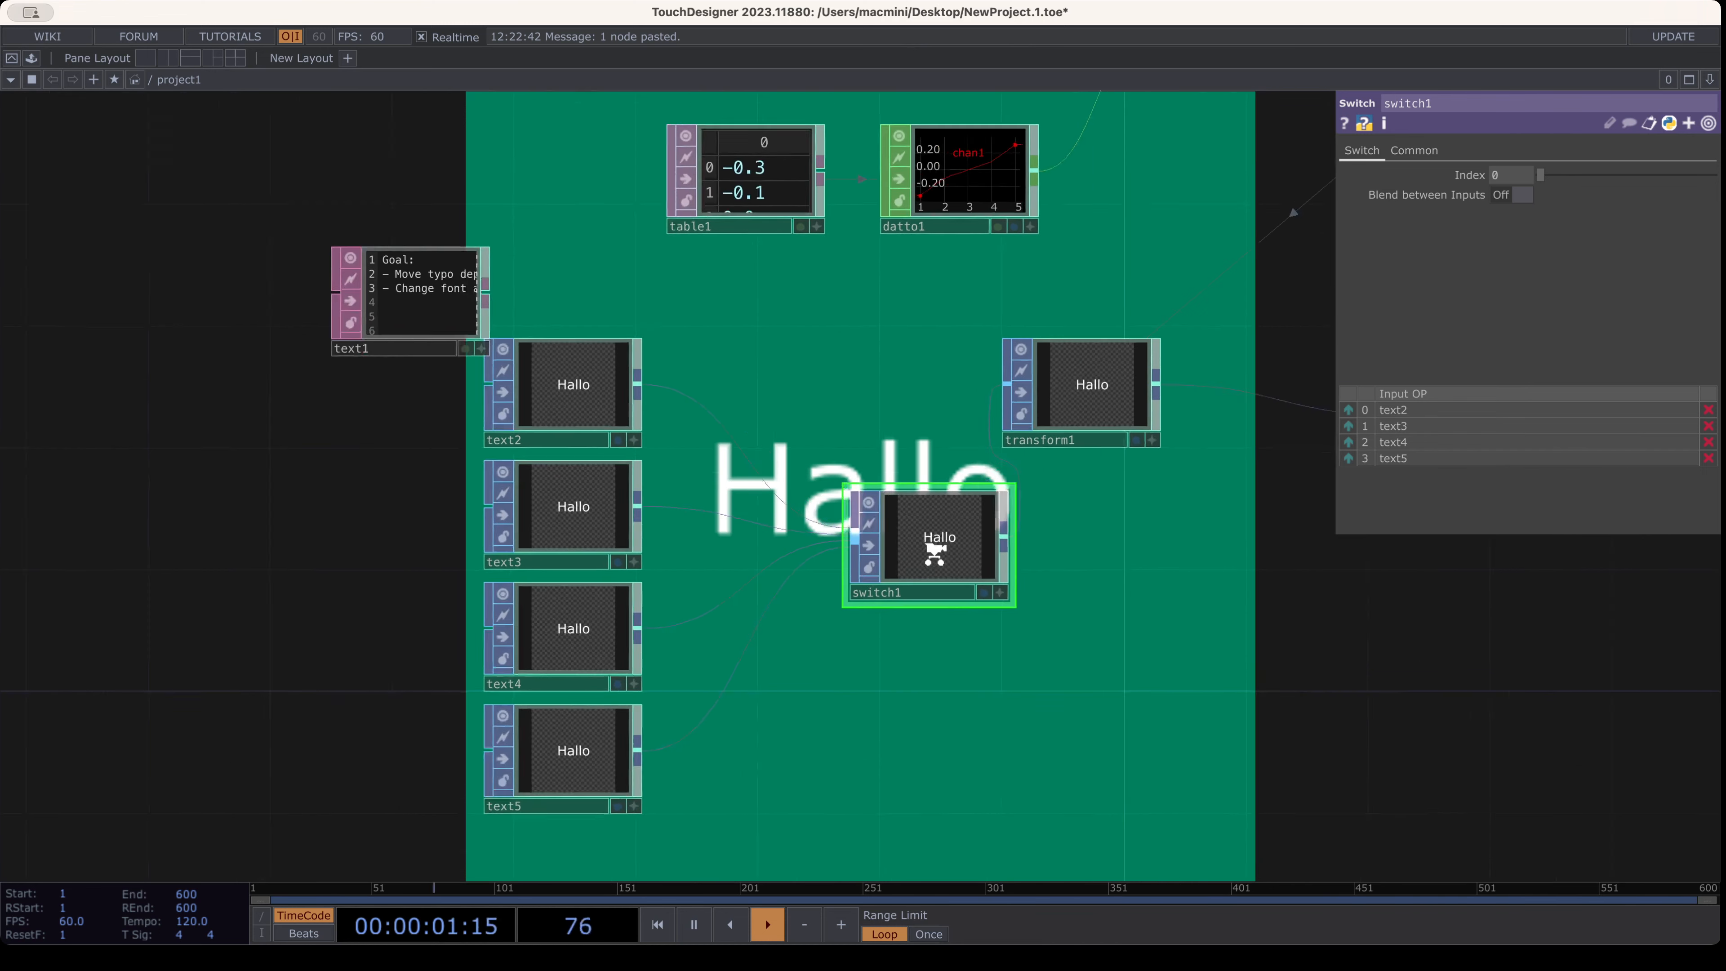
scroll(935, 554, up, 2)
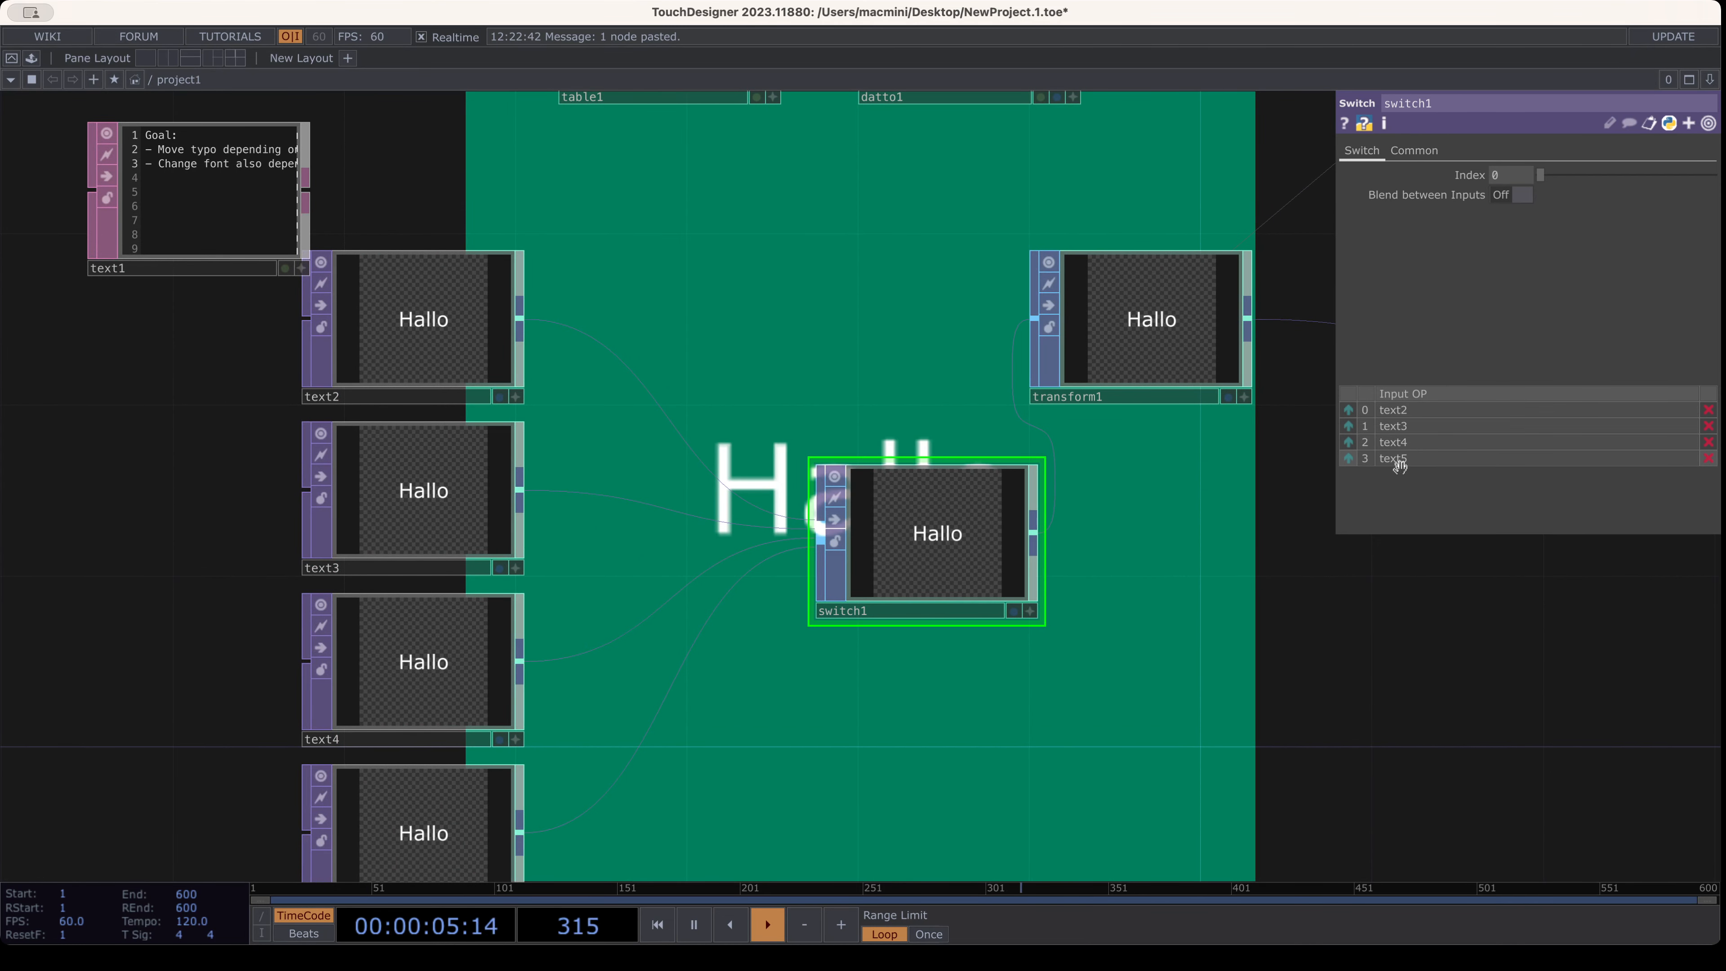
drag(945, 544, 903, 544)
drag(1136, 330, 1136, 373)
drag(891, 556, 850, 392)
drag(941, 549, 998, 432)
scroll(968, 506, up, 1)
scroll(967, 505, down, 5)
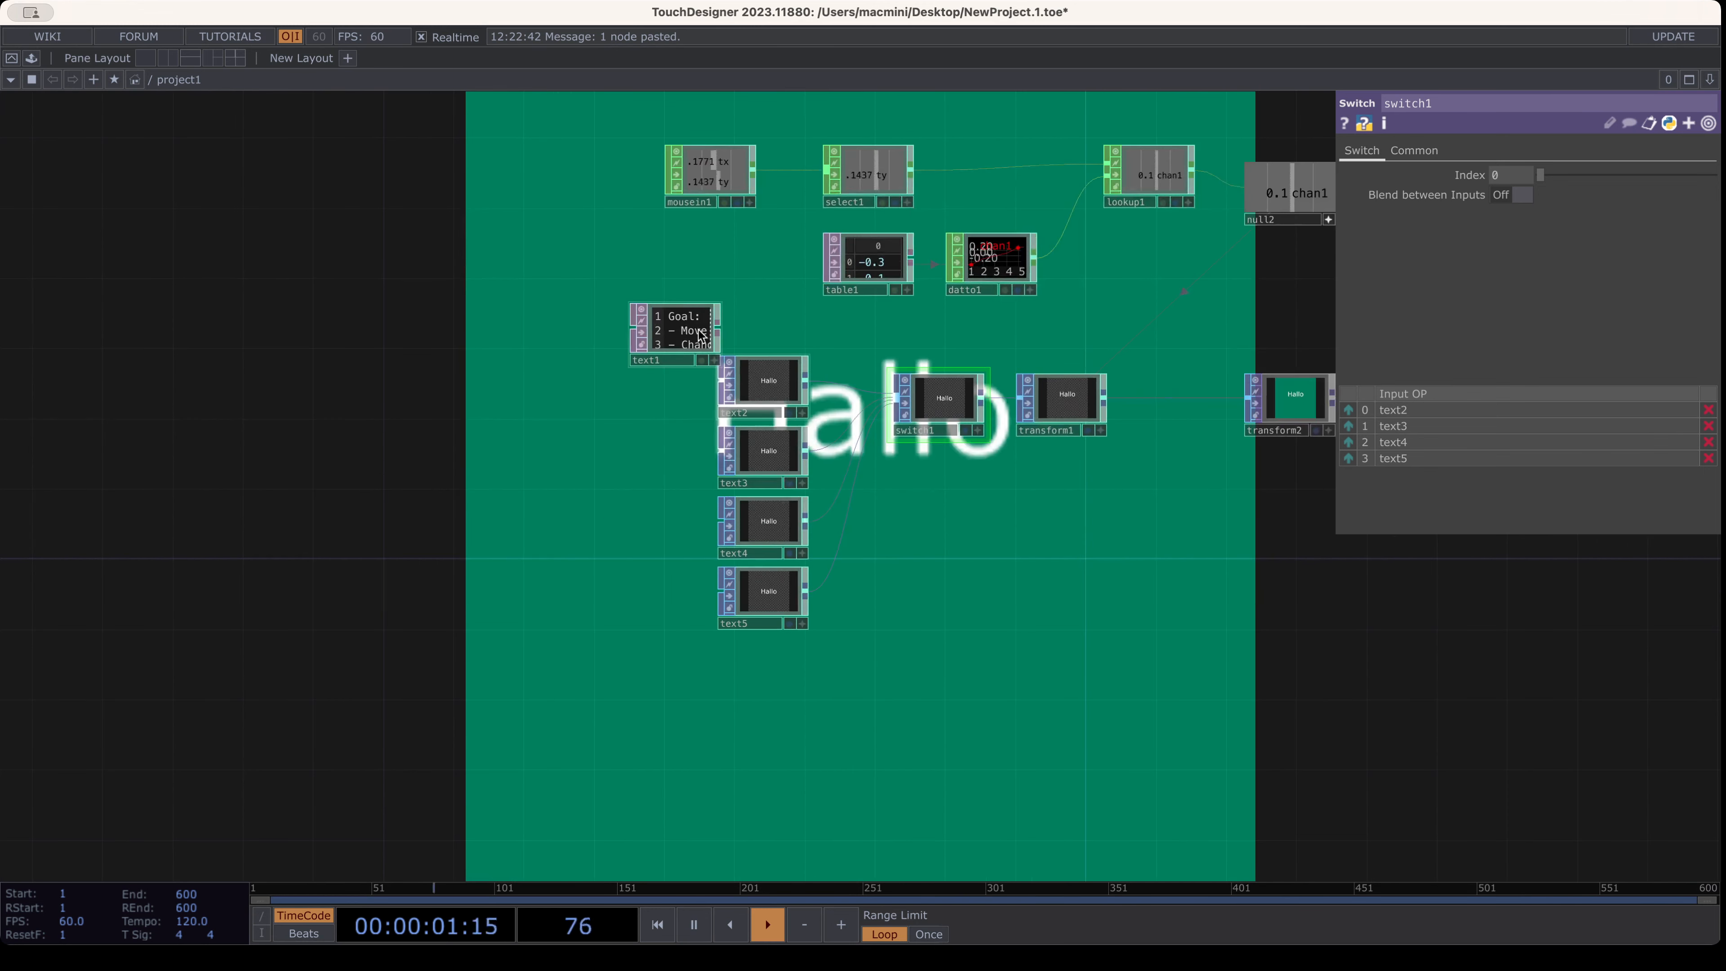
drag(695, 329, 677, 295)
Move text2, text3, text4 and text5 upward in the network as one vertical stack
click(759, 386)
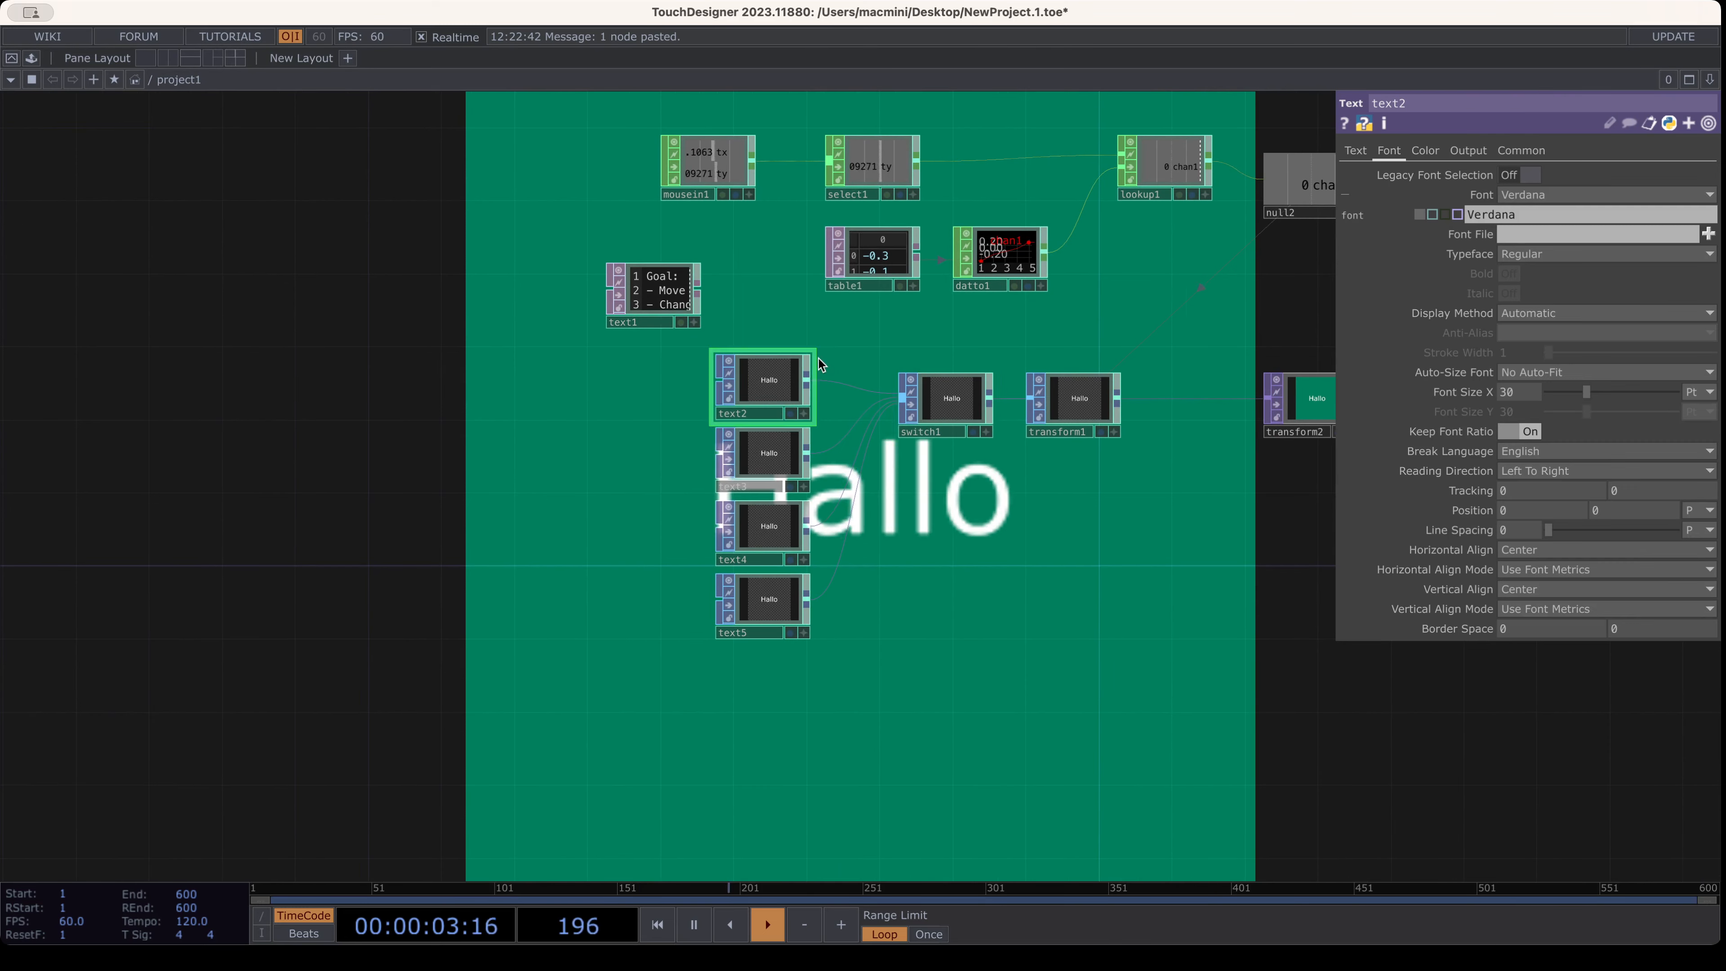
scroll(751, 404, up, 6)
scroll(761, 402, down, 4)
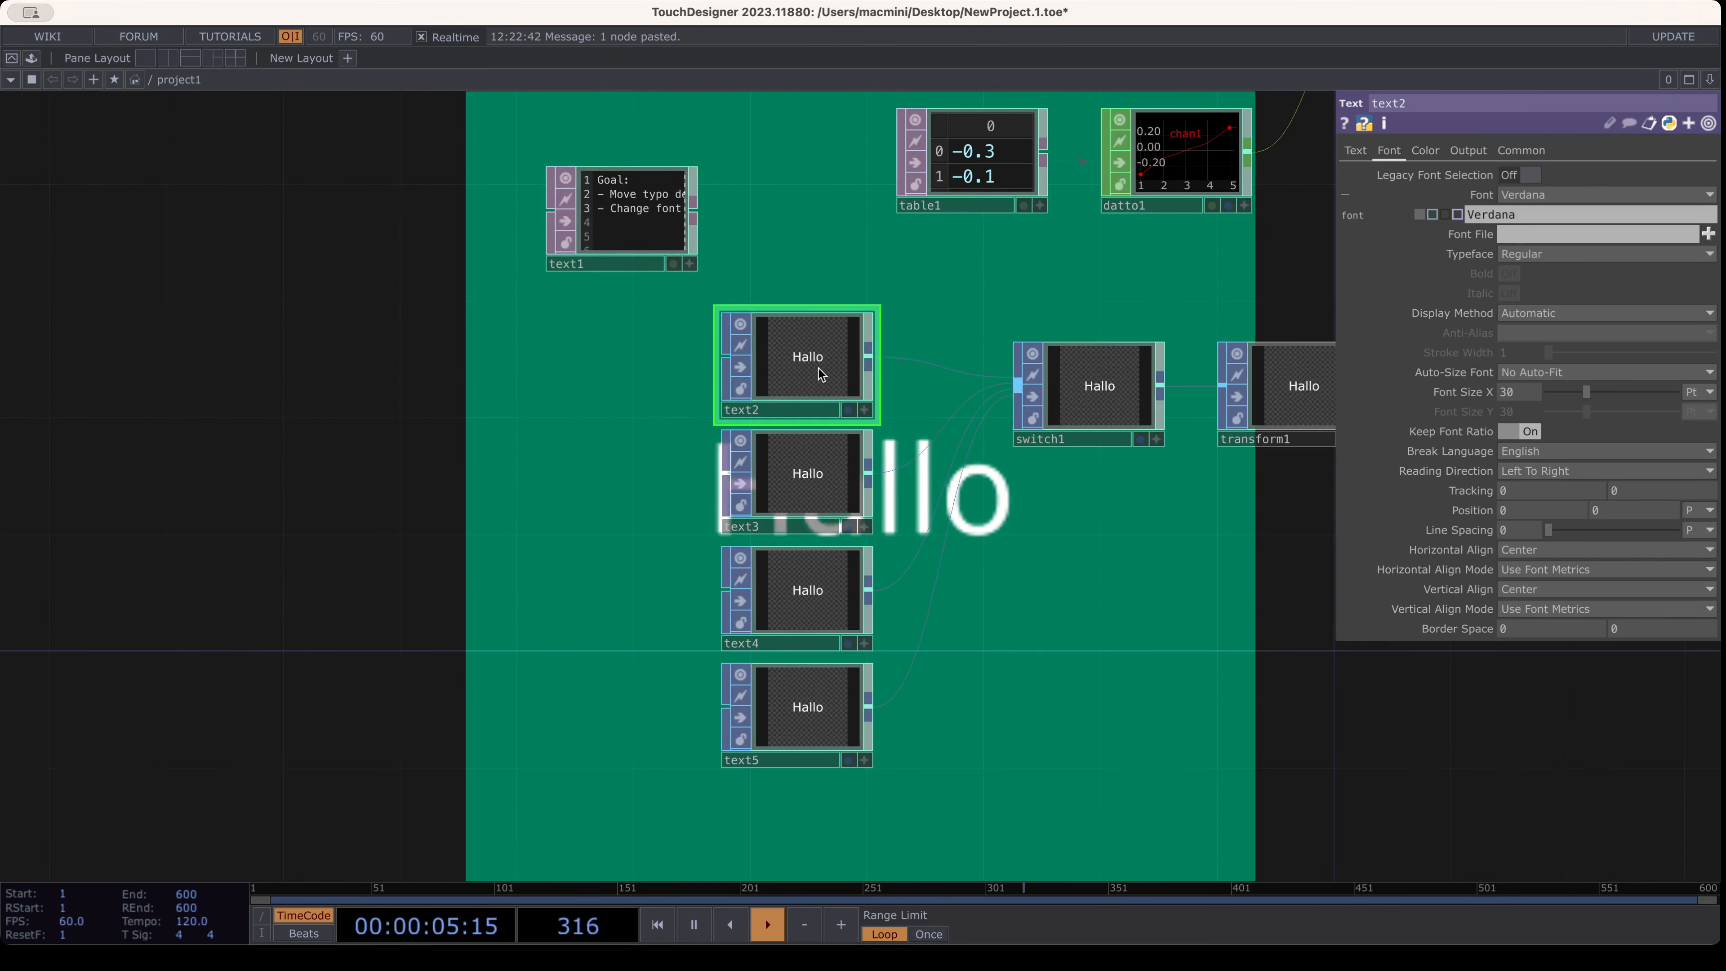
drag(820, 374, 814, 315)
drag(801, 495, 802, 436)
drag(805, 601, 802, 526)
drag(805, 731, 804, 643)
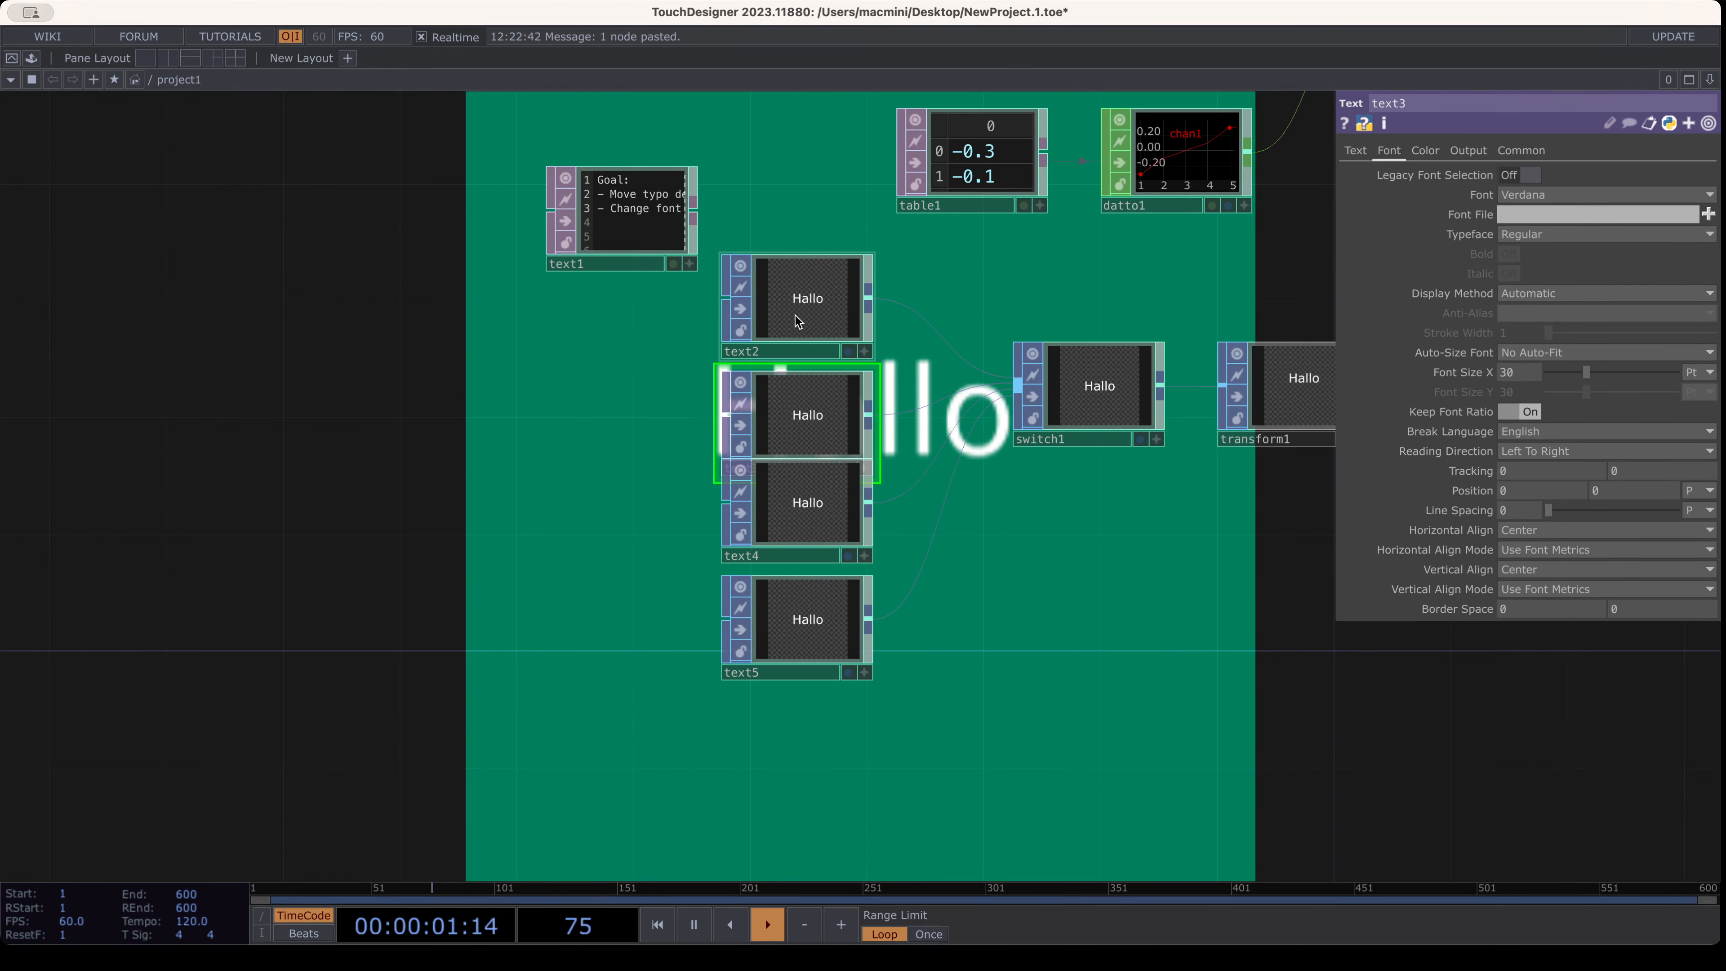
Set the font of text3 to Wingdings
click(826, 410)
click(1604, 195)
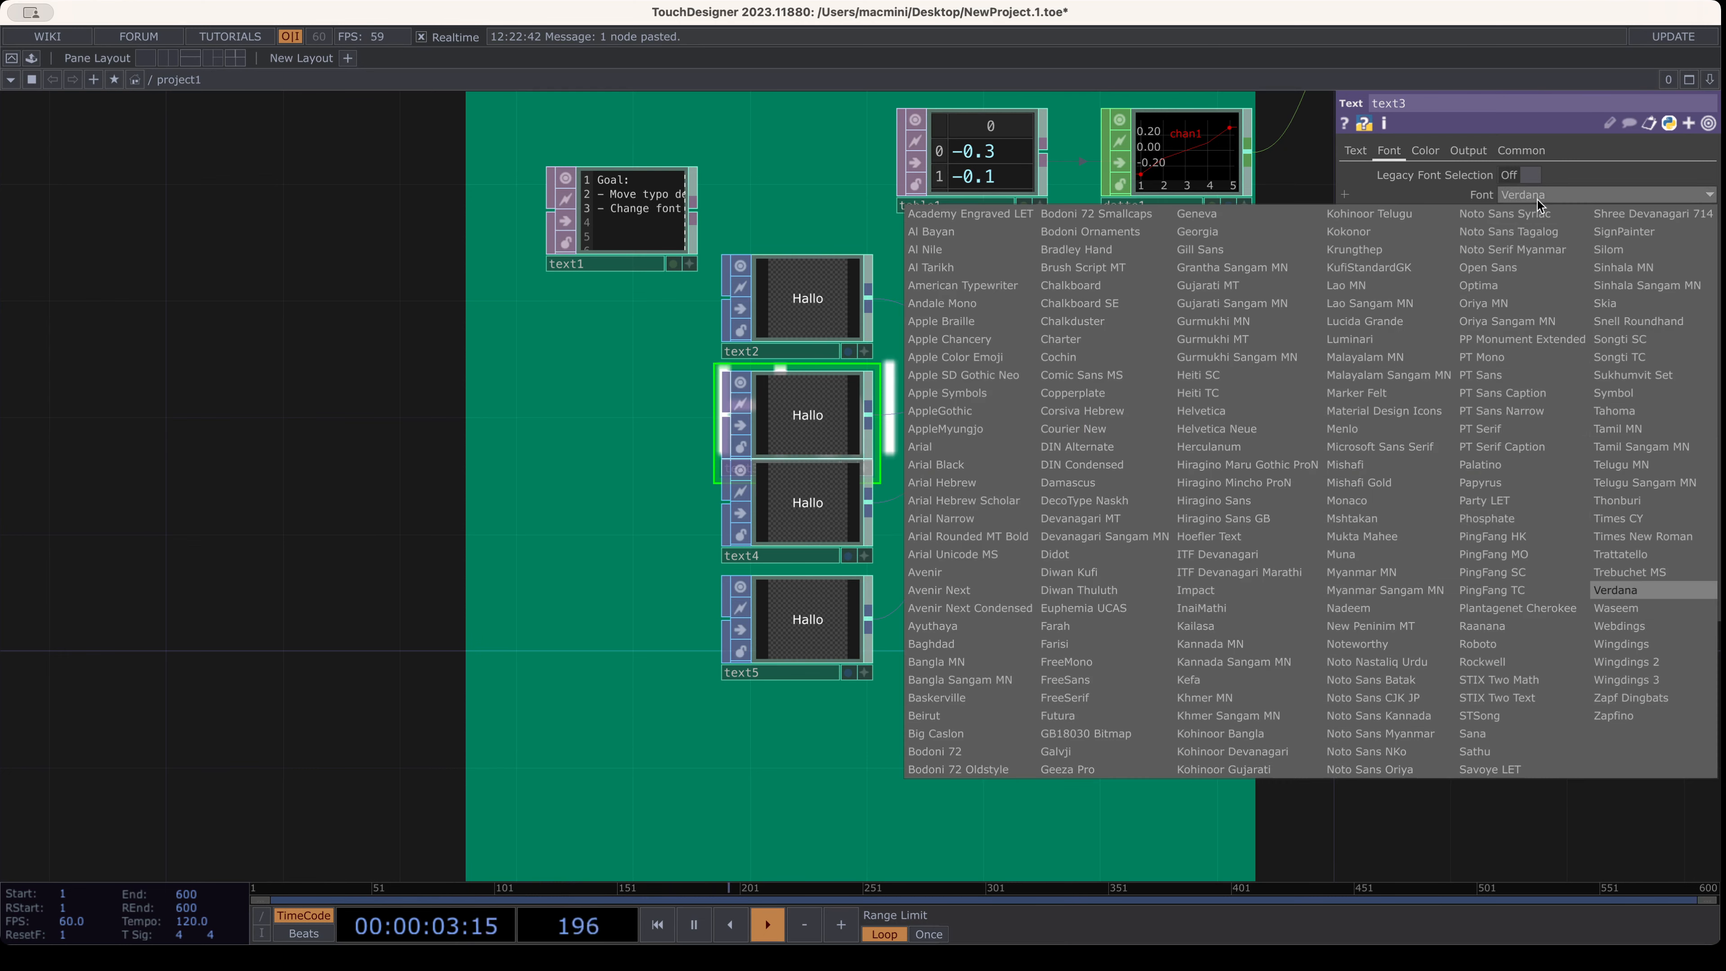
click(1636, 649)
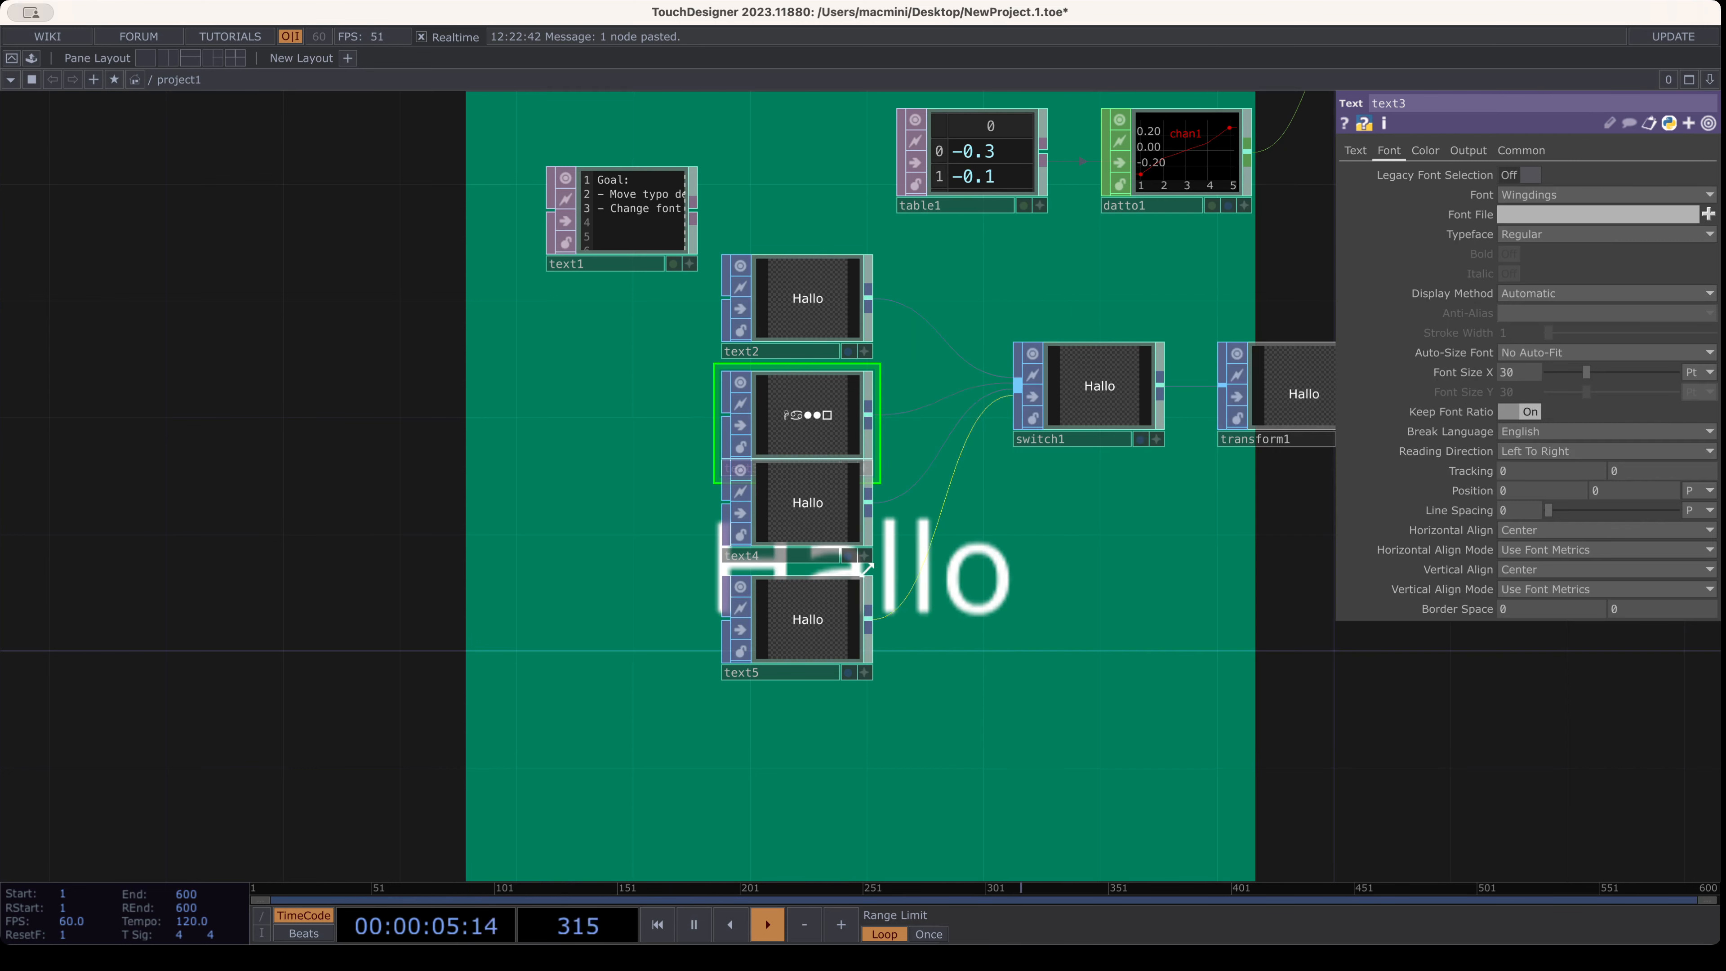
Try Open Sans on text4 and settle on the font Khmer MN
click(788, 503)
click(1631, 195)
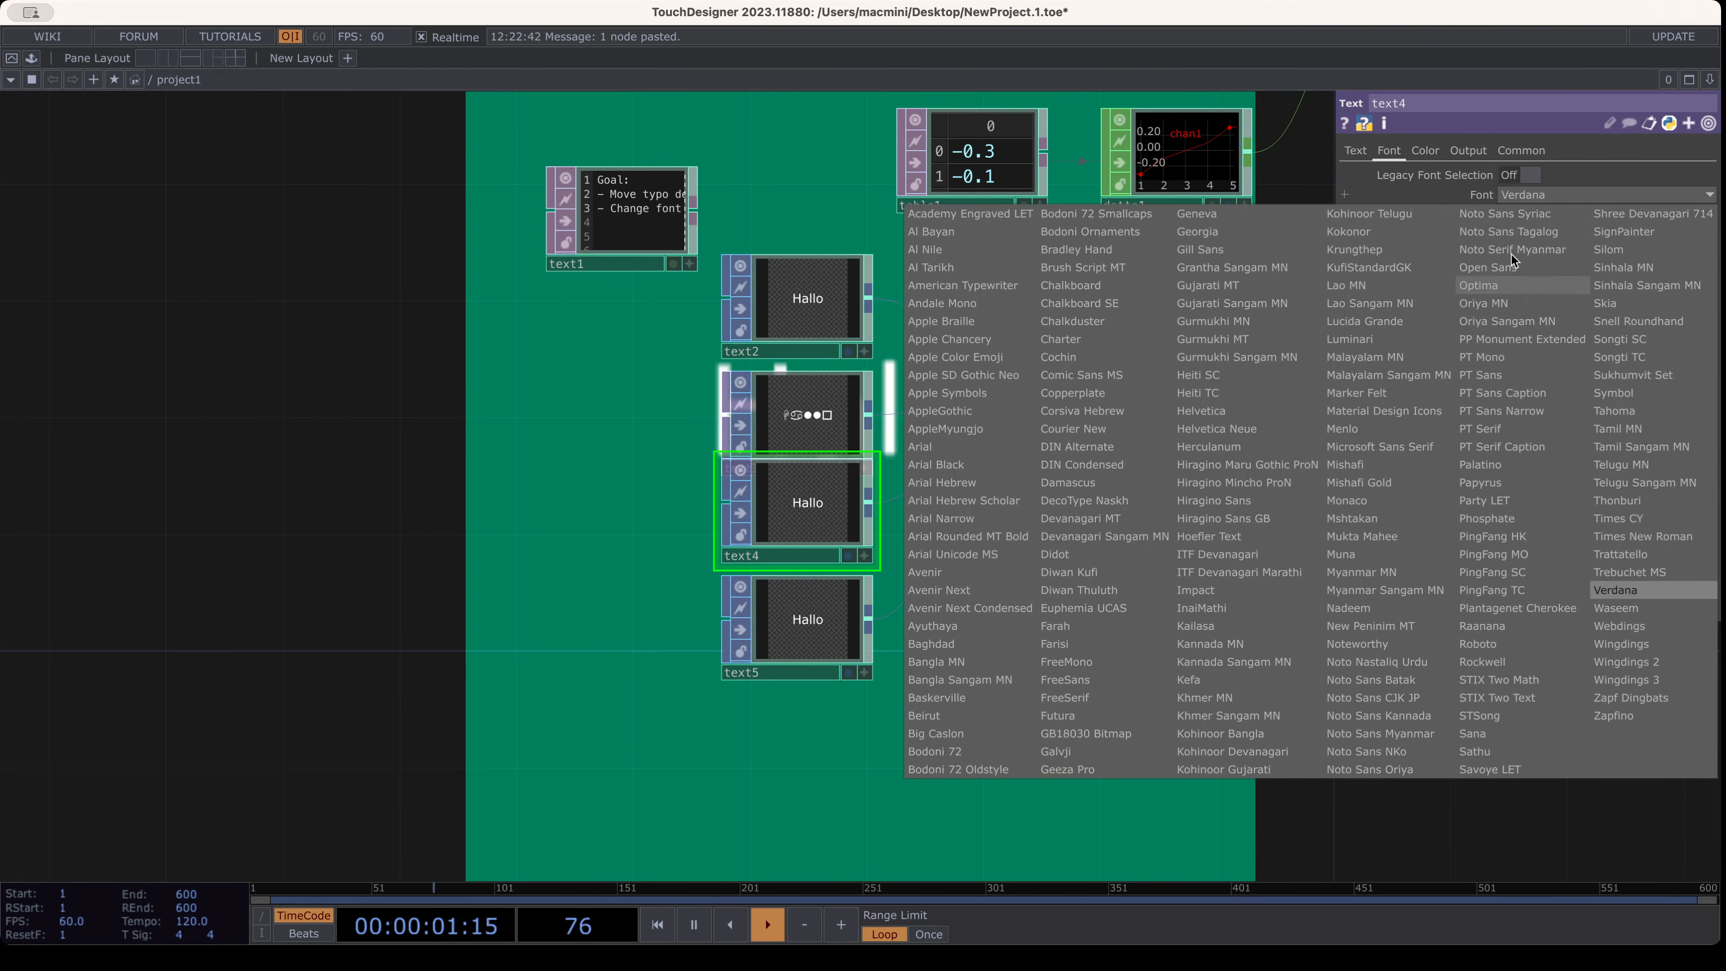
click(1496, 272)
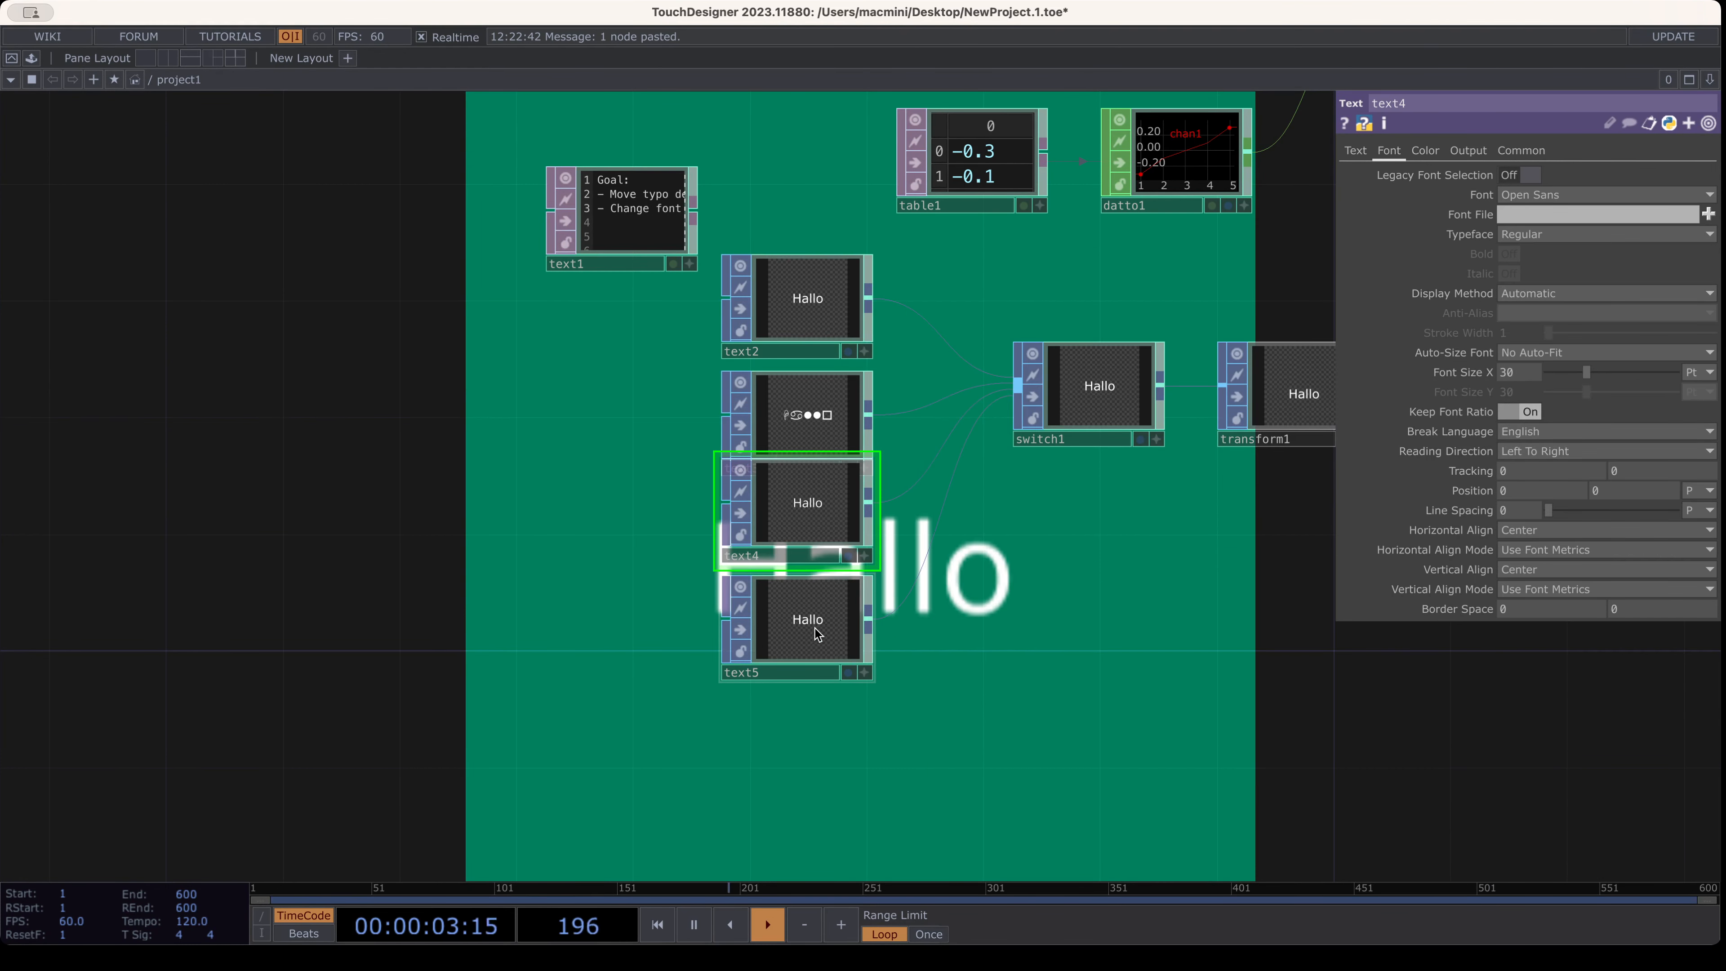
scroll(797, 536, up, 5)
click(1560, 195)
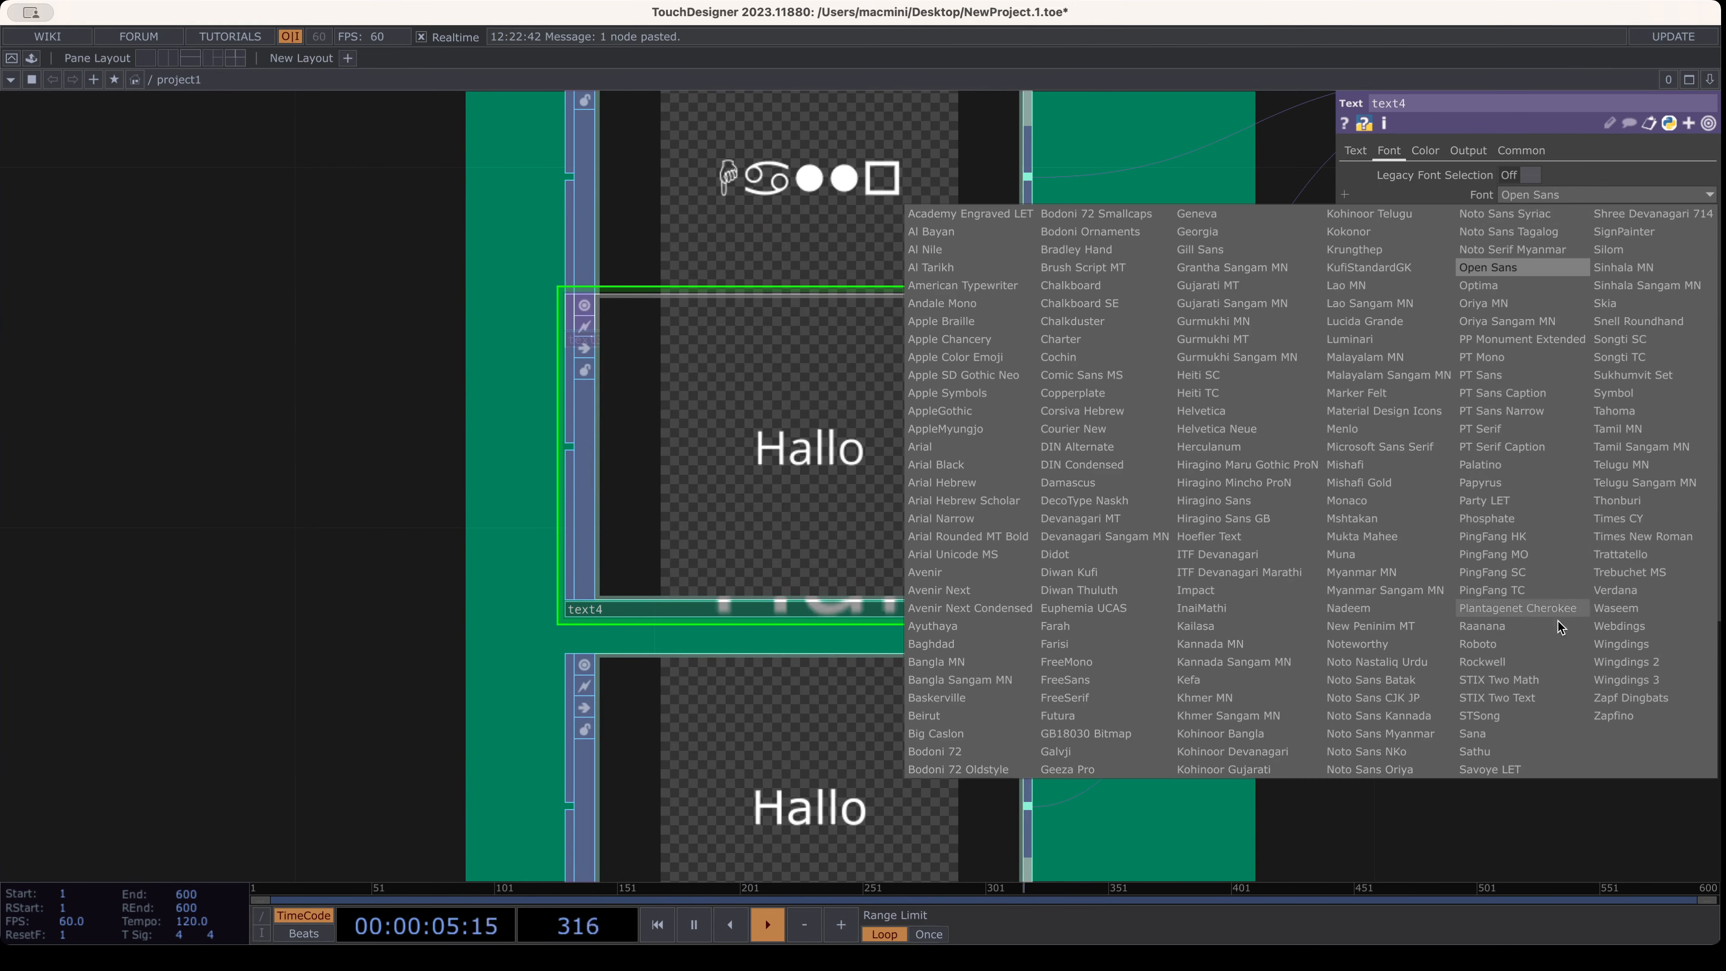
click(1226, 700)
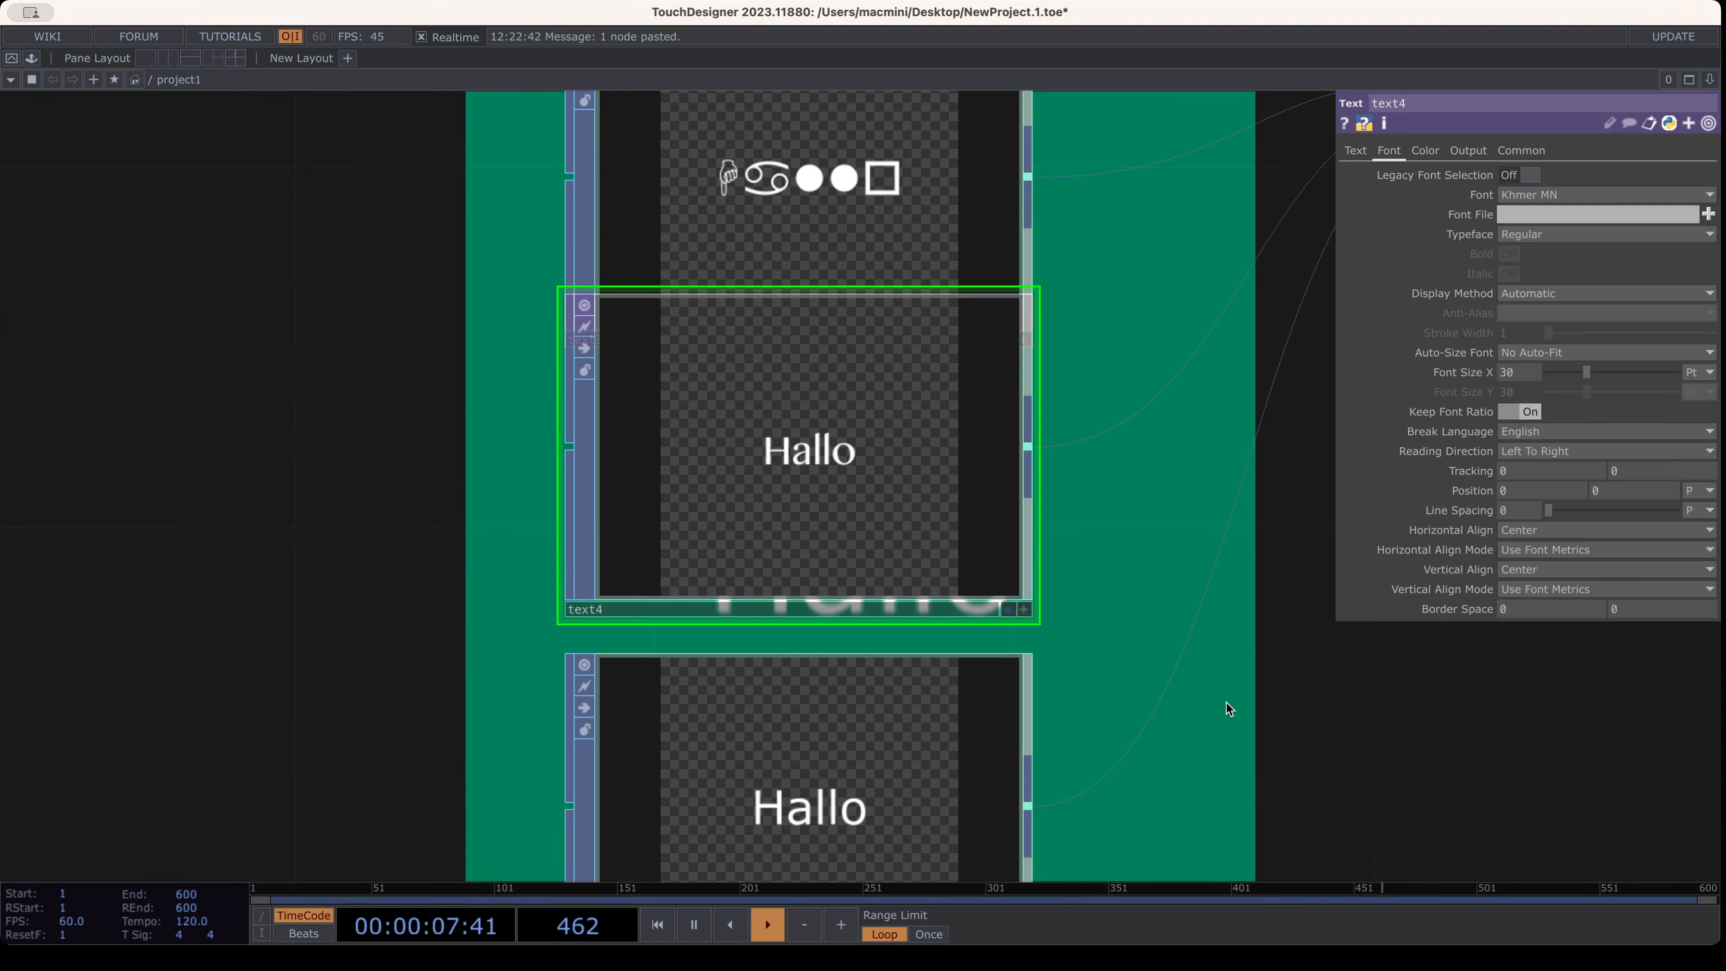
Try the fonts Zapfino, Times CY and Didot on text5
click(858, 861)
click(1531, 198)
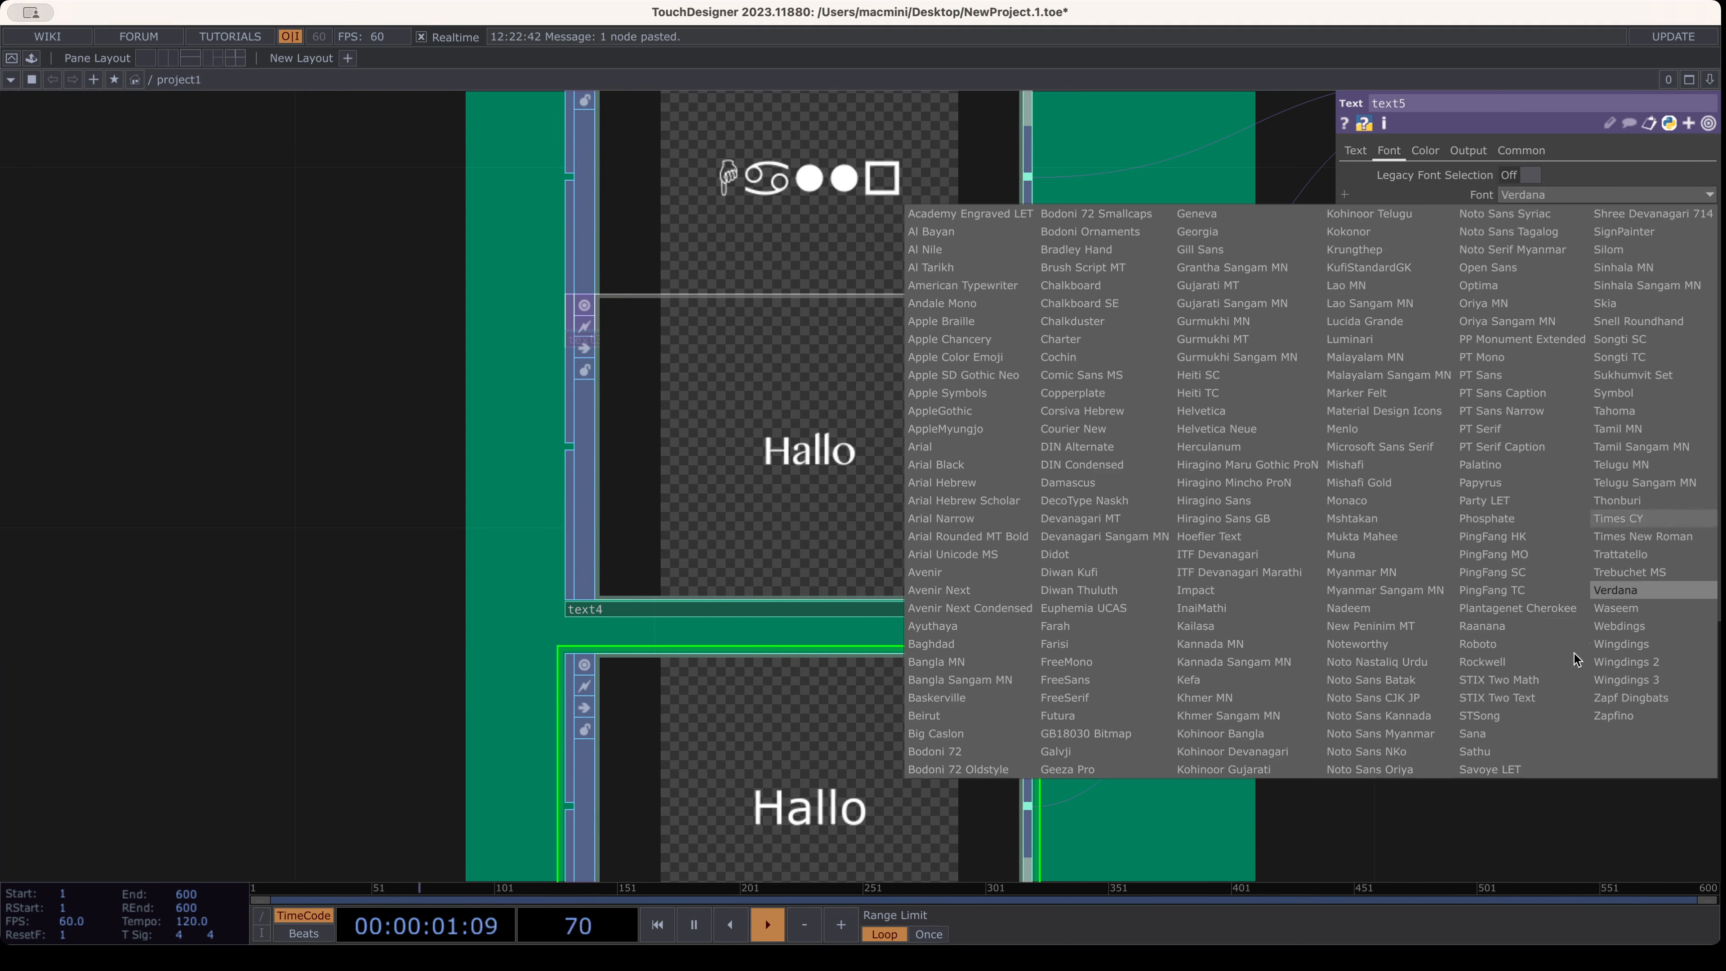
click(1632, 723)
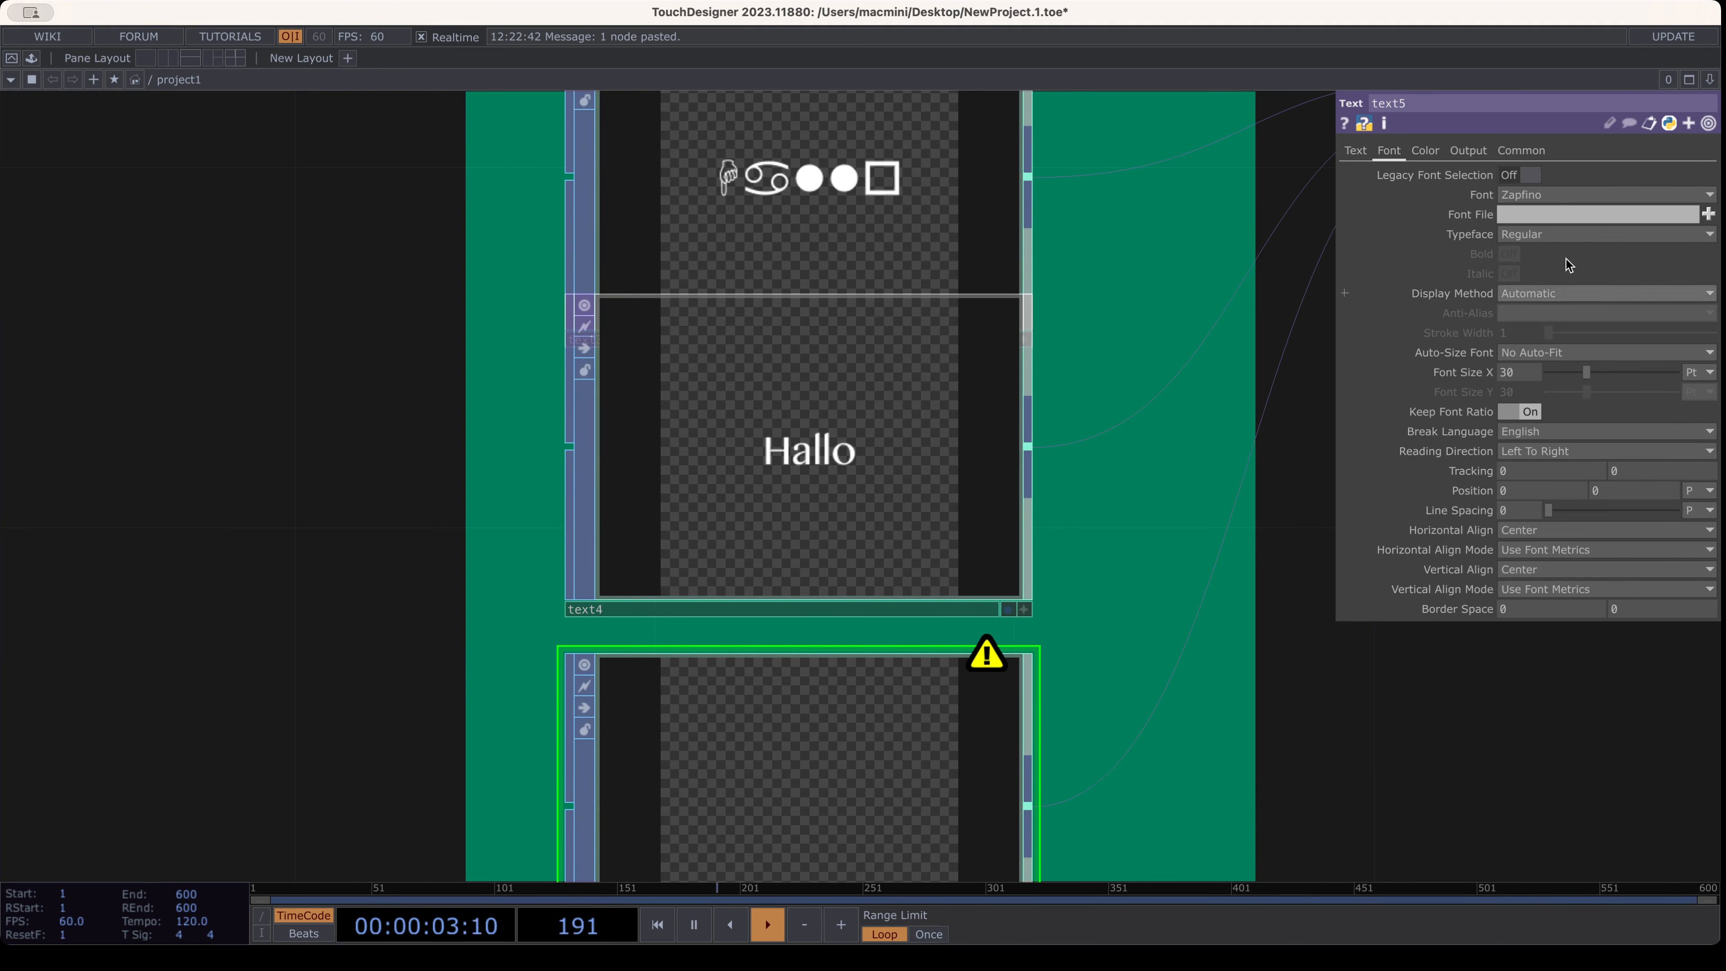
click(1548, 195)
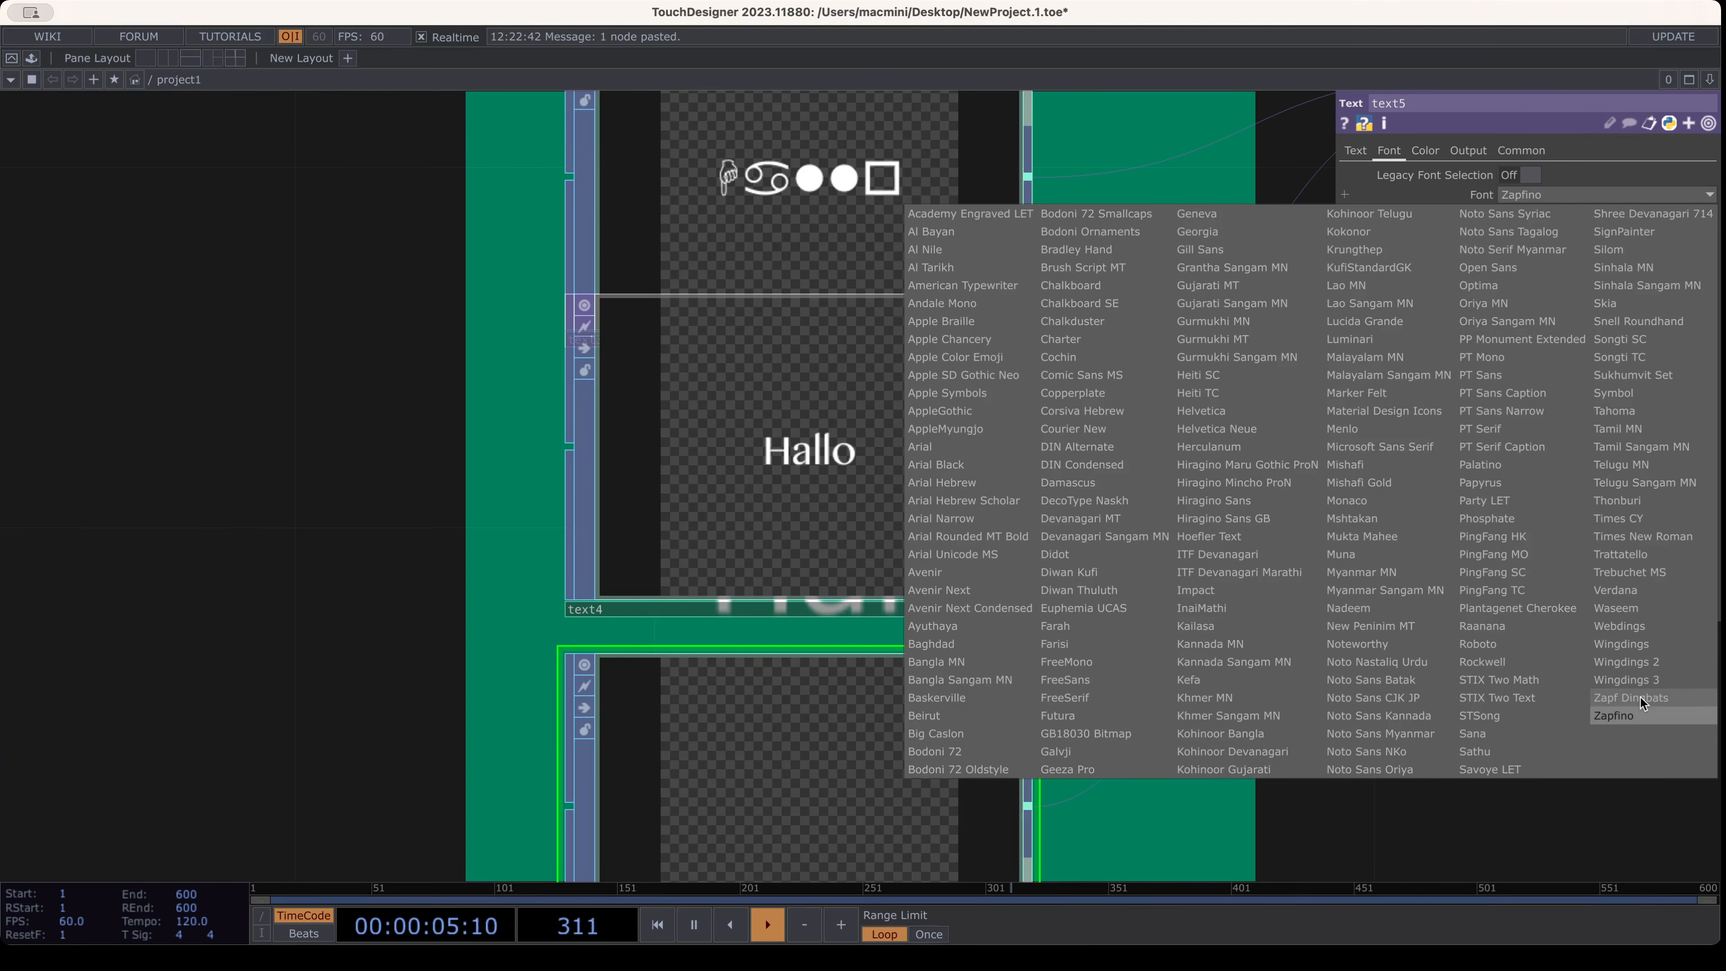
click(1615, 518)
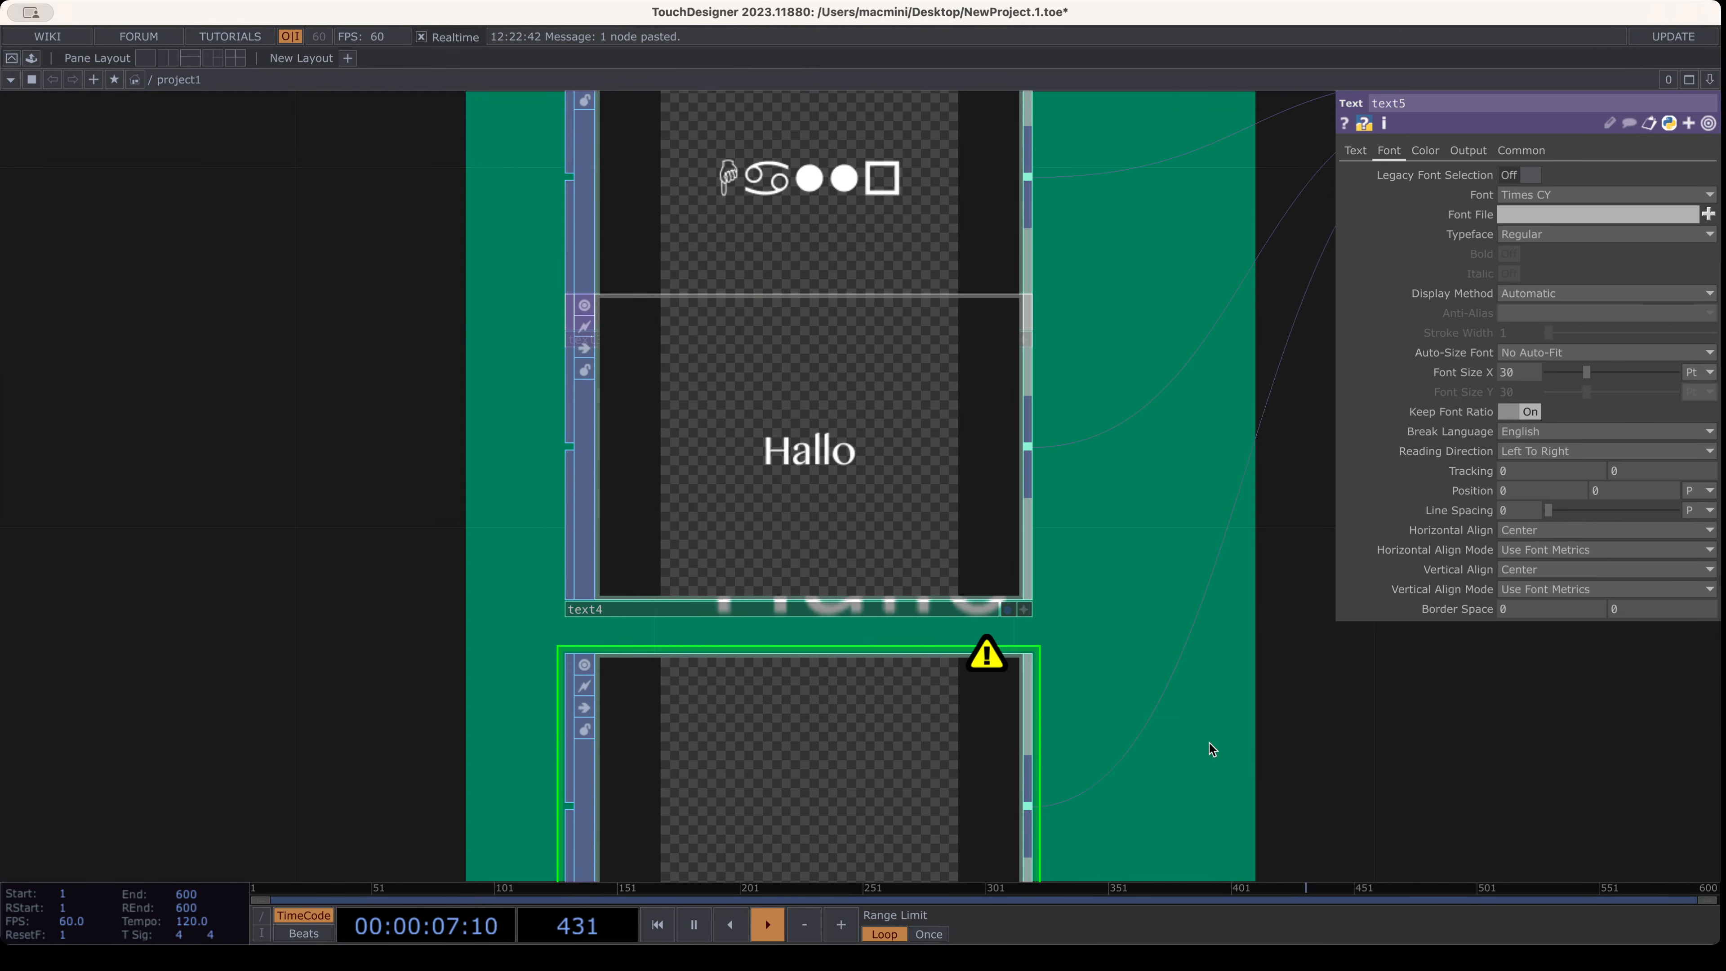
click(1589, 194)
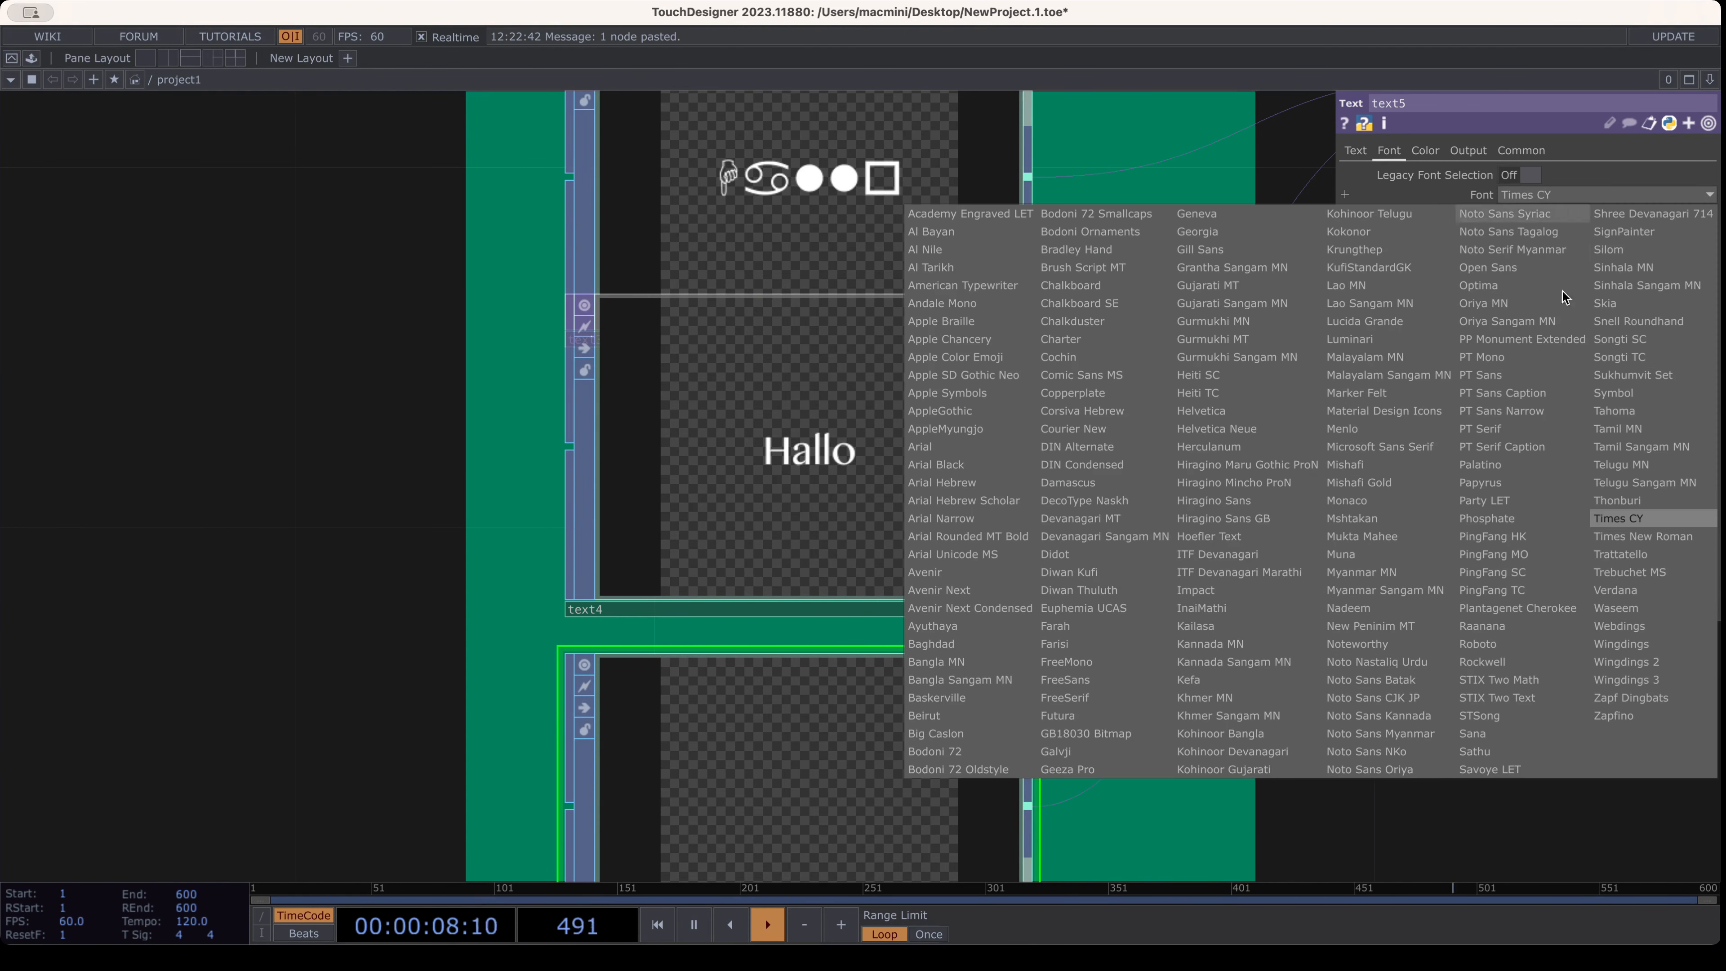
click(1107, 555)
Bring up text5's operator information to read its warning details
scroll(1185, 386, down, 3)
scroll(915, 478, down, 5)
middle_click(911, 413)
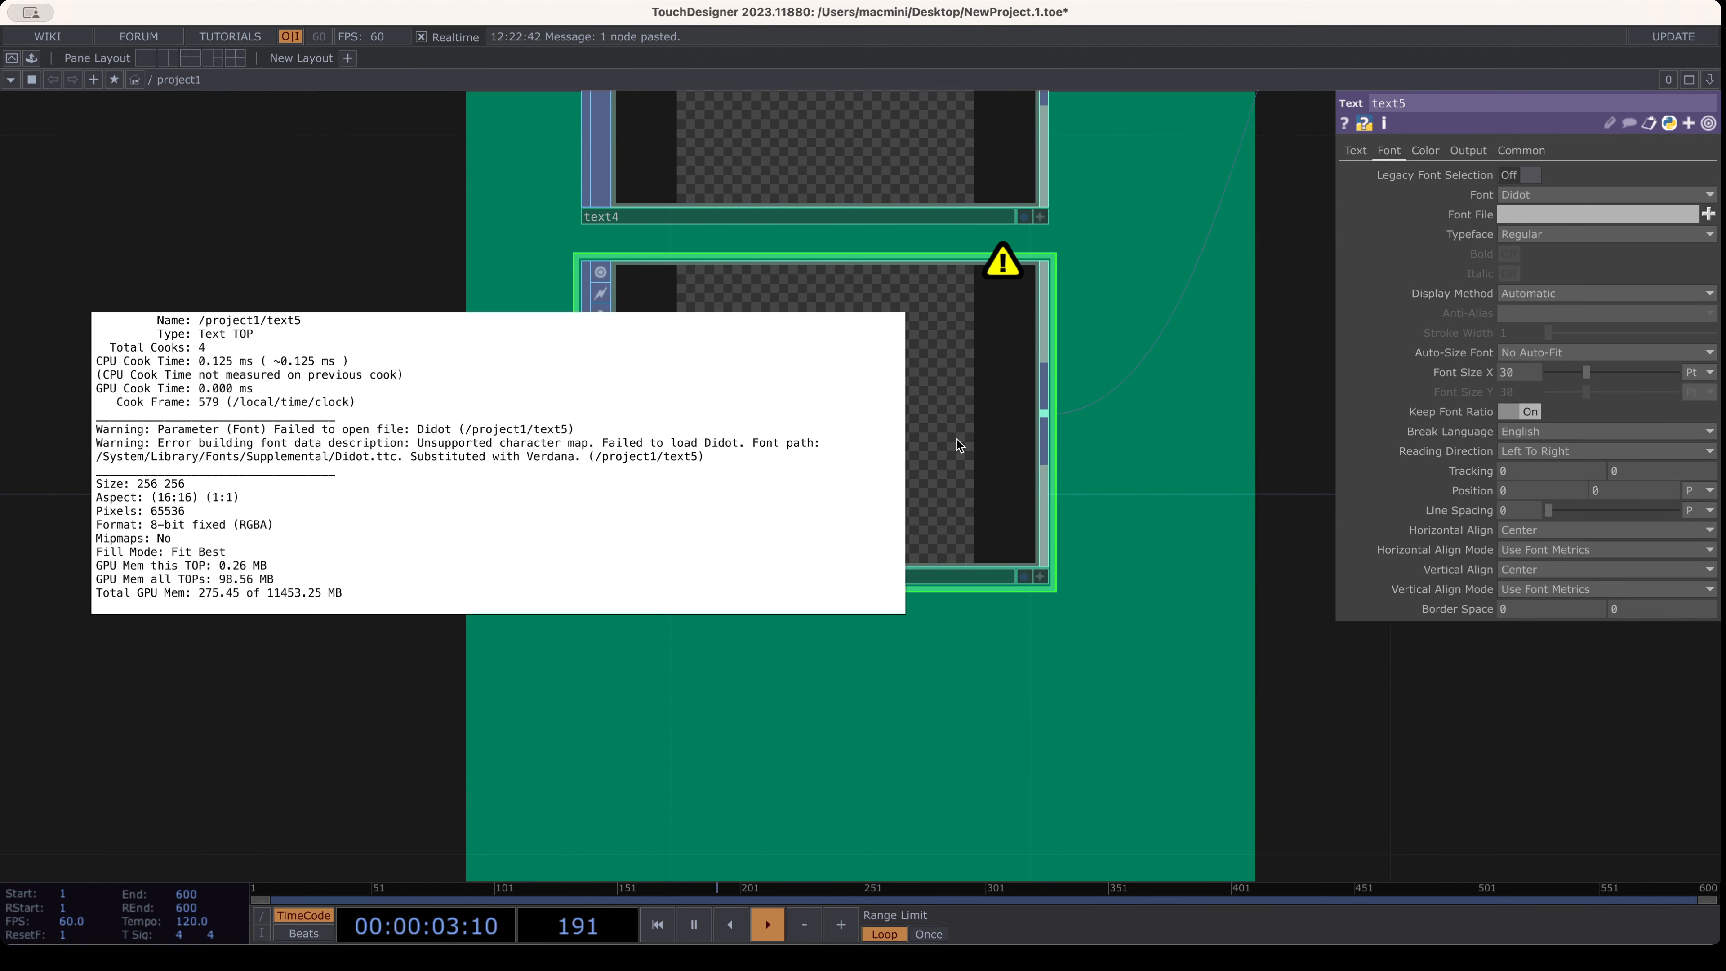
Try the fonts Damascus and Cochin on text5
click(1571, 196)
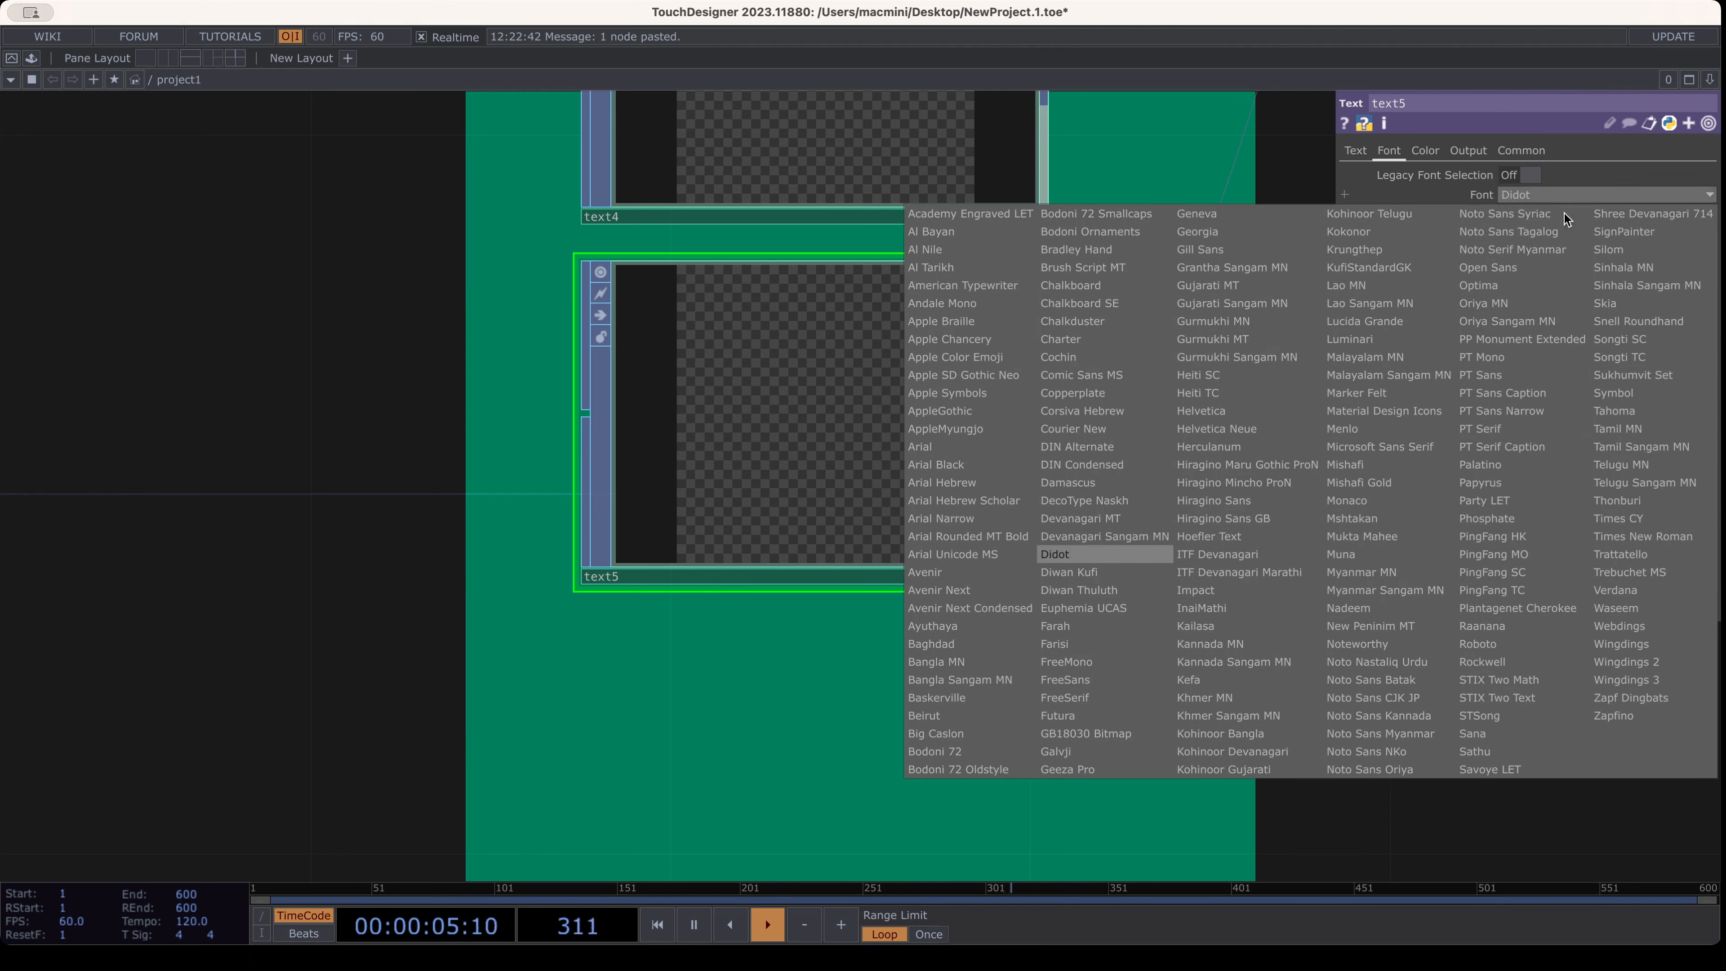
click(1067, 482)
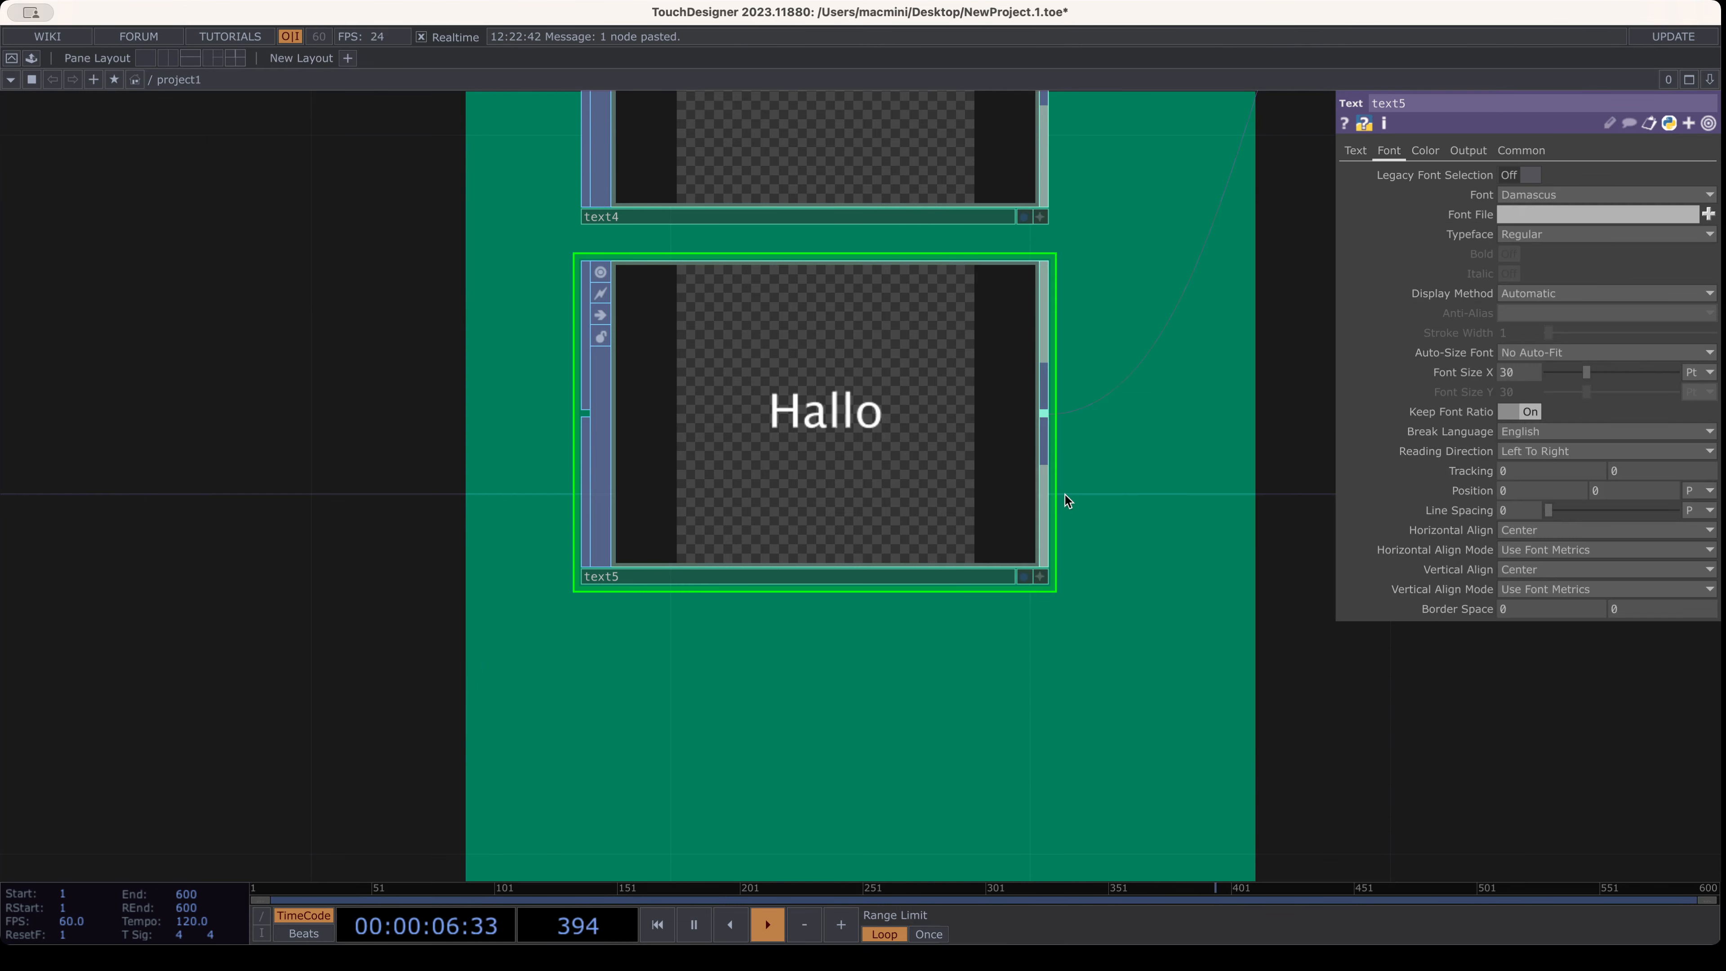
click(1564, 198)
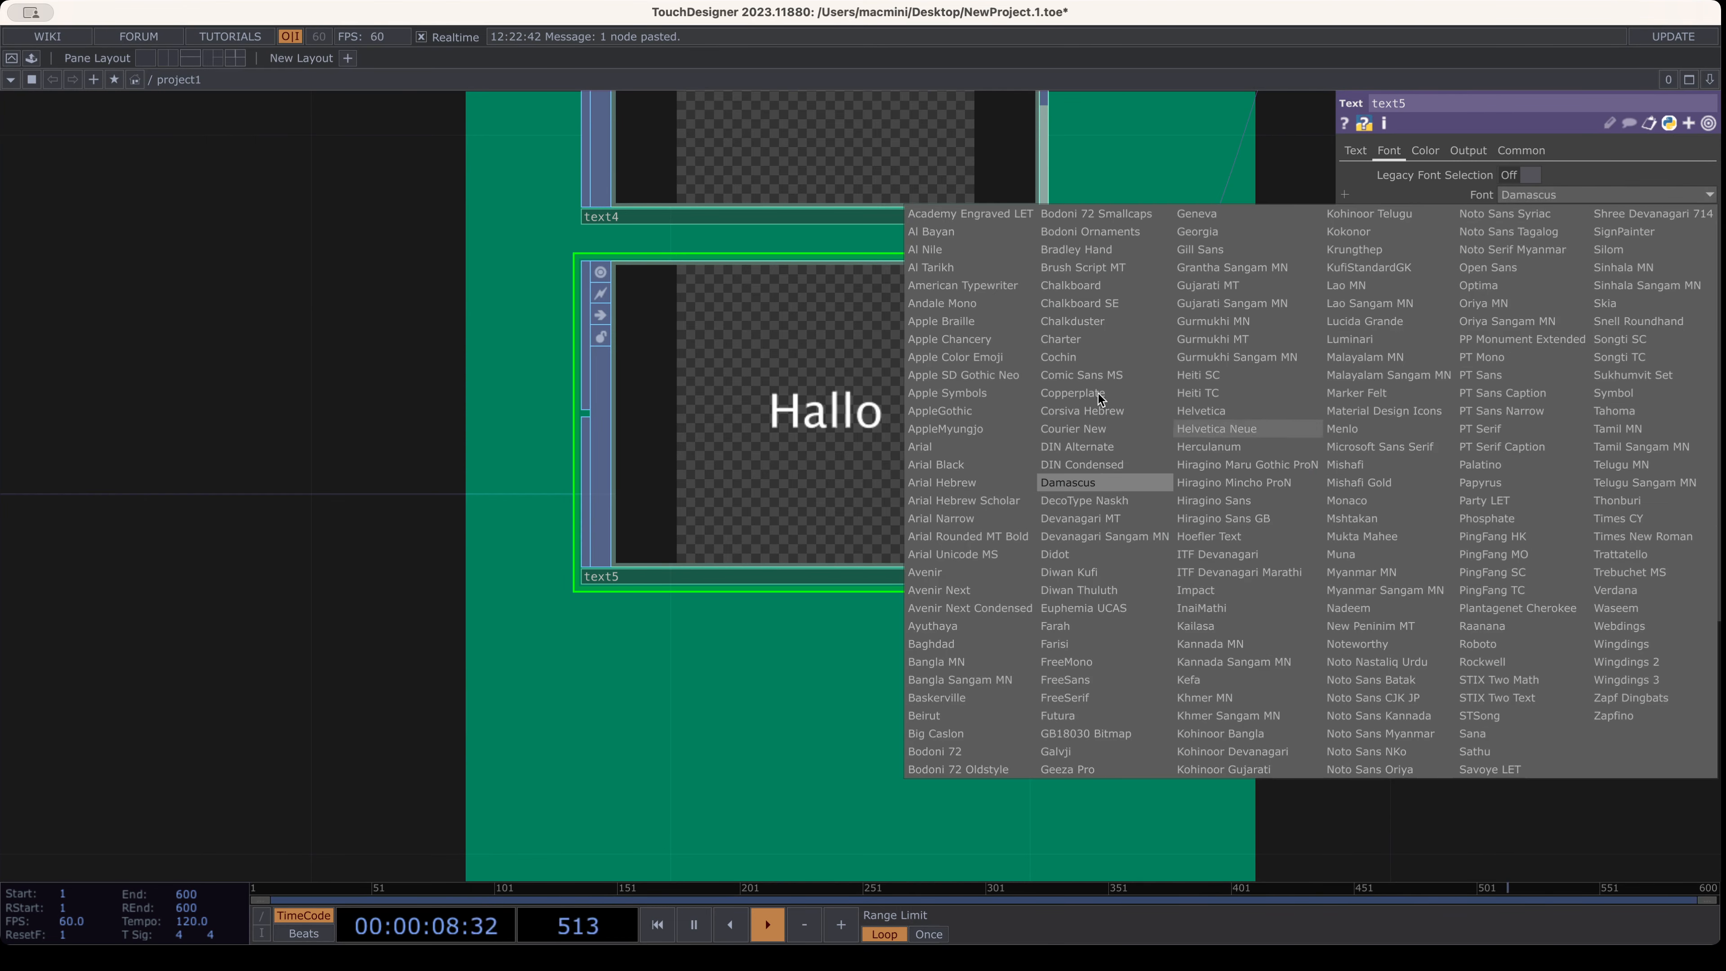
click(1128, 357)
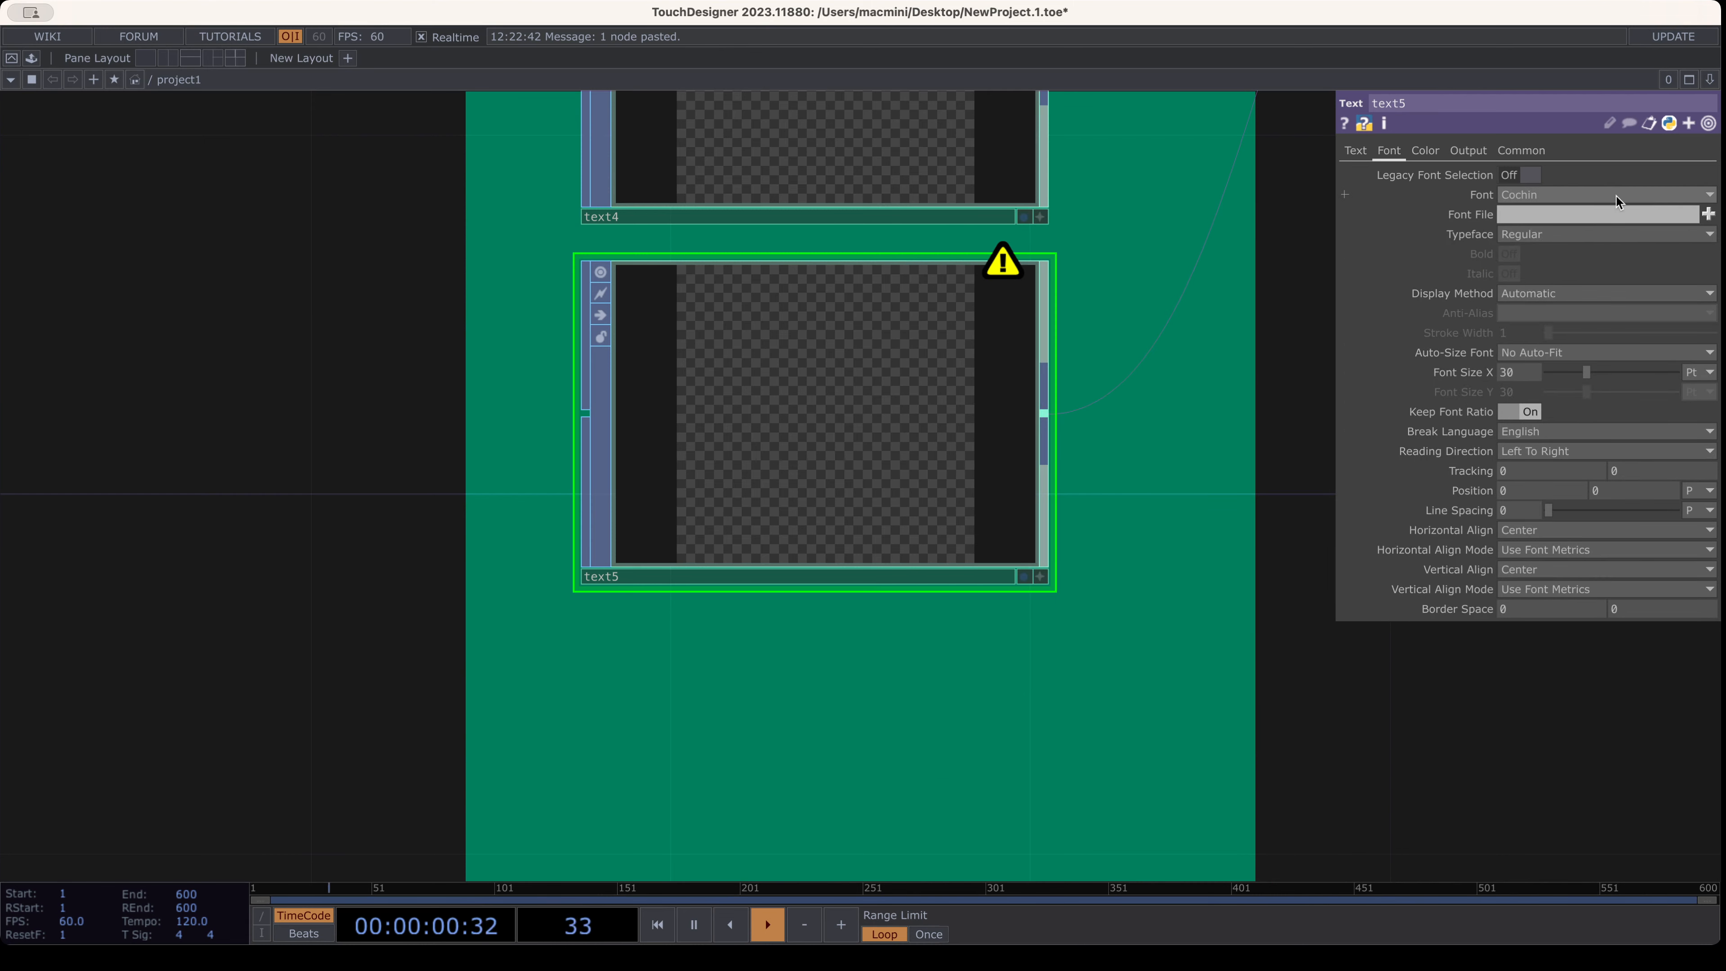
Set the font of text5 to Beirut and check its preview beside the other text operators
click(1570, 196)
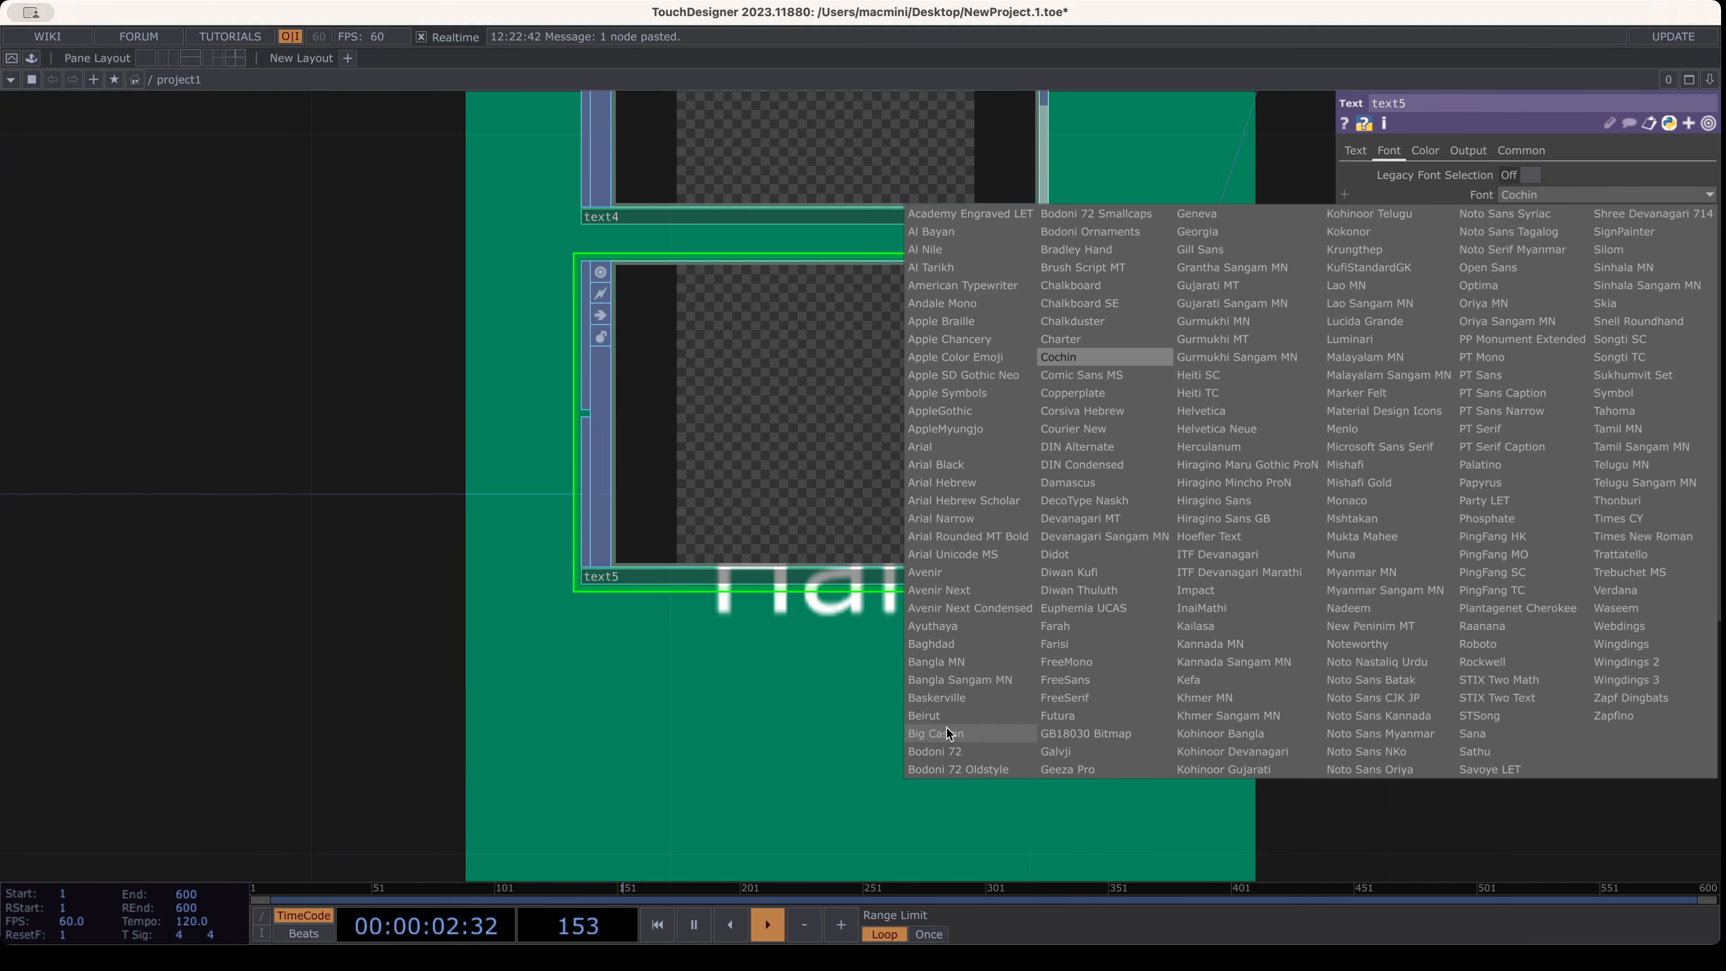
click(939, 716)
scroll(839, 391, up, 3)
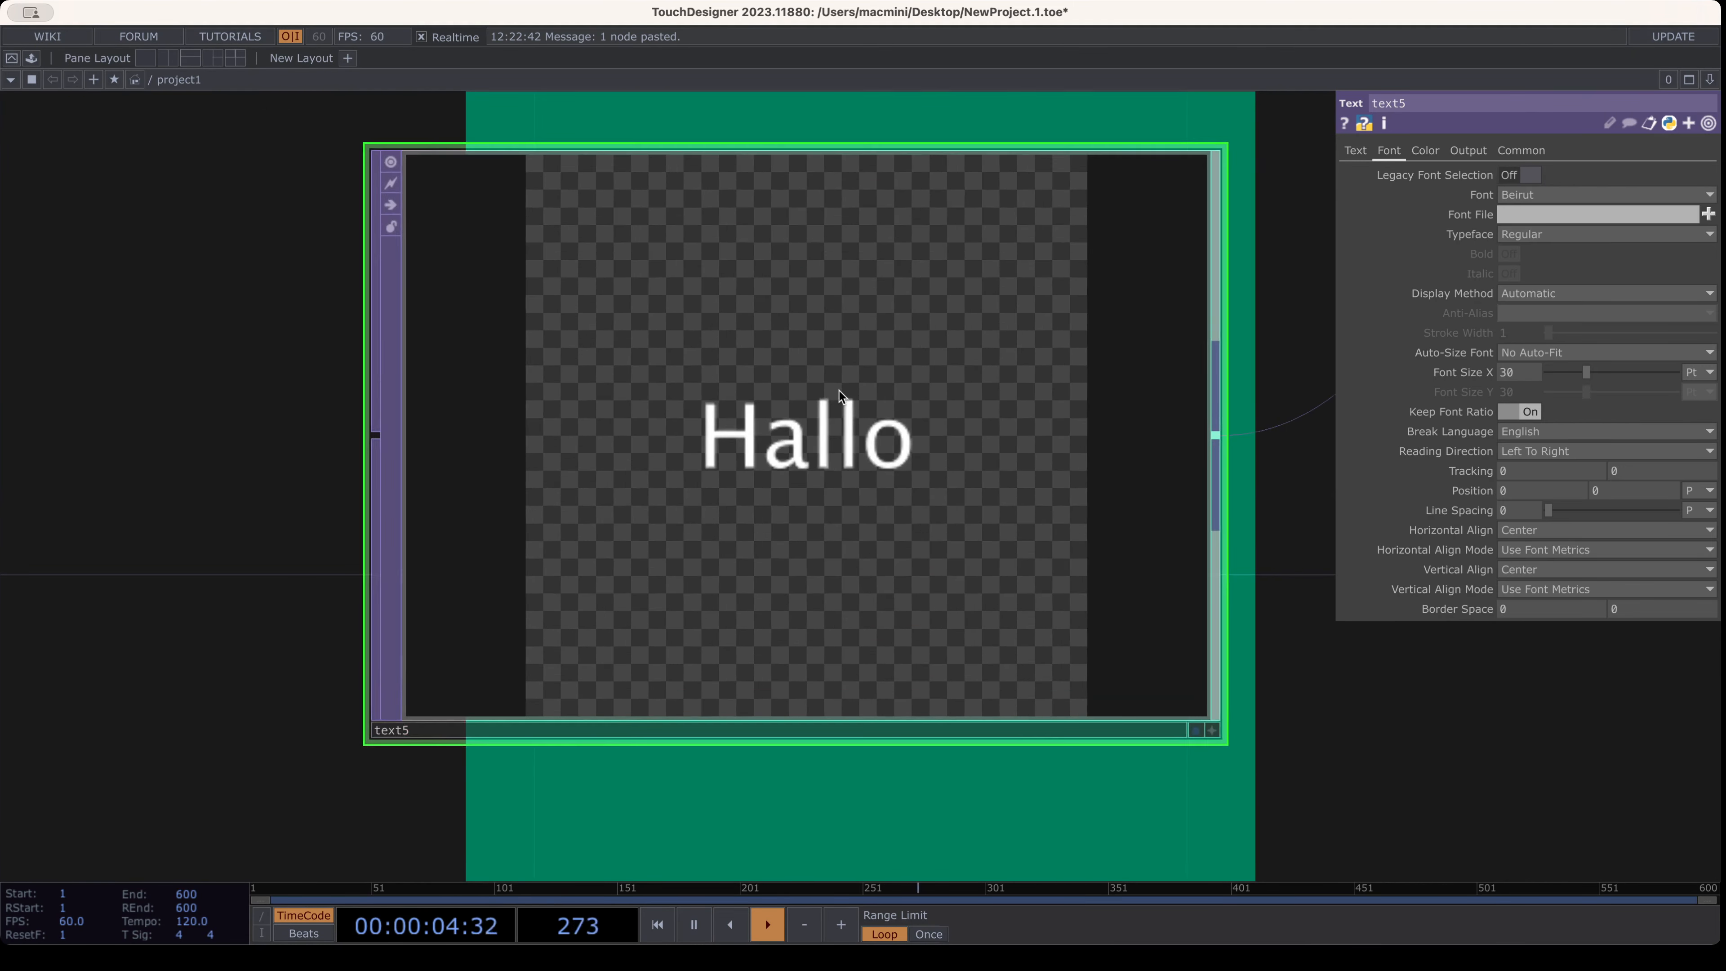
scroll(839, 391, down, 5)
scroll(961, 372, down, 5)
scroll(845, 317, up, 10)
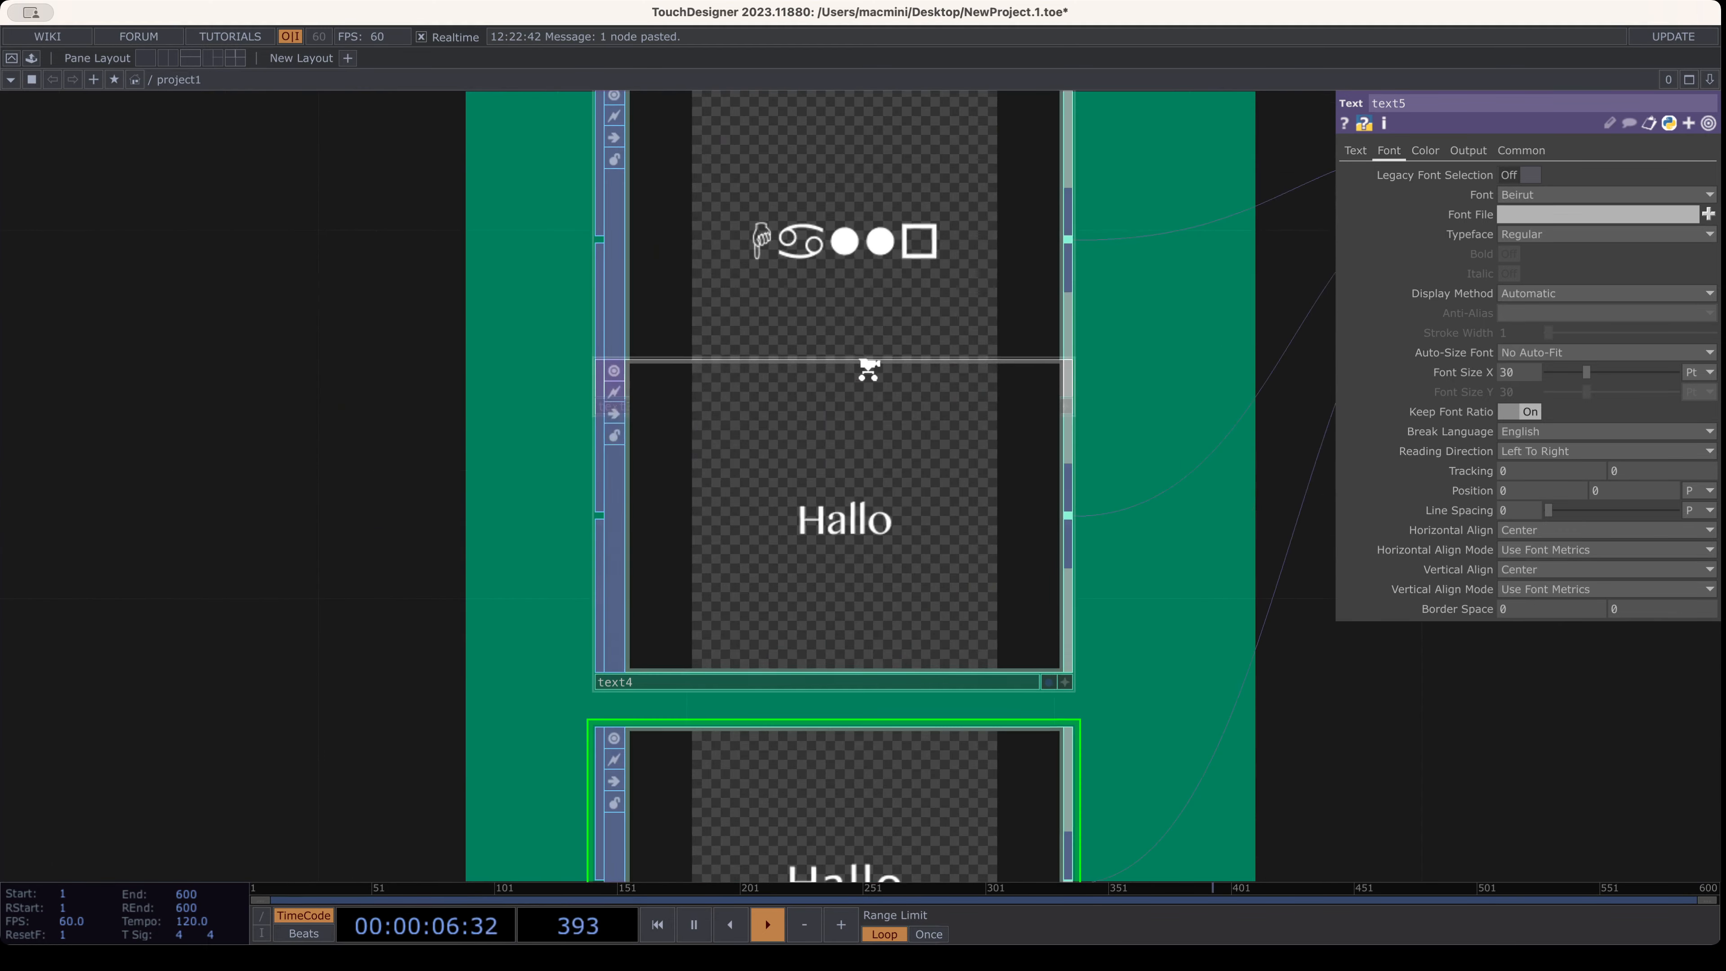
Try the fonts Kokonor, Herculanum and Damascus on text2
scroll(868, 372, down, 2)
drag(1077, 277, 1064, 419)
click(881, 199)
click(1577, 198)
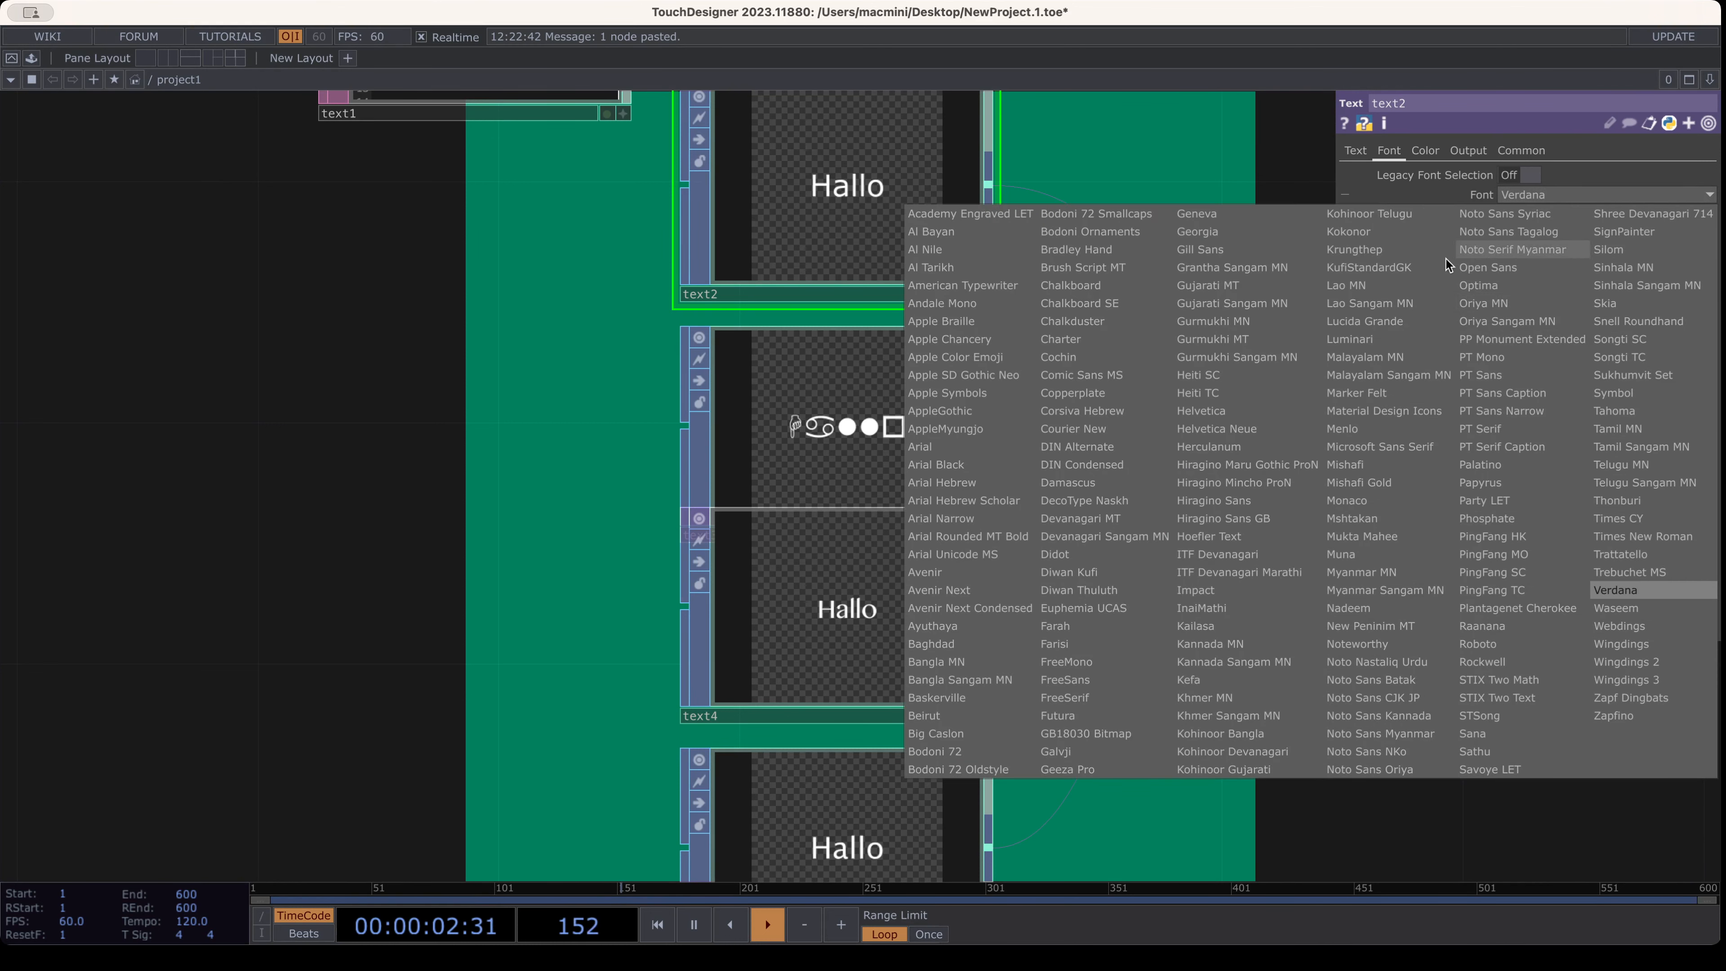
click(1354, 232)
click(1524, 194)
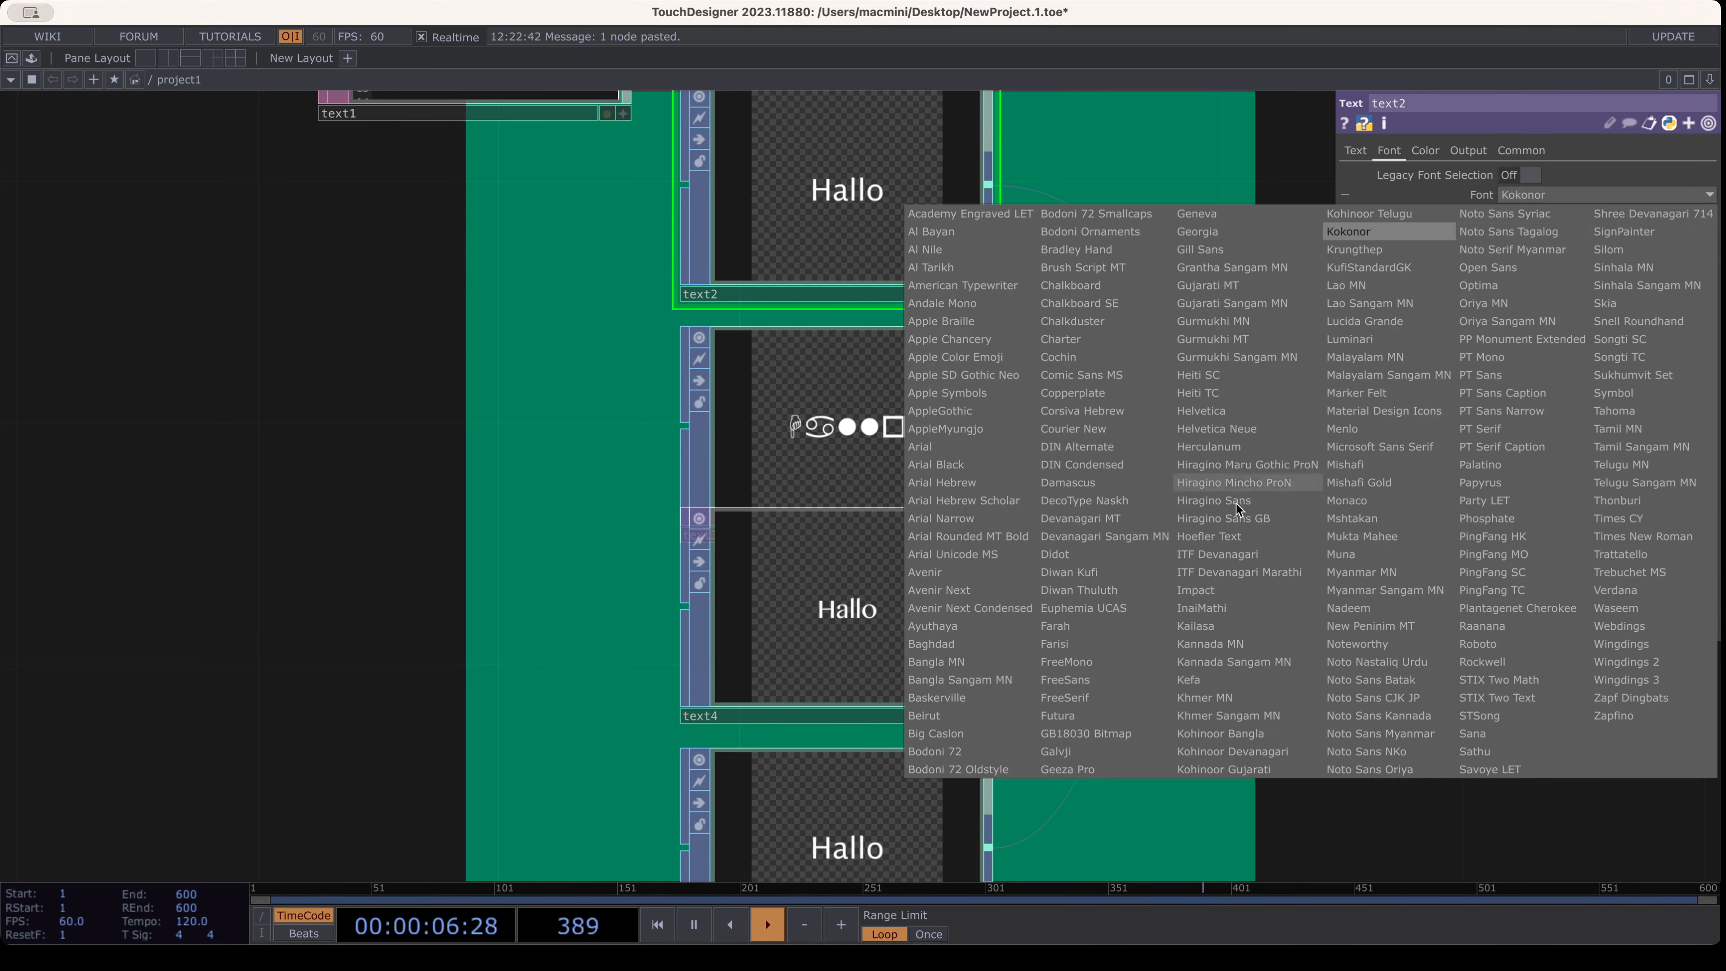
click(1224, 449)
click(1501, 196)
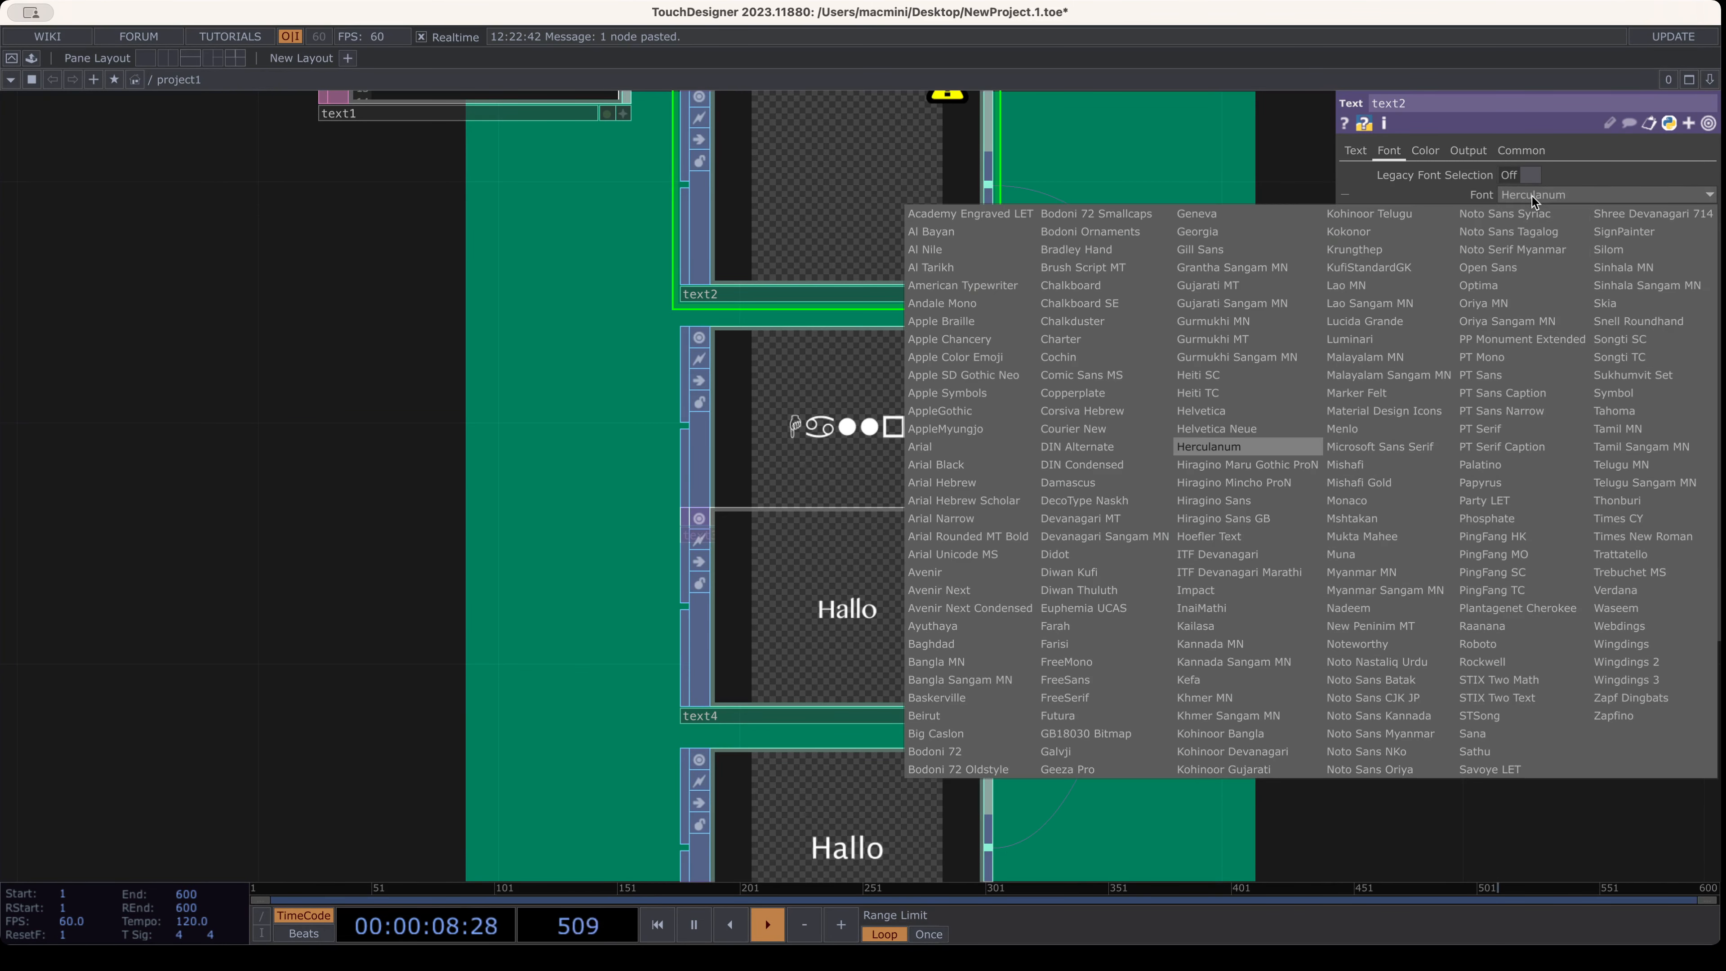
click(1076, 487)
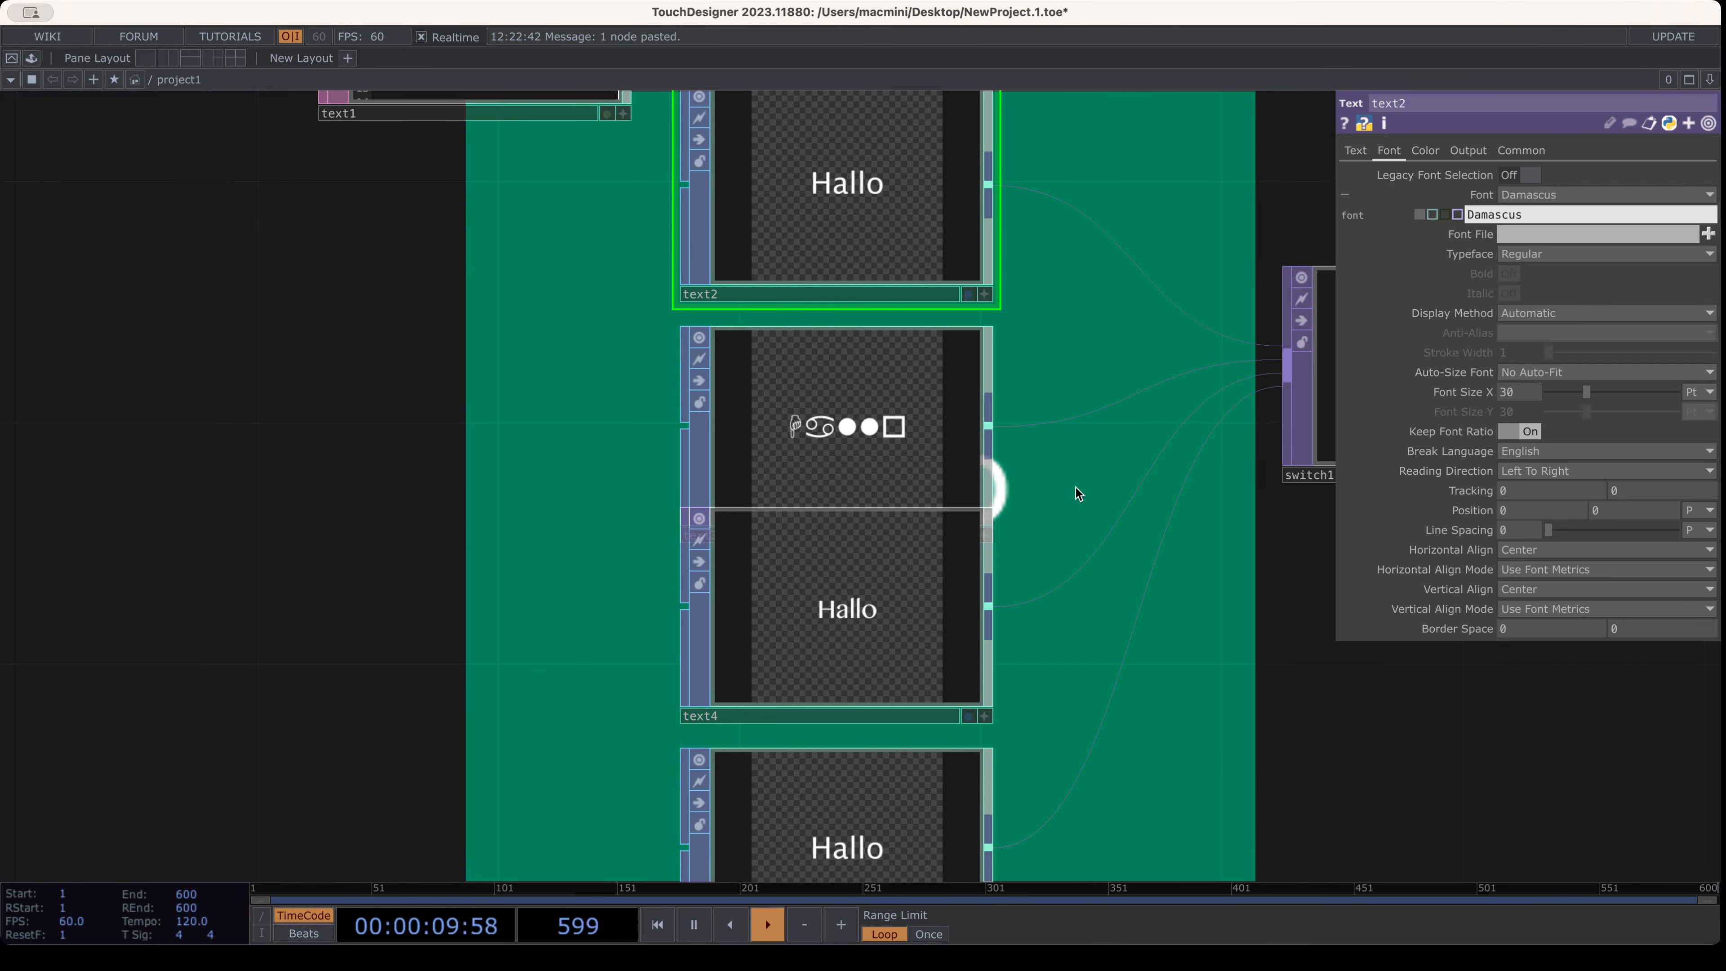
Set the font of text2 to Impact
click(1559, 195)
click(1209, 590)
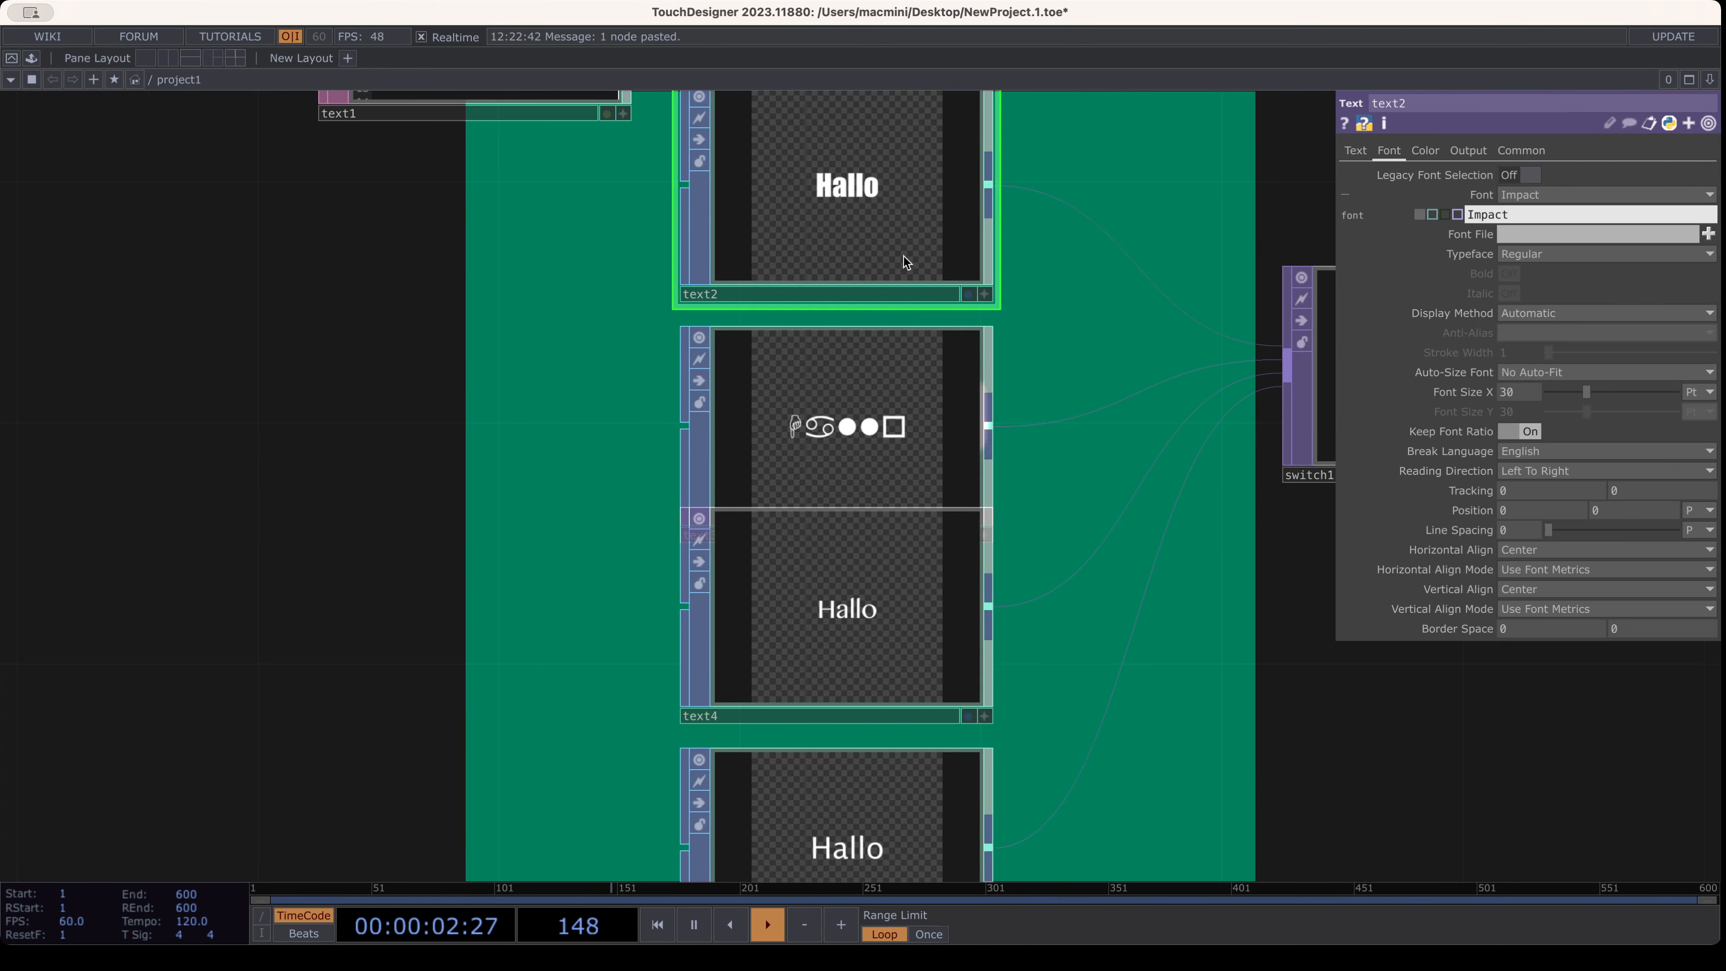
Move text1 up into the row of table1 and shift text2, text3, text4 and text5 farther away from switch1
scroll(1155, 537, down, 5)
drag(1144, 561, 1015, 537)
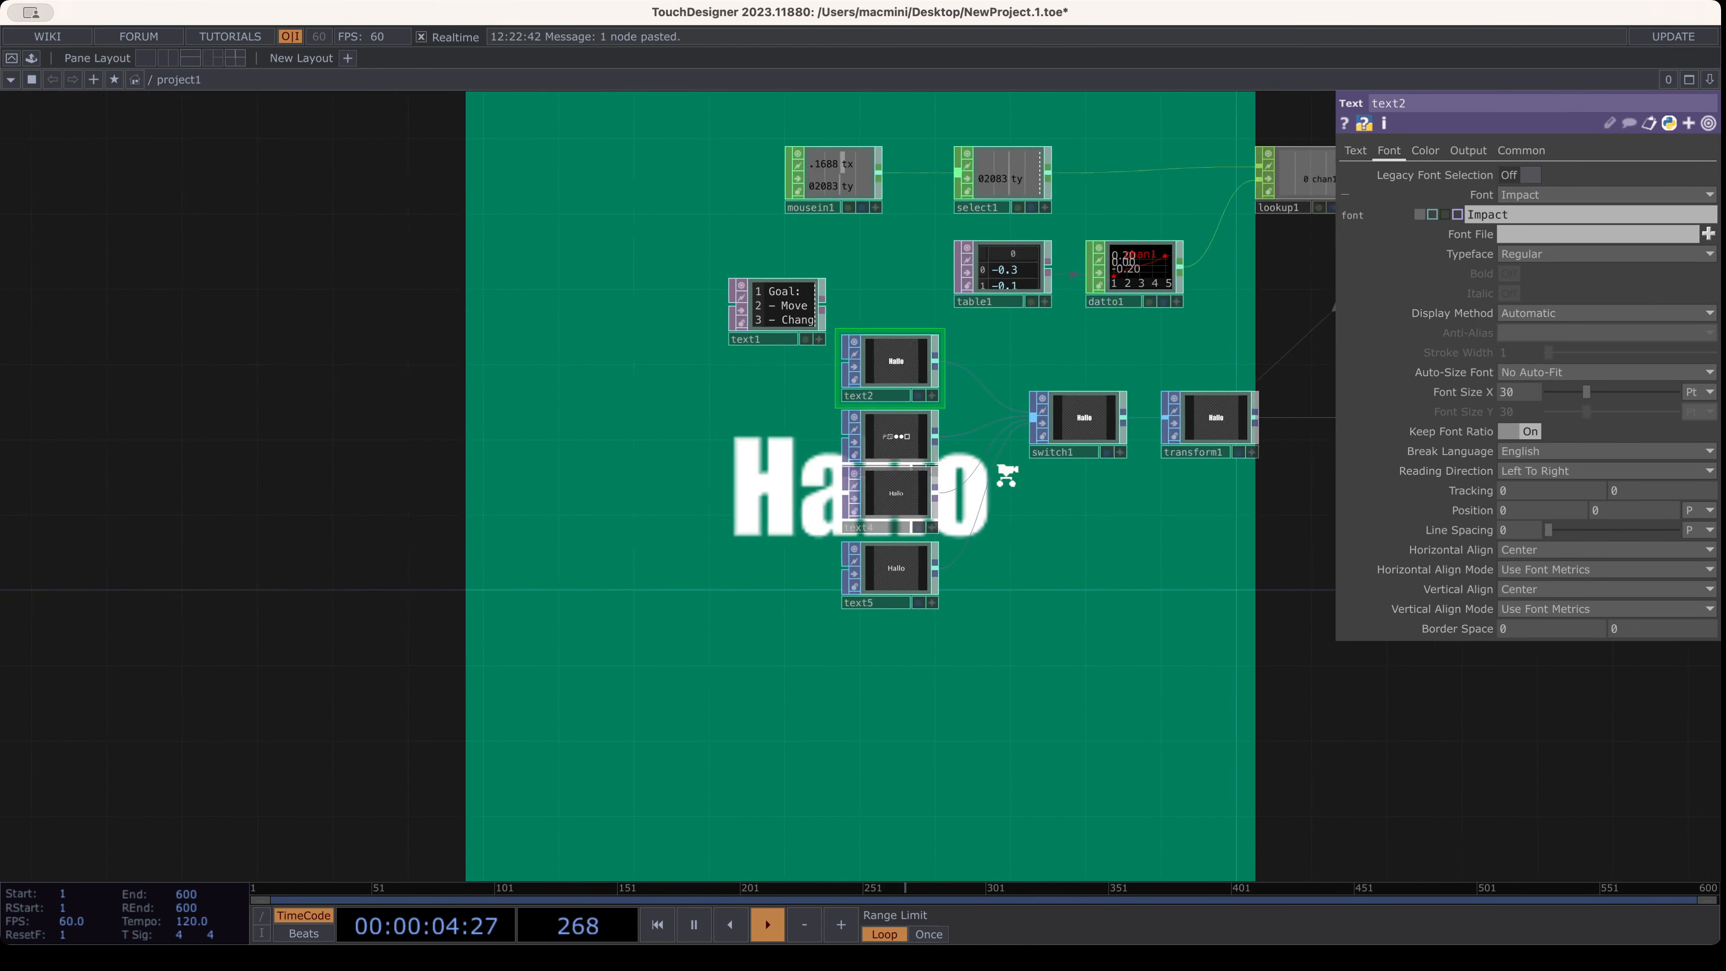
scroll(1005, 477, up, 2)
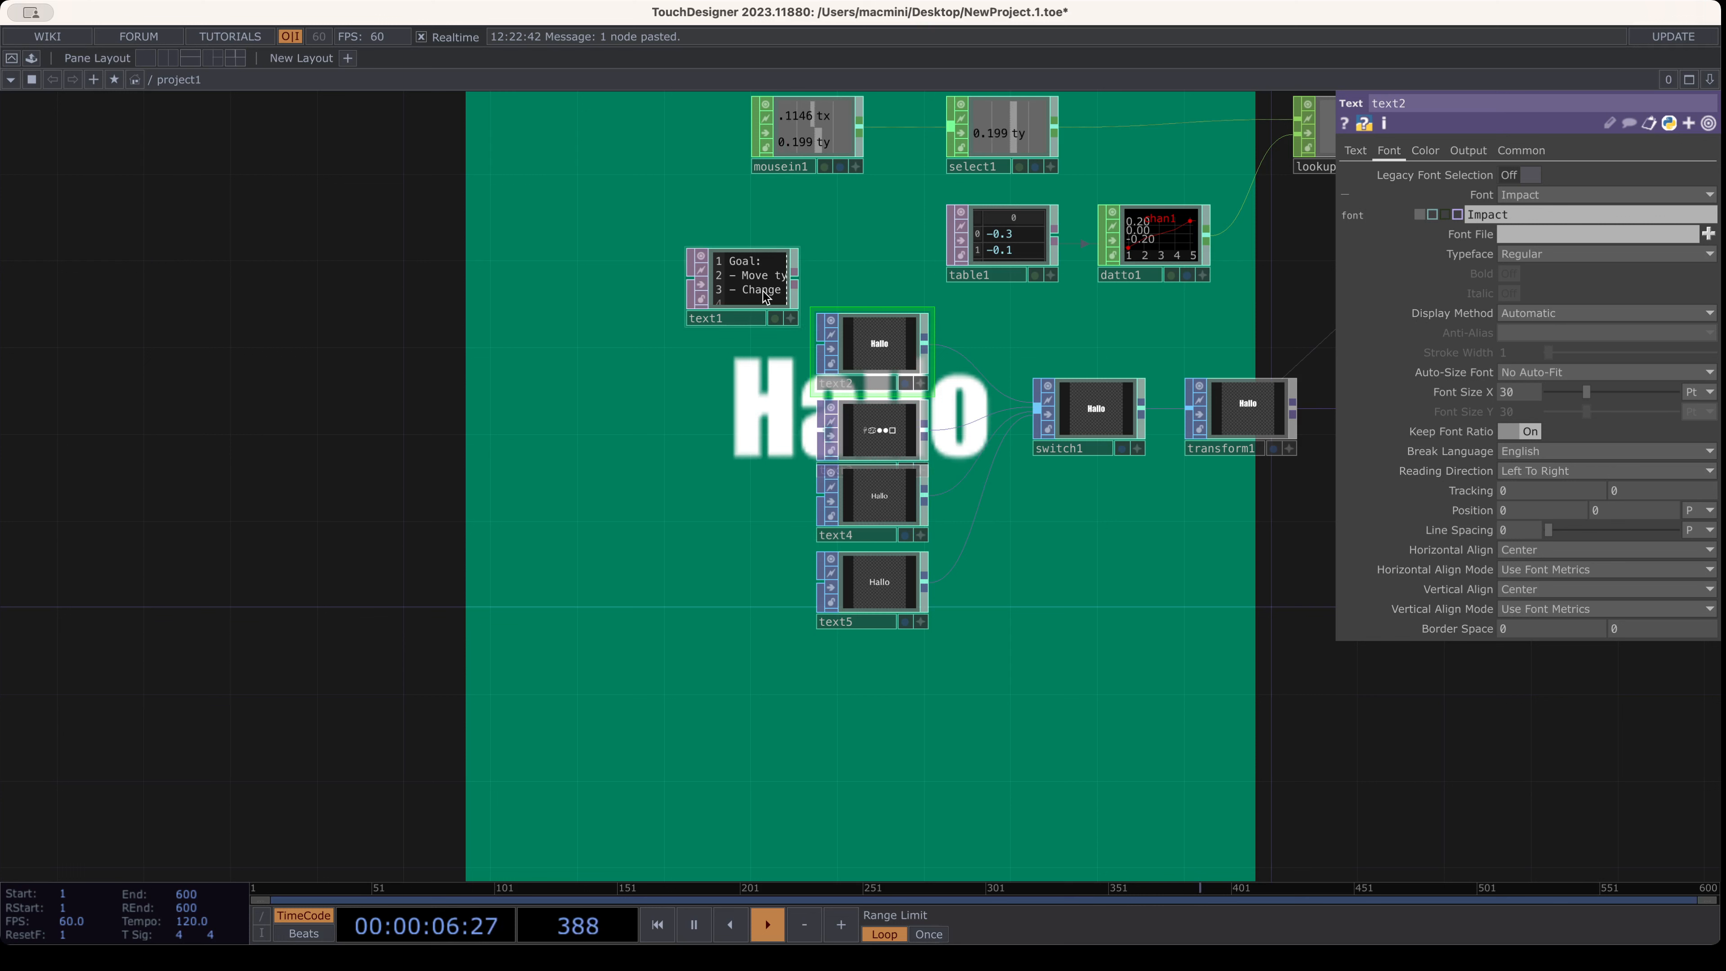
drag(764, 297, 698, 253)
drag(881, 424, 856, 429)
drag(883, 339, 818, 339)
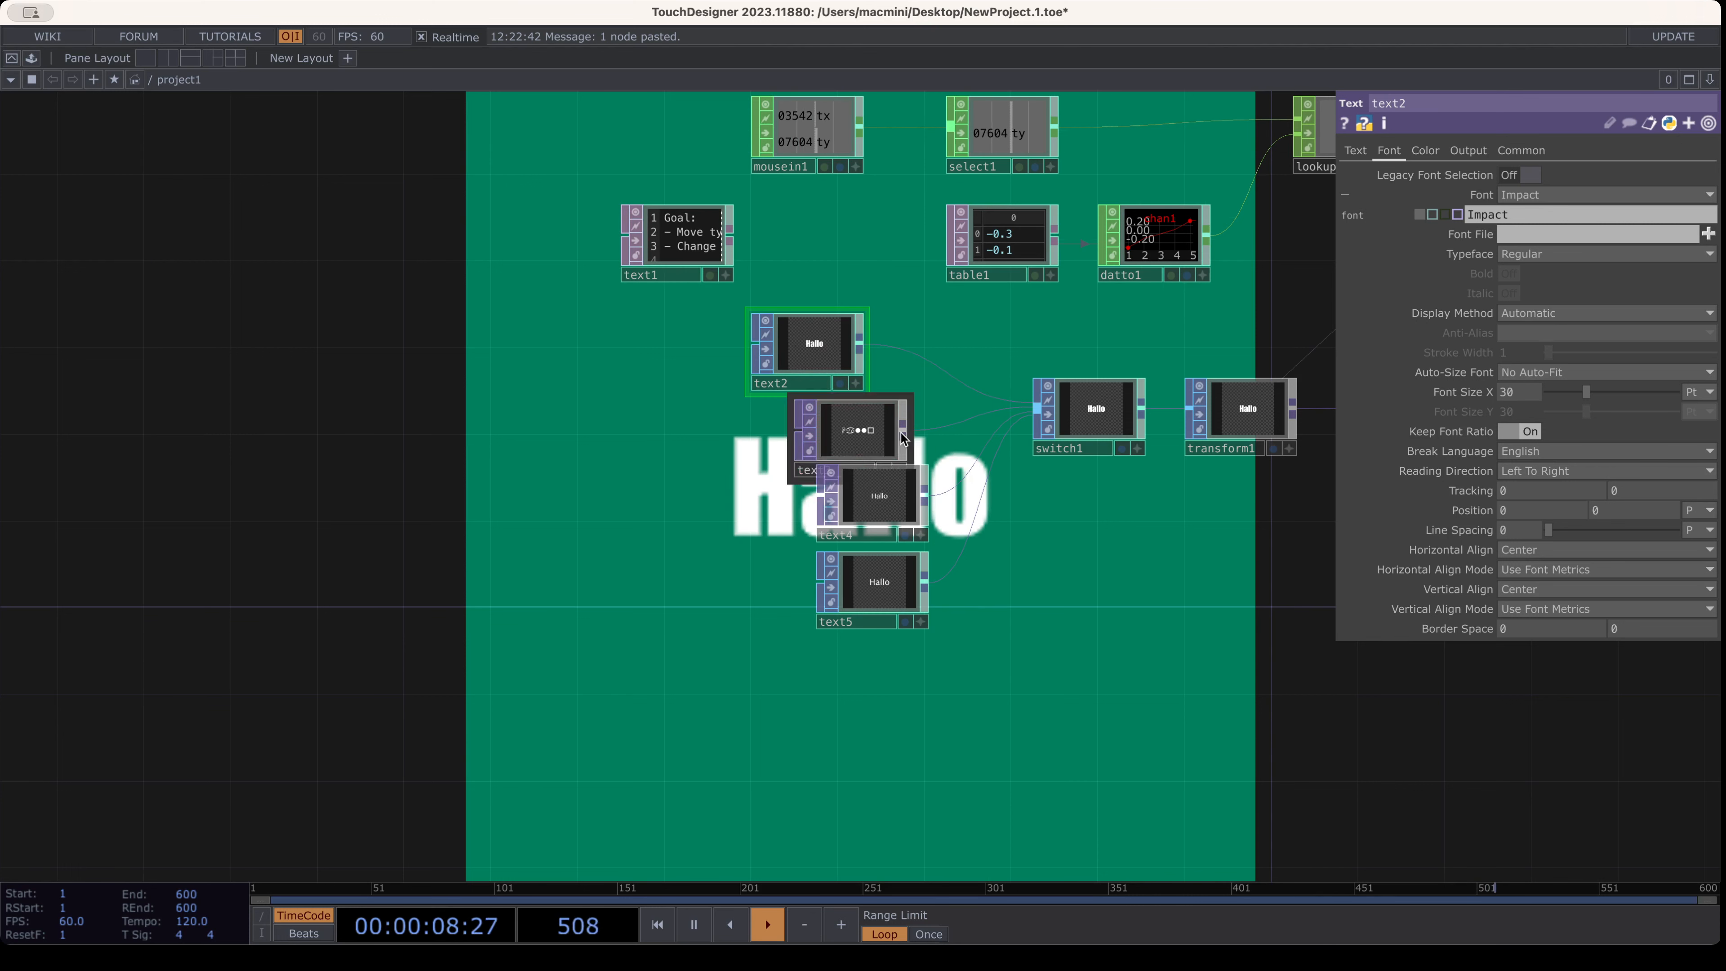
drag(876, 503, 811, 502)
drag(867, 436, 802, 436)
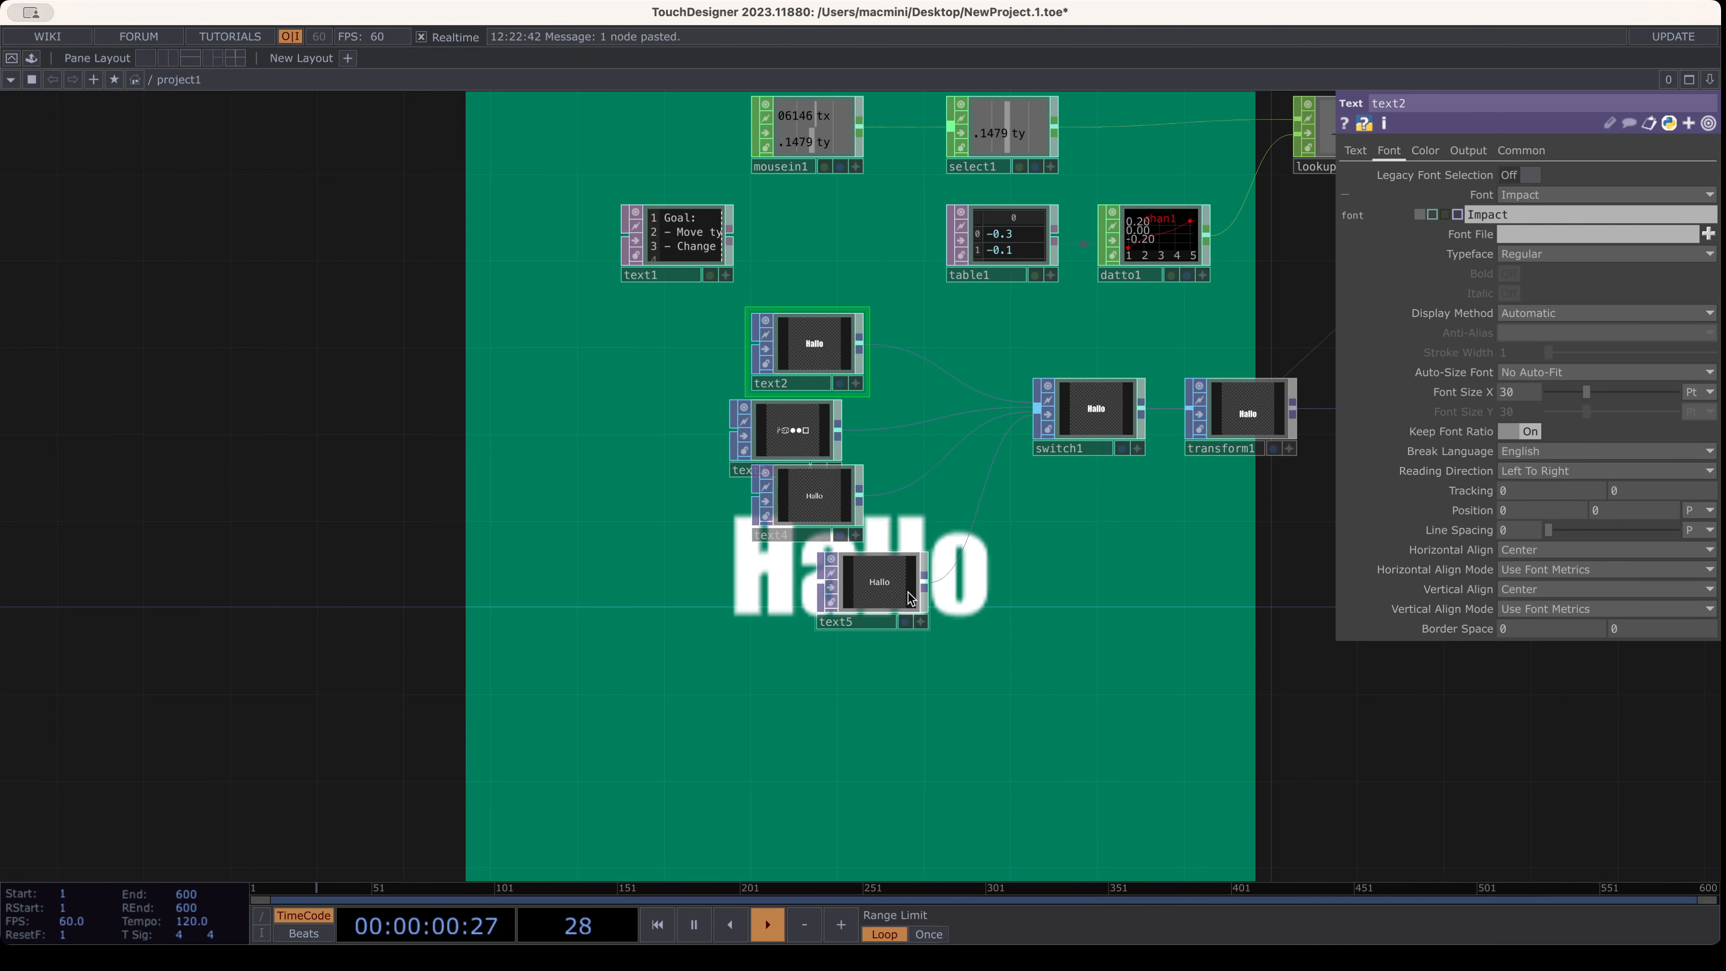
drag(908, 593, 843, 589)
drag(836, 504, 814, 505)
drag(853, 583, 835, 586)
Move switch1 and transform1 closer to the text operators, level with text3, and raise text2 slightly above the stack
drag(1087, 418, 957, 439)
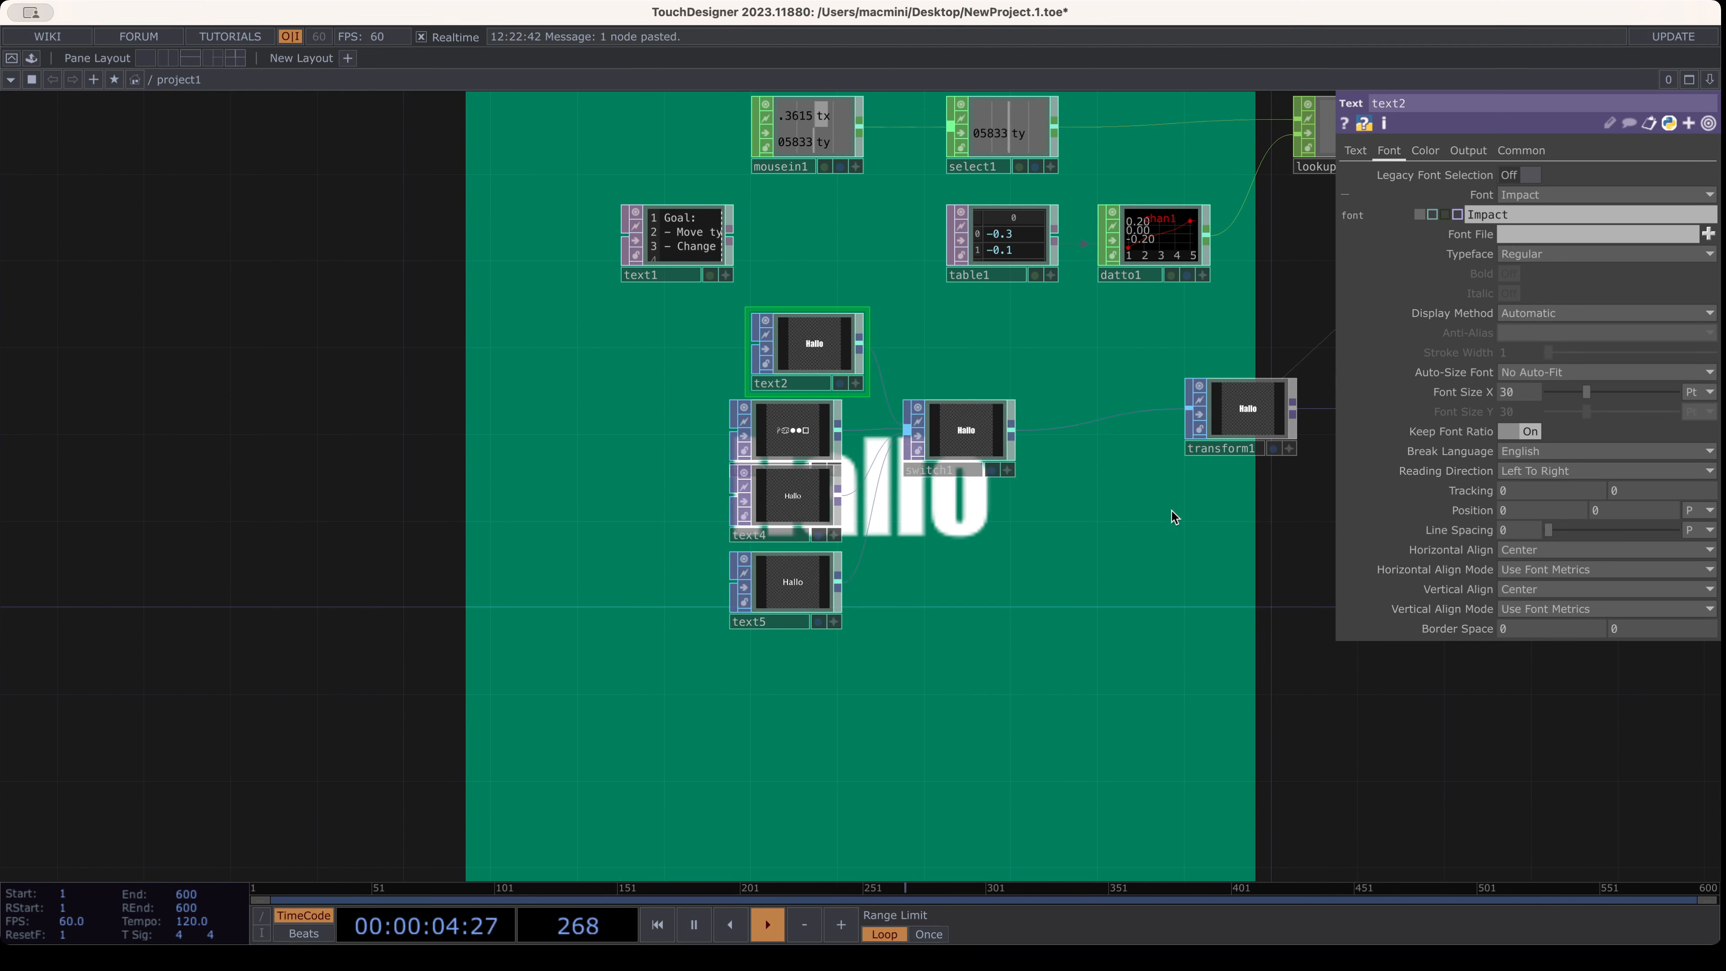
drag(1243, 416, 1179, 438)
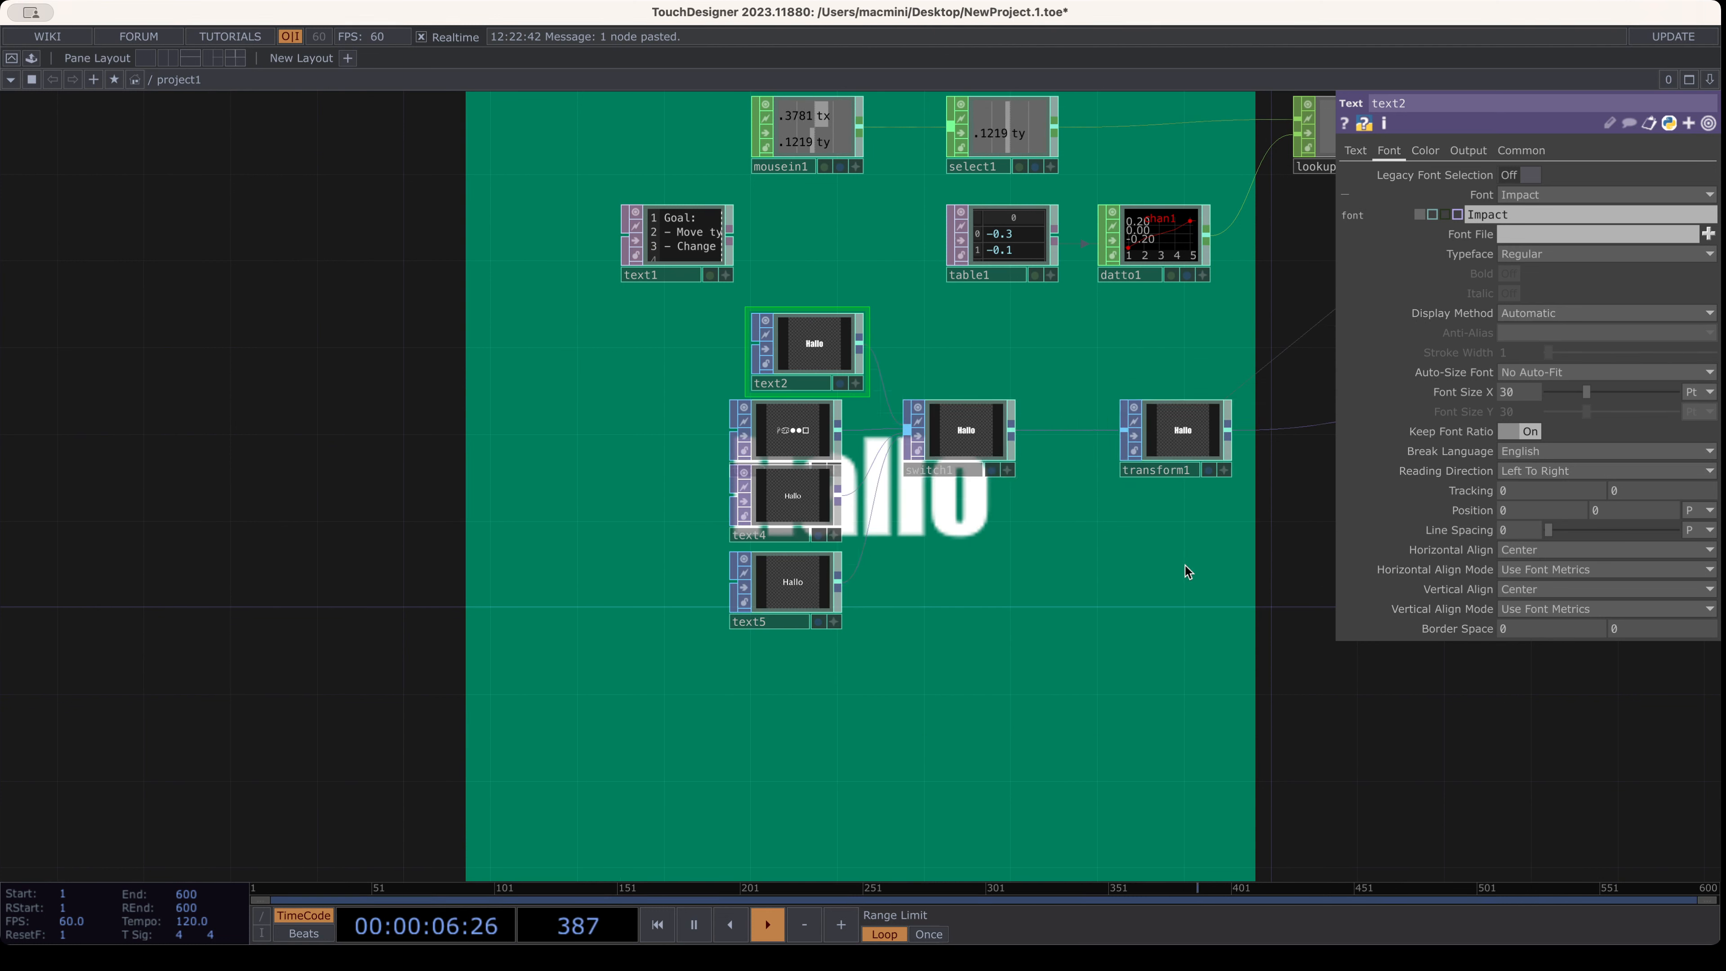
drag(803, 341, 795, 332)
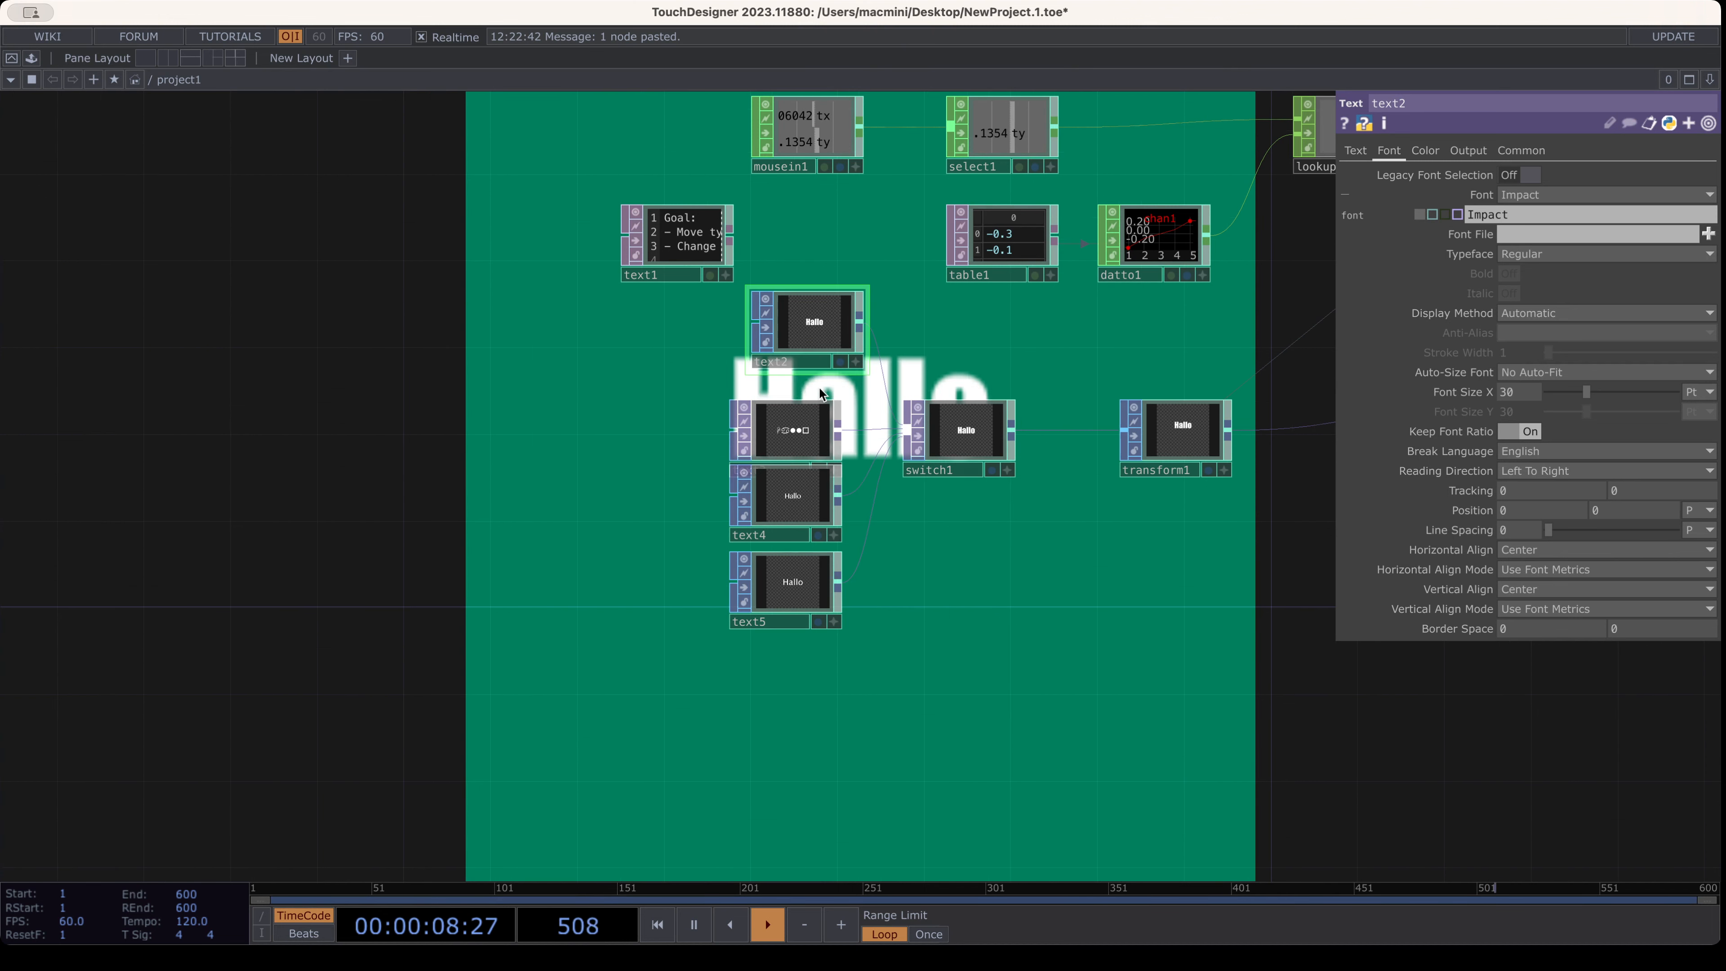
scroll(802, 439, up, 4)
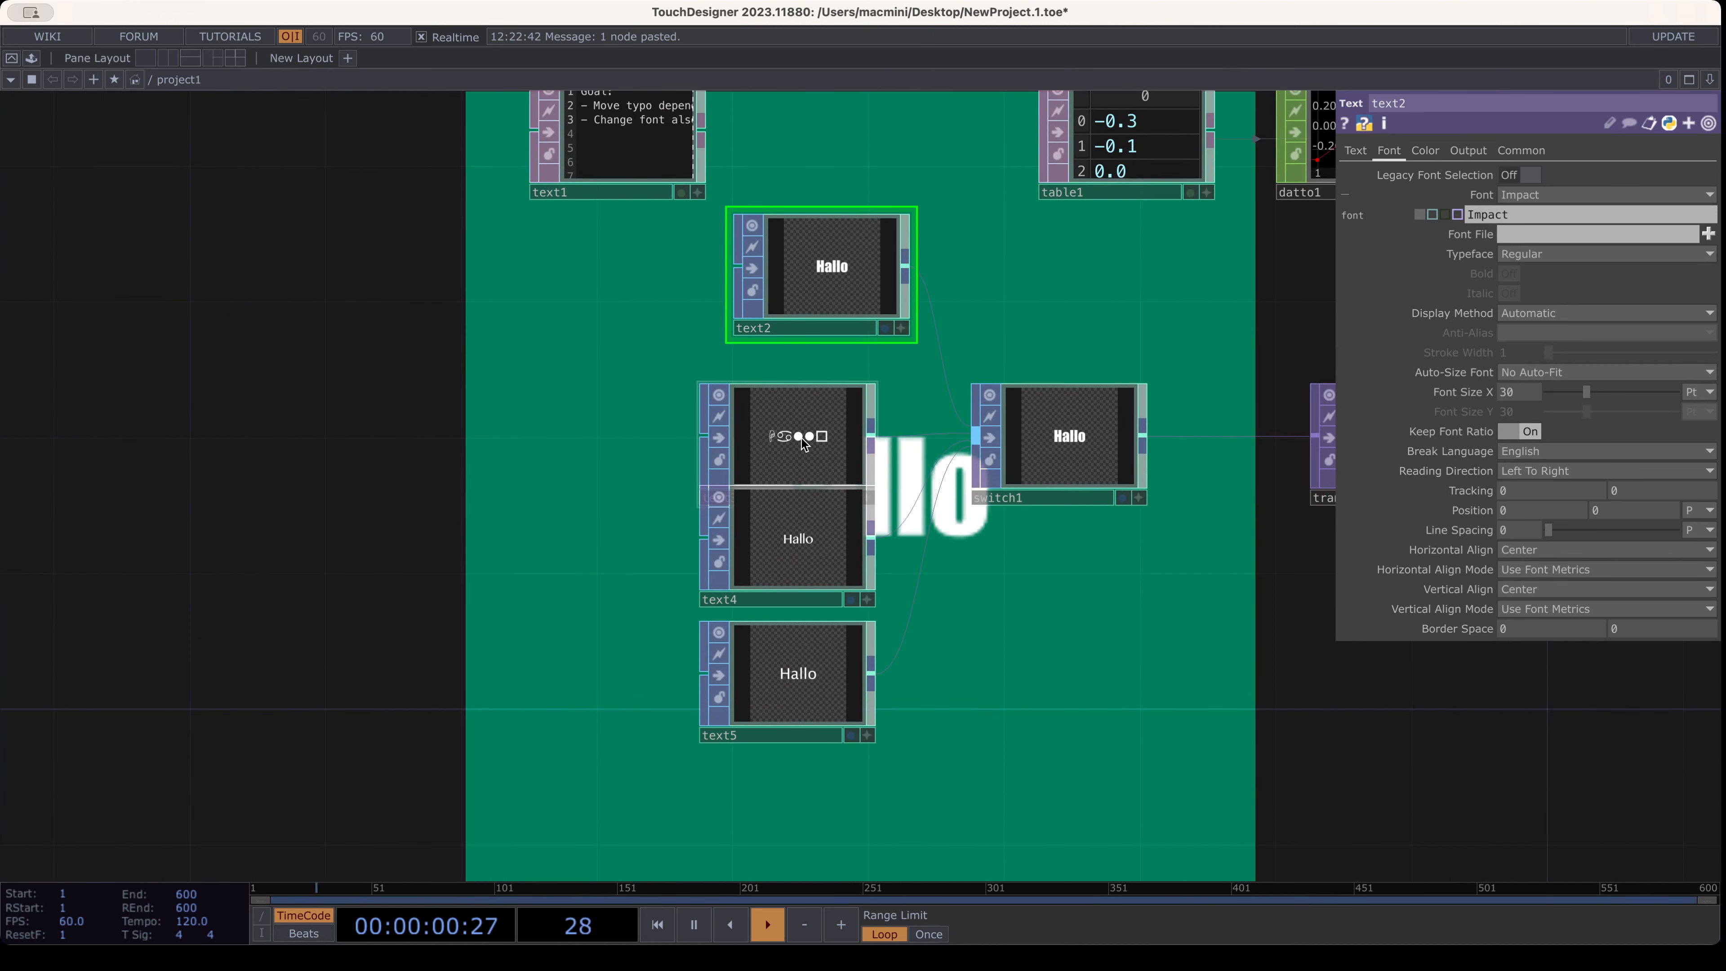
Try a font size of 45.5 on text3 and undo the change
click(803, 444)
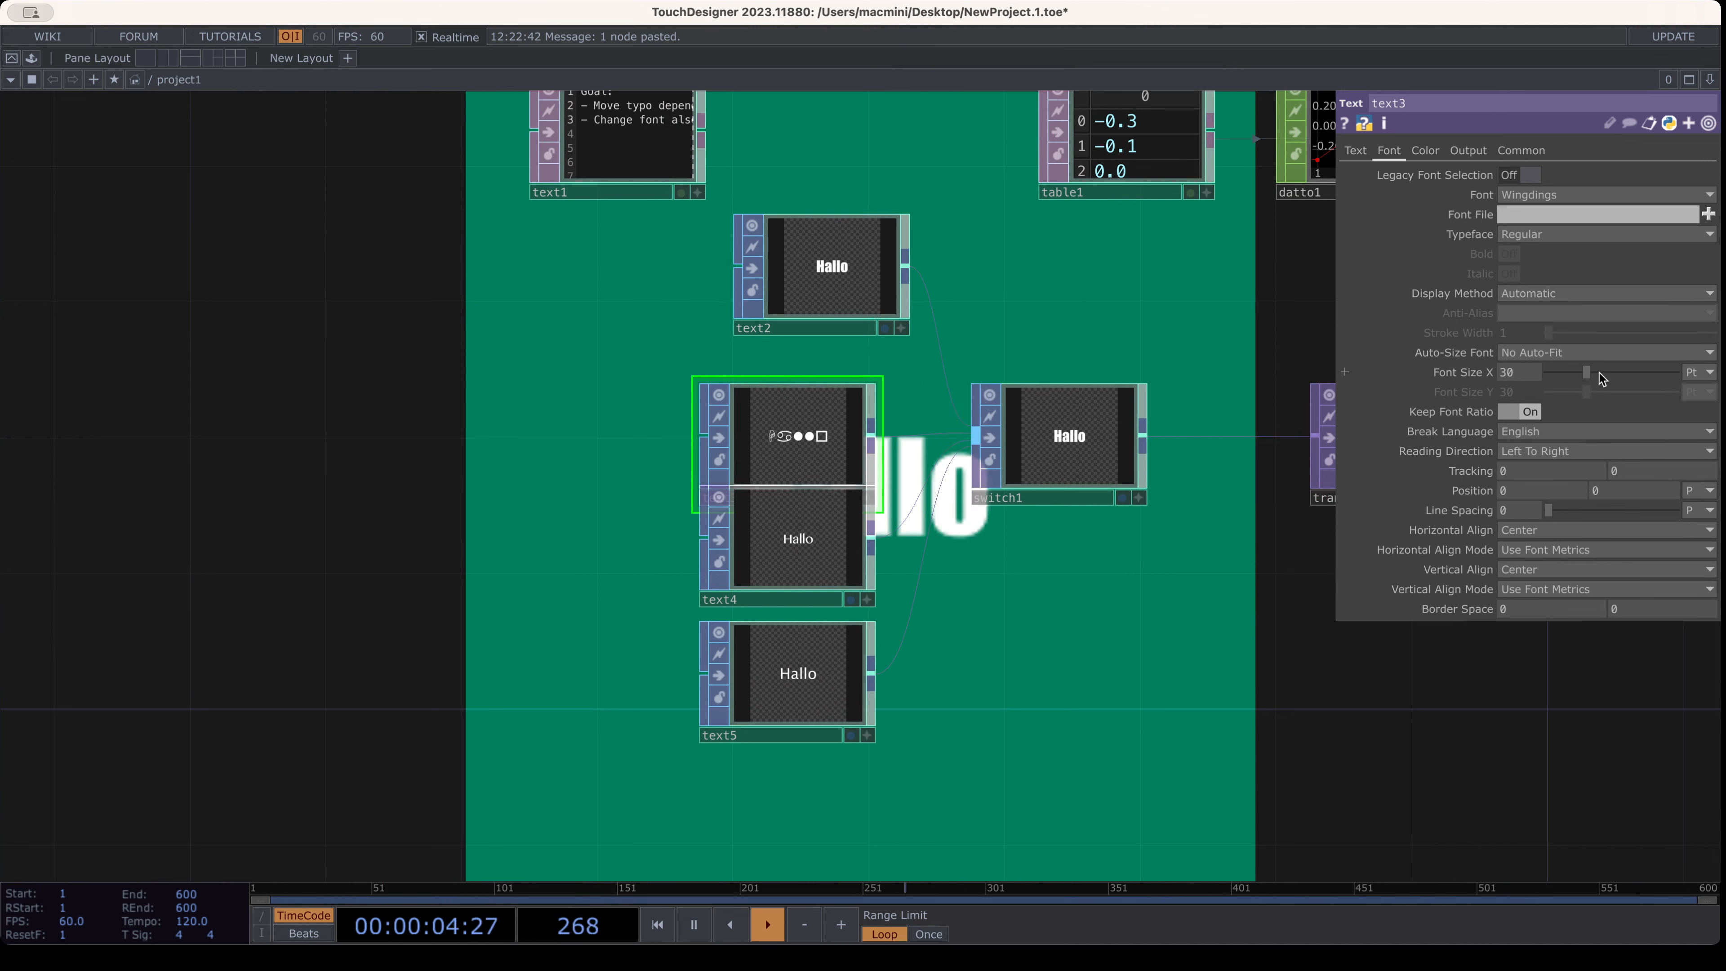
mouse_move(1603, 379)
mouse_down()
mouse_move(1665, 375)
mouse_move(1613, 376)
mouse_up()
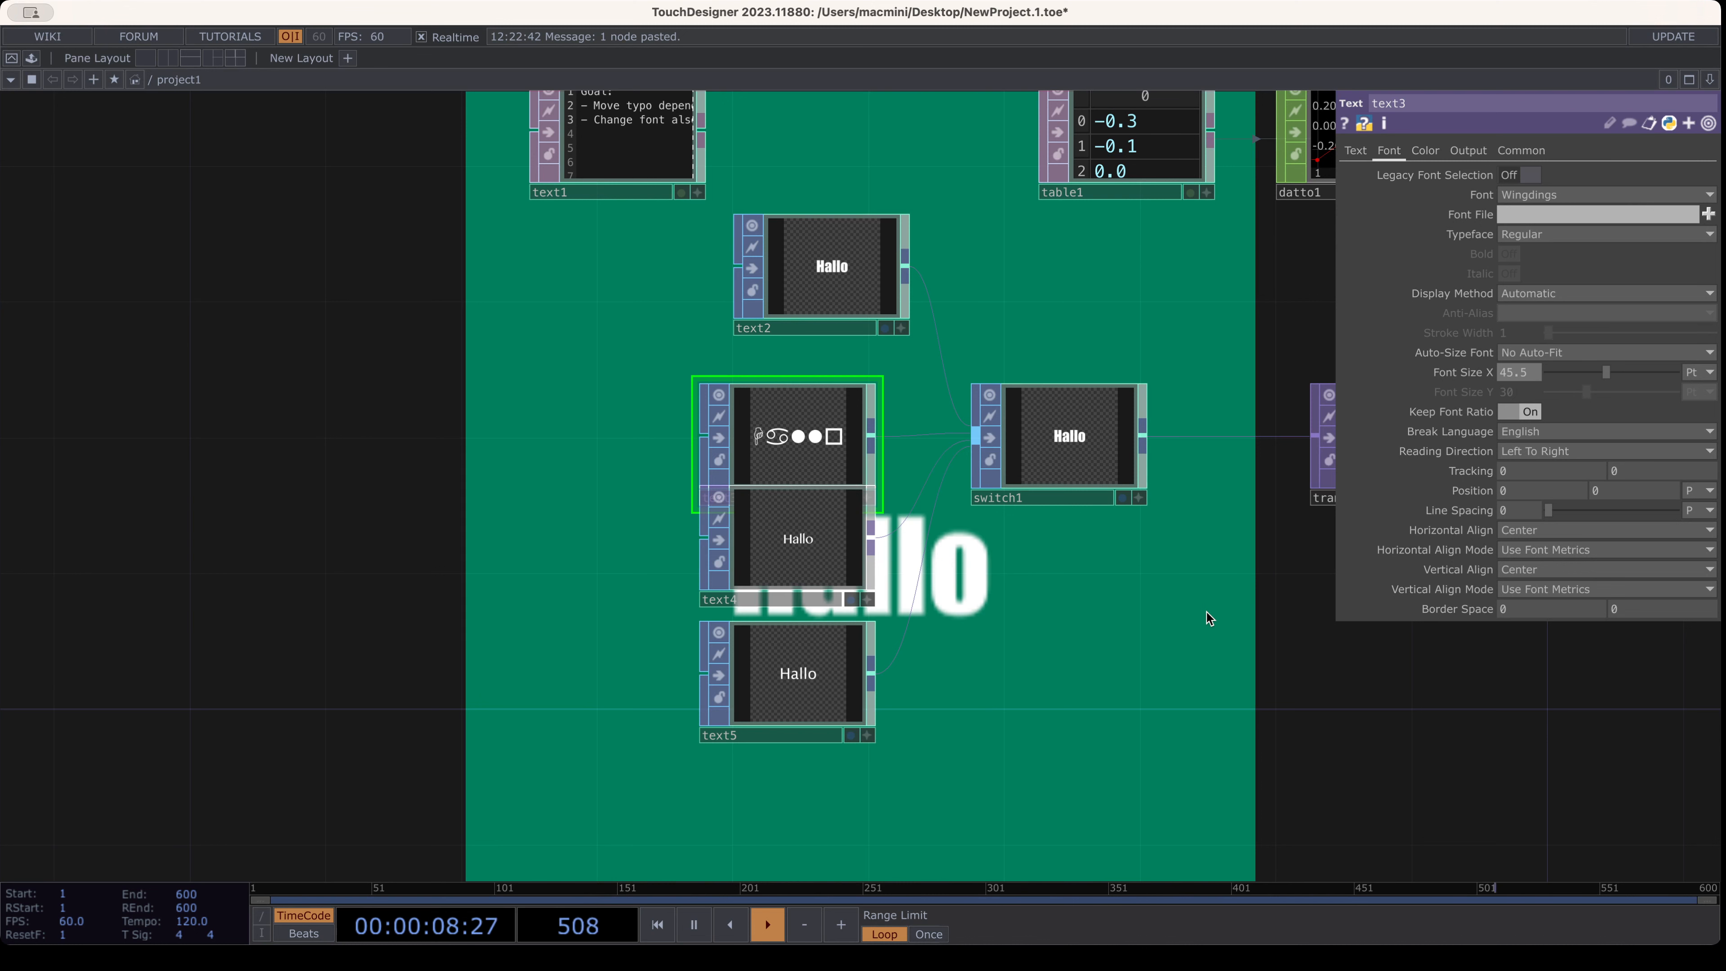
key(super+z)
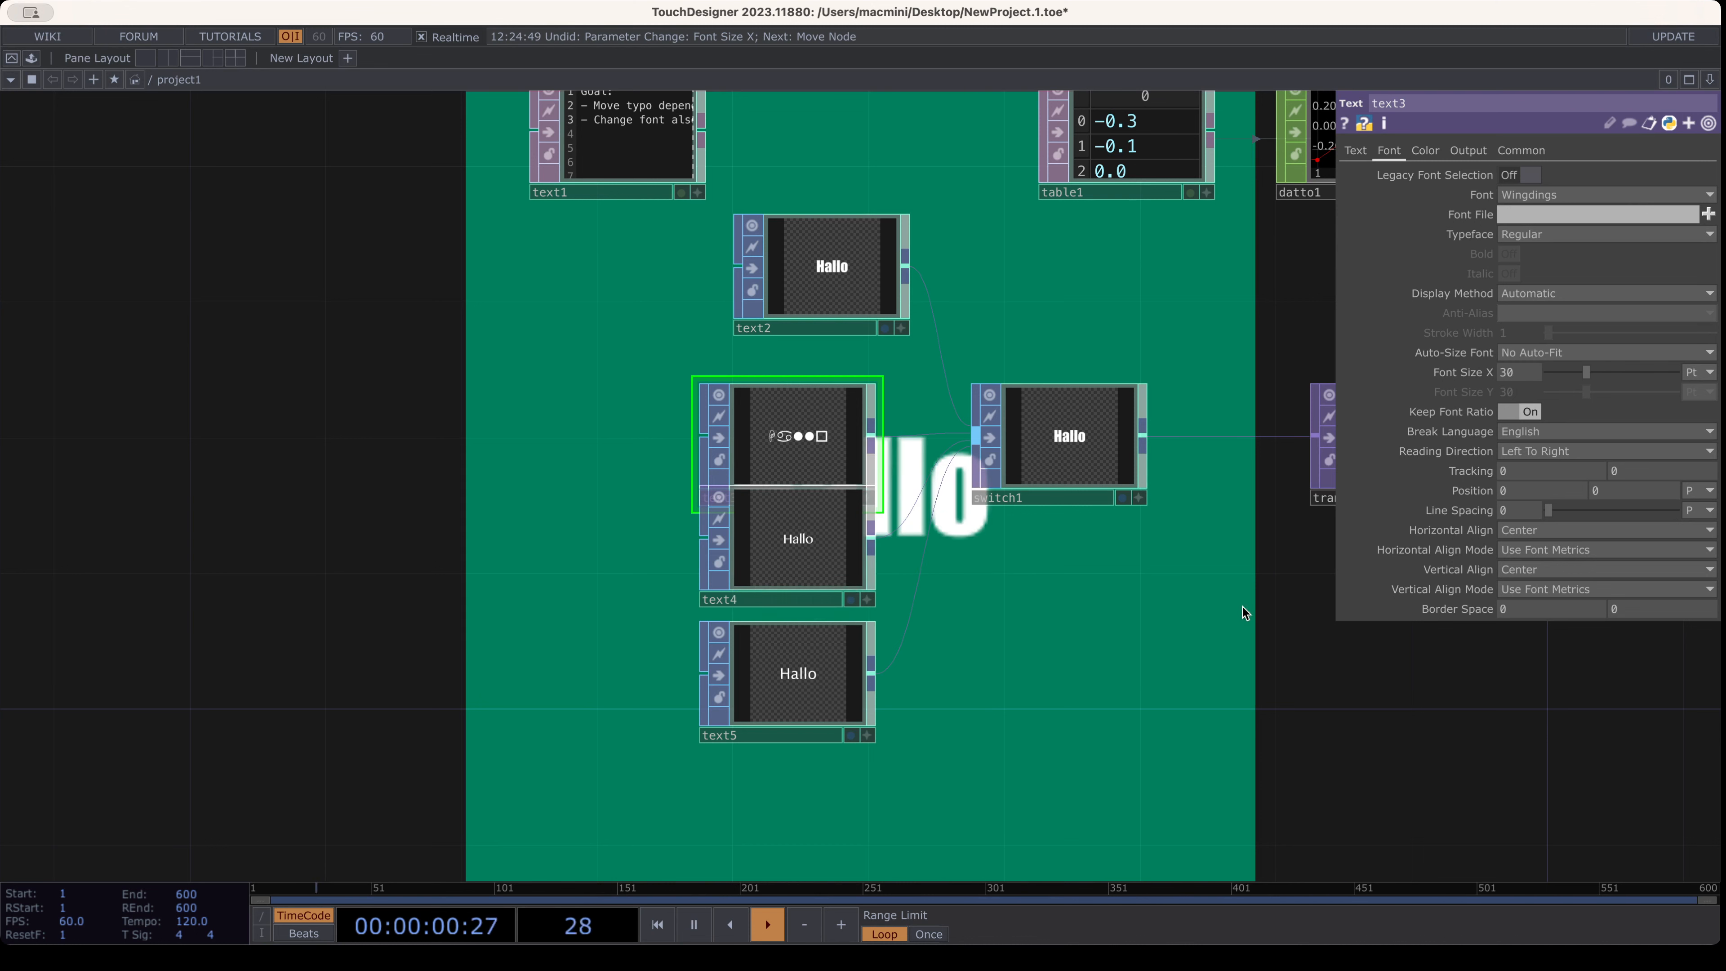
drag(1242, 607, 745, 602)
drag(948, 452, 1016, 452)
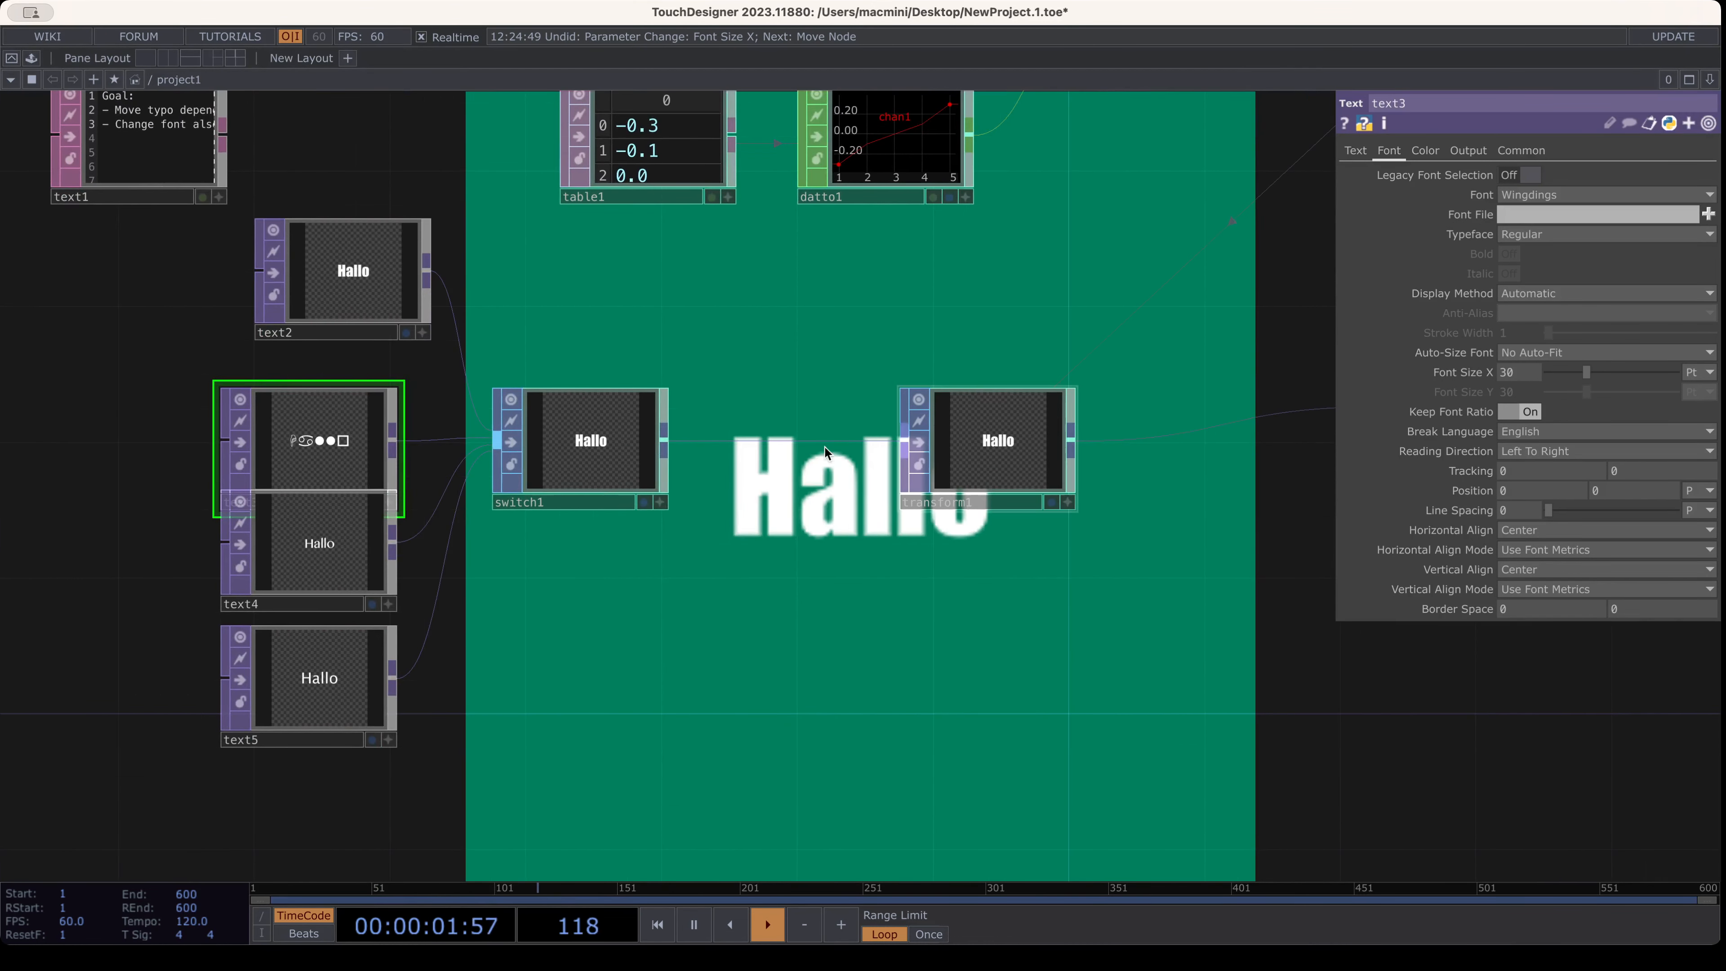
click(998, 442)
scroll(1033, 571, right, 3)
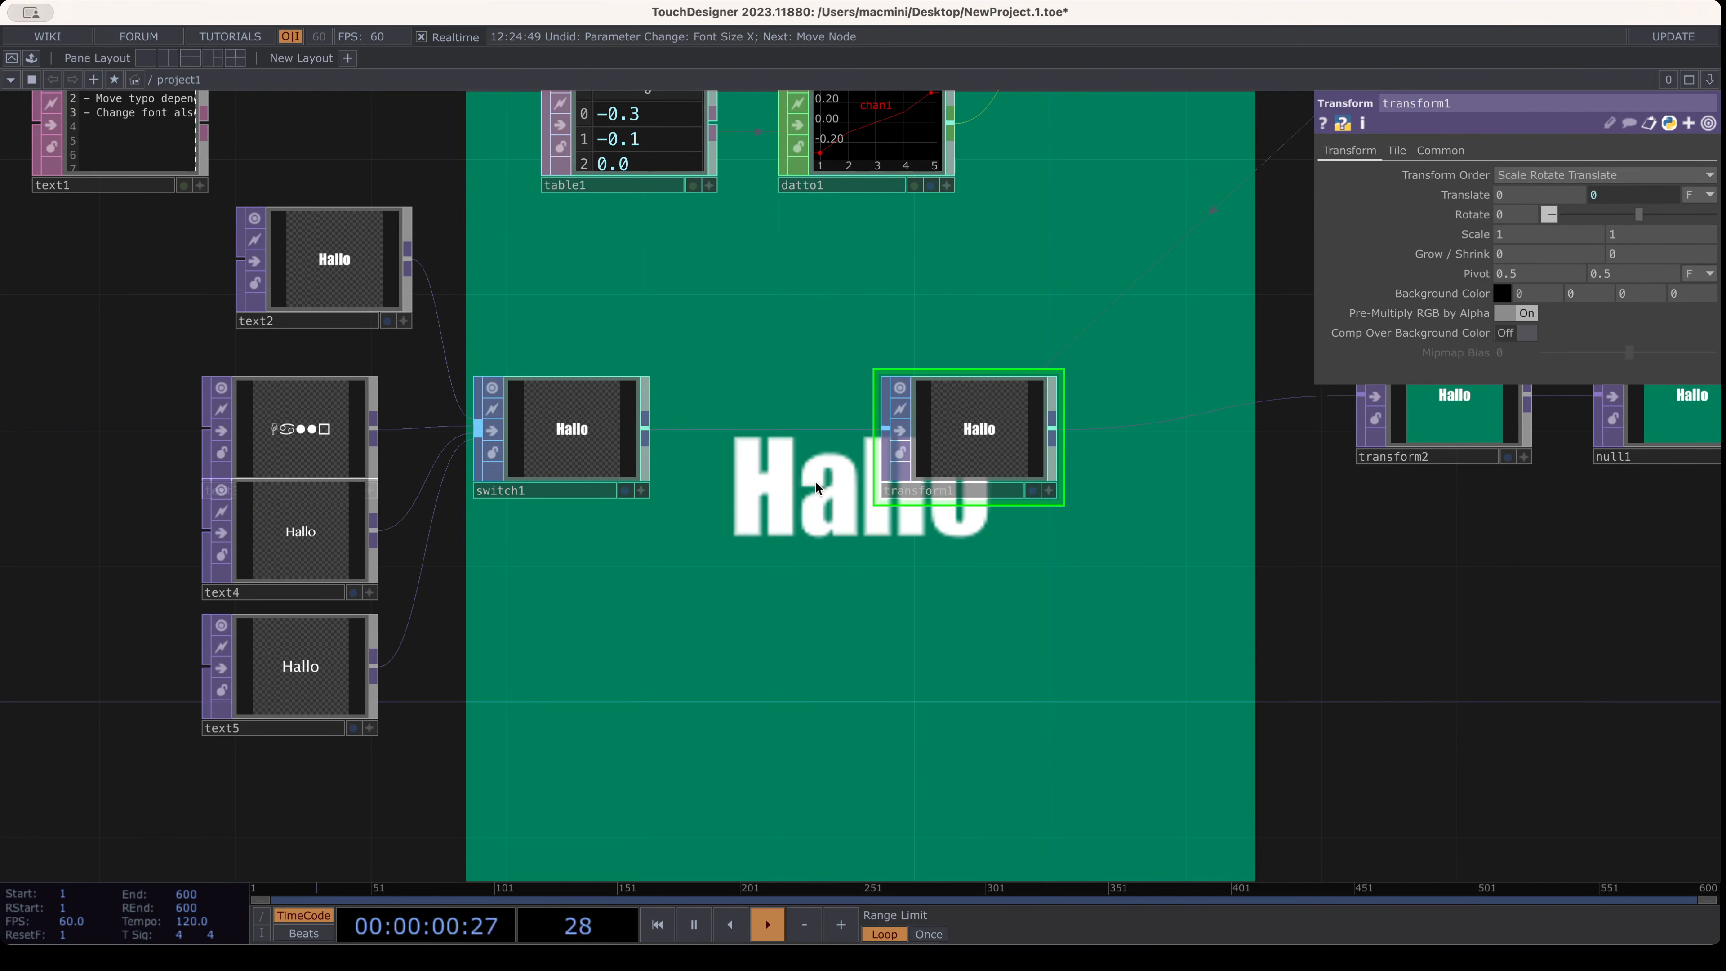
scroll(1034, 548, left, 3)
scroll(1034, 548, left, 3)
drag(516, 330, 482, 330)
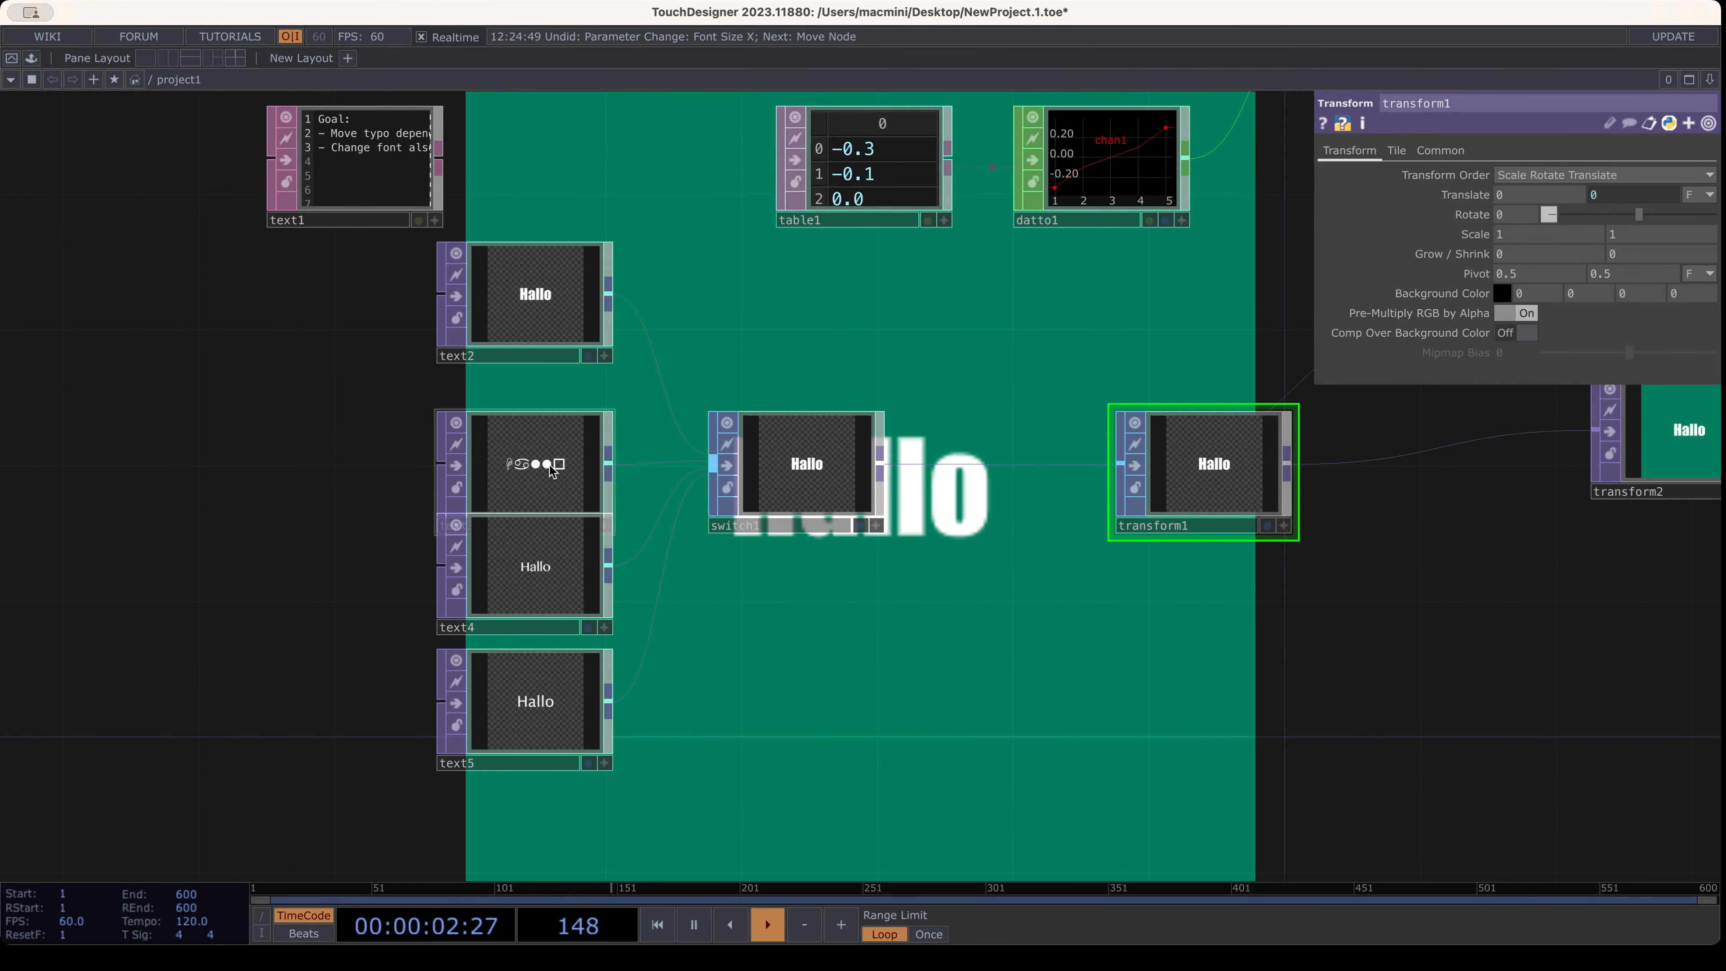
Move text3 up into the gap between text2 and text4, and set the resolution of text2 to 1080 by 1080
click(534, 303)
click(1507, 153)
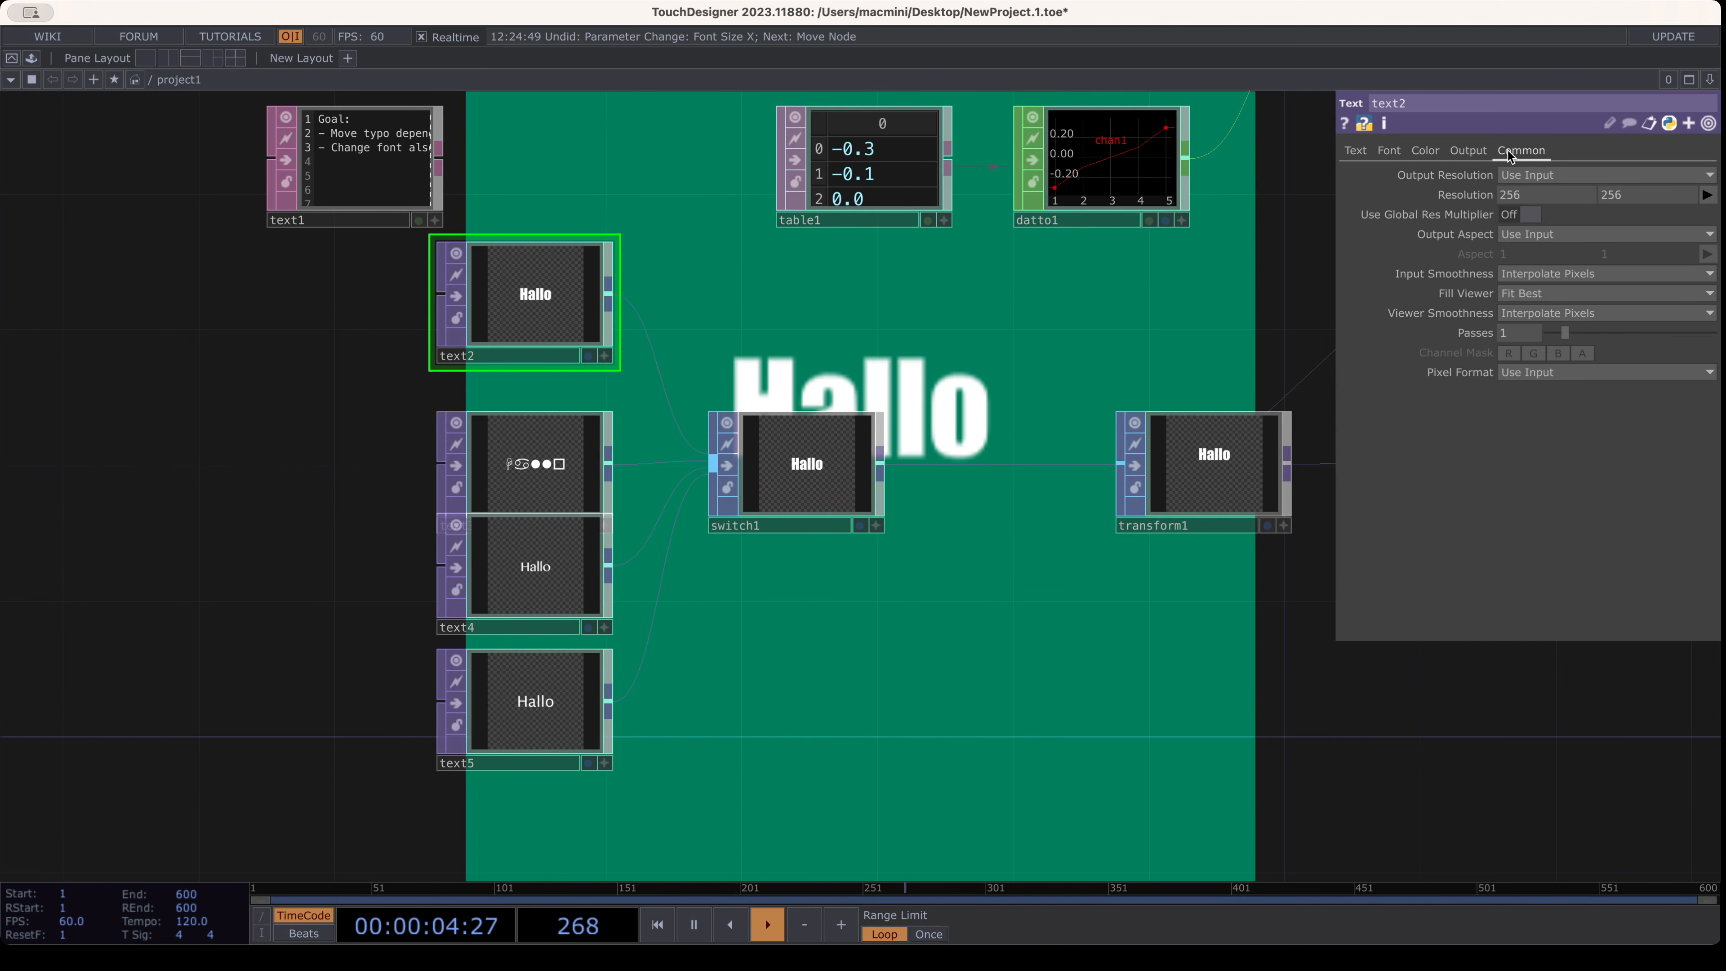
drag(543, 470, 543, 436)
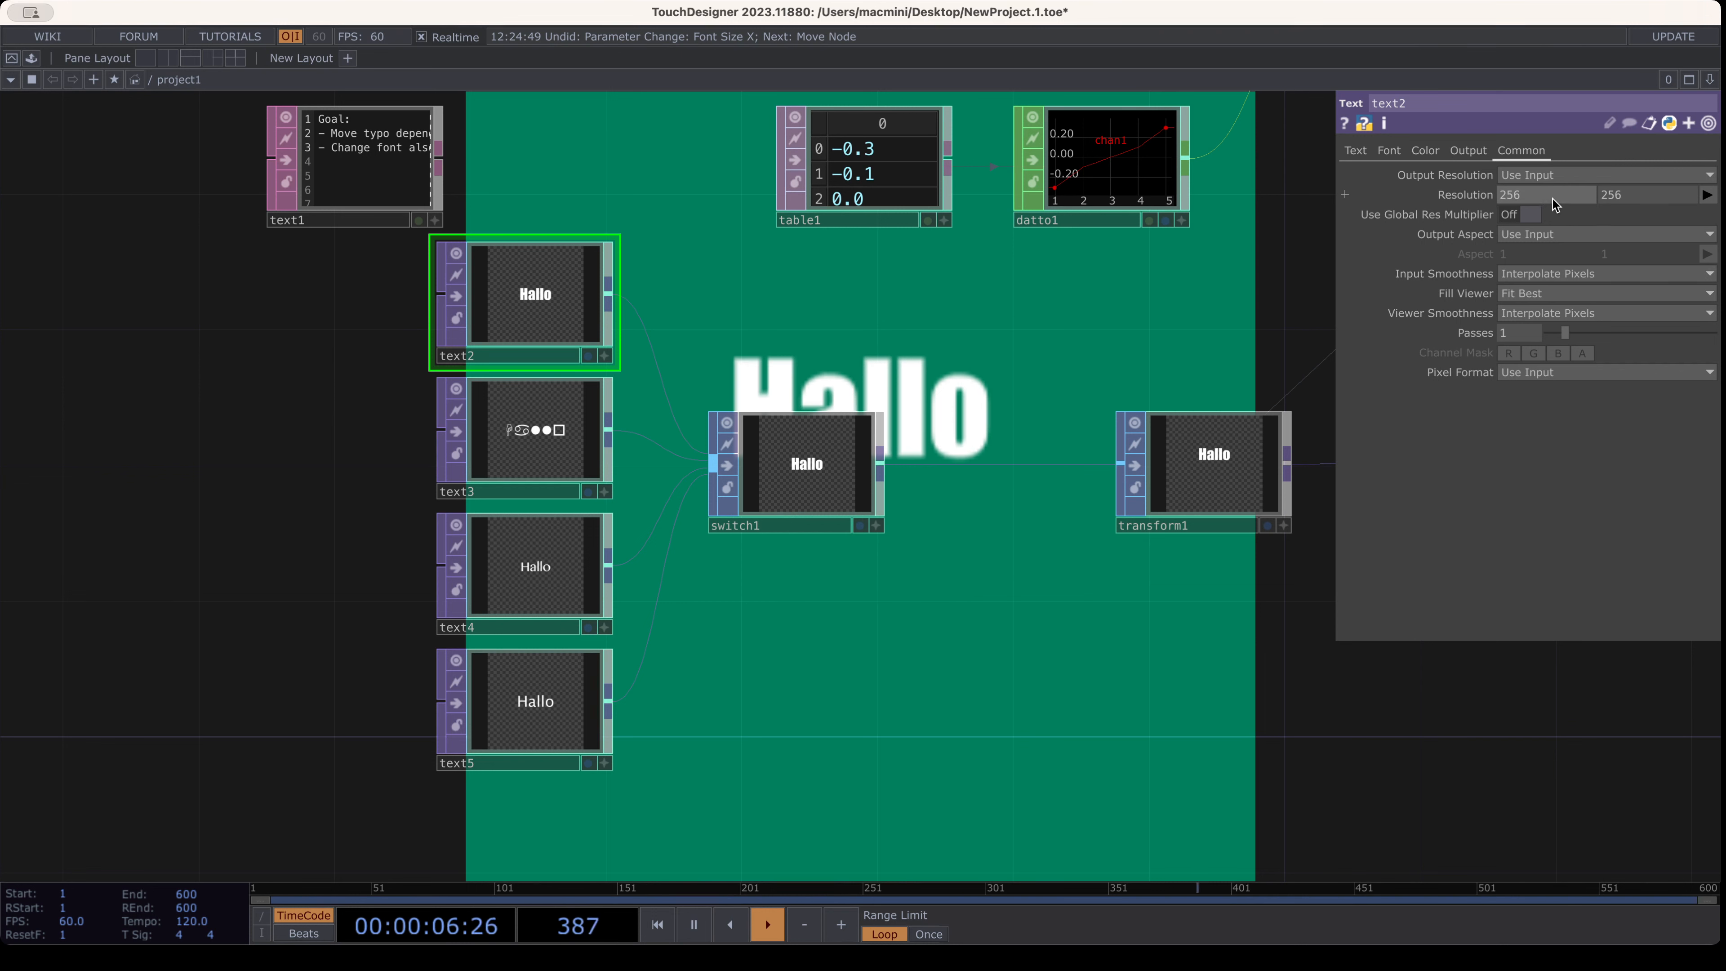
click(1565, 200)
text(10)
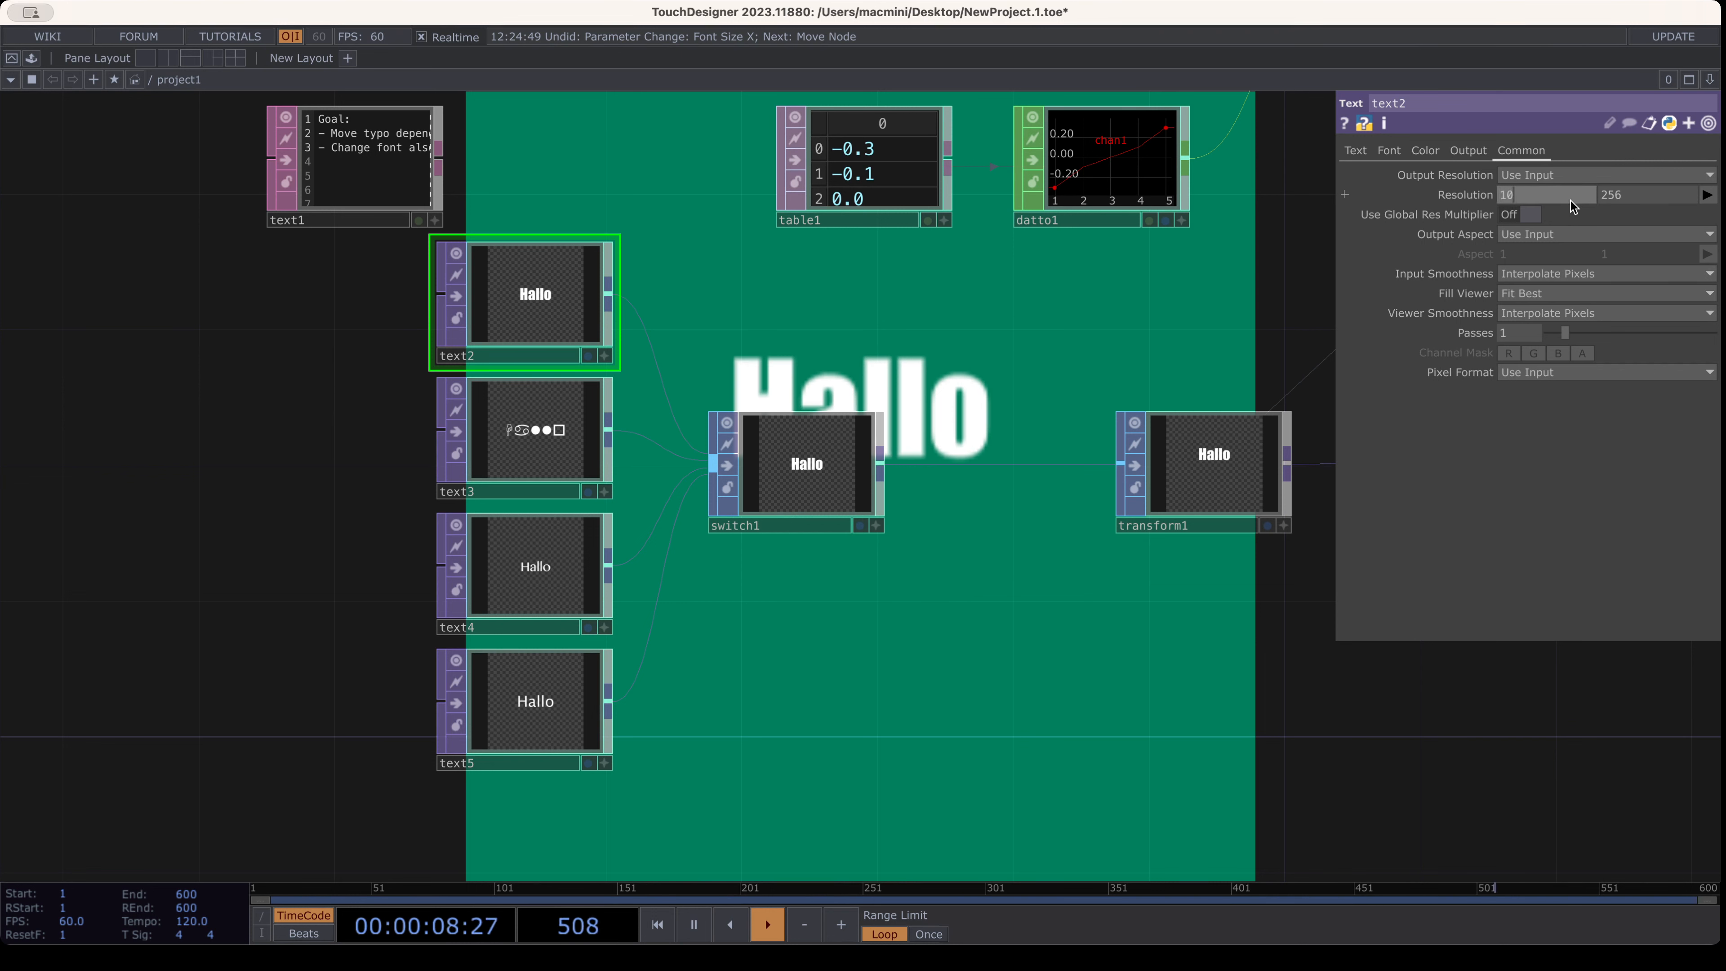
text(80)
key(Tab)
text(10)
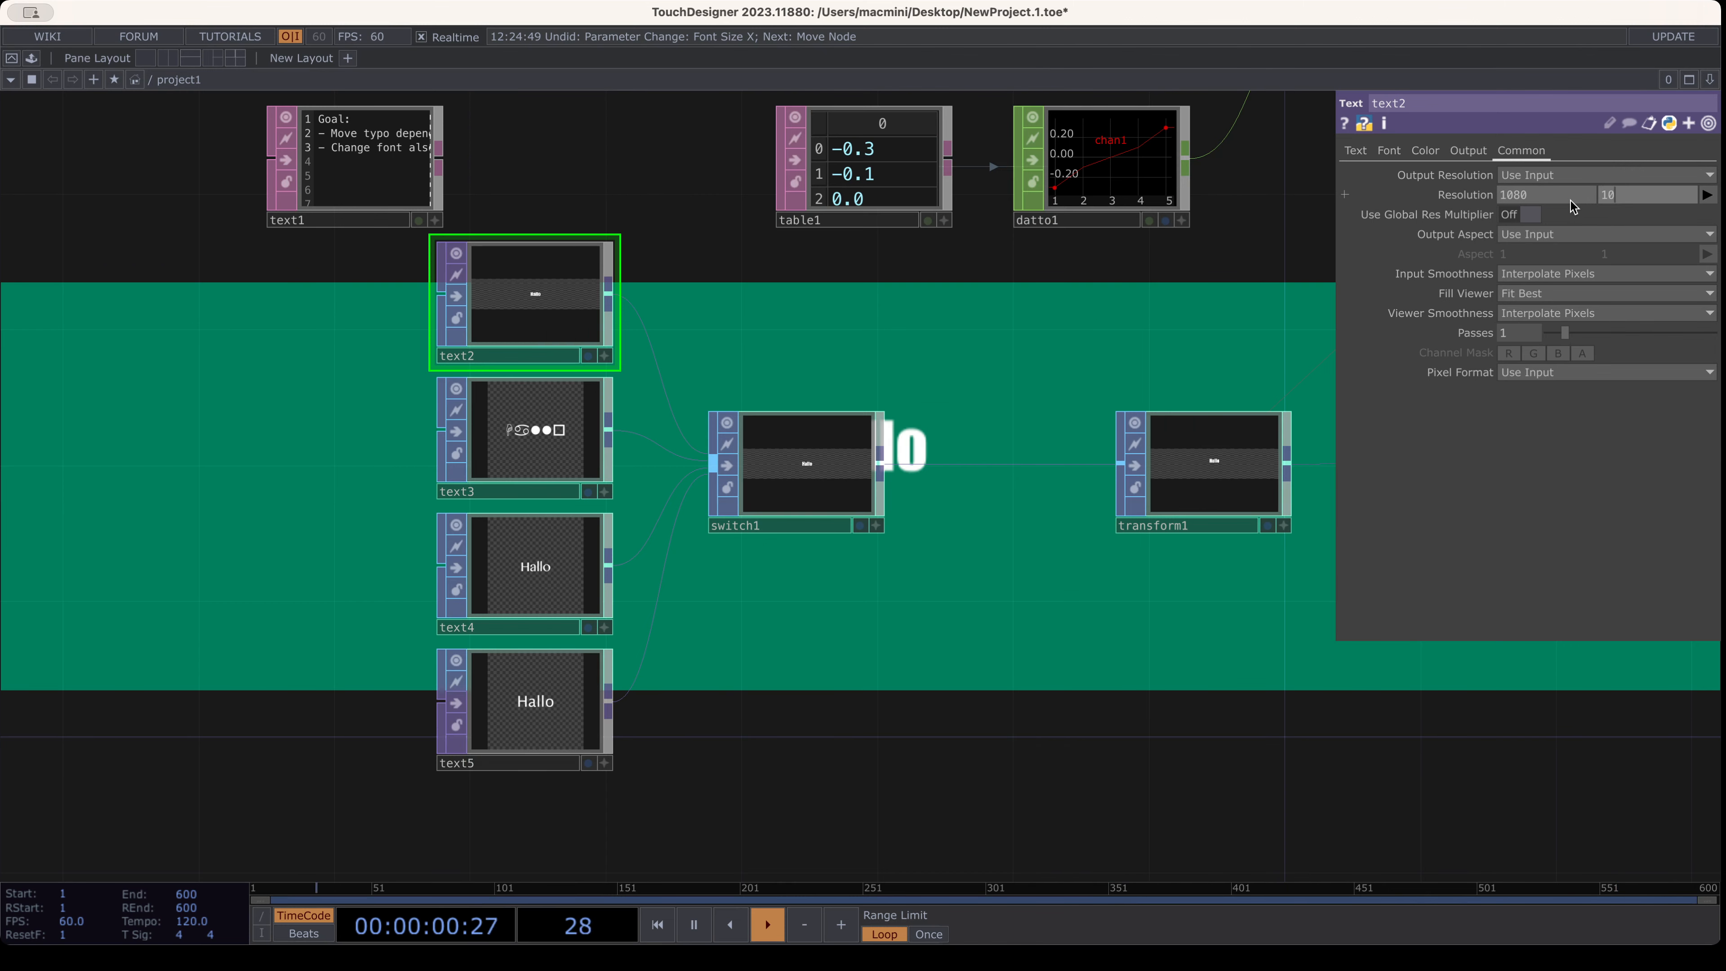
text(80)
key(Return)
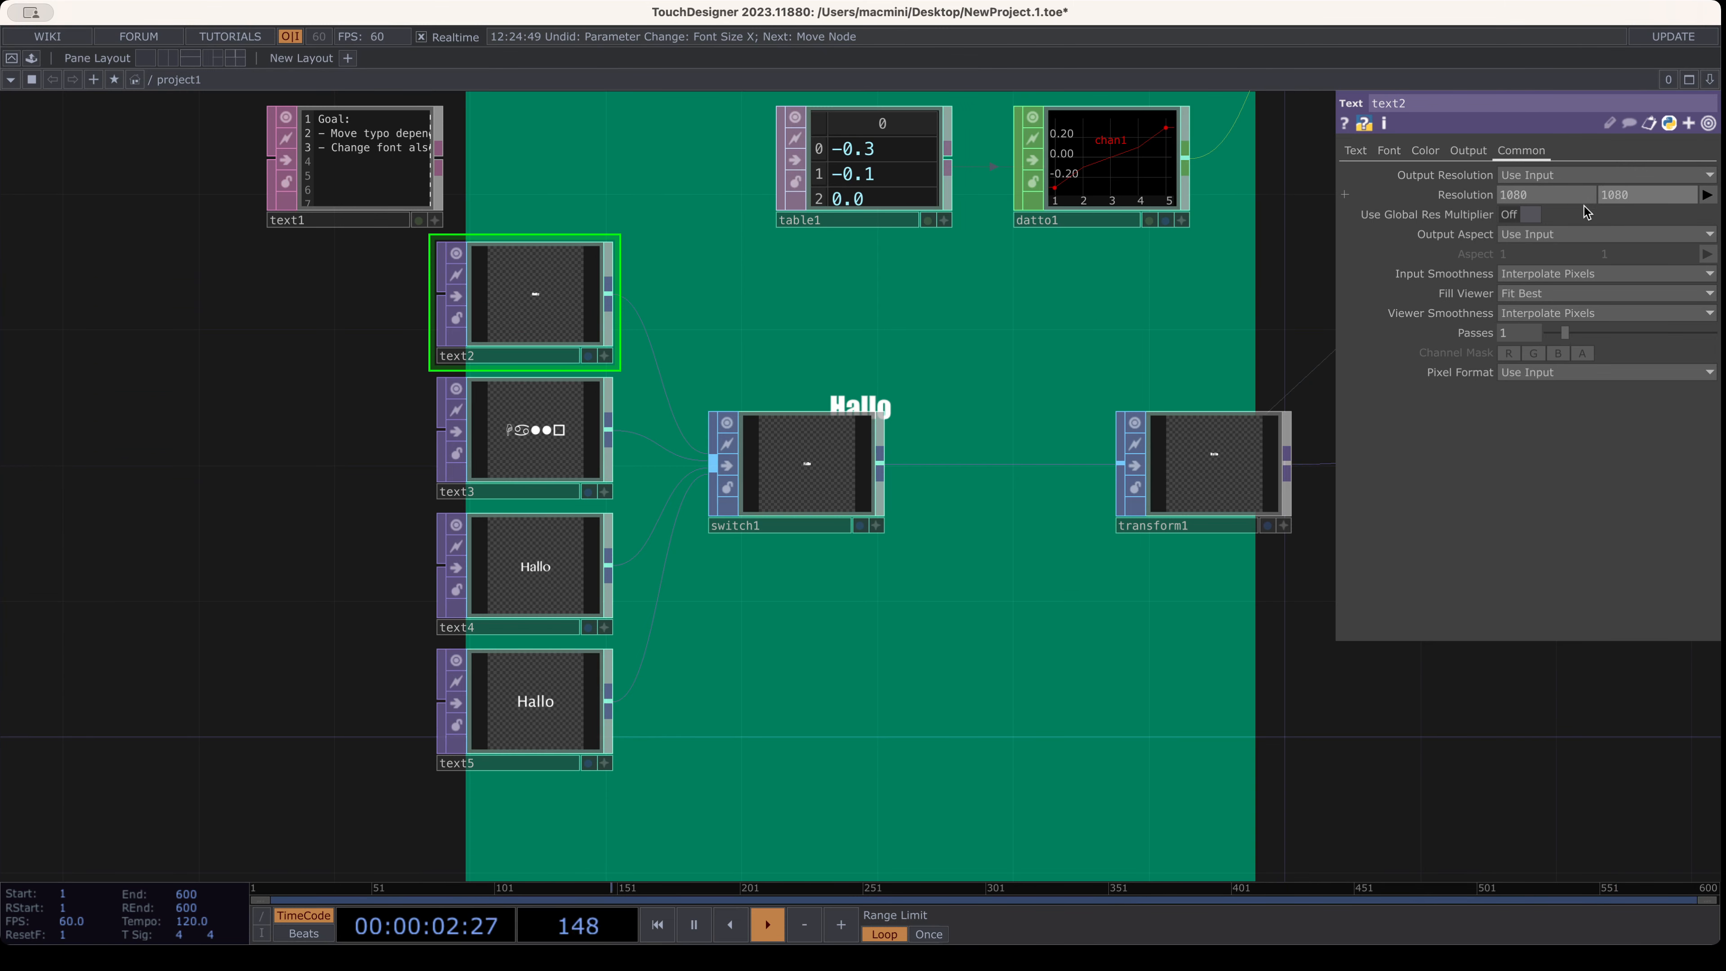
click(1540, 191)
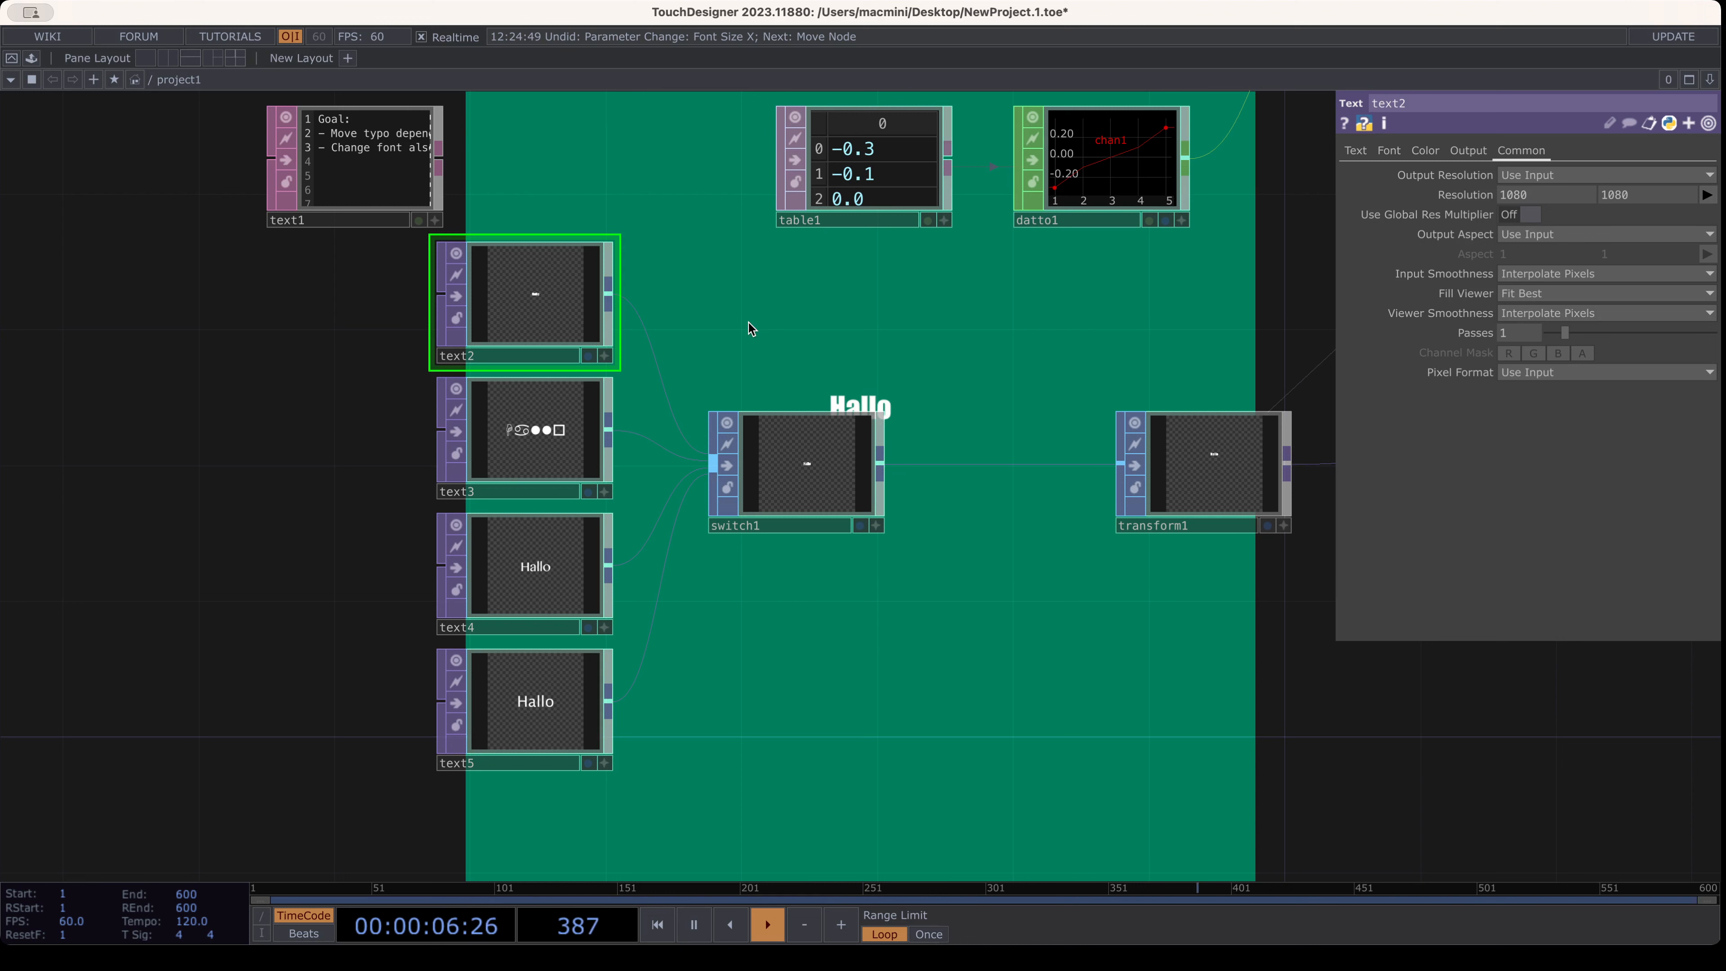
Try to apply the 1080 by 1080 resolution to text2, text3, text4 and text5 together
shift+click(540, 440)
shift+click(543, 571)
shift+click(558, 688)
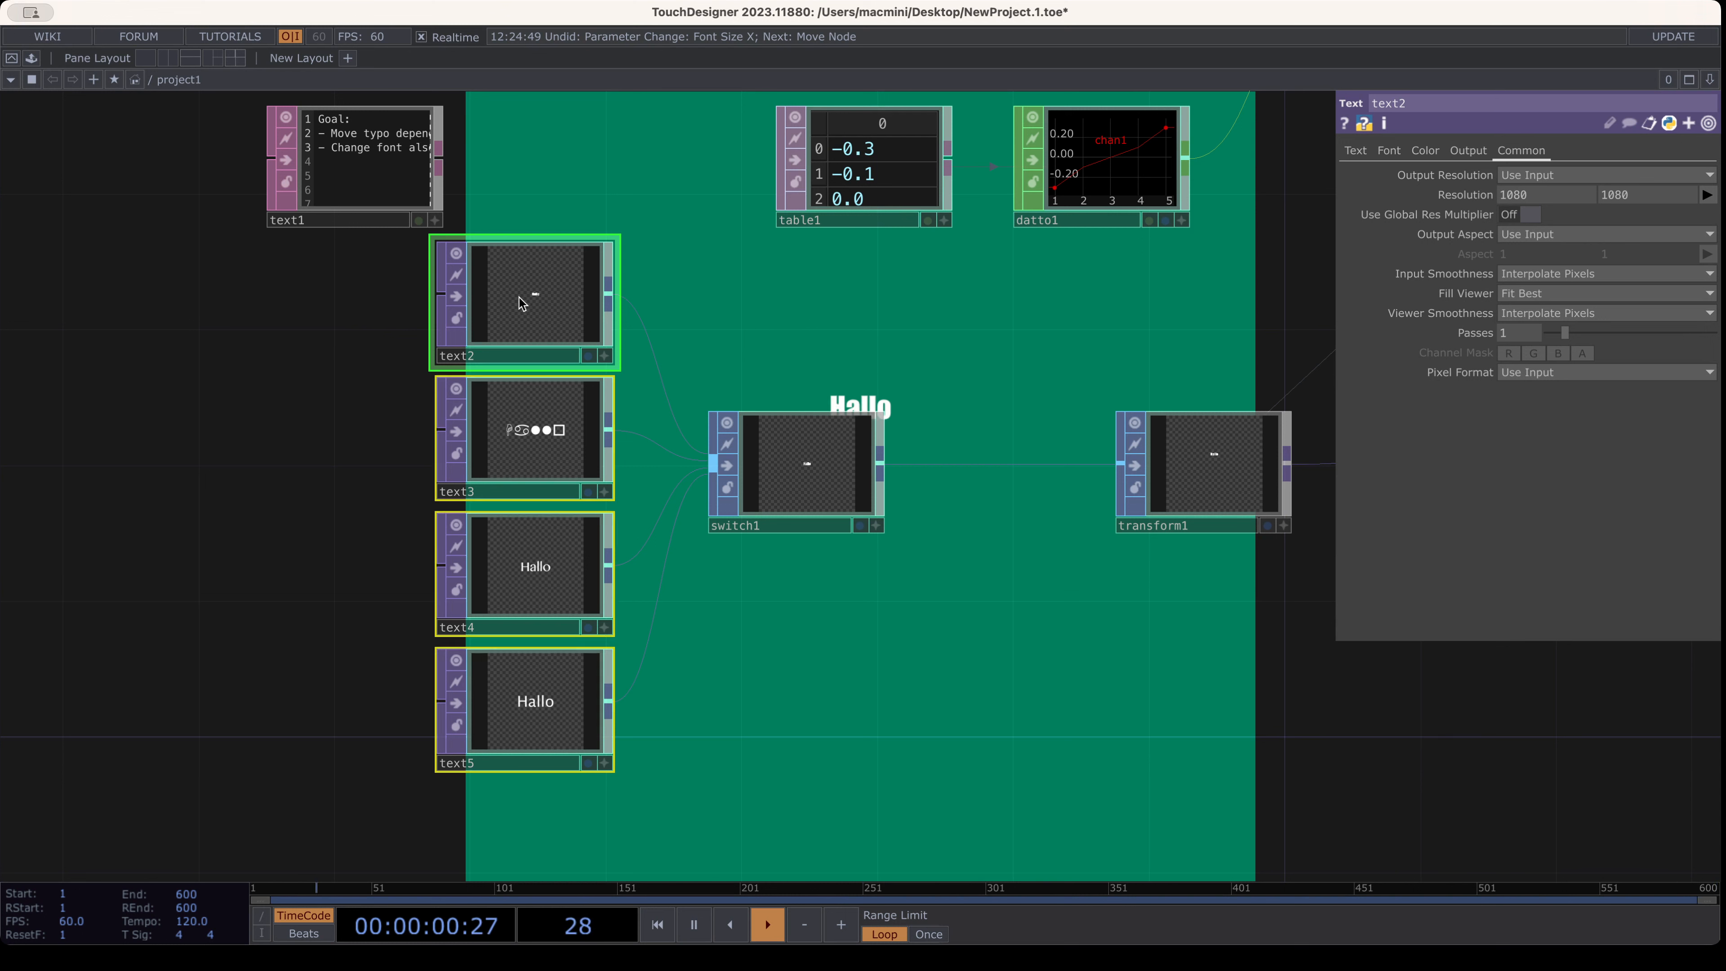
click(342, 313)
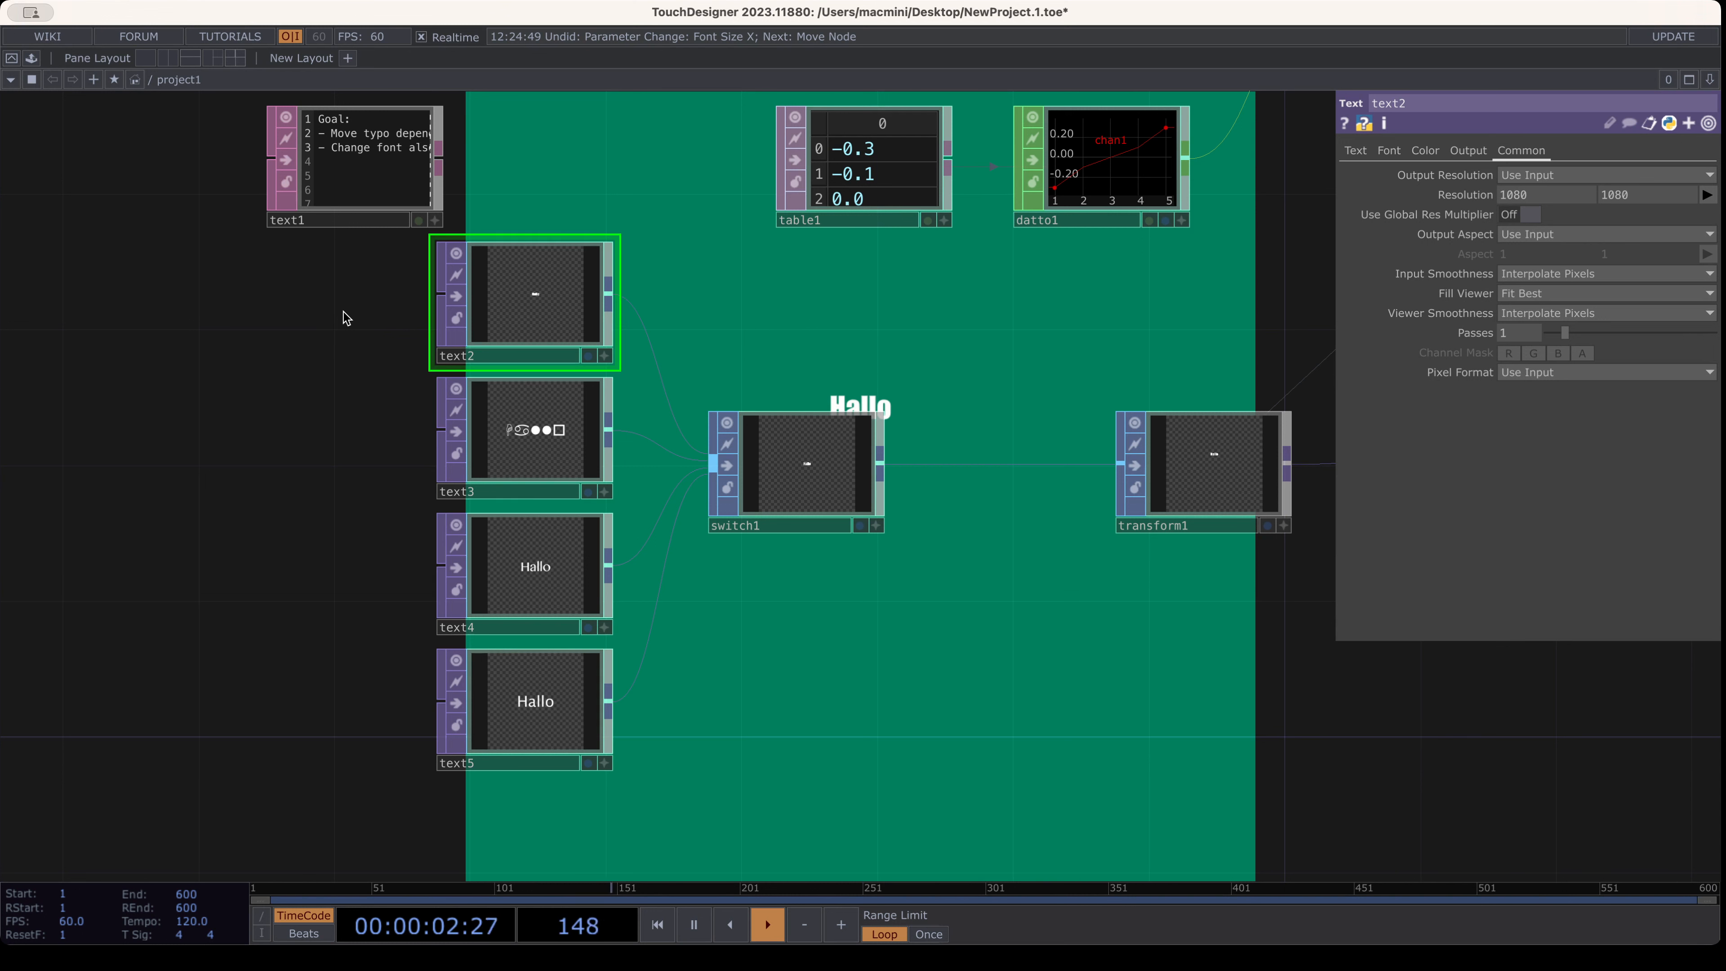
drag(412, 339, 581, 692)
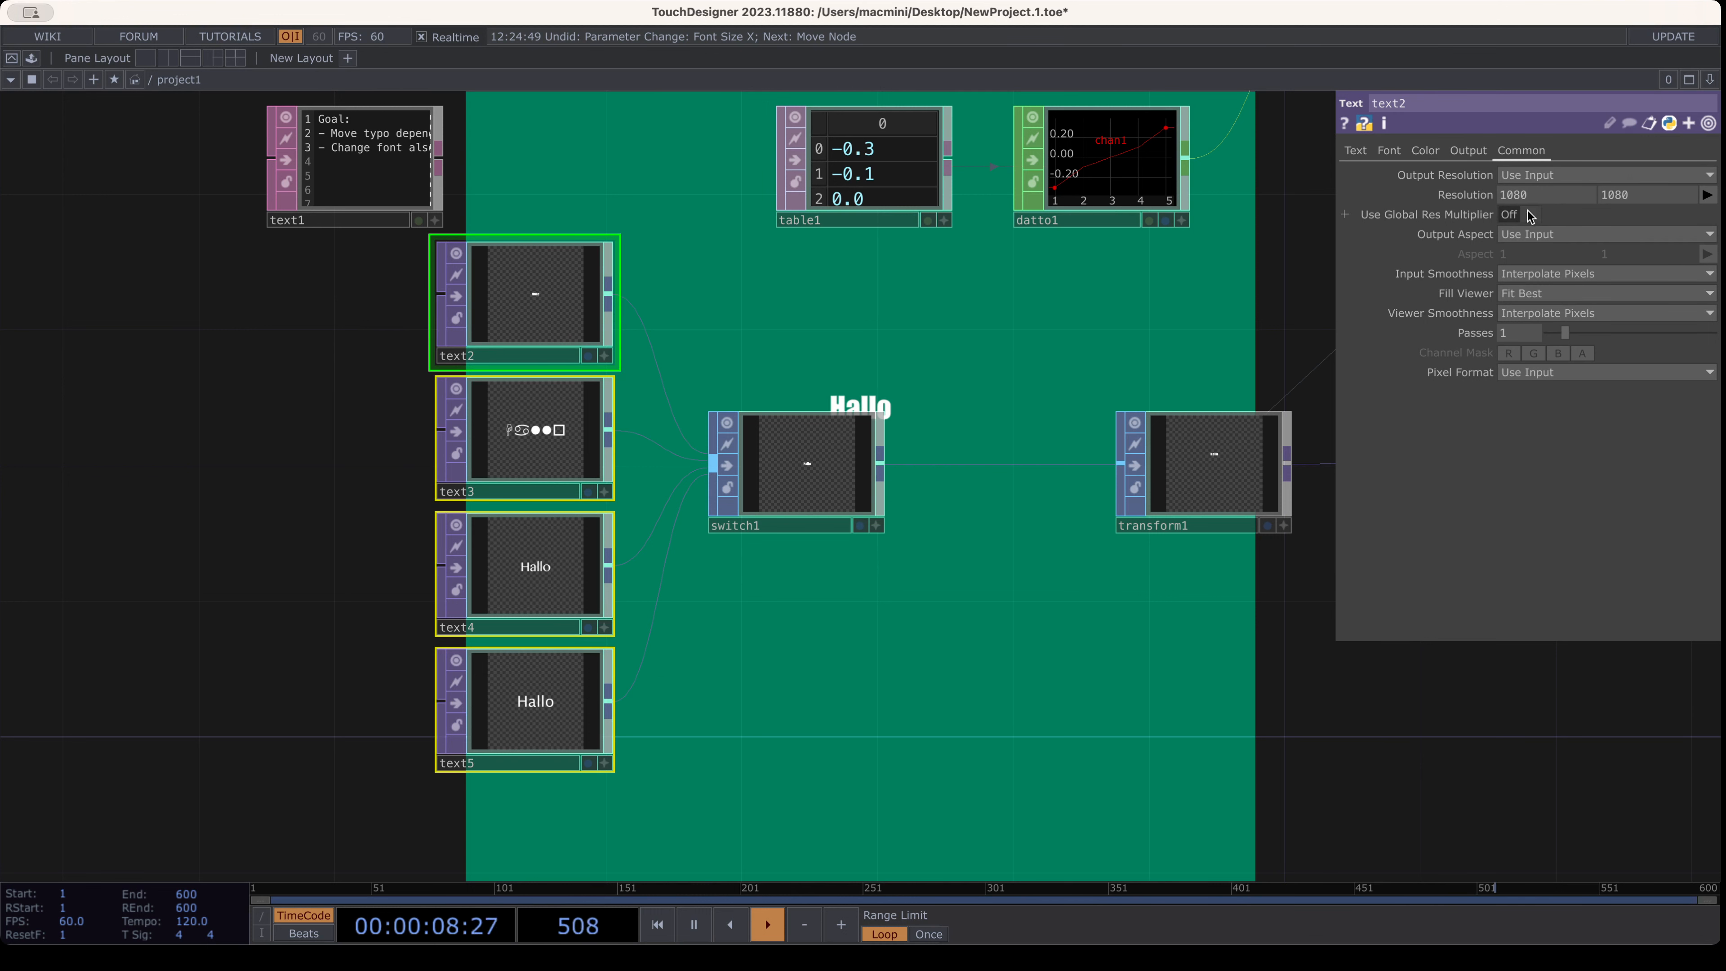
text(1)
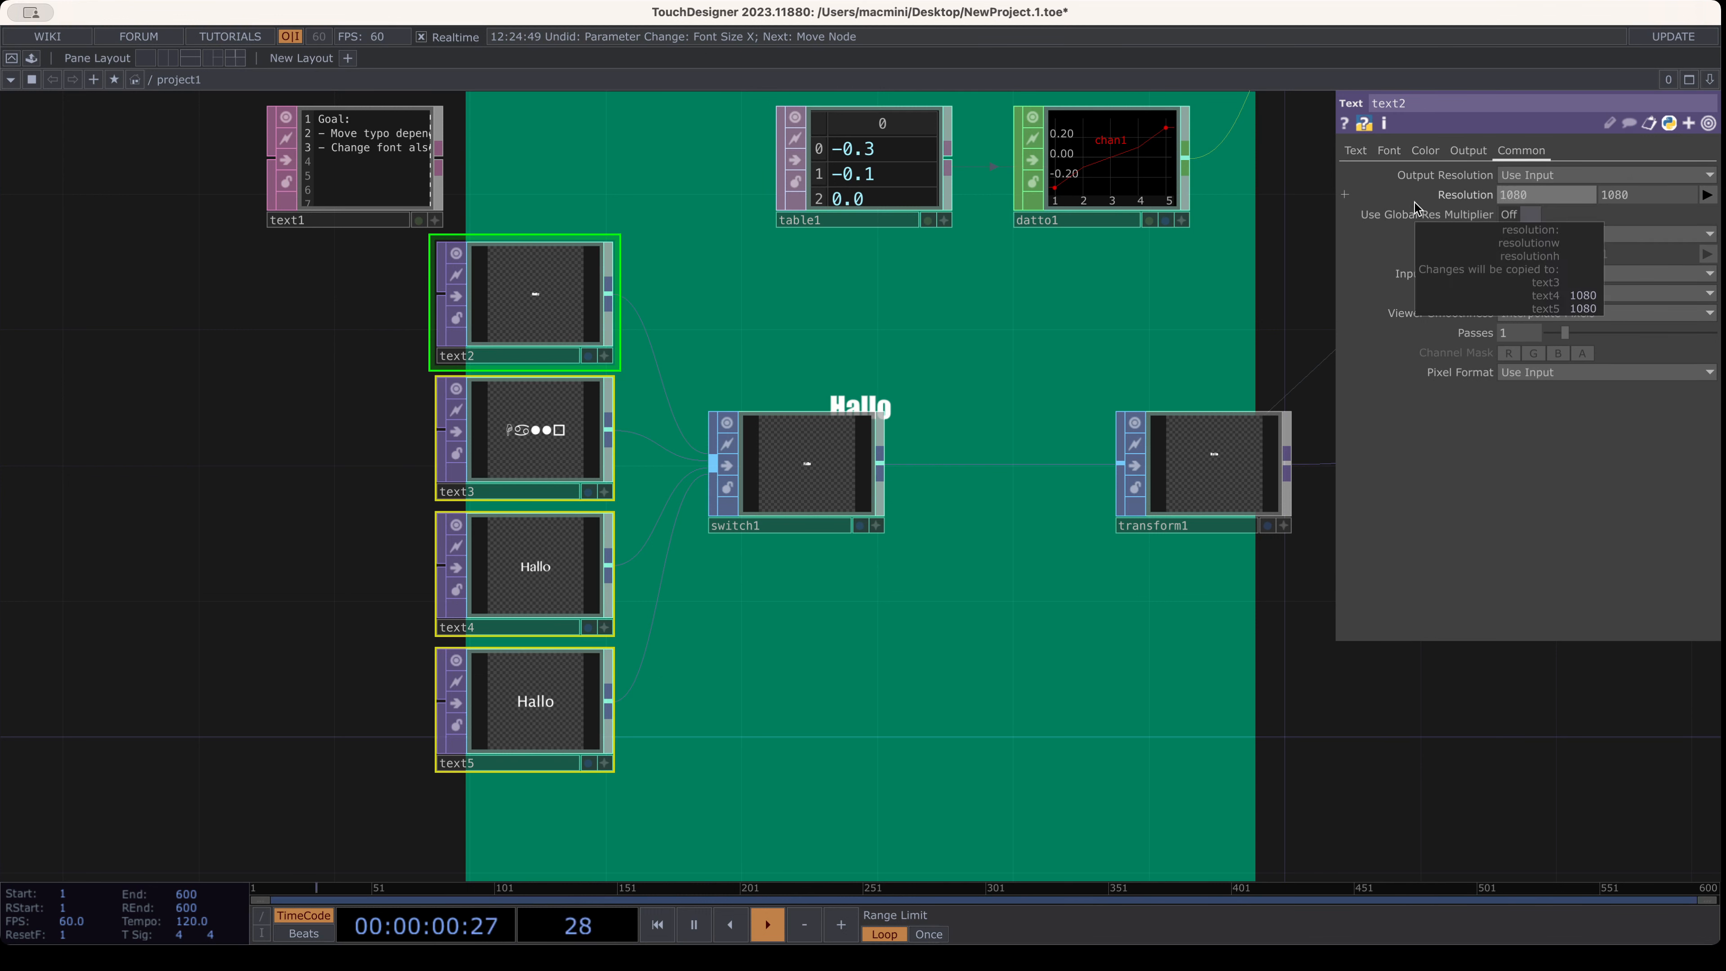
key(Tab)
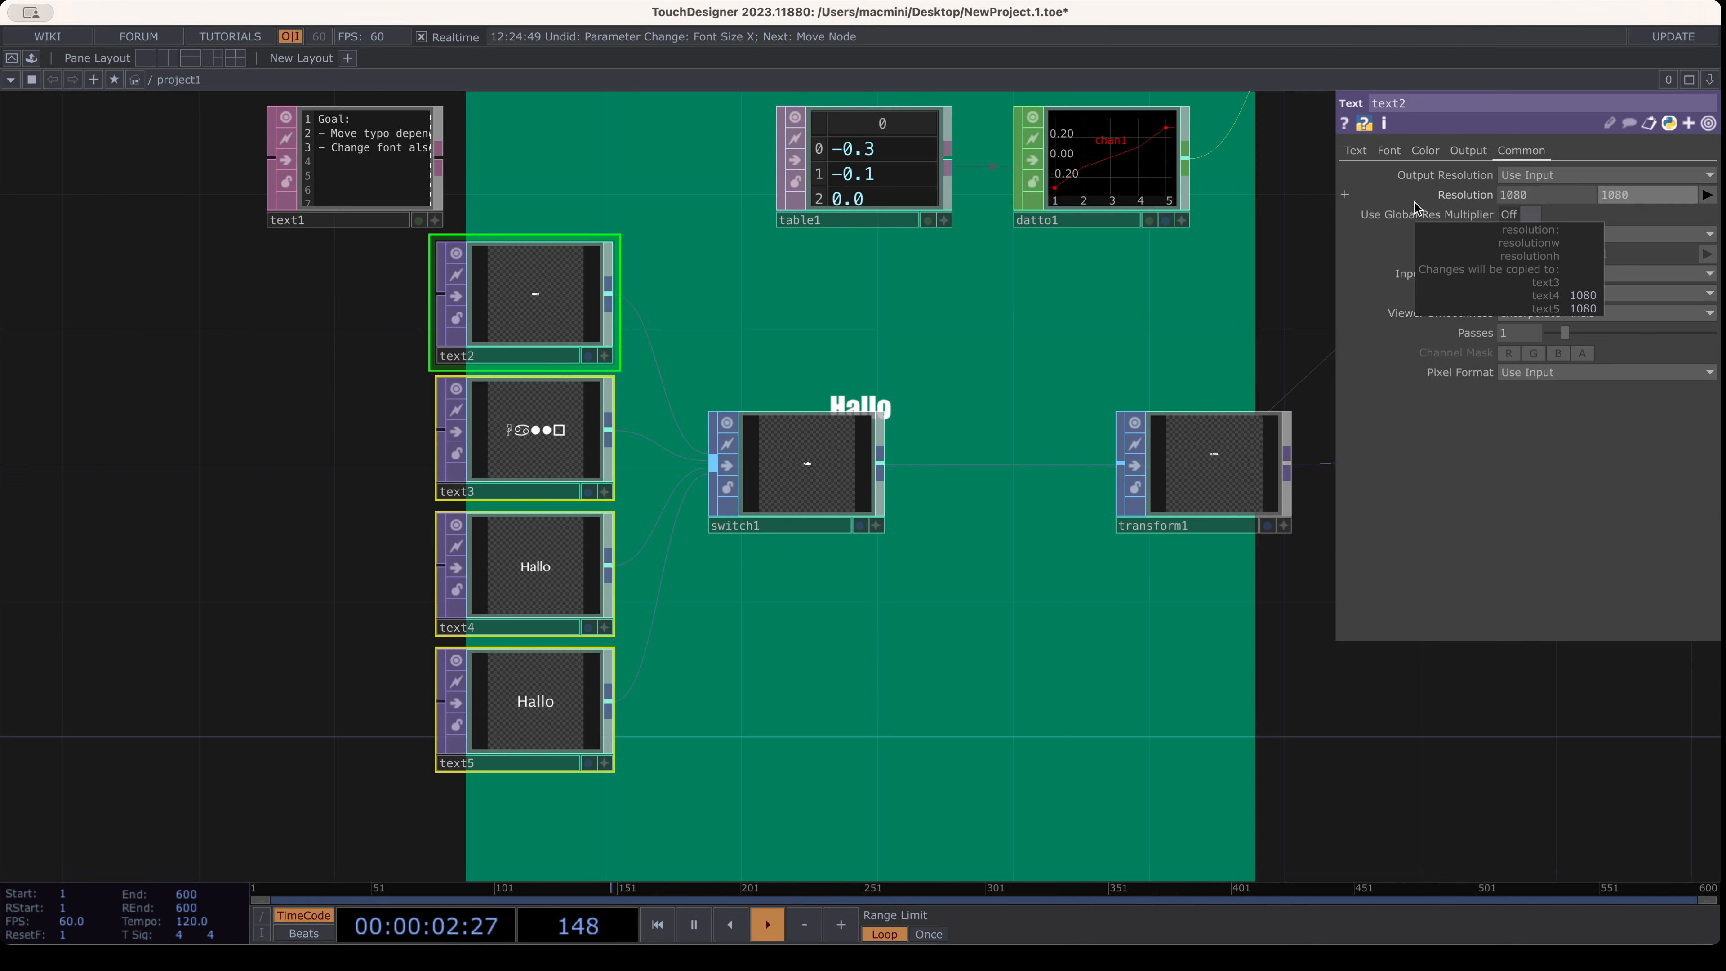
click(1561, 199)
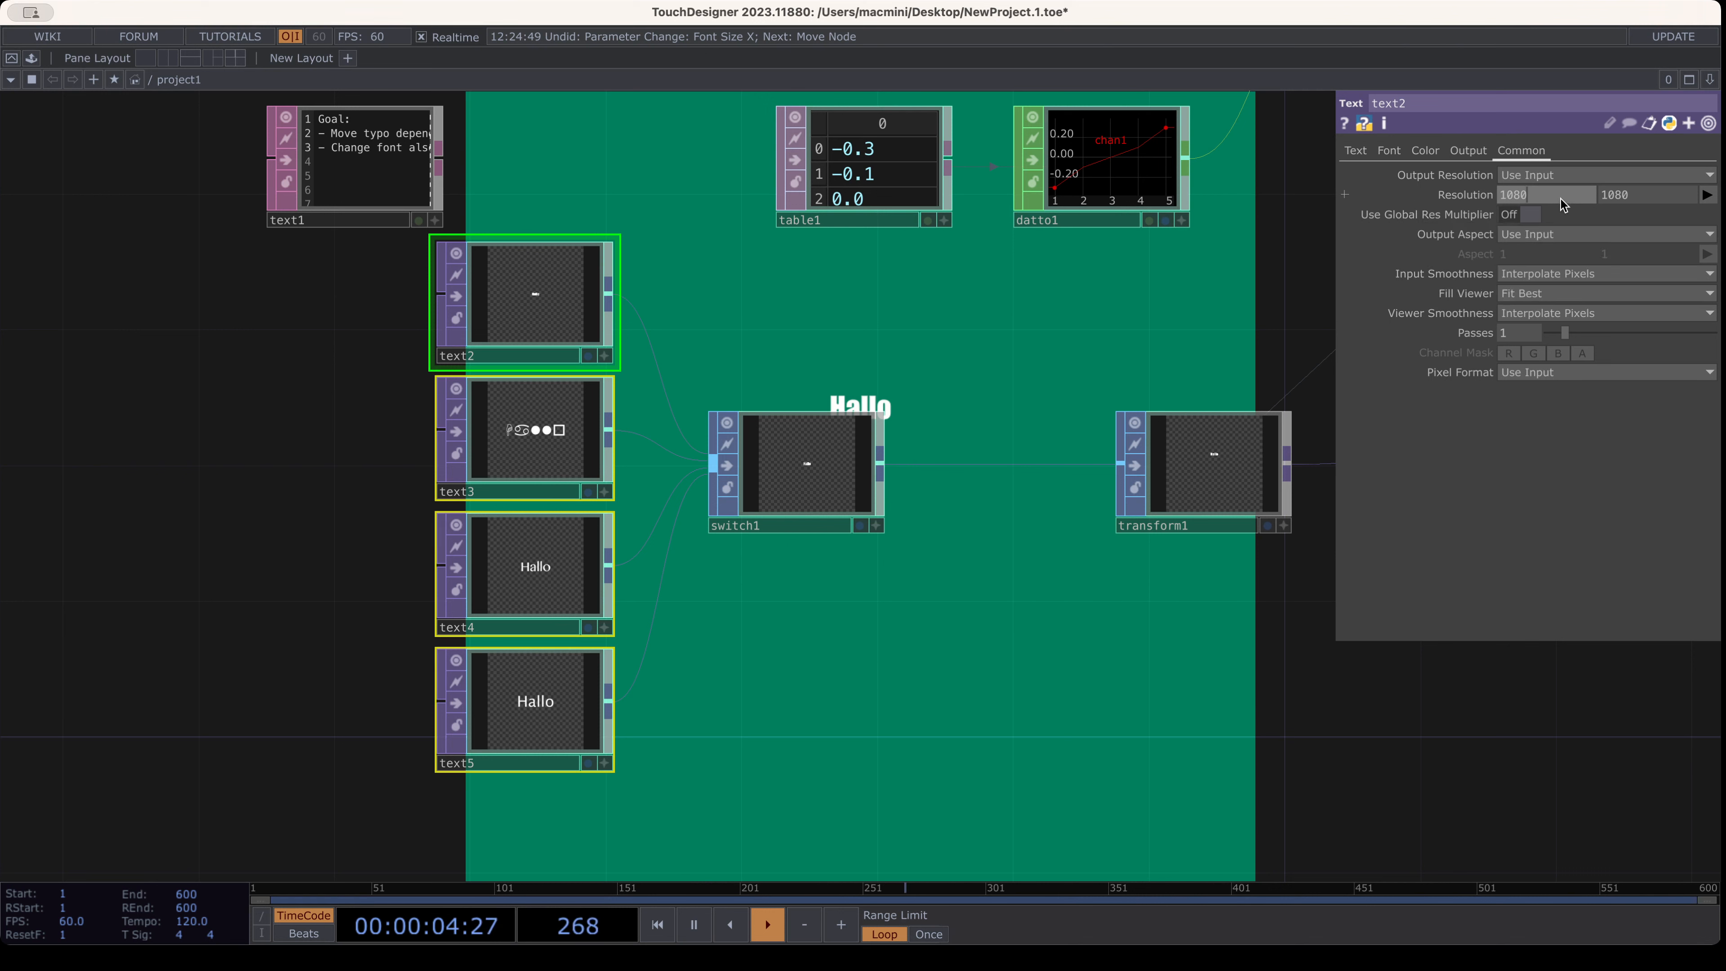
click(1002, 327)
Set the resolution of text3, text4 and text5 together to 1080 by 1080
click(566, 435)
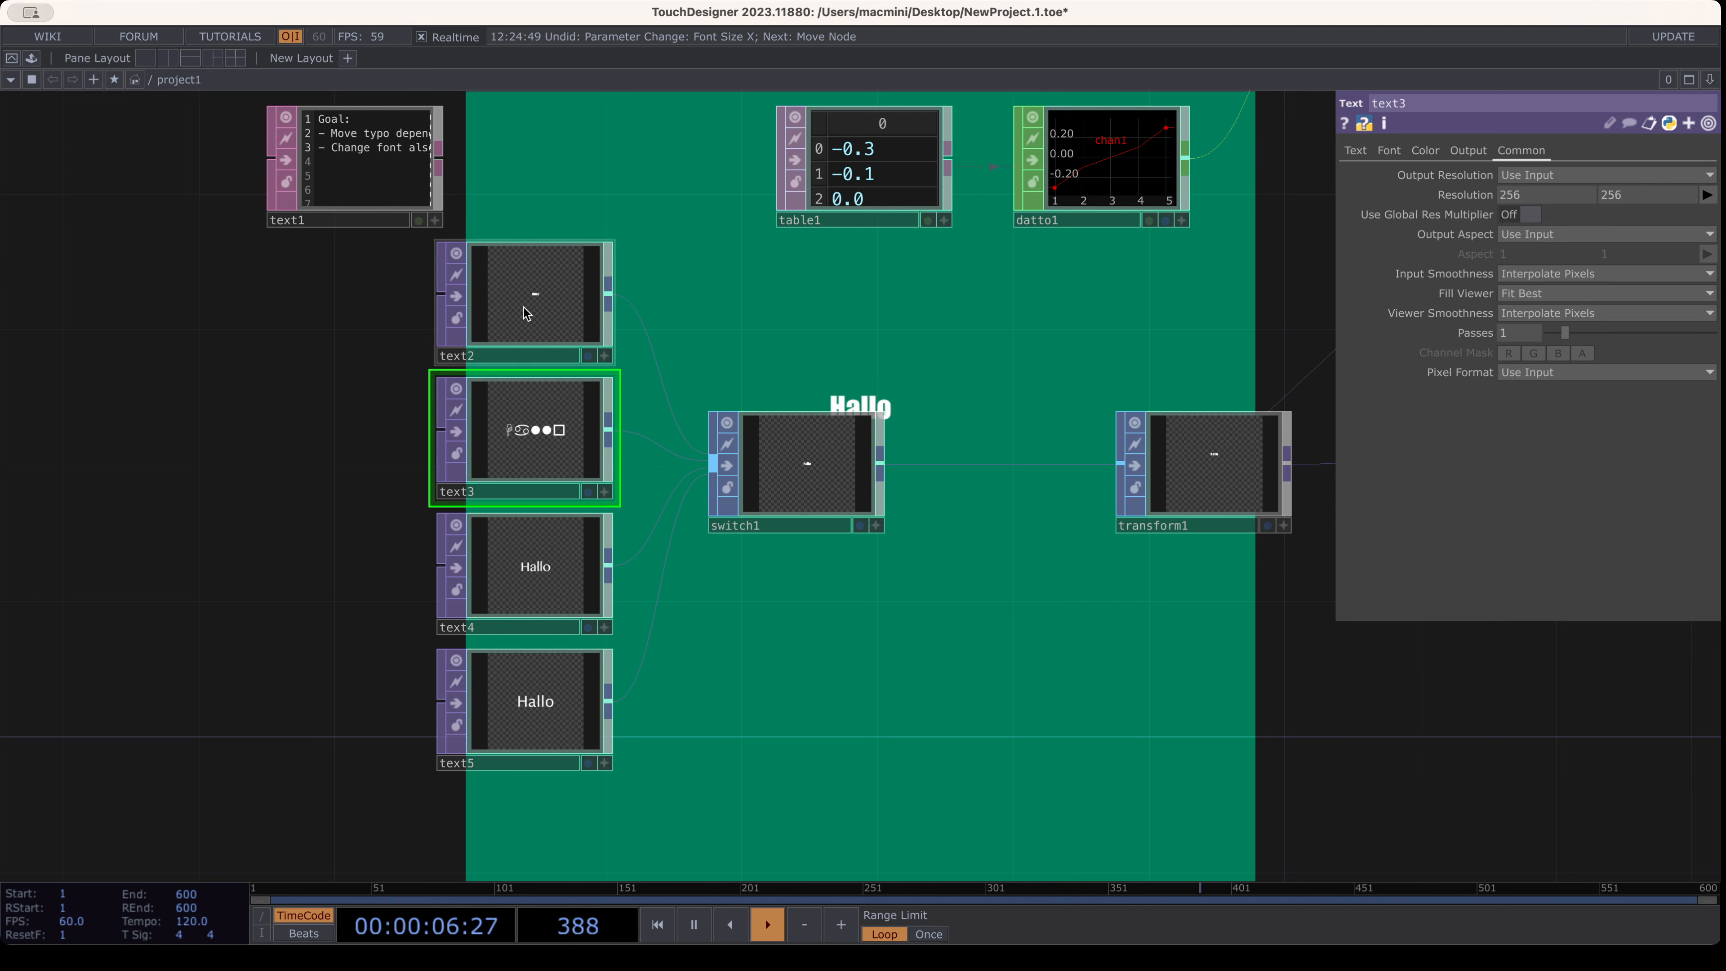
click(524, 307)
click(561, 459)
ctrl+click(566, 570)
ctrl+click(547, 679)
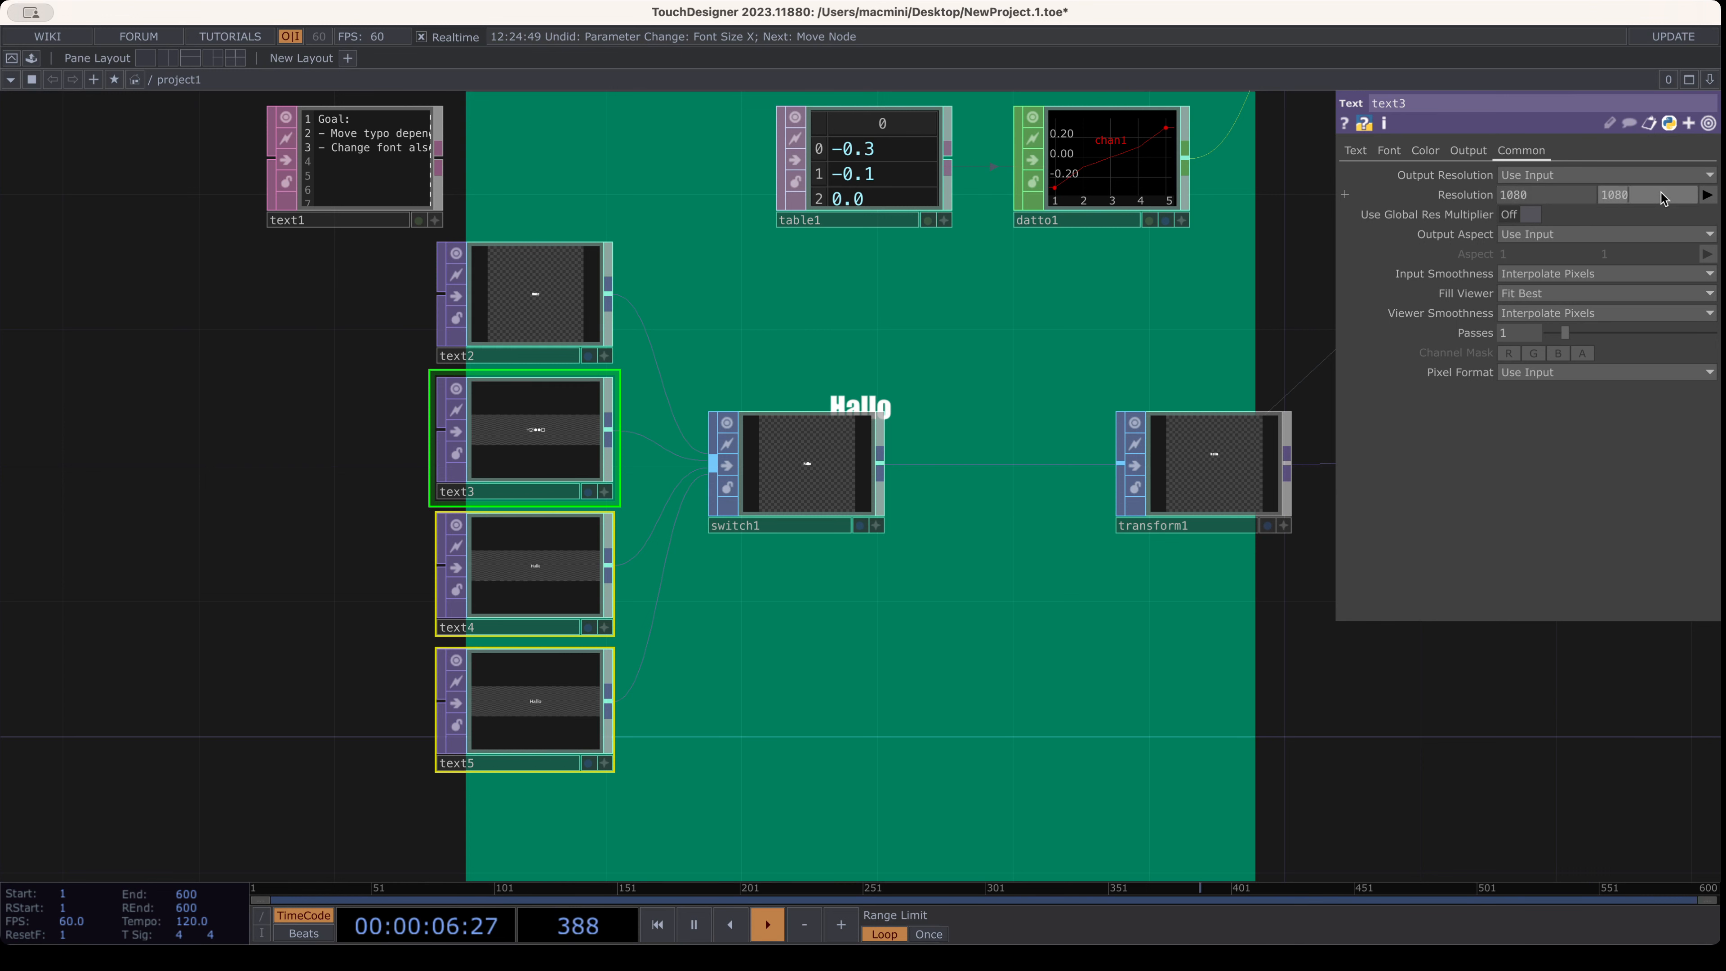
key(Return)
click(747, 298)
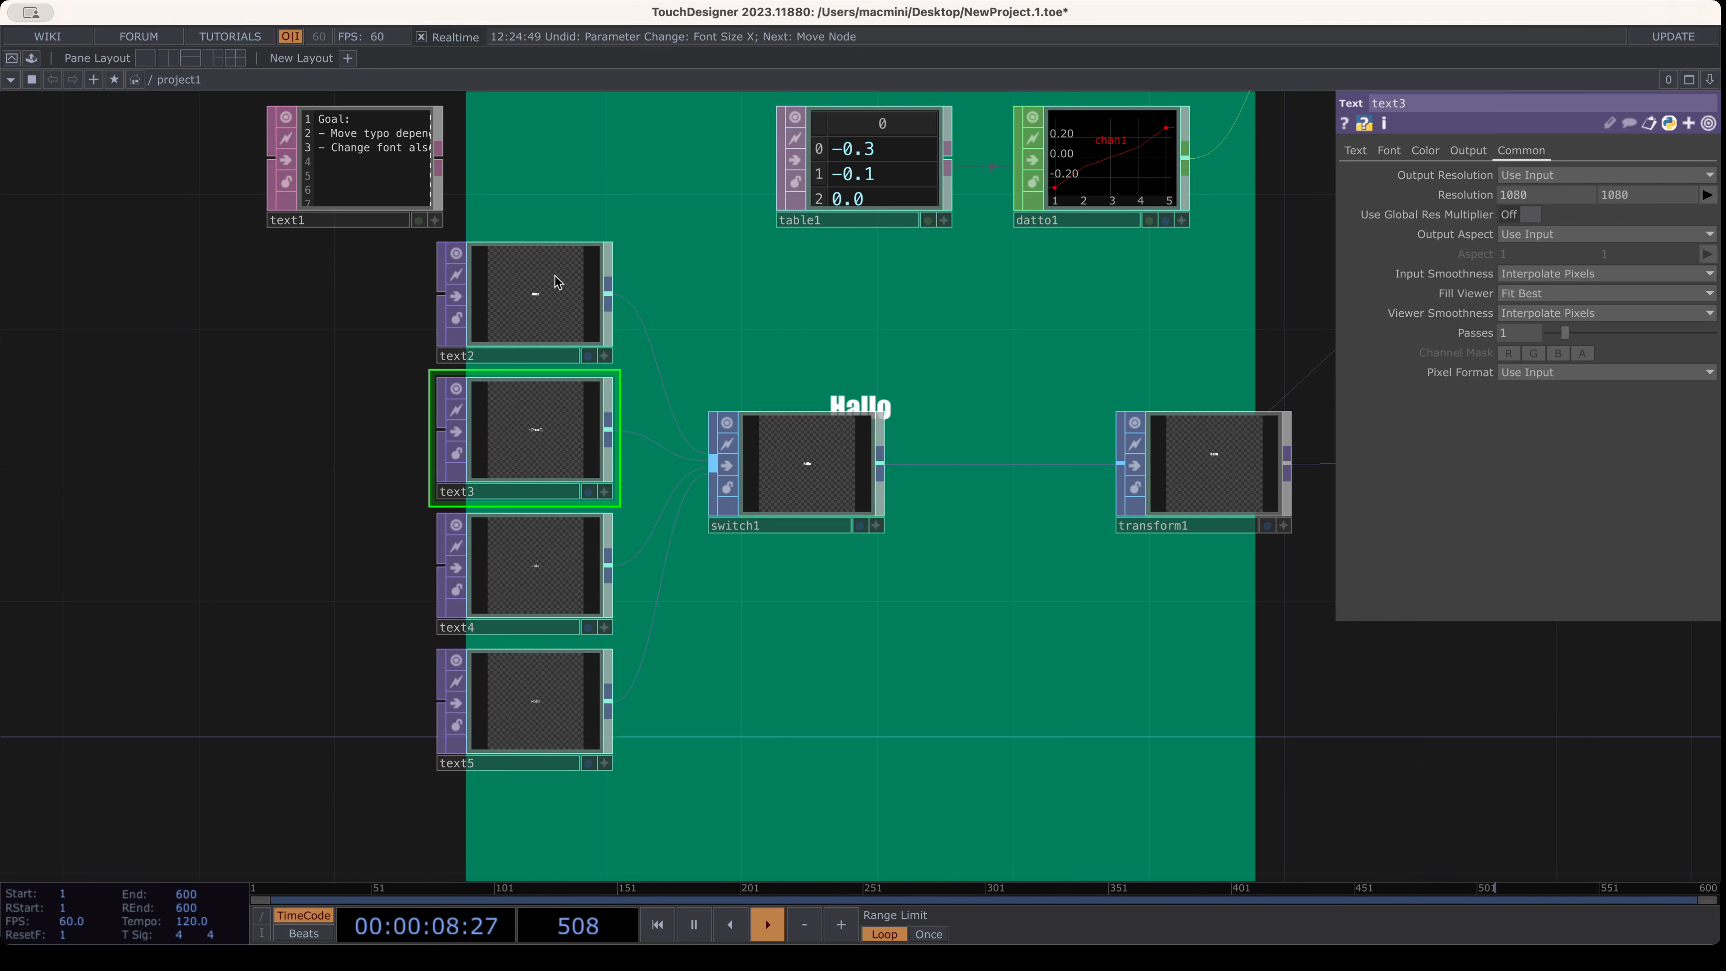
click(557, 282)
ctrl+click(562, 429)
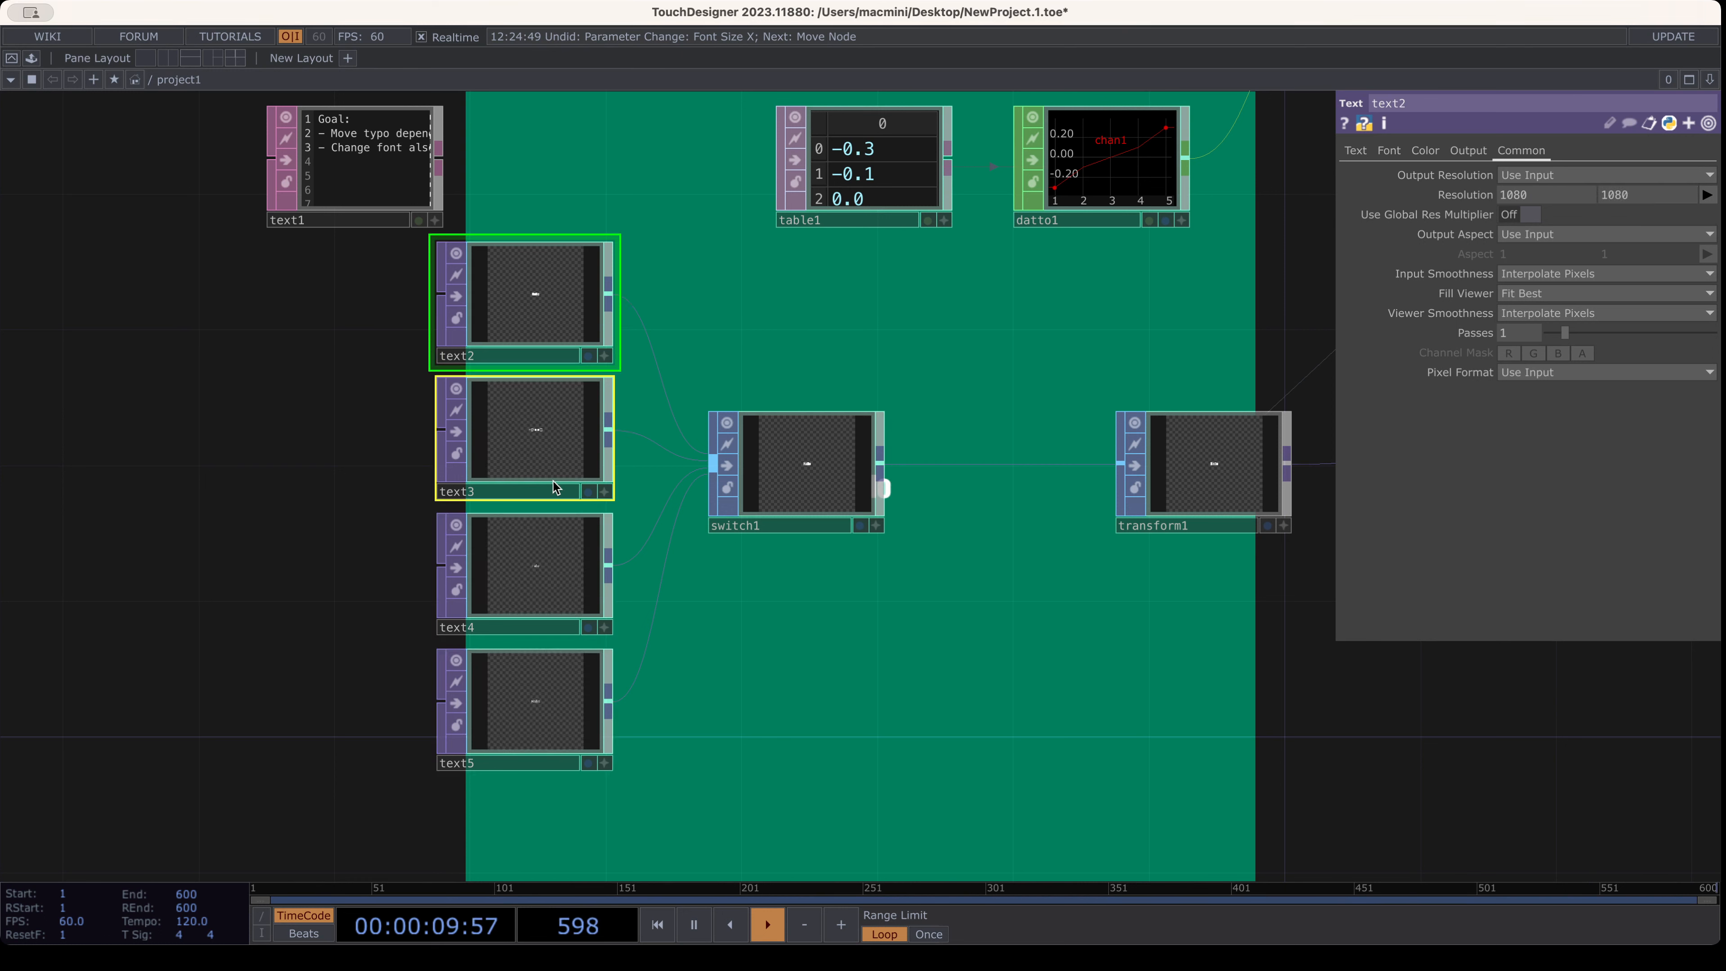
ctrl+click(543, 563)
ctrl+click(567, 722)
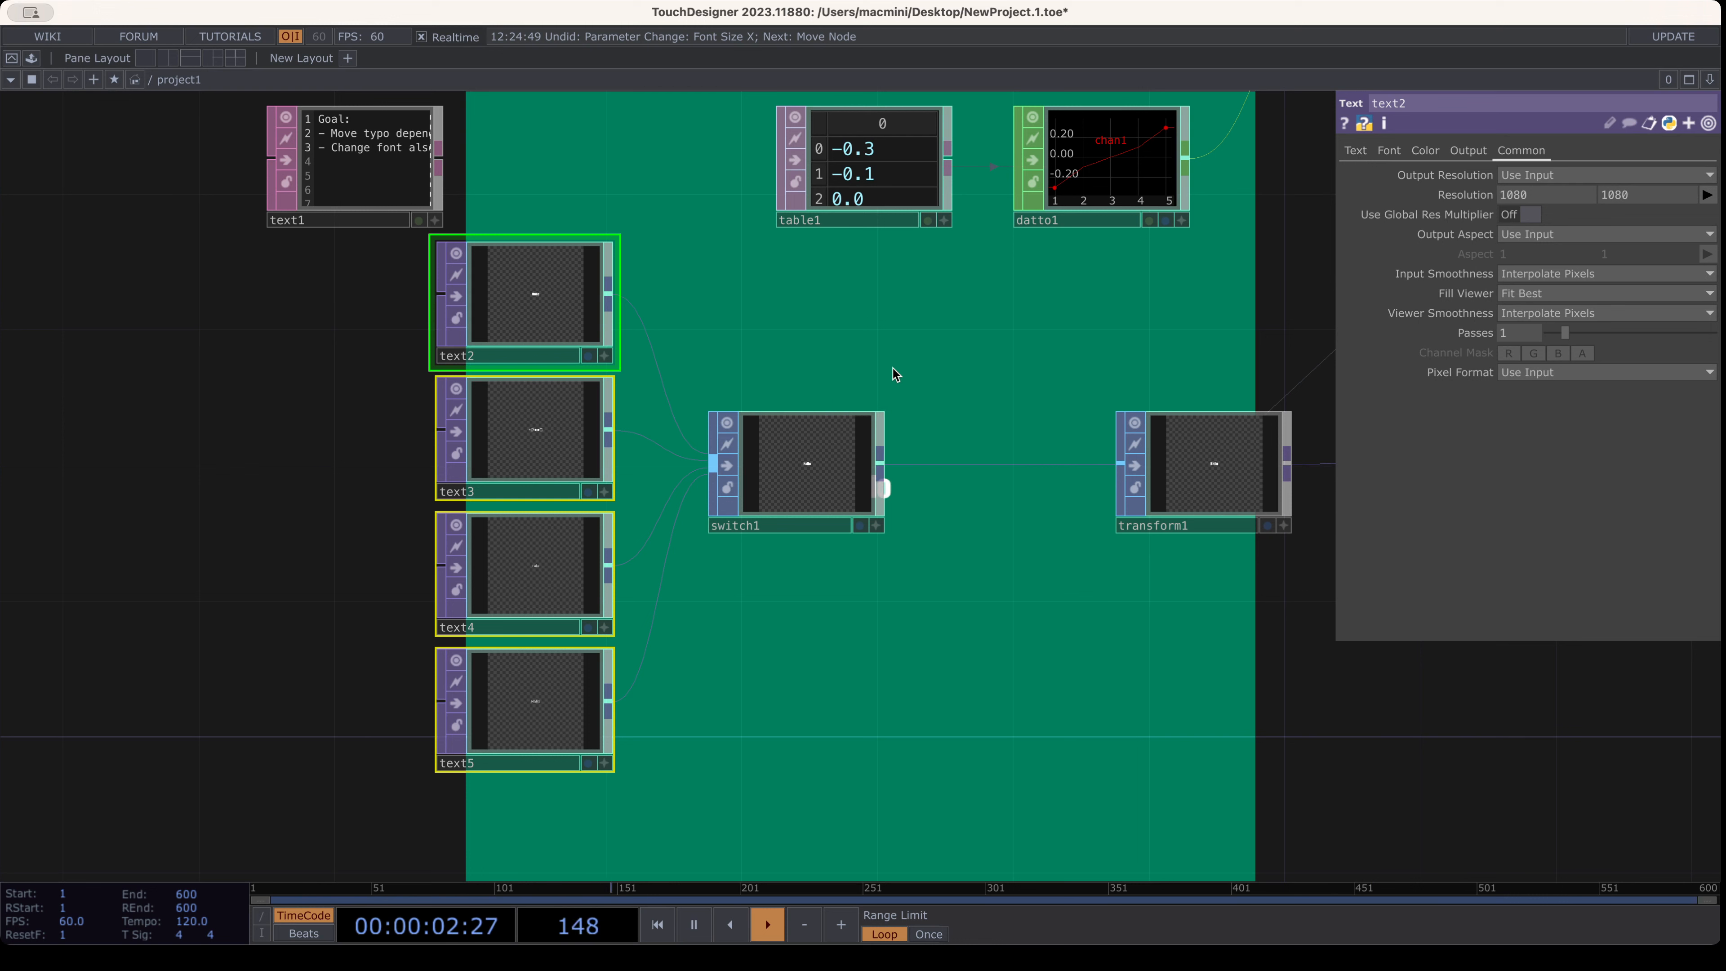
click(385, 358)
Set the font auto-sizing of text2, text3, text4 and text5 together to Auto-Fit Always
click(516, 428)
shift+click(528, 339)
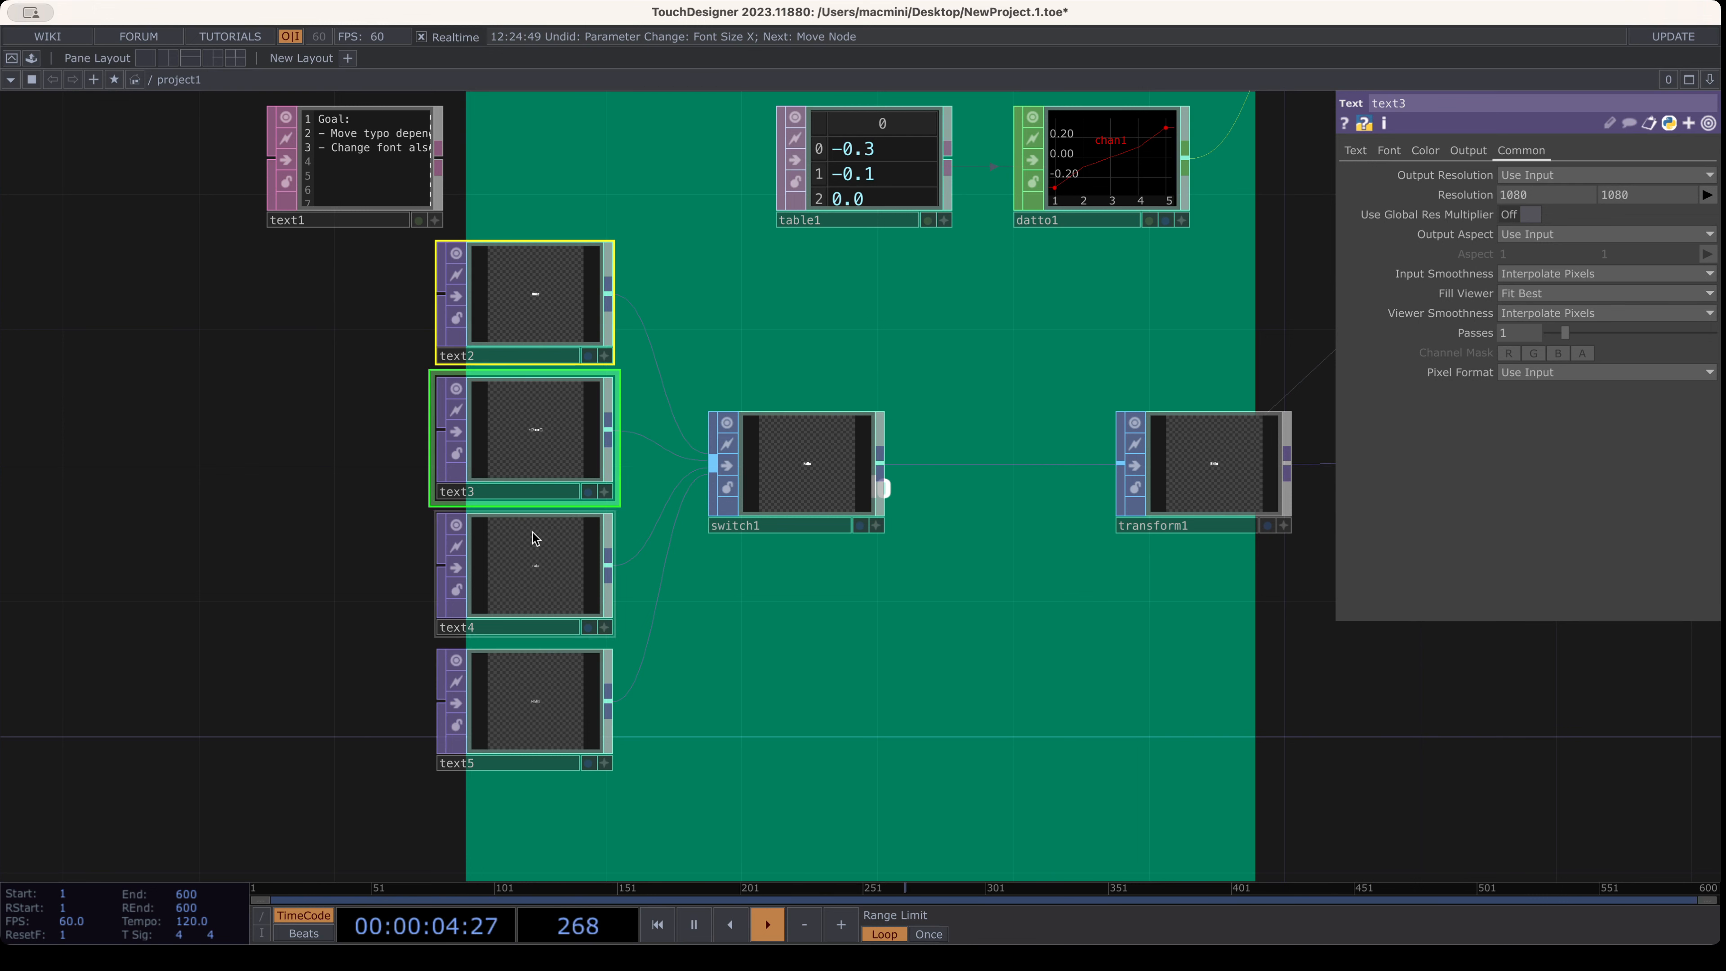
ctrl+click(534, 544)
ctrl+click(560, 707)
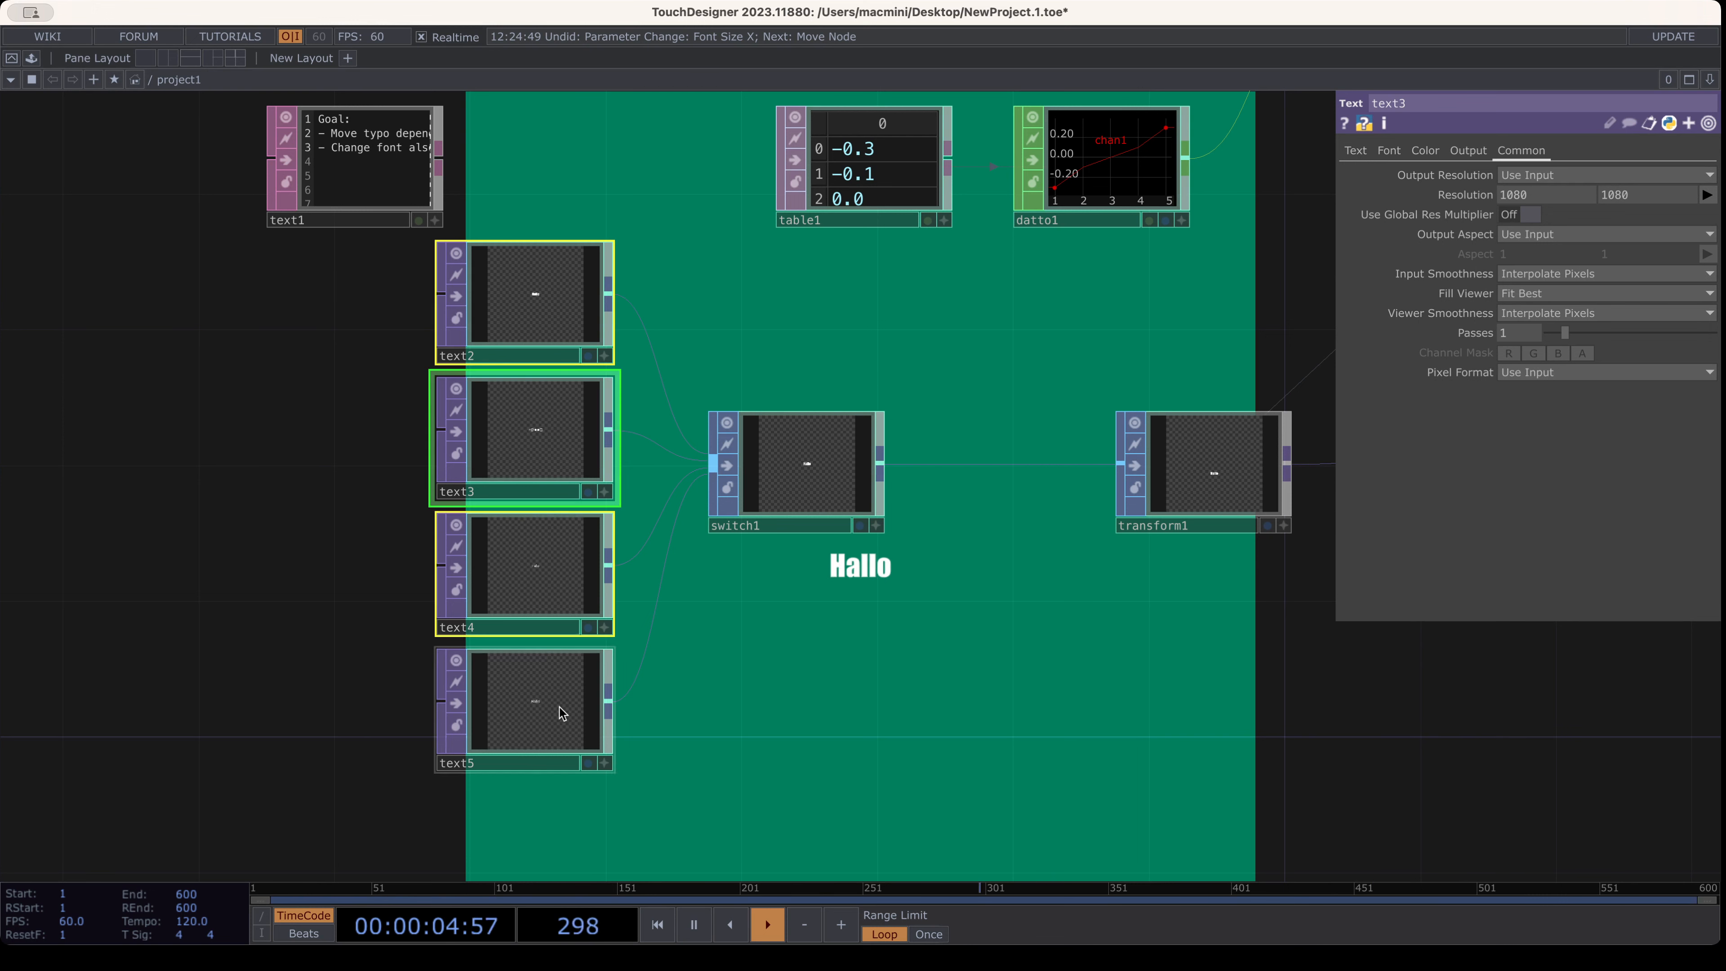
click(1357, 151)
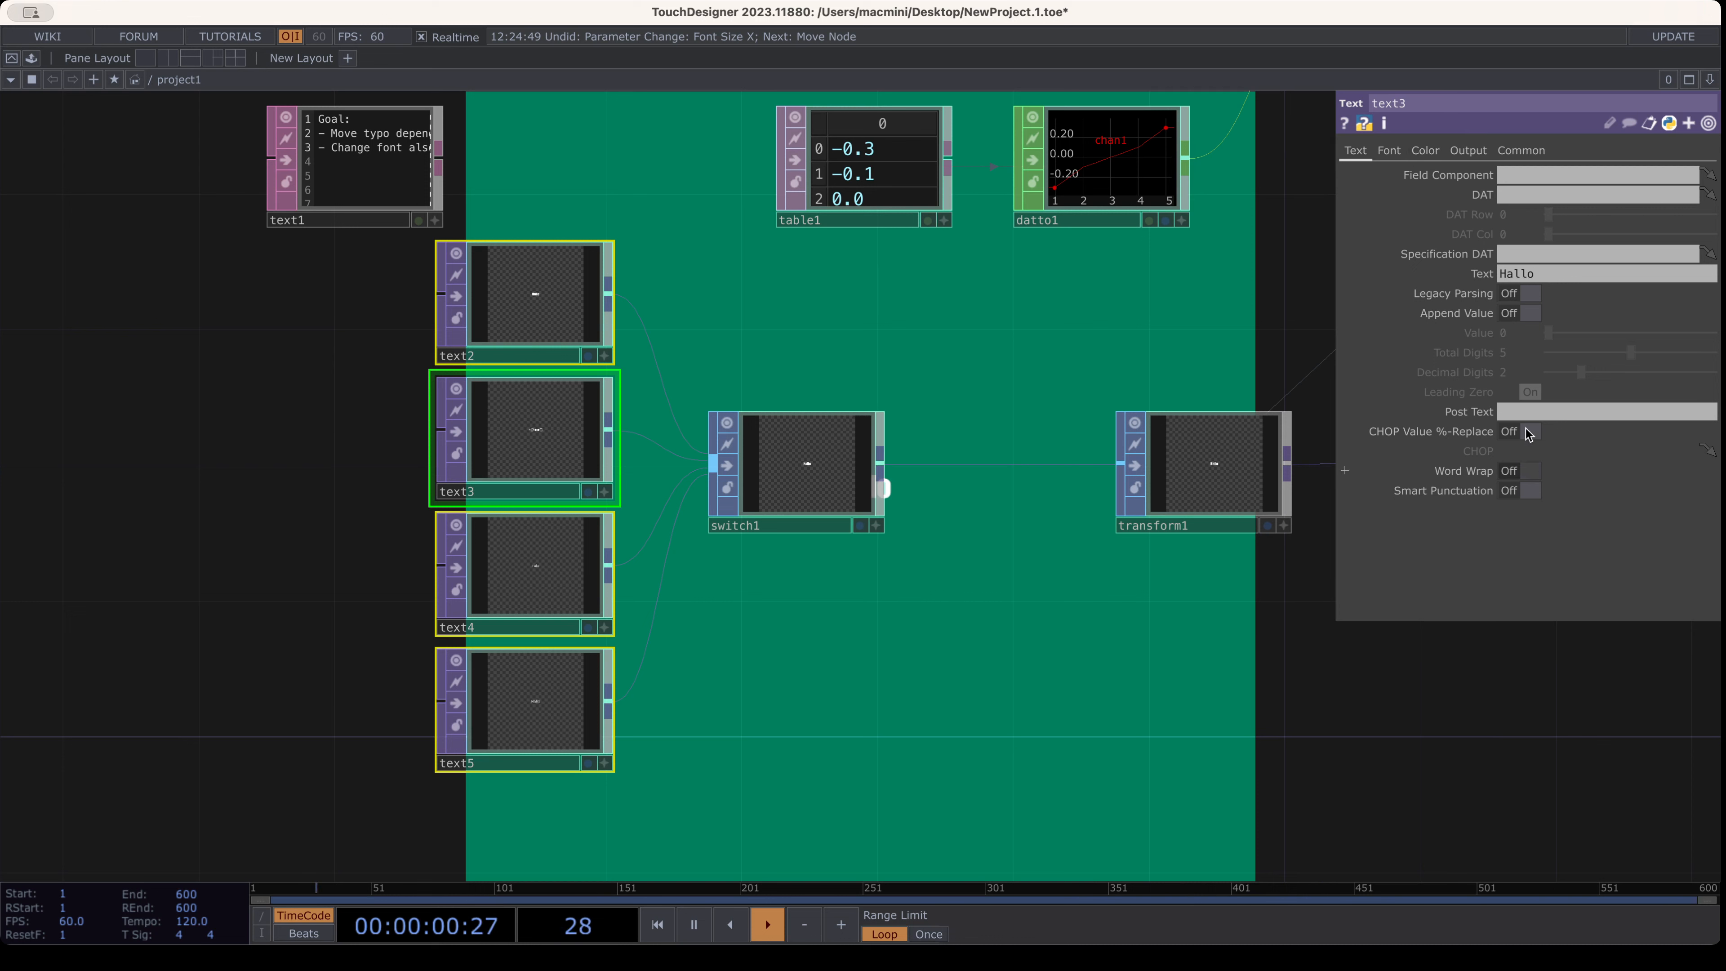
click(1393, 153)
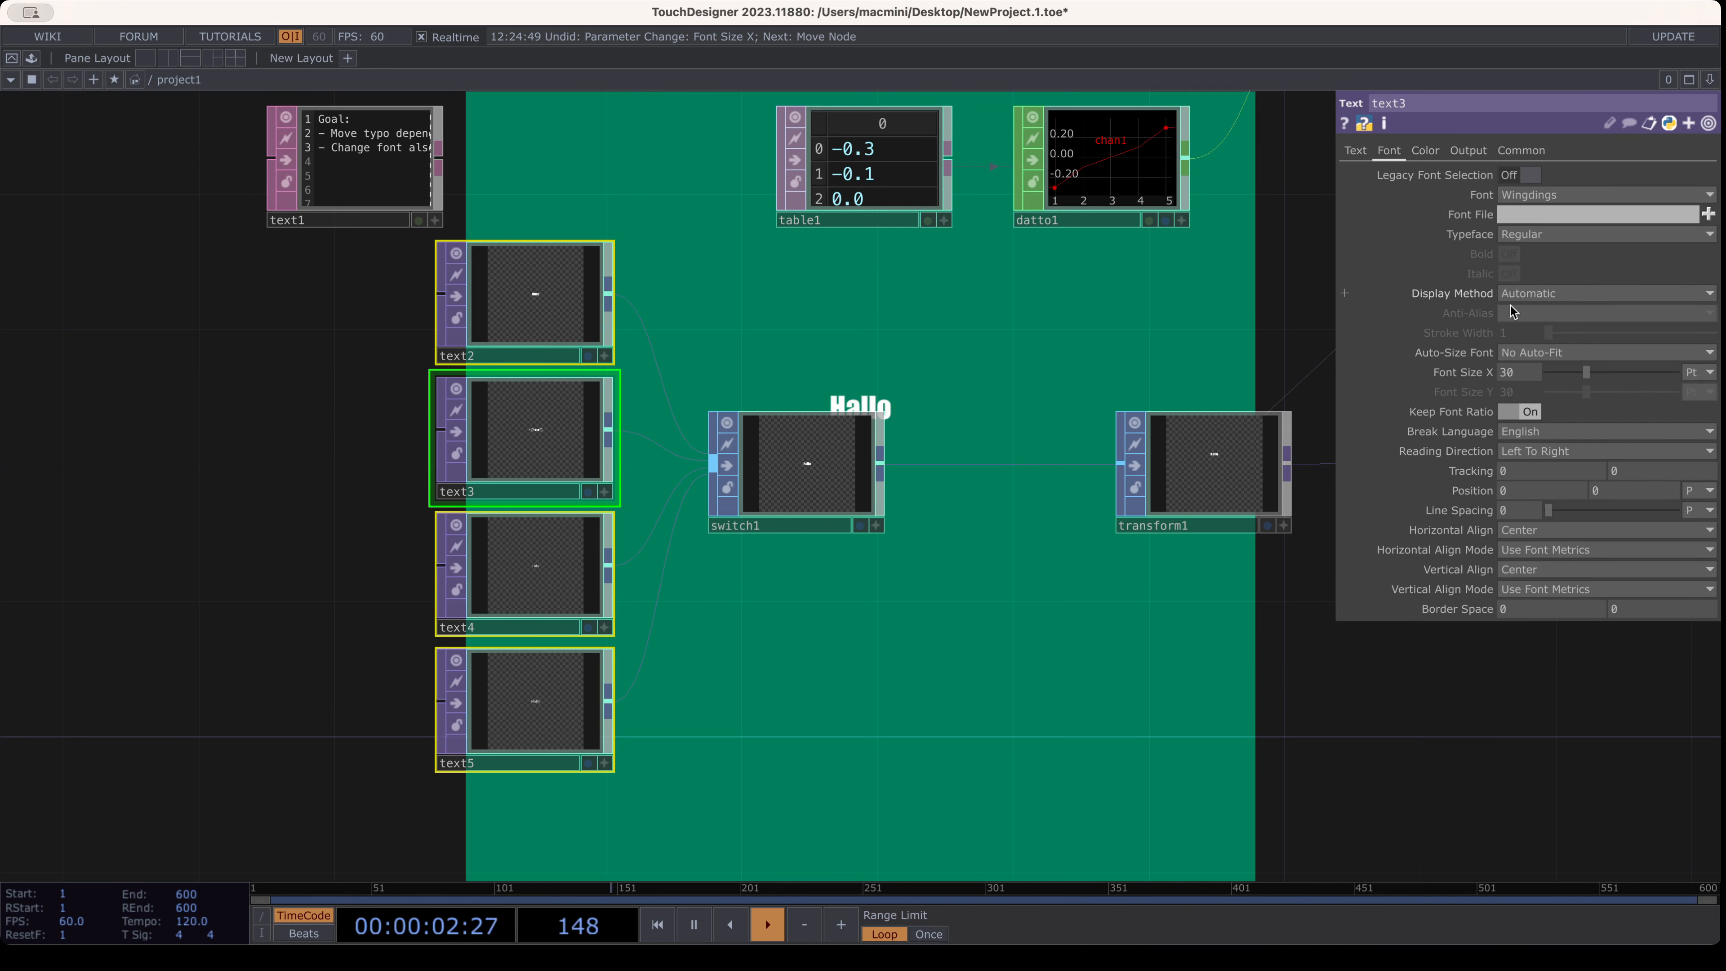
click(1542, 353)
click(1545, 394)
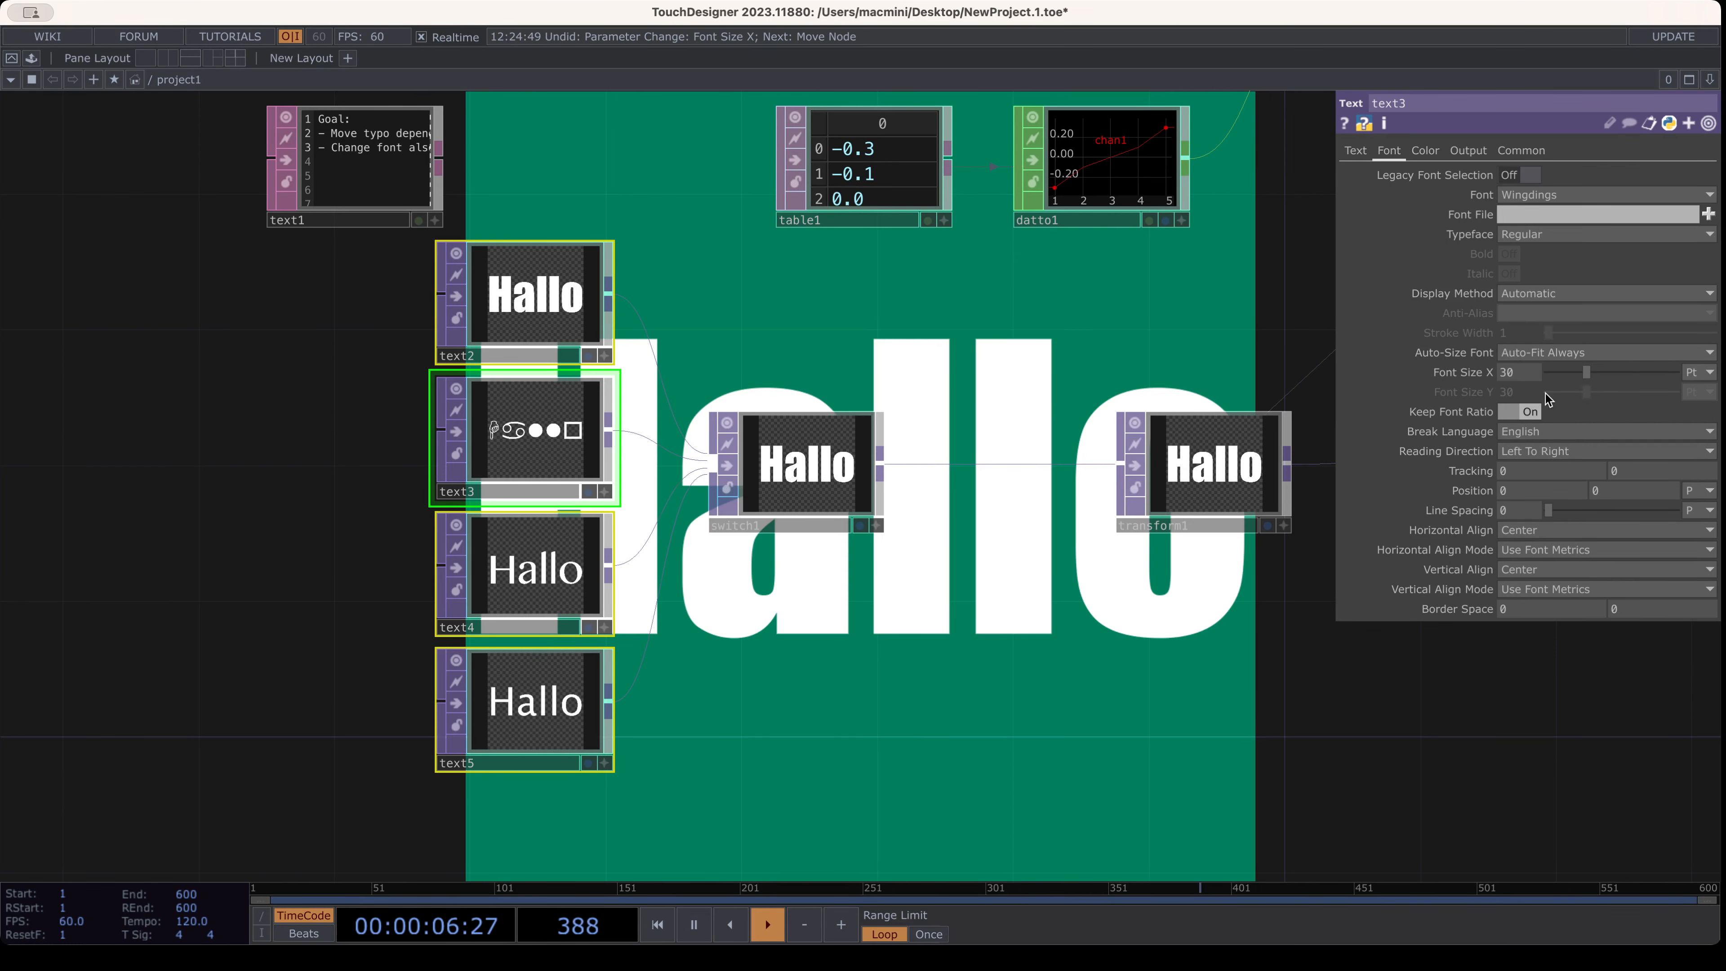
Examine the whole network, following the mouse input and the position values in table1 through to the moving text
drag(1044, 672, 1010, 368)
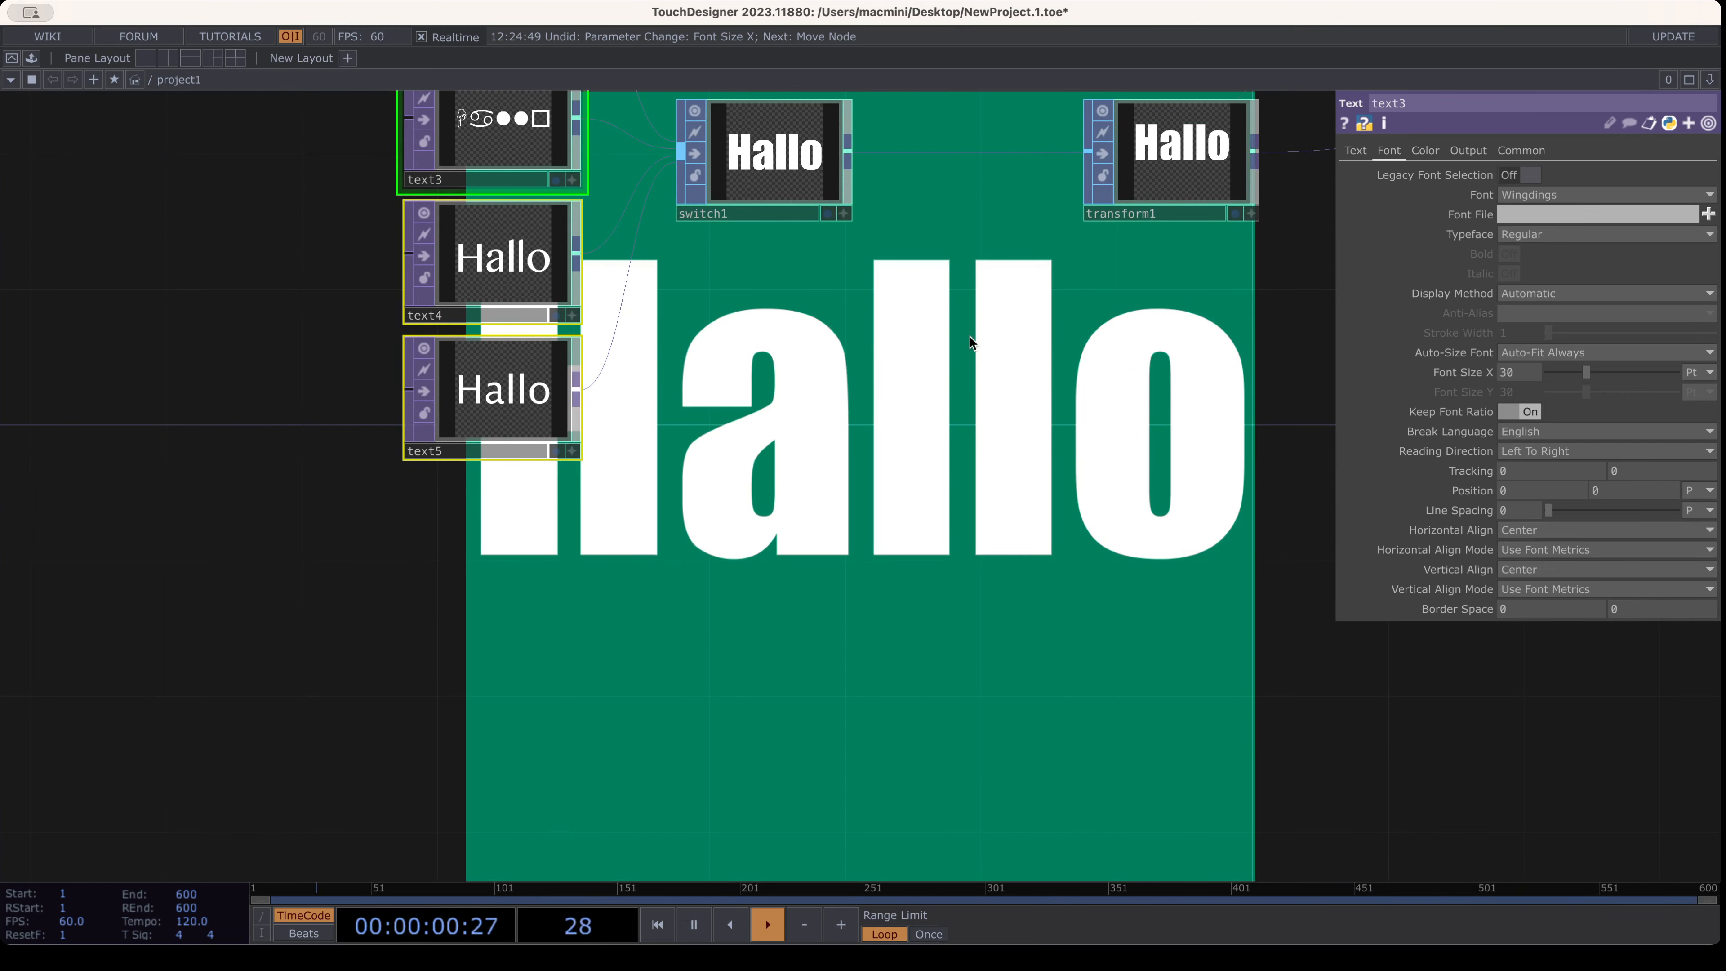
drag(969, 337, 954, 600)
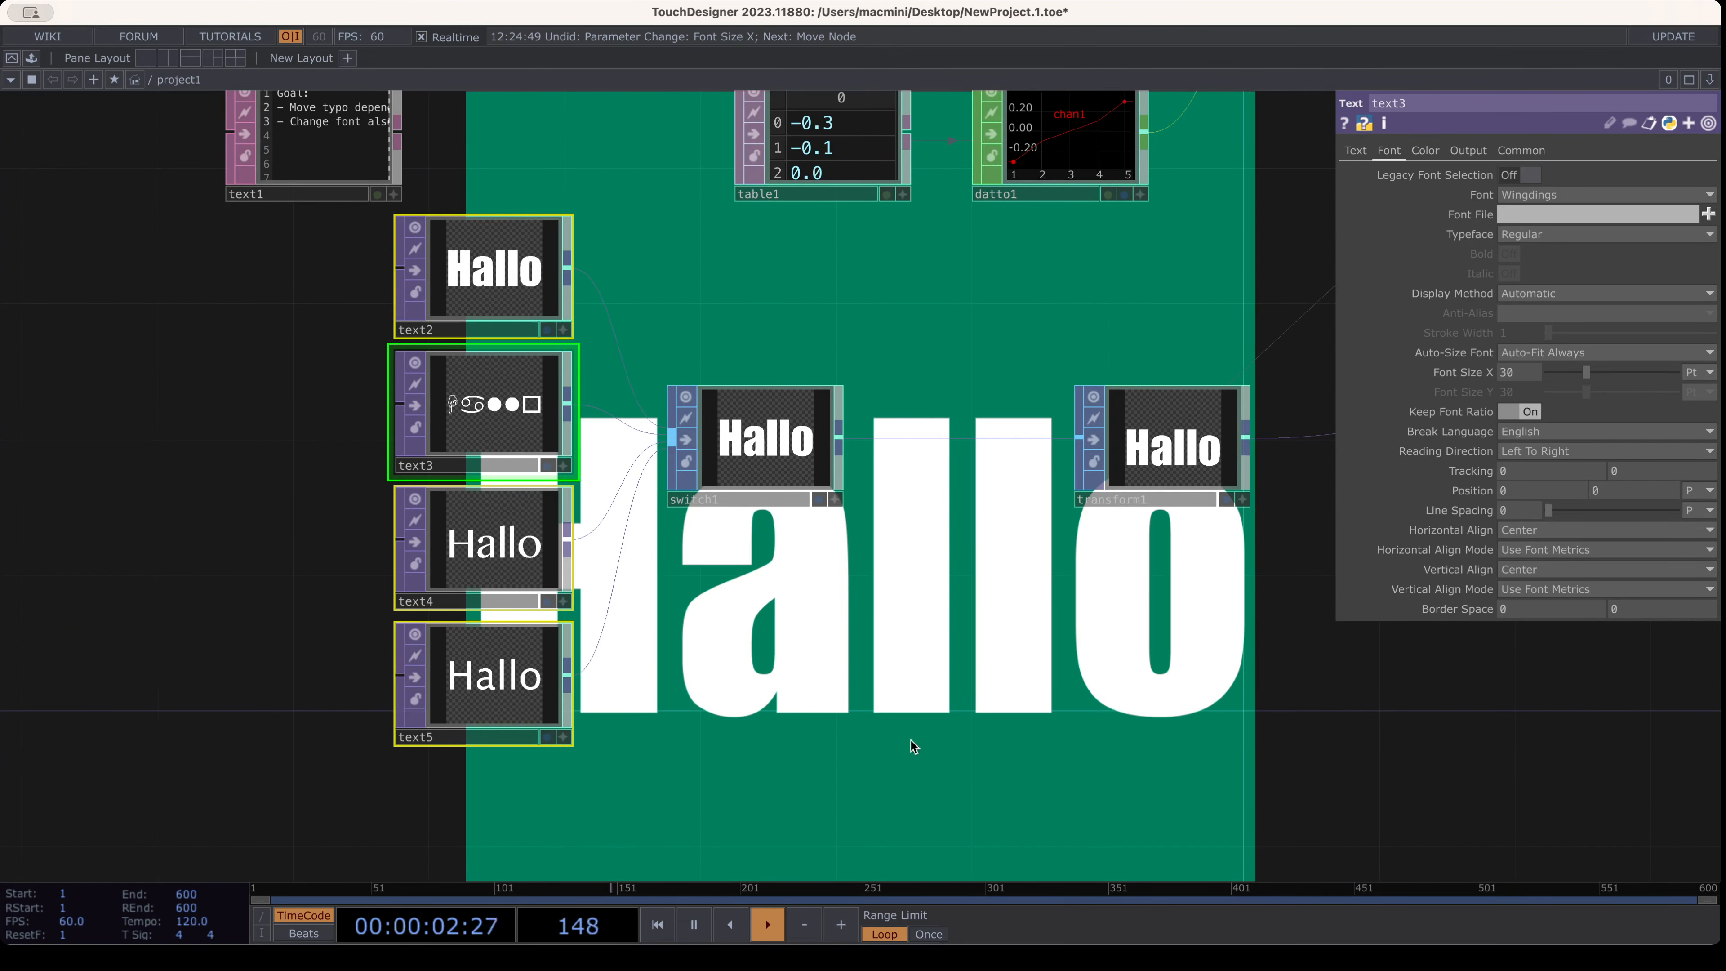
scroll(746, 534, down, 5)
scroll(664, 474, up, 2)
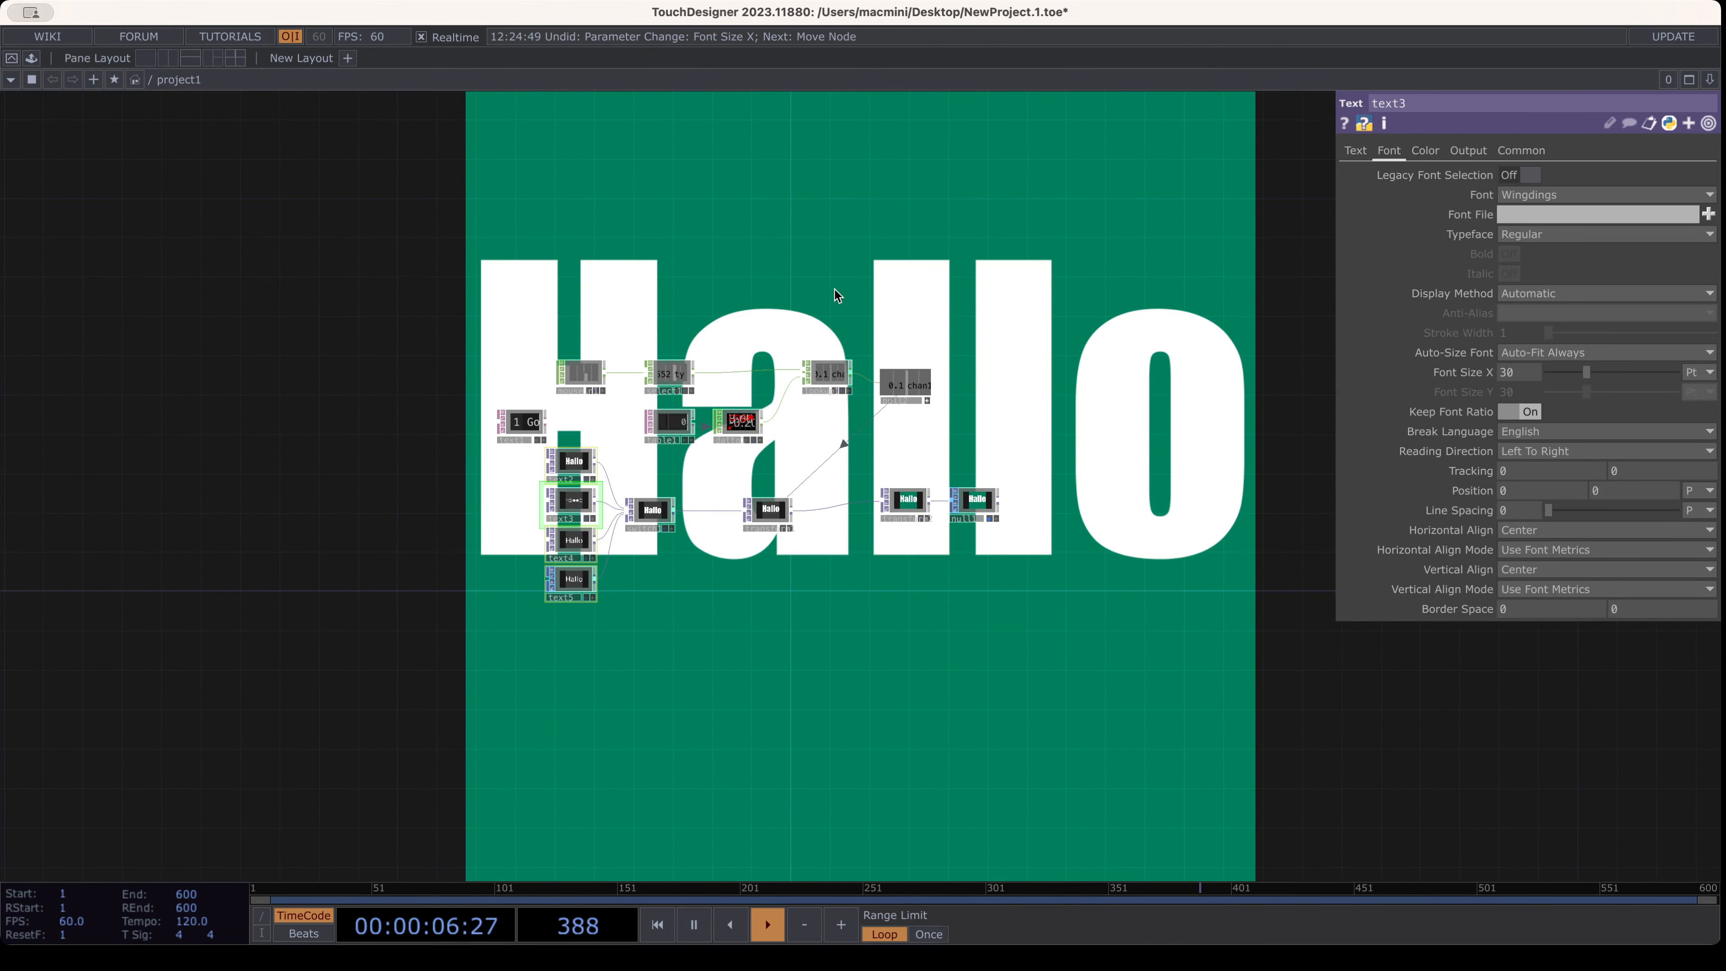
scroll(635, 536, up, 3)
scroll(636, 536, up, 2)
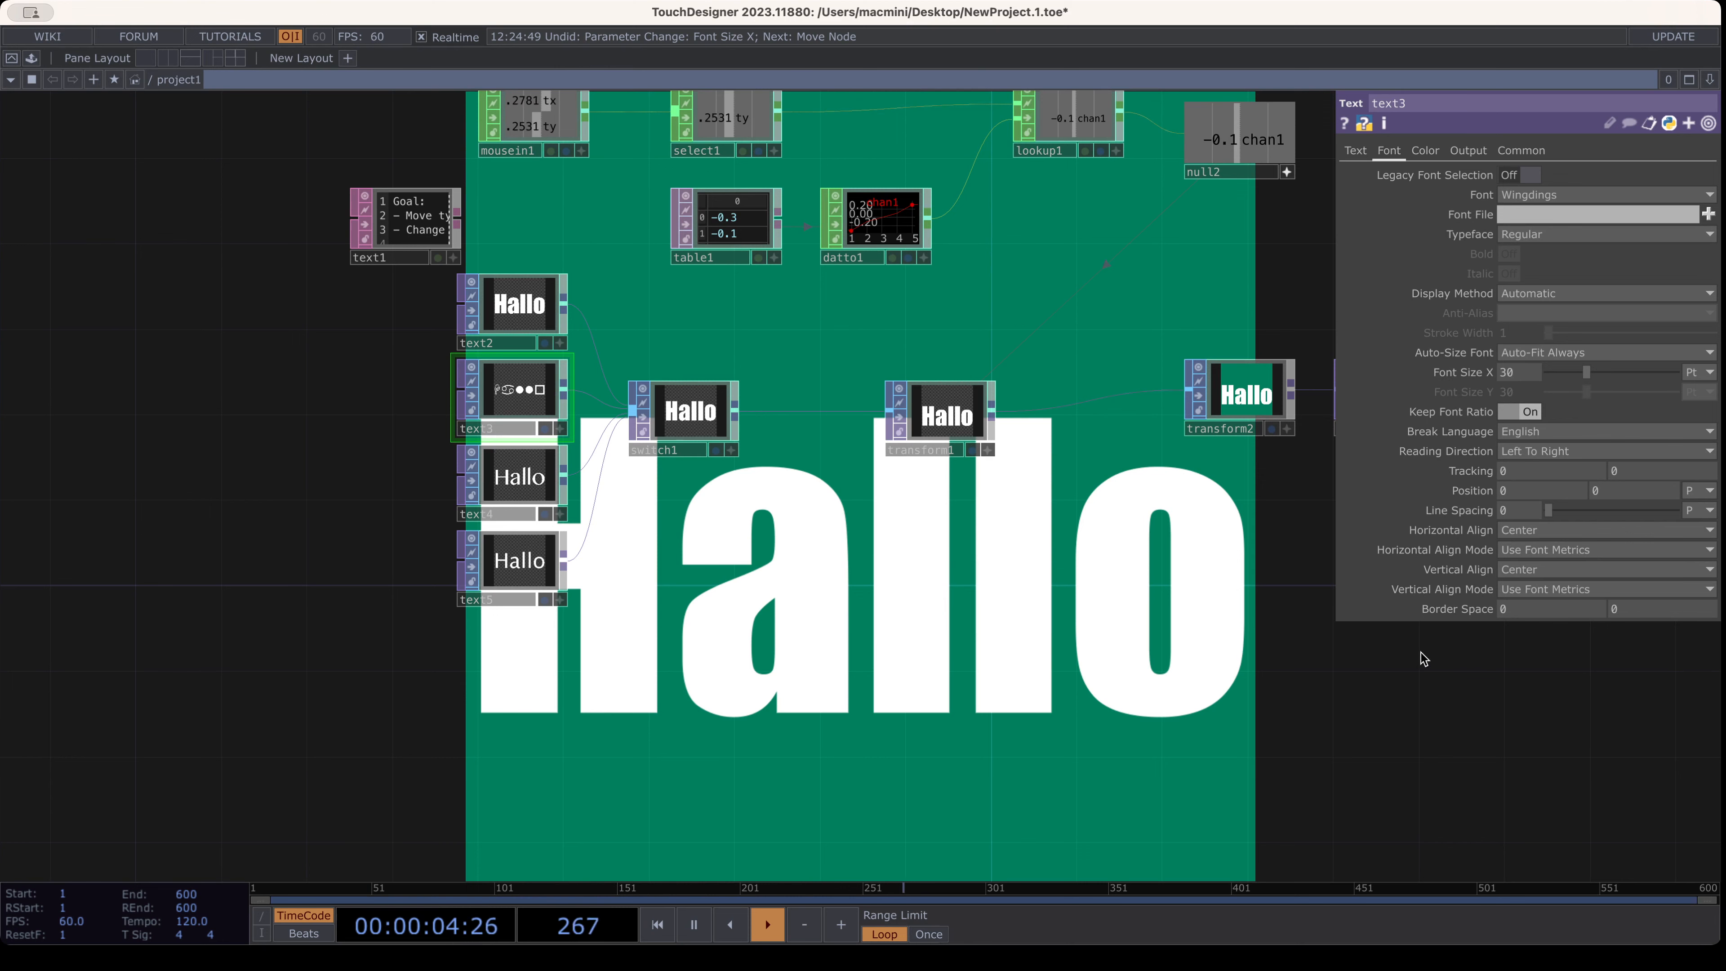
drag(839, 379, 884, 581)
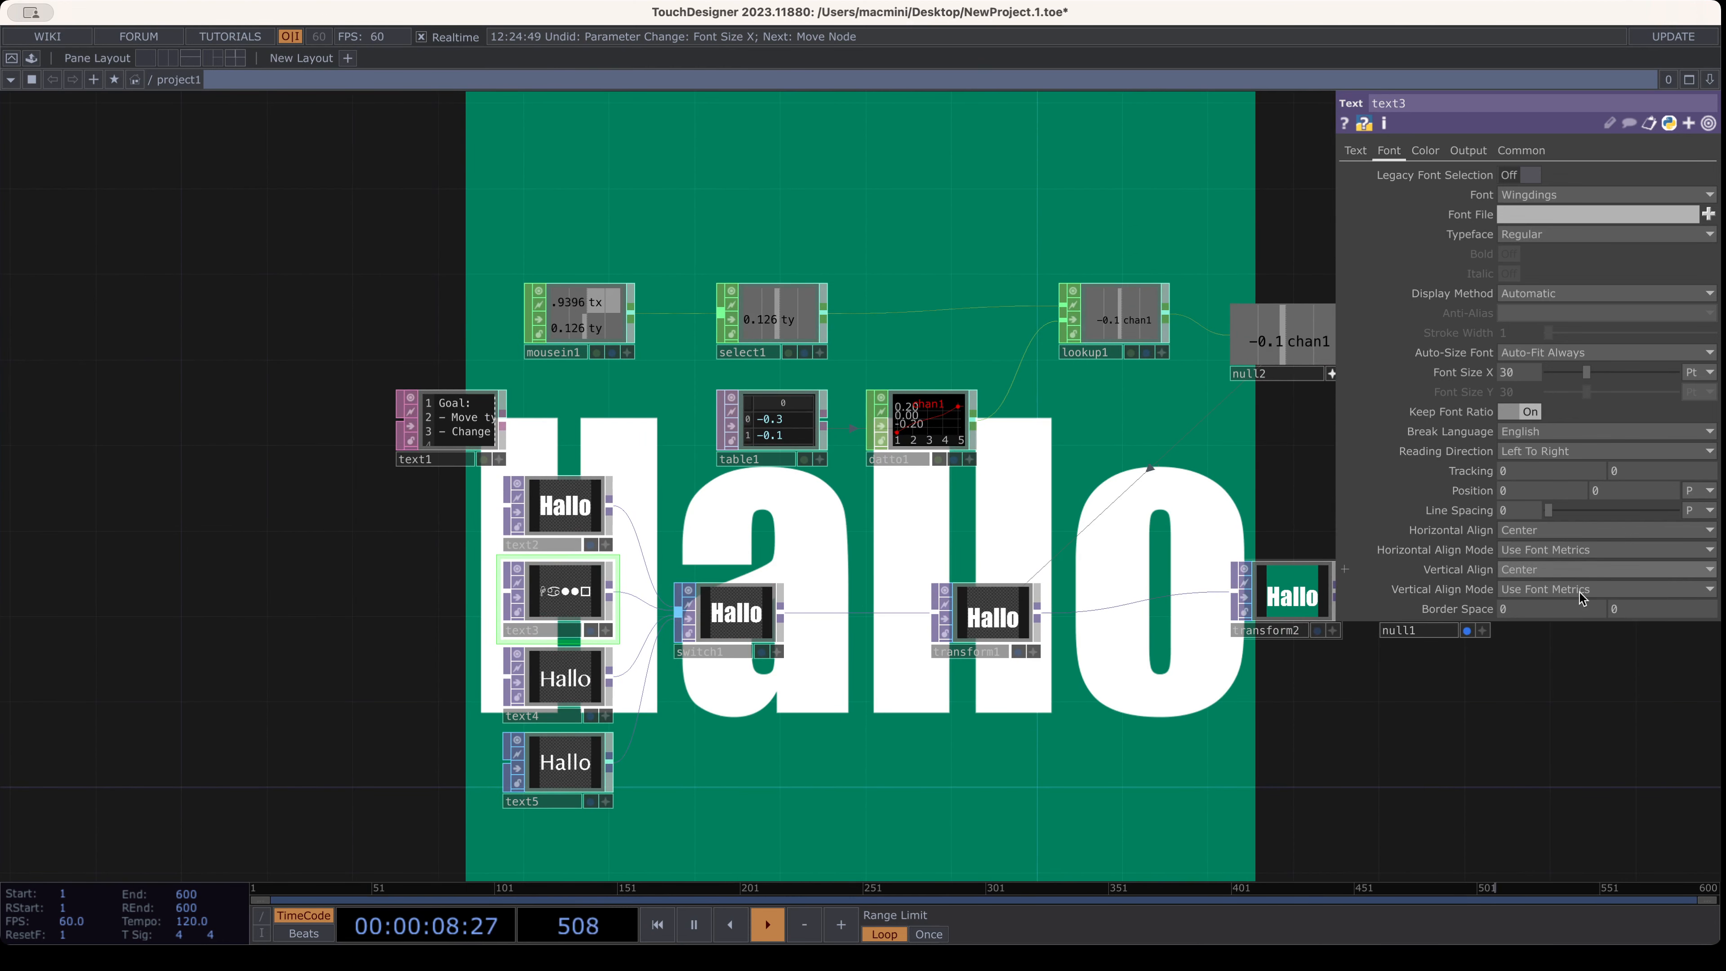
scroll(771, 420, up, 8)
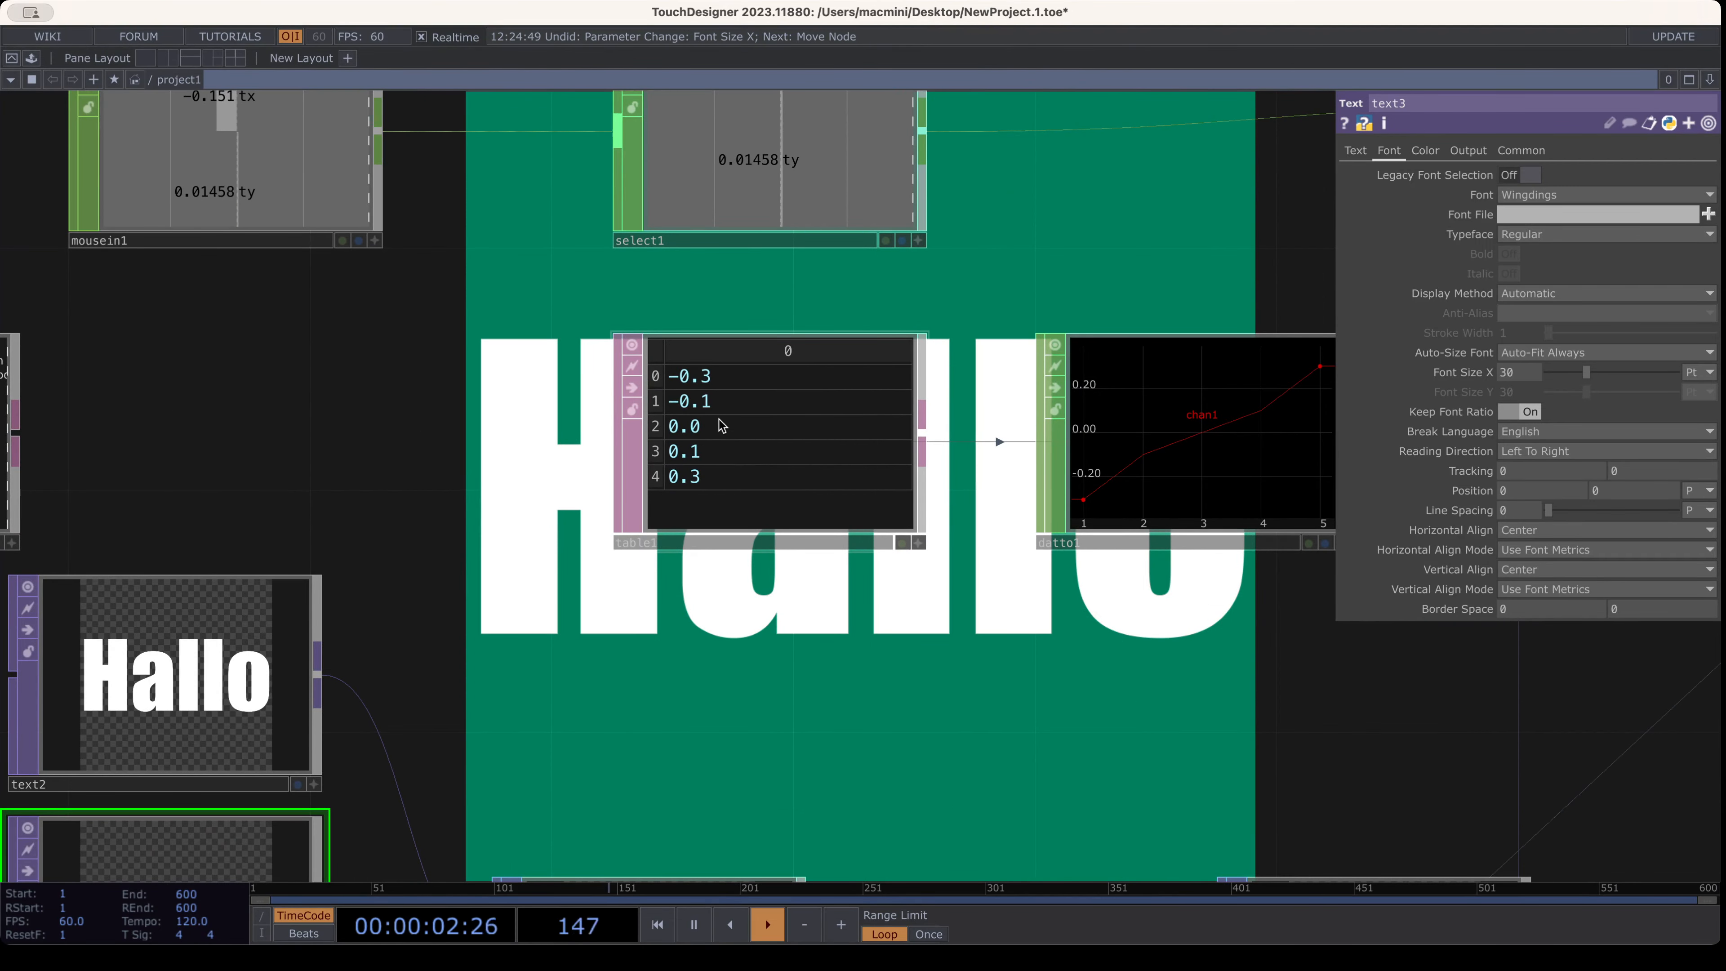
scroll(704, 489, down, 3)
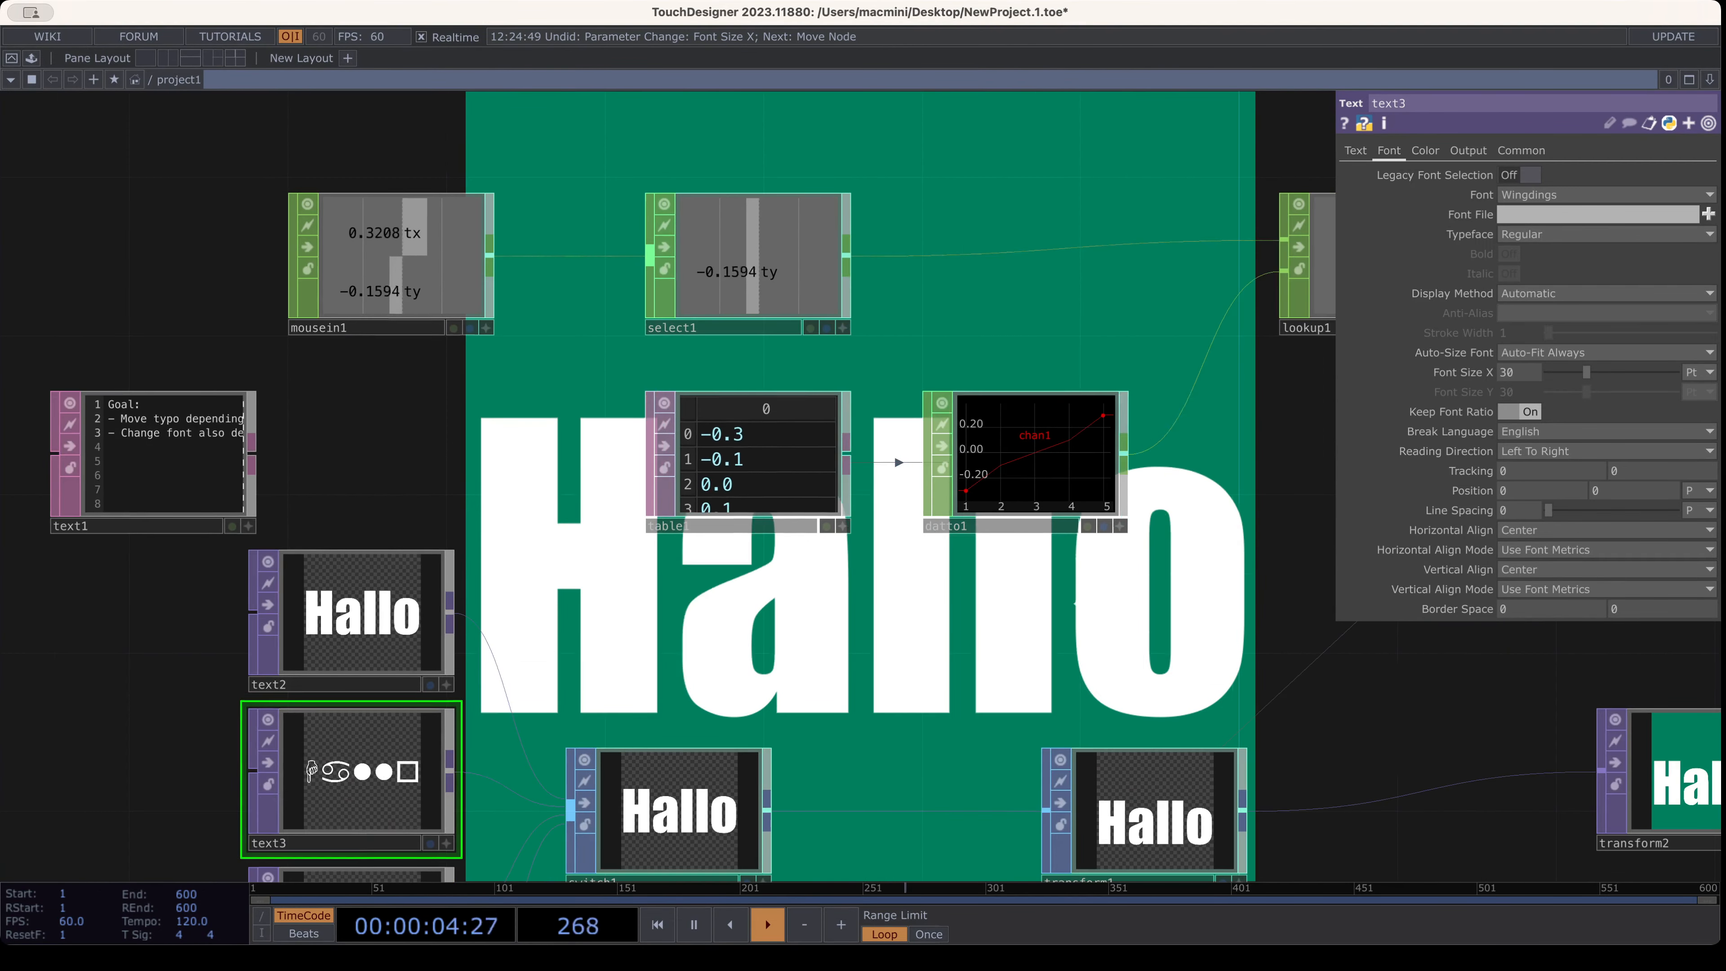
Review the network from the mouse input and lookup chain to switch1 and its connected text operators
drag(1094, 578, 887, 607)
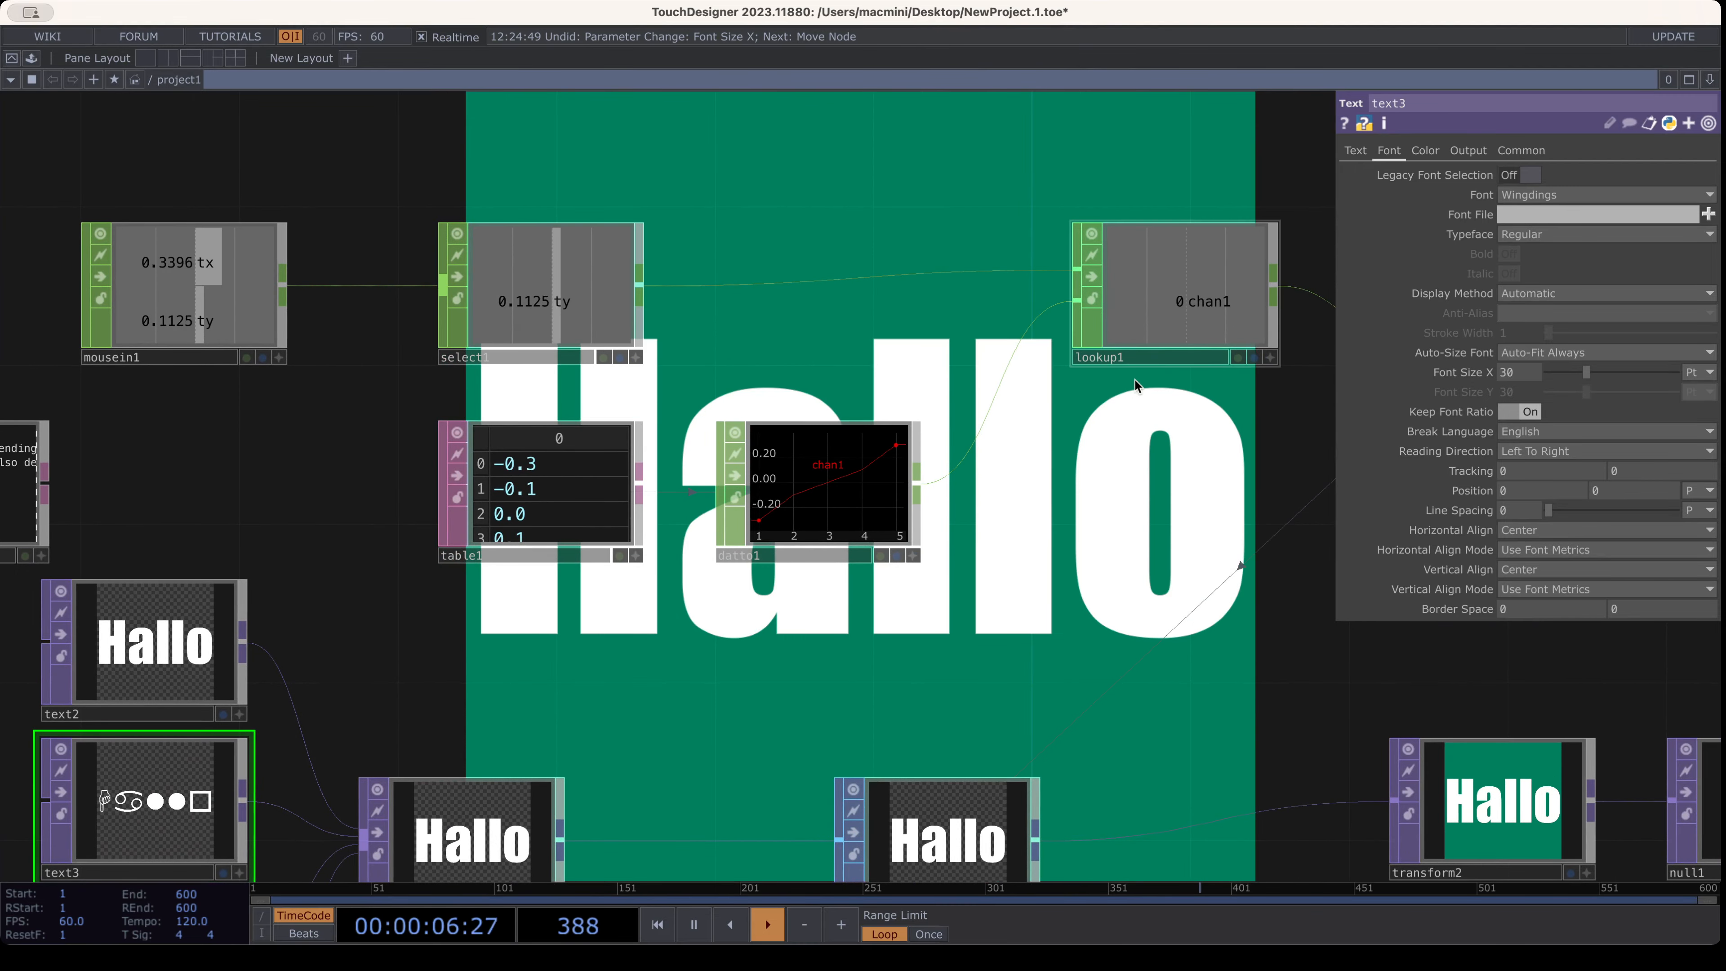
drag(1045, 549, 801, 496)
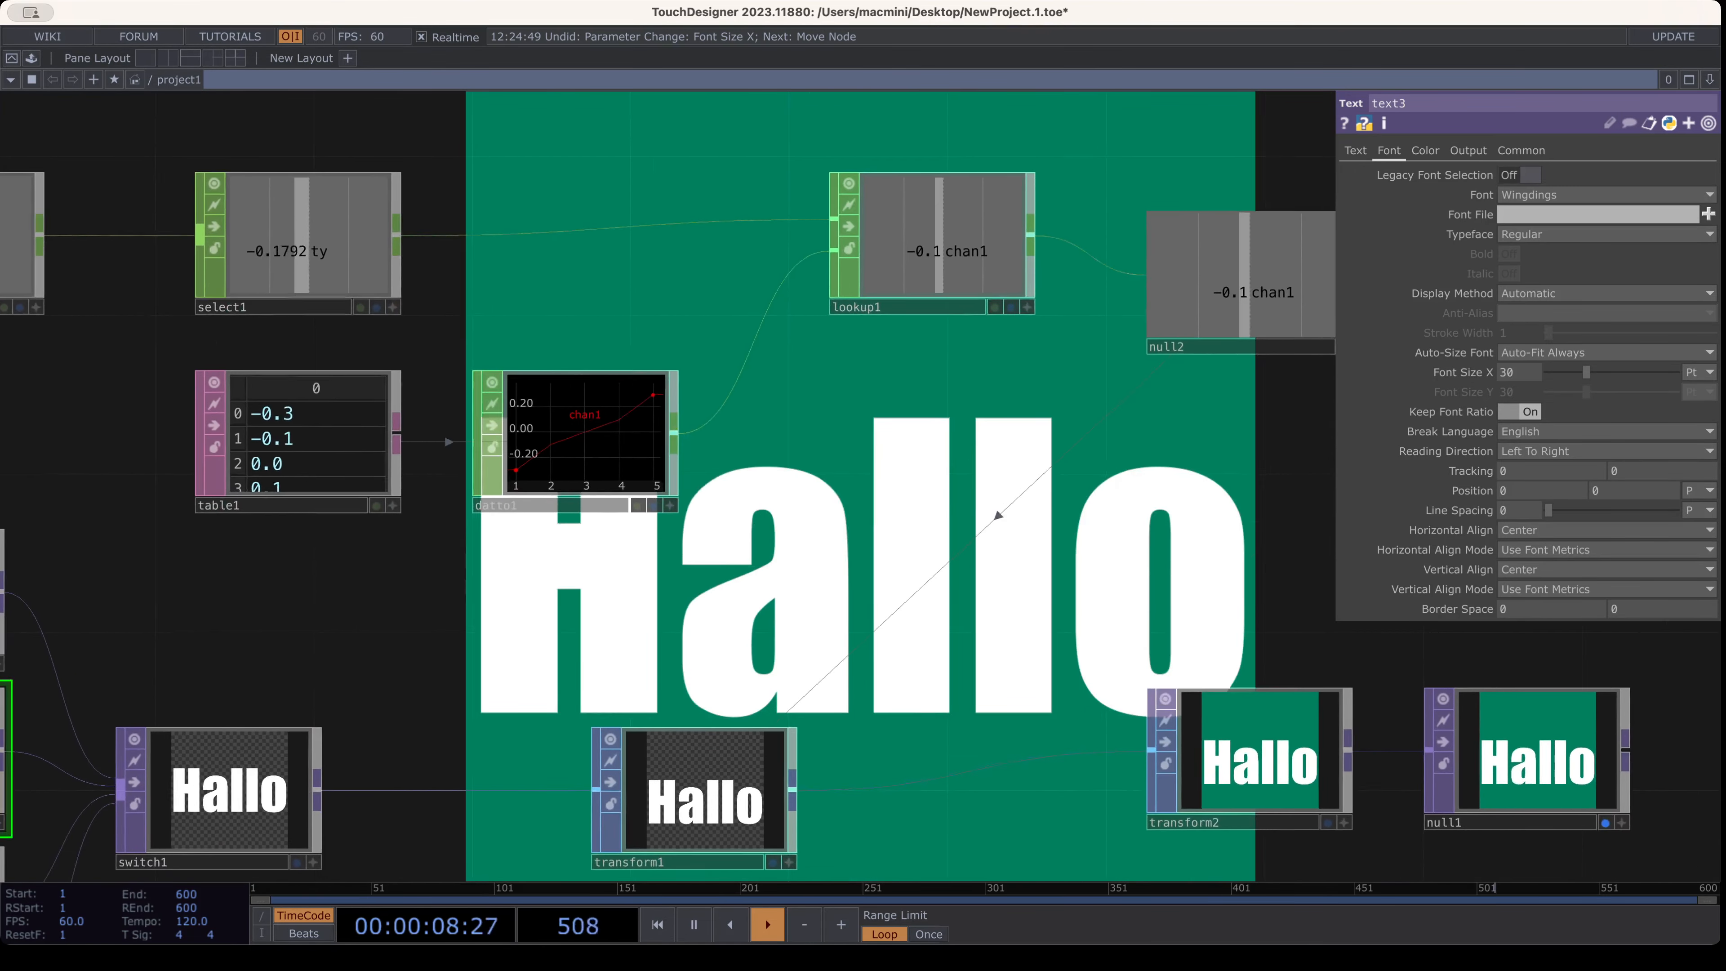
scroll(1029, 639, down, 2)
drag(944, 835, 1104, 589)
click(488, 532)
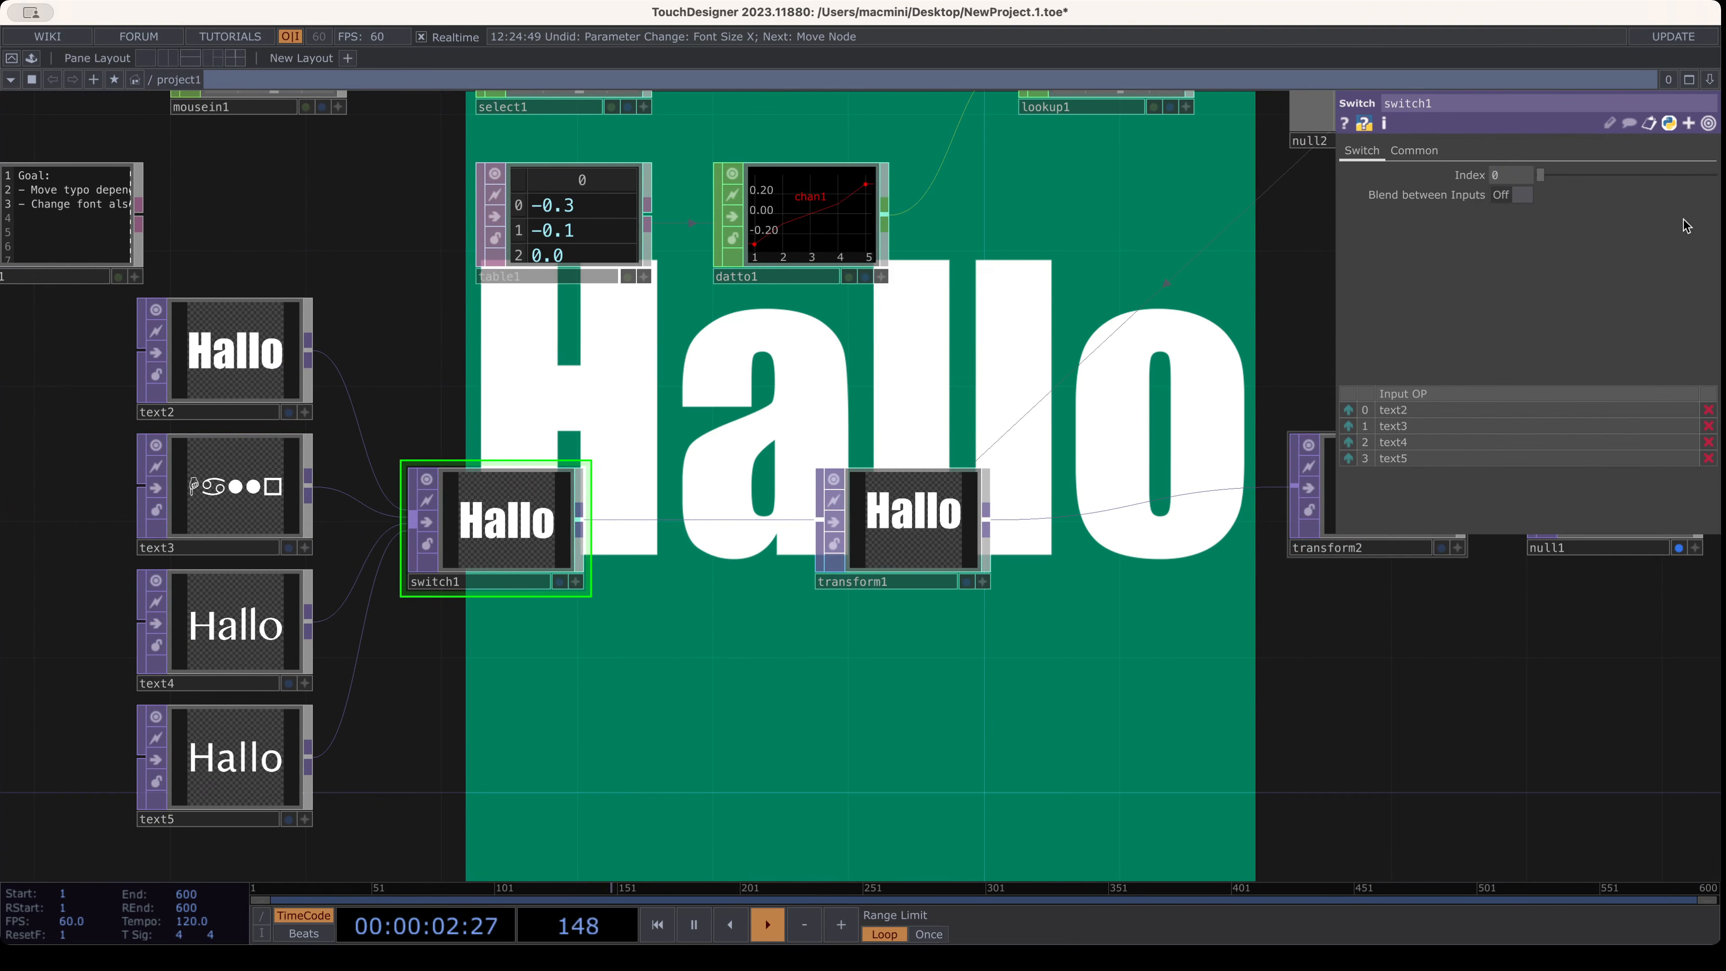
drag(535, 322, 539, 656)
scroll(625, 580, down, 1)
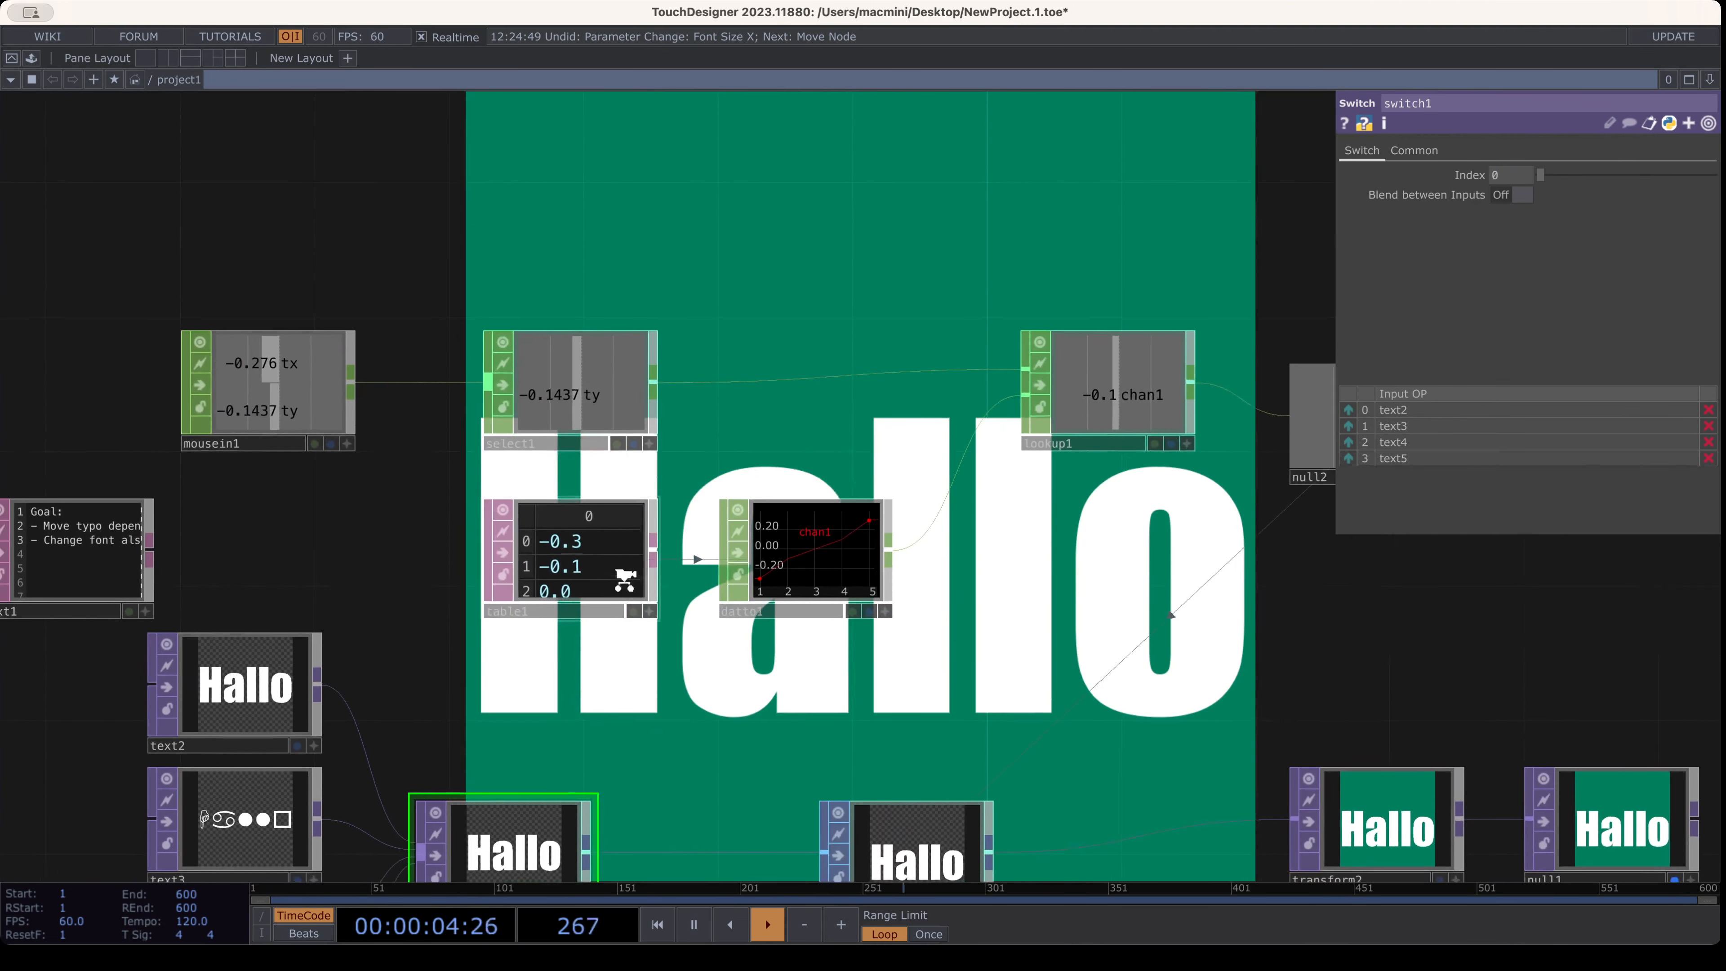
scroll(771, 343, down, 1)
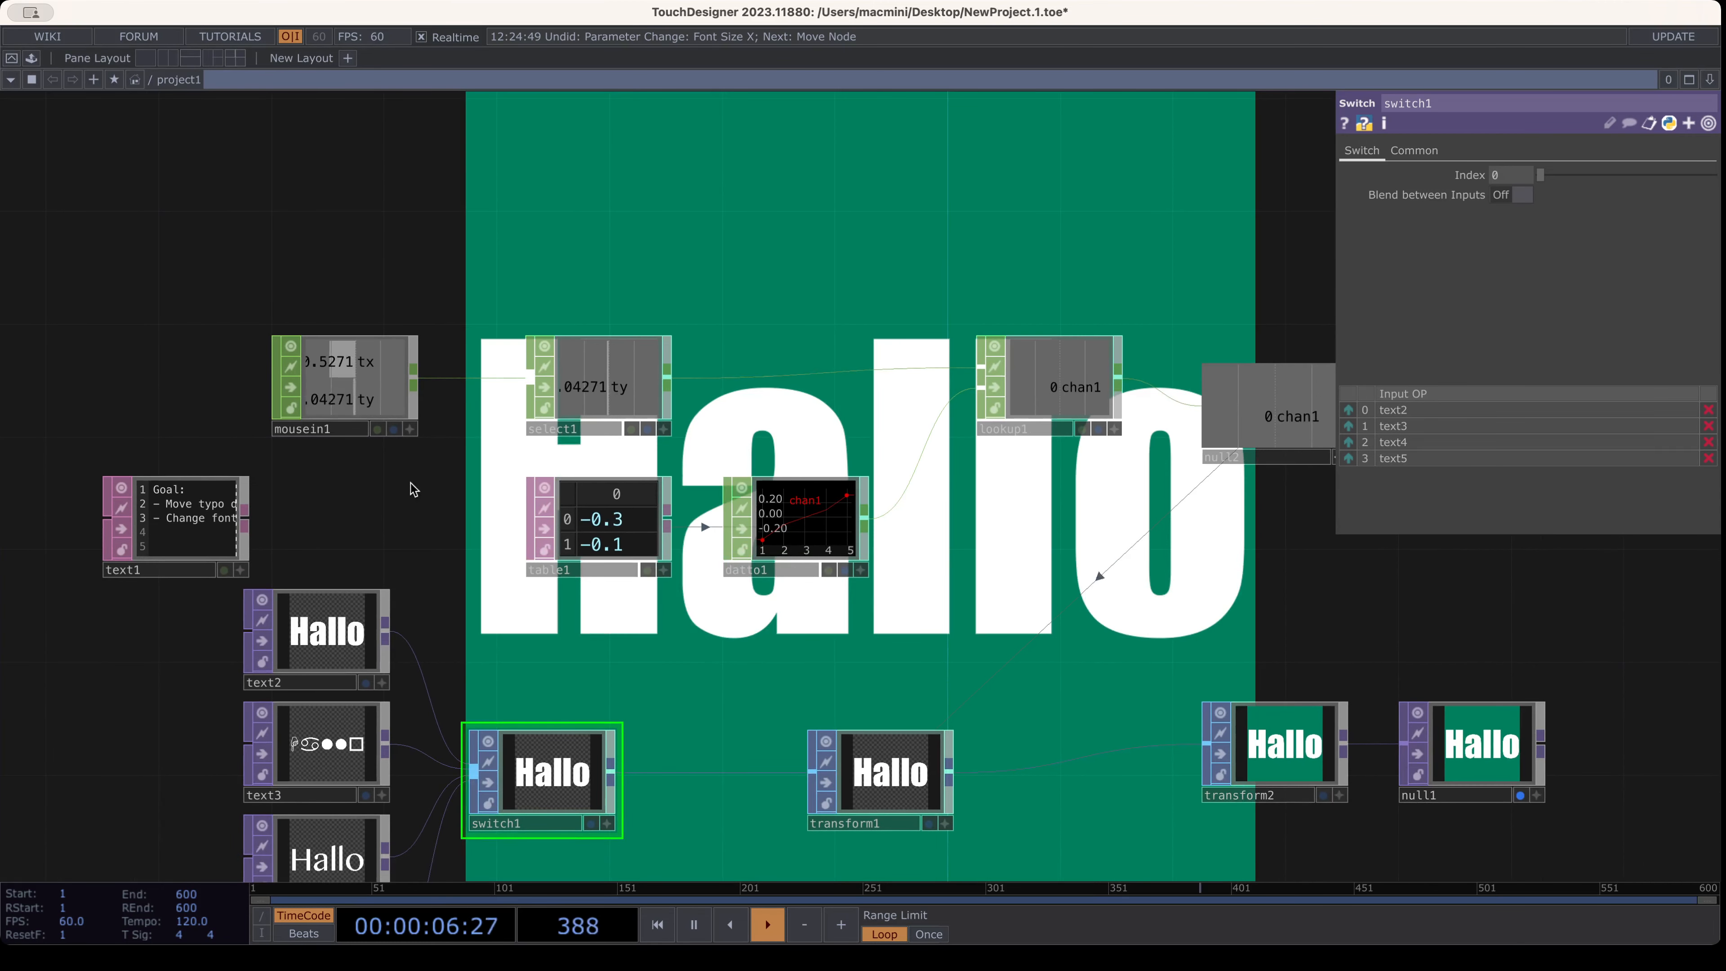
Duplicate select1 with its mousein1 connection and place the copy above the original
click(574, 400)
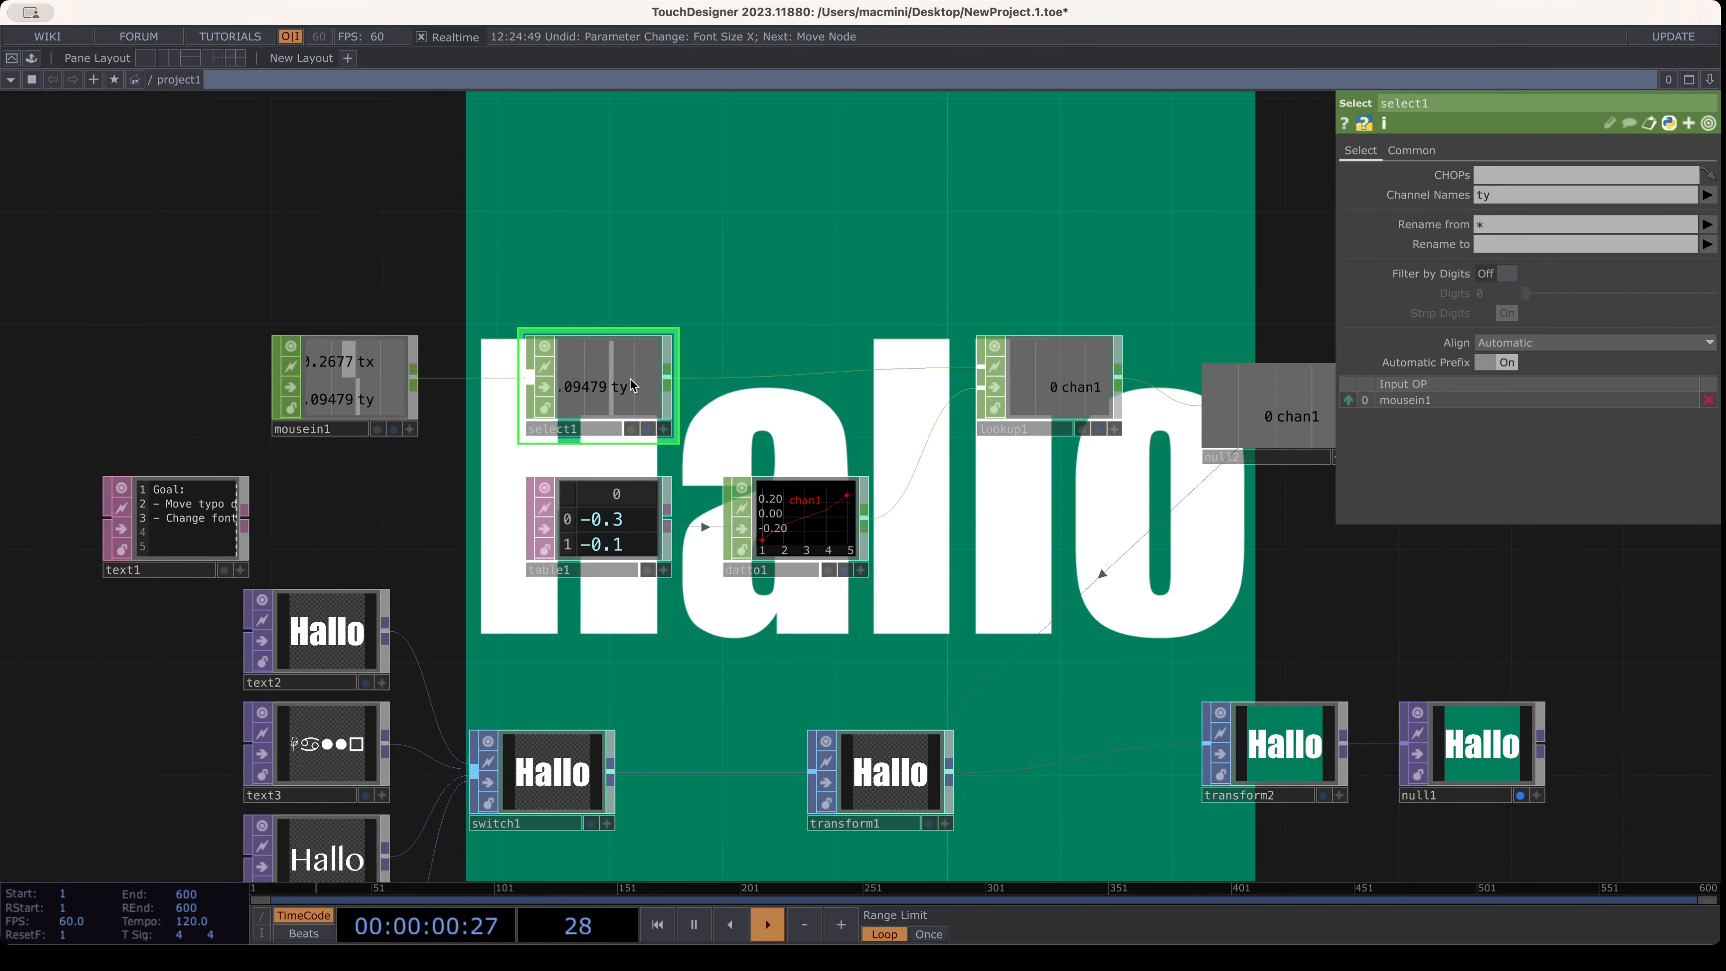
mouse_move(616, 377)
mouse_down()
mouse_move(609, 350)
mouse_move(614, 374)
mouse_up()
drag(789, 281, 868, 303)
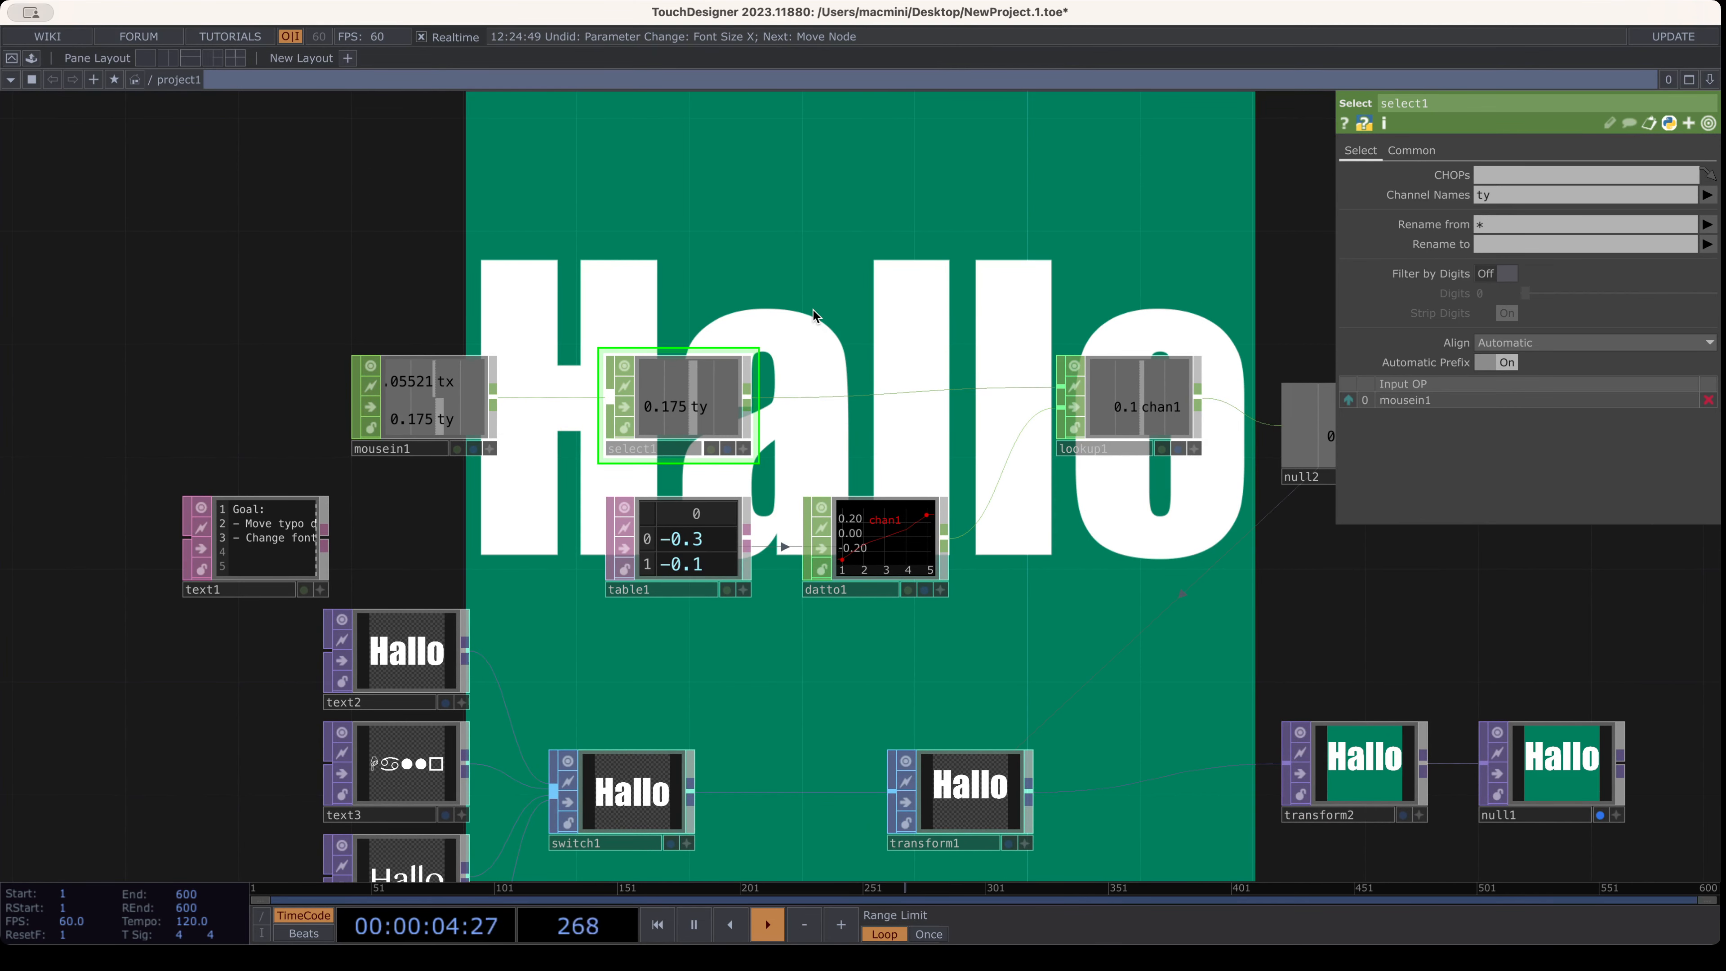
key(ctrl+c)
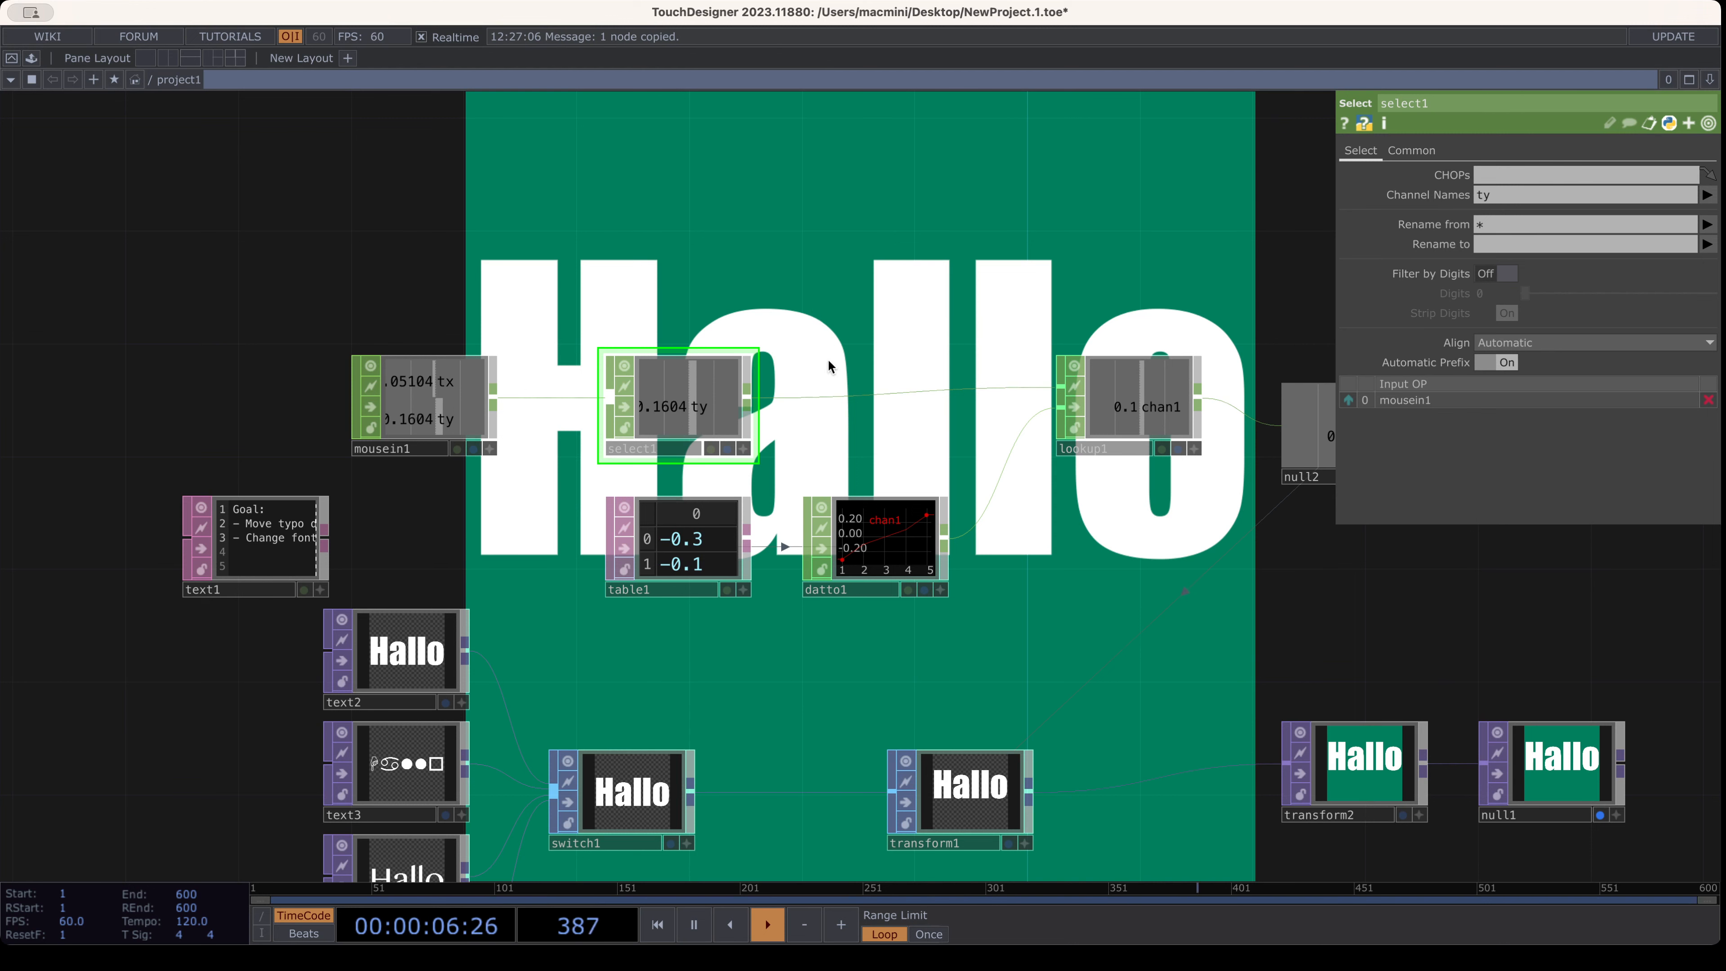
key(ctrl+v)
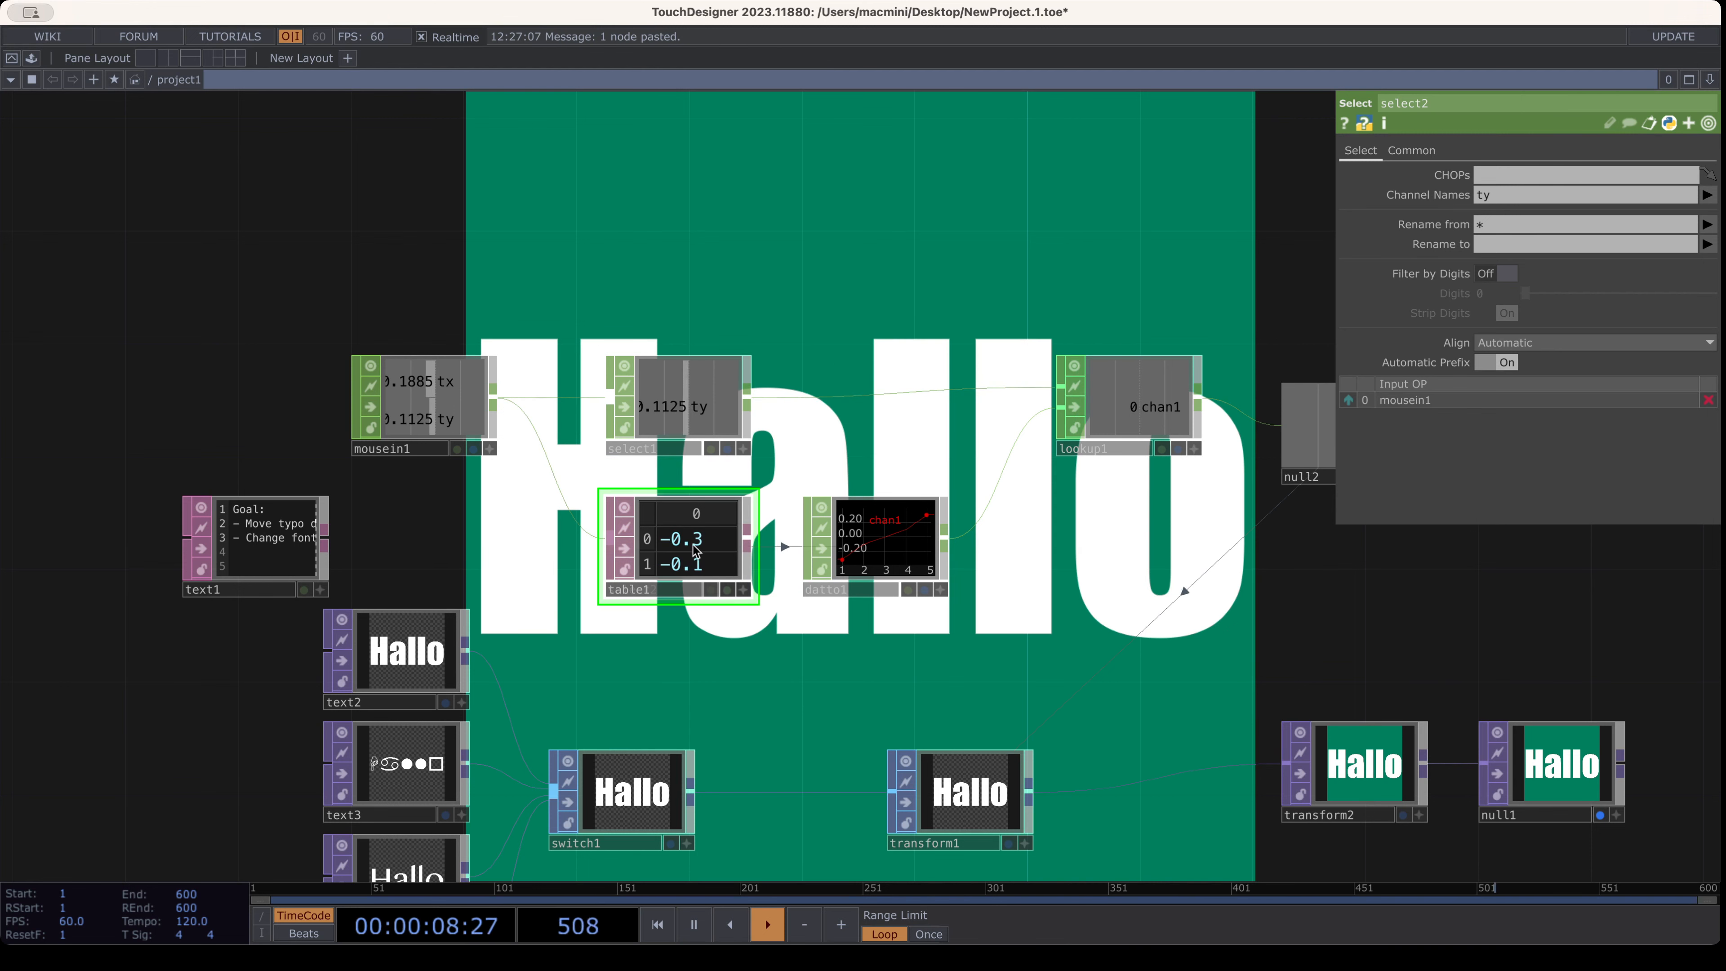
drag(694, 550, 689, 263)
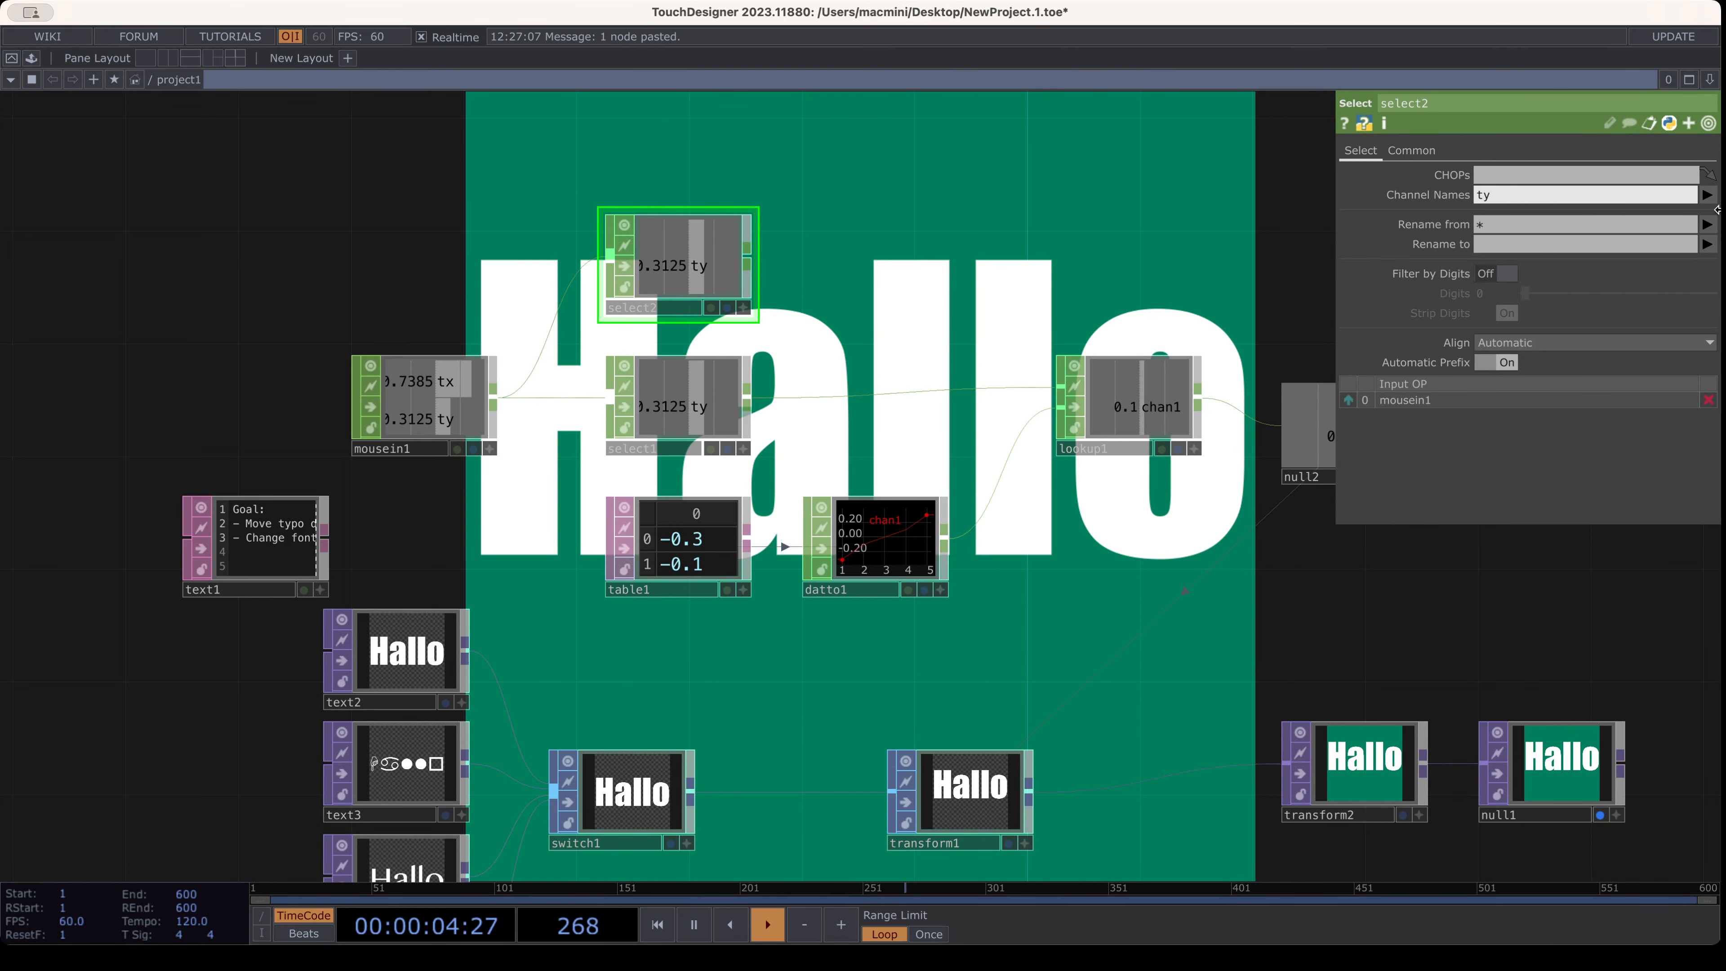
Set select2's channel name to tx and move the node further above select1
key(Return)
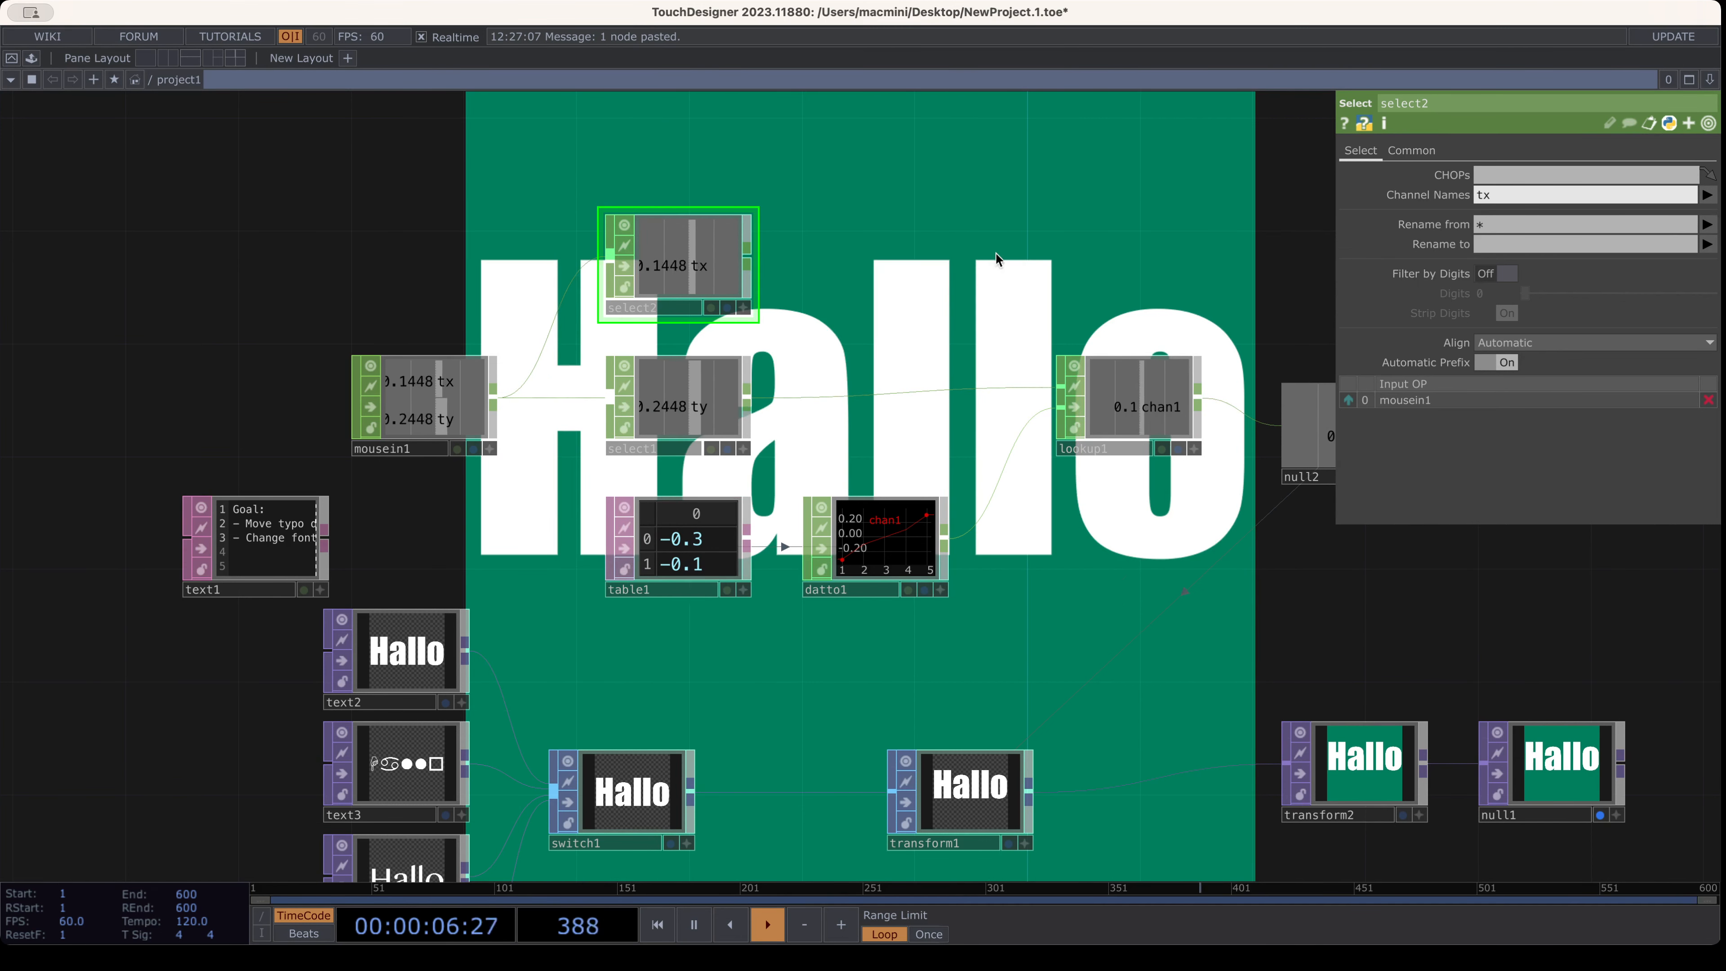
drag(997, 259, 919, 369)
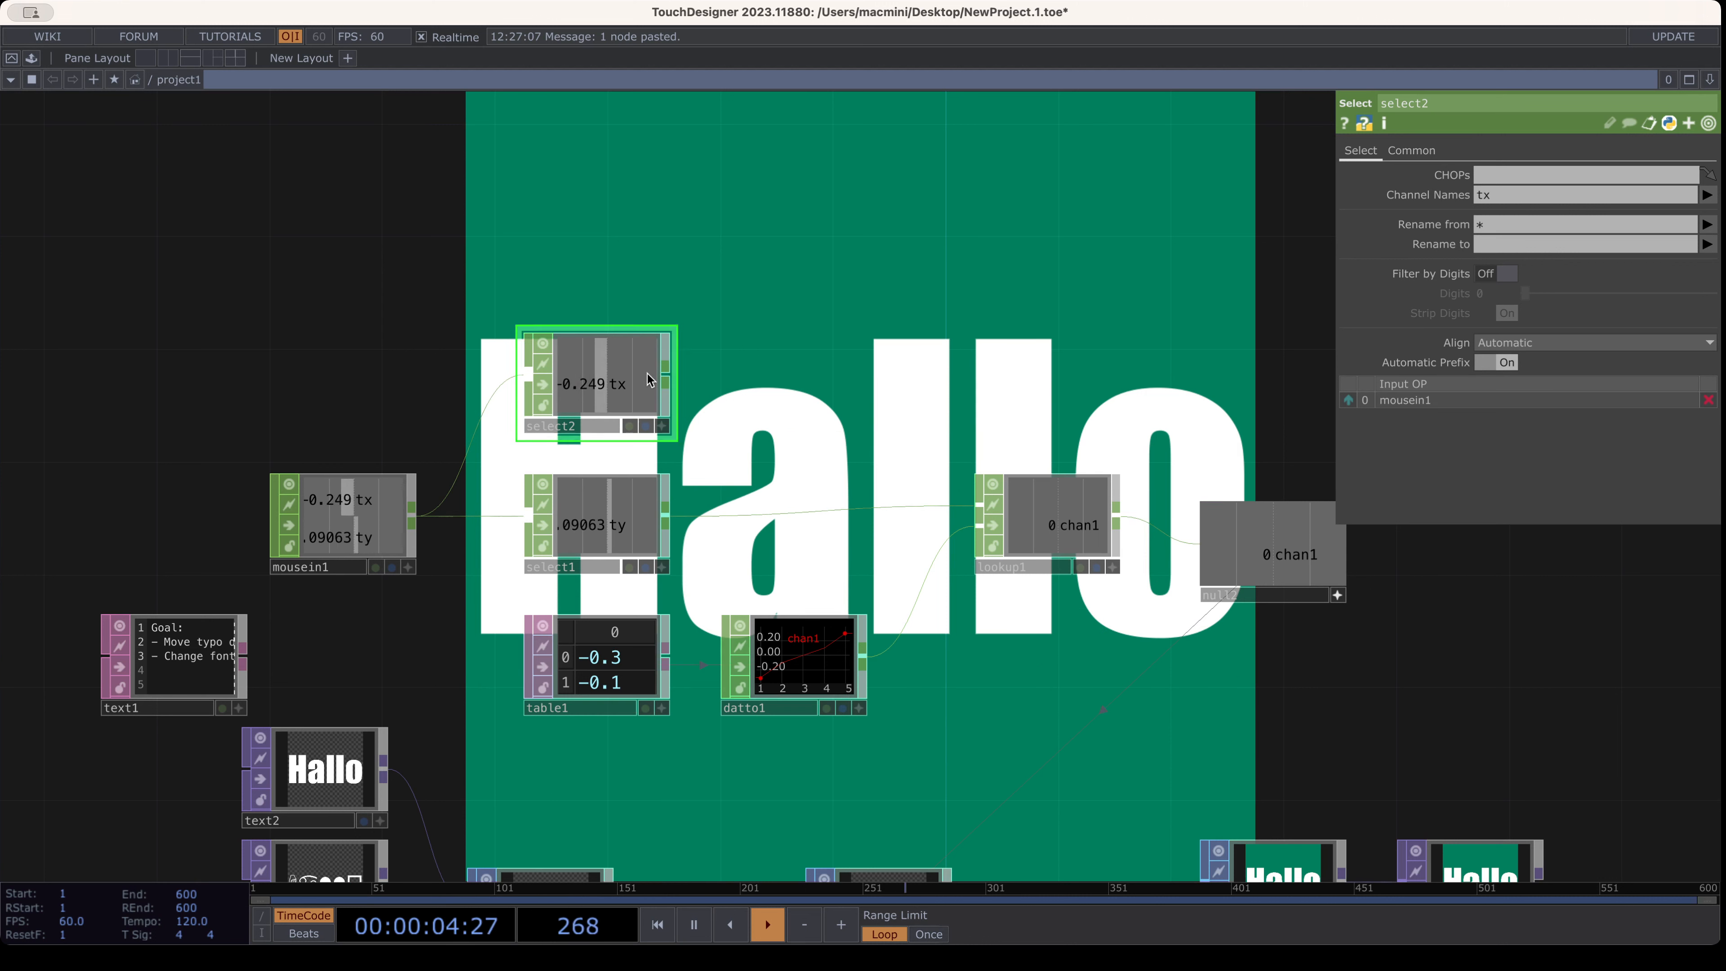
drag(647, 374, 684, 318)
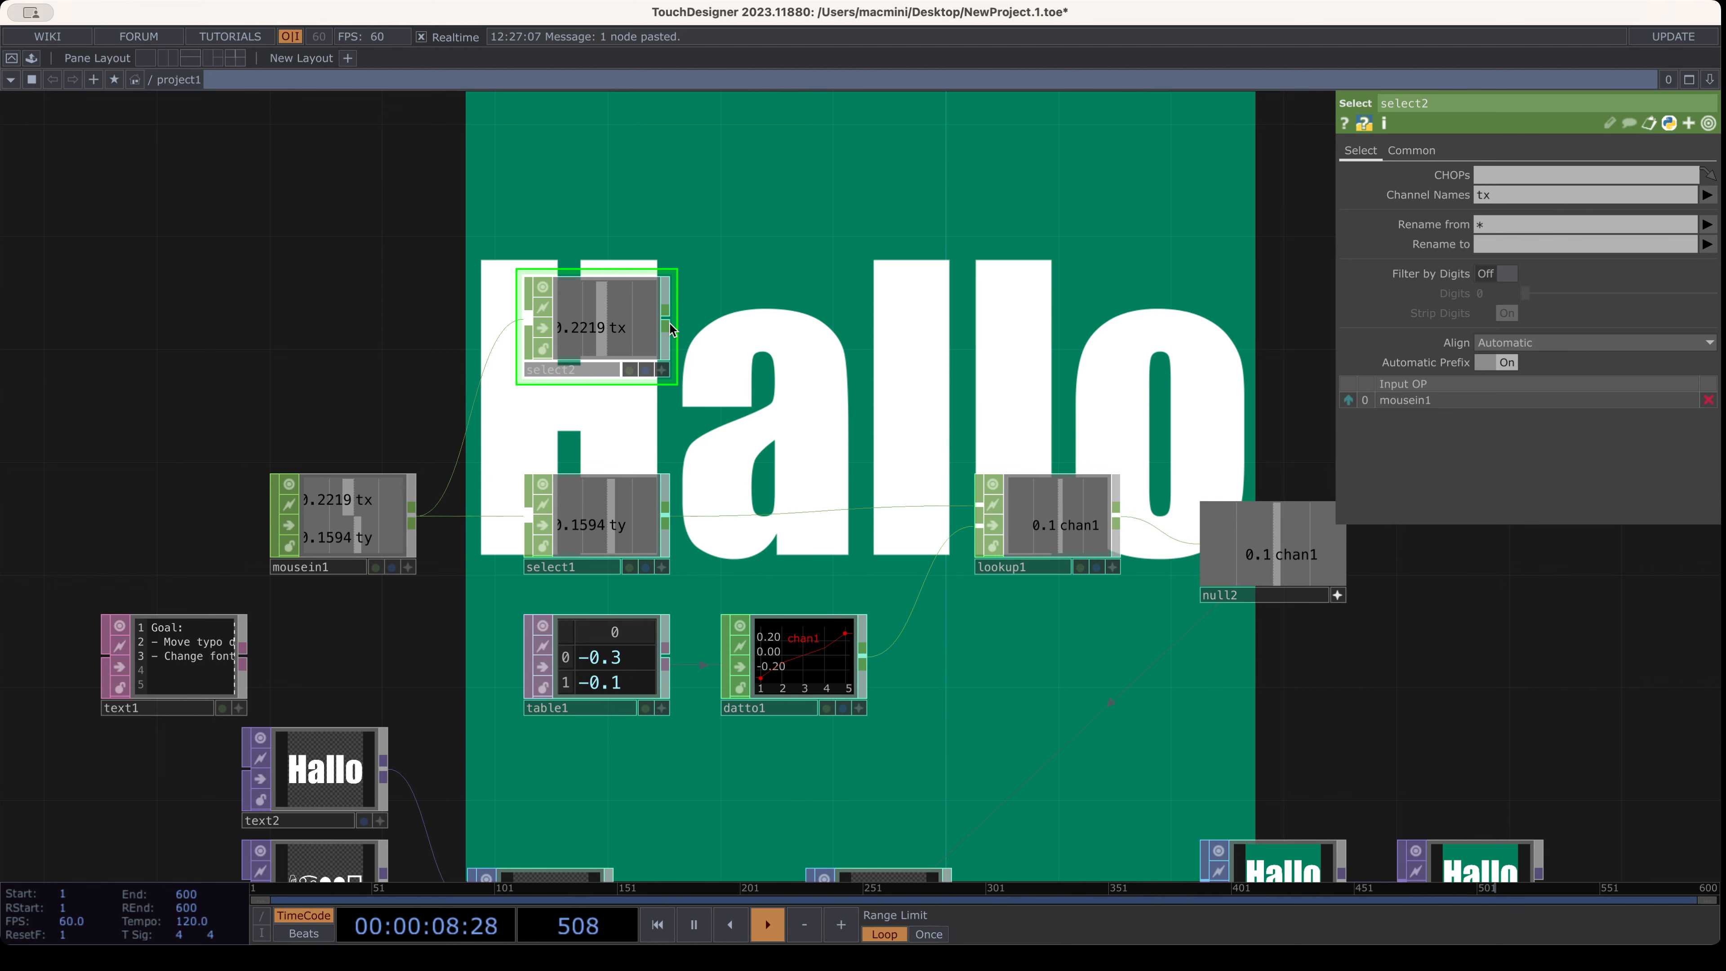
Connect a new Lookup CHOP to select2's output and move both nodes into a row above the mouse input chain
click(669, 321)
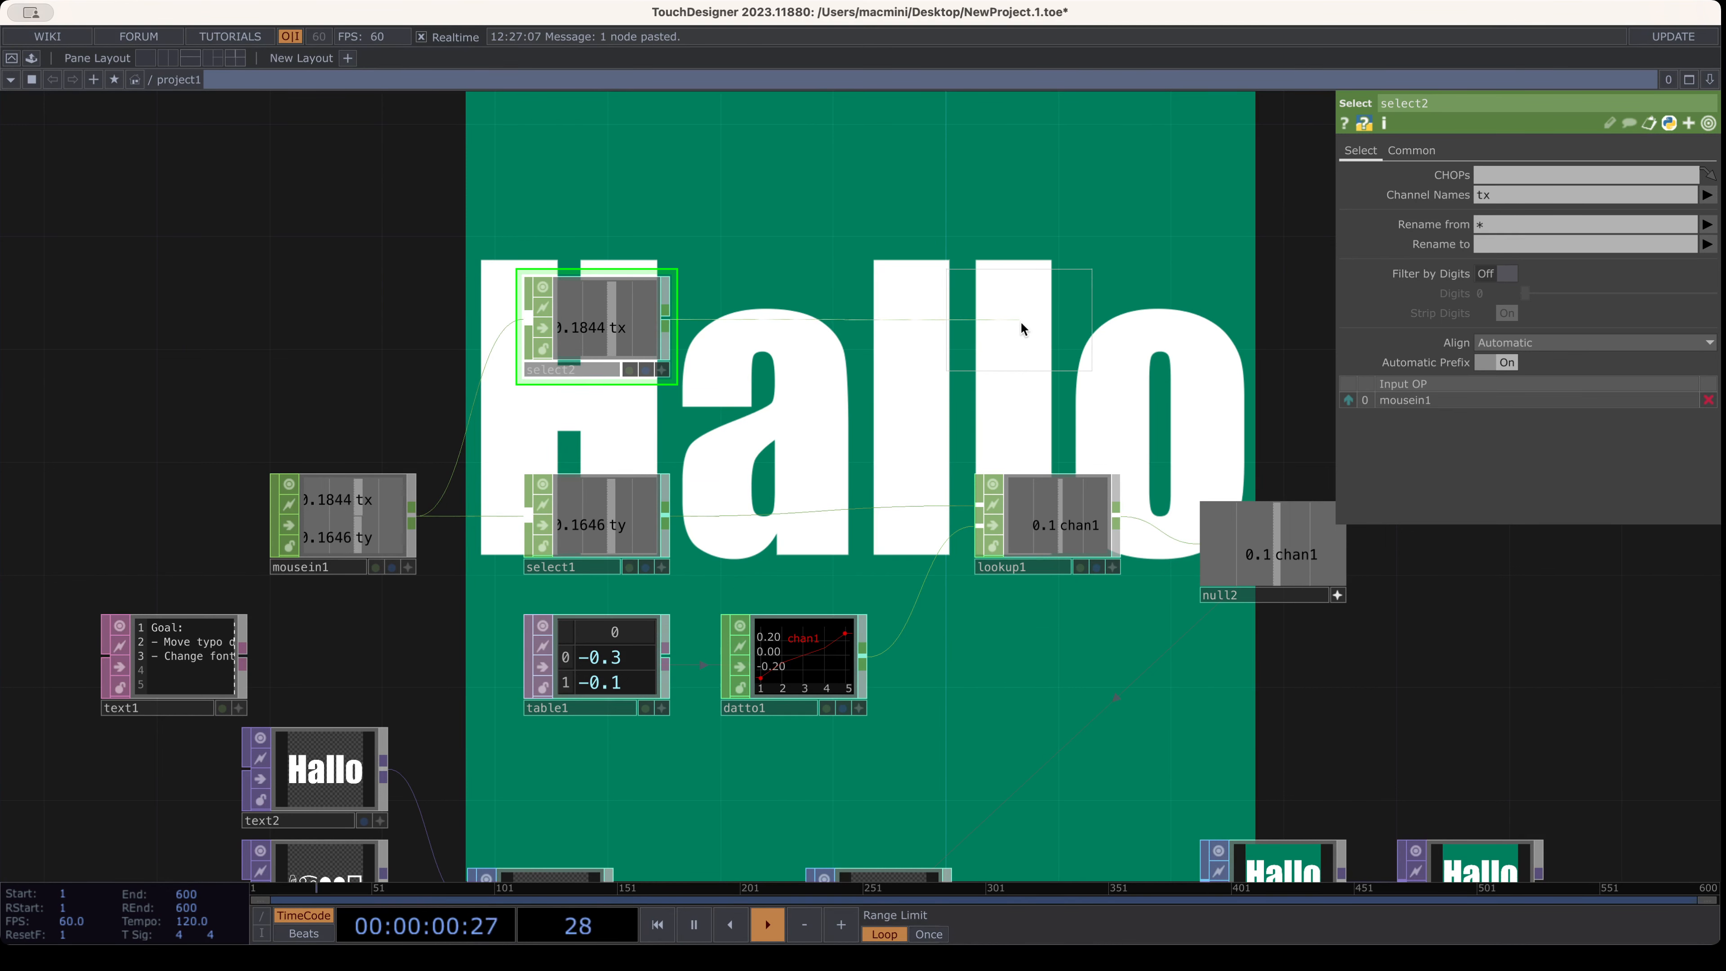
click(1020, 328)
drag(800, 192, 900, 366)
drag(722, 479, 722, 338)
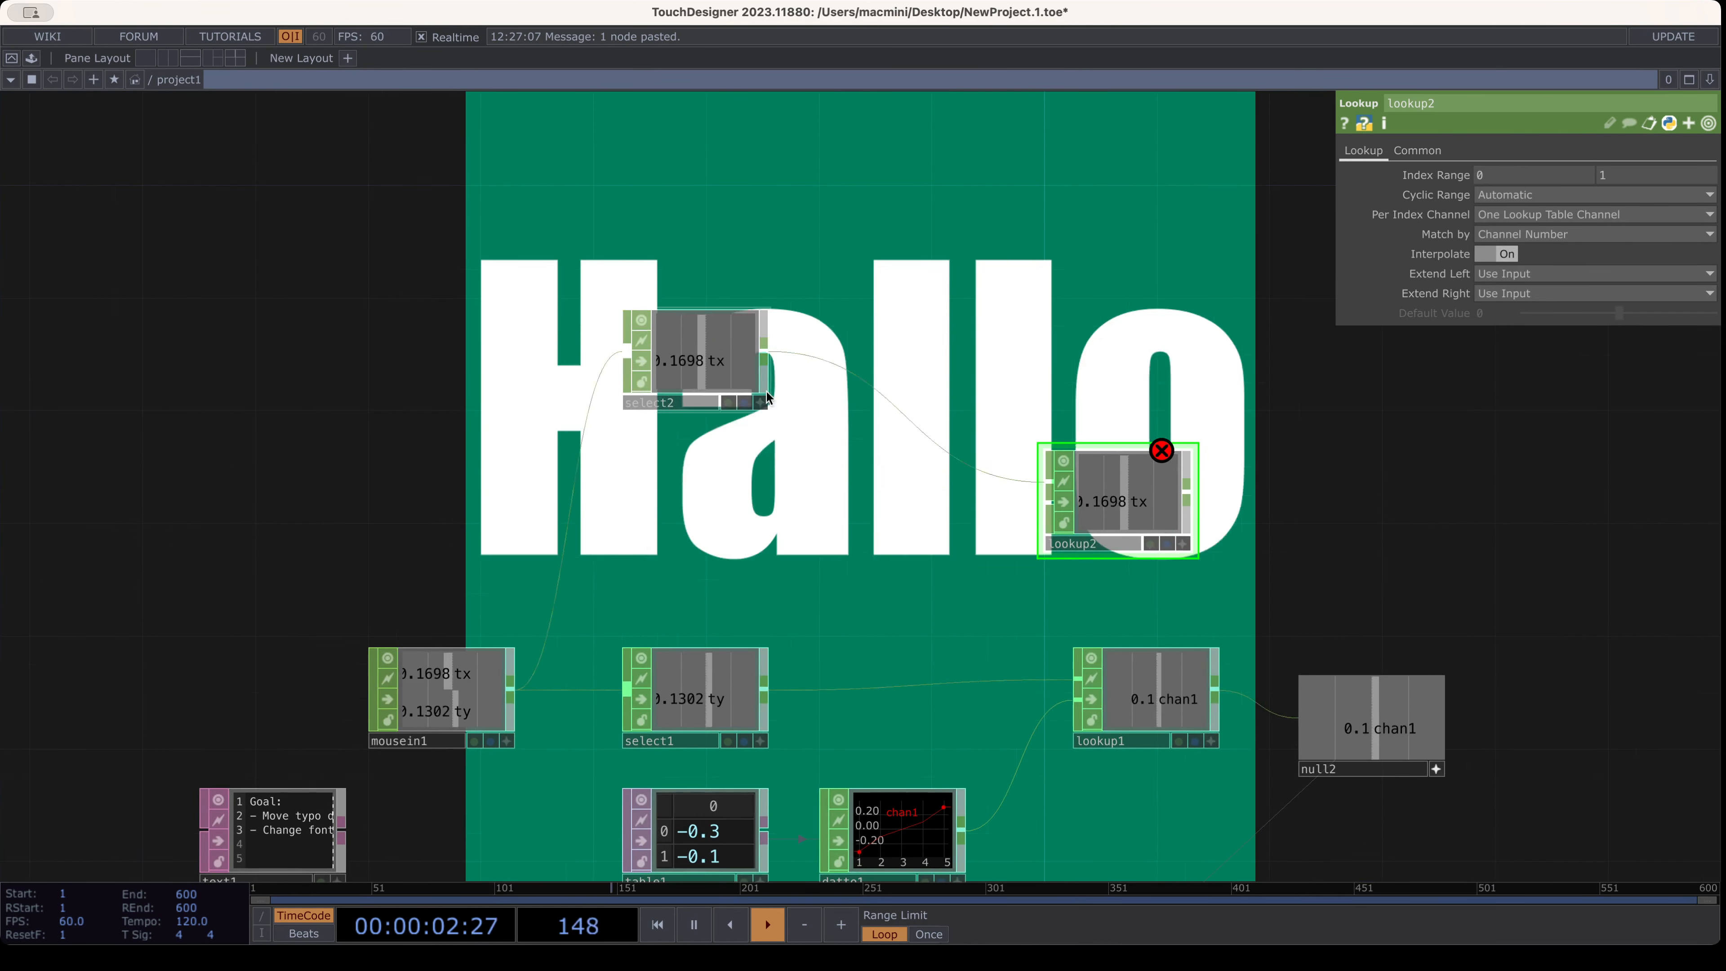
drag(1121, 486, 1121, 345)
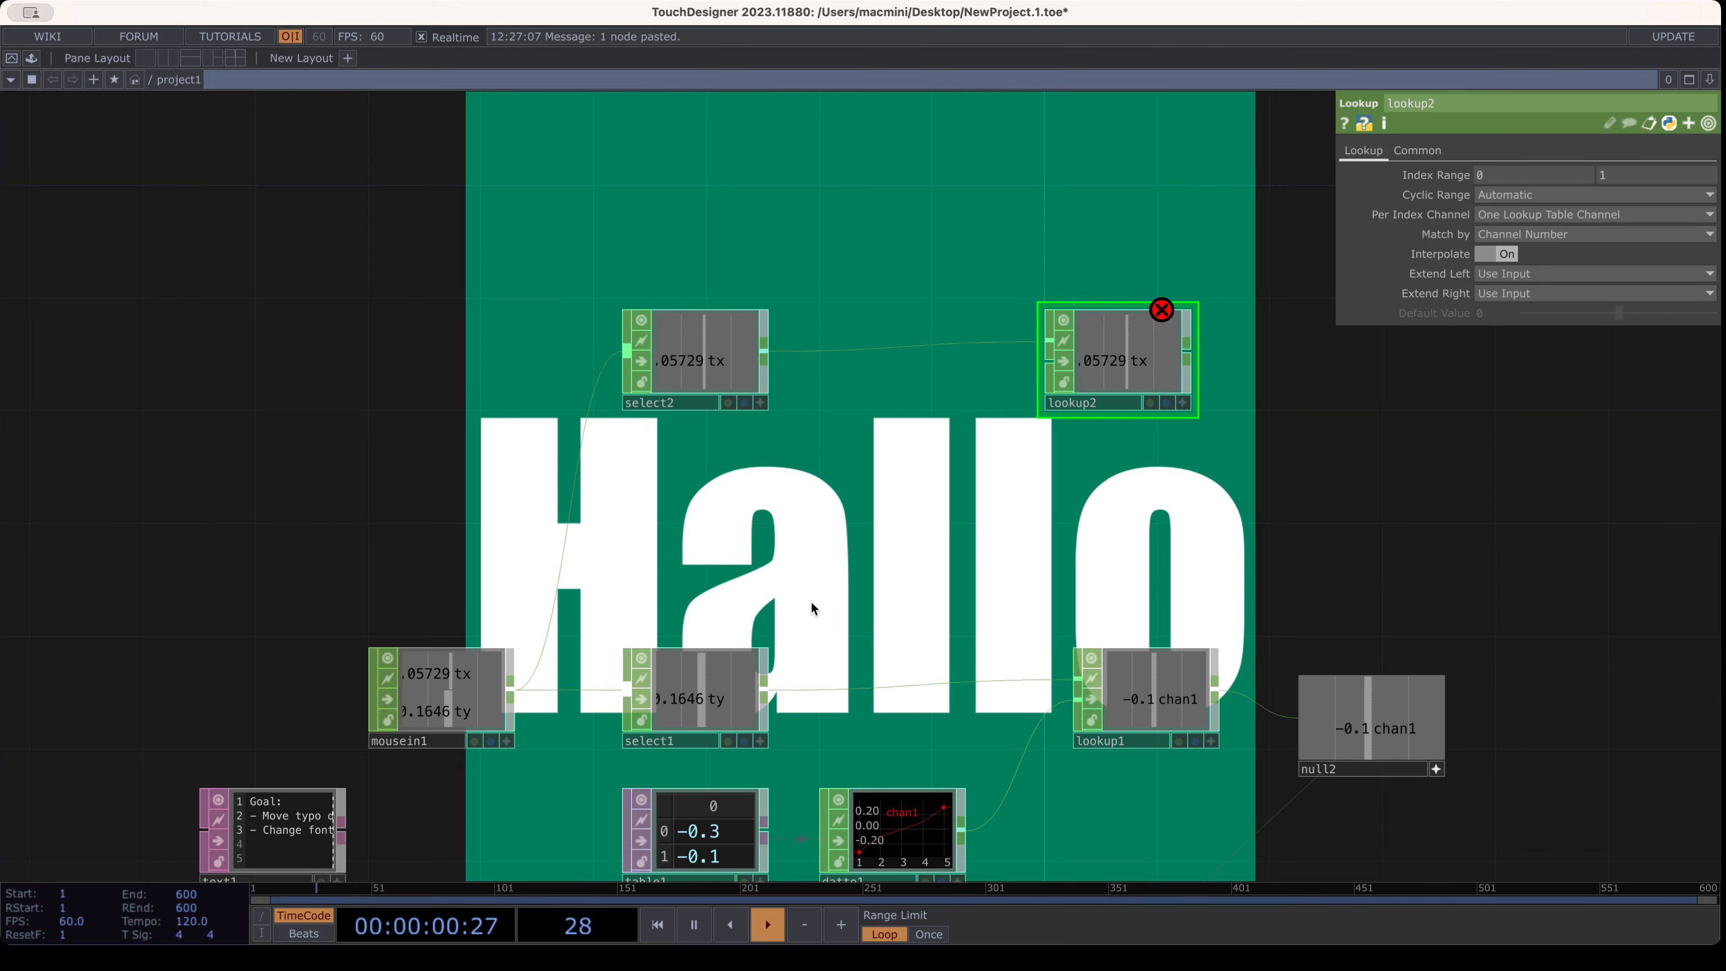
Examine switch1's index parameter and the numbering of its connected text inputs, following the network back to lookup2
drag(868, 614, 875, 381)
scroll(923, 471, down, 1)
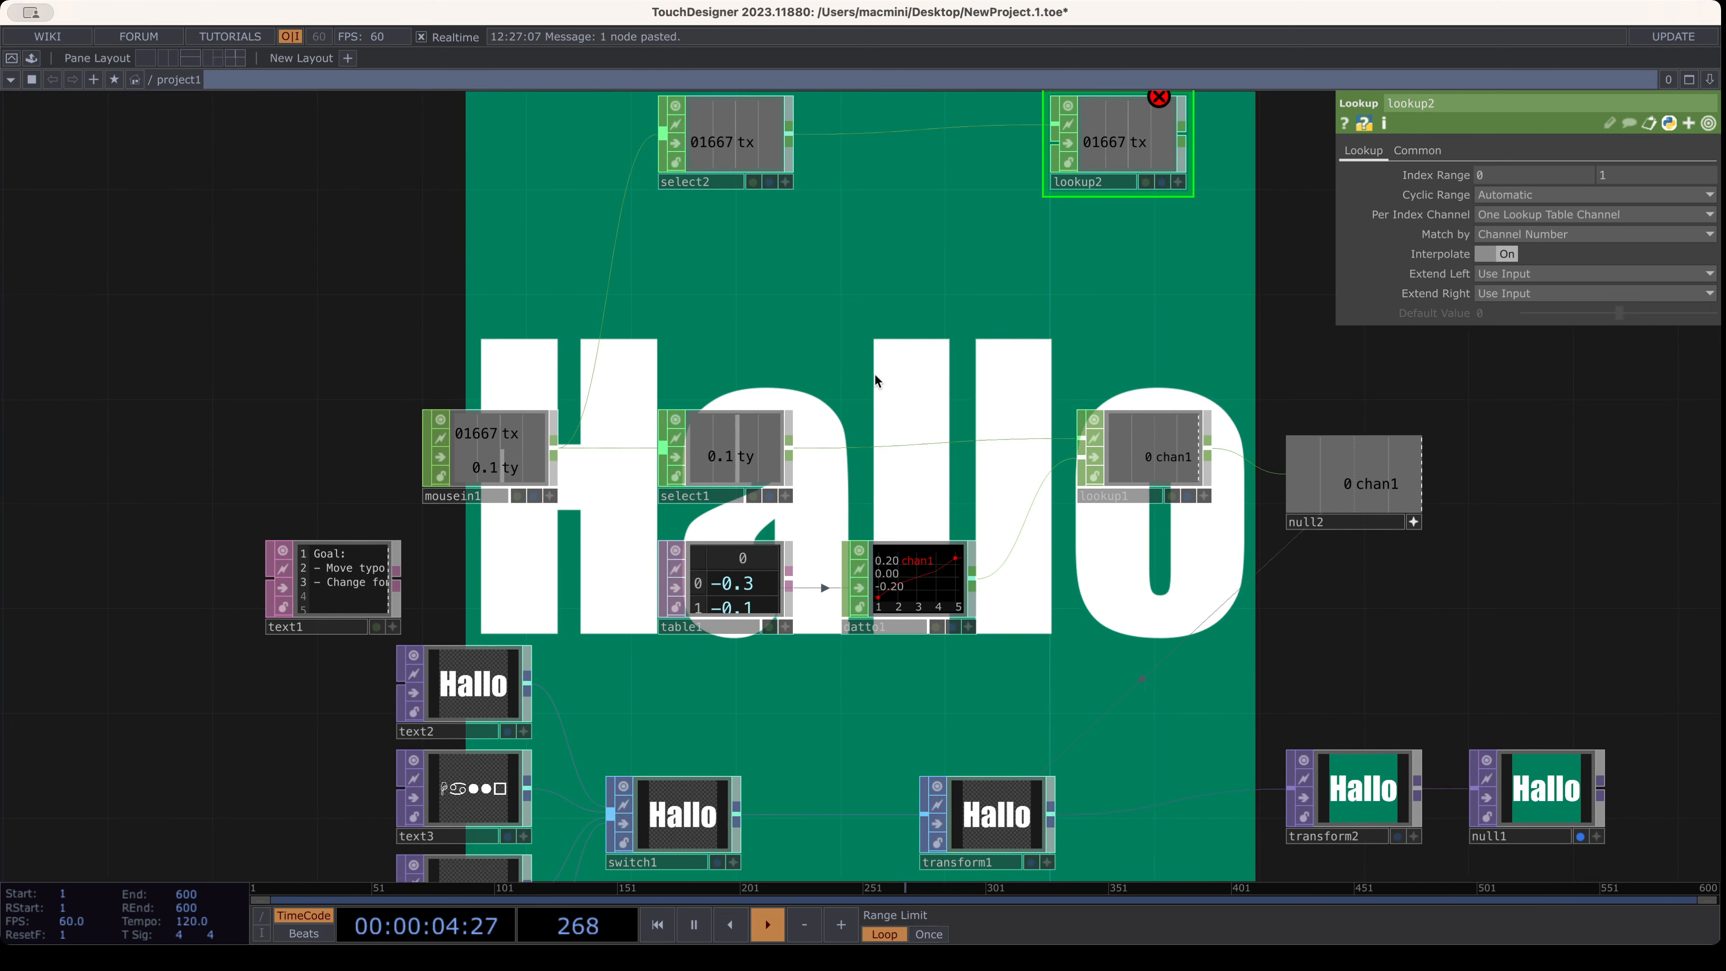
click(667, 802)
drag(875, 722, 895, 576)
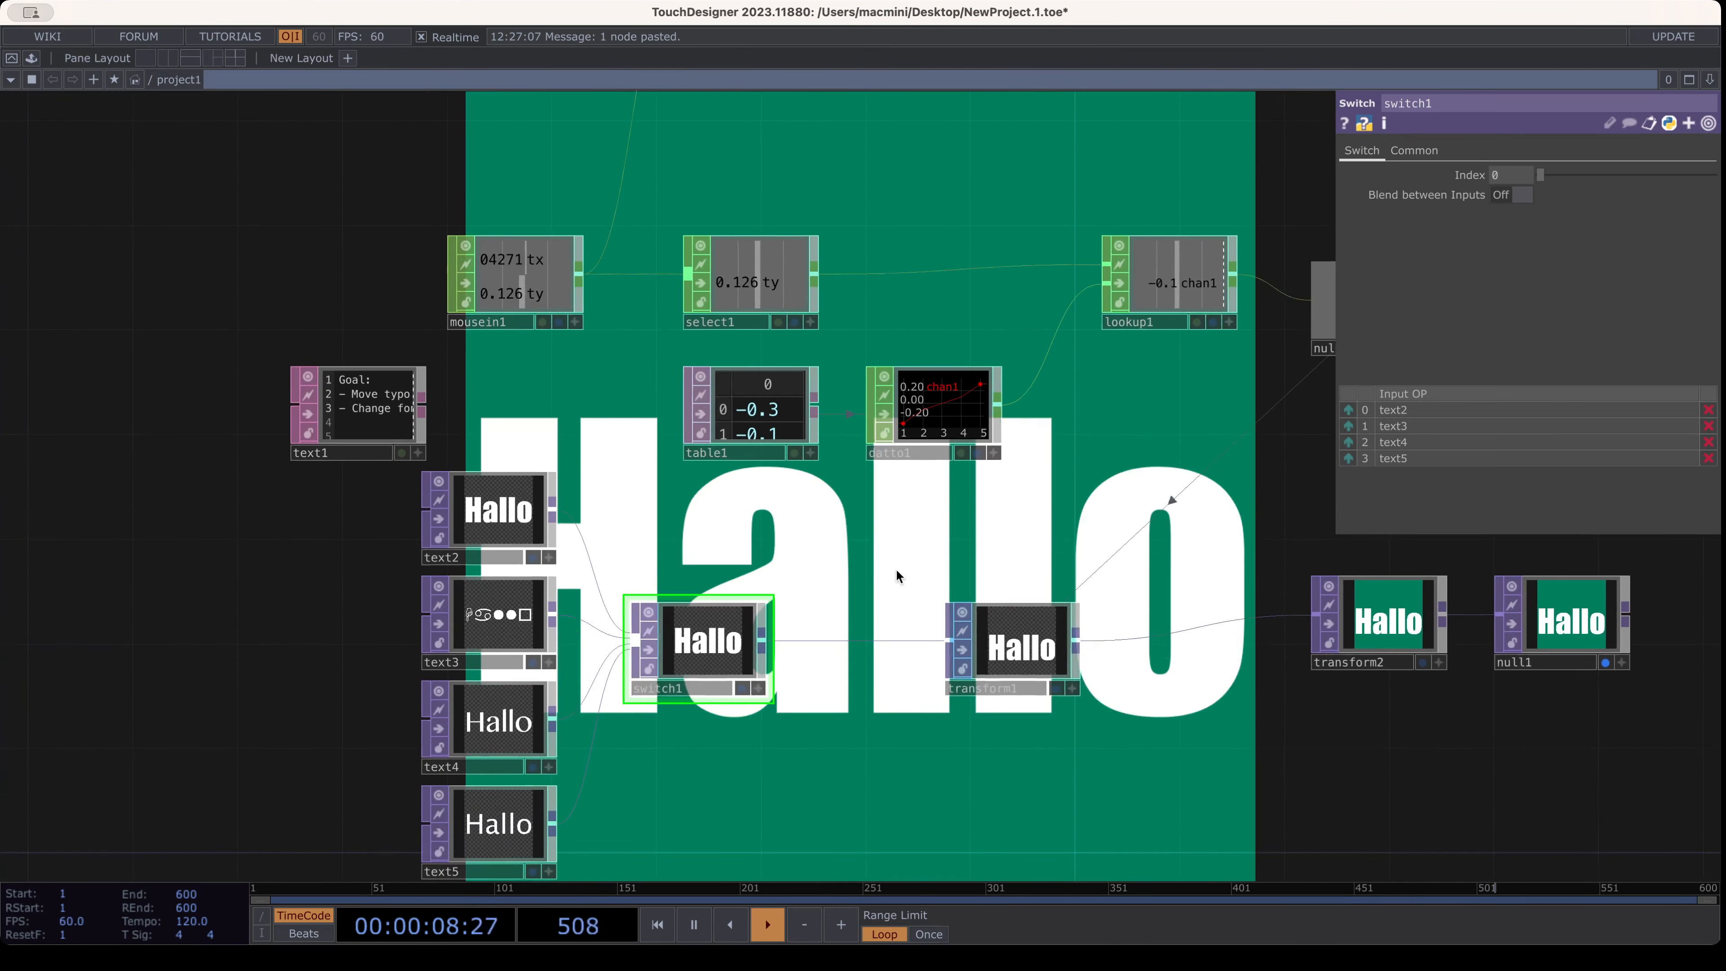
drag(890, 654, 924, 575)
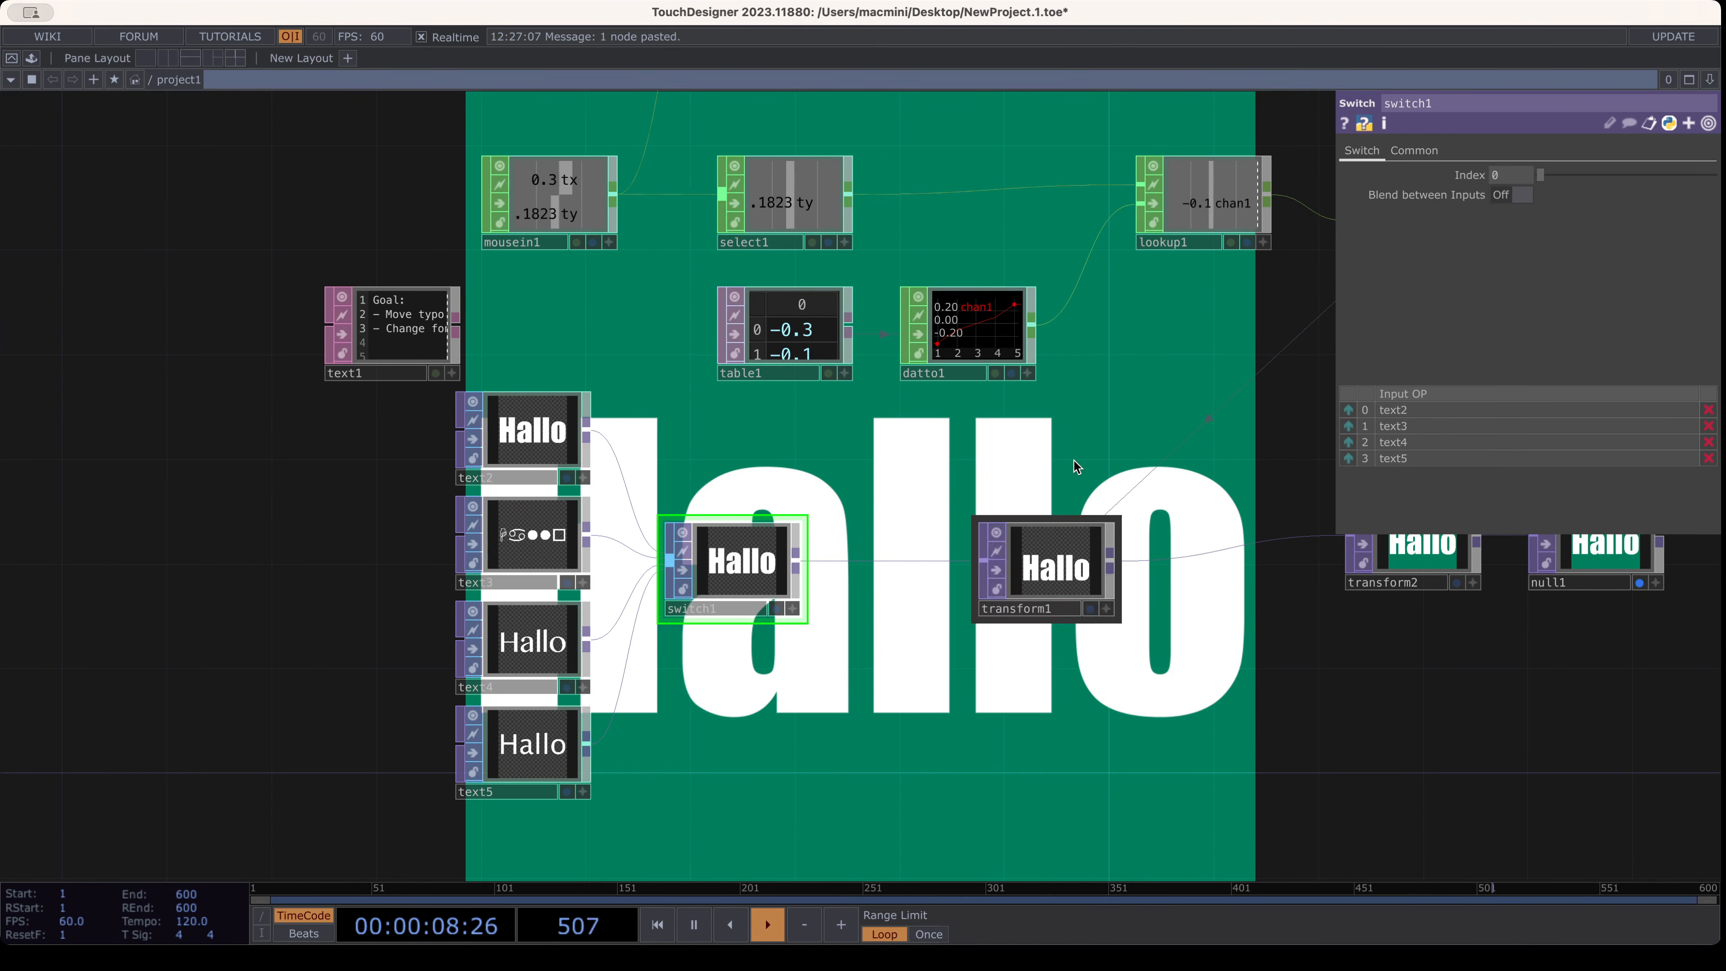
drag(382, 382, 379, 481)
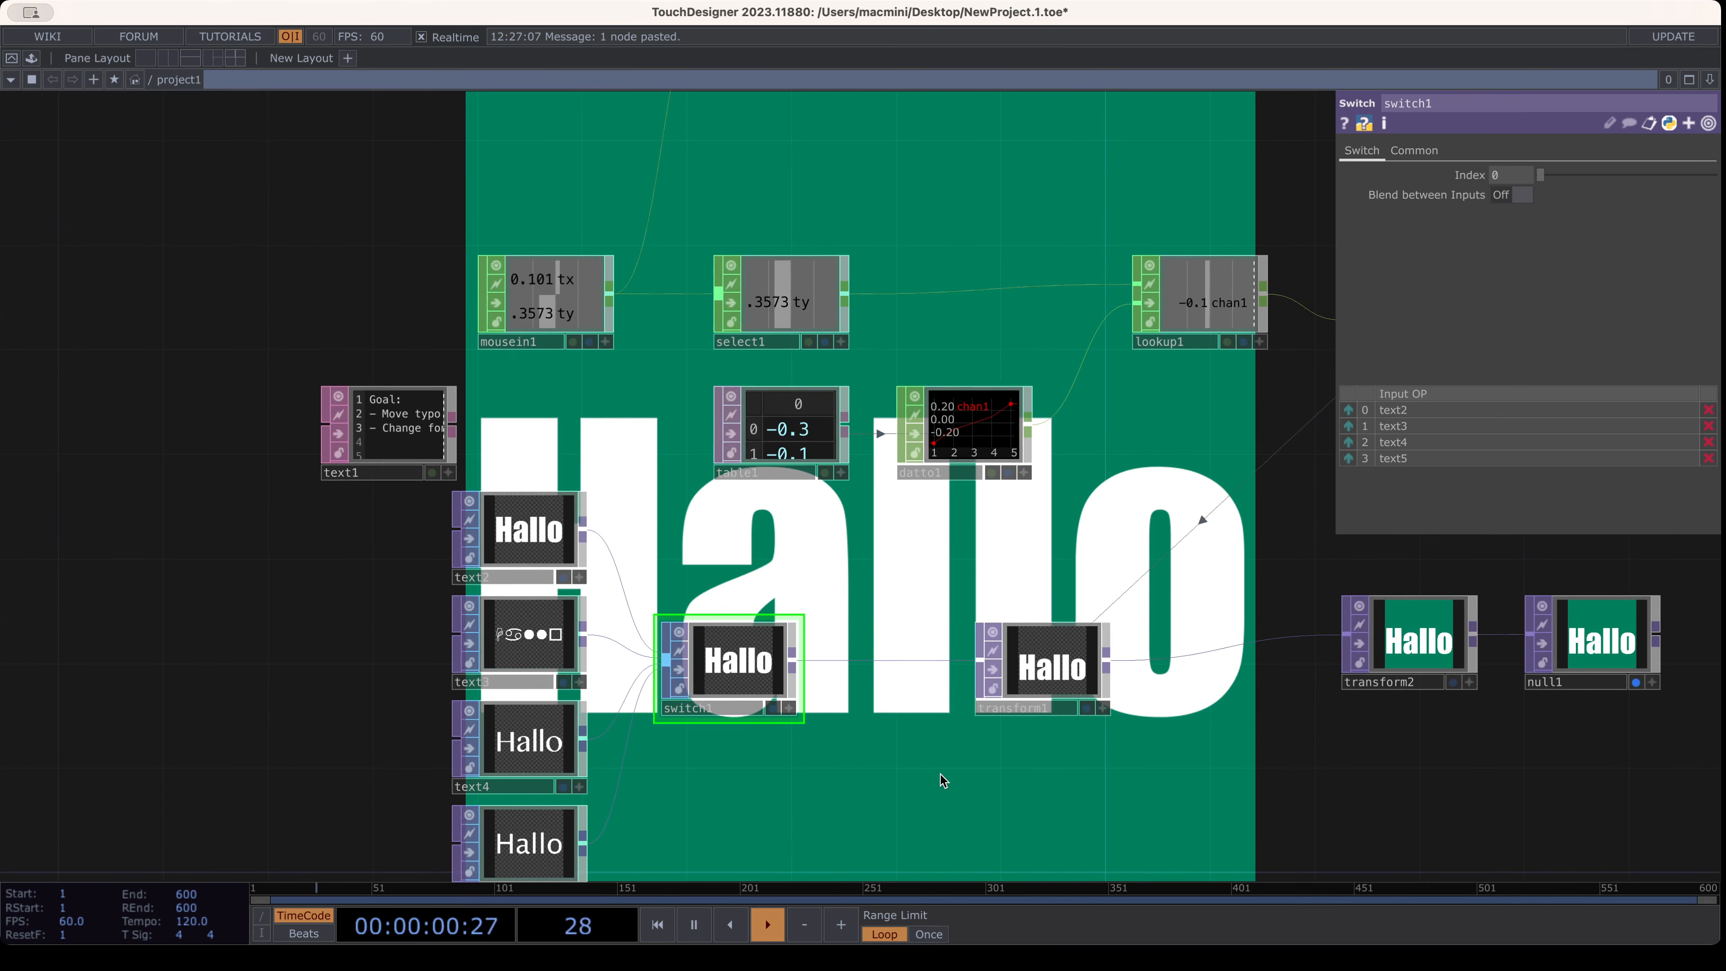
drag(944, 779, 963, 635)
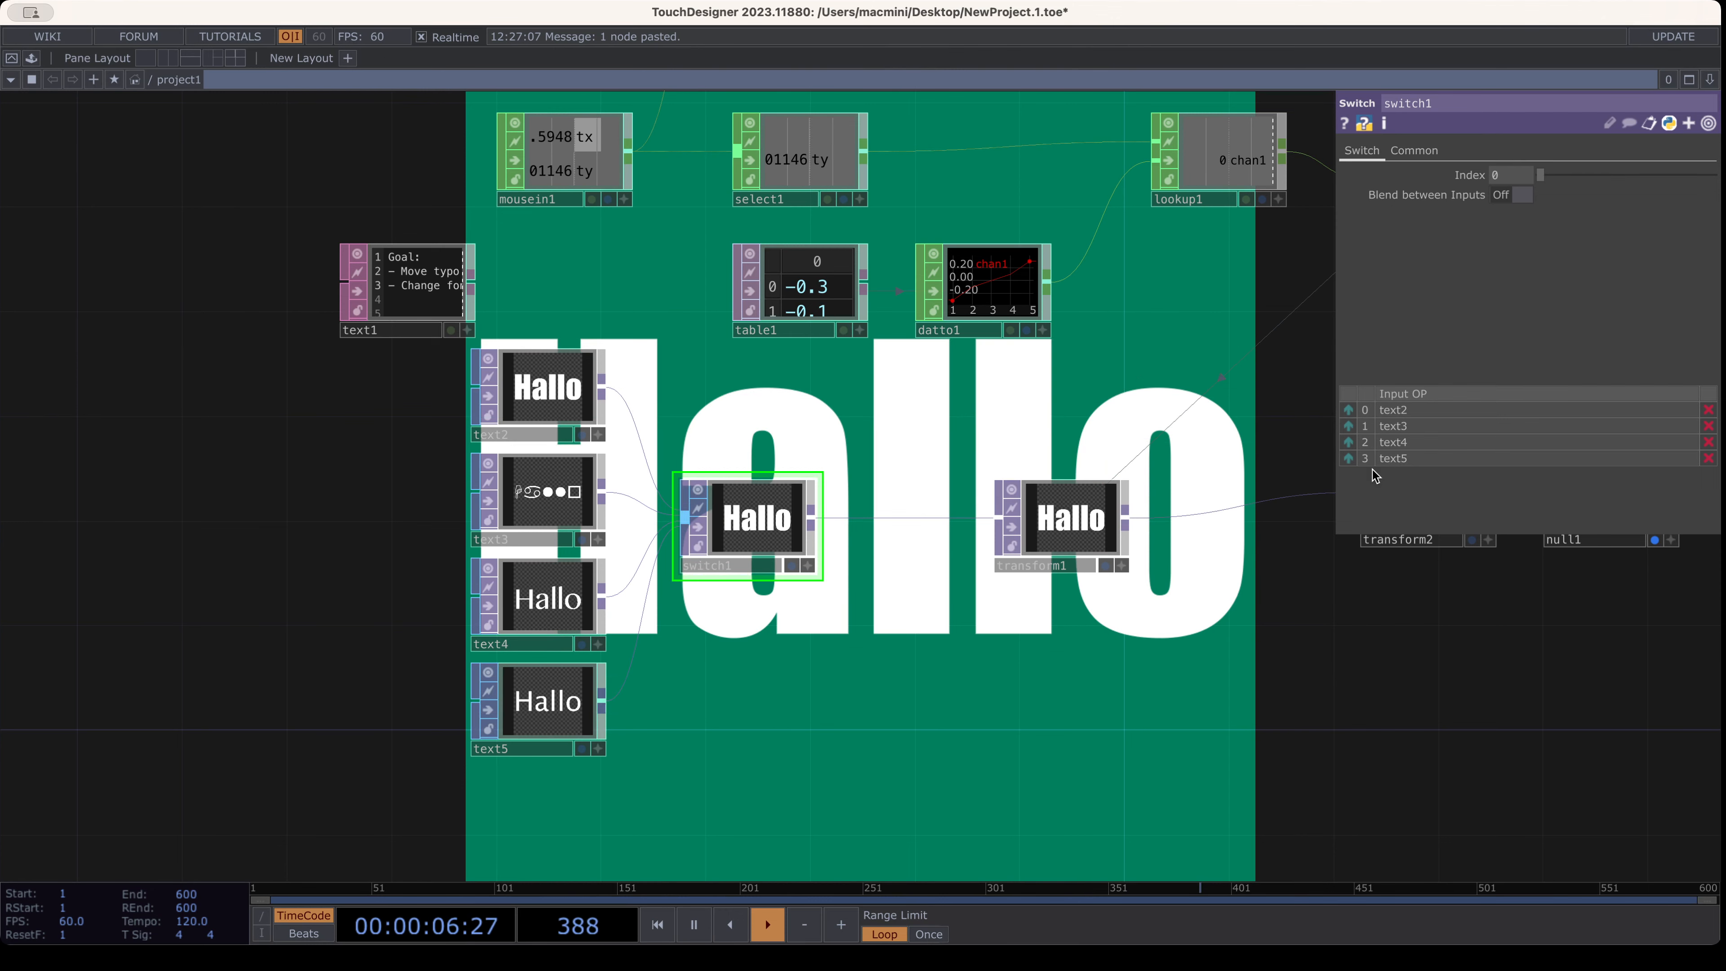
drag(979, 234, 954, 464)
drag(903, 259, 872, 407)
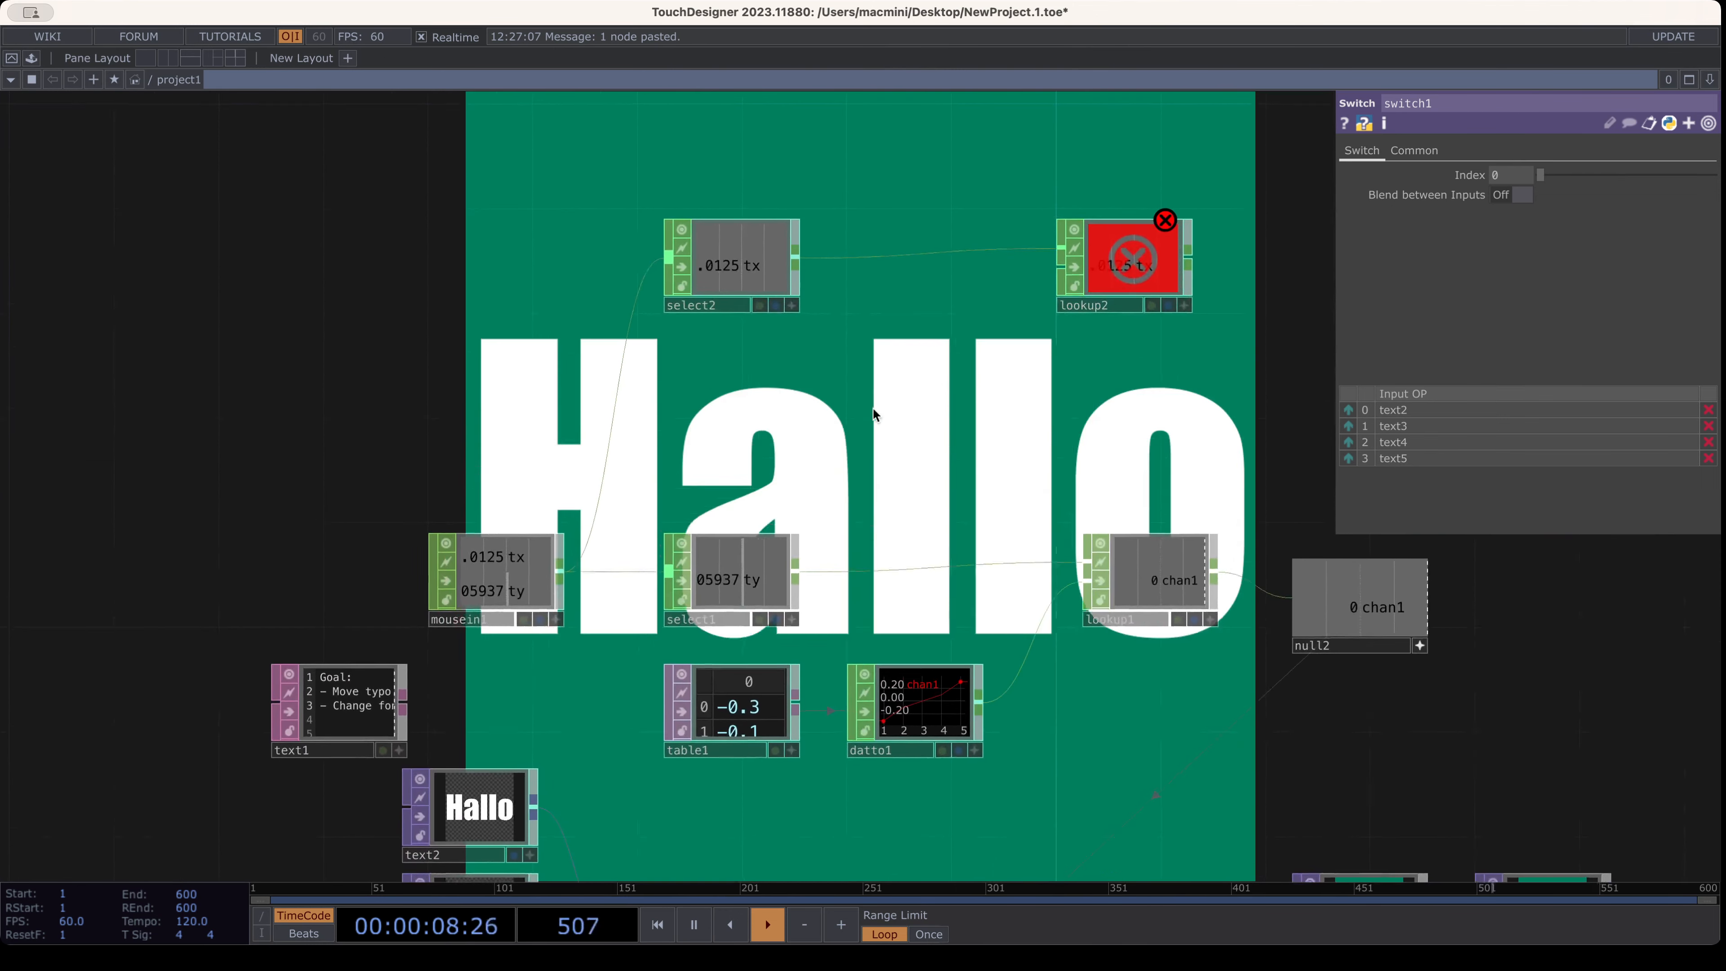
Add a Pattern CHOP in the free space below select2 and lookup2
click(1083, 239)
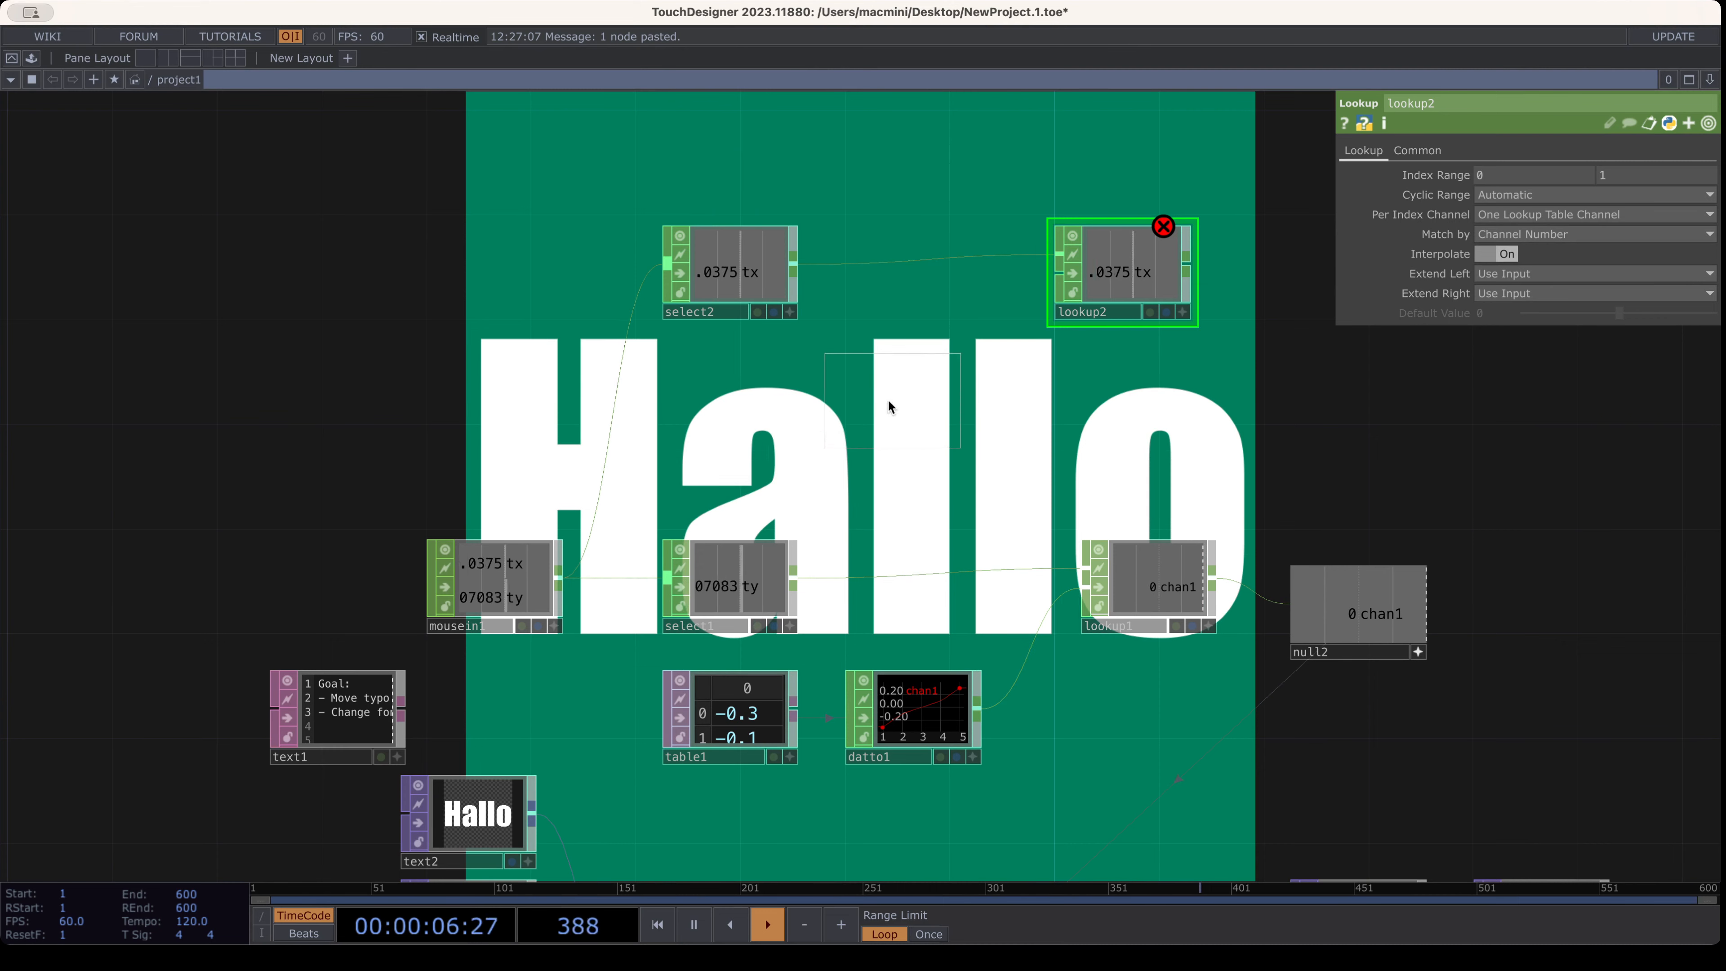
click(796, 394)
scroll(812, 411, up, 5)
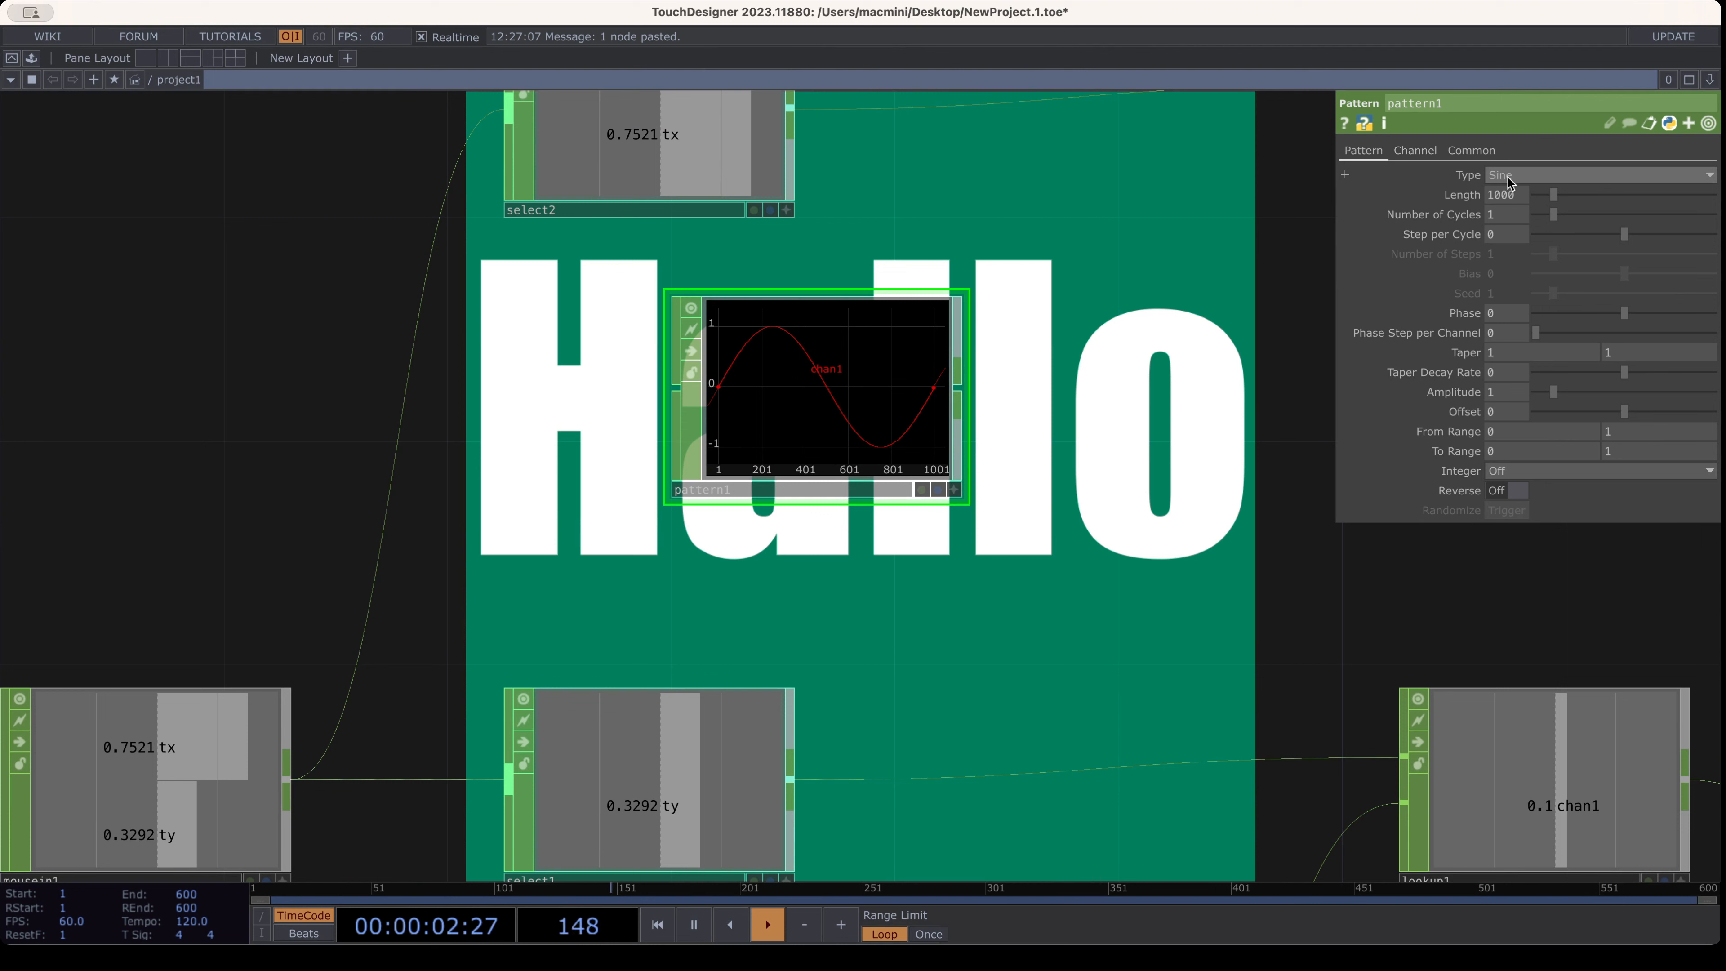
Try the Cosine and Triangle waveform types on pattern1
click(1523, 178)
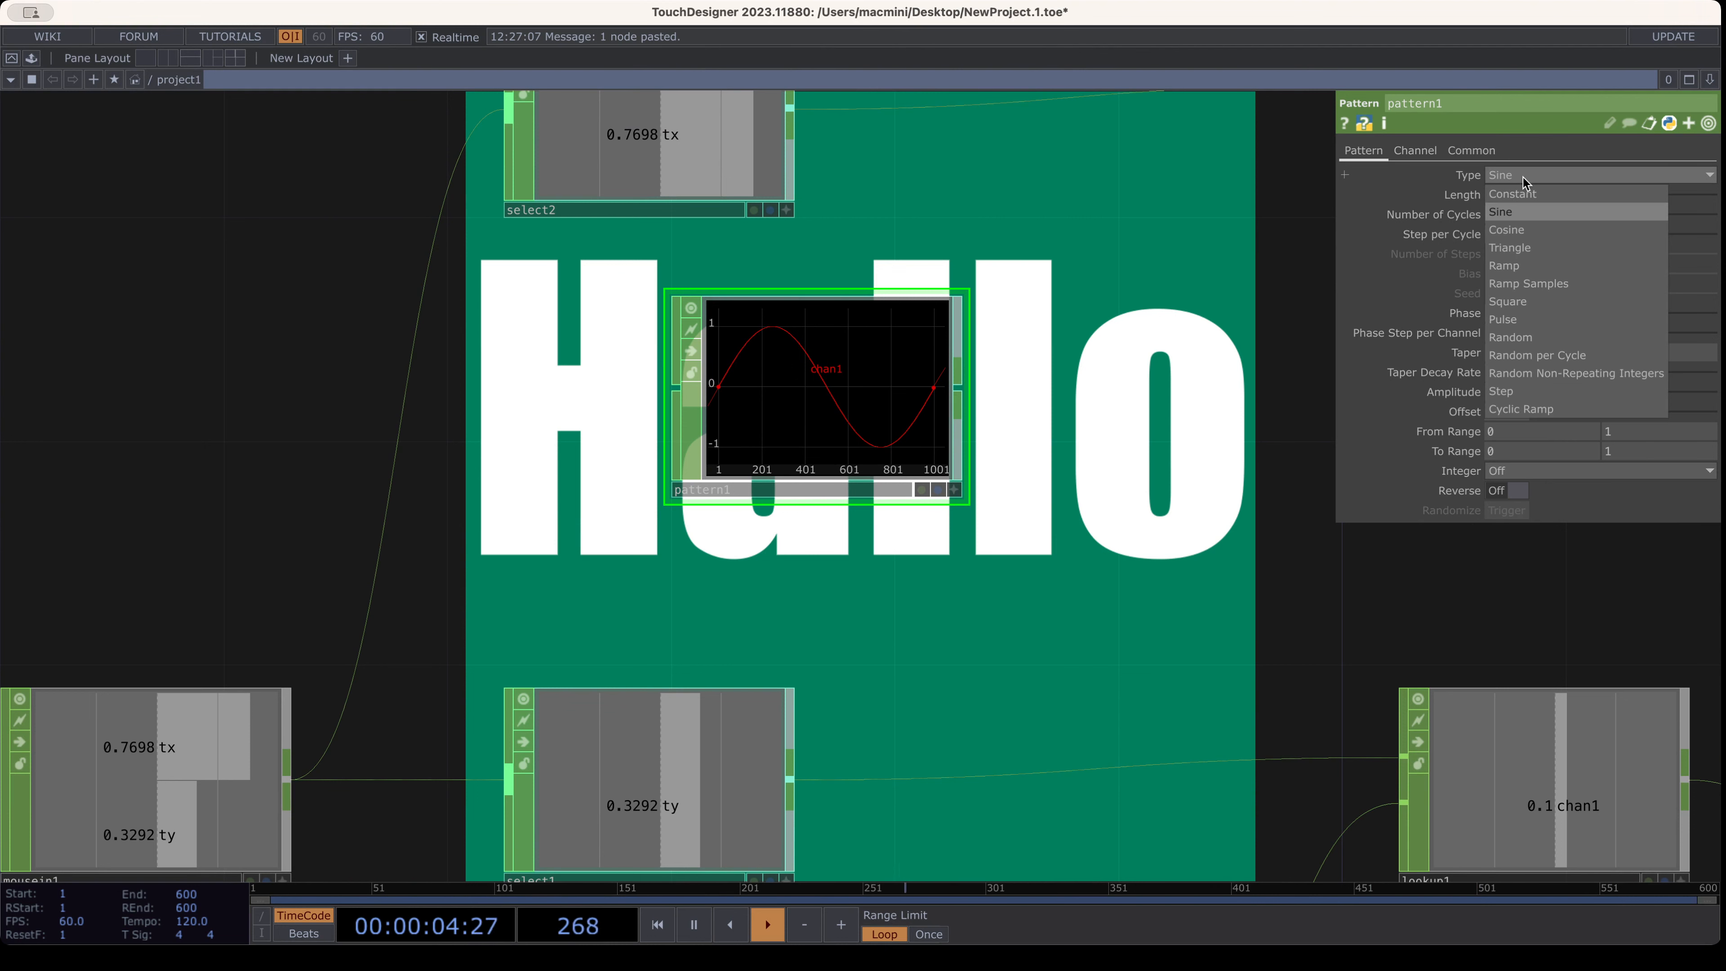
click(1537, 231)
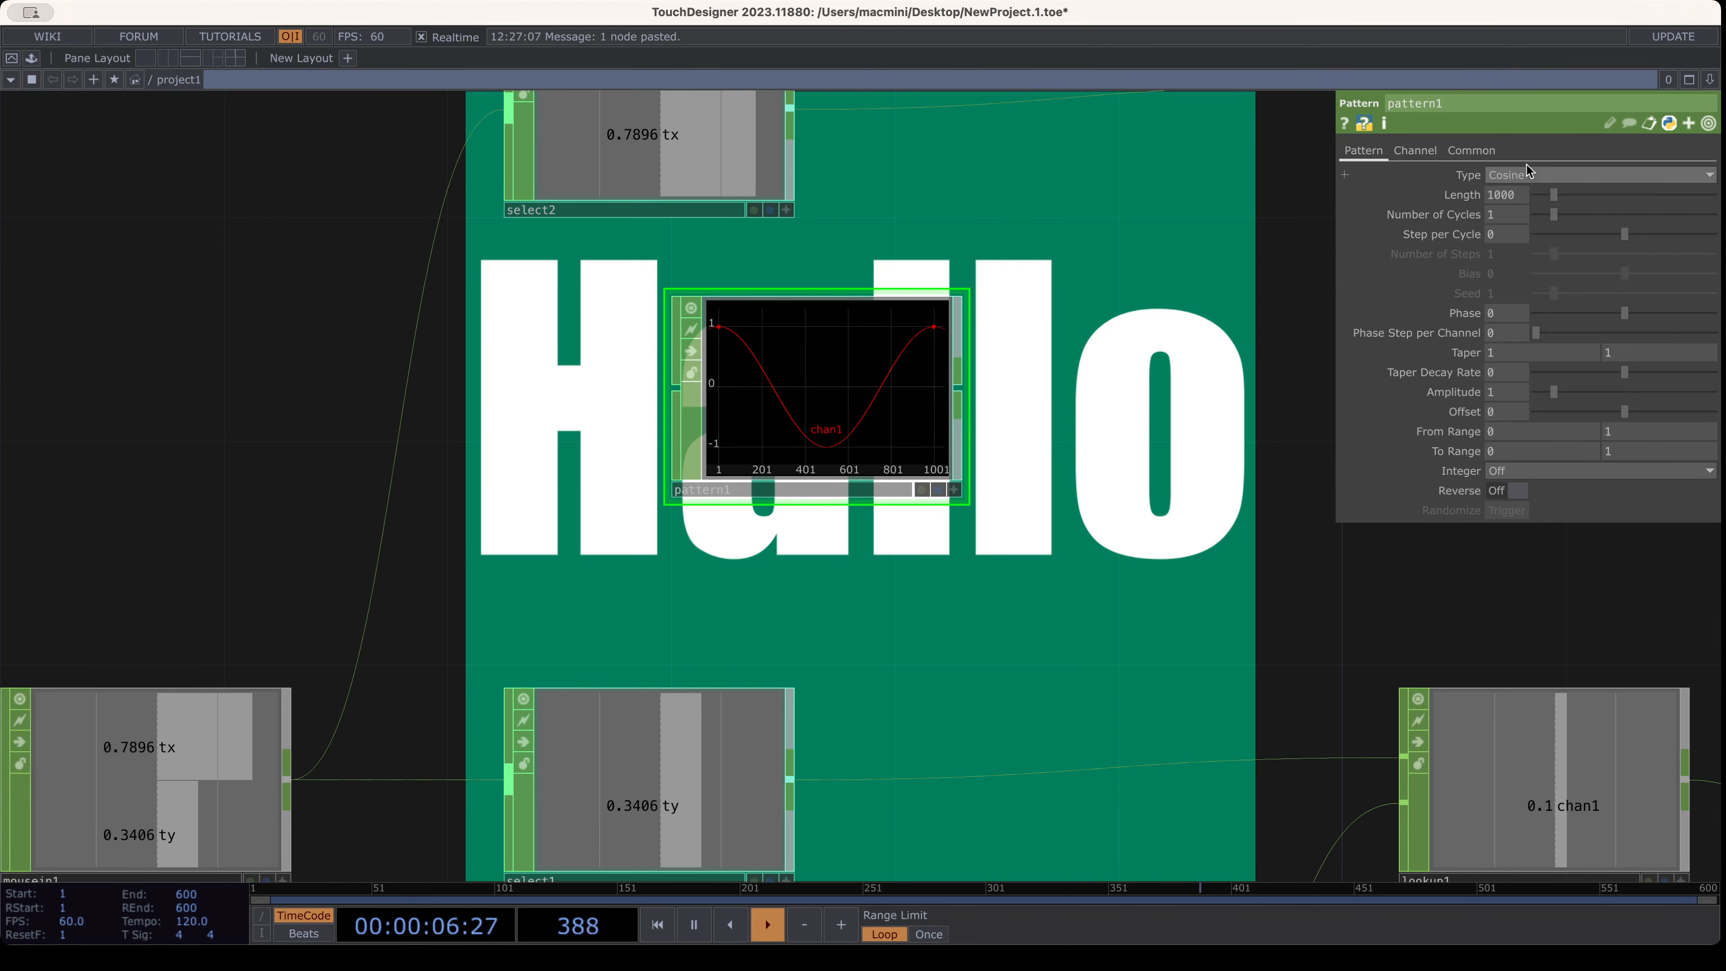
click(1522, 175)
click(1522, 249)
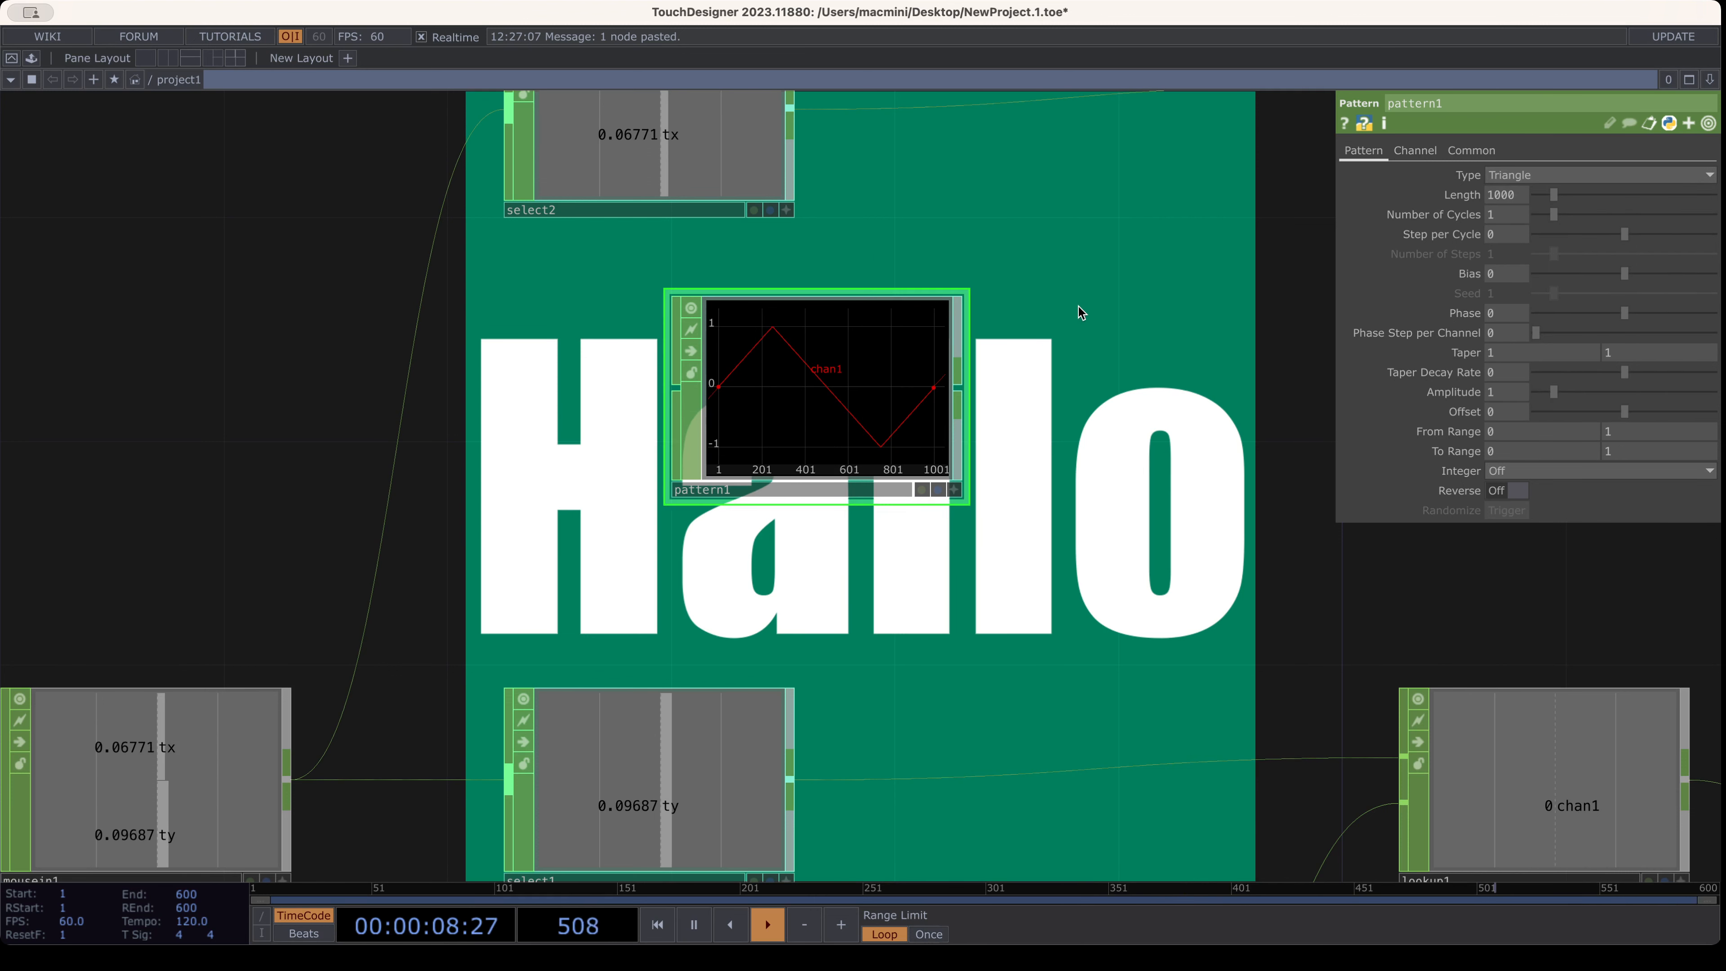
Set pattern1's type to Ramp and its amplitude to 3
click(1522, 175)
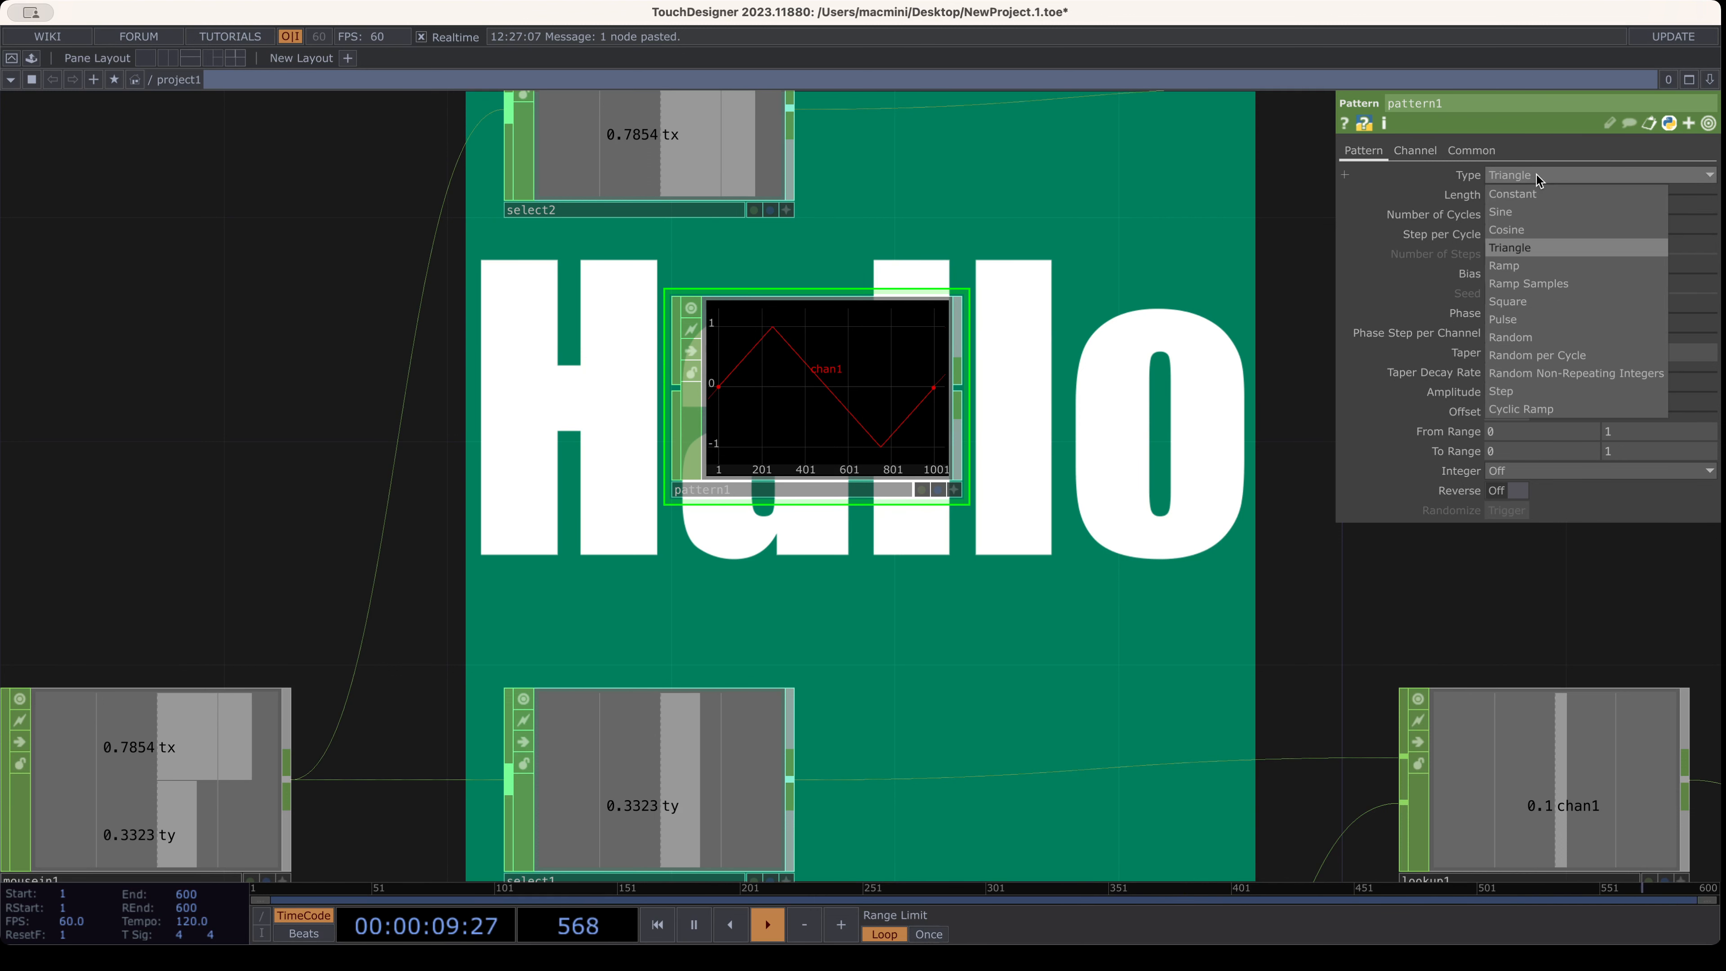
click(1518, 267)
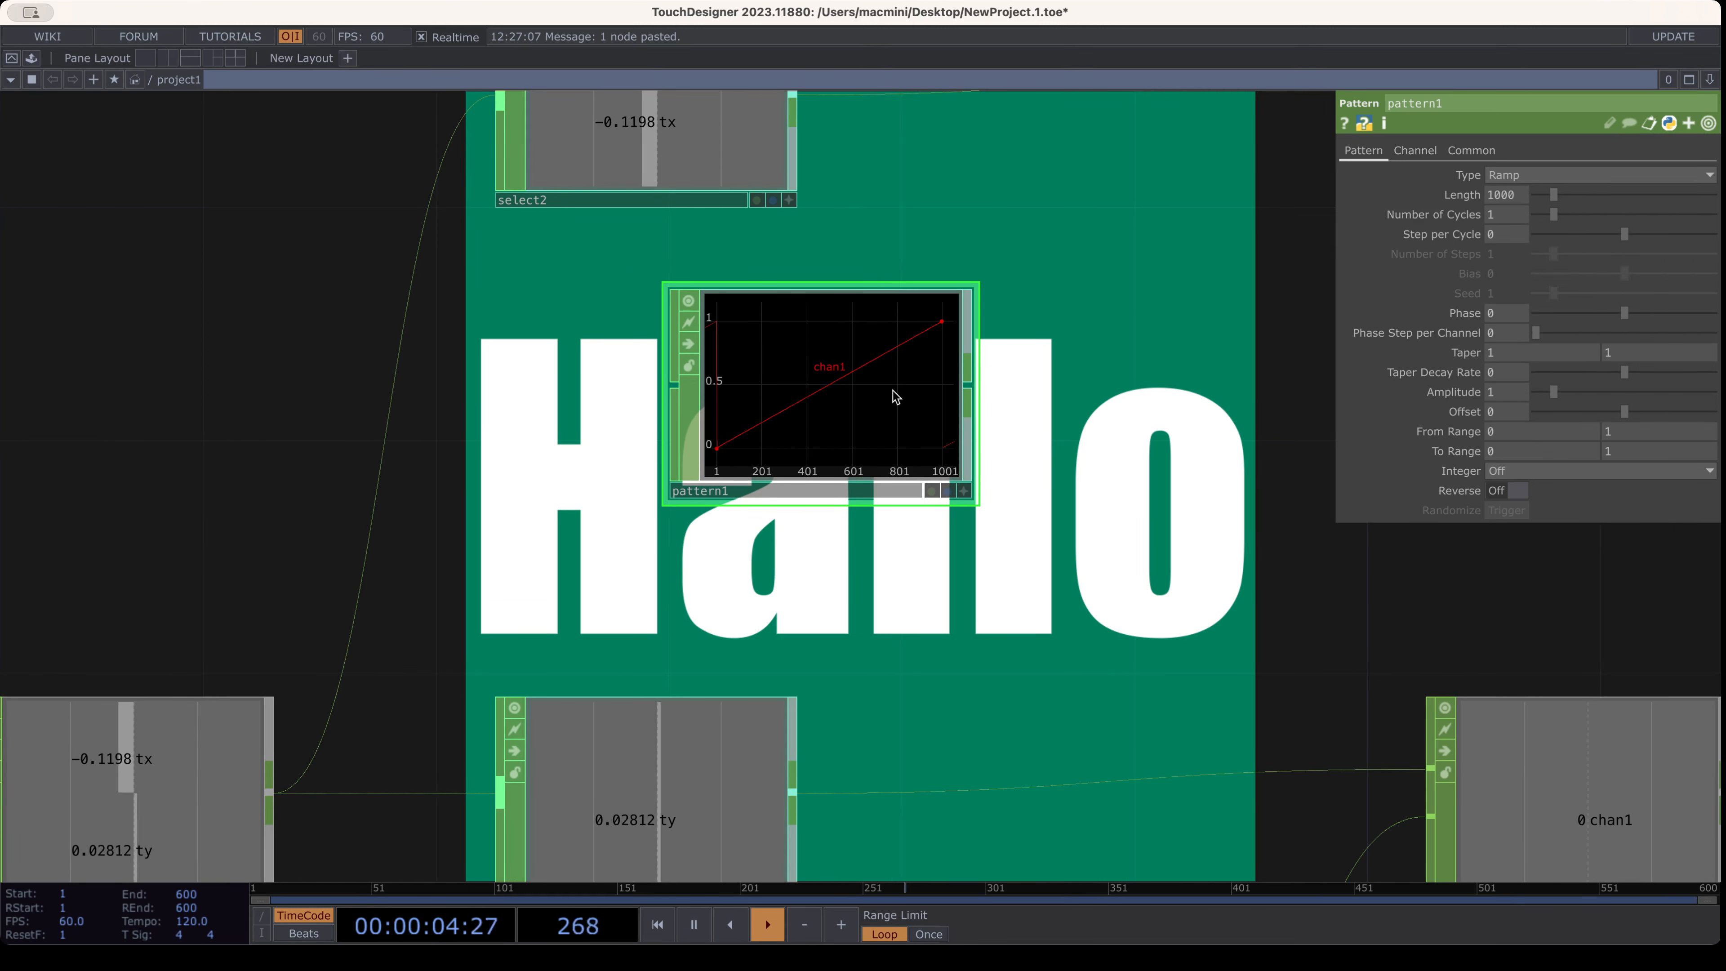
drag(1314, 342, 1048, 438)
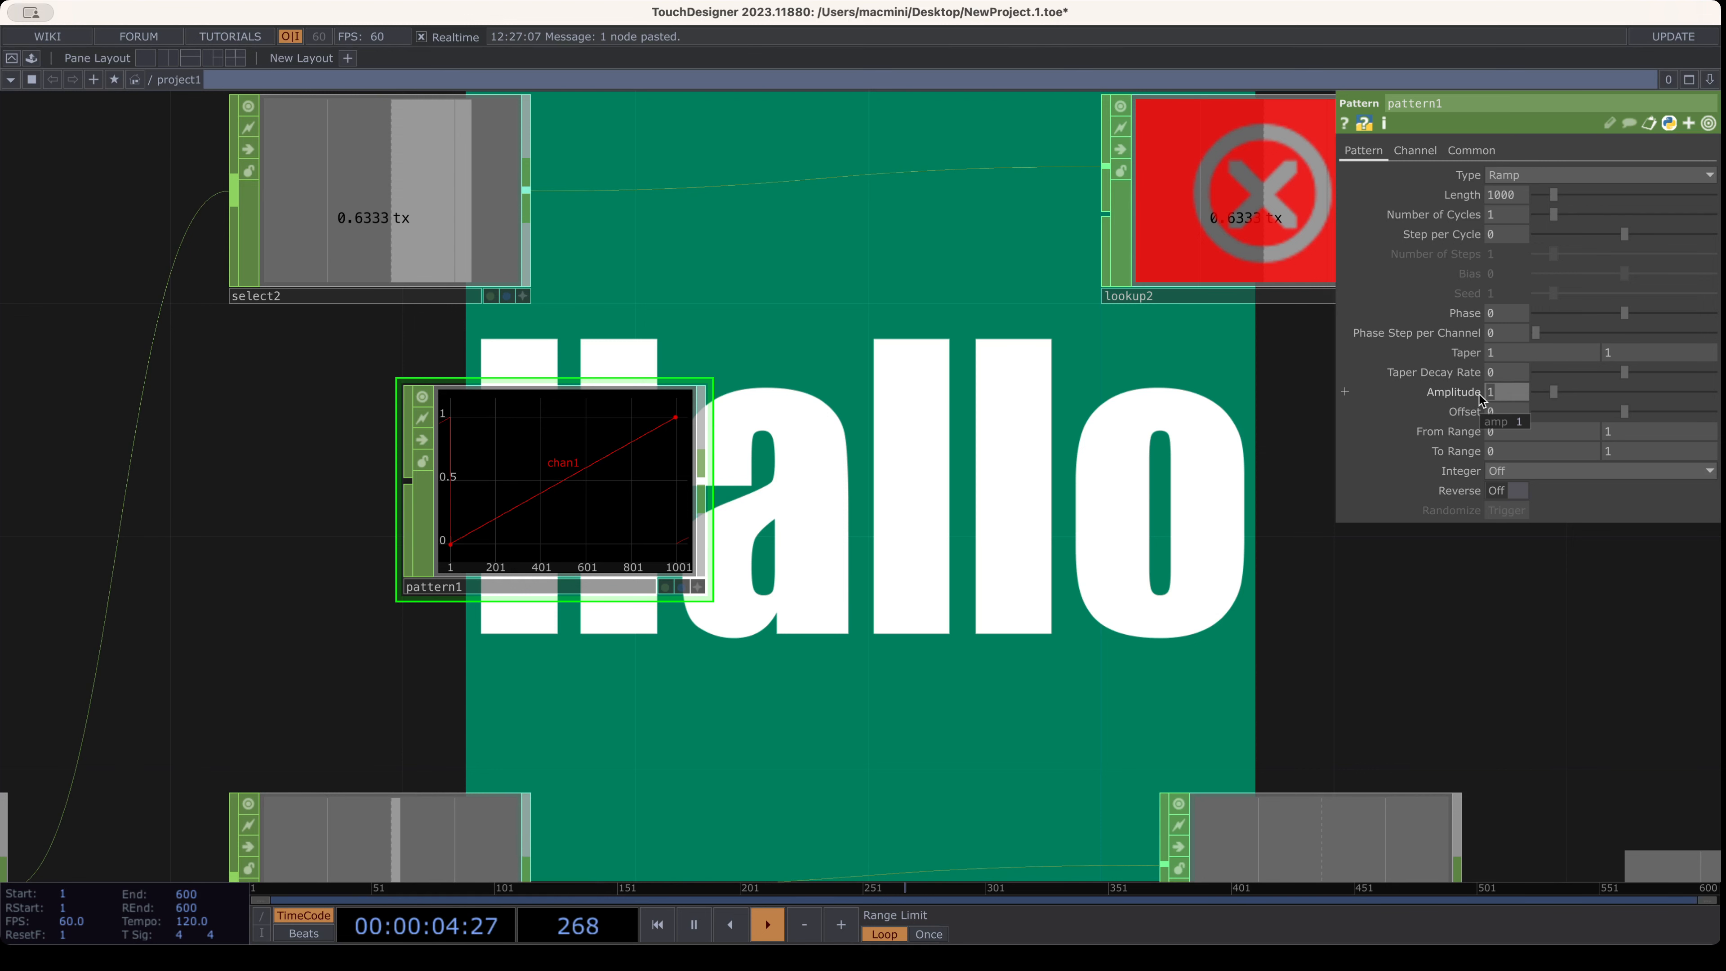
text(3)
key(Return)
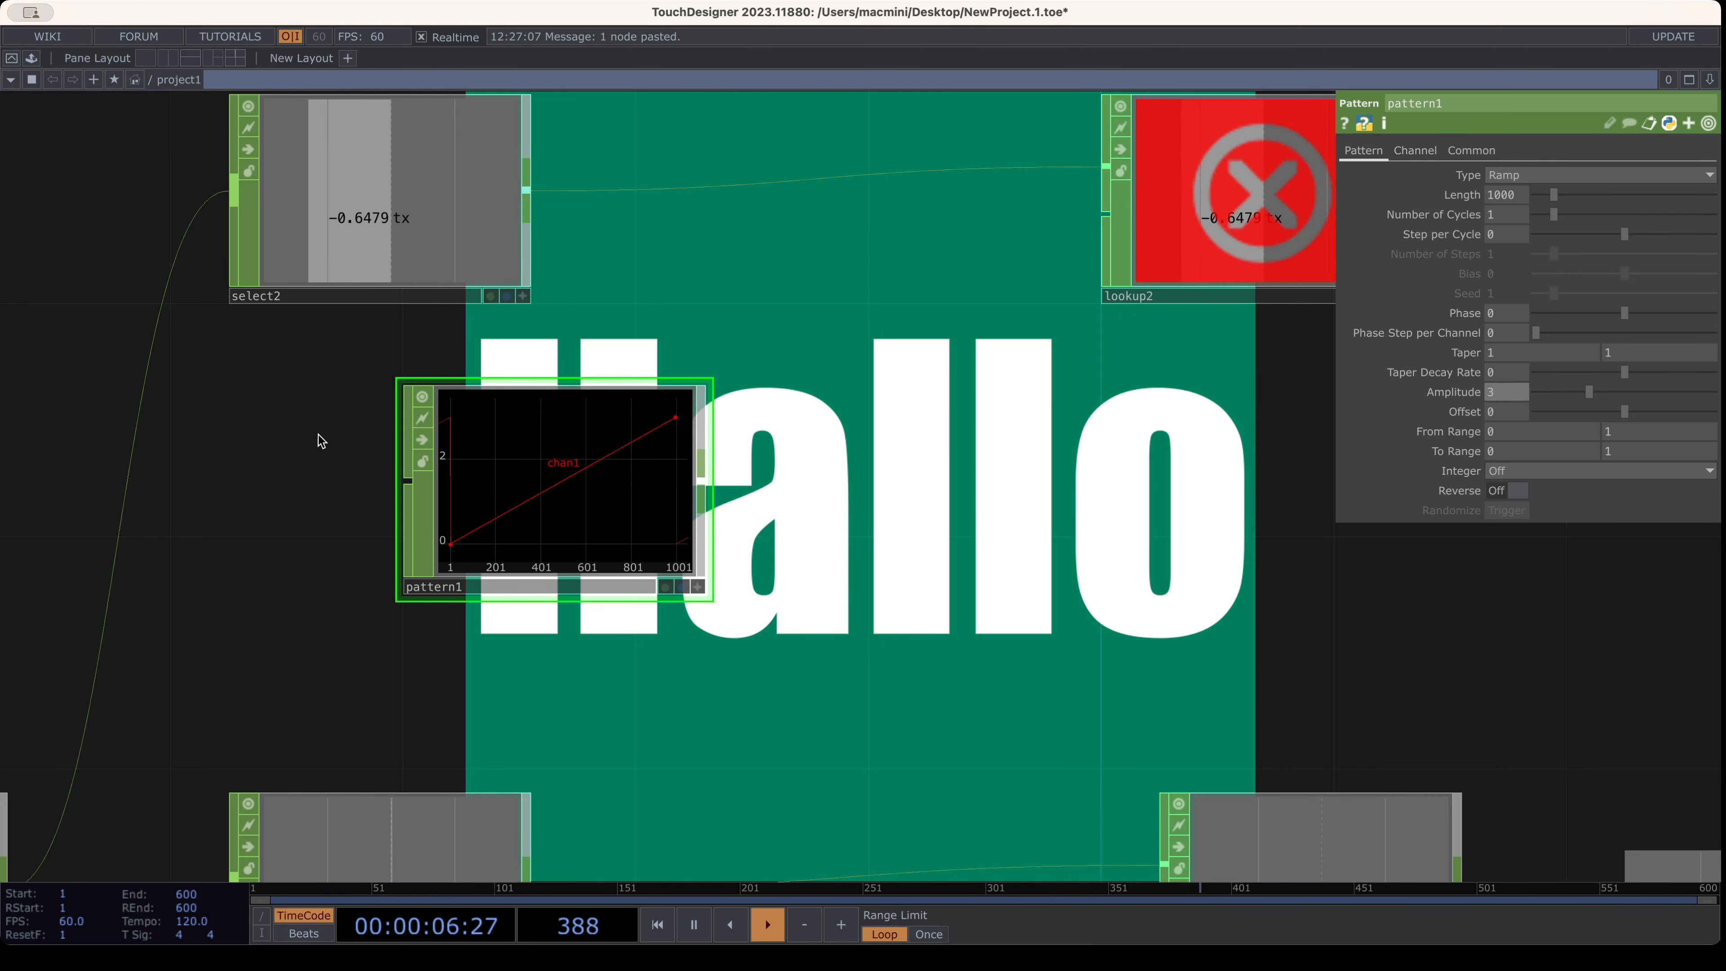
Inspect pattern1's ramp curve up close and its place in the network beside lookup2
middle_drag(414, 470, 1142, 340)
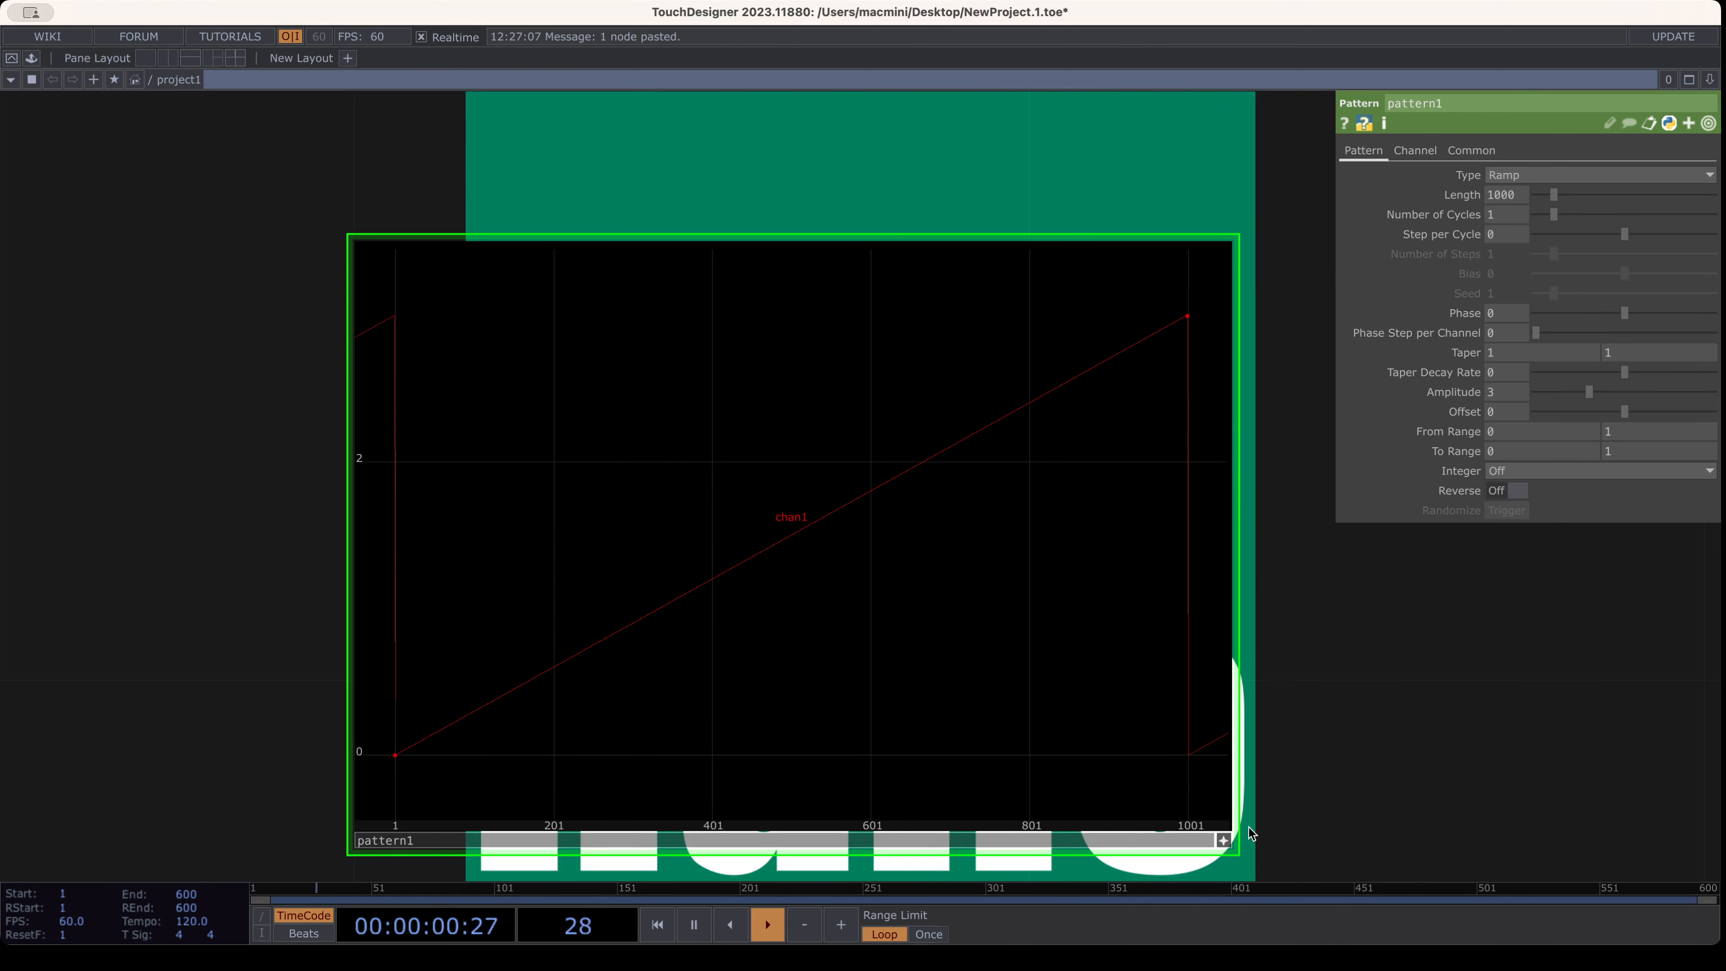
click(1223, 841)
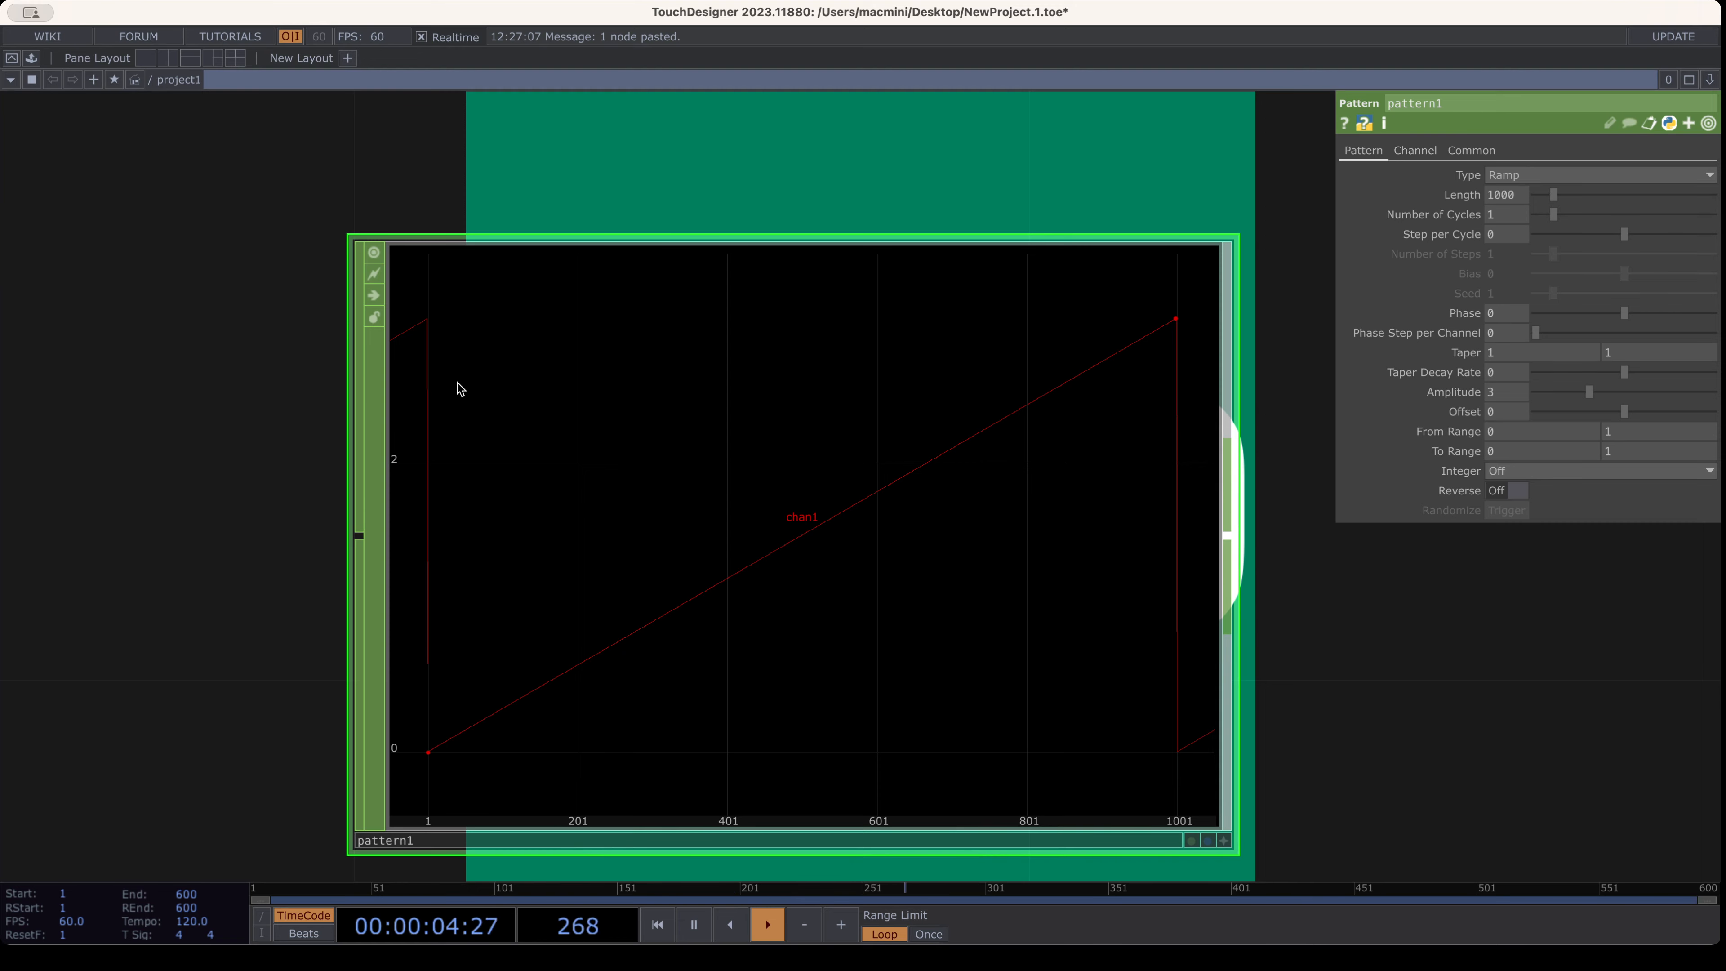
scroll(1165, 322, down, 10)
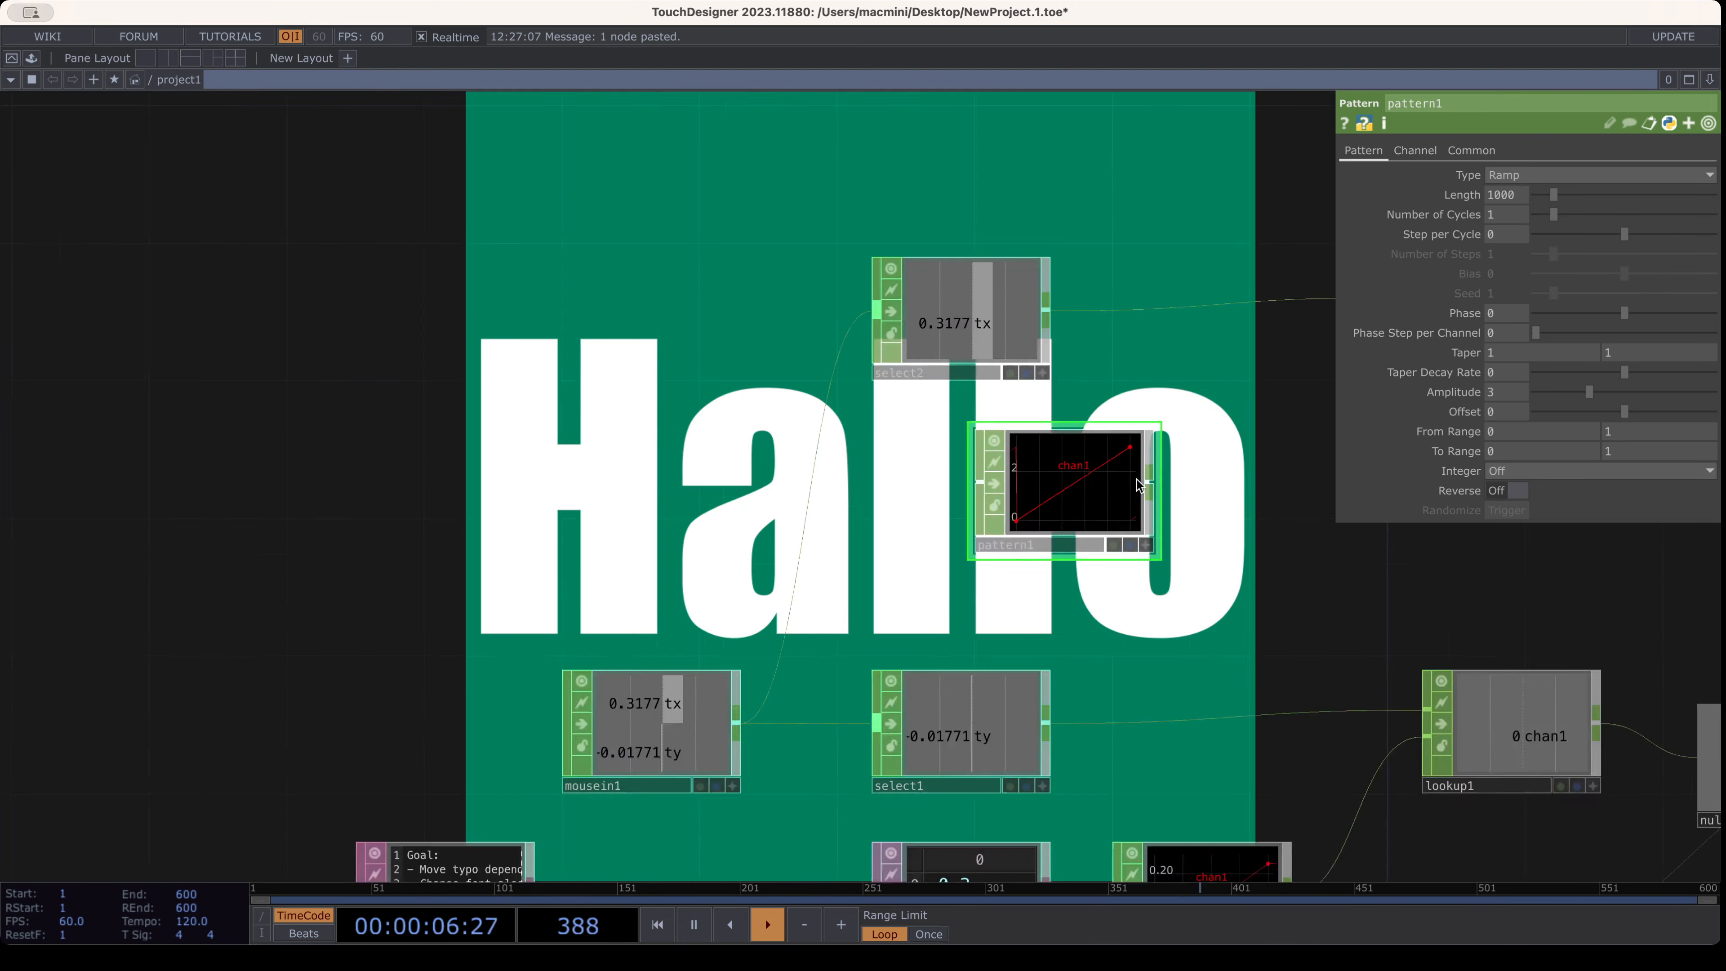
scroll(1029, 514, up, 2)
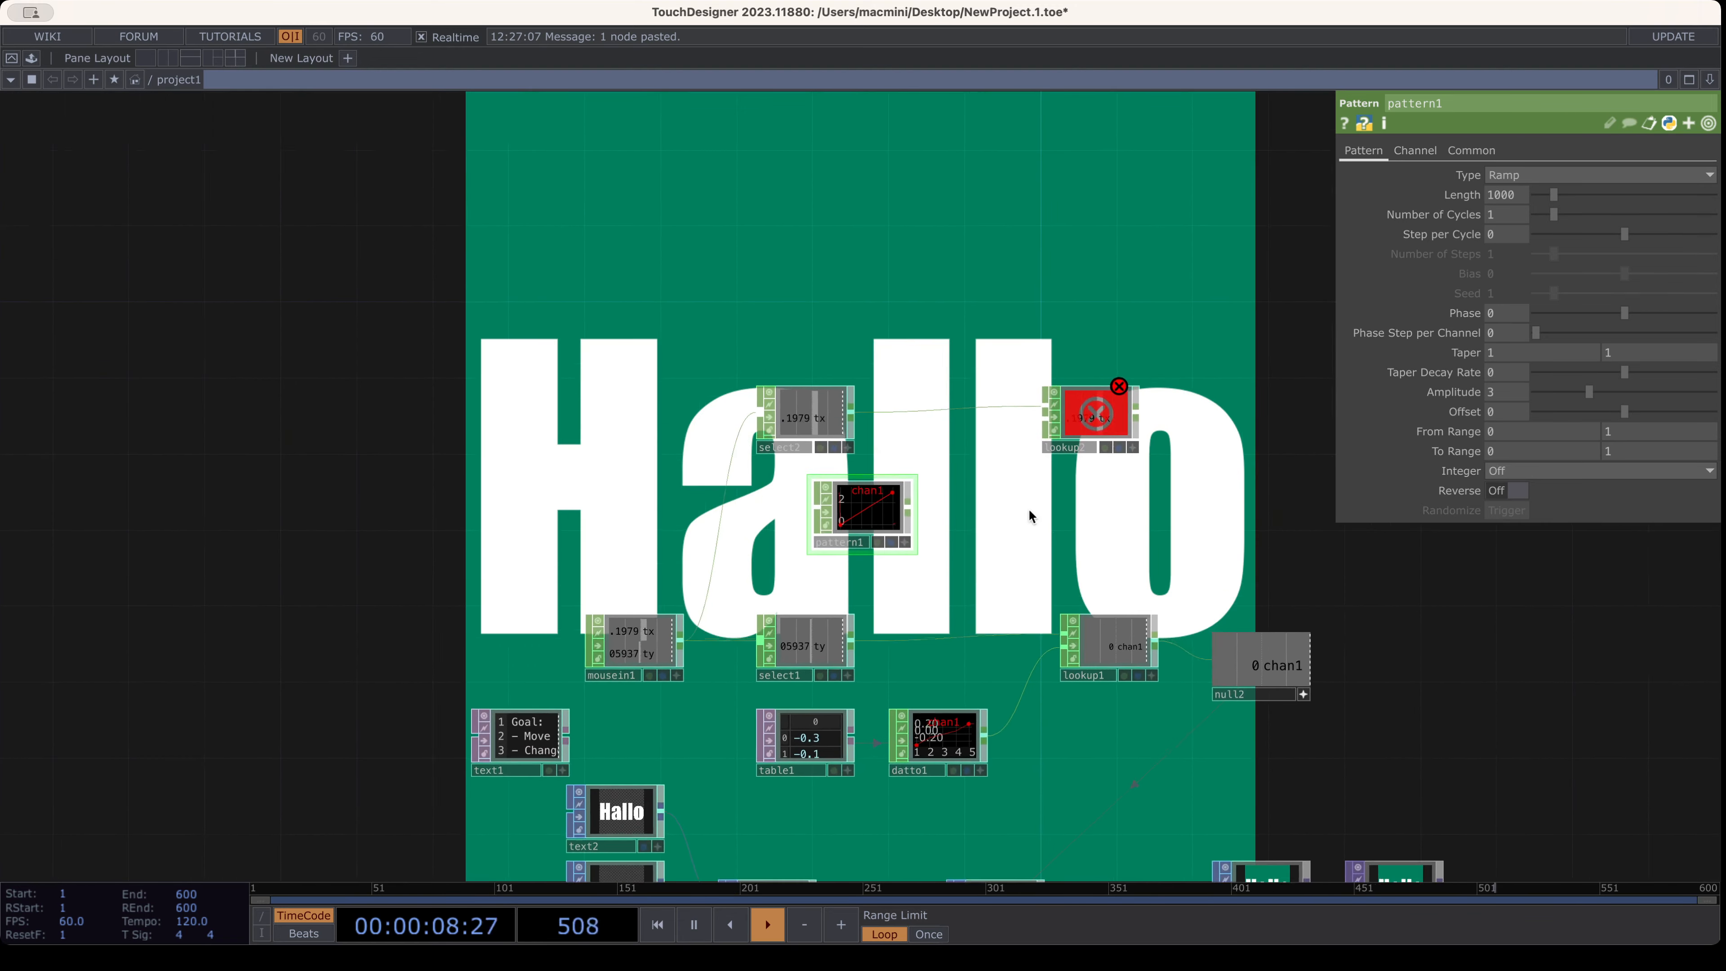
Connect pattern1 to lookup2's second input and align it directly below select2
drag(910, 511, 1041, 430)
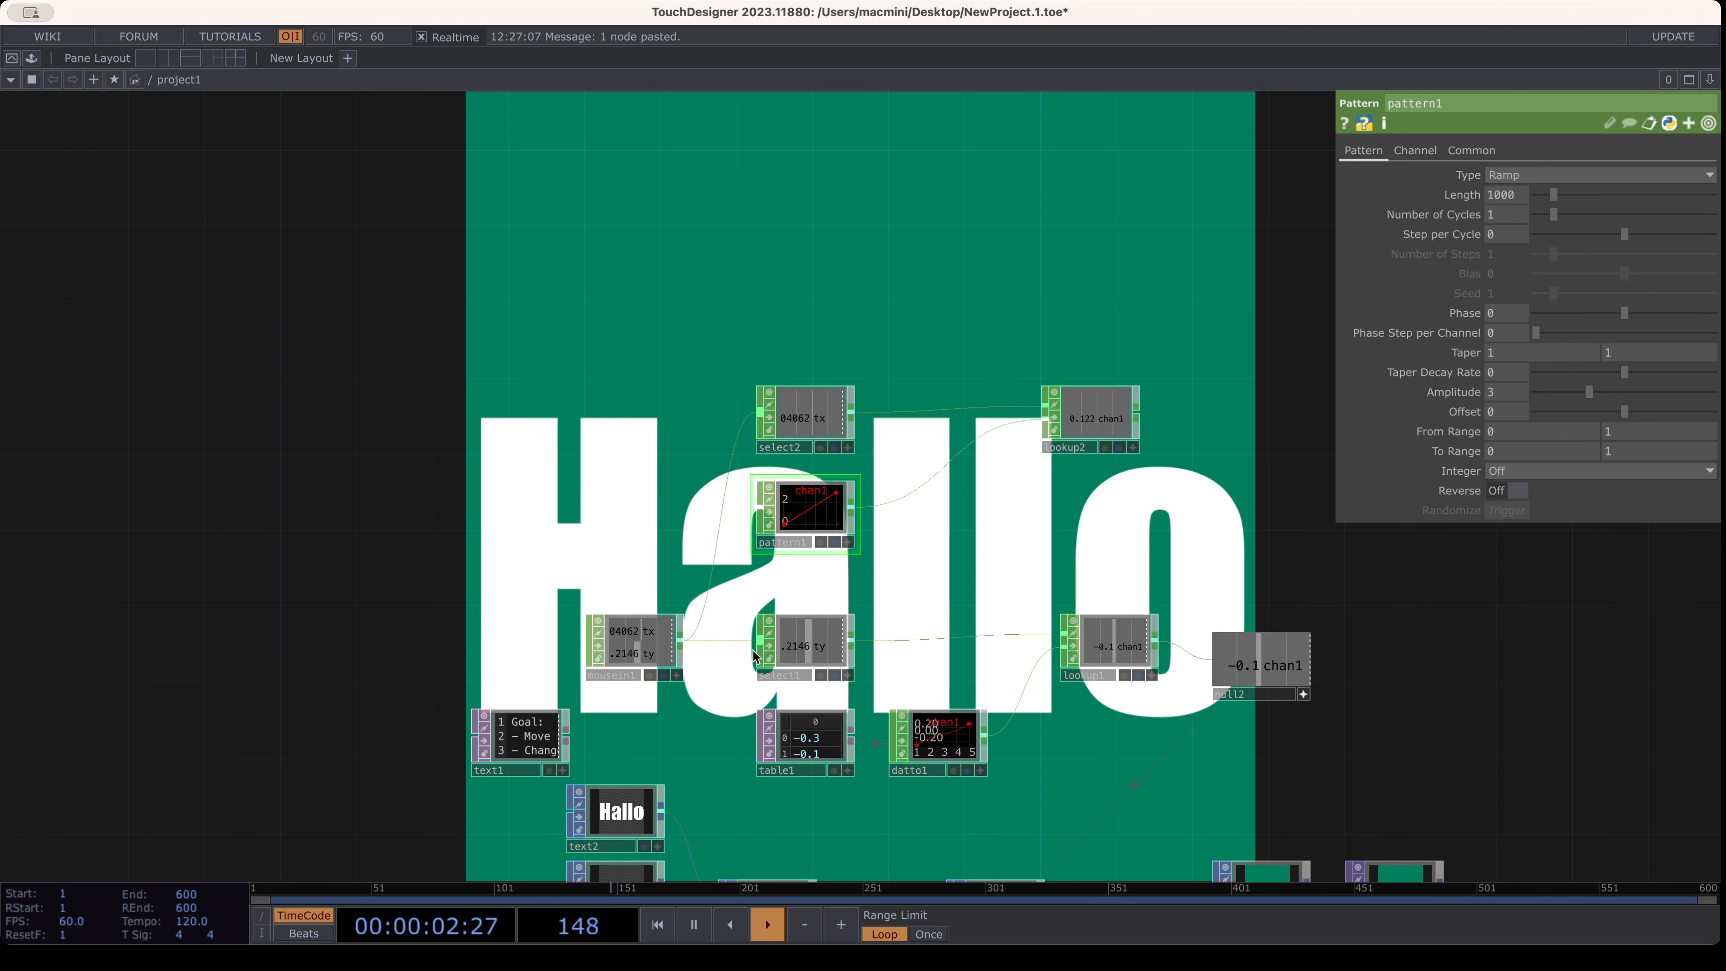
scroll(1047, 456, up, 5)
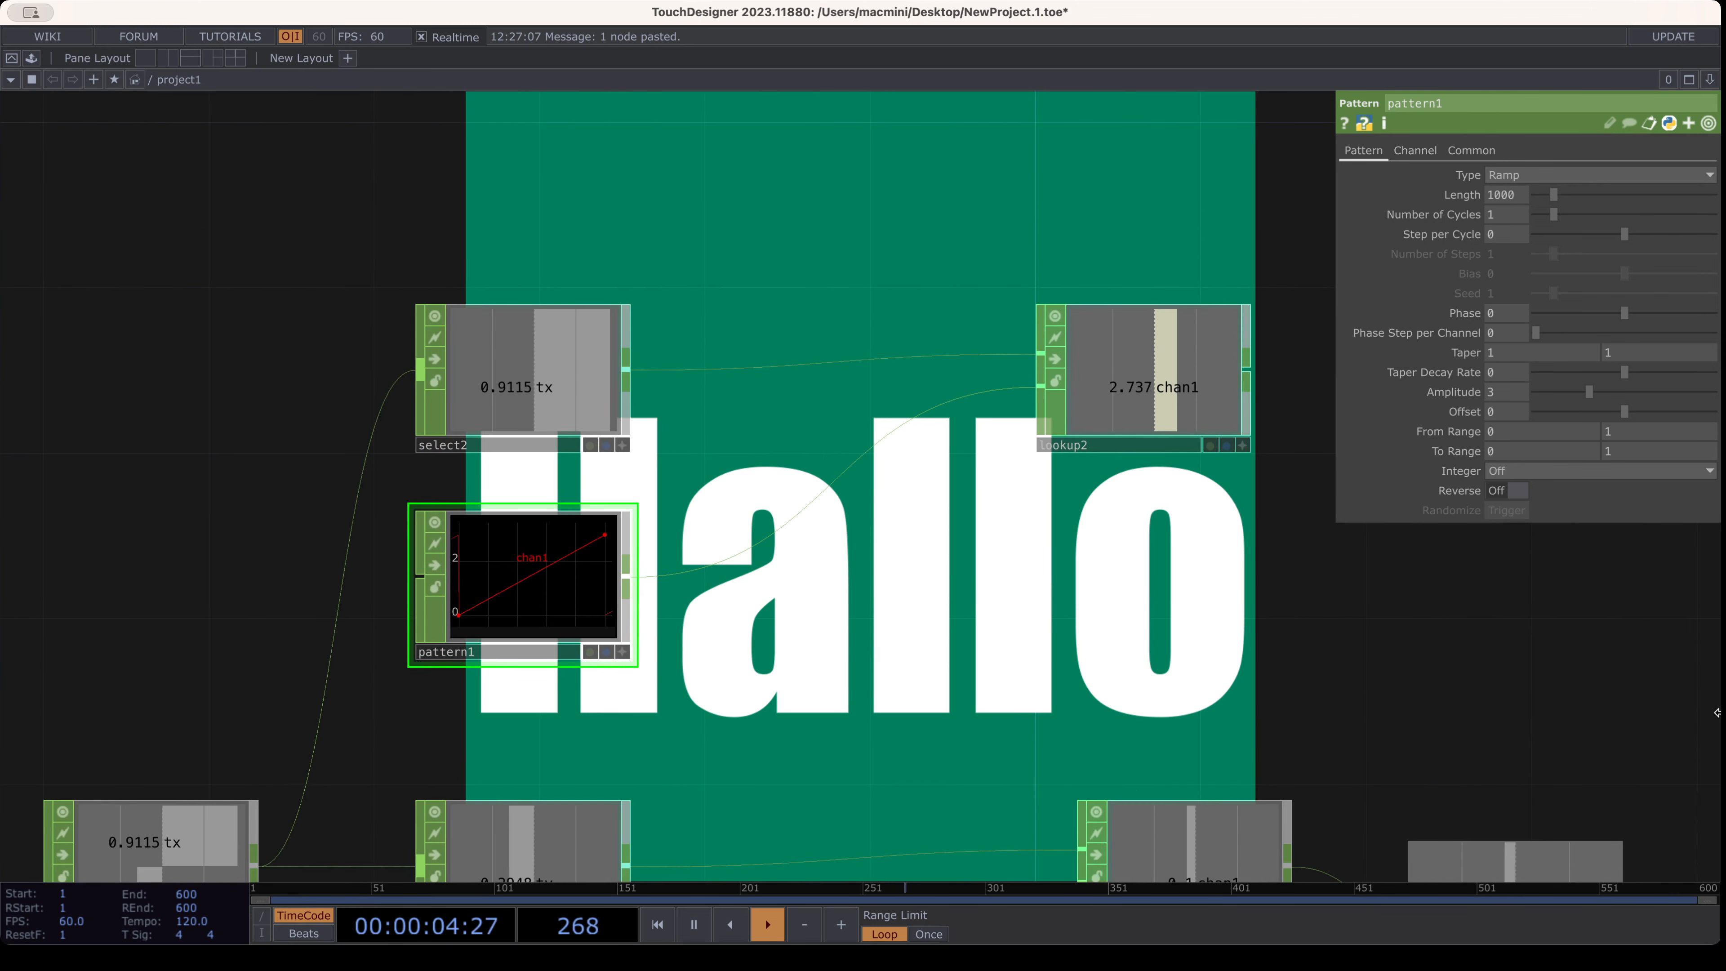
scroll(1162, 643, down, 1)
scroll(1162, 642, down, 5)
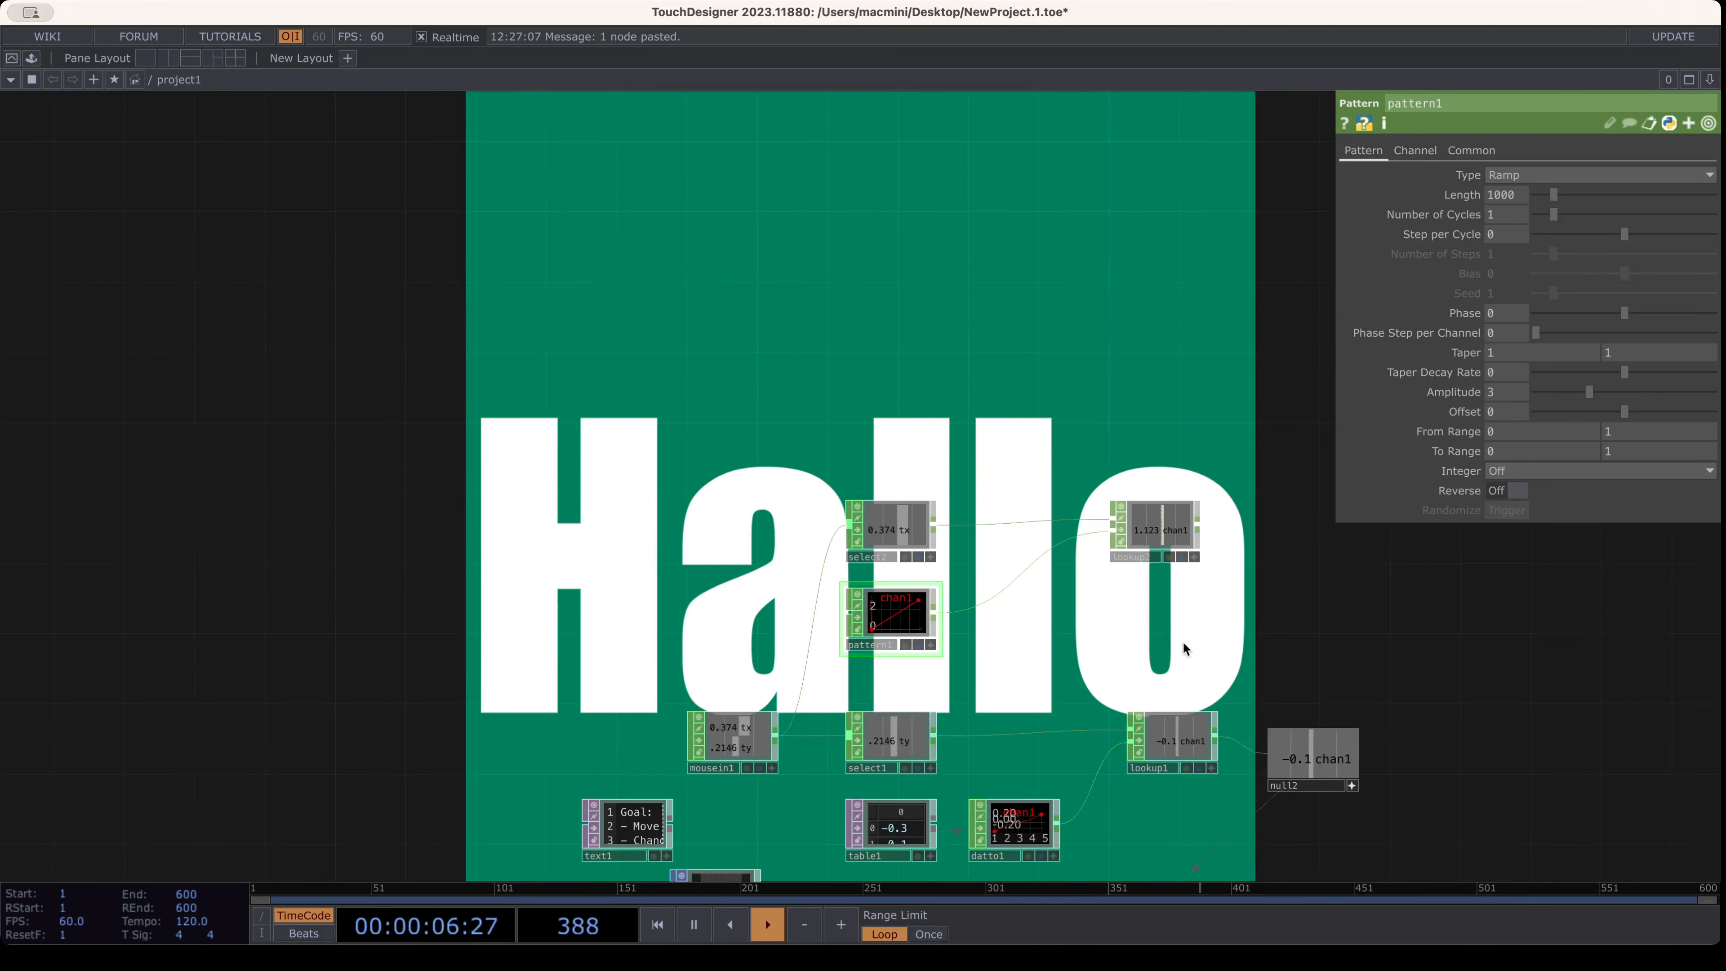
Add a Null CHOP after lookup2, fed by its output
click(734, 525)
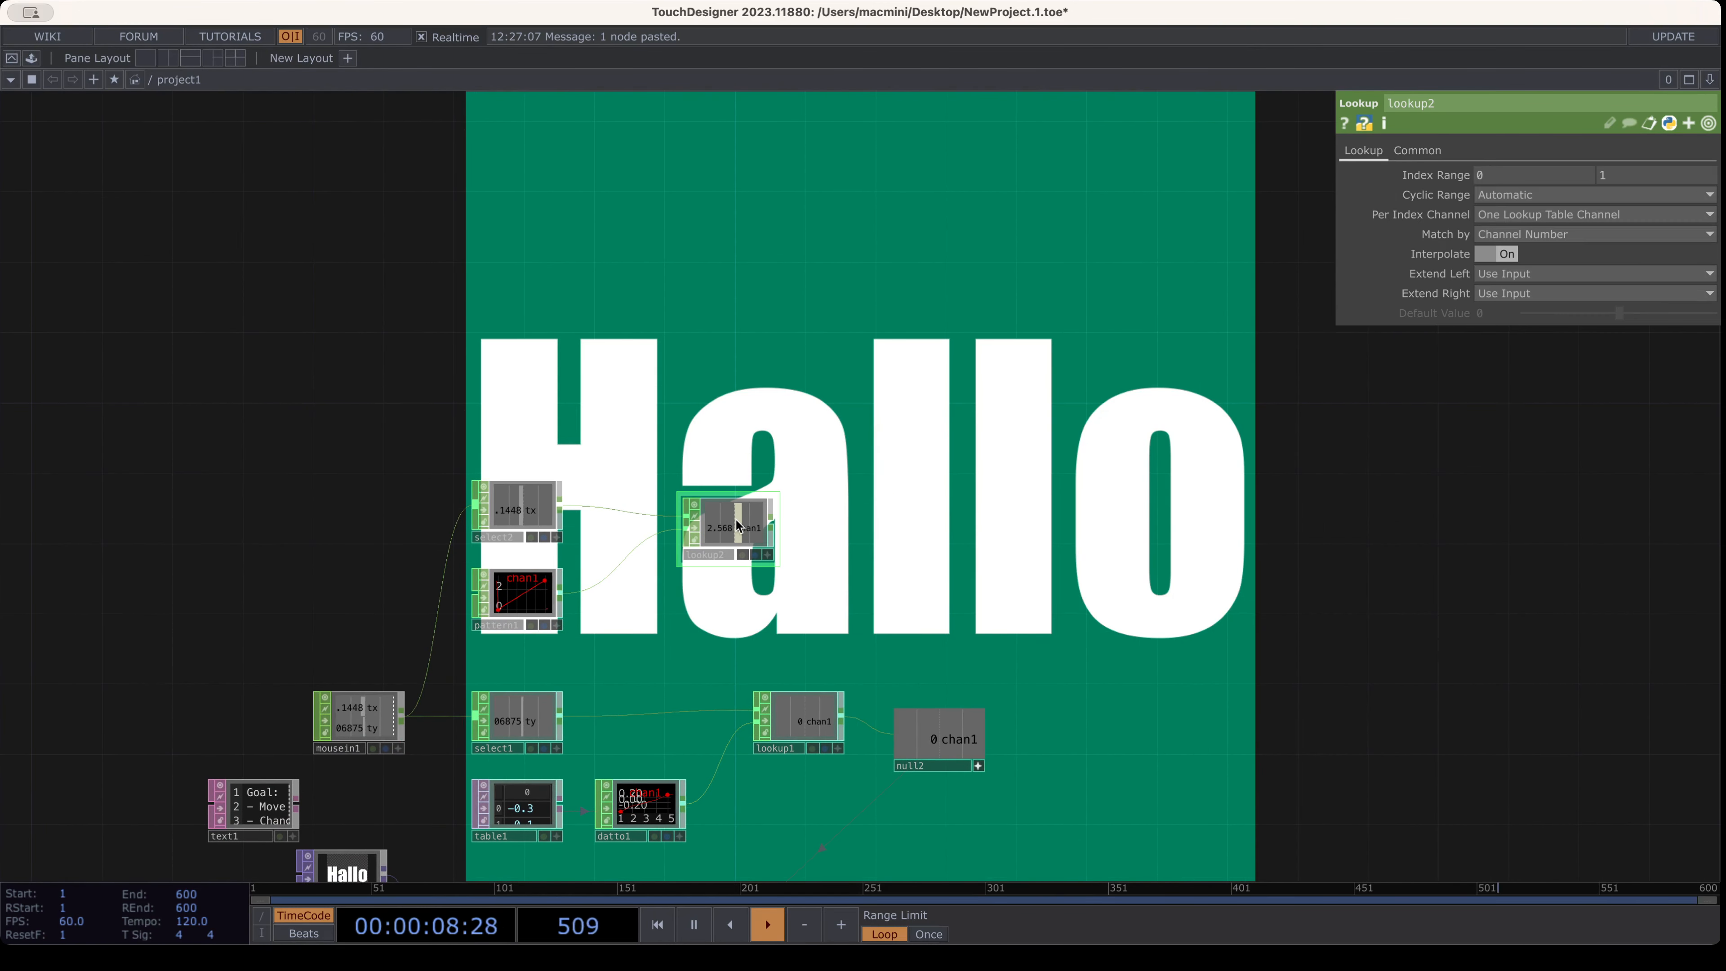
click(877, 527)
drag(904, 564, 999, 447)
drag(902, 695, 963, 543)
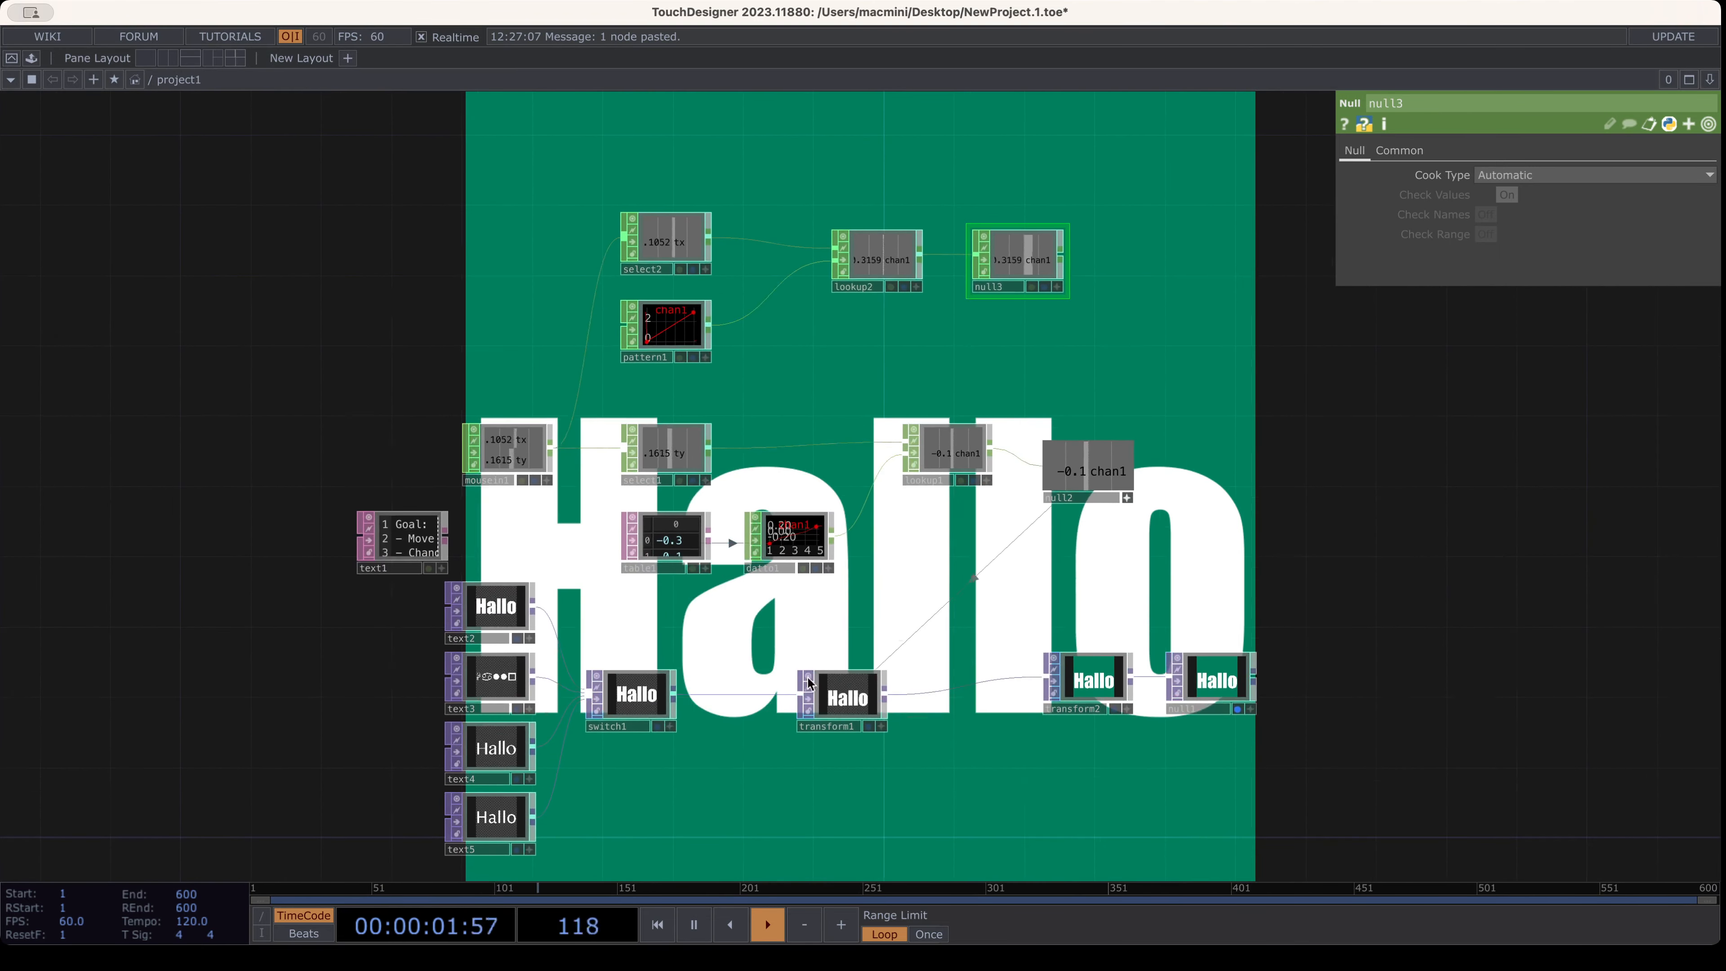
Drive switch1's Index parameter with the chan1 channel of null3
click(644, 701)
click(1047, 287)
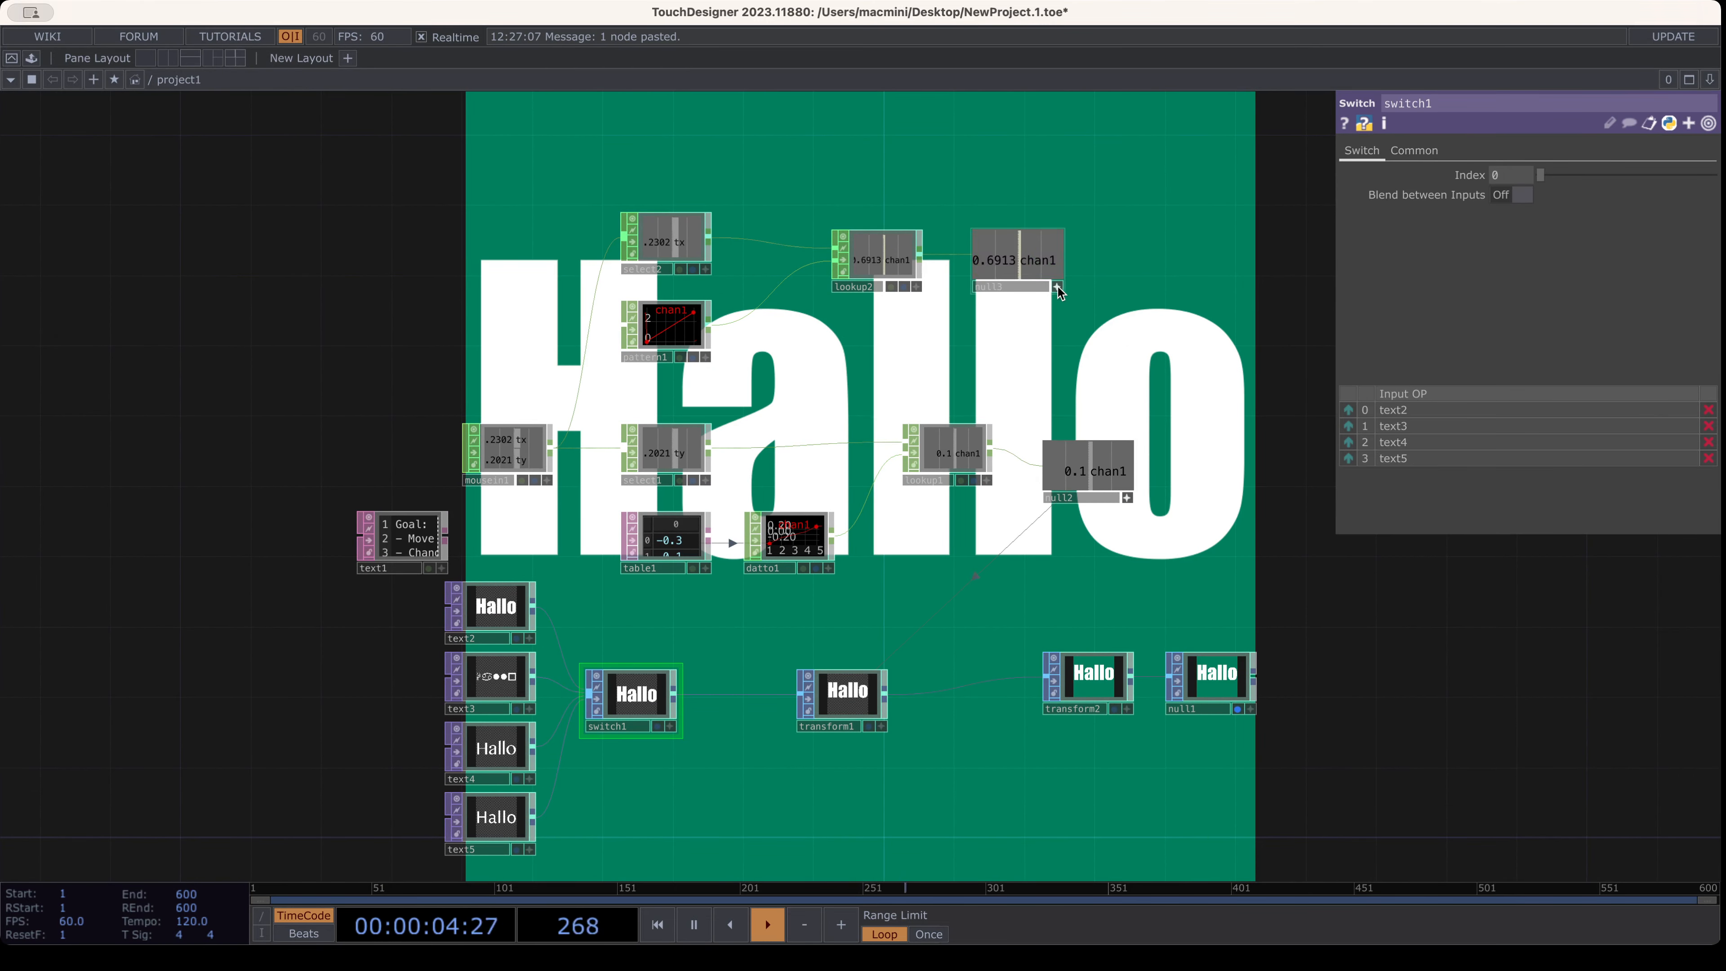
drag(994, 260, 1285, 279)
drag(1471, 102, 1499, 176)
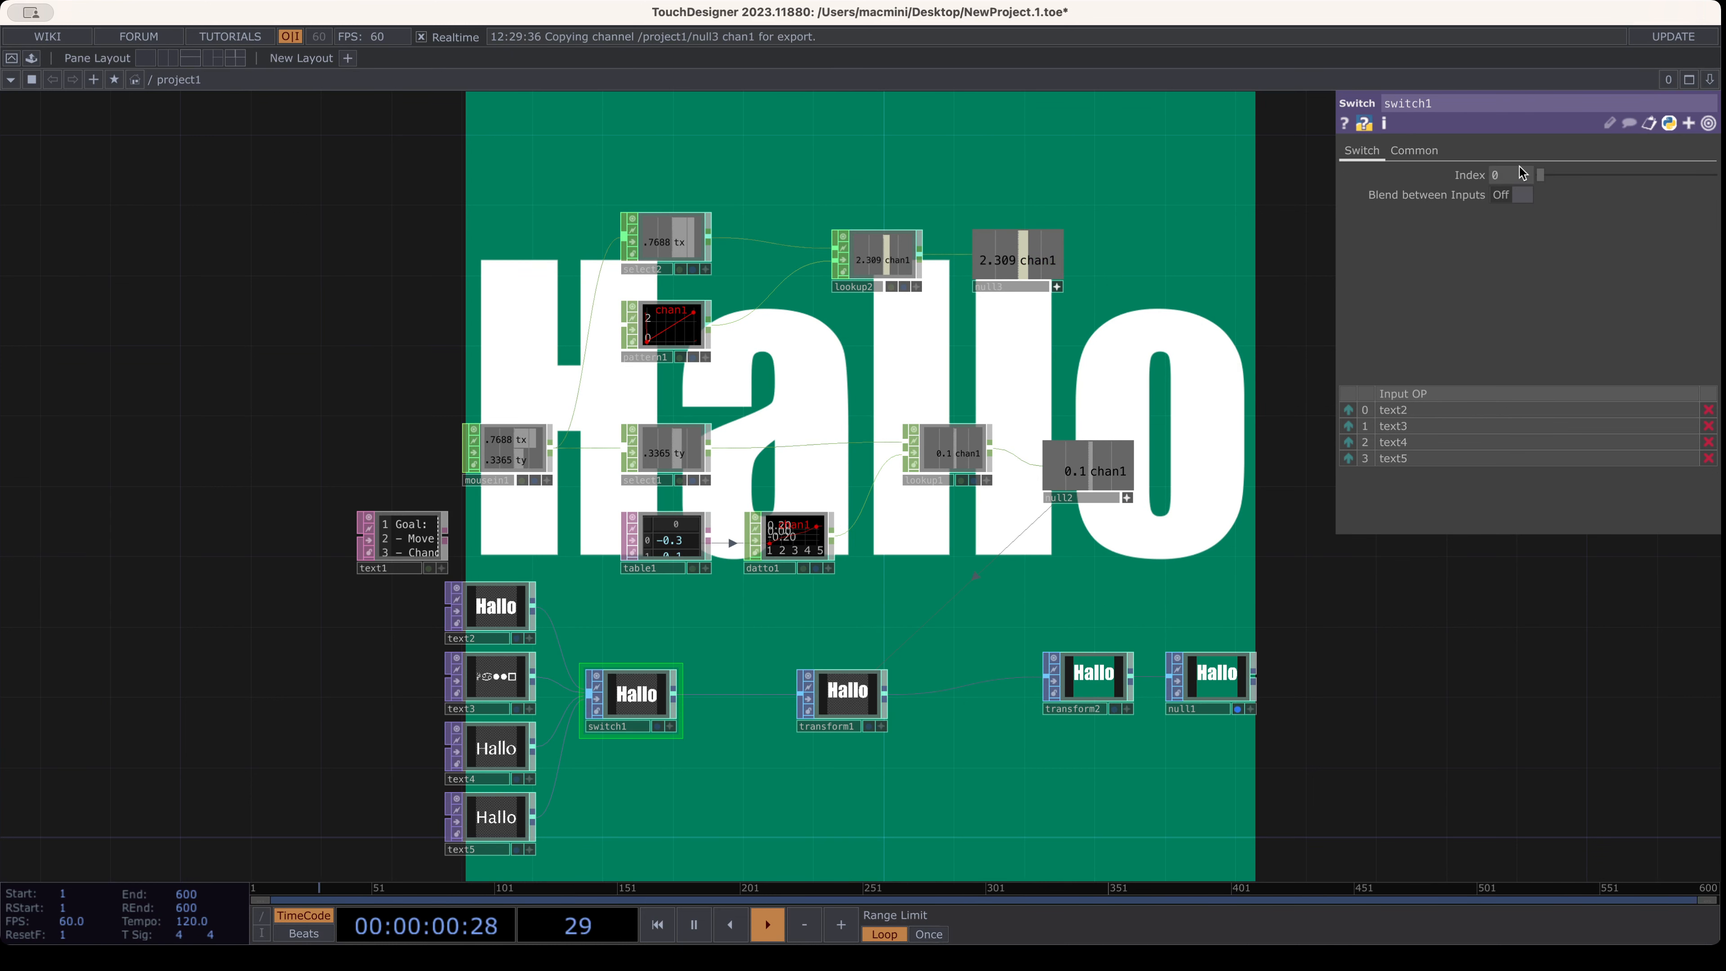
click(1520, 171)
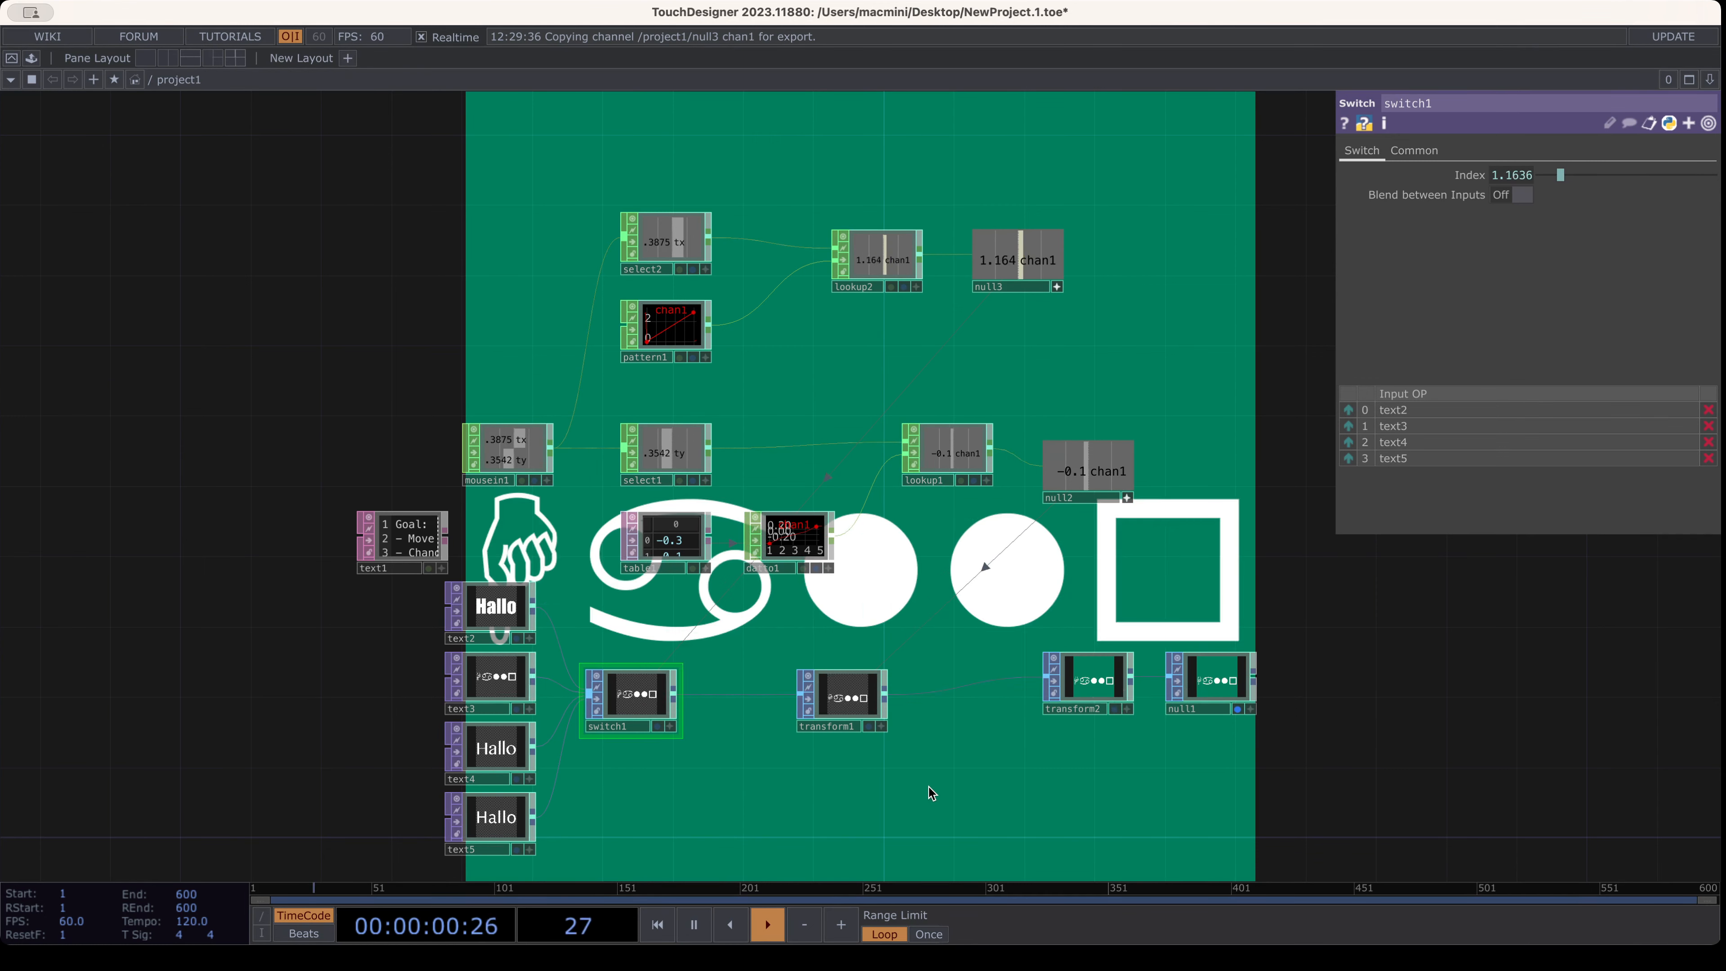
Set the start of lookup2's Index Range to -1
scroll(635, 720, up, 3)
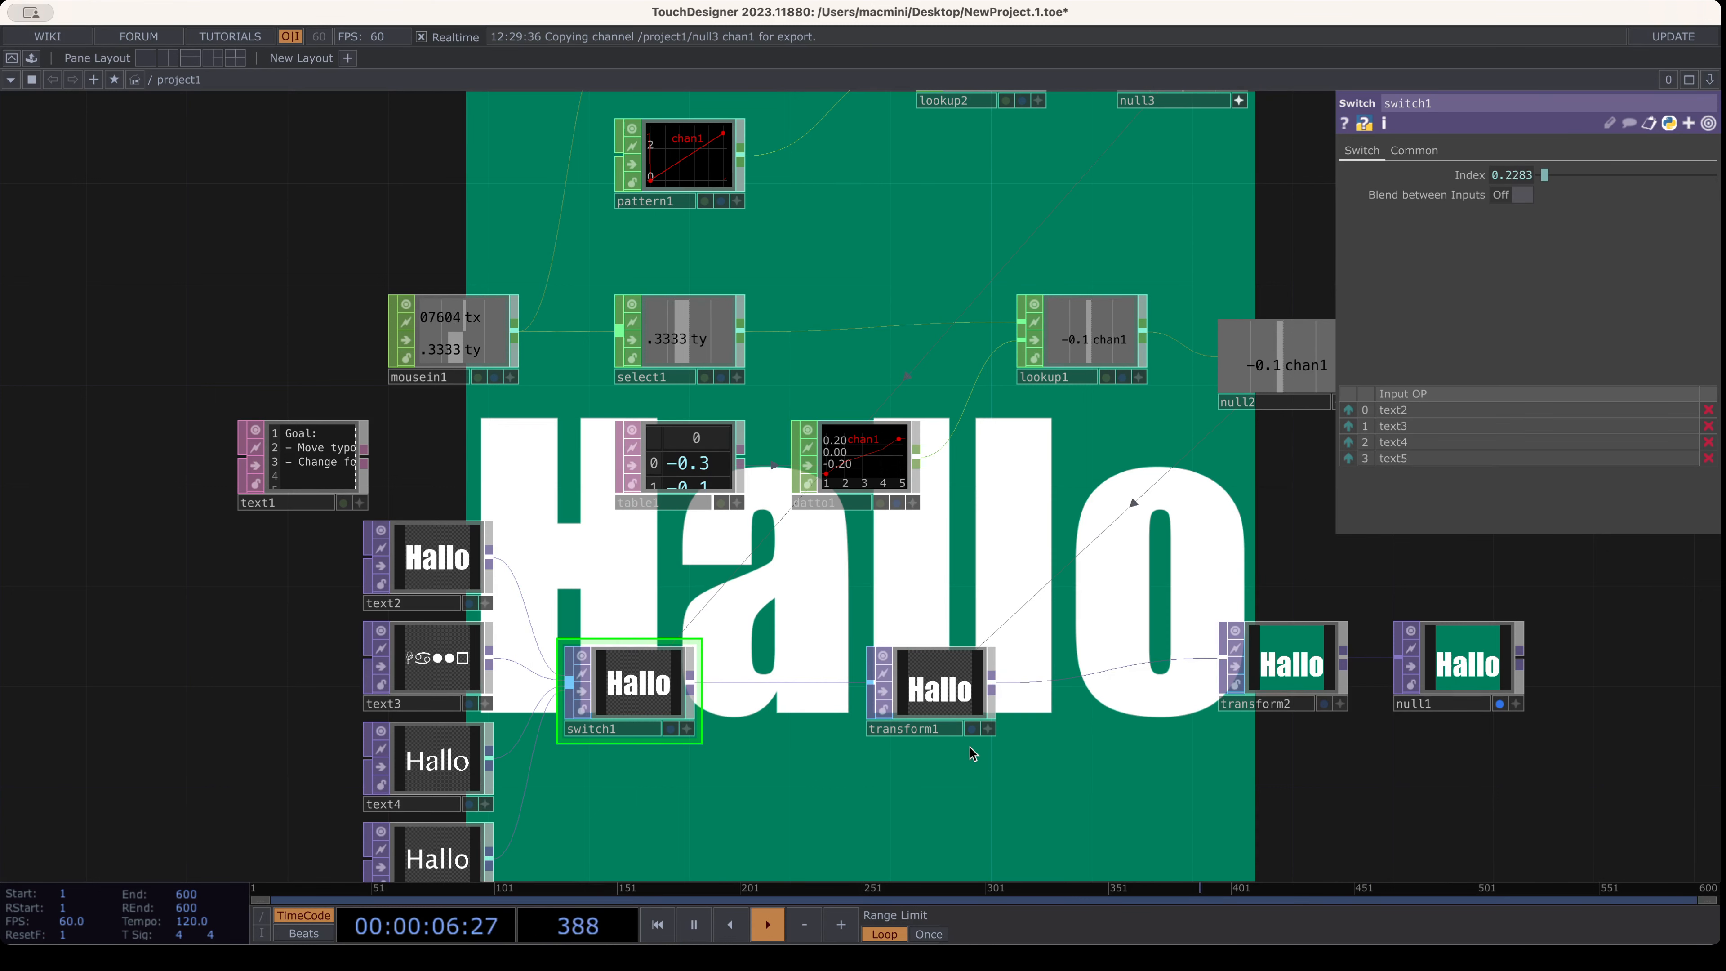
scroll(616, 518, up, 5)
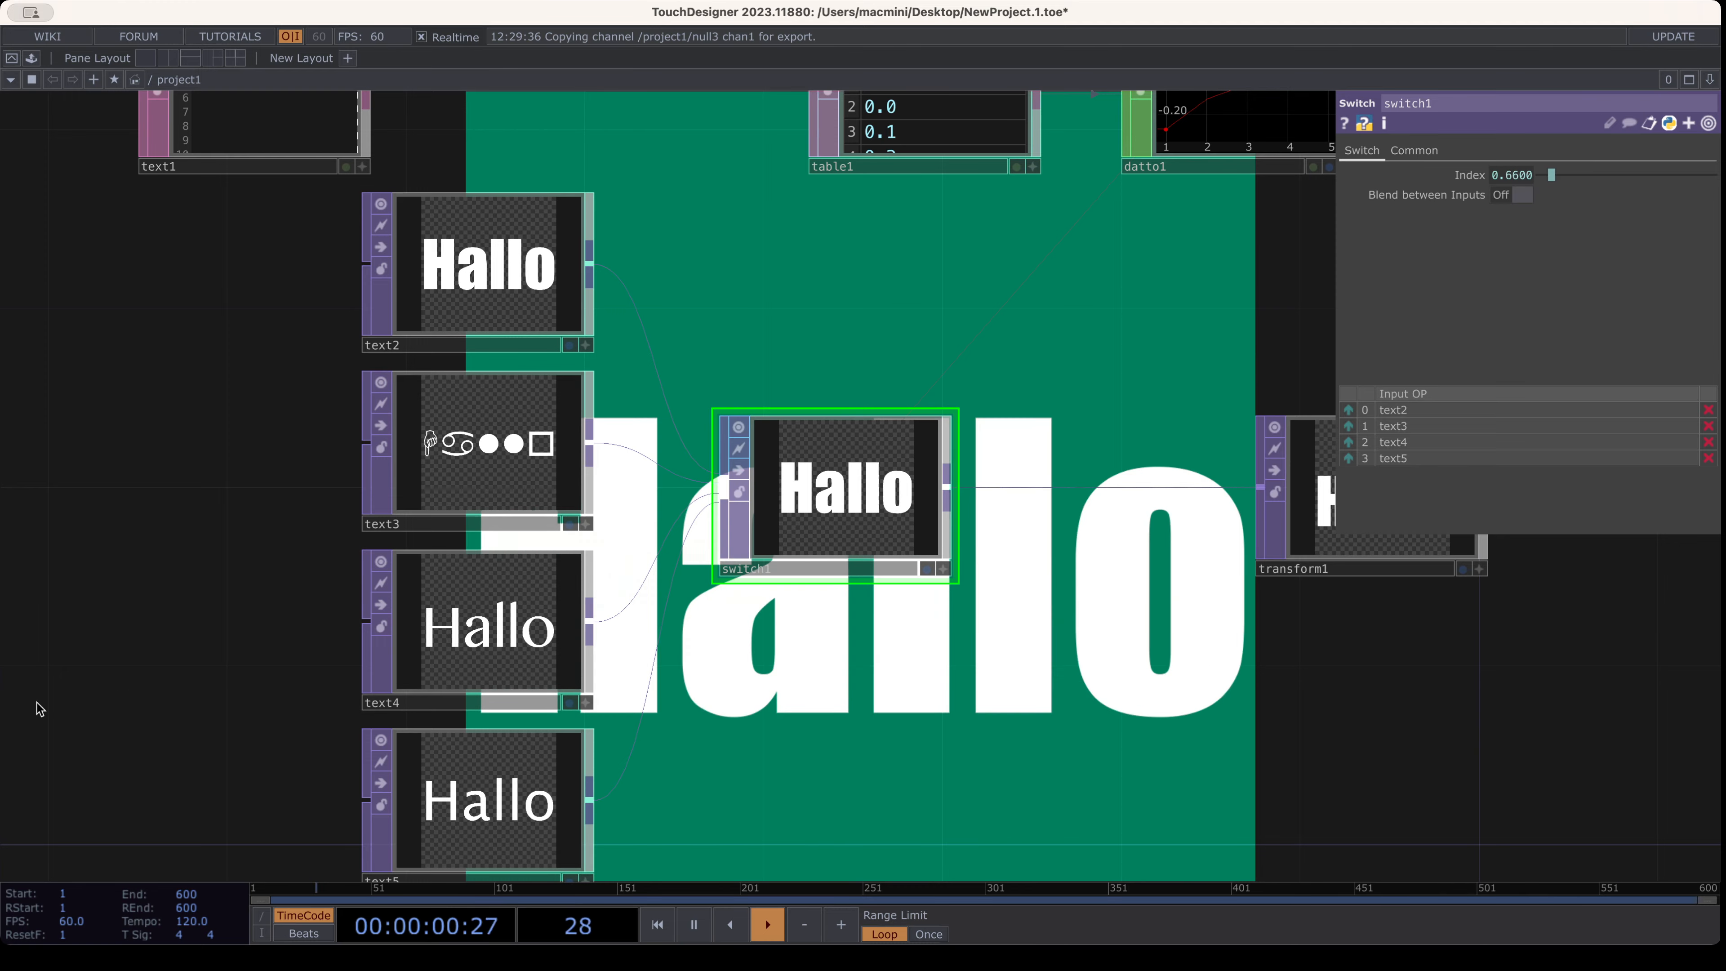
drag(1098, 180, 1036, 581)
scroll(1035, 577, down, 2)
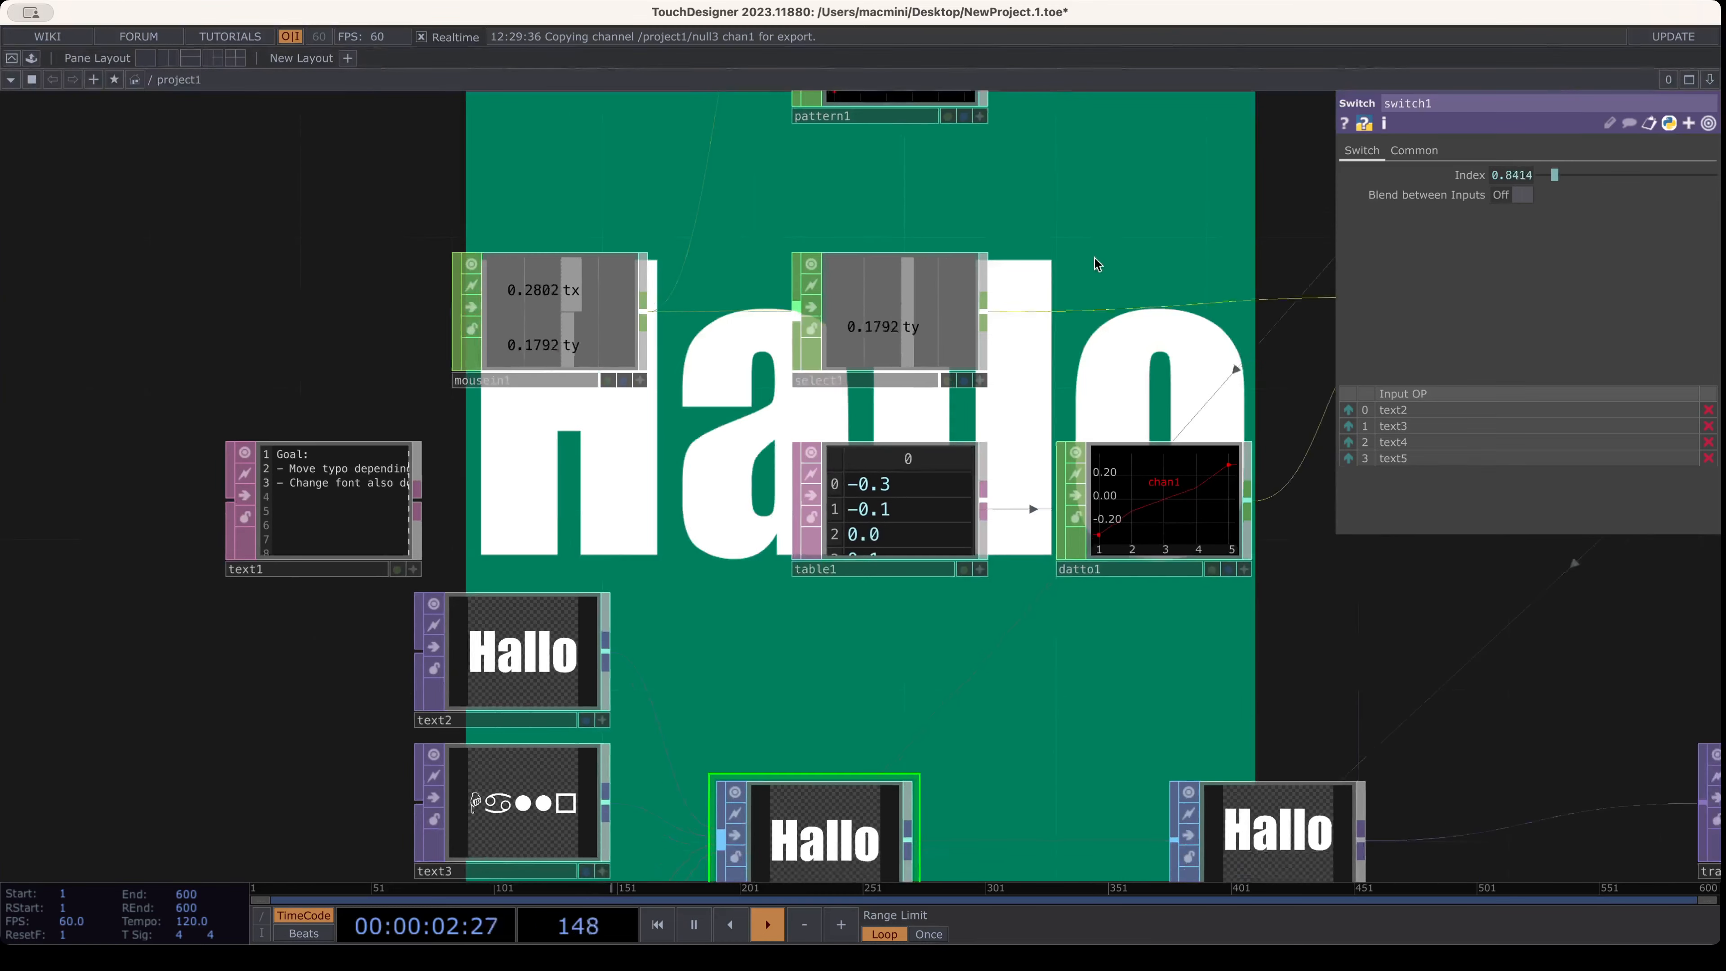
drag(1097, 263, 760, 394)
drag(805, 390, 712, 570)
click(815, 361)
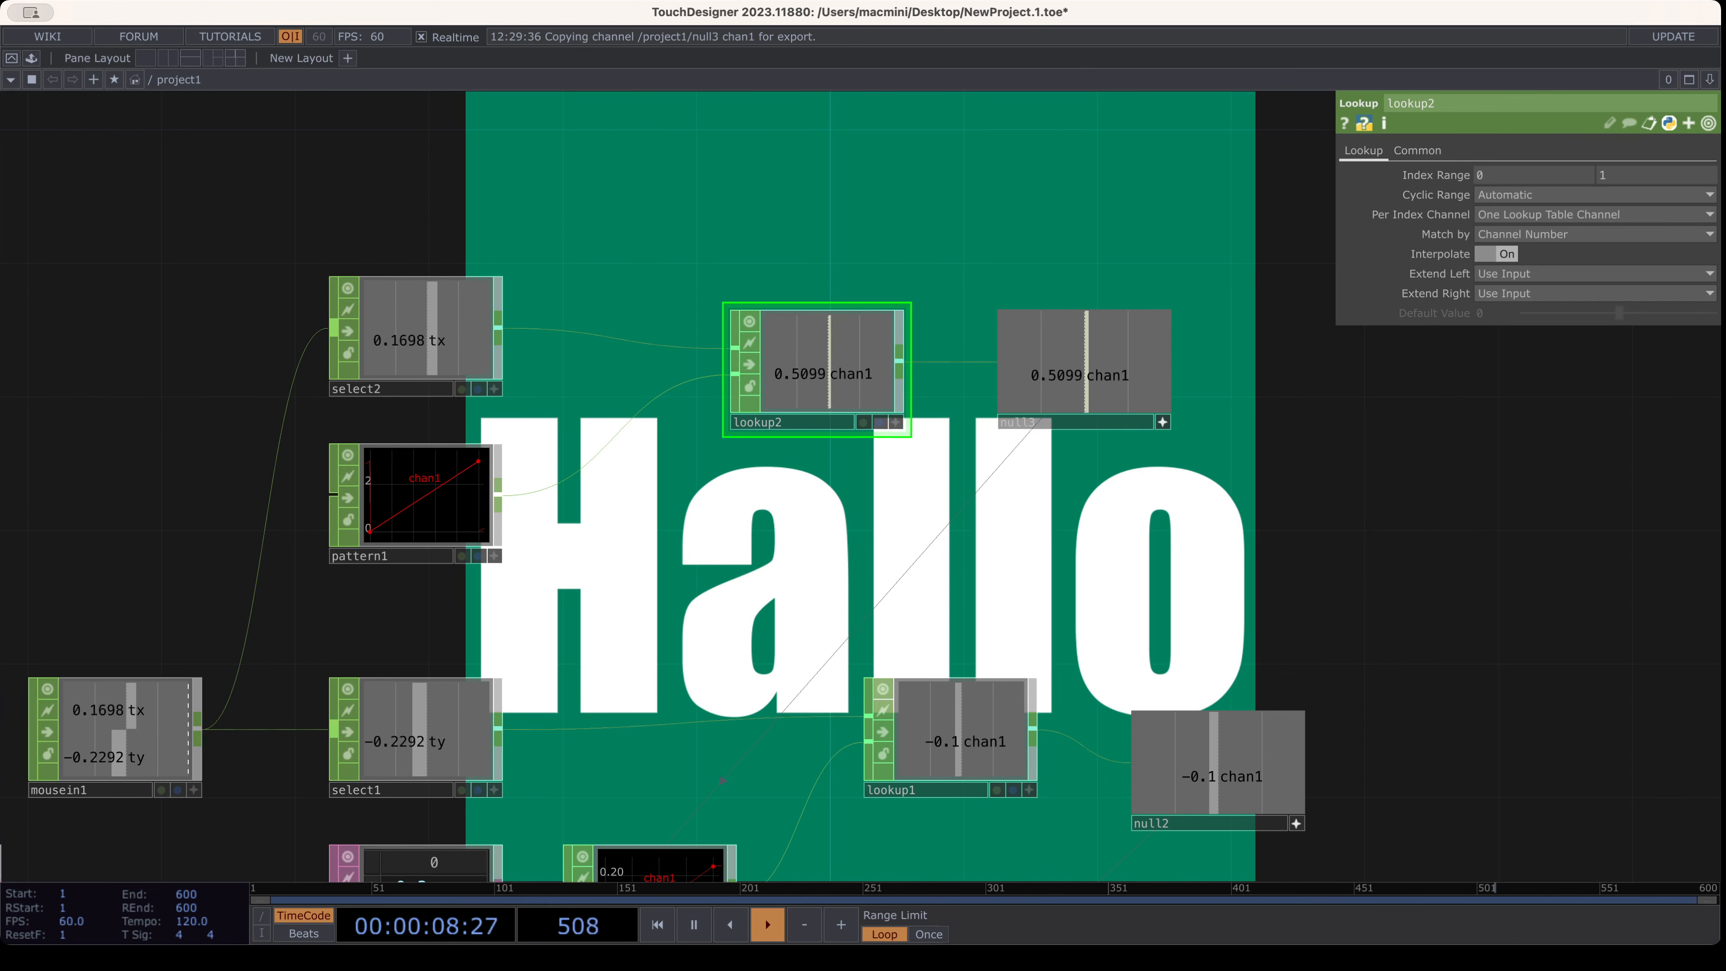
drag(975, 652, 984, 650)
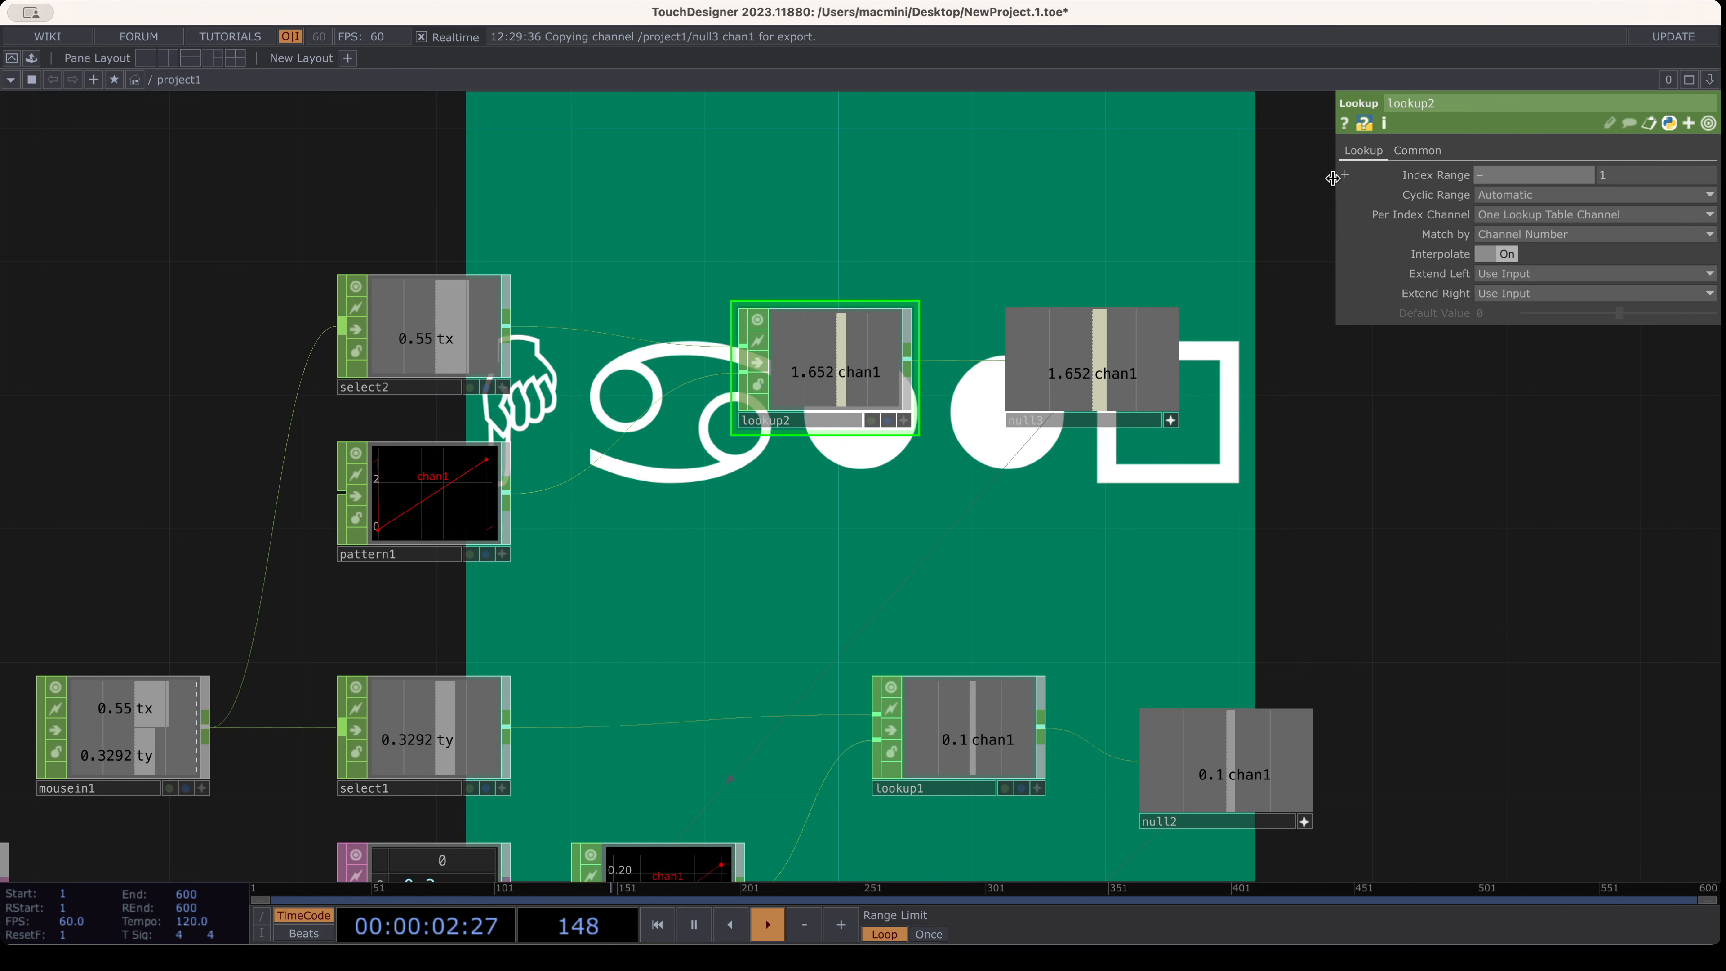
text(1)
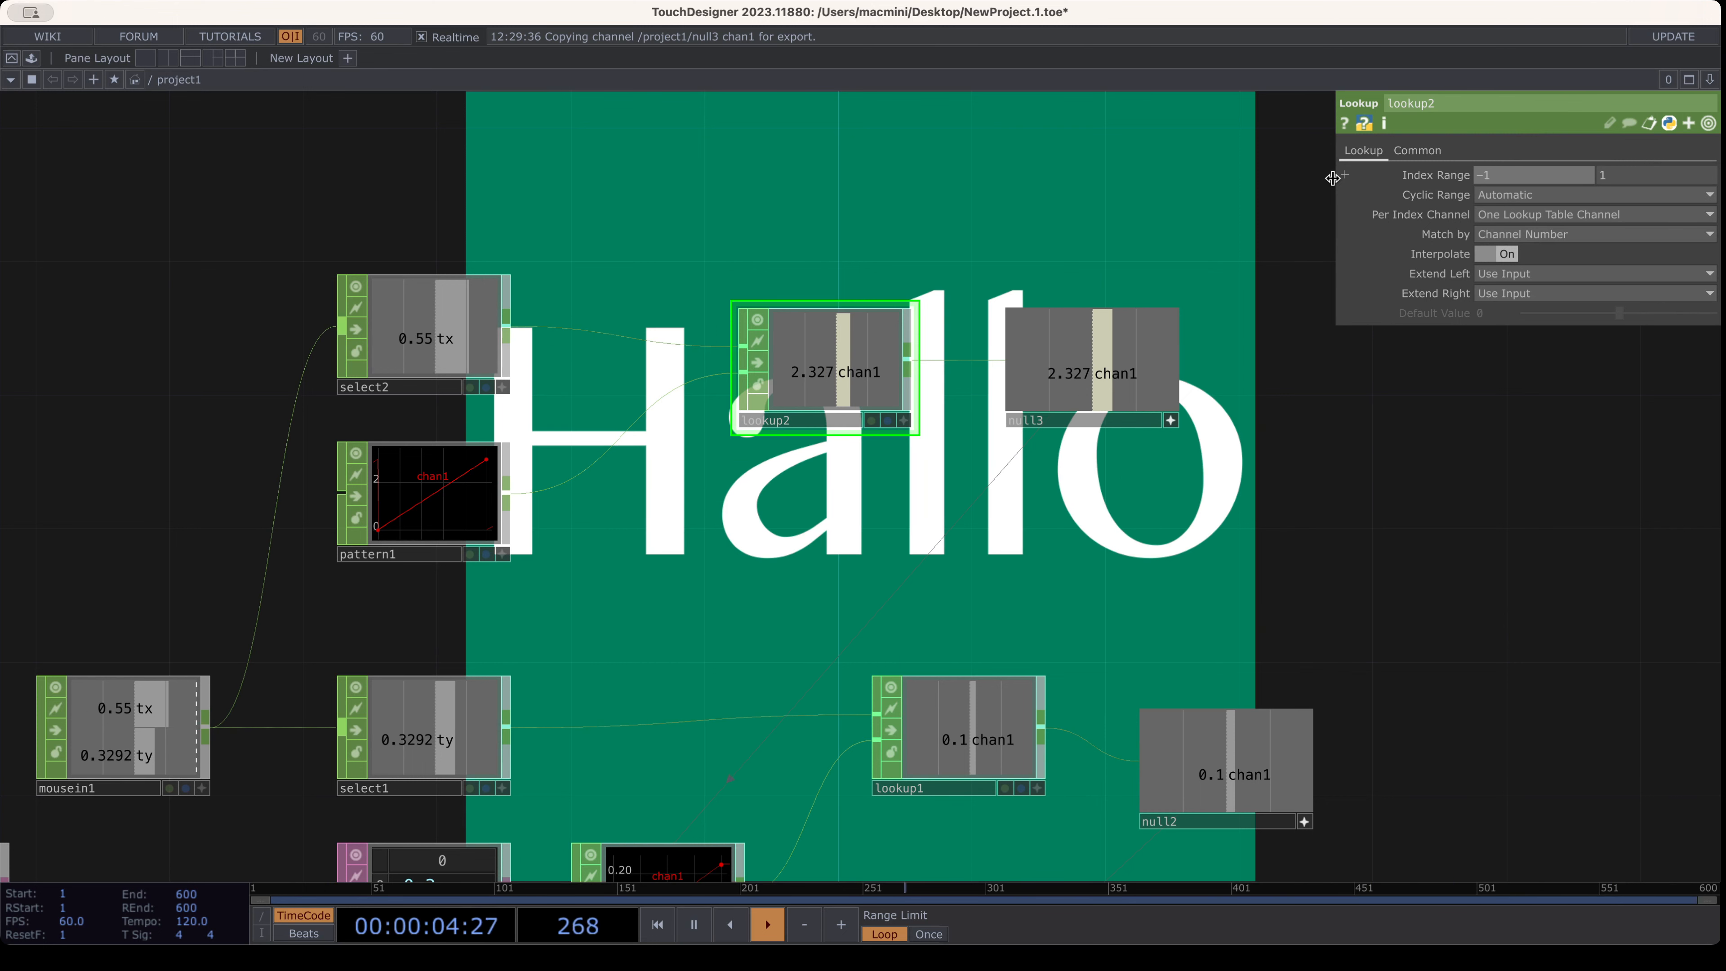
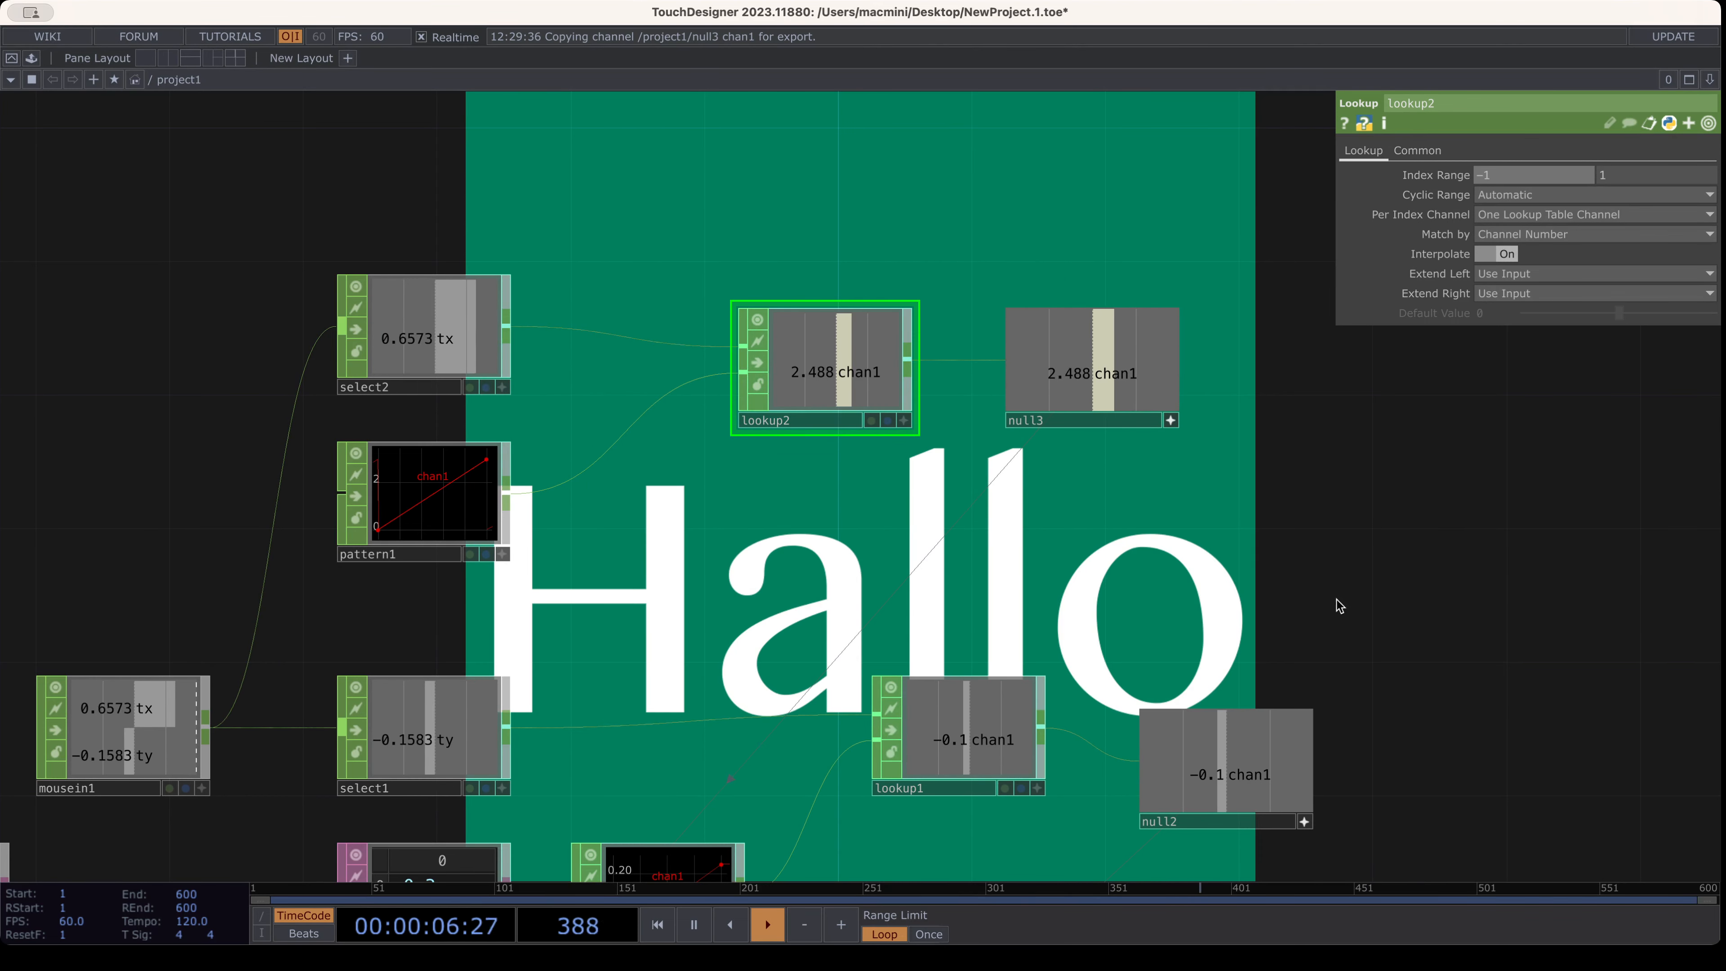
Move null1 and transform2 farther right, in line with transform1
drag(1257, 560, 916, 288)
drag(912, 635, 1028, 287)
scroll(1028, 506, down, 1)
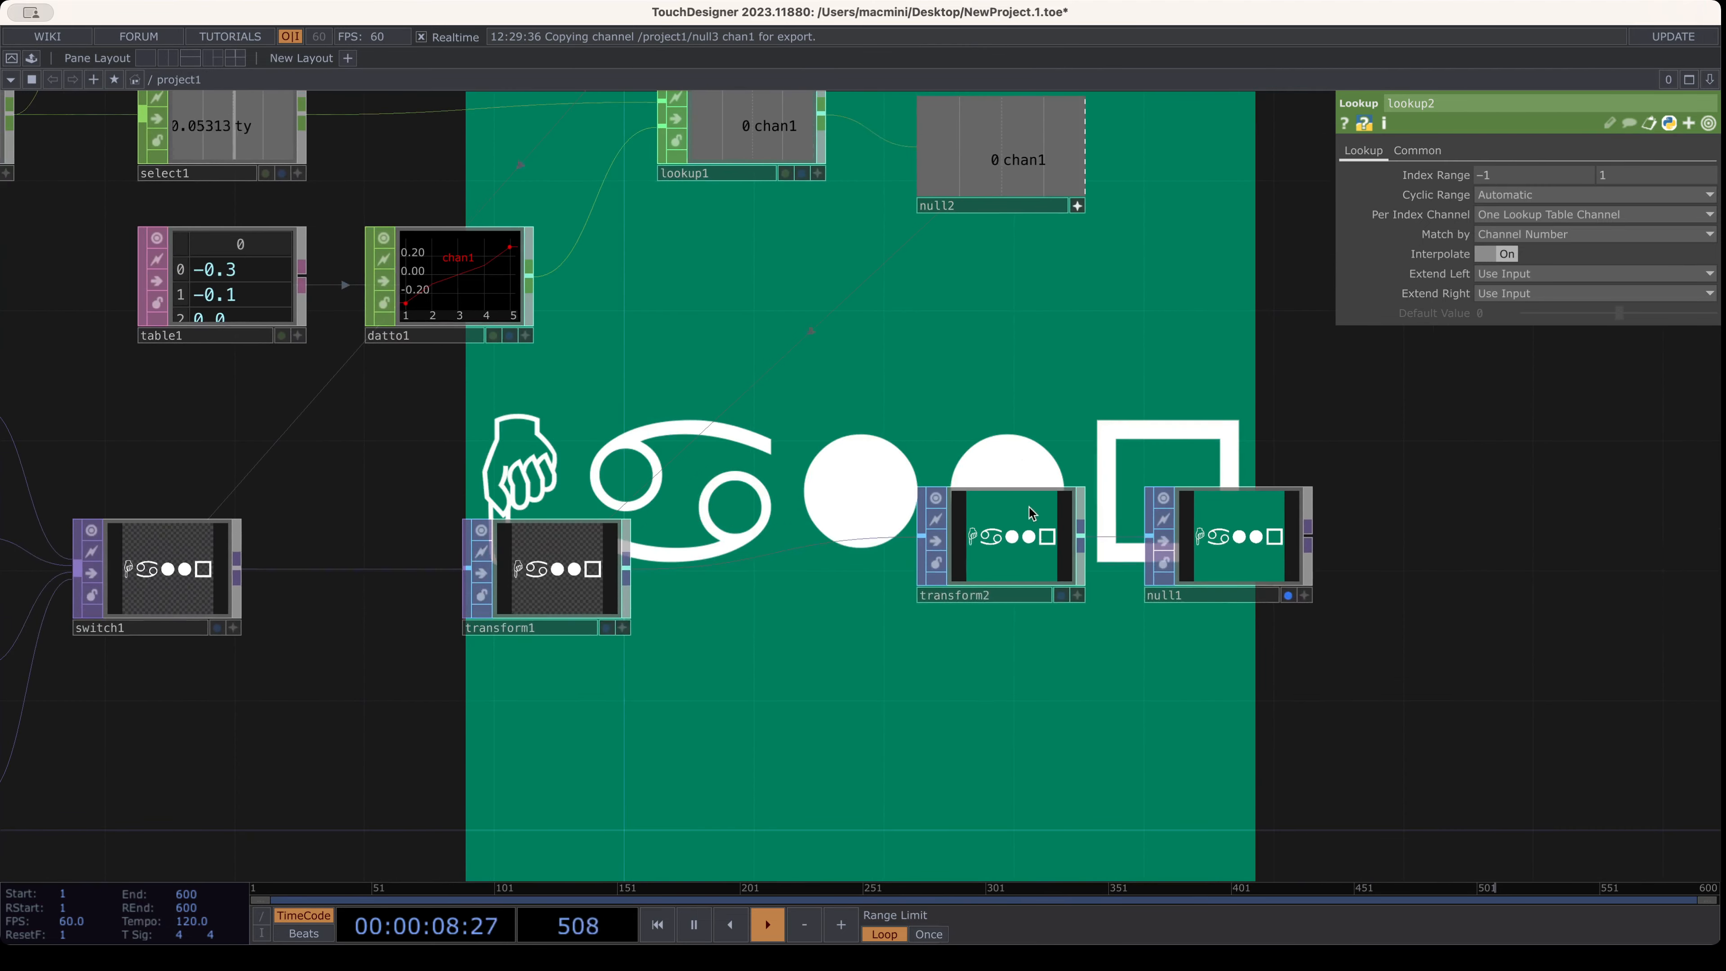
drag(1246, 554, 1441, 586)
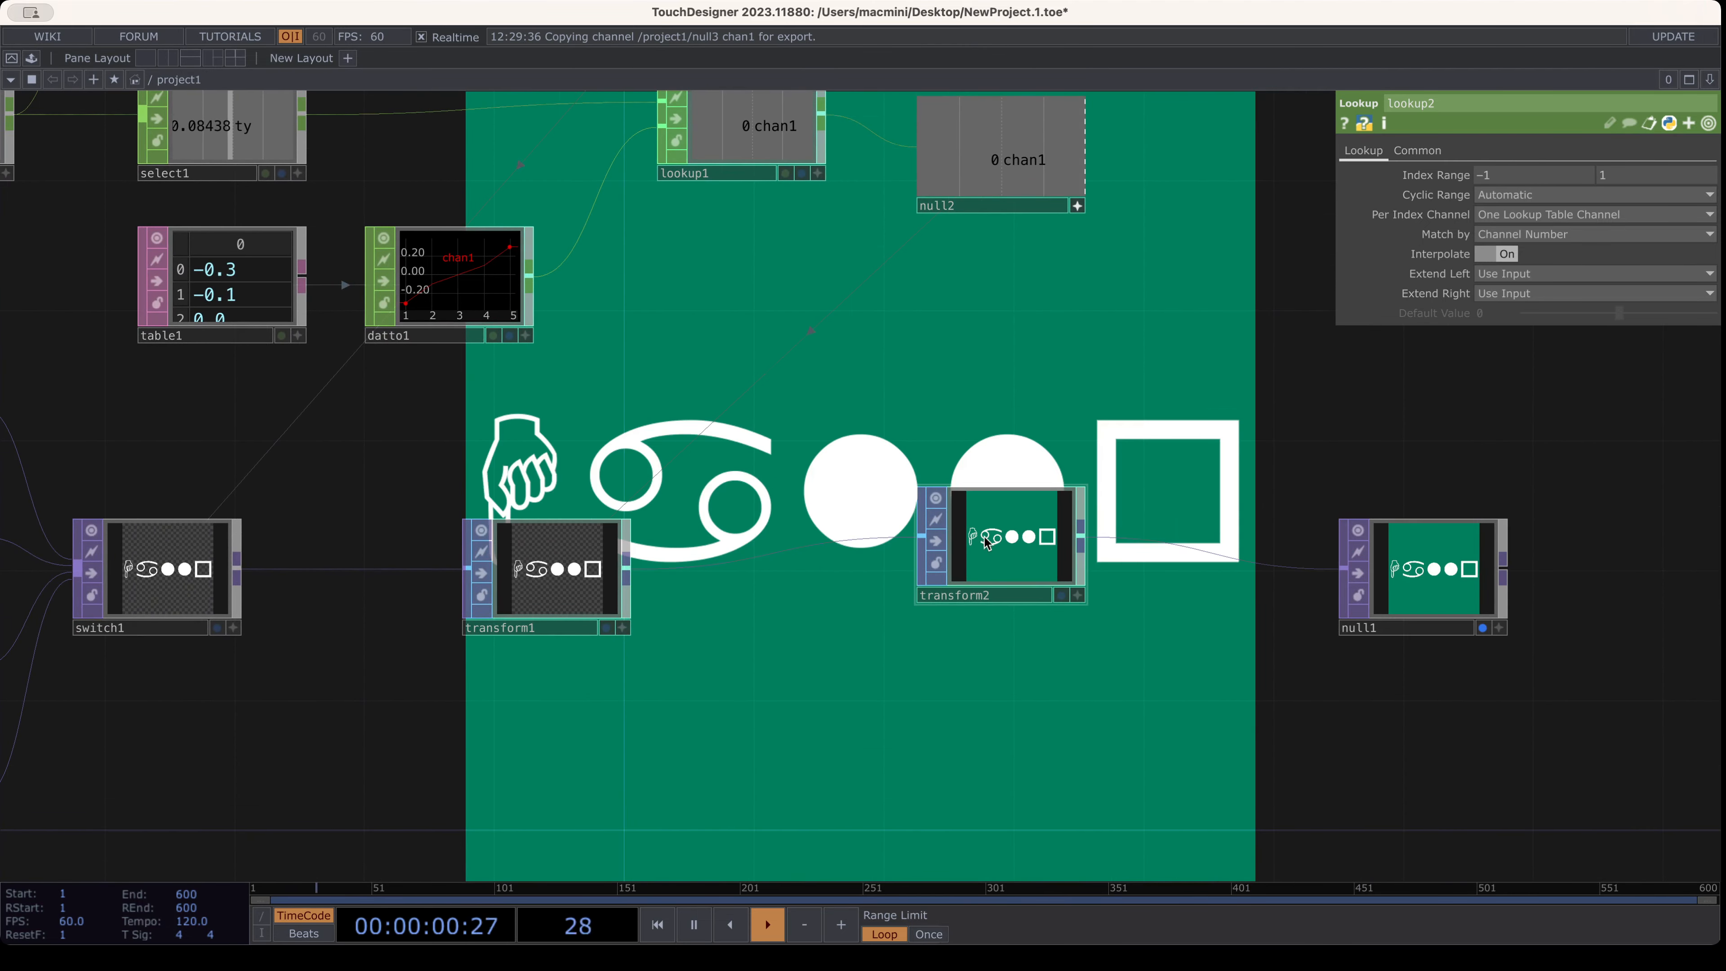
drag(984, 537, 1114, 570)
Examine the four text operators feeding switch1, text2's font settings and table1
drag(782, 643, 1190, 612)
scroll(844, 544, down, 2)
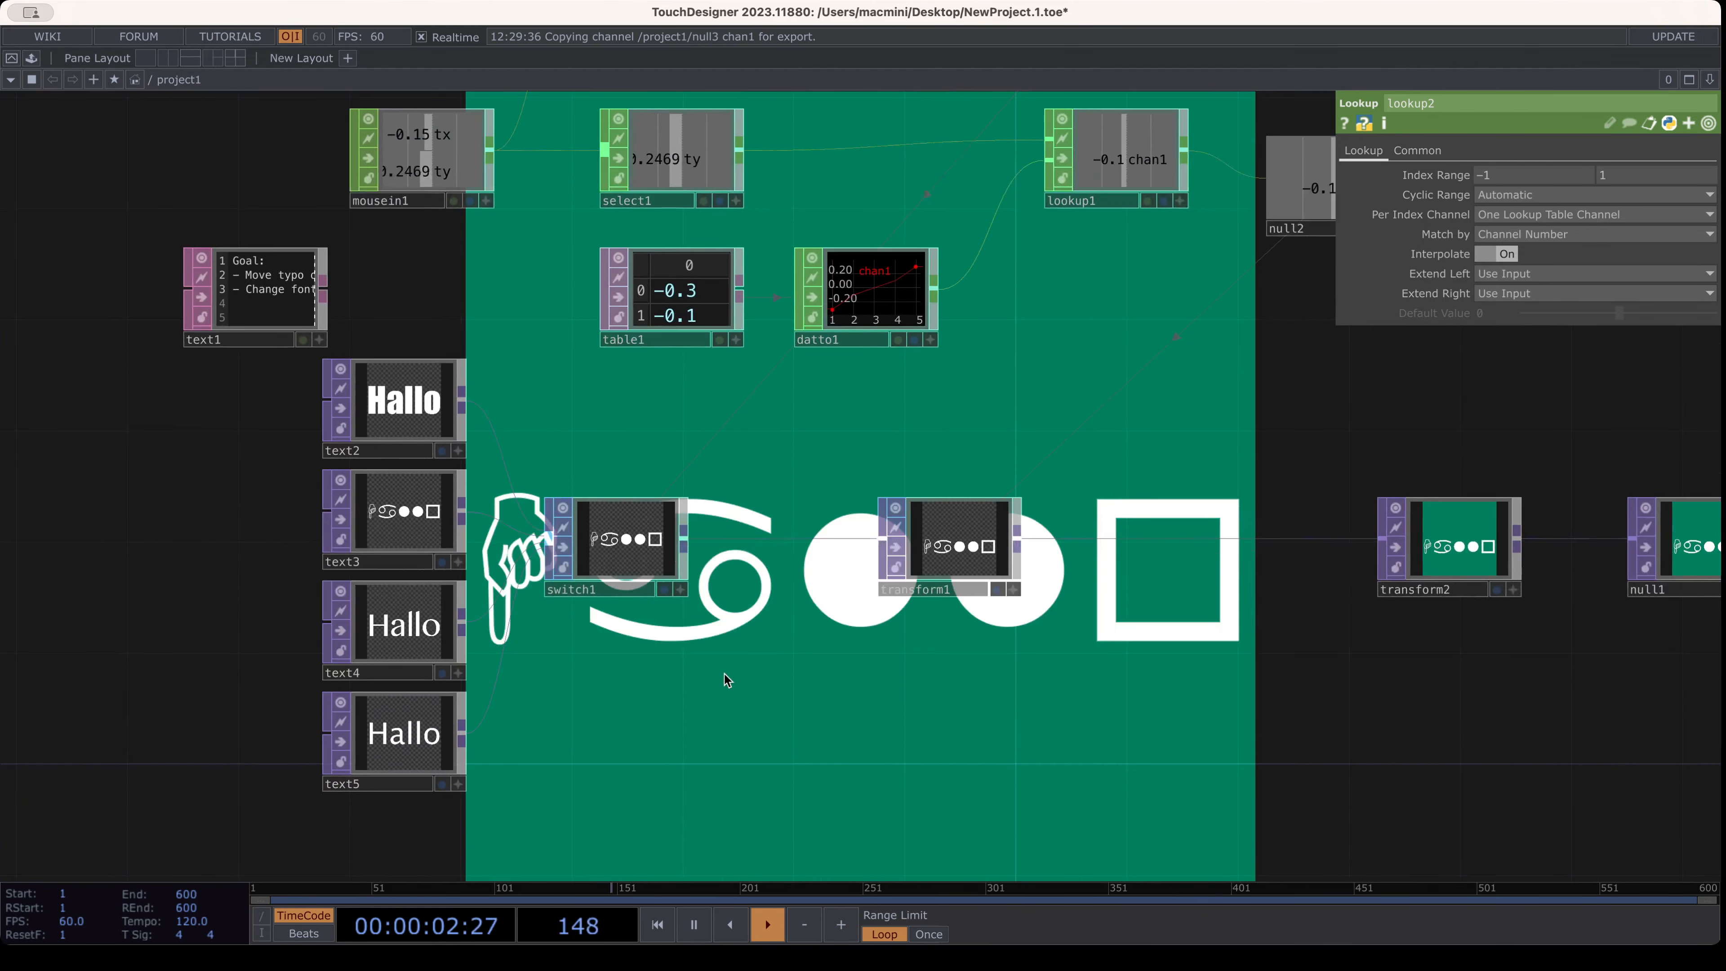
drag(724, 679, 825, 534)
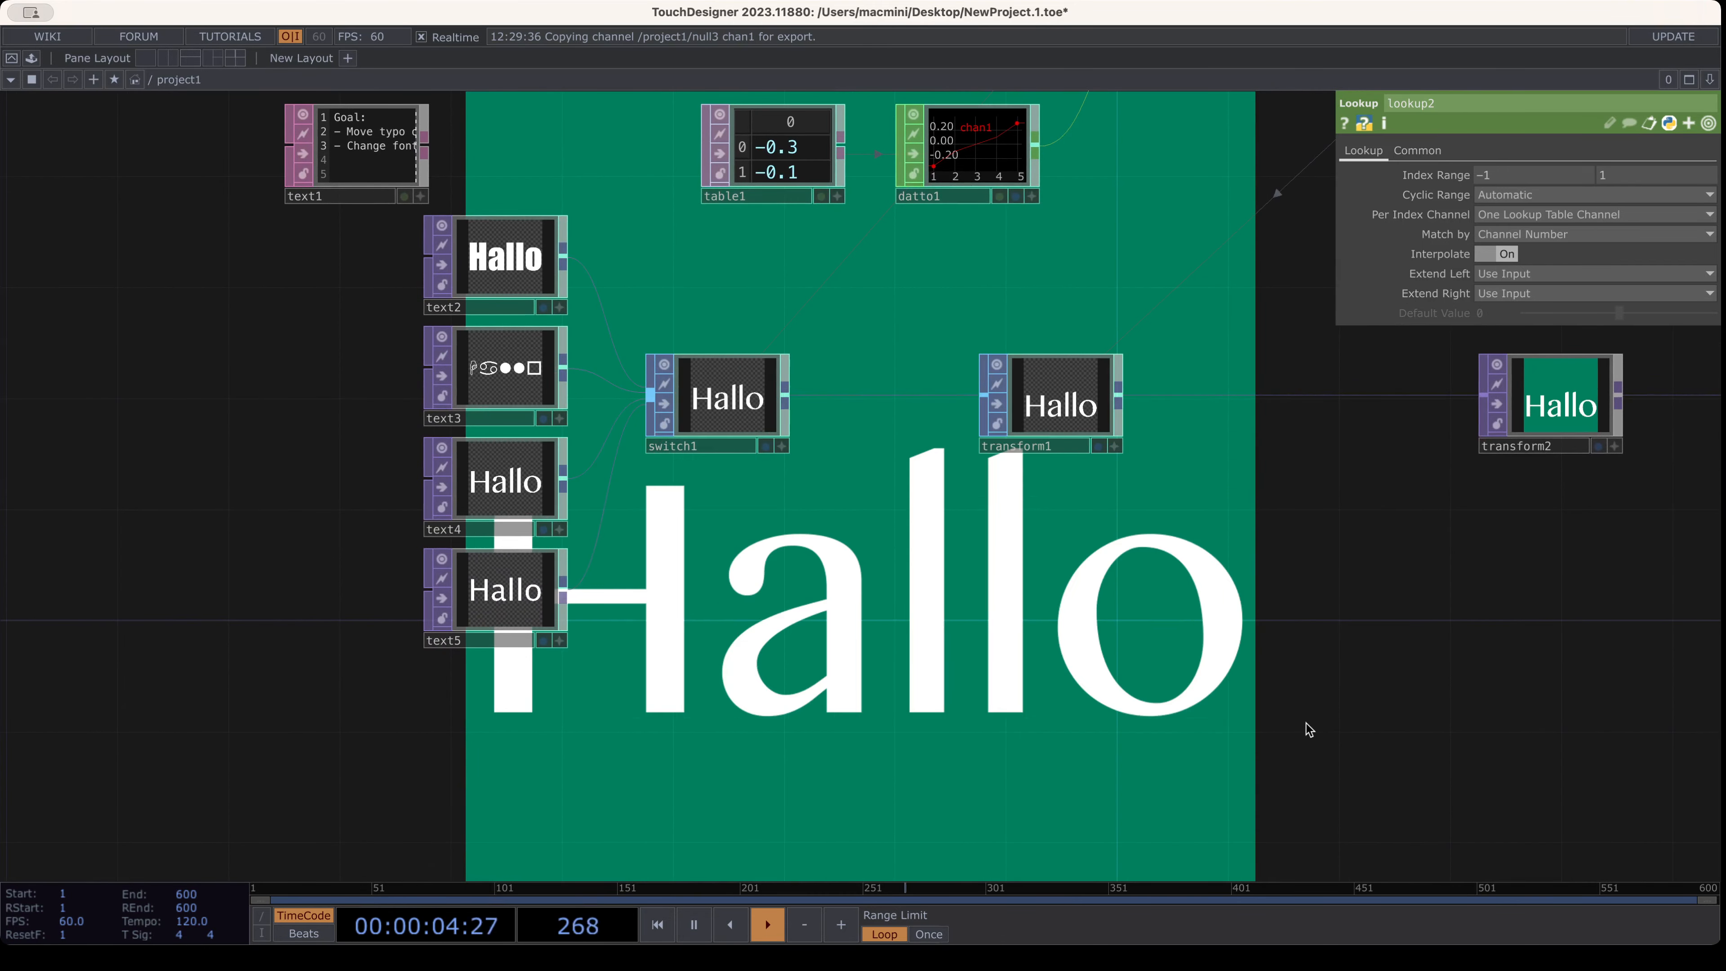
scroll(1307, 723, down, 5)
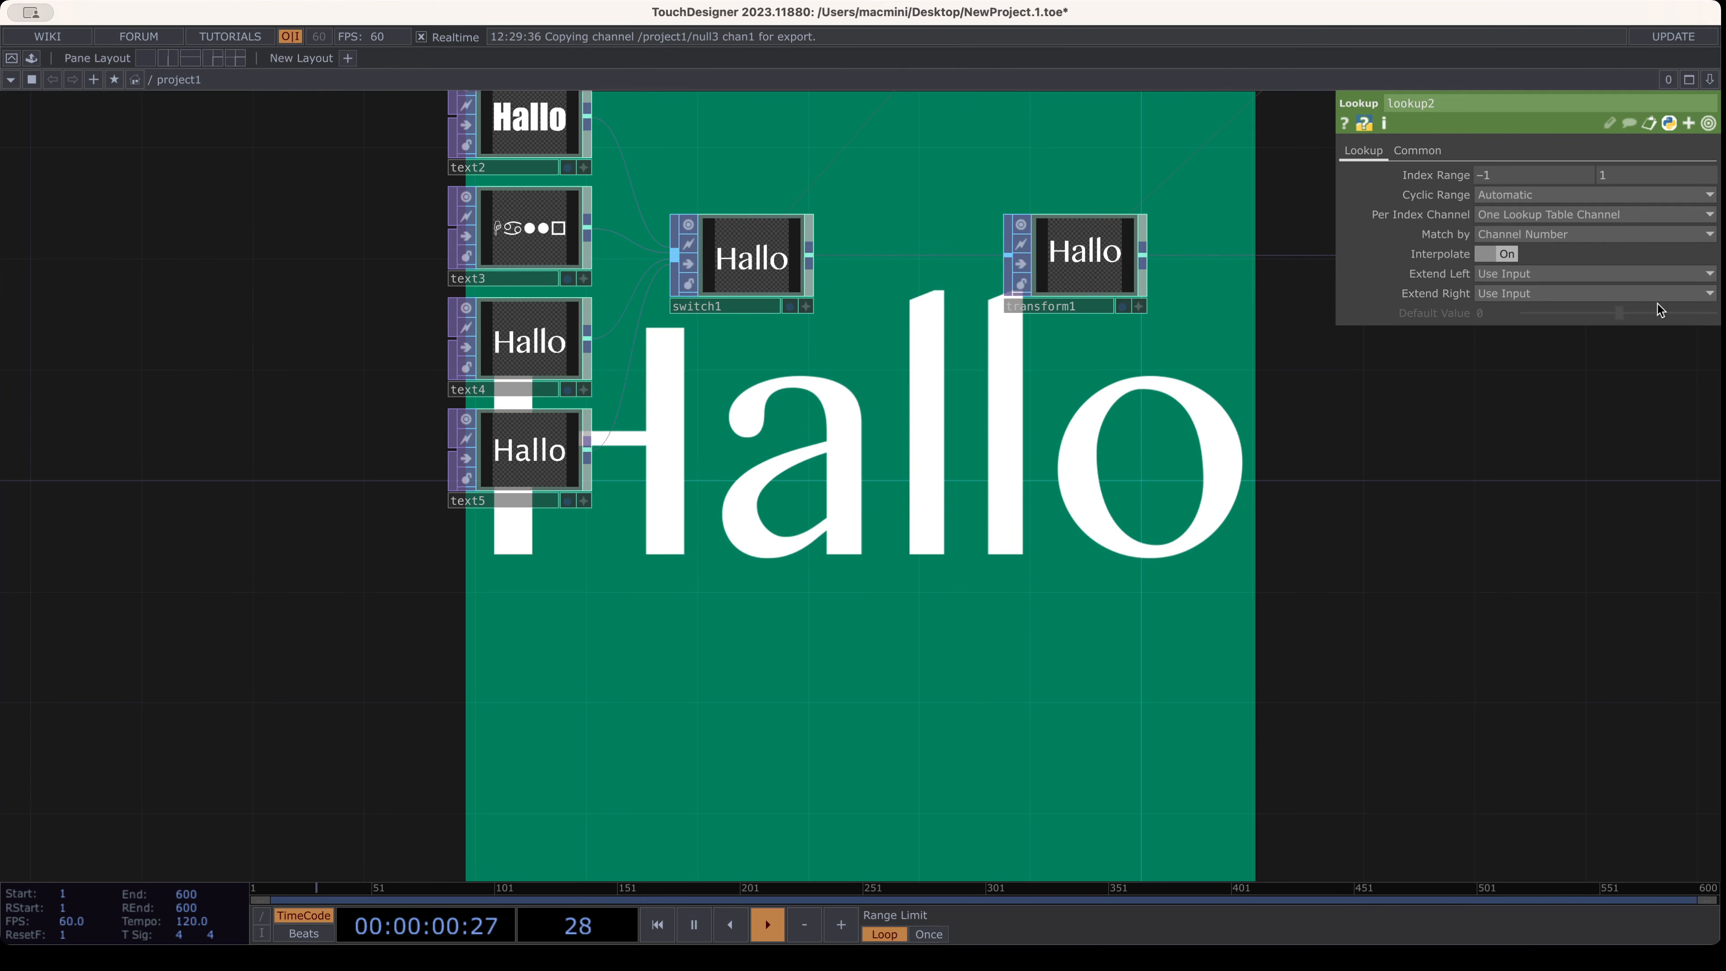
scroll(739, 361, down, 1)
scroll(739, 361, down, 5)
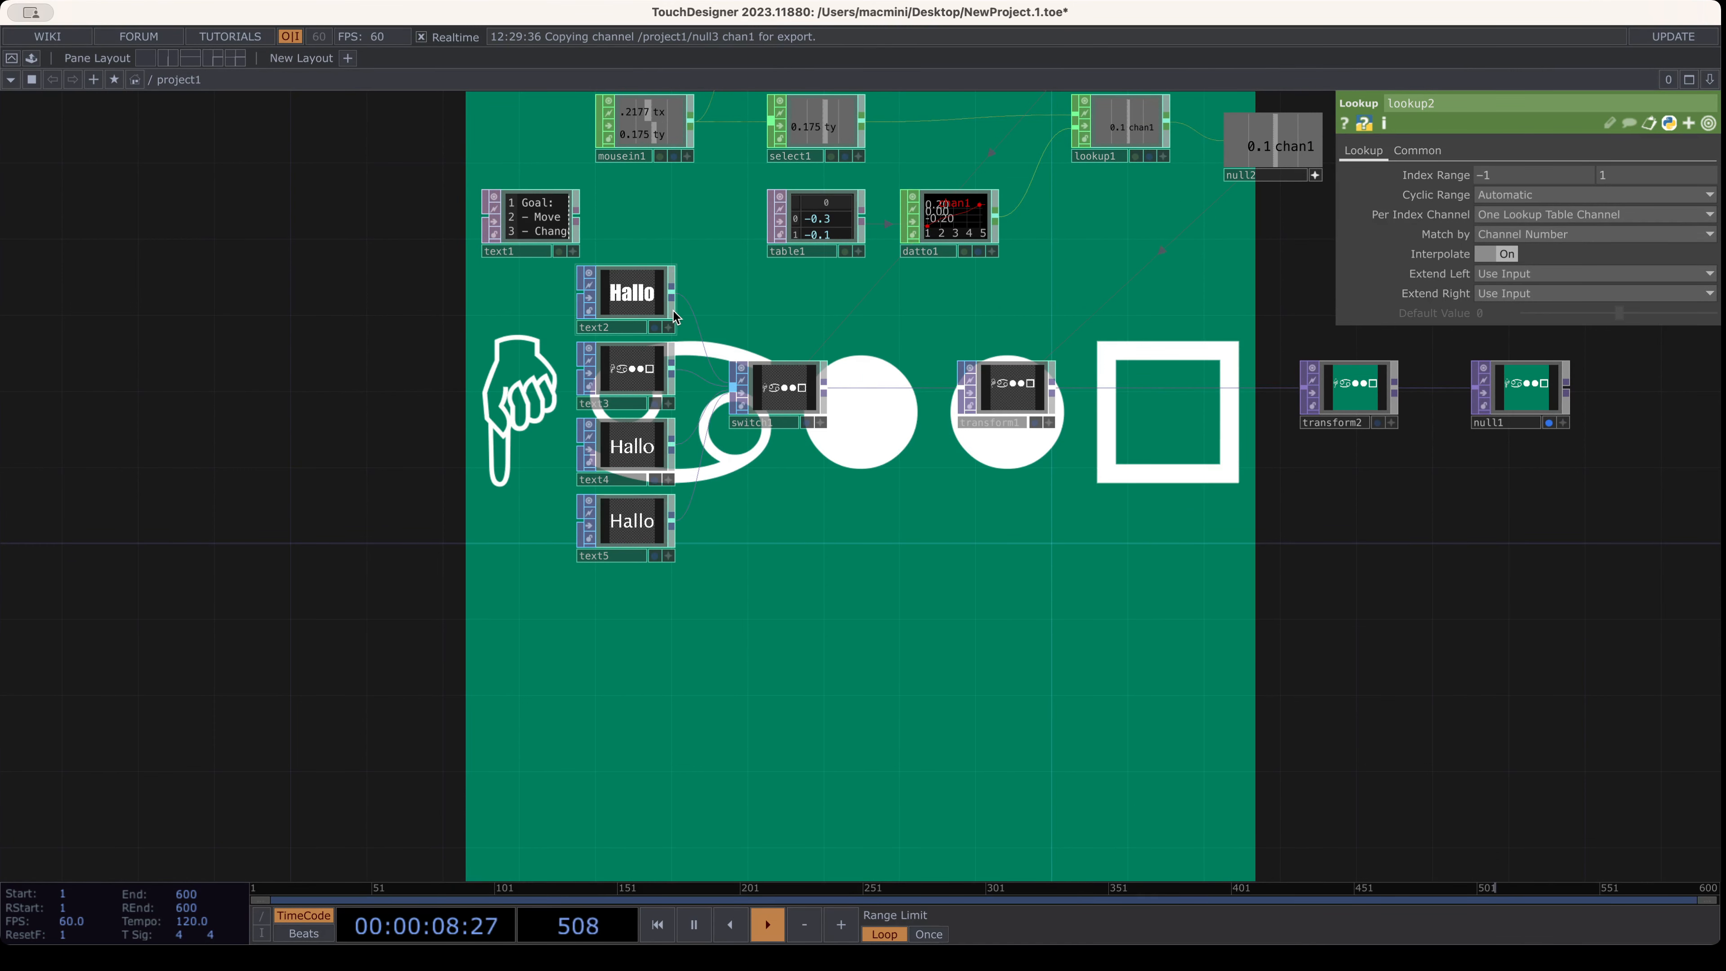
click(622, 299)
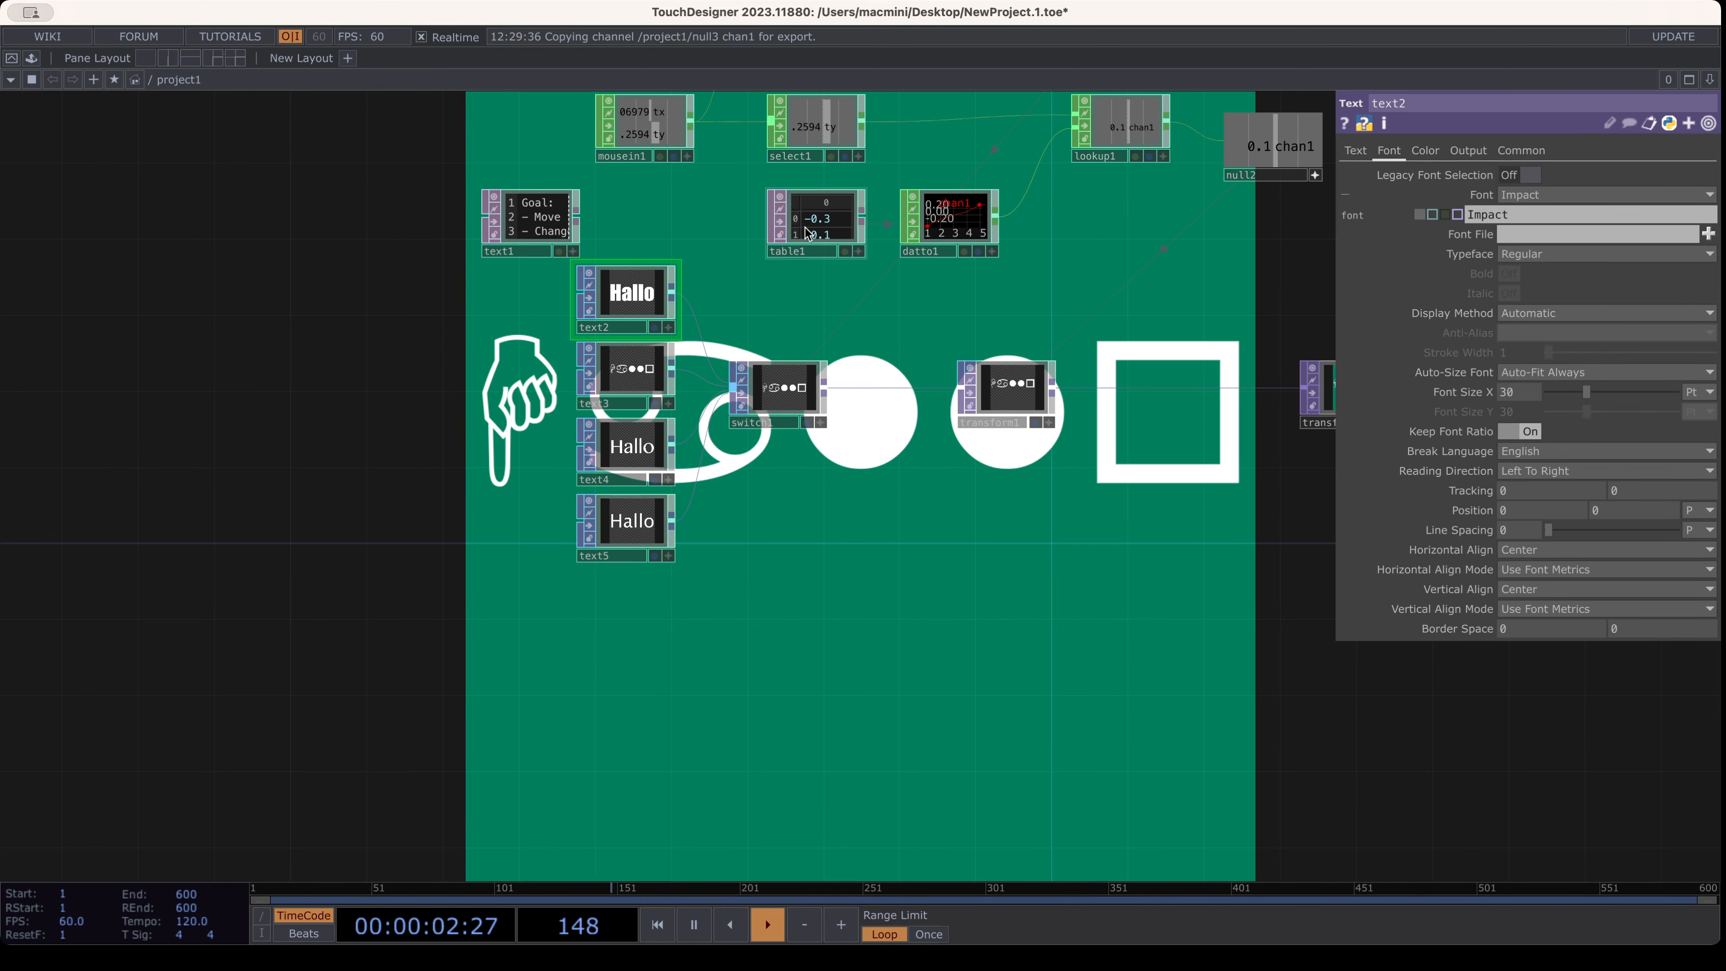
drag(833, 298, 937, 295)
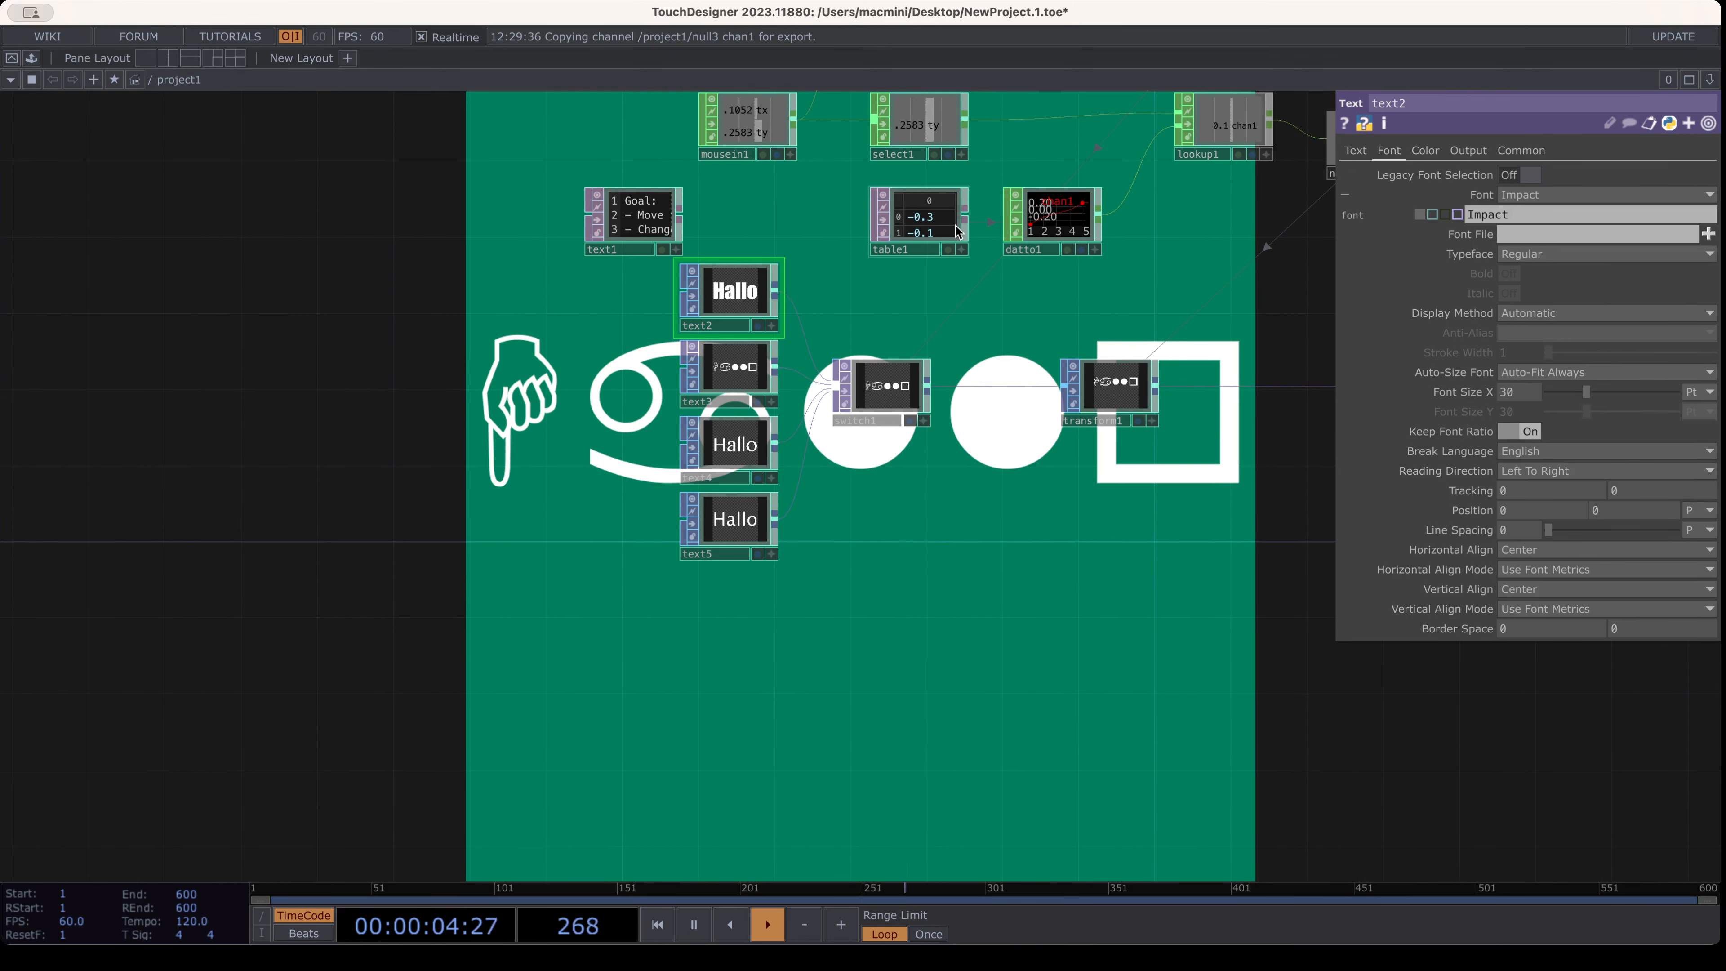
click(931, 230)
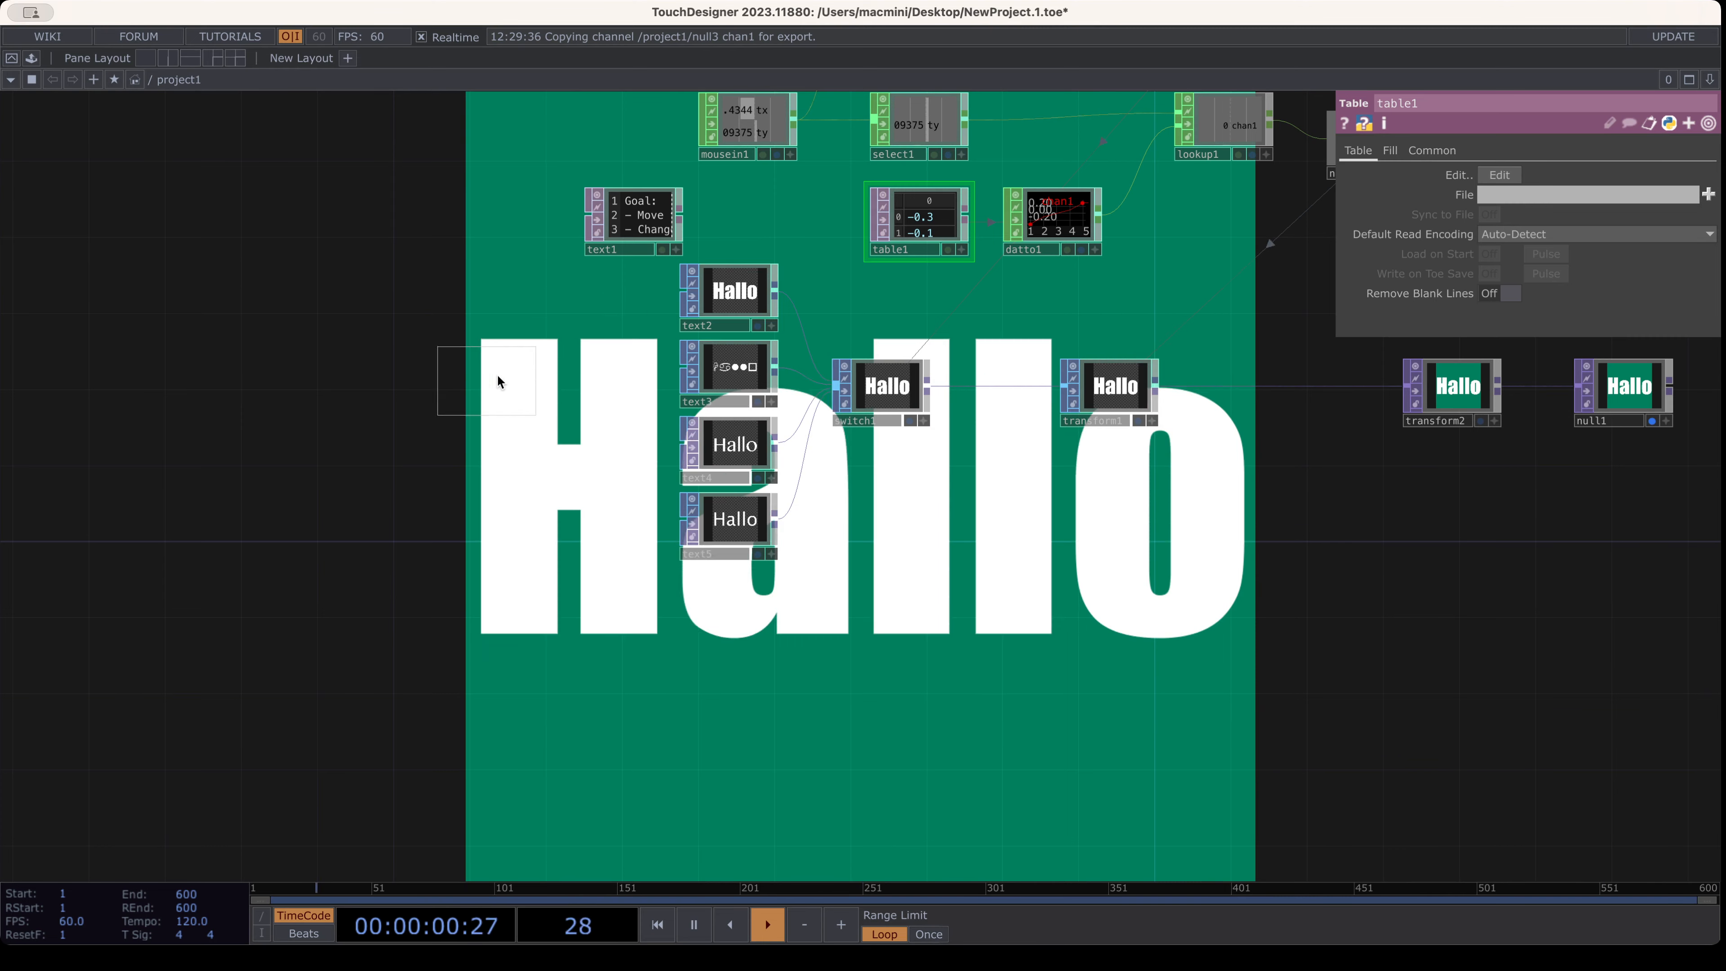
Add a Table DAT to the left of the text operators and enter "Hallo!" in its first cell
click(467, 329)
scroll(462, 321, up, 5)
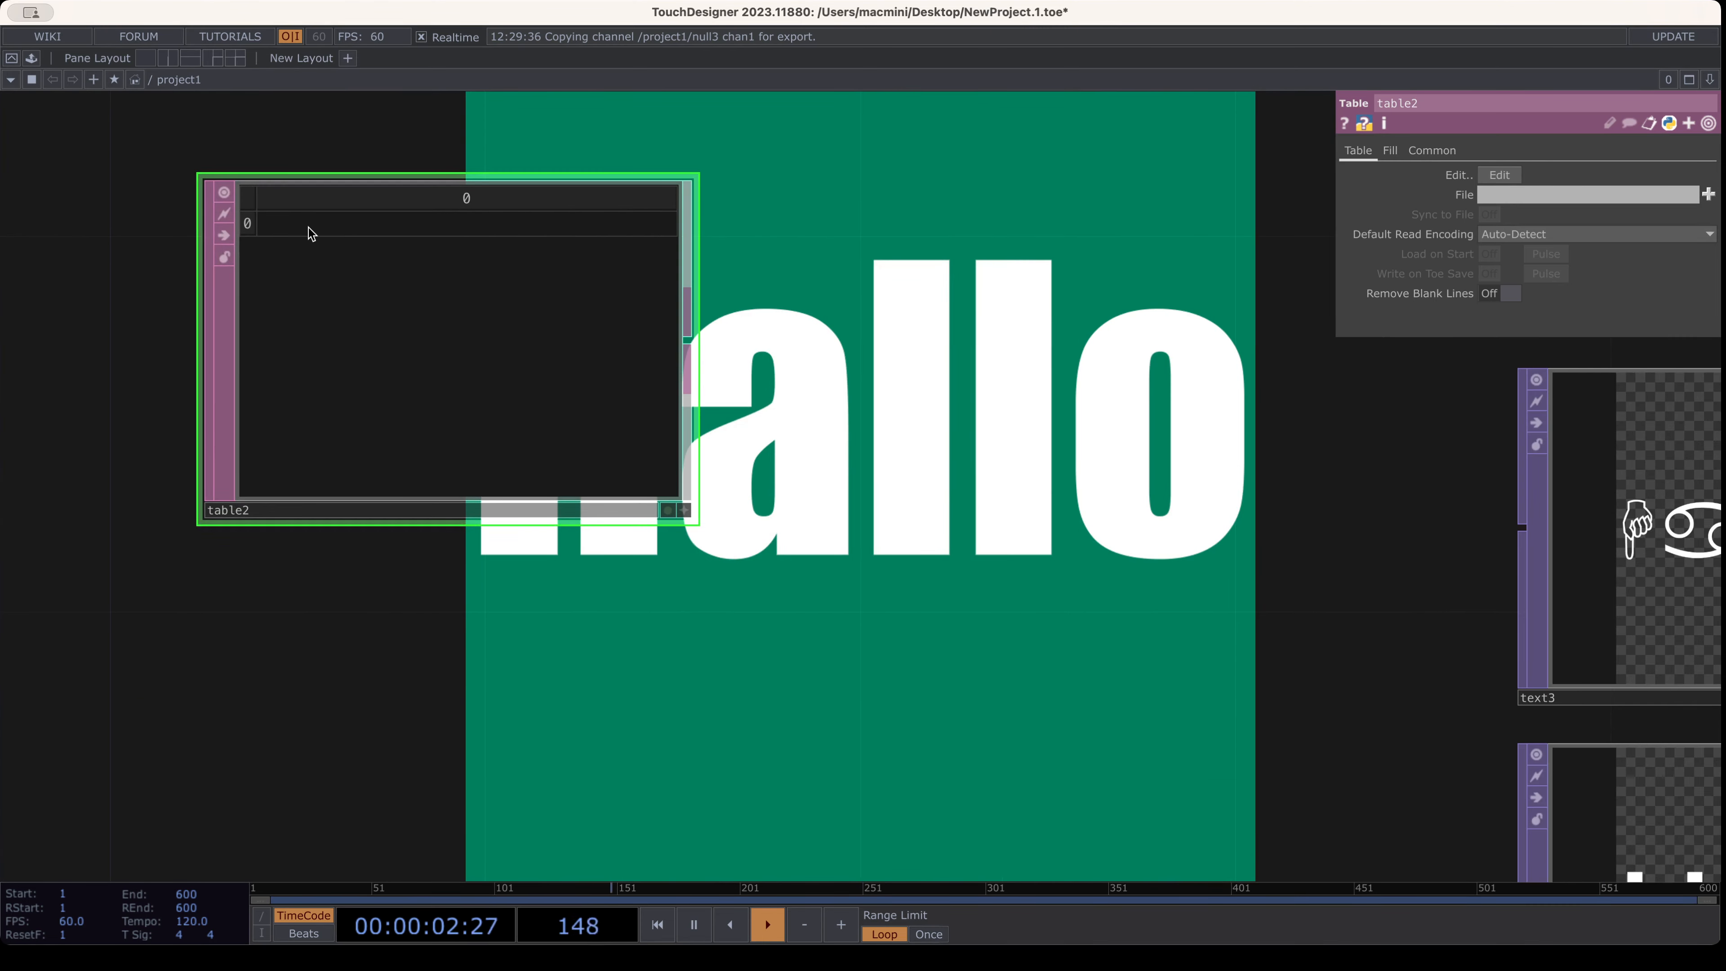
click(308, 228)
click(306, 230)
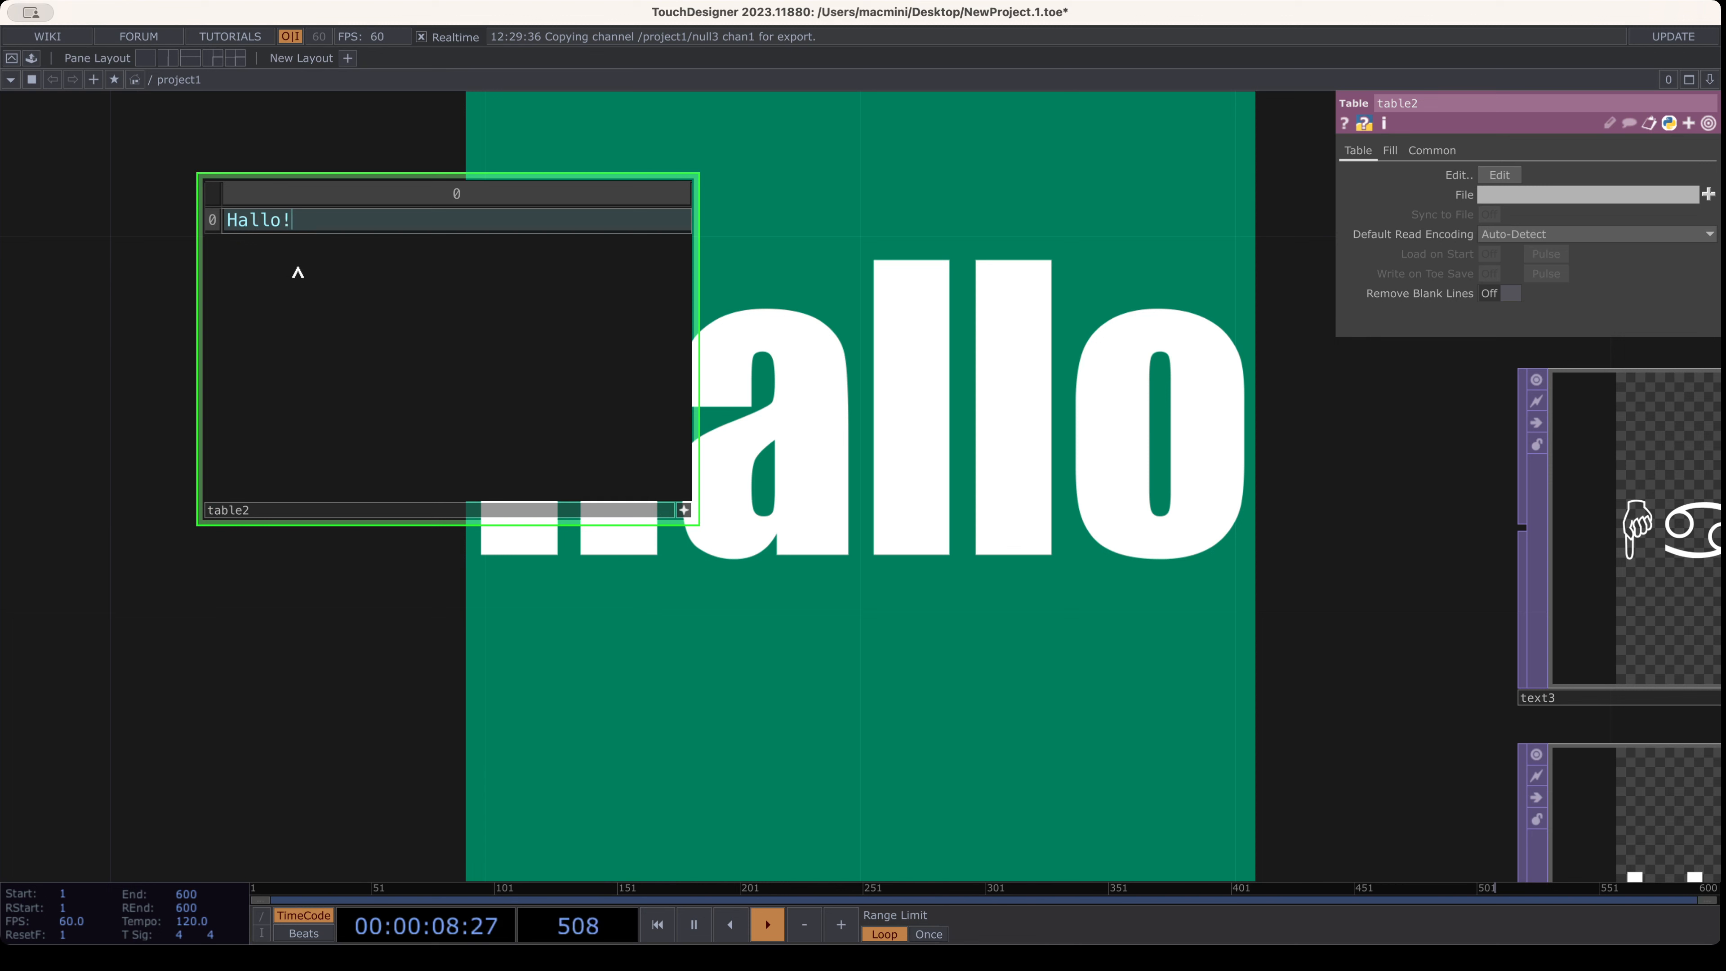
Add two rows to table2 containing "How are you?" and "I'm great! Thanks!"
right_click(289, 277)
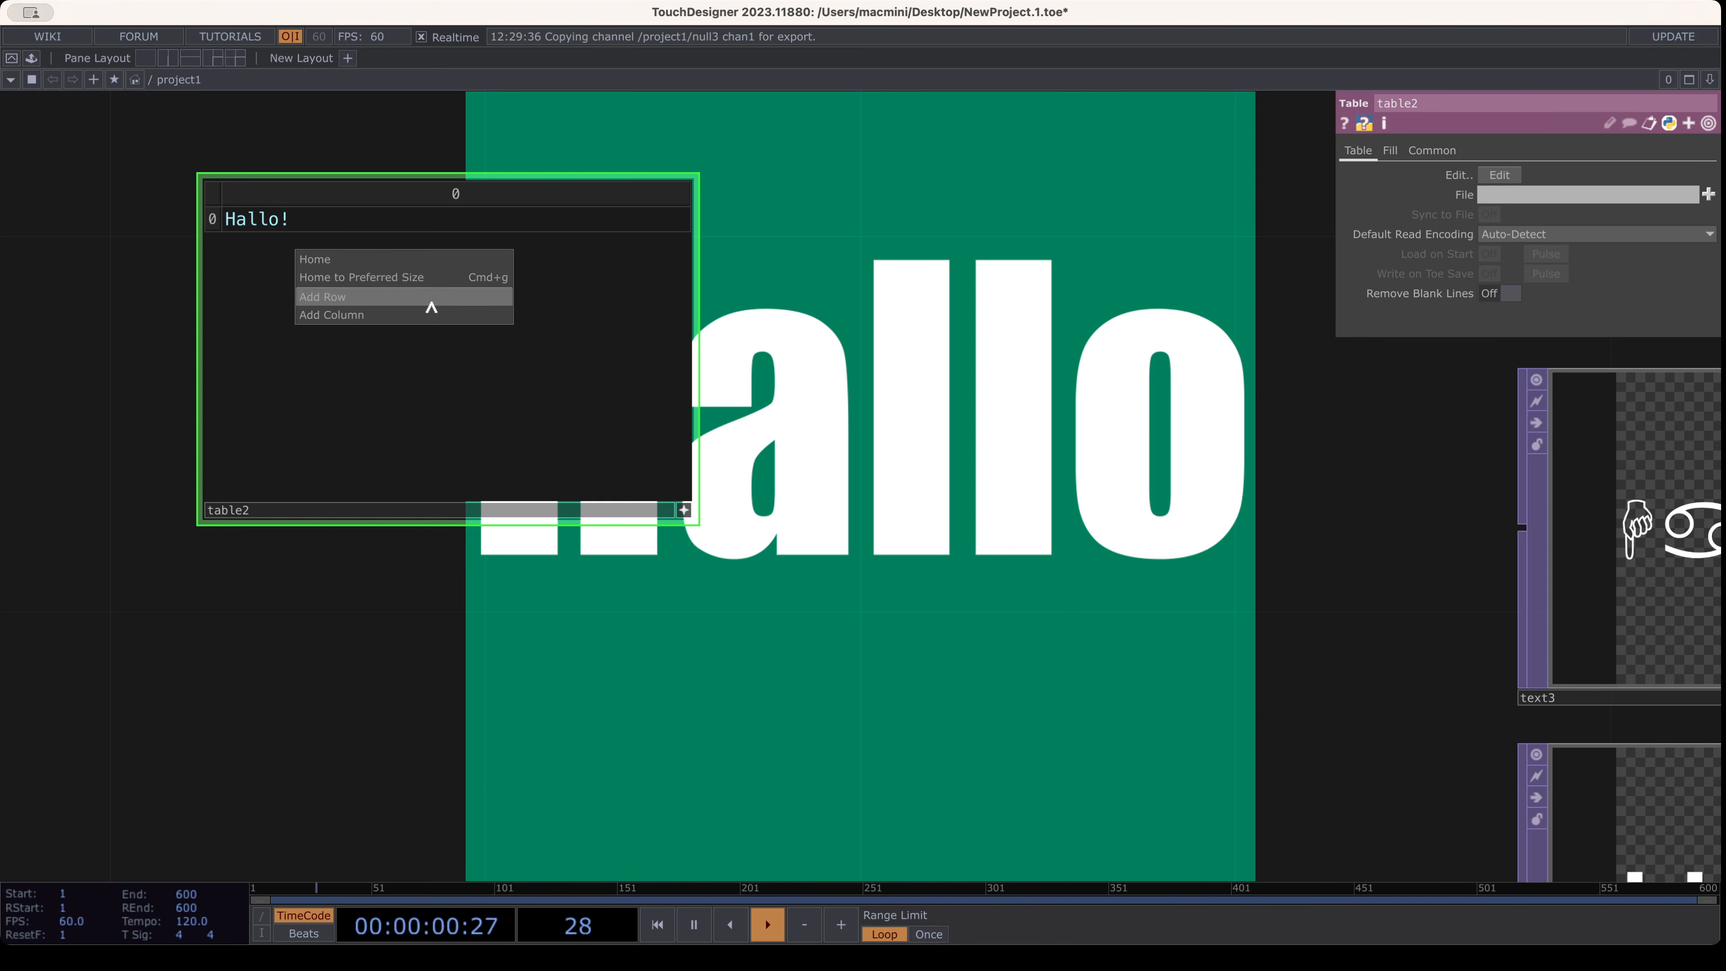
click(428, 300)
click(261, 246)
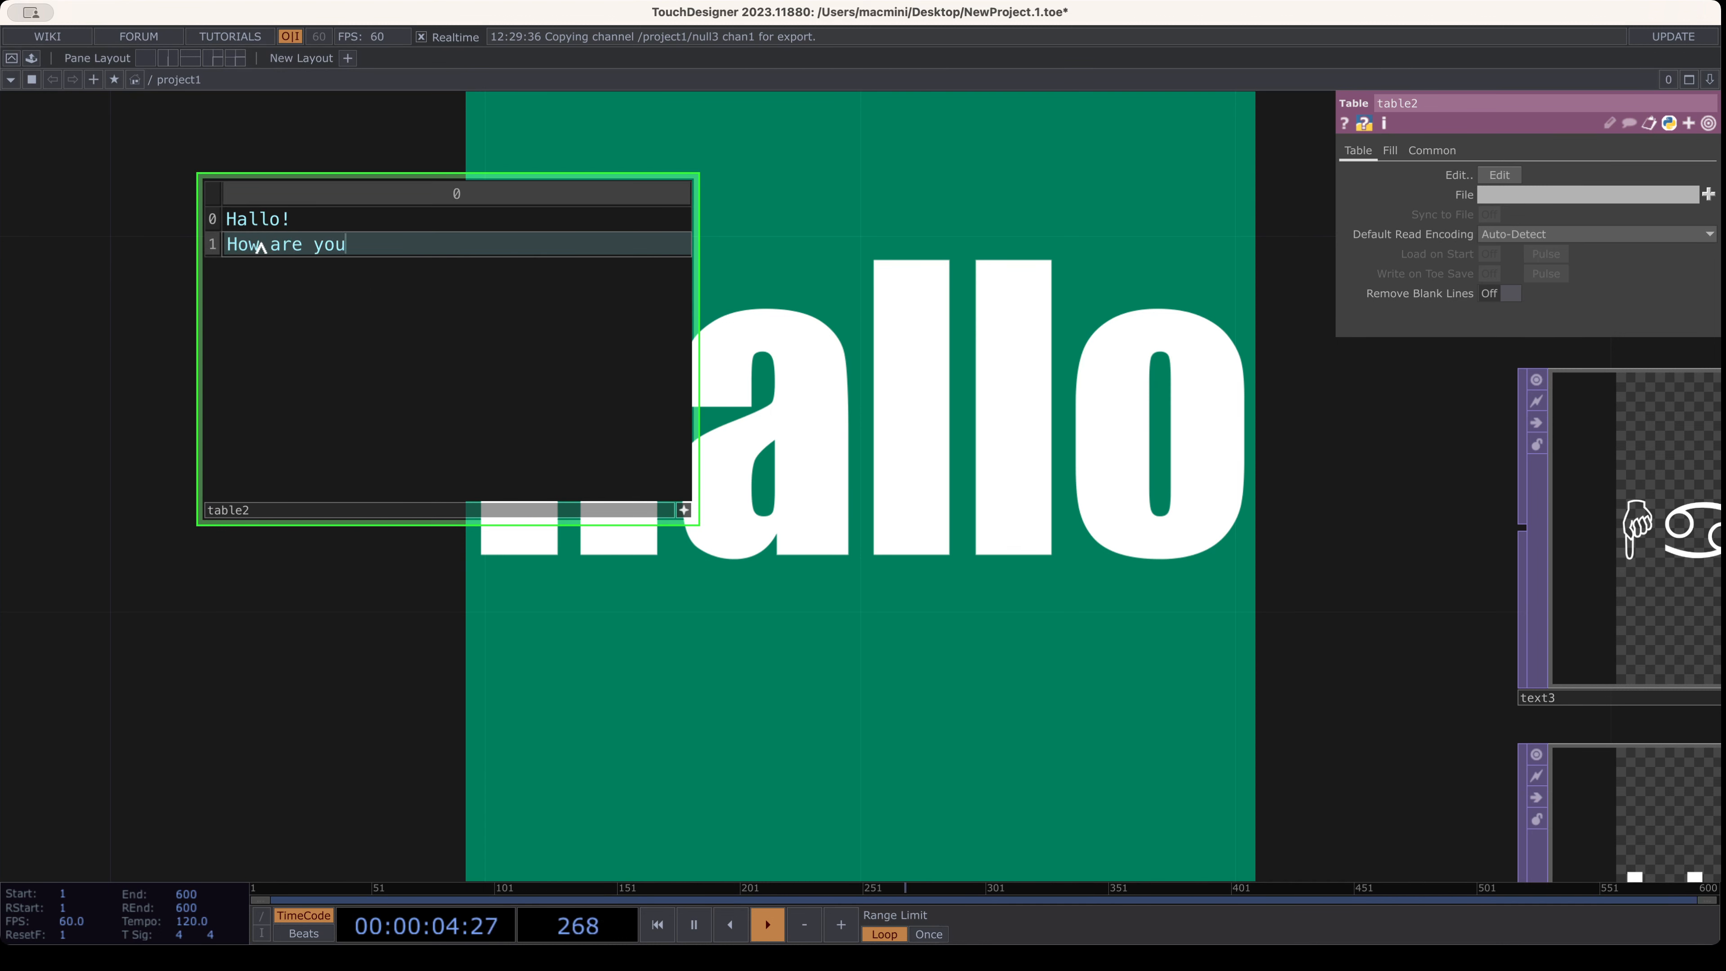
right_click(317, 316)
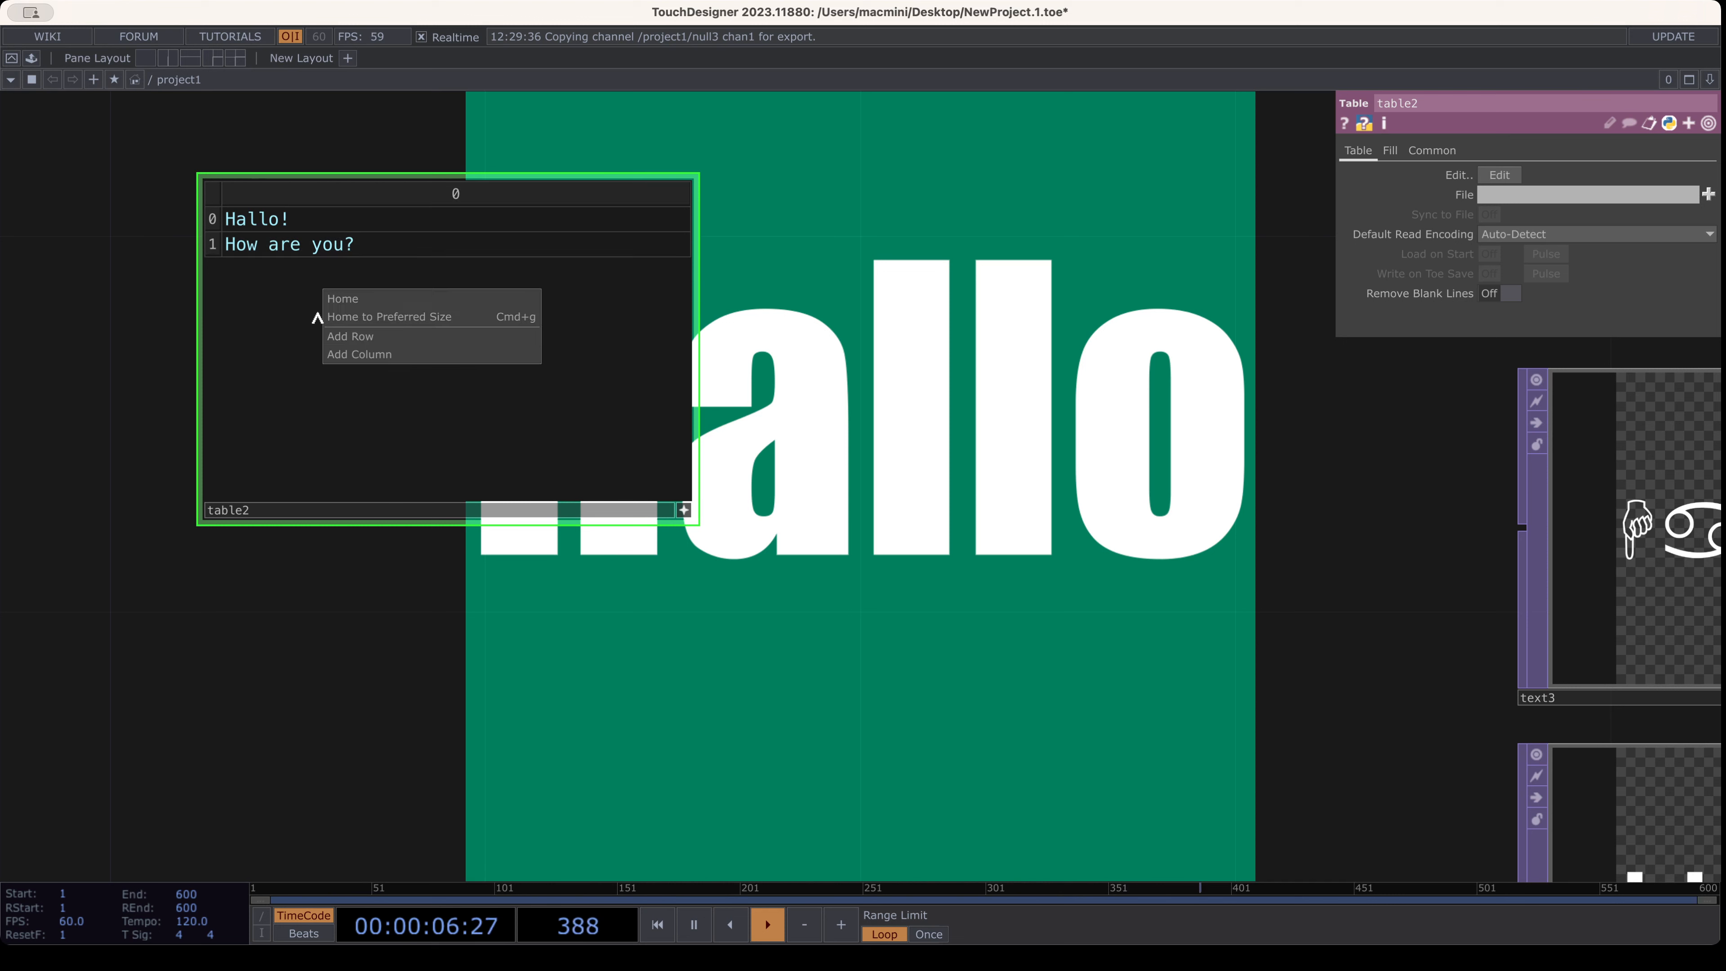
click(401, 344)
click(270, 272)
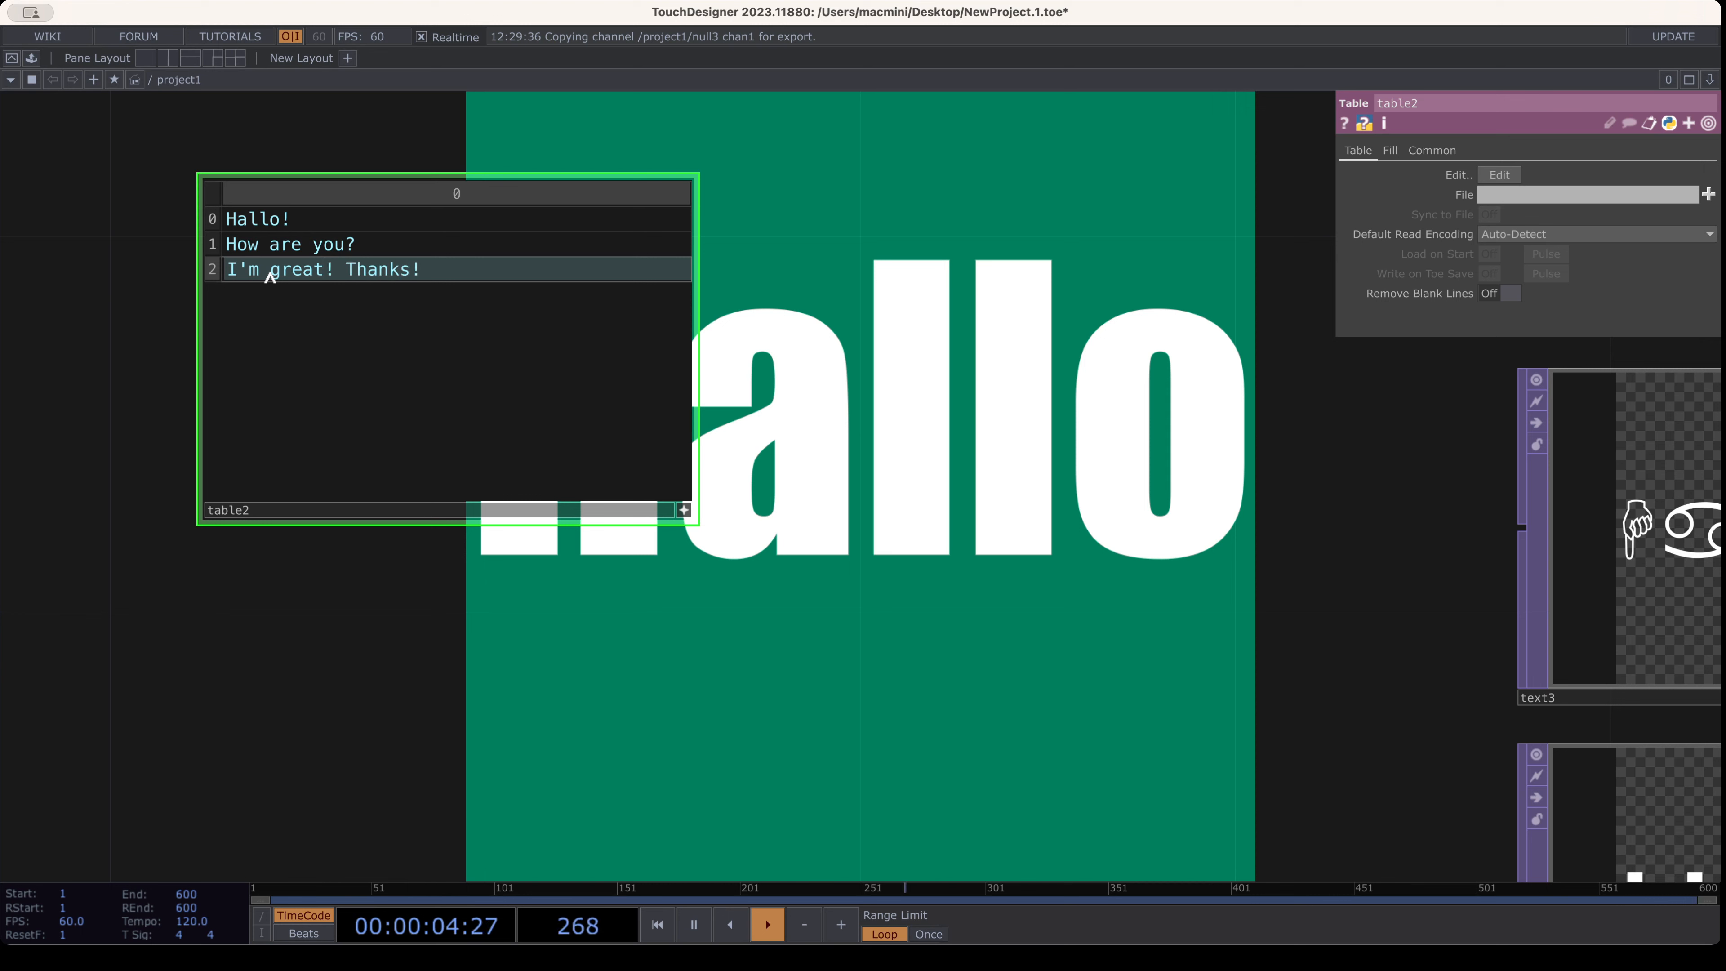
Add a fourth row to table2 containing "How are you?" and finish editing the table
right_click(305, 332)
click(421, 361)
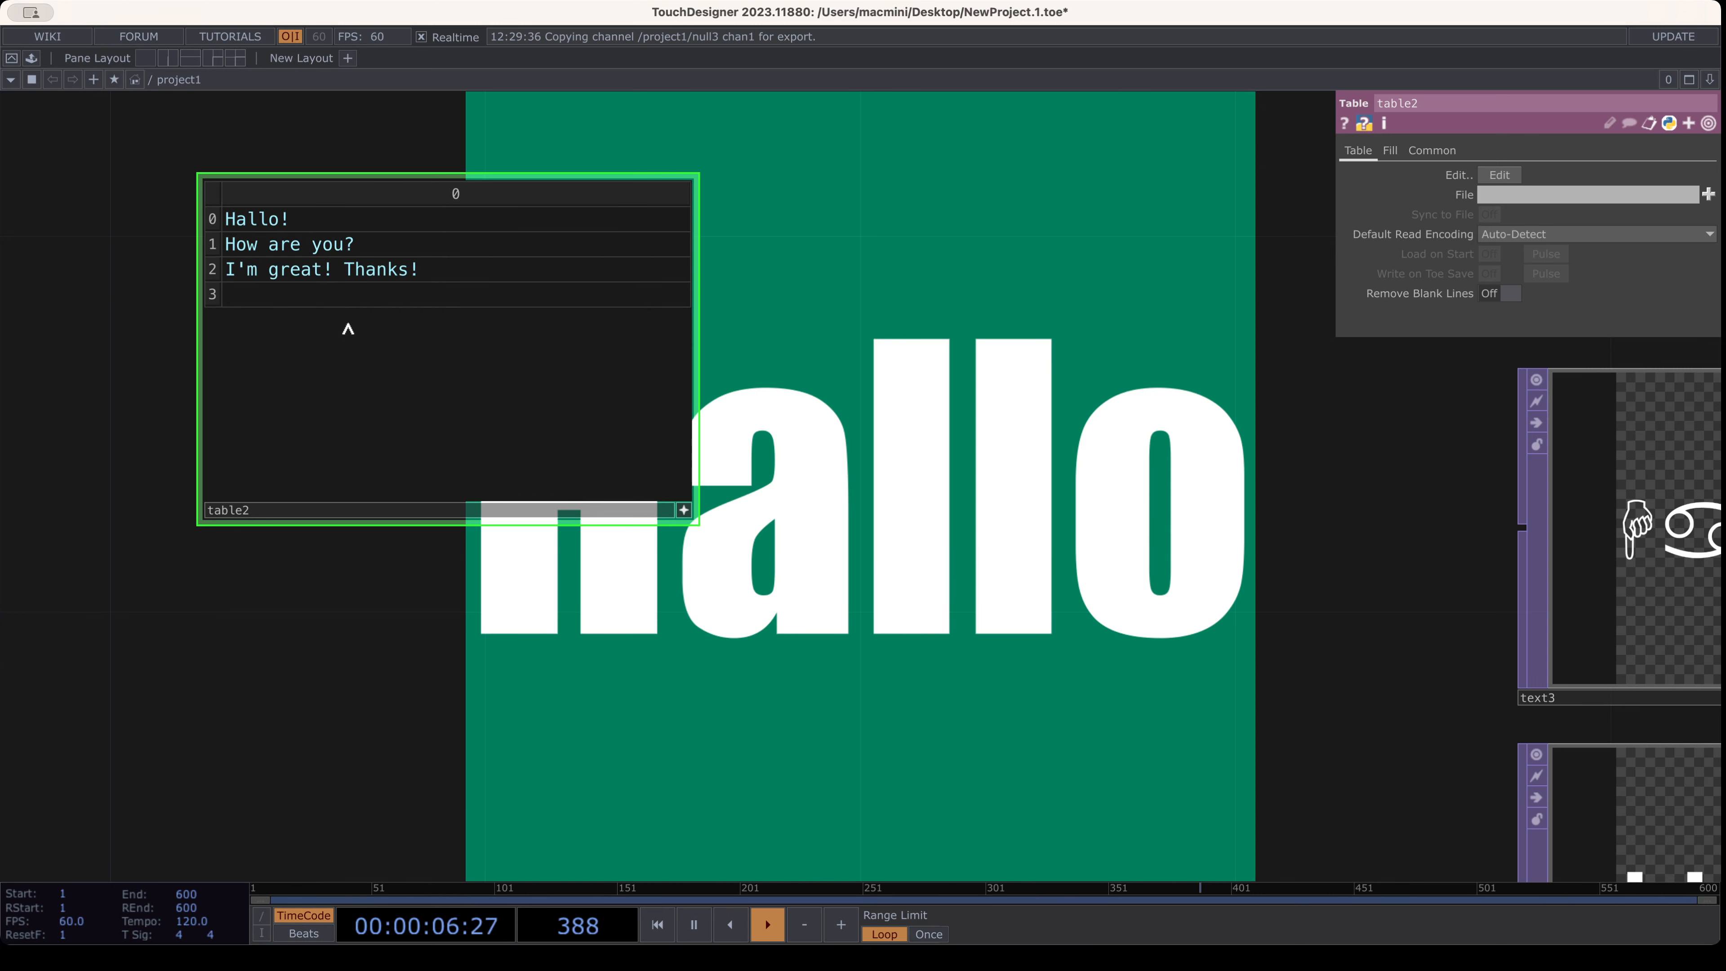
click(290, 303)
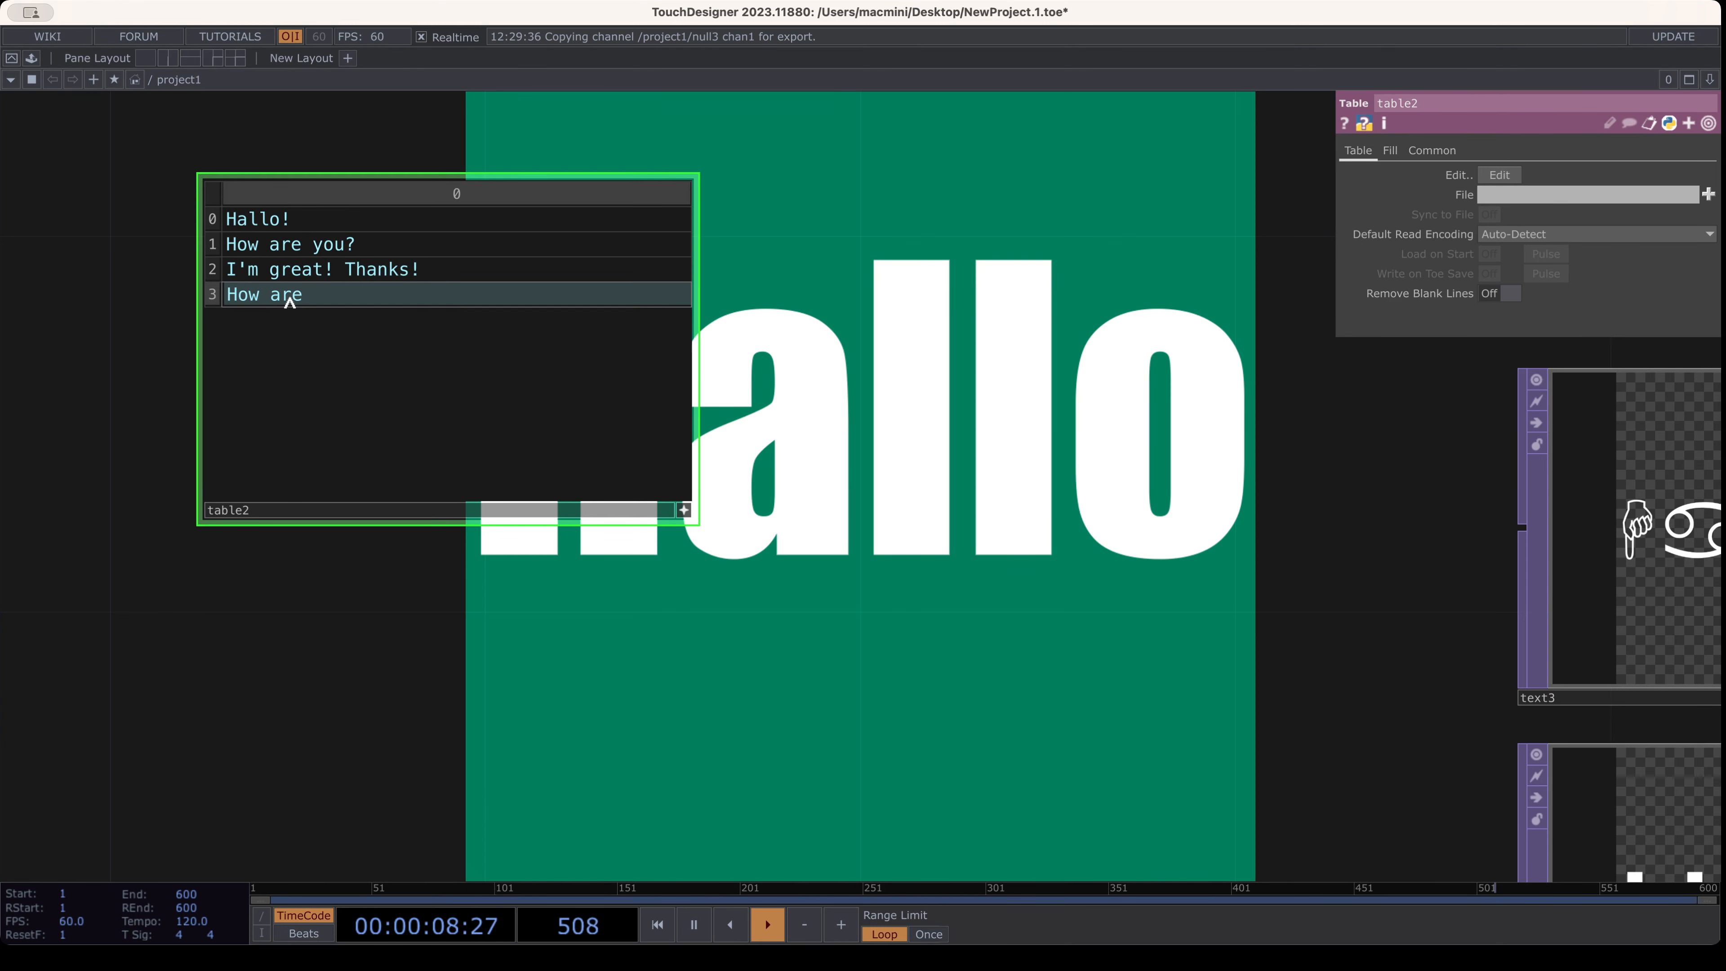
click(647, 616)
click(687, 509)
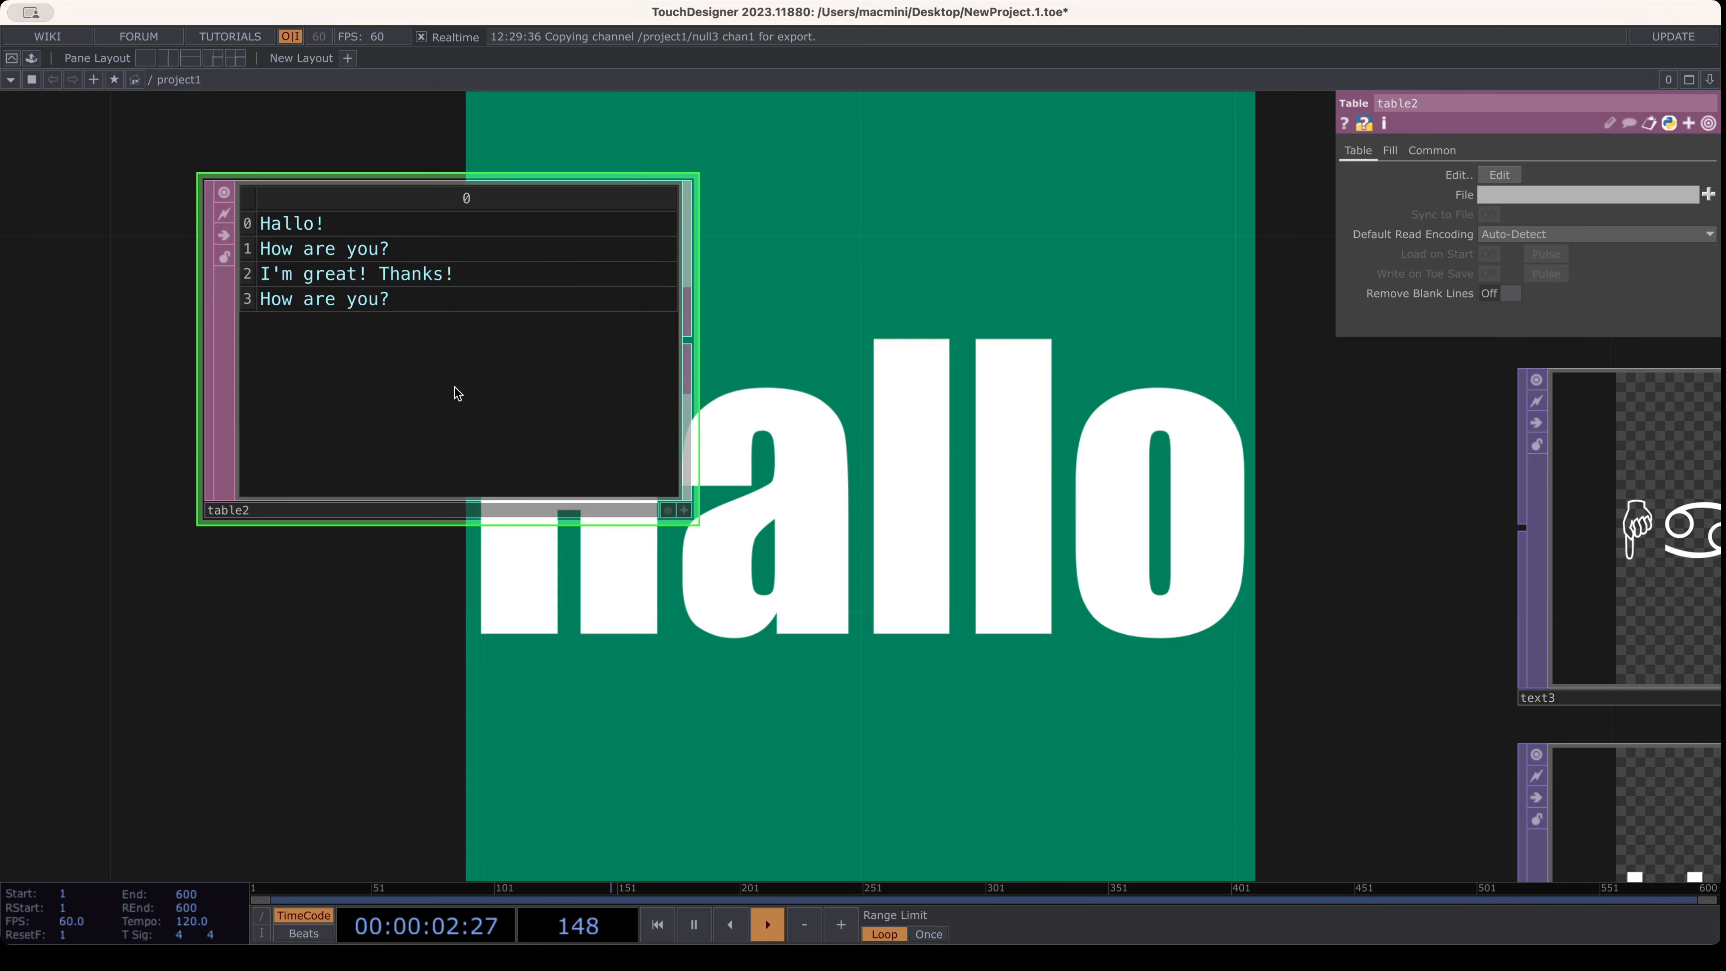
Move table2 farther left to leave more space before the text operators
drag(454, 390, 269, 401)
scroll(583, 392, down, 10)
scroll(588, 390, up, 8)
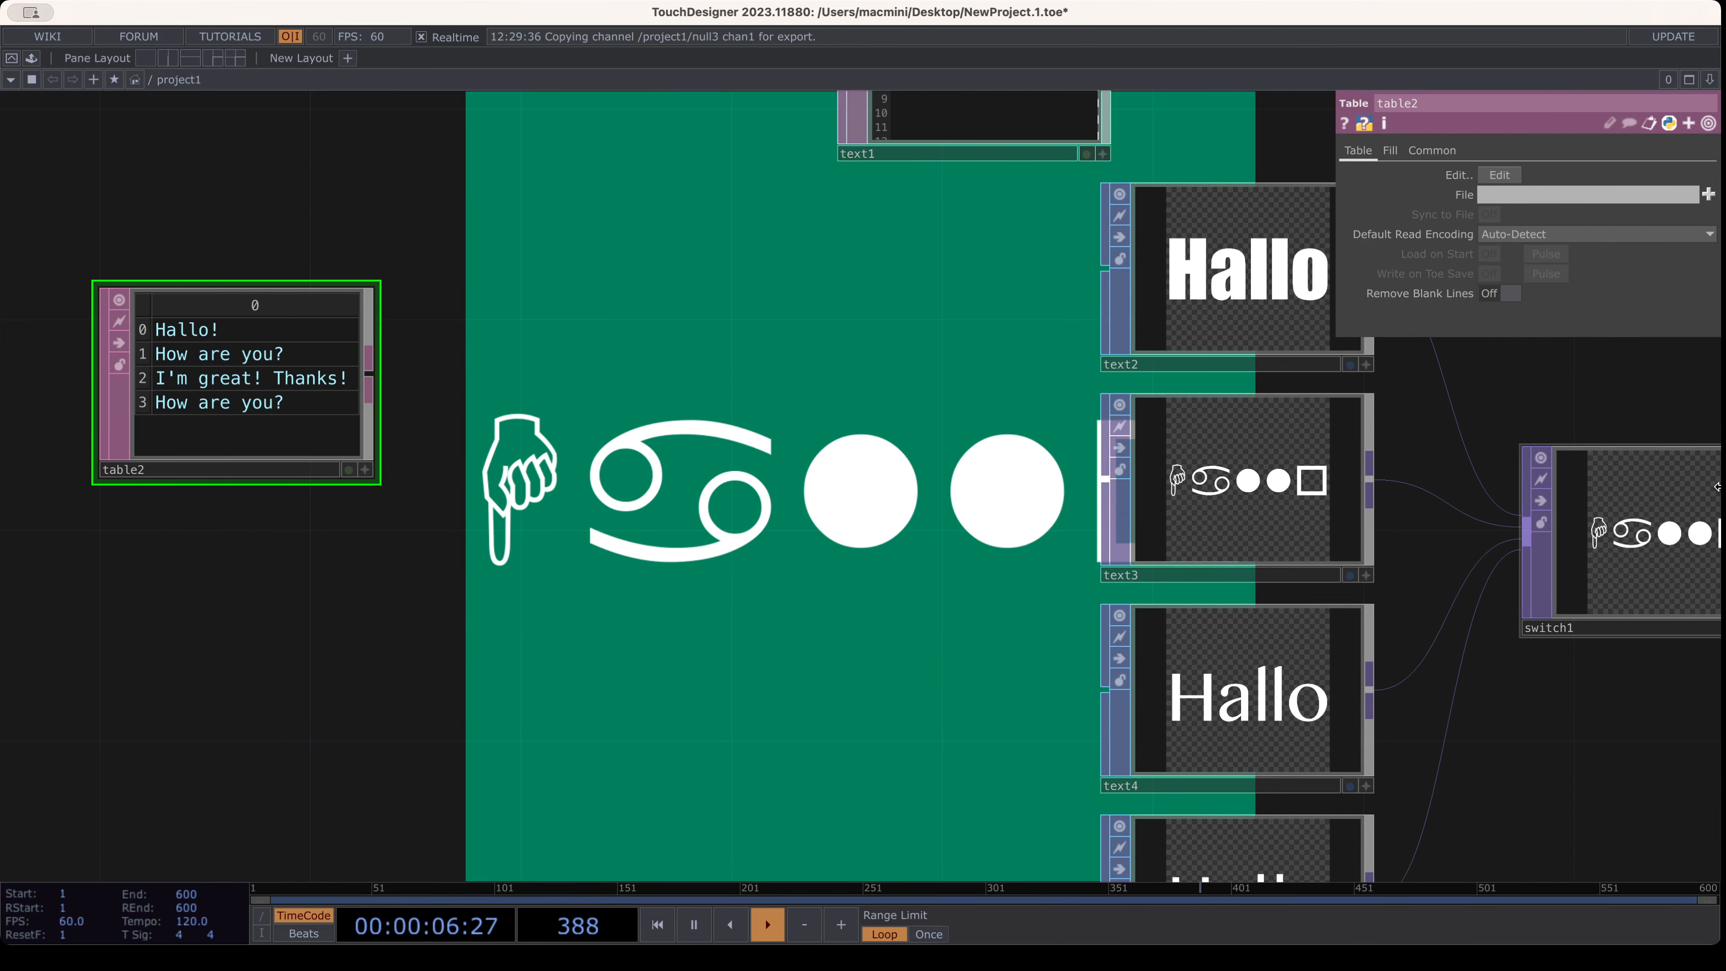
drag(943, 643, 859, 555)
scroll(858, 549, down, 2)
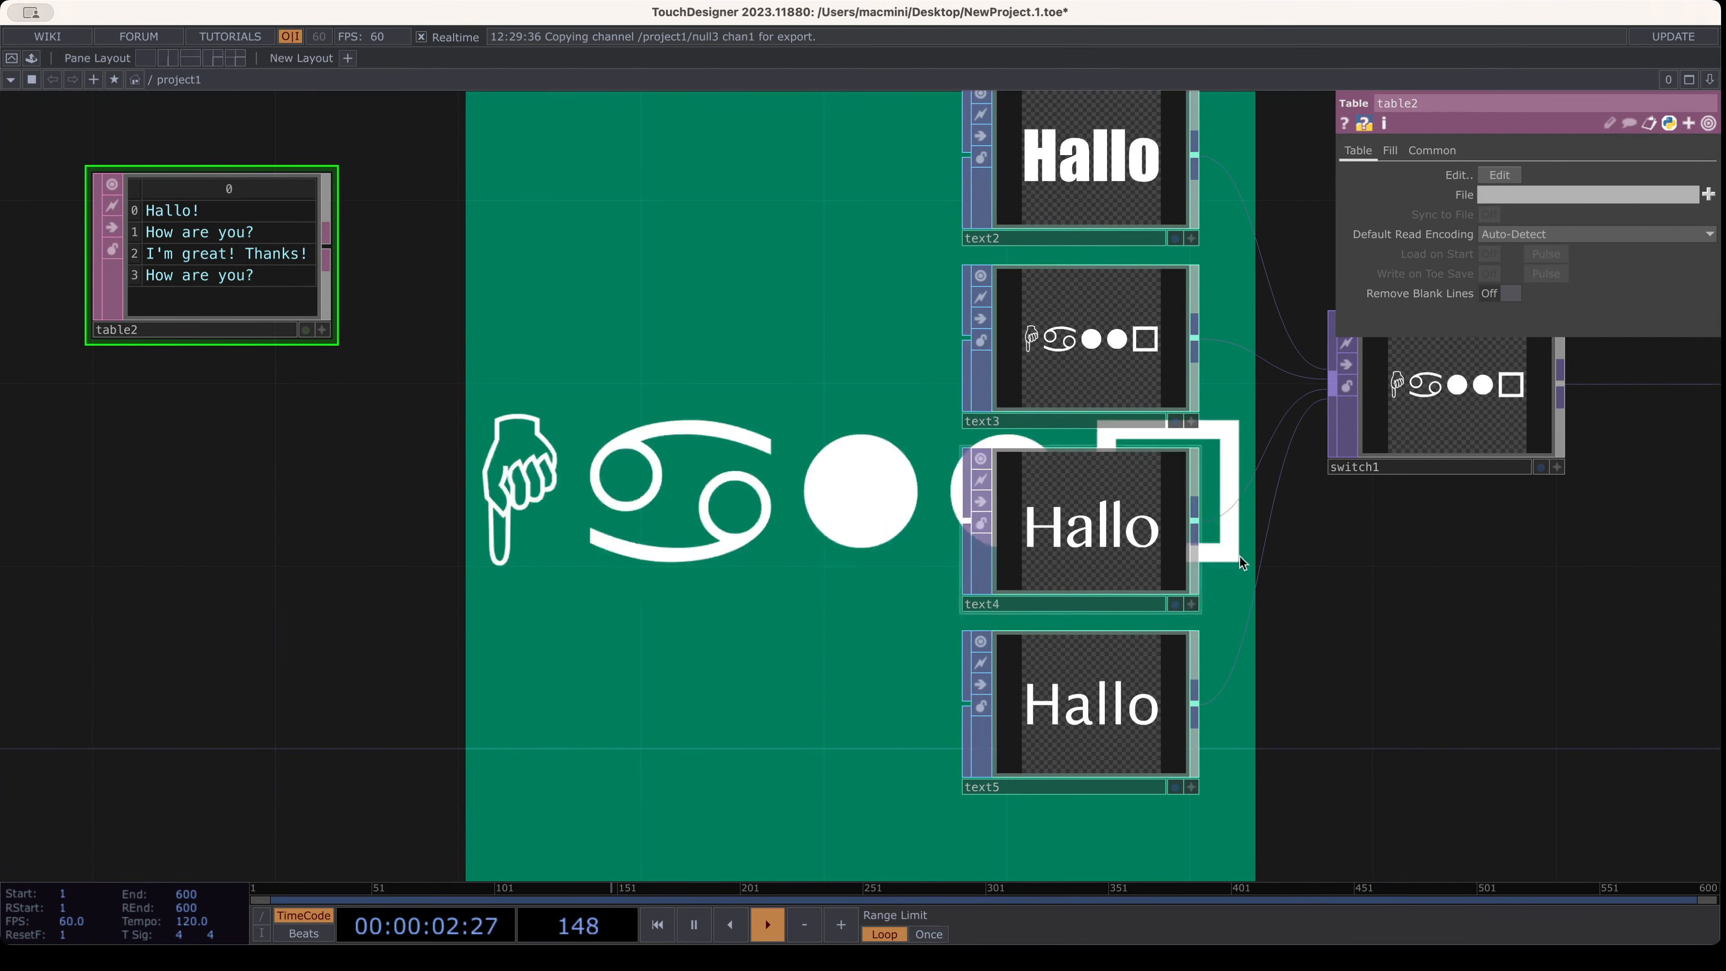
Review the parameters of switch1, text5 and table2 and the mouse-driven lookup operators in the network
click(1533, 440)
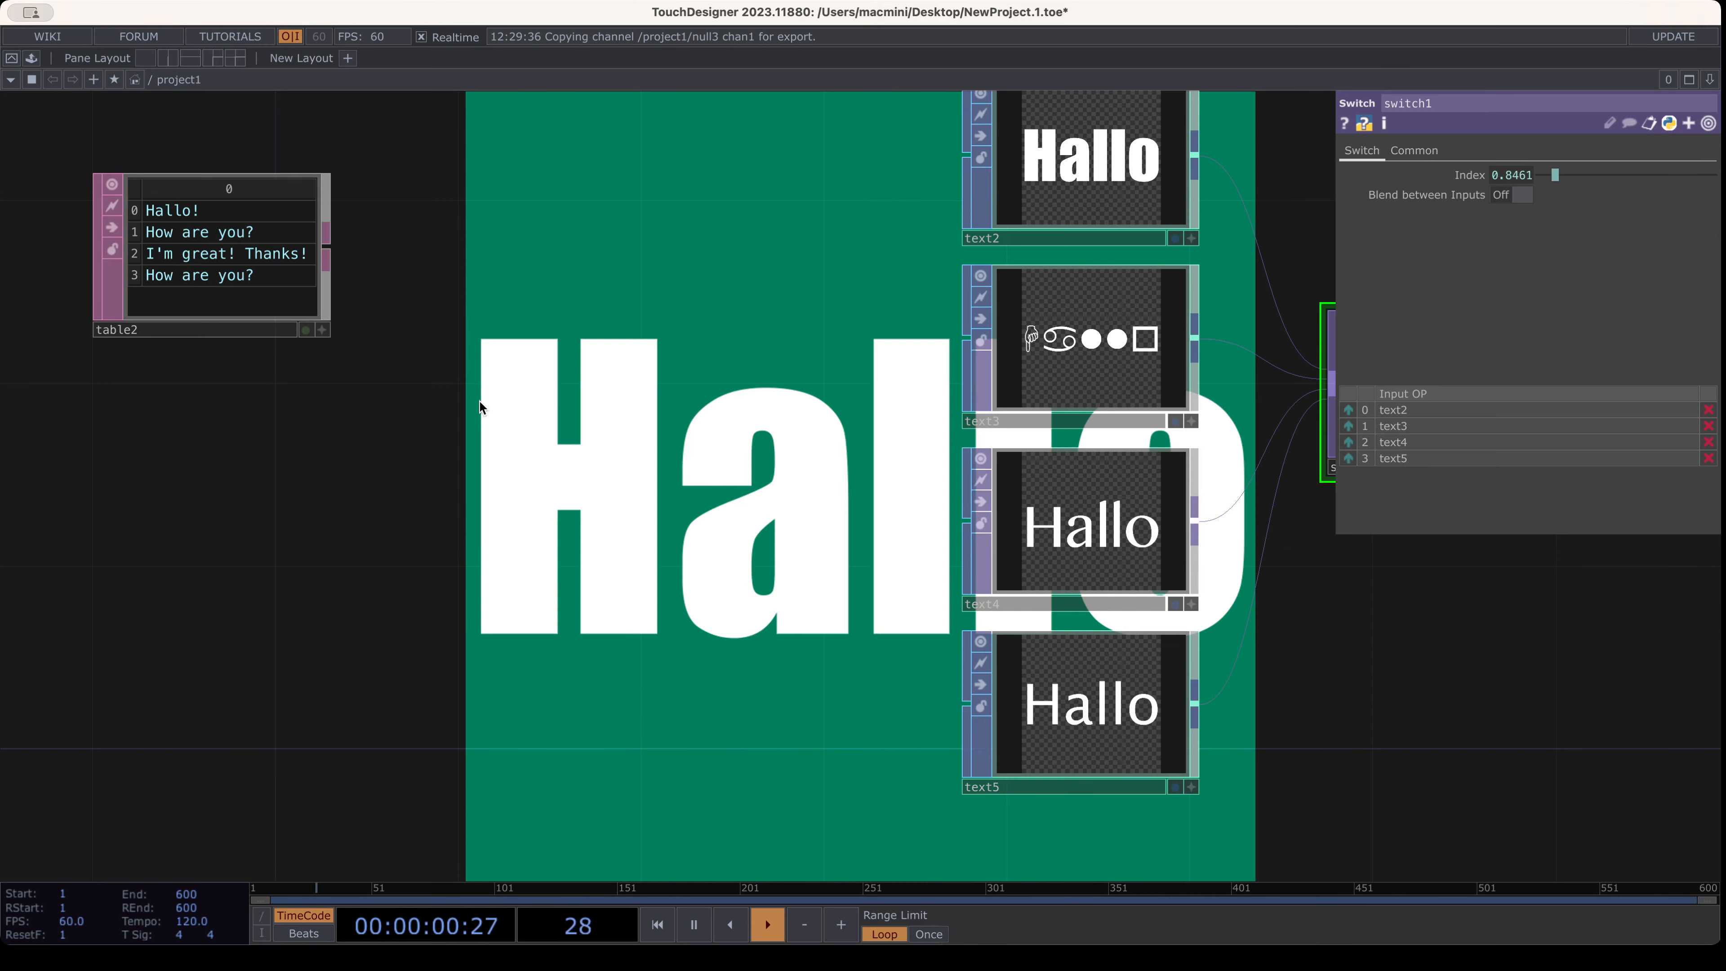
click(1135, 711)
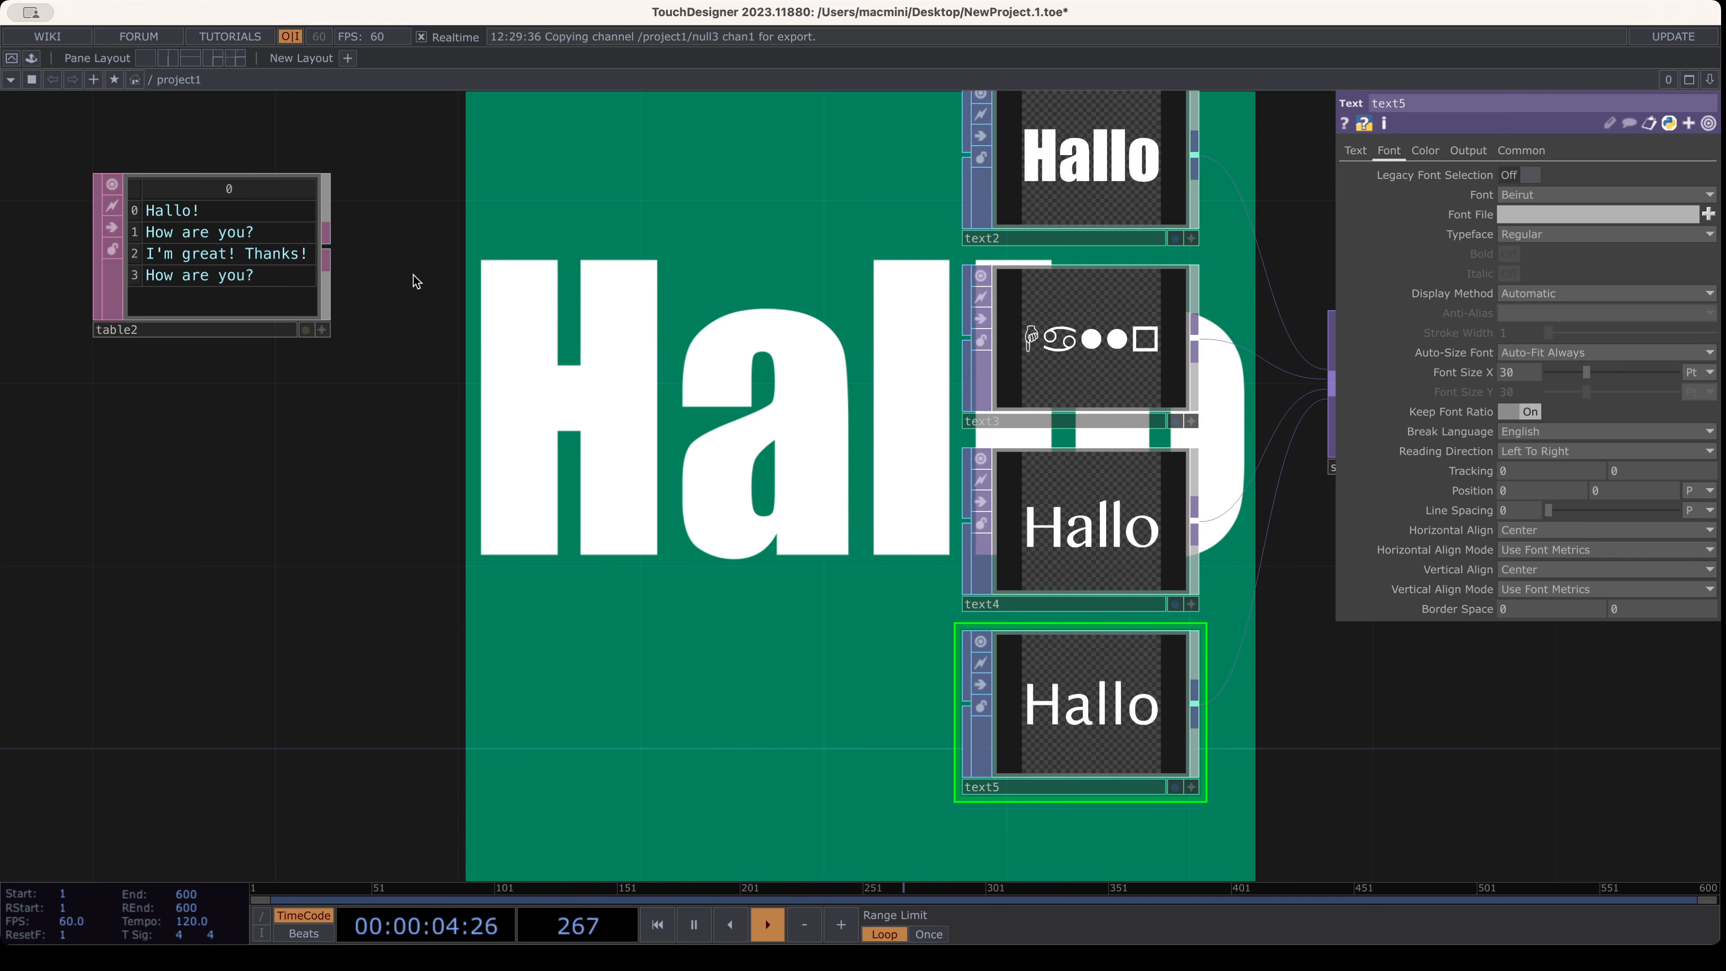
key(h)
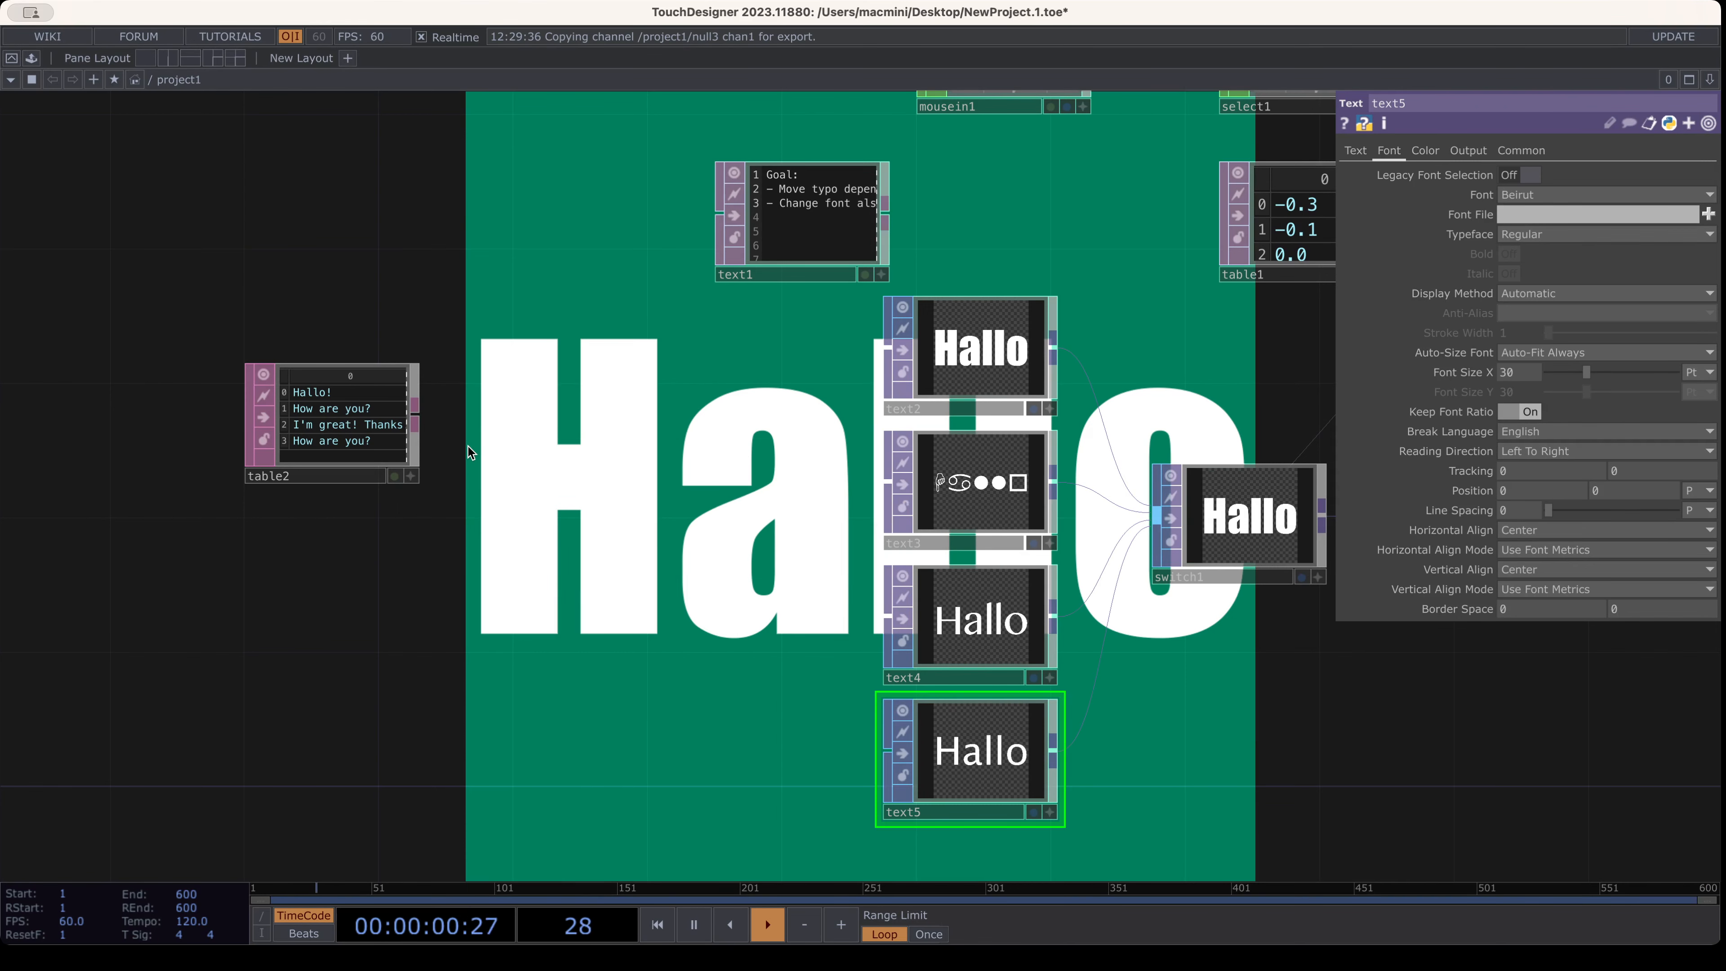
click(331, 446)
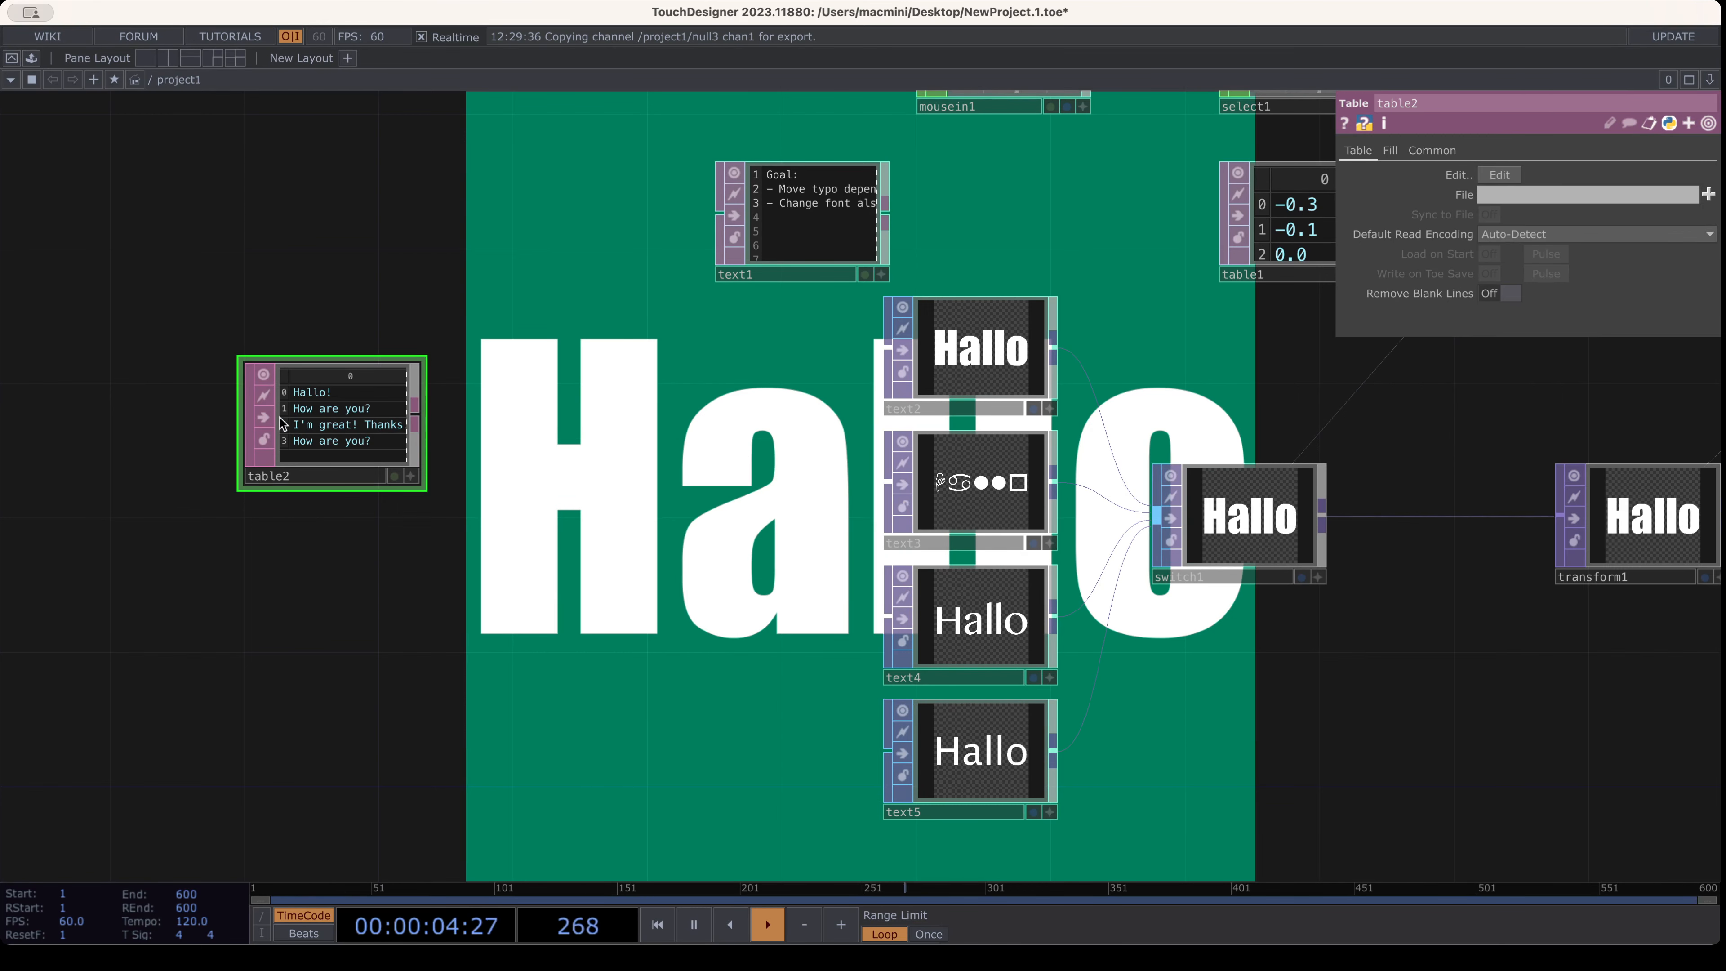
drag(720, 455, 629, 484)
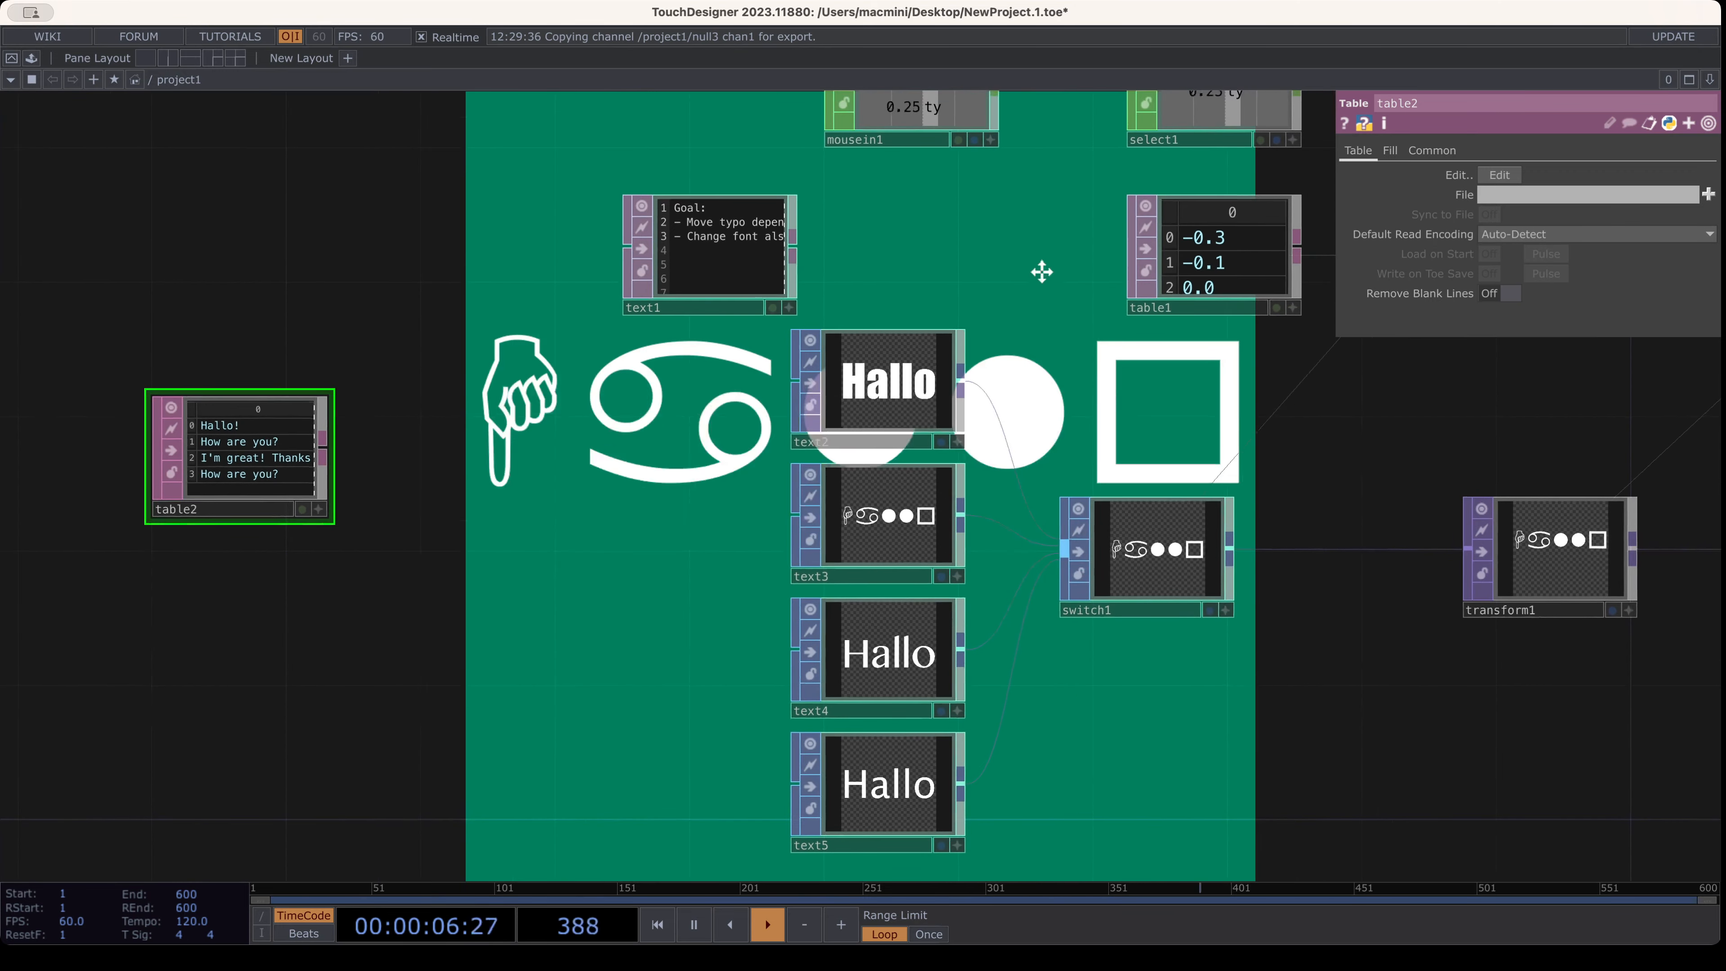
drag(1040, 274, 990, 394)
scroll(1077, 339, down, 1)
drag(814, 434, 636, 549)
scroll(1223, 174, down, 2)
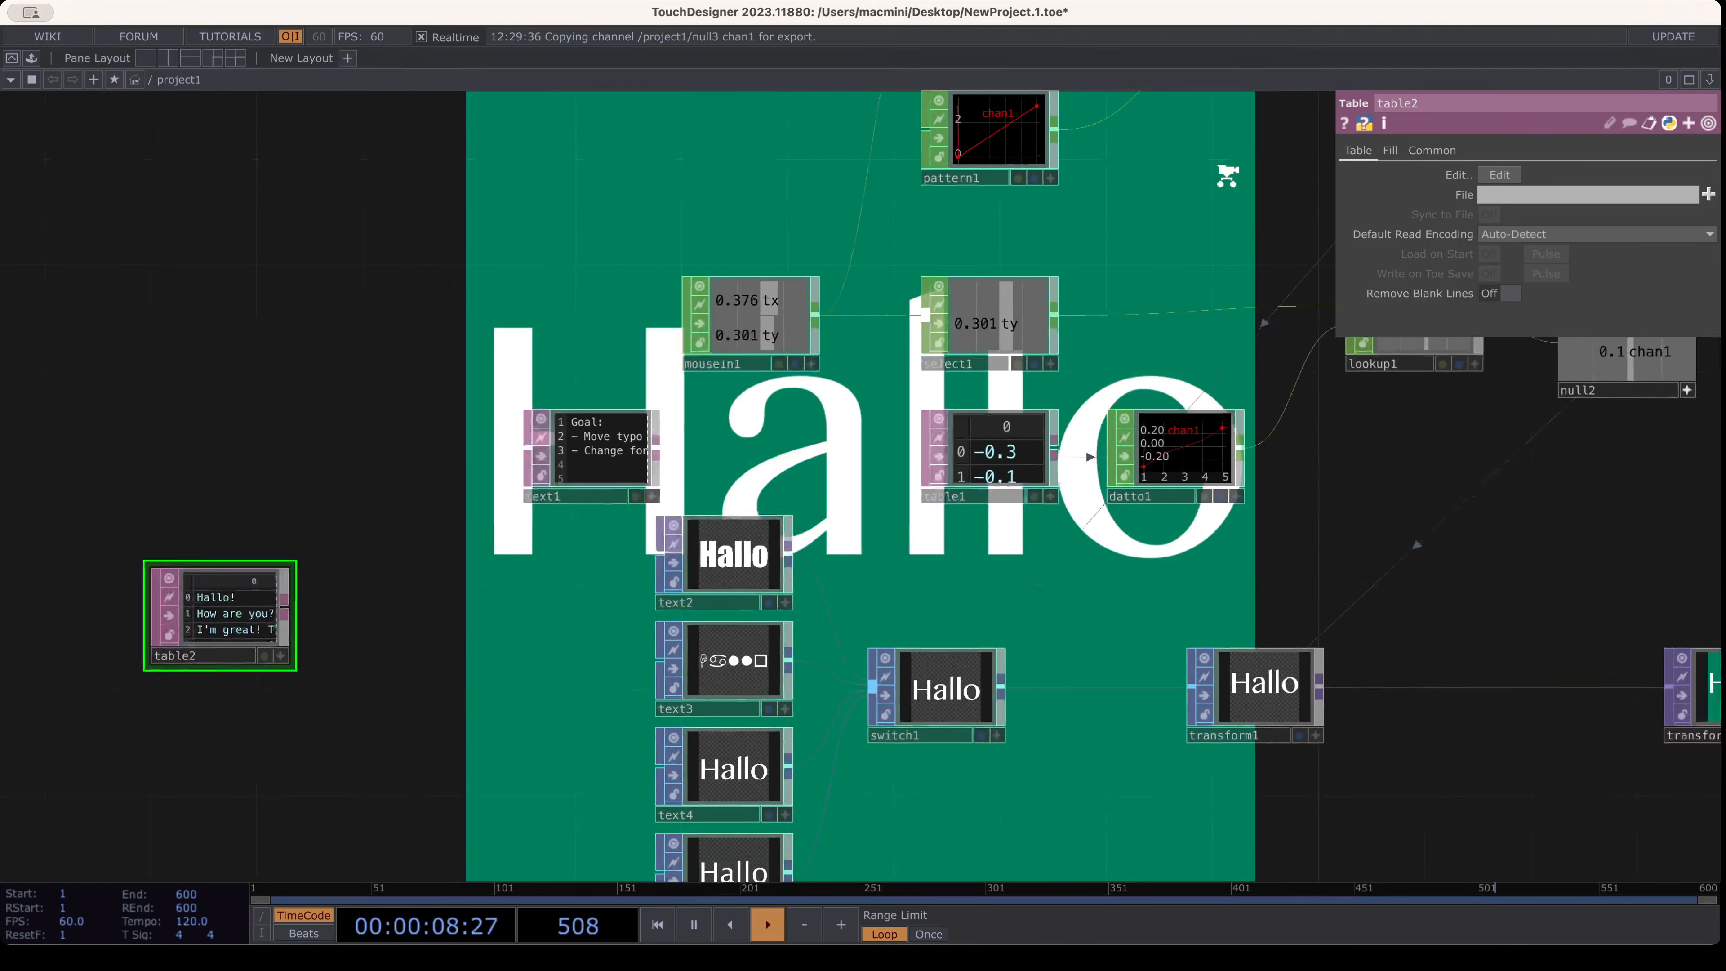
drag(1112, 359, 954, 590)
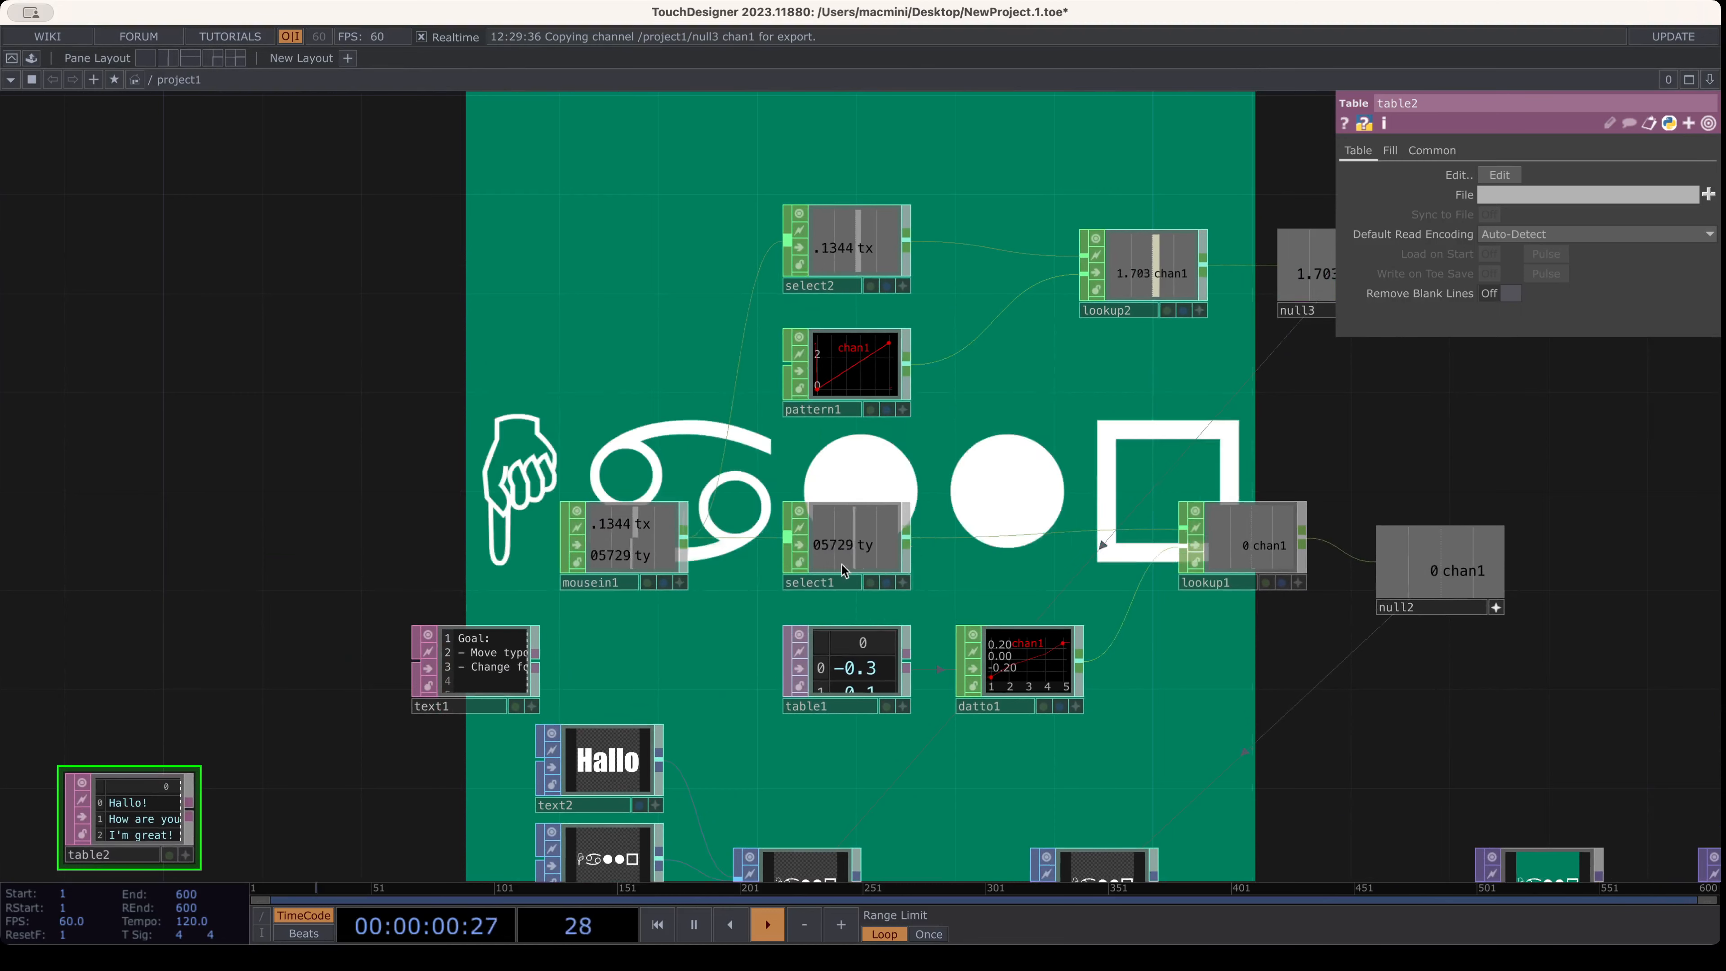
Add a Select DAT connected after table2 and move table2 farther left to make room for it
drag(341, 502, 712, 214)
scroll(527, 515, up, 5)
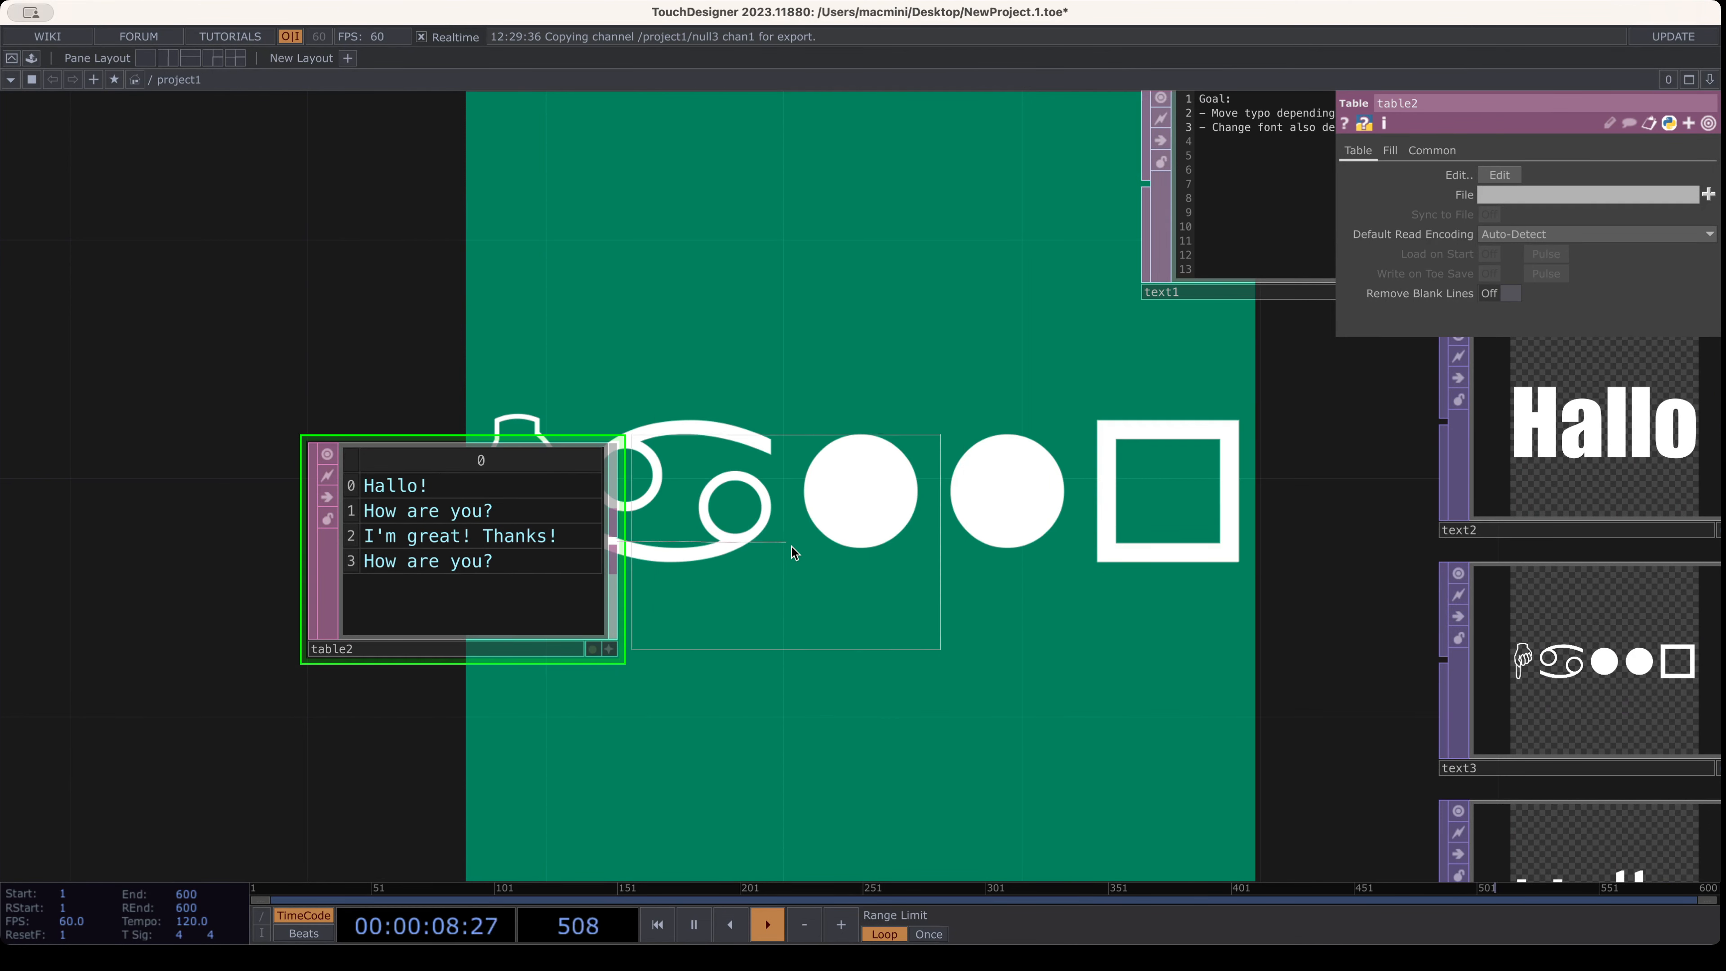
click(814, 551)
drag(543, 578, 305, 571)
drag(886, 540, 853, 529)
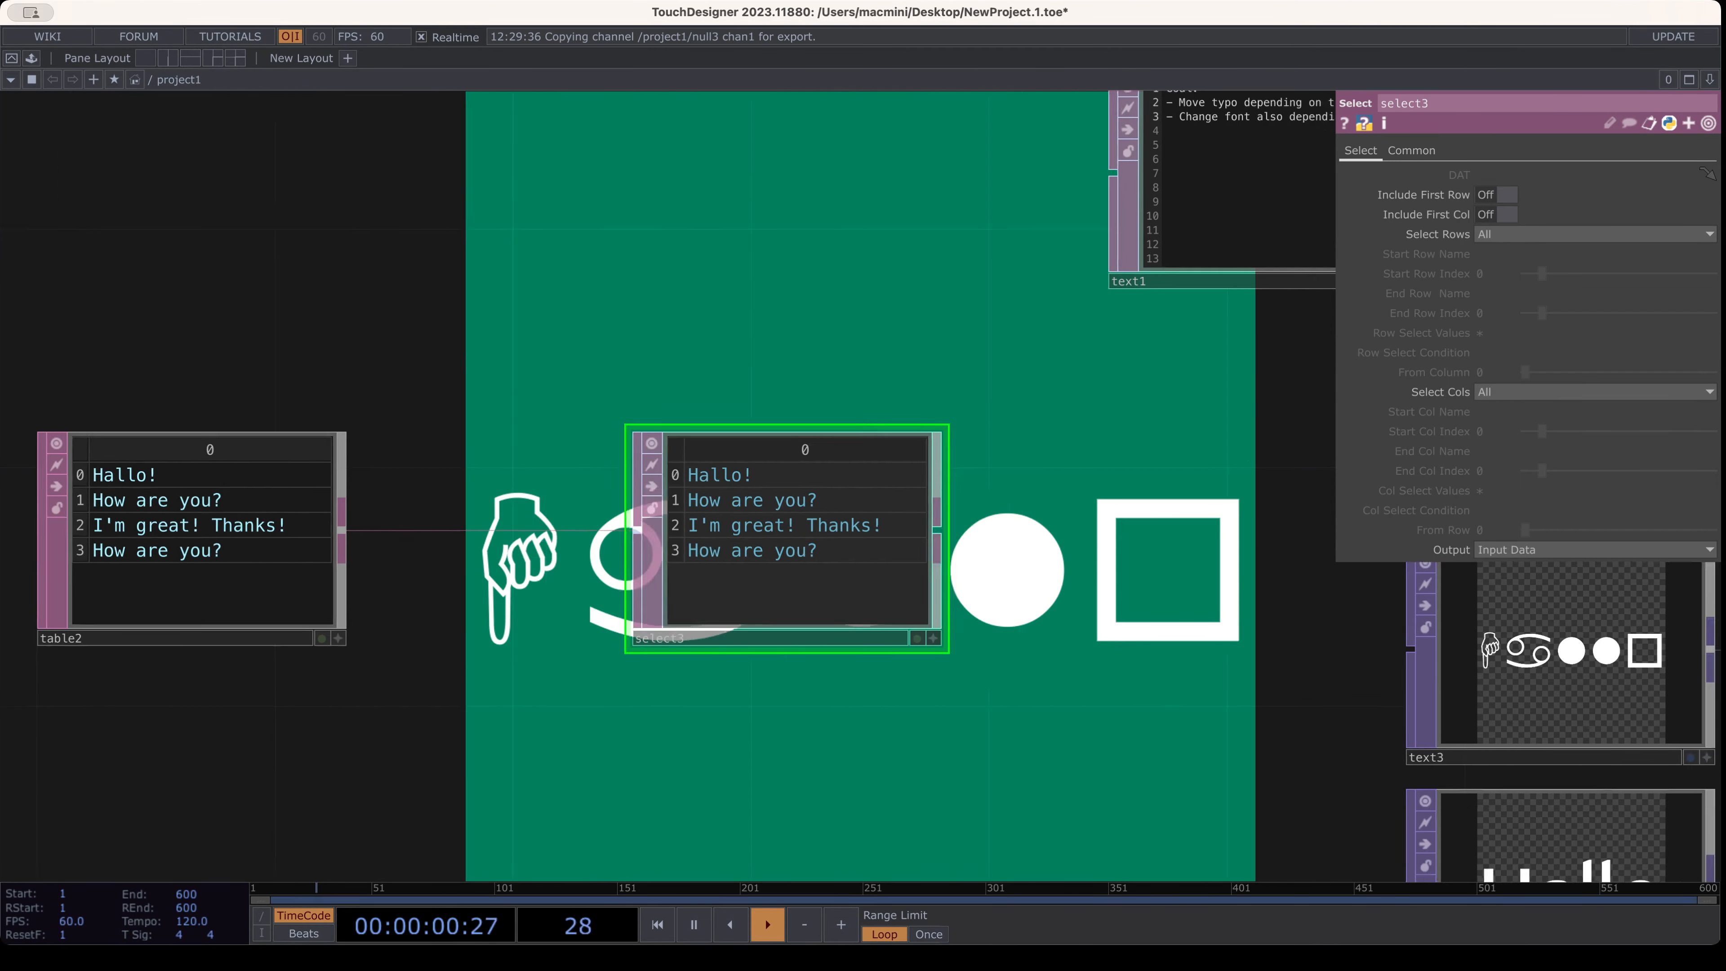
Set the Select DAT's row selection mode to by Index
drag(1114, 654, 1039, 598)
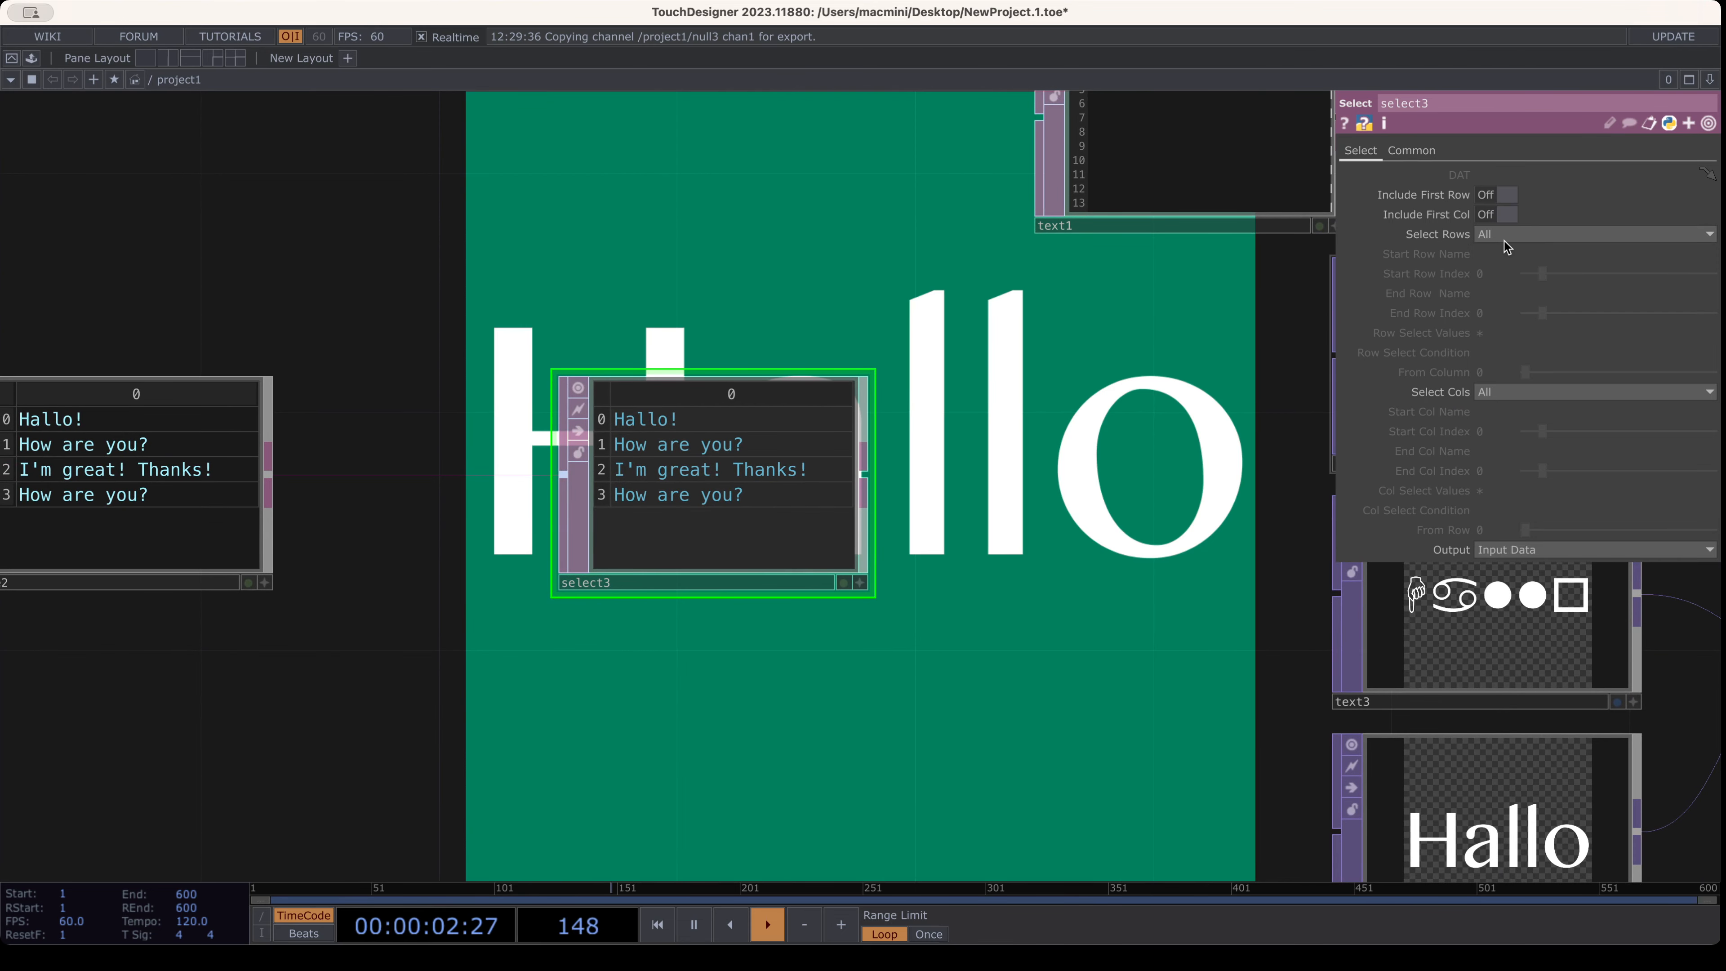
click(1503, 238)
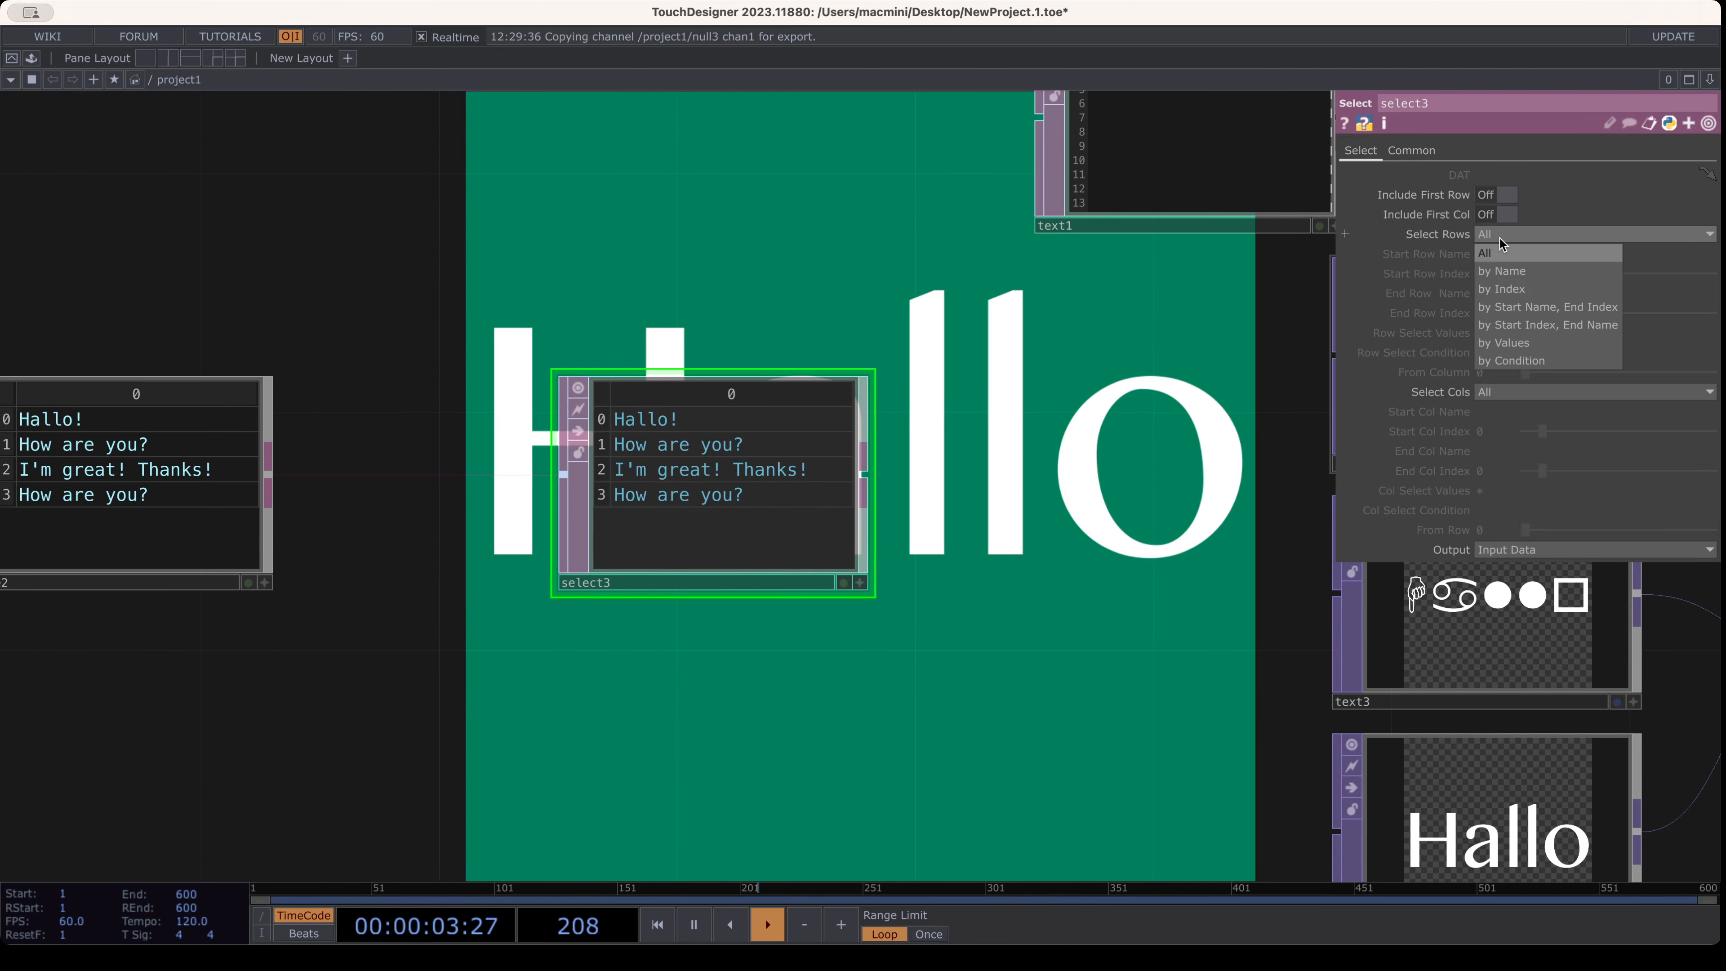
click(1532, 289)
drag(1131, 580, 1003, 507)
scroll(1083, 530, up, 2)
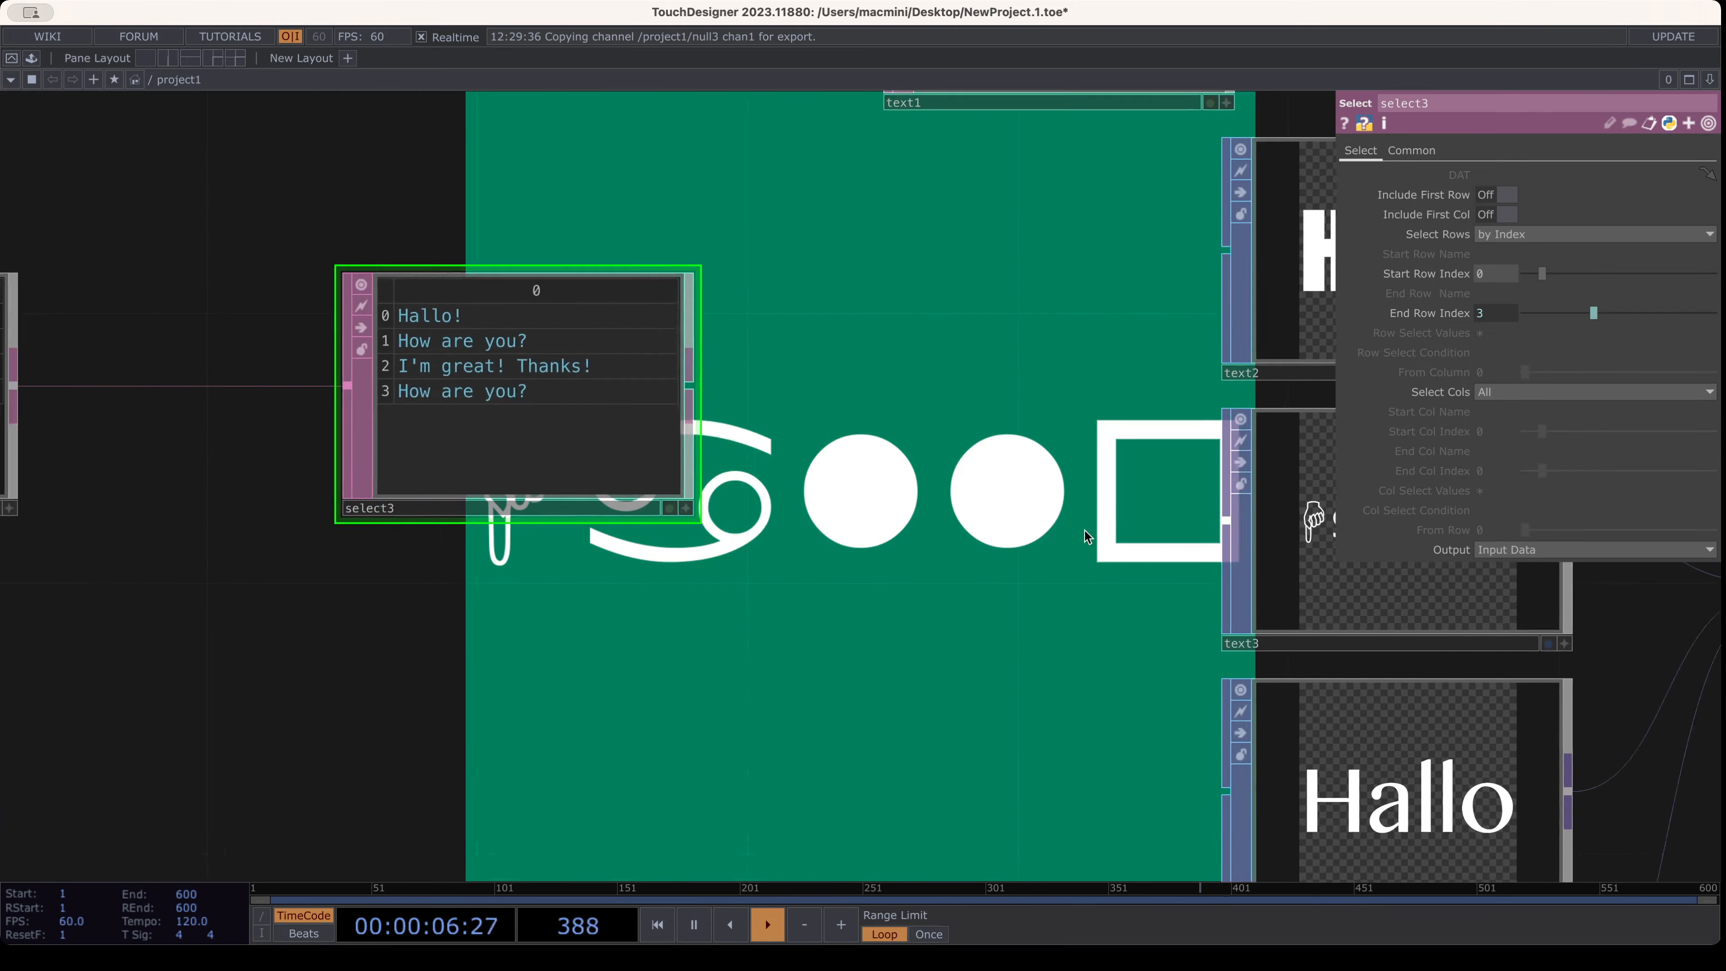
scroll(1087, 527, down, 4)
scroll(1094, 520, up, 3)
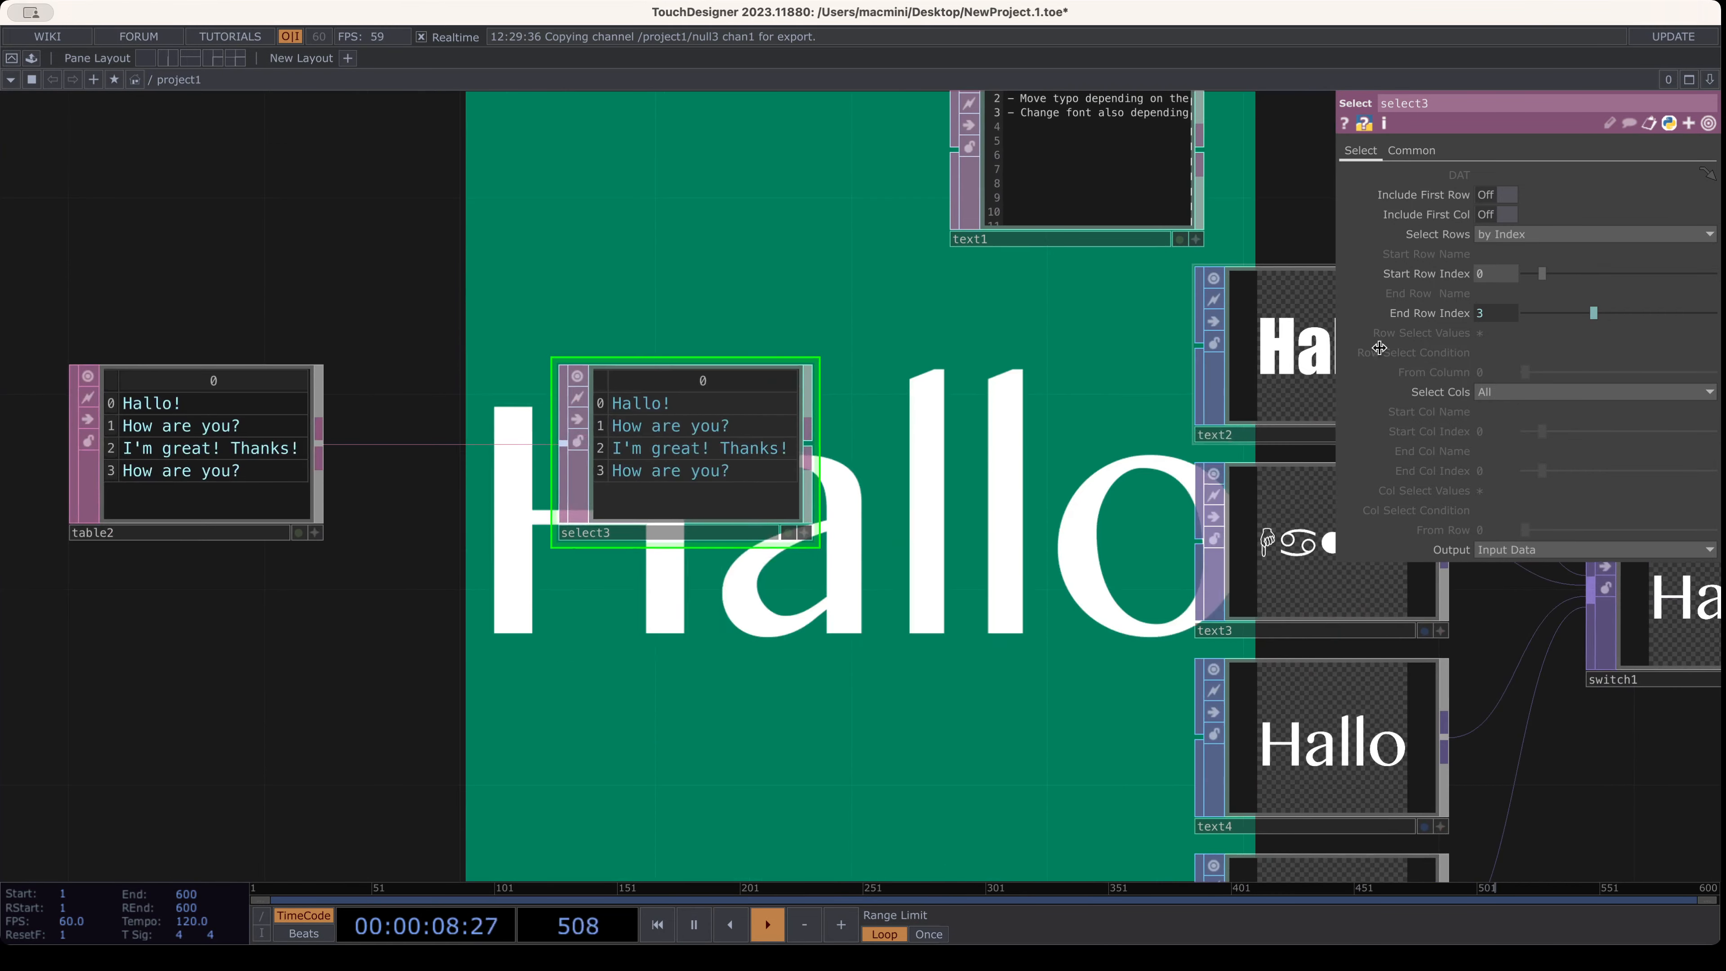
drag(1163, 473, 827, 507)
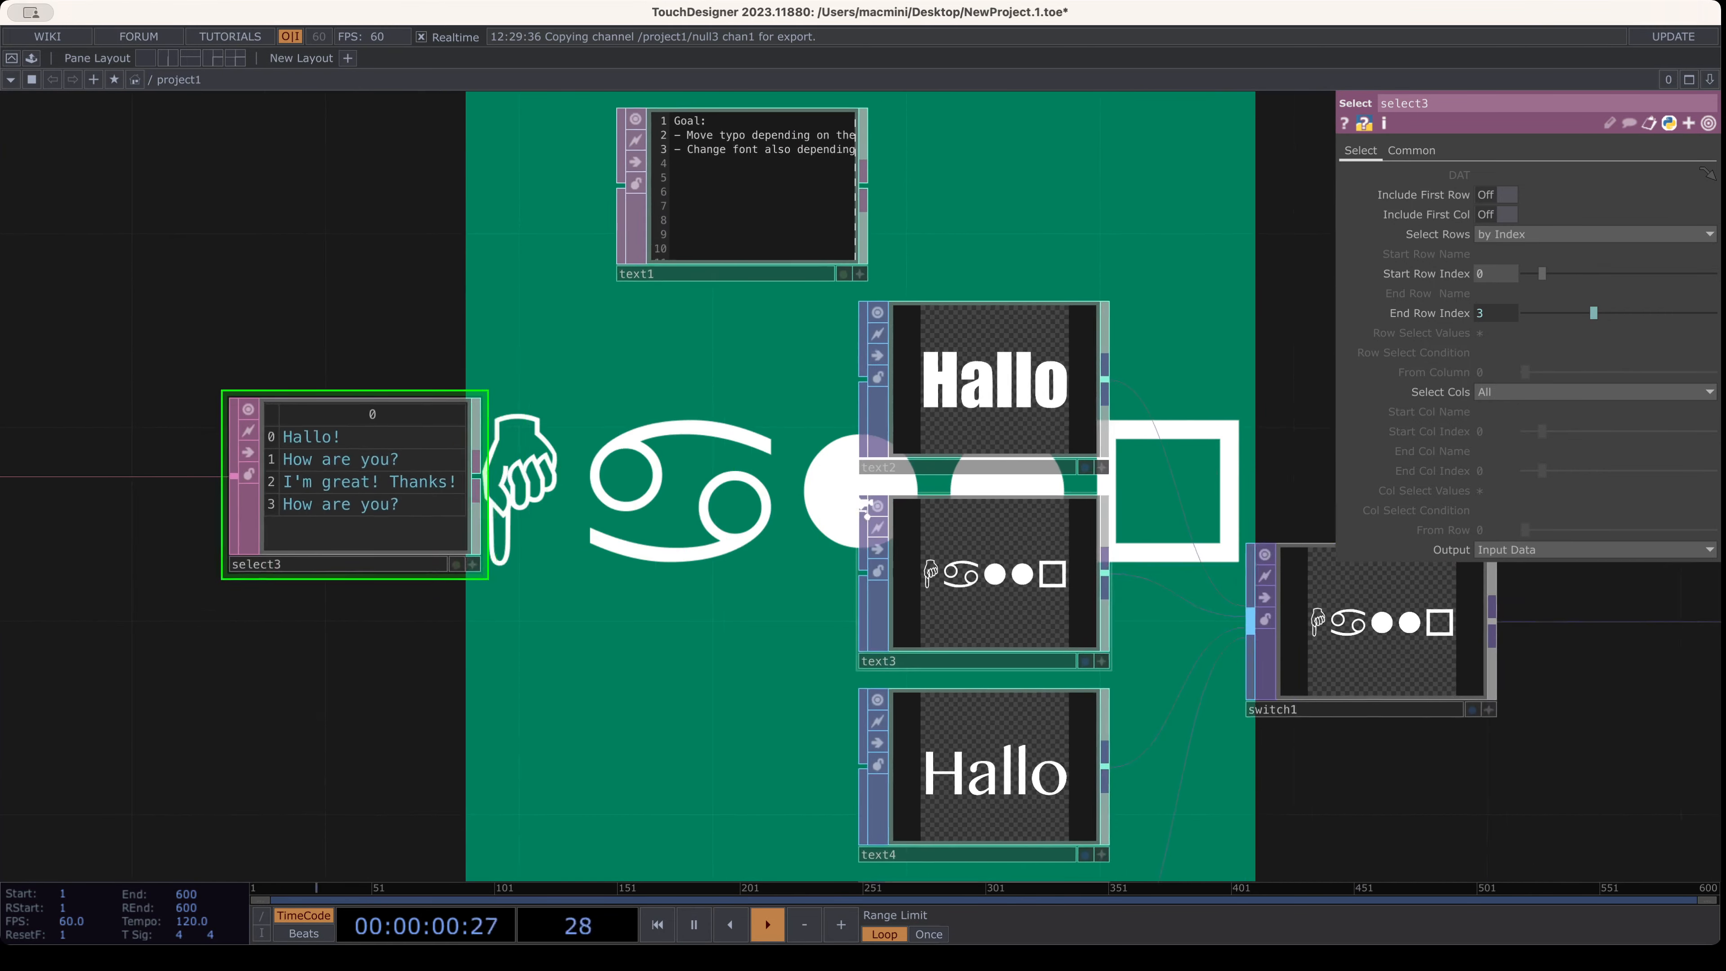
scroll(815, 507, down, 3)
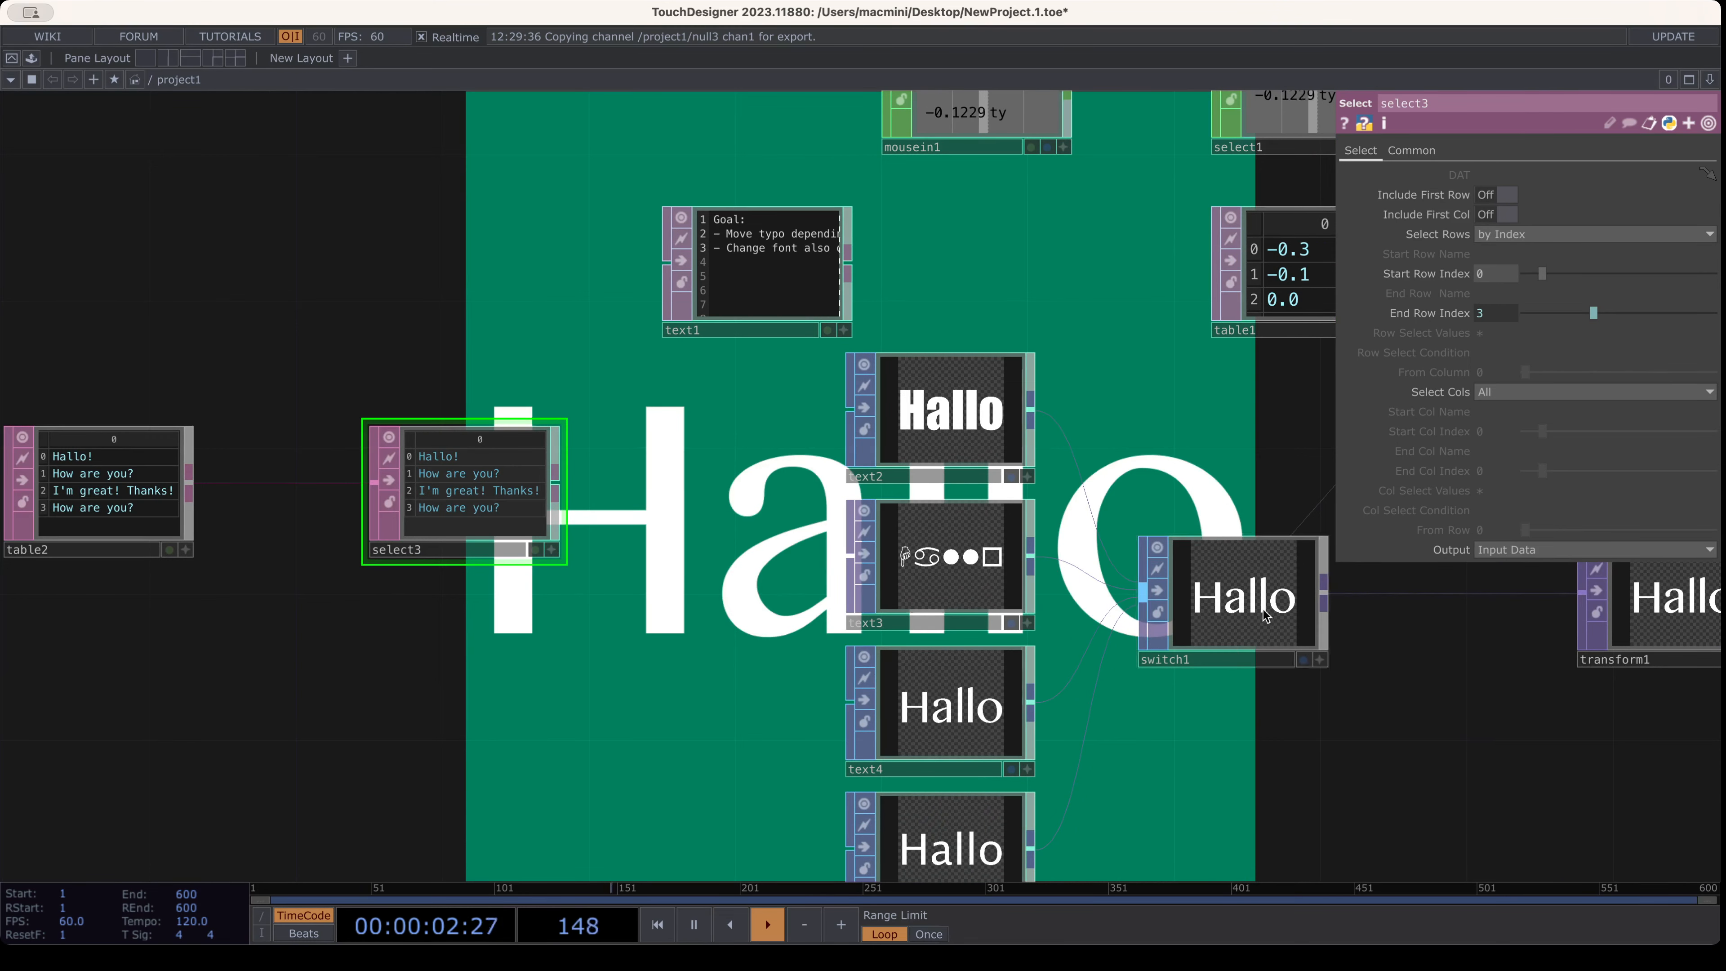
Reuse switch1's index expression op('null3')['chan1'] for both the start and end row index of select3
click(1223, 611)
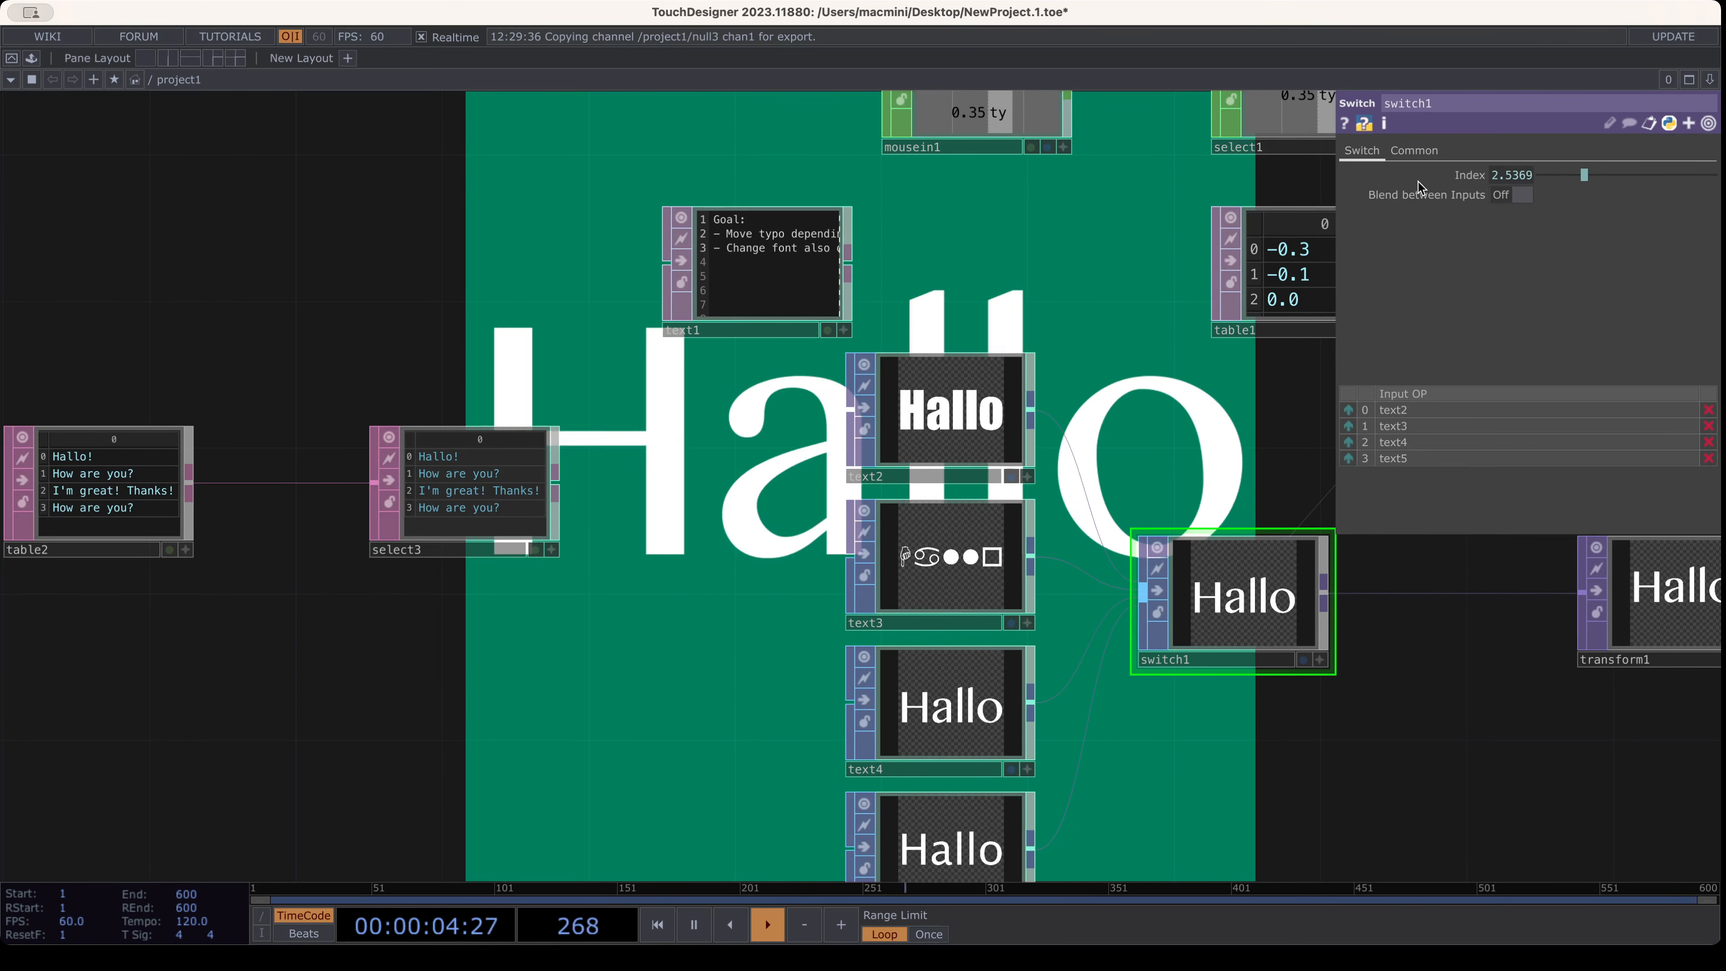
click(547, 548)
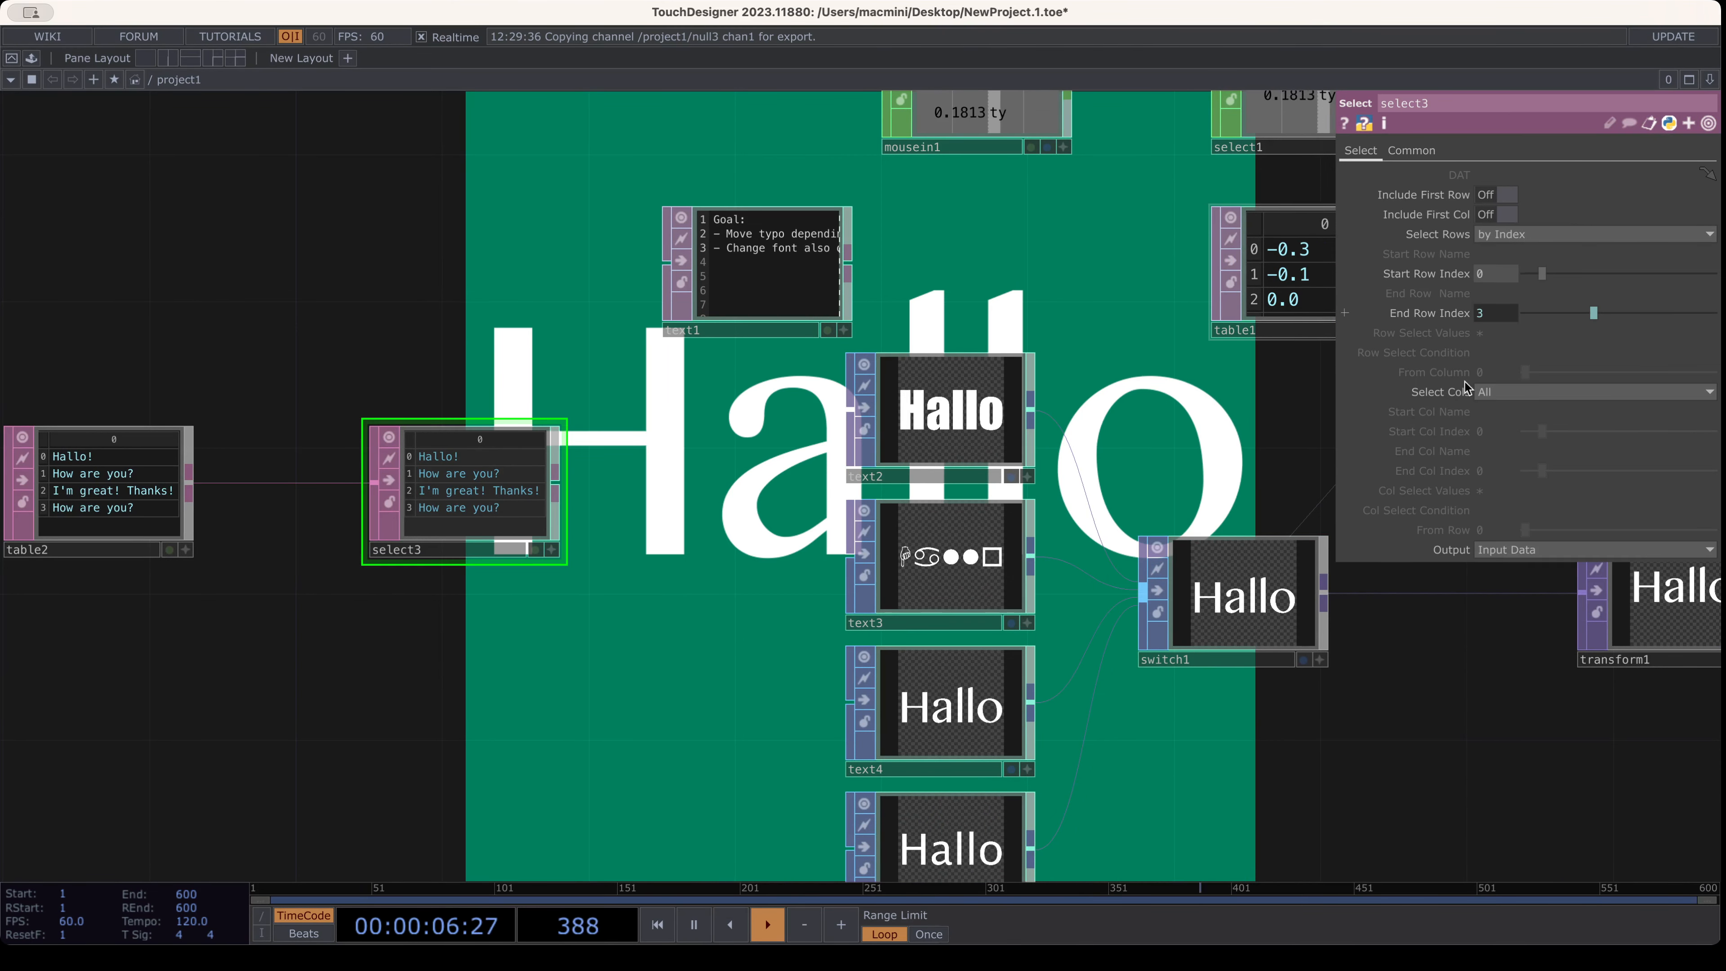
click(1233, 598)
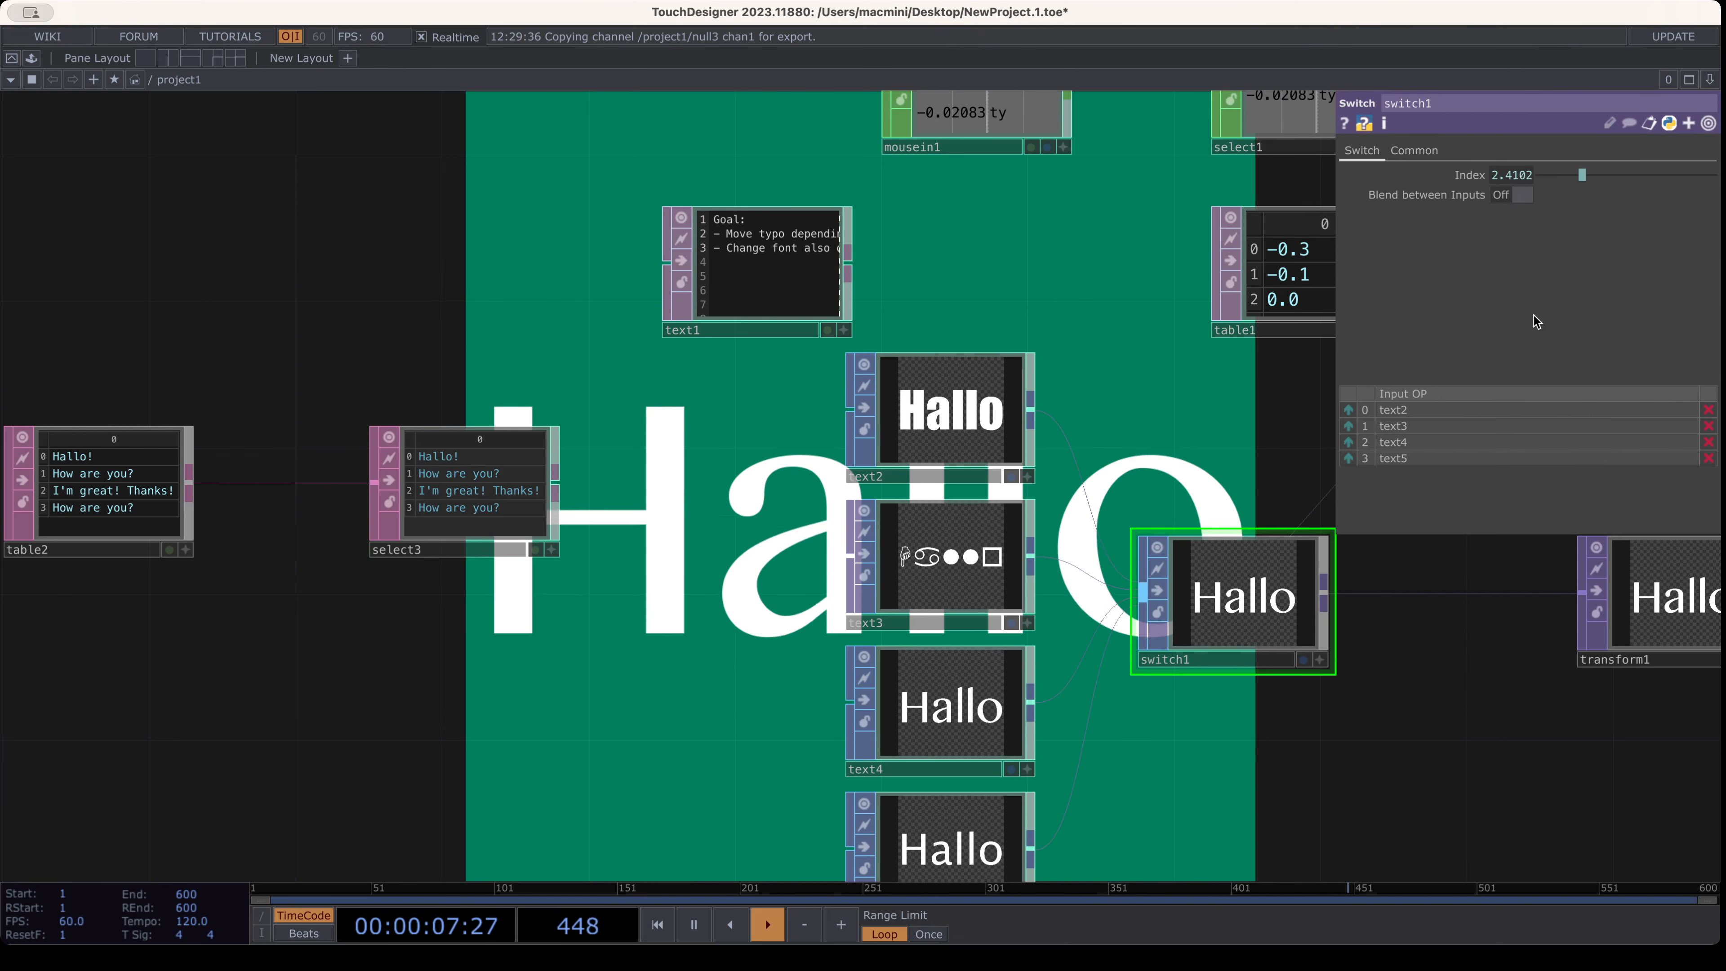
click(1524, 176)
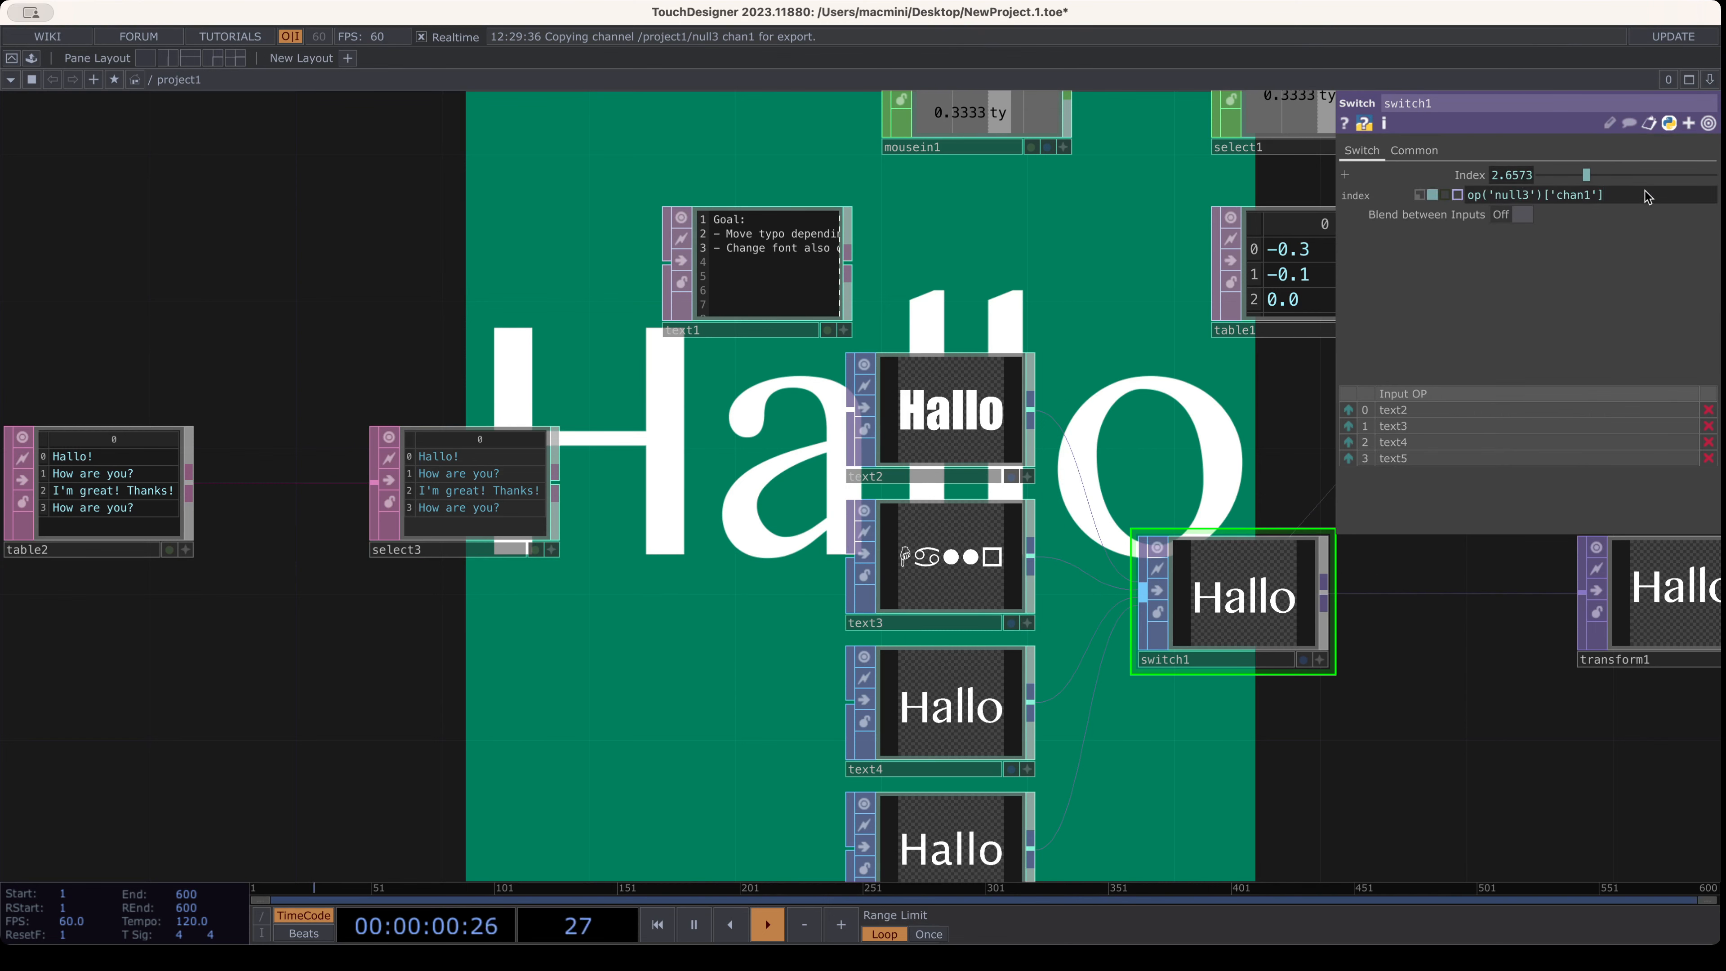
click(499, 508)
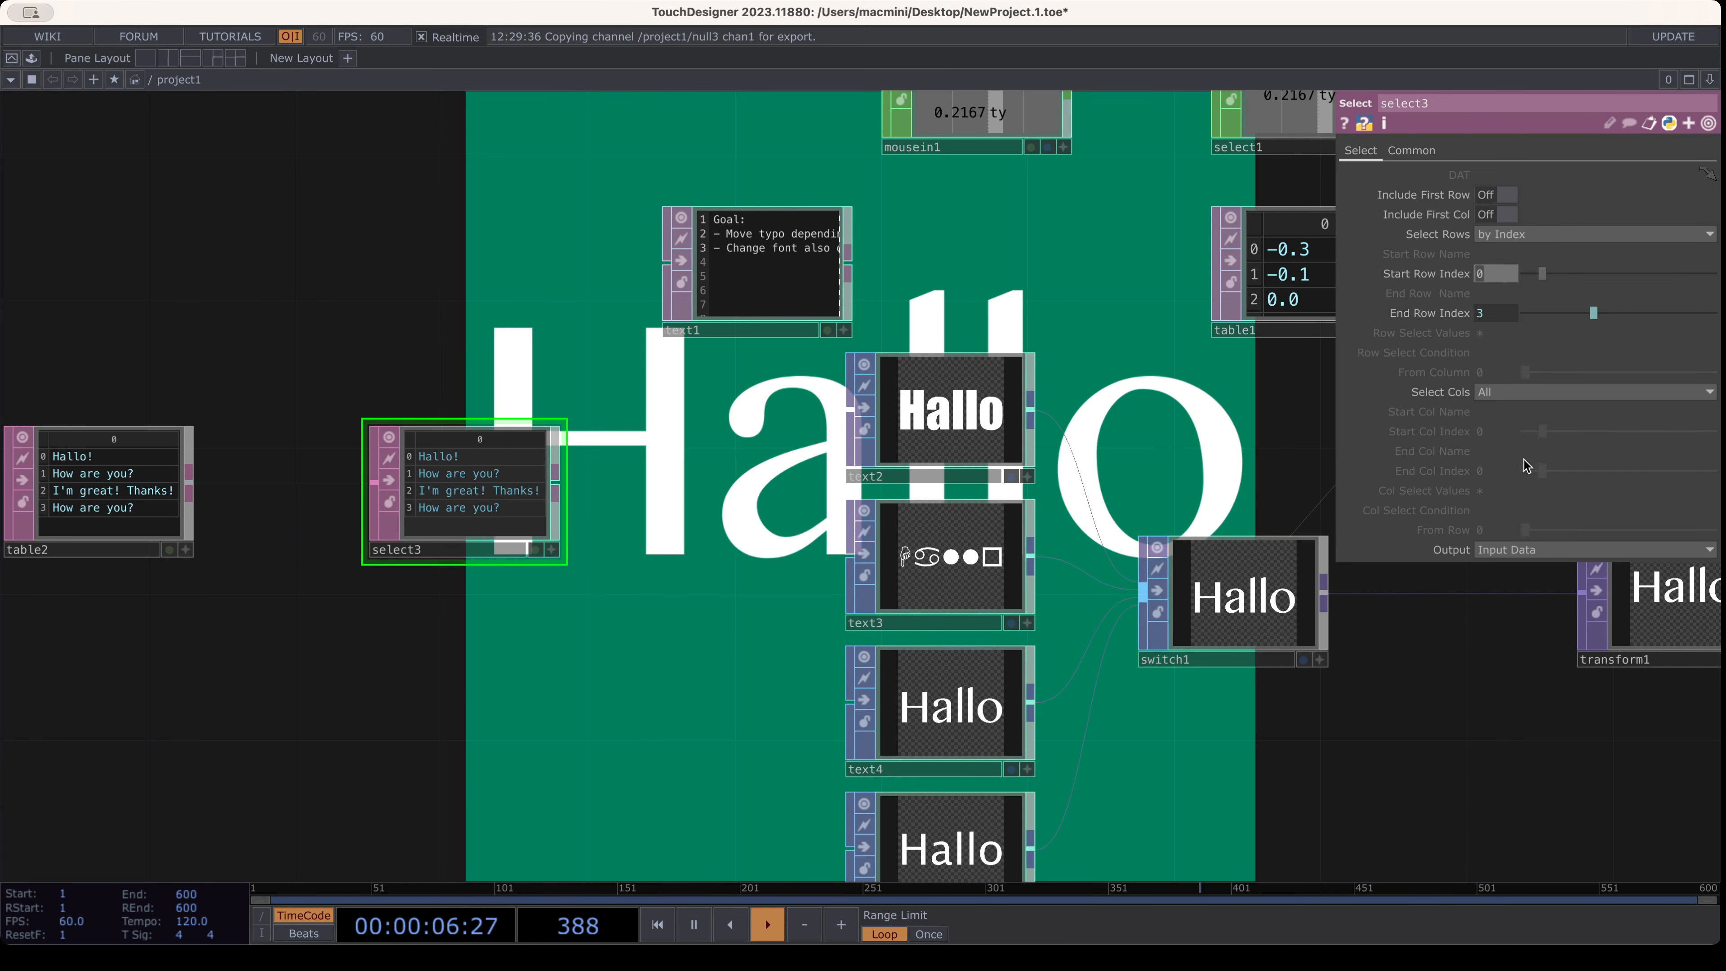
key(Return)
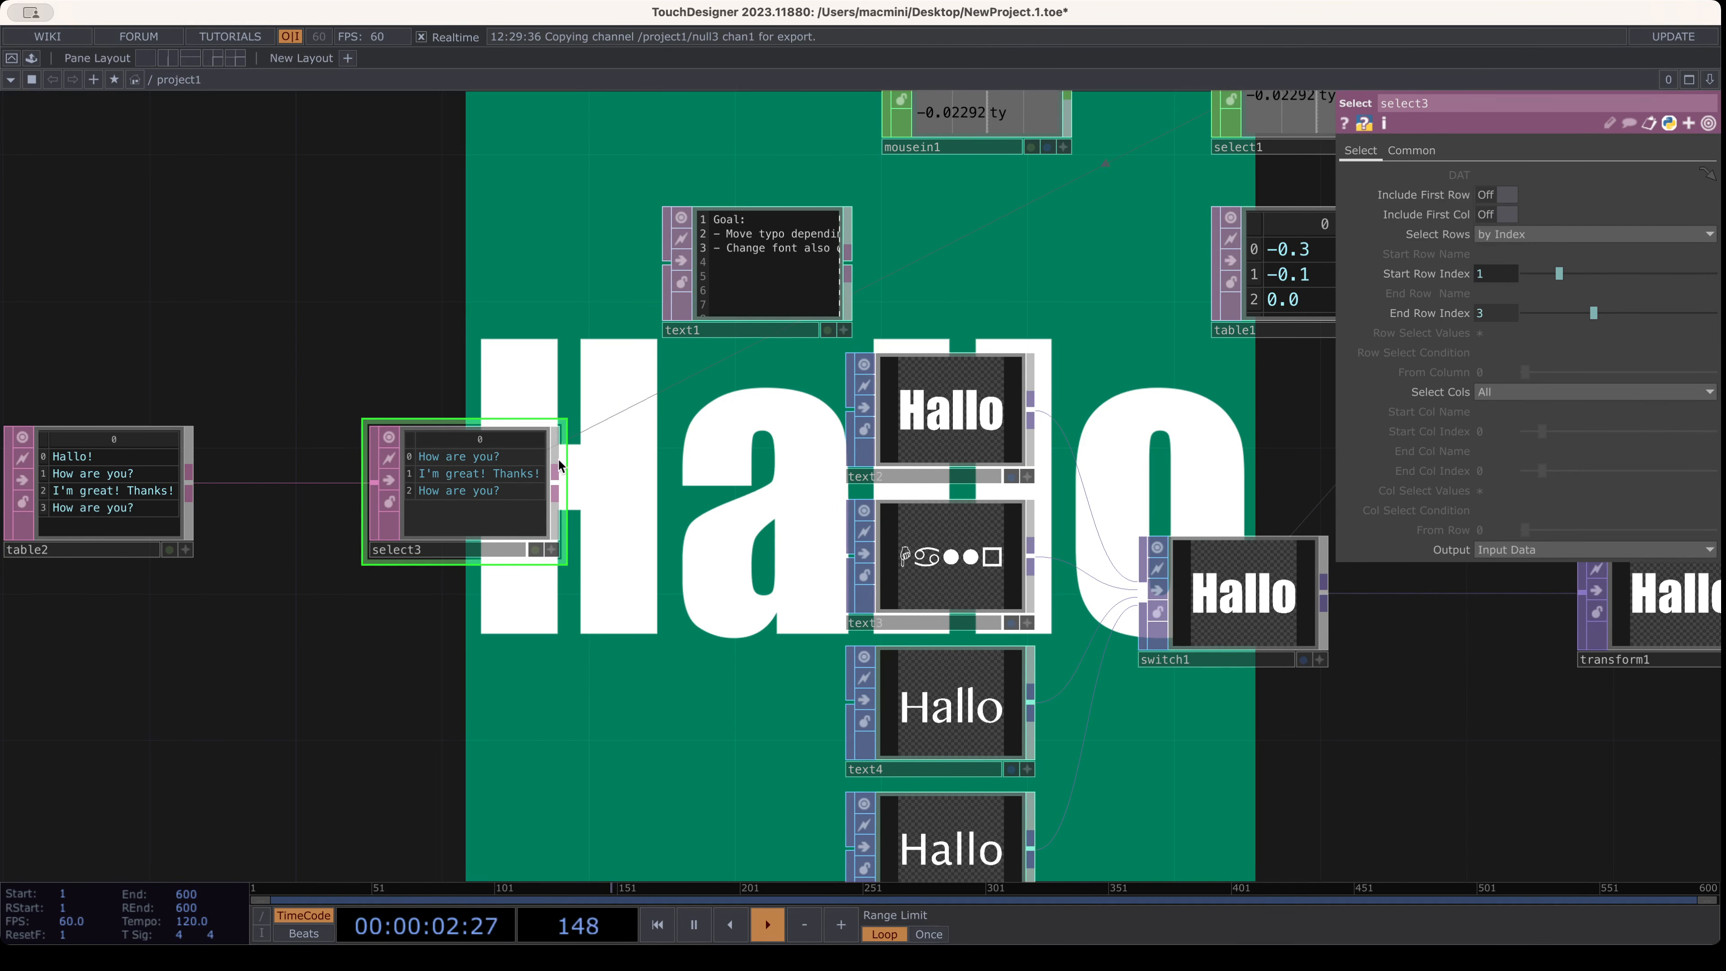
click(1501, 314)
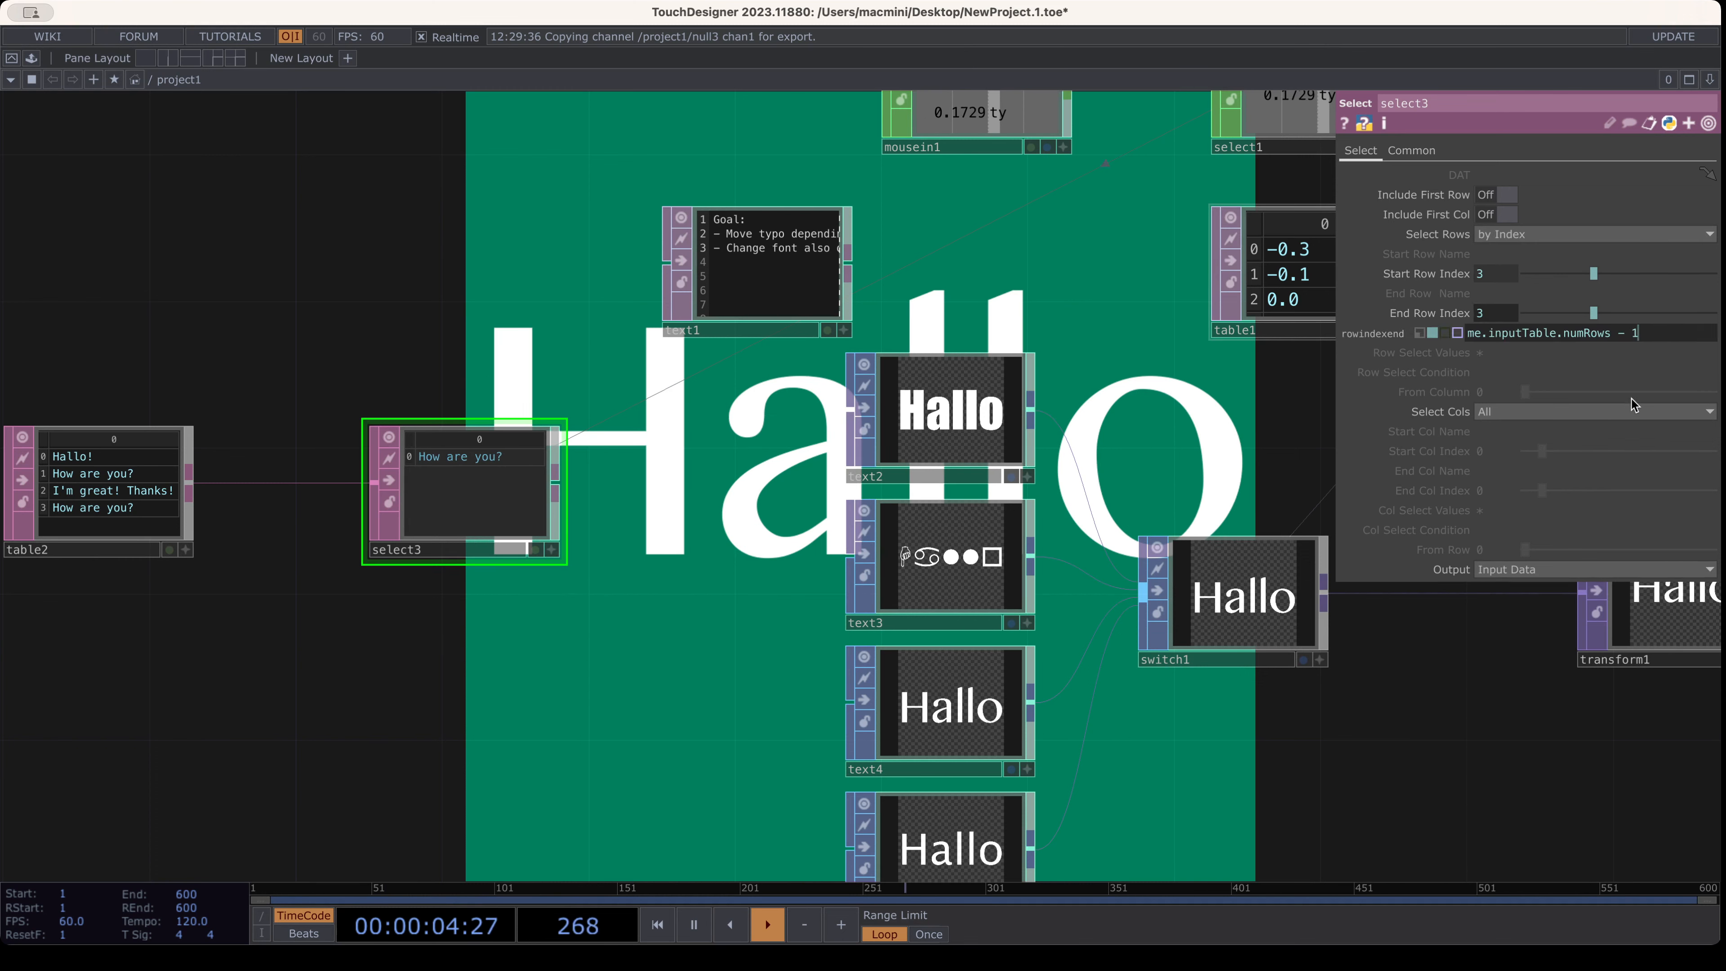
text(op('null3')['chan1'])
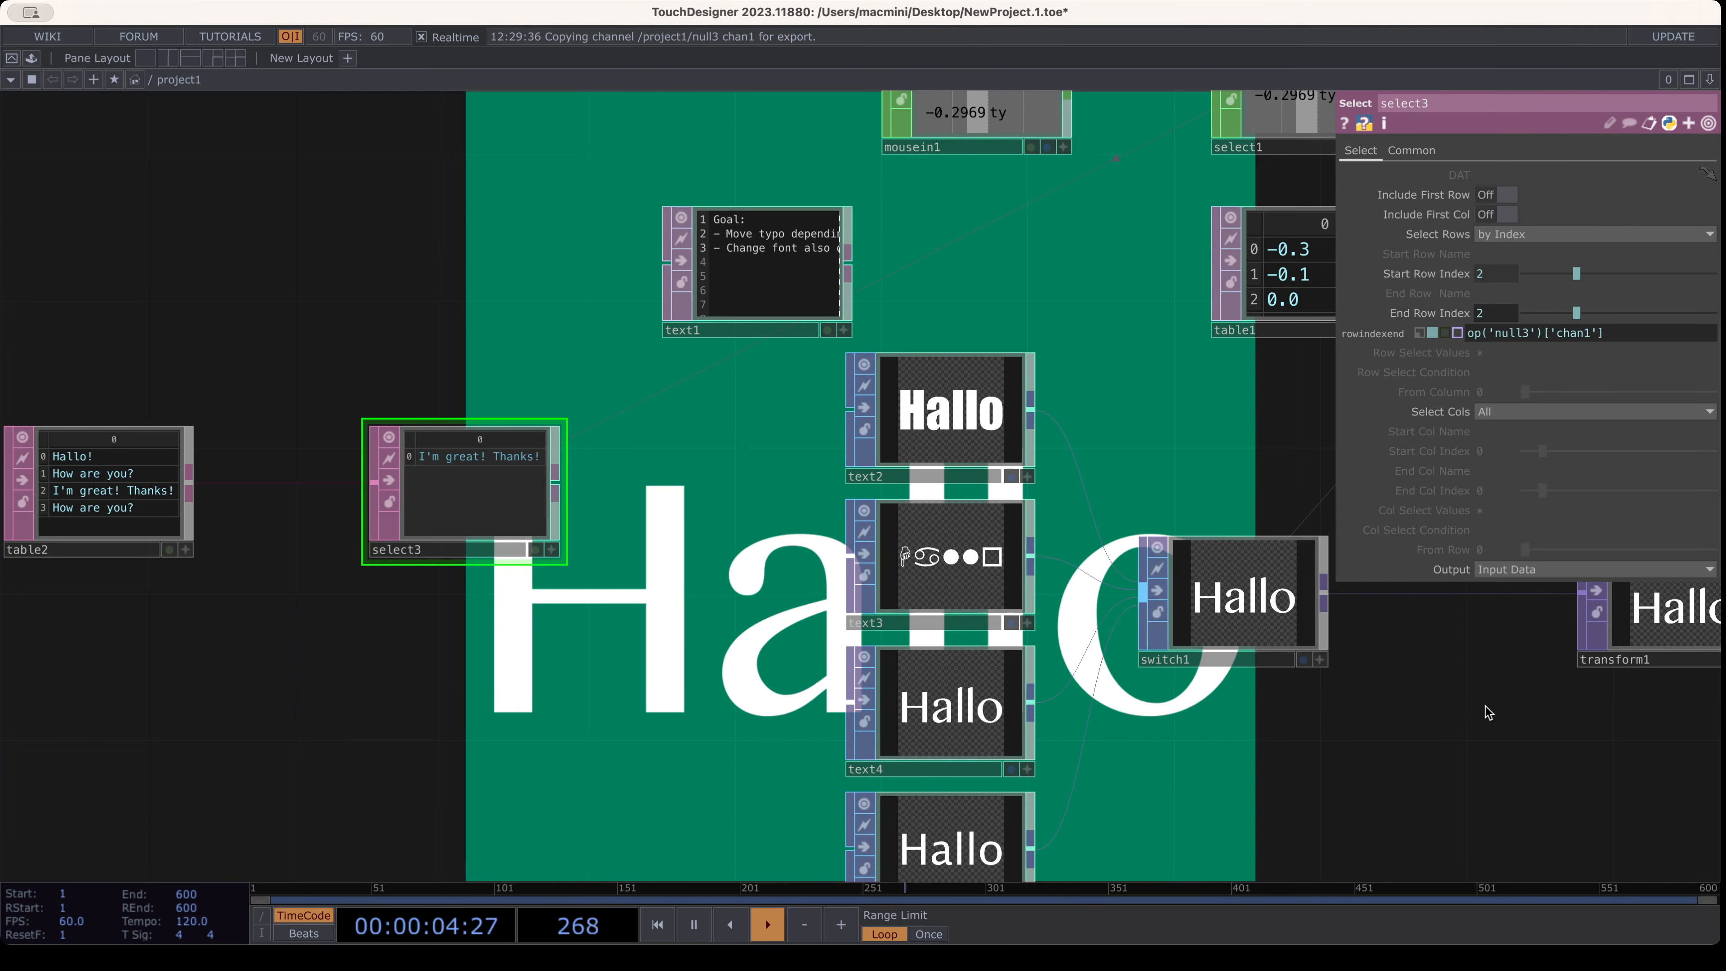
Check pattern1's ramp parameters and switch1's index and input list to see how the switching range is driven
drag(1126, 743, 1107, 742)
scroll(1107, 743, down, 5)
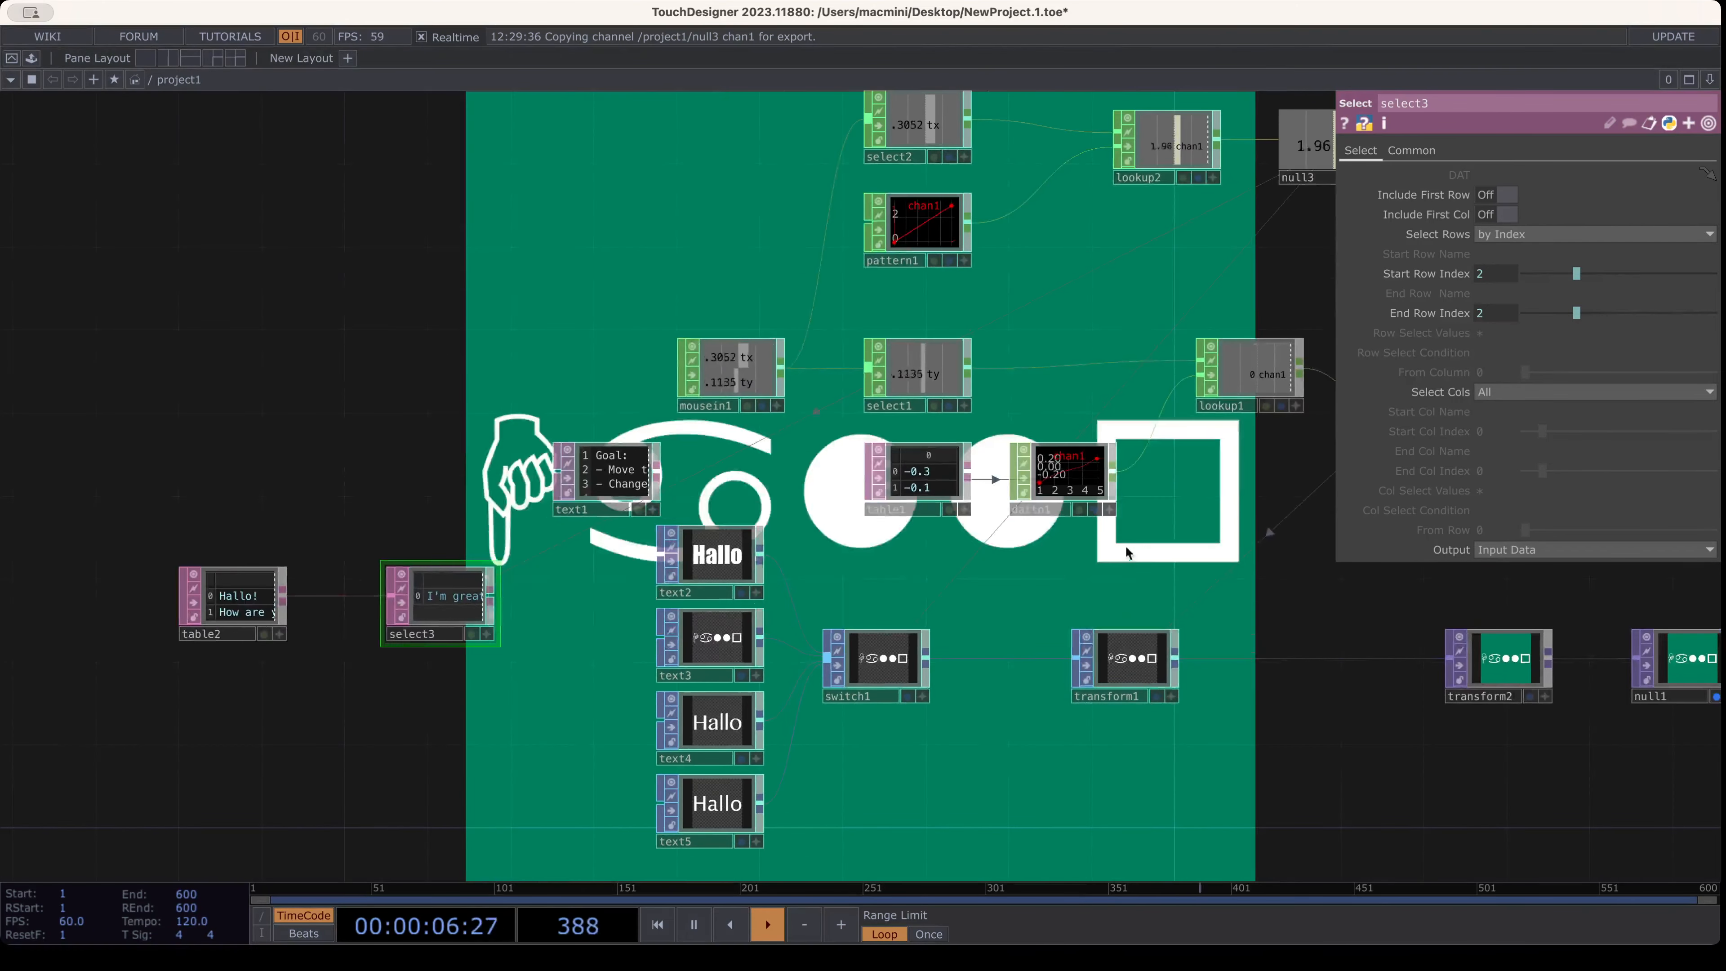
drag(1242, 499, 1124, 572)
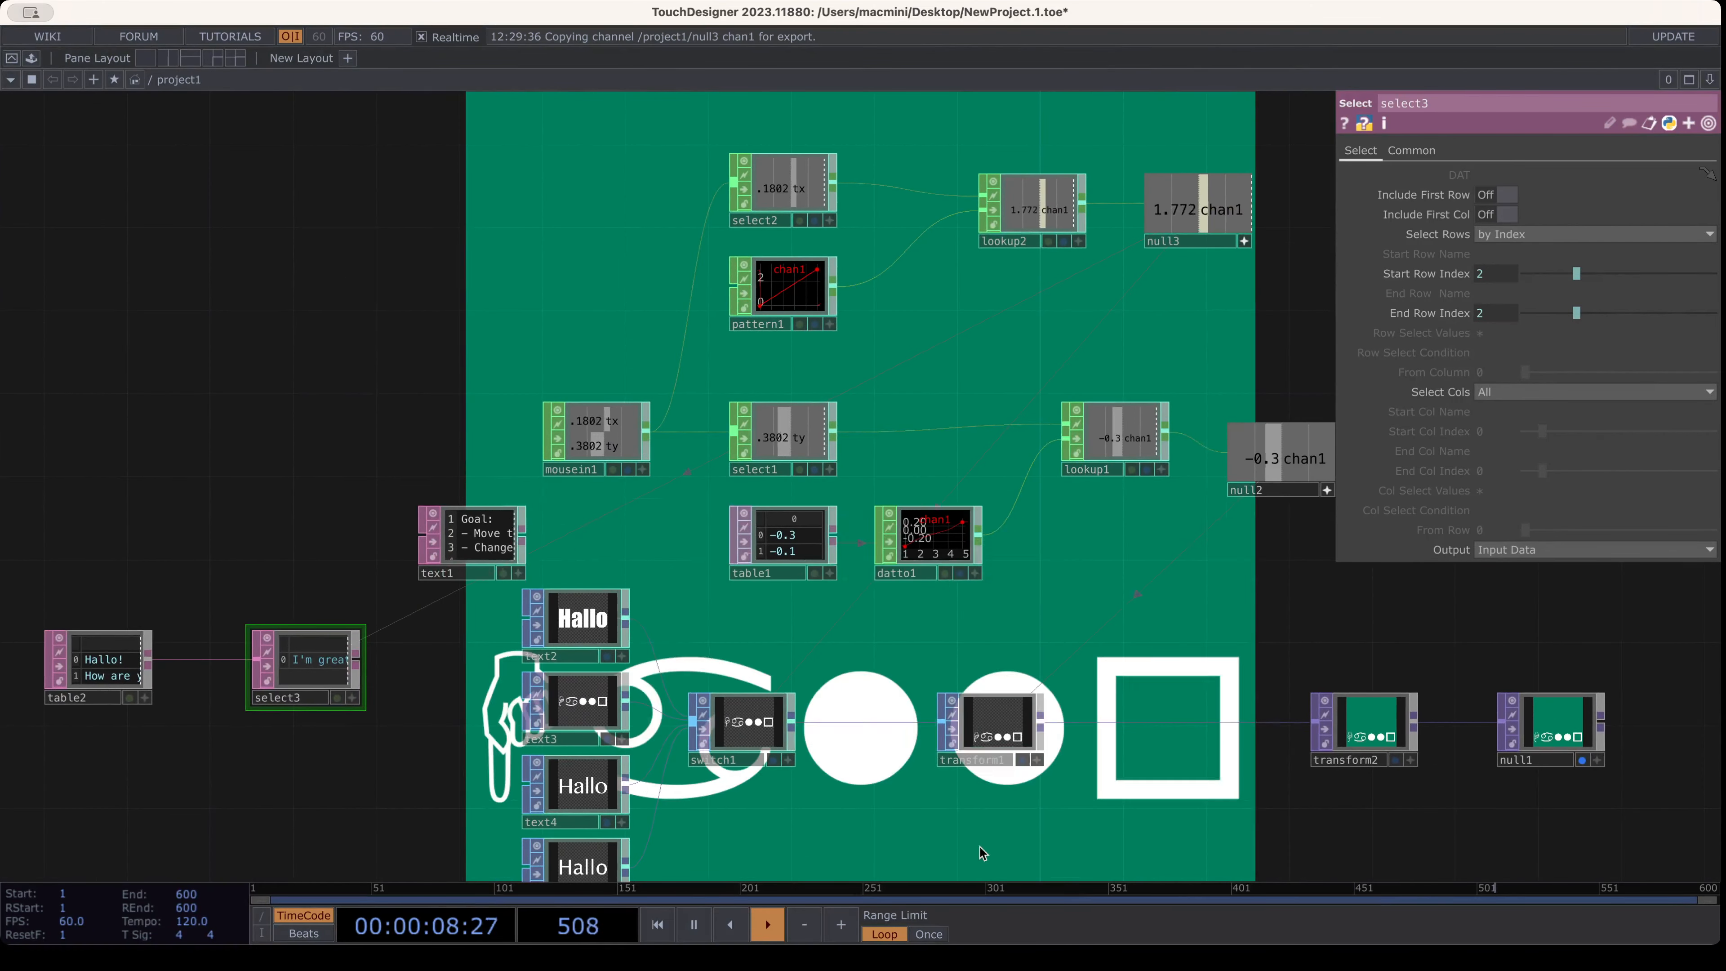
scroll(842, 827, up, 1)
click(803, 268)
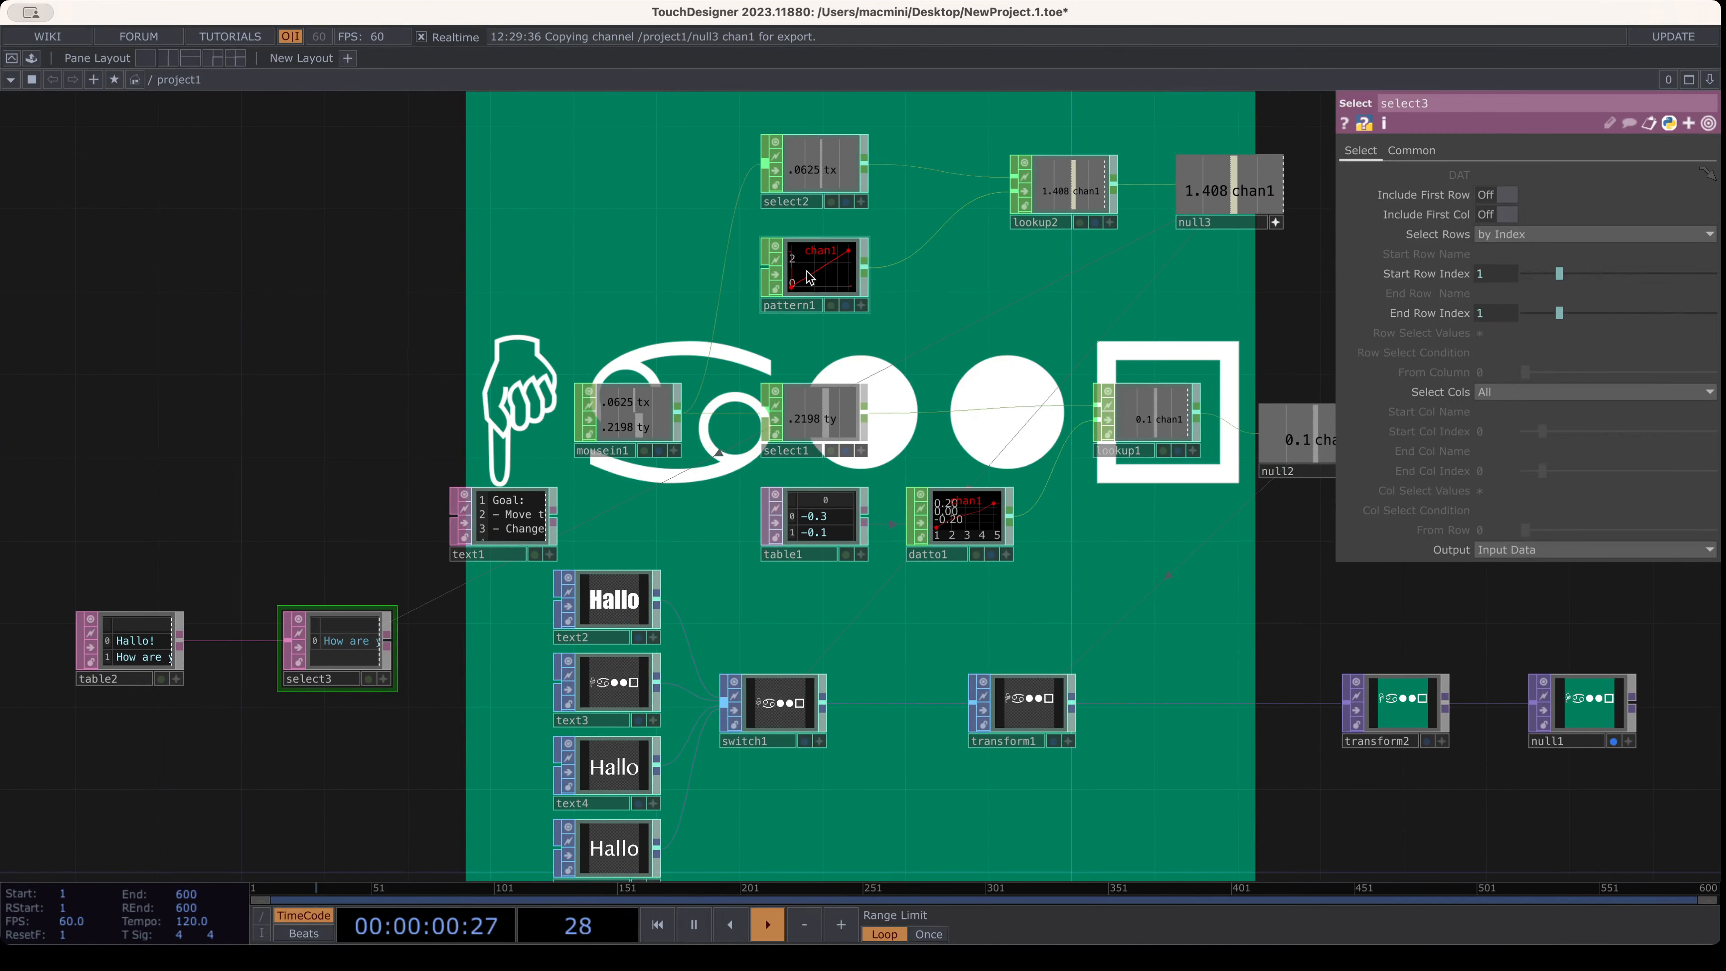
scroll(804, 269, up, 4)
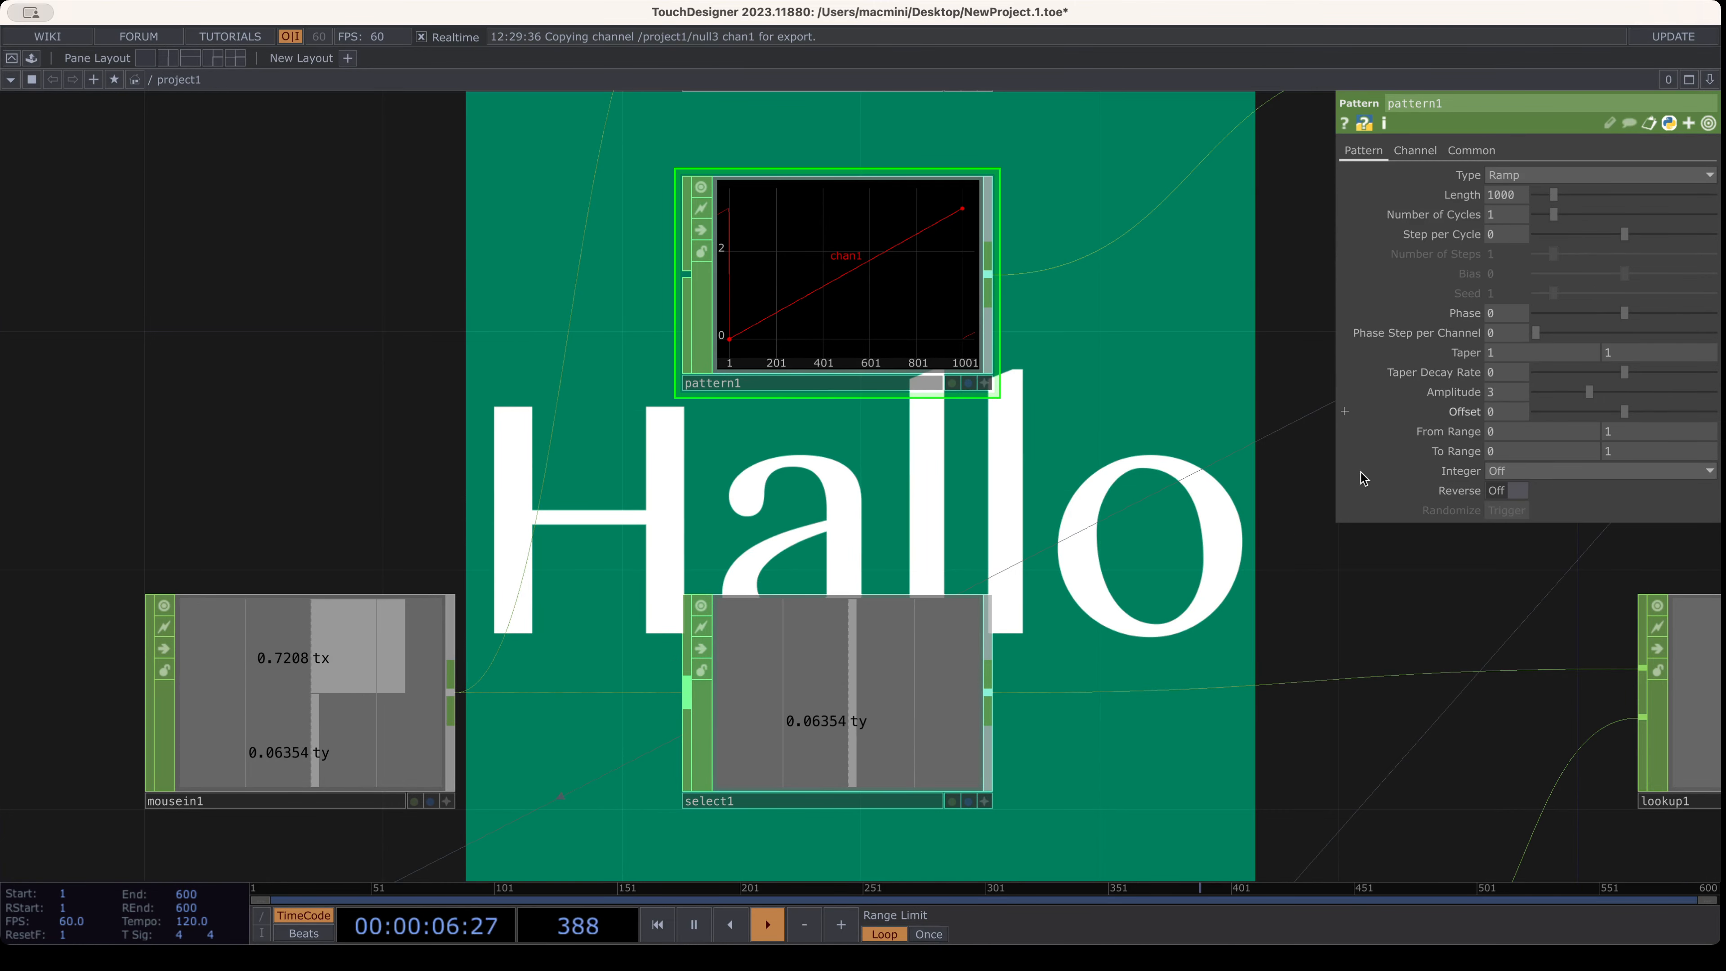
drag(1193, 480, 1159, 198)
scroll(1155, 198, down, 4)
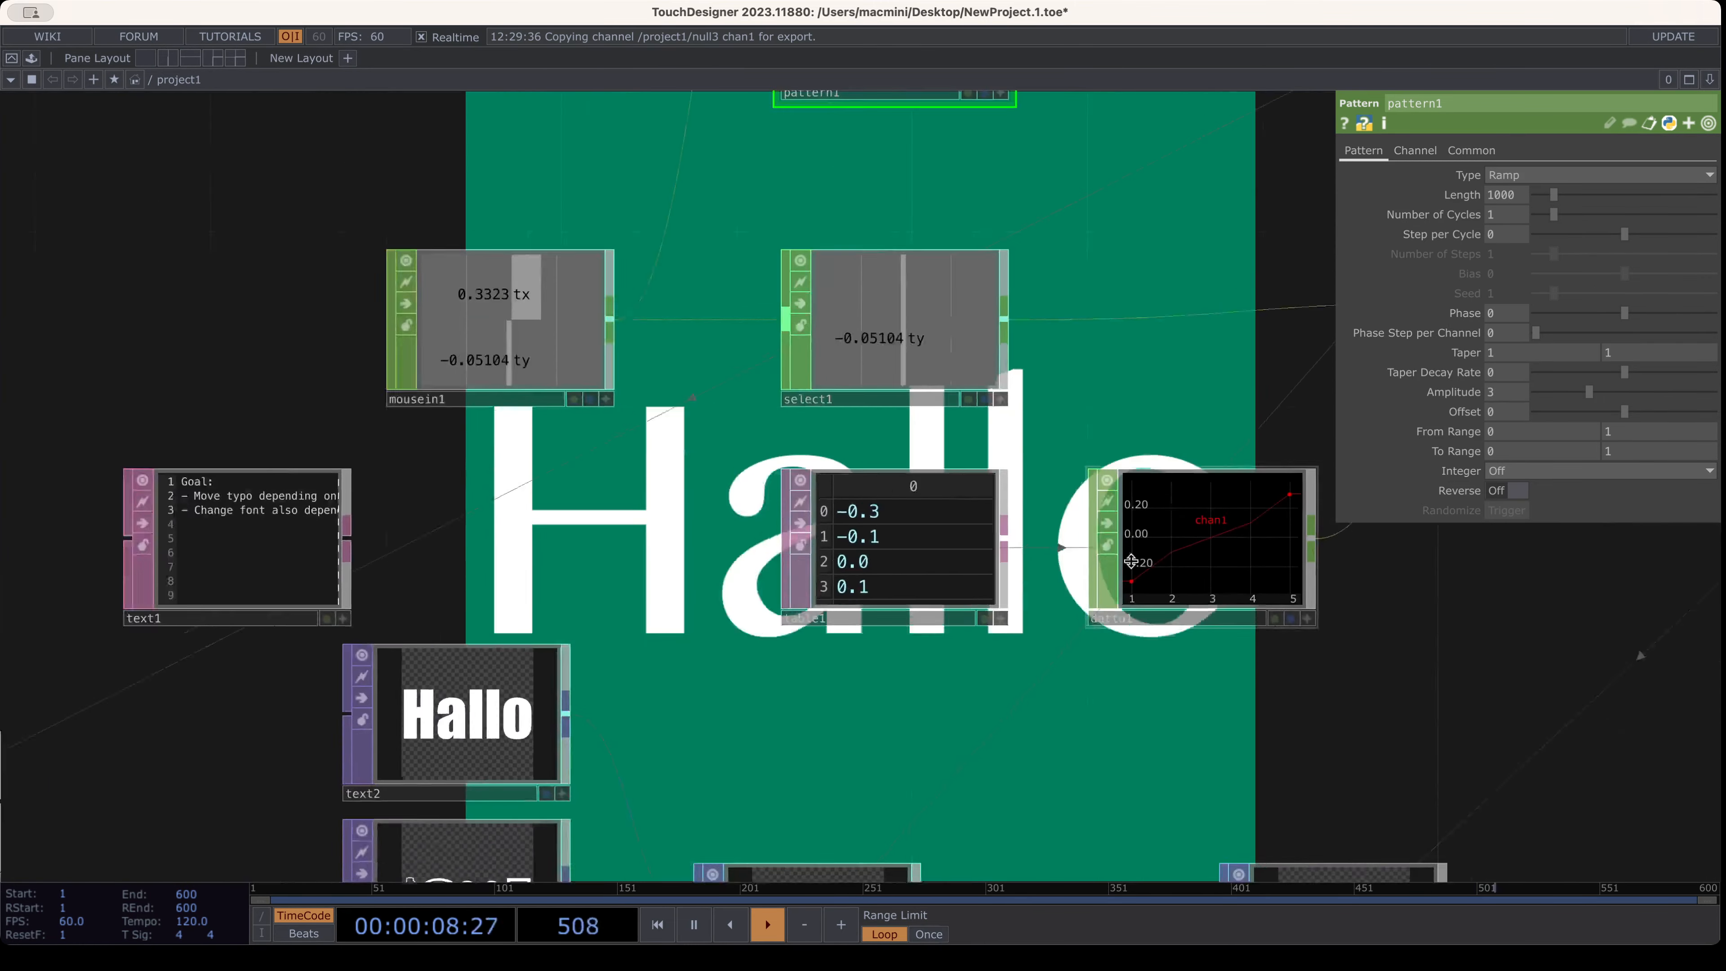
scroll(965, 509, down, 5)
click(916, 505)
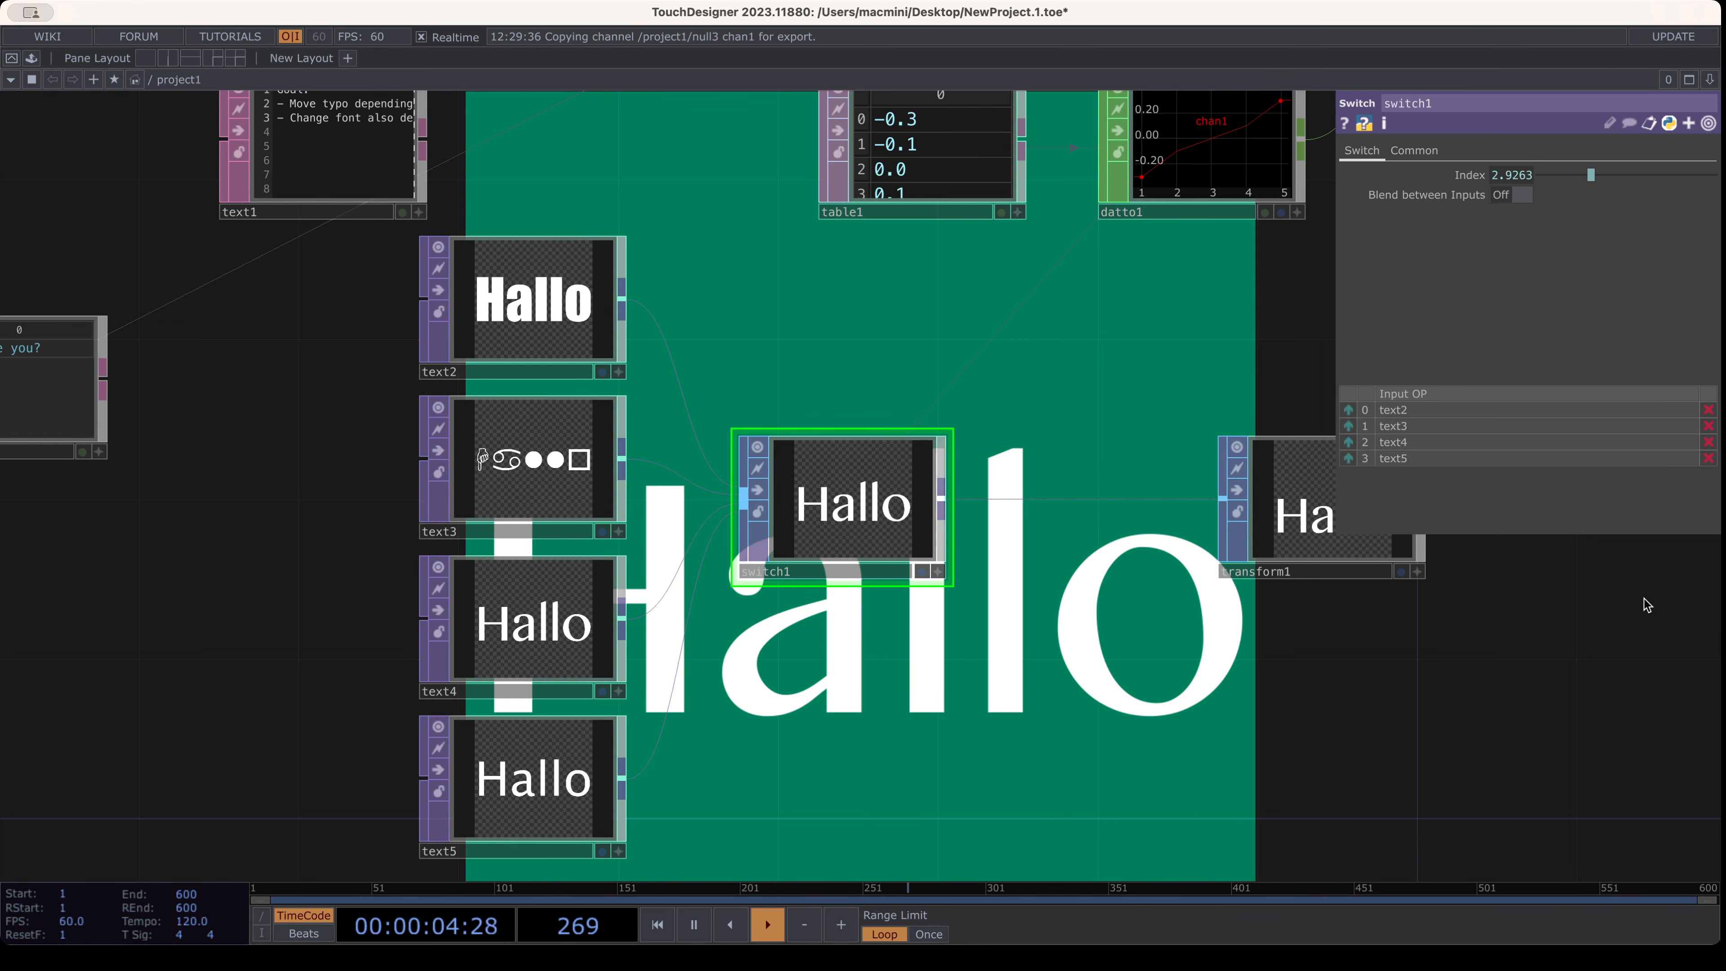
scroll(972, 424, down, 5)
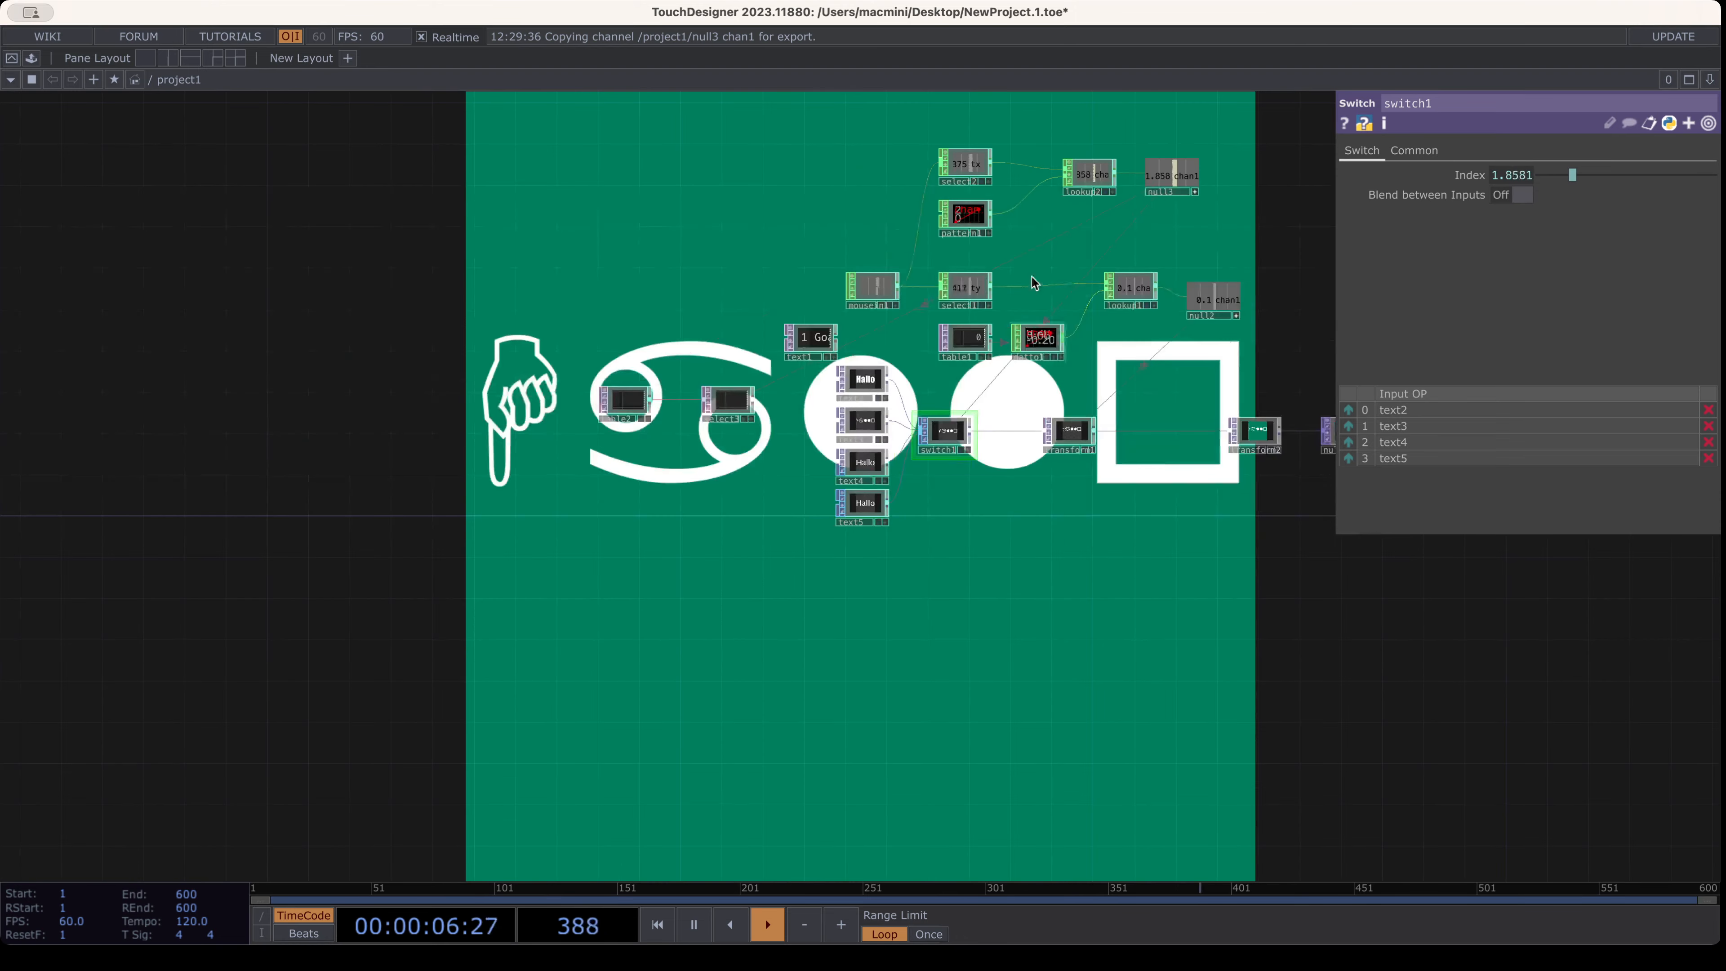
scroll(1118, 169, up, 5)
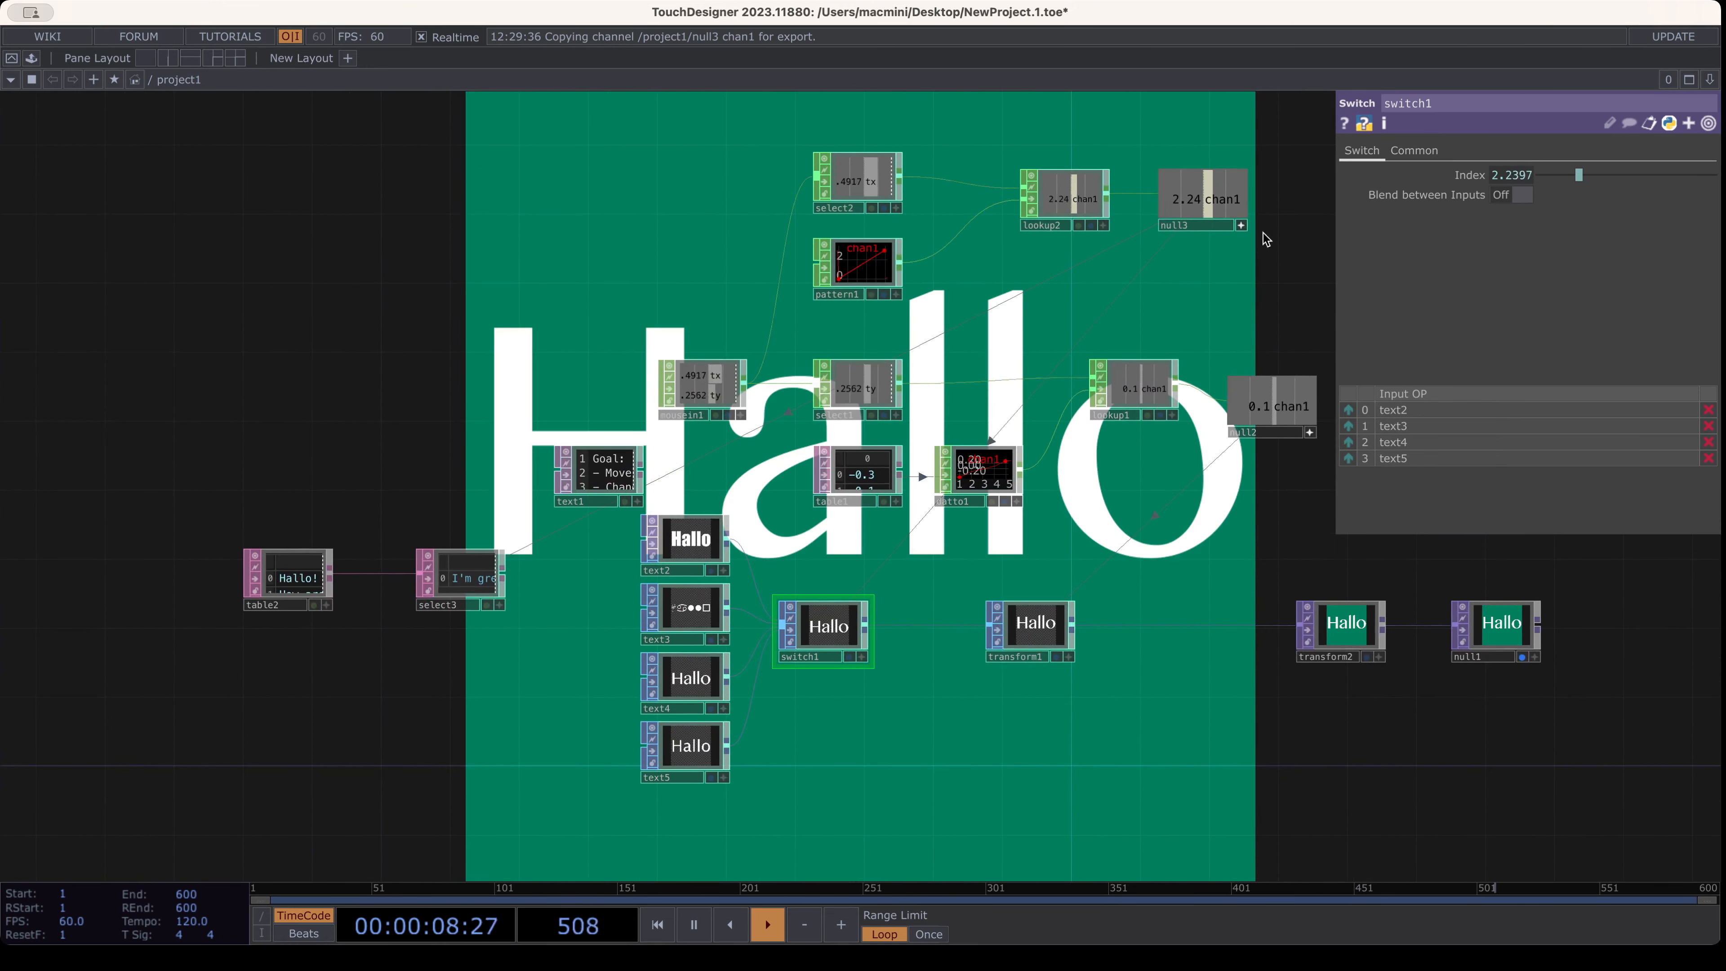
Set the amplitude of pattern1 to 4
click(859, 266)
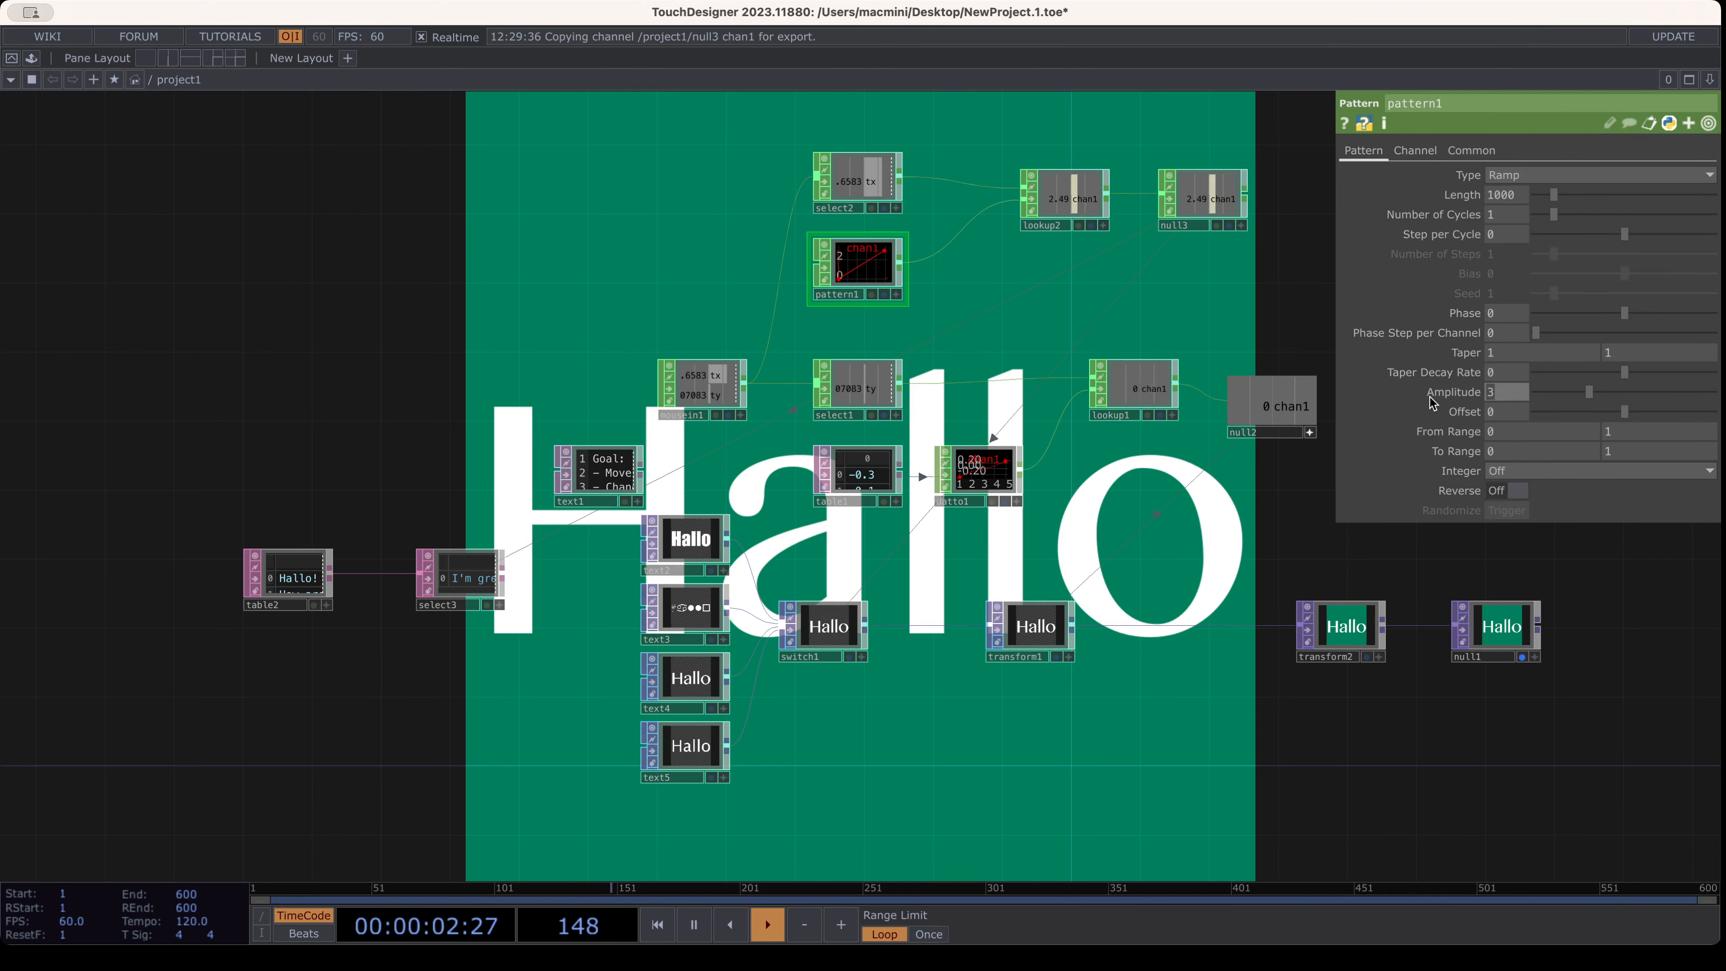
text(4)
key(Return)
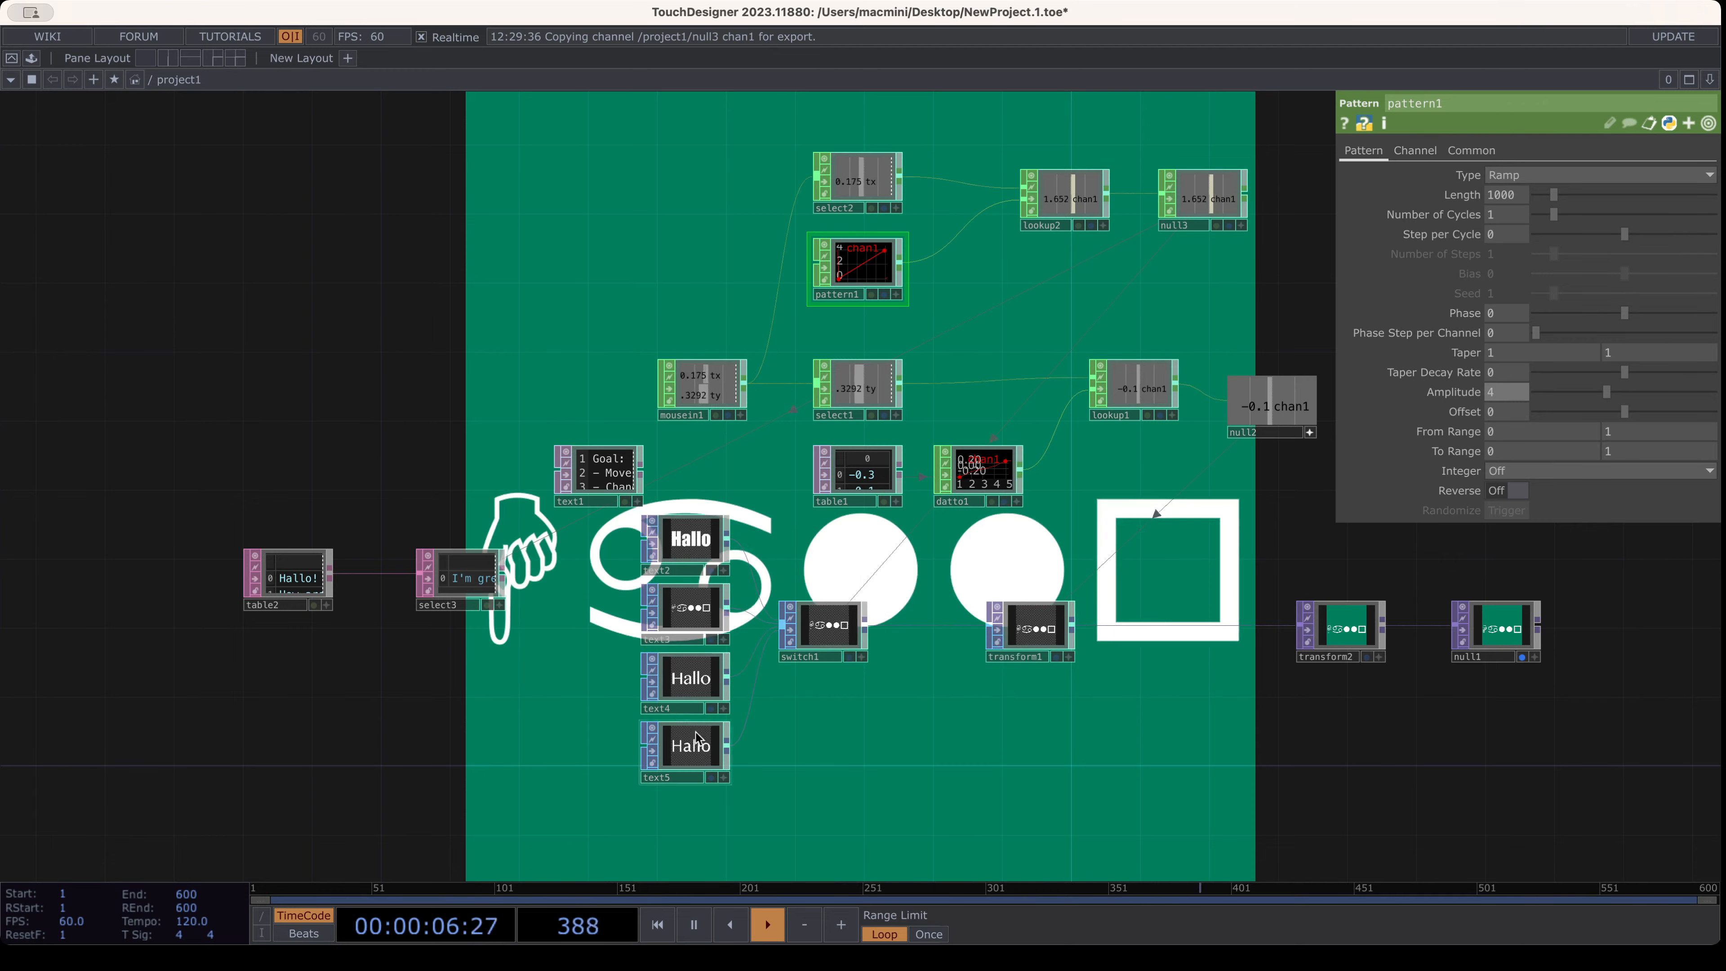
Move switch1 slightly right and down, farther away from the text operators
scroll(667, 712, up, 6)
scroll(664, 715, down, 2)
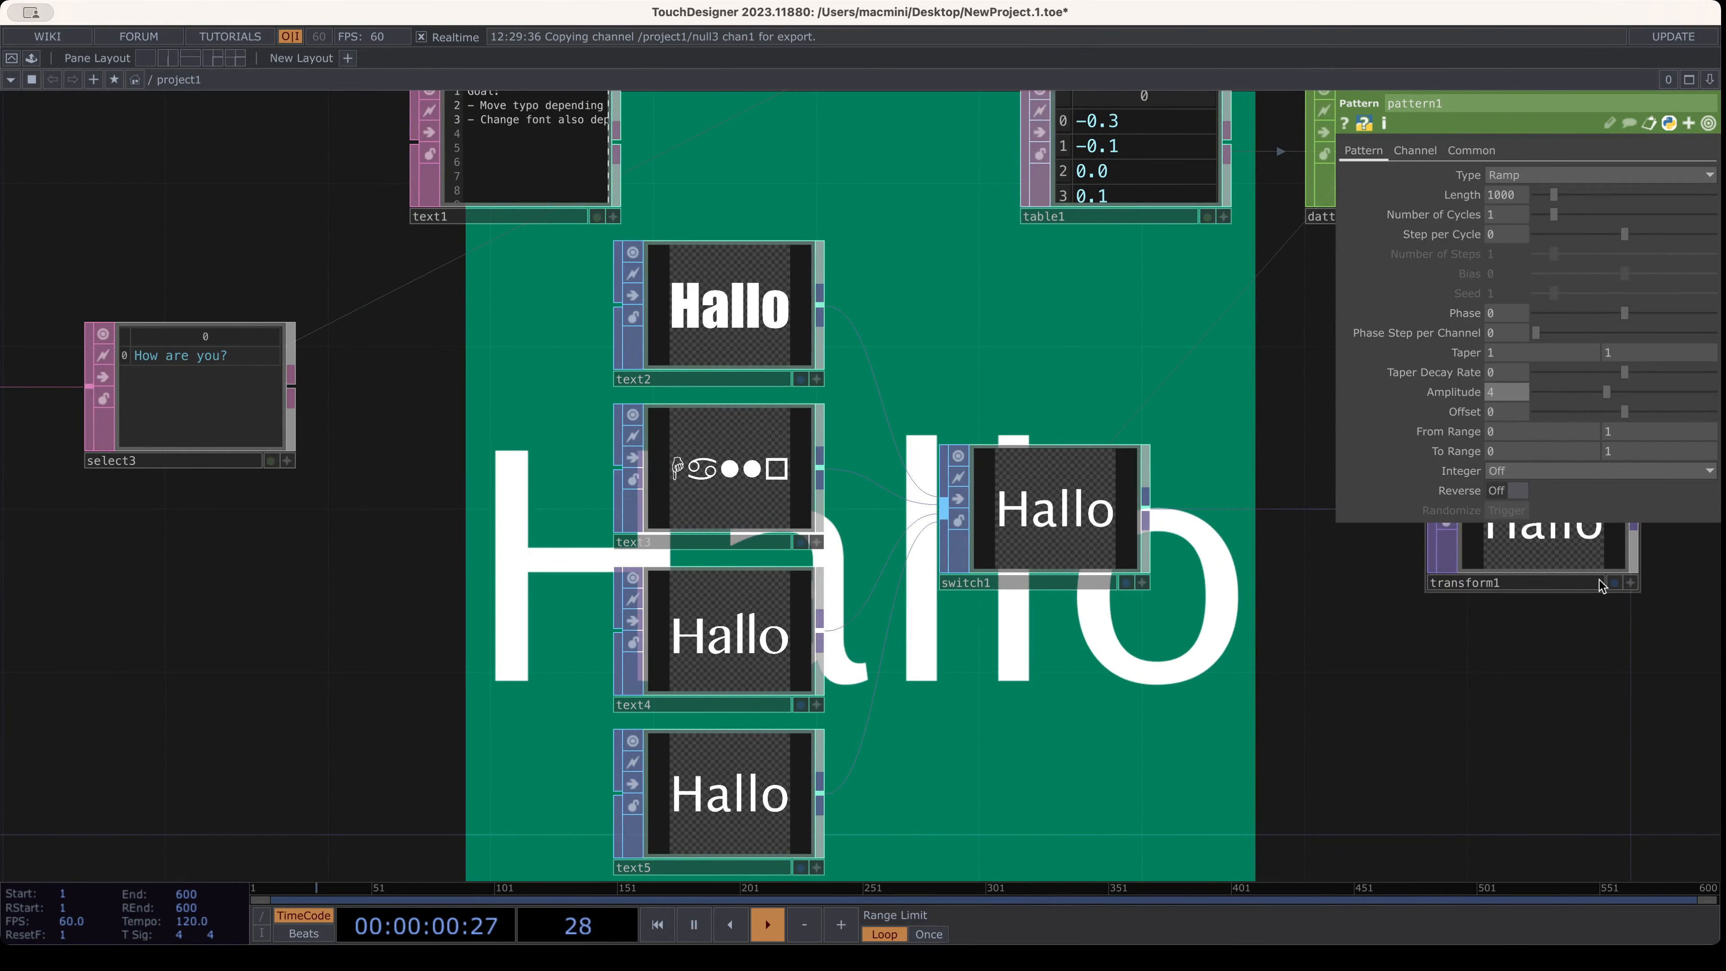
drag(1043, 715, 911, 394)
drag(913, 283, 952, 321)
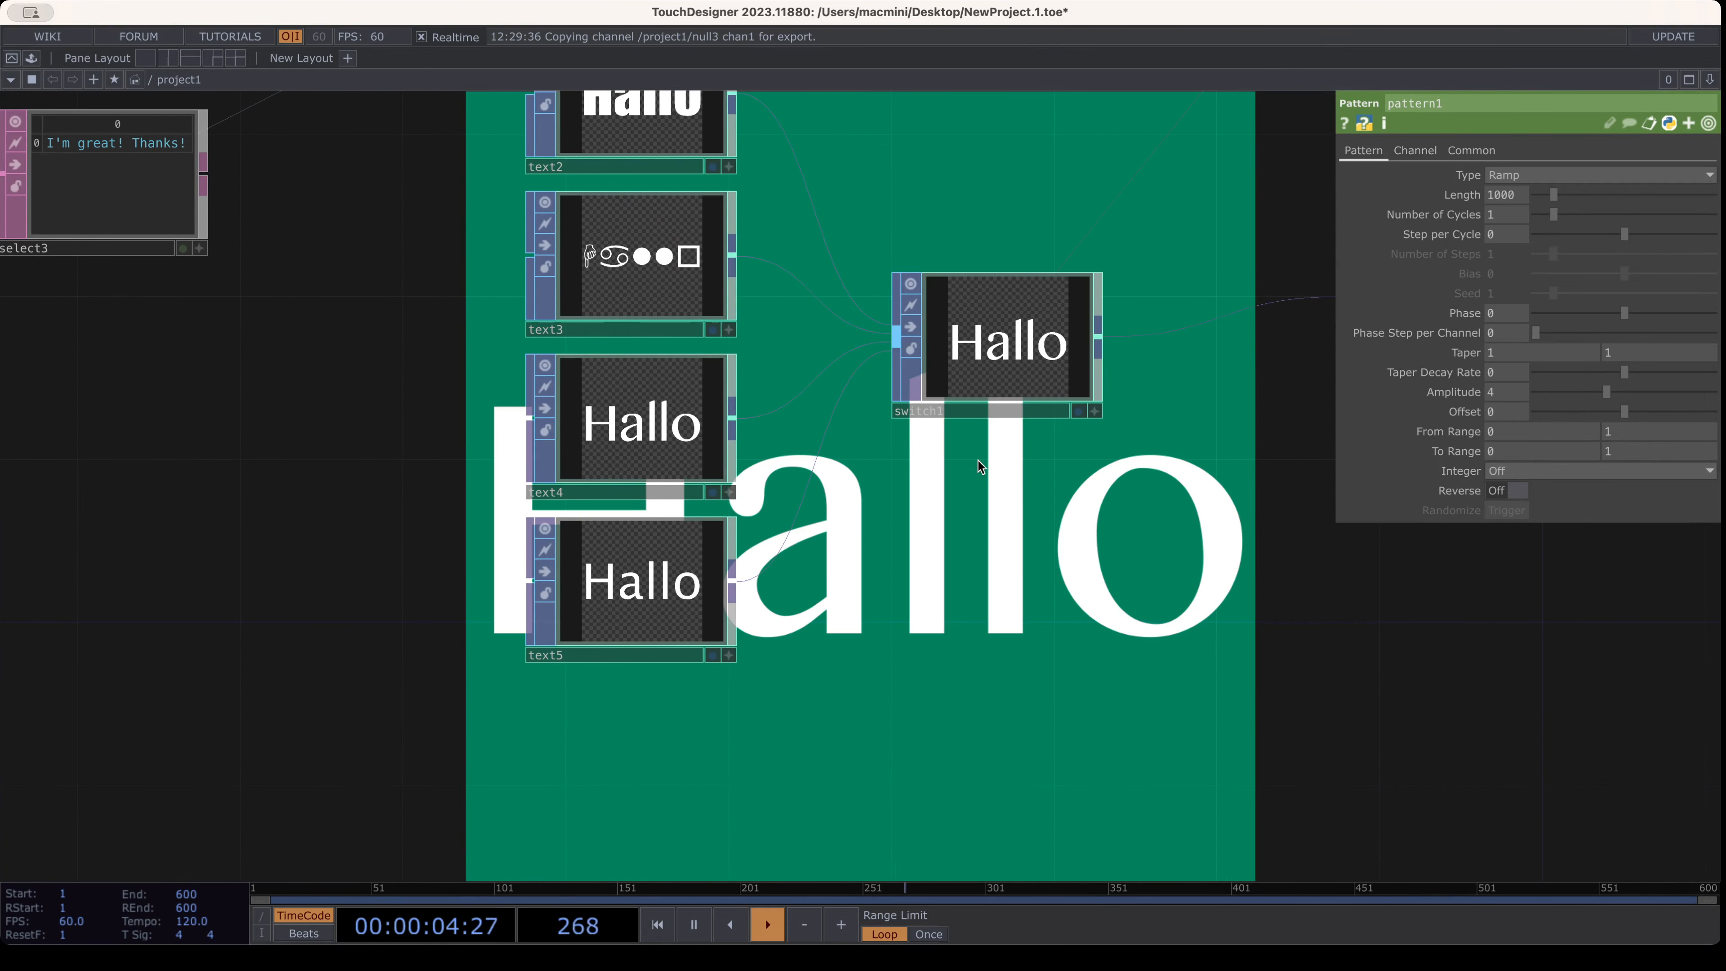
Reorder switch1's inputs to text2, text5, text3, text4
click(1020, 384)
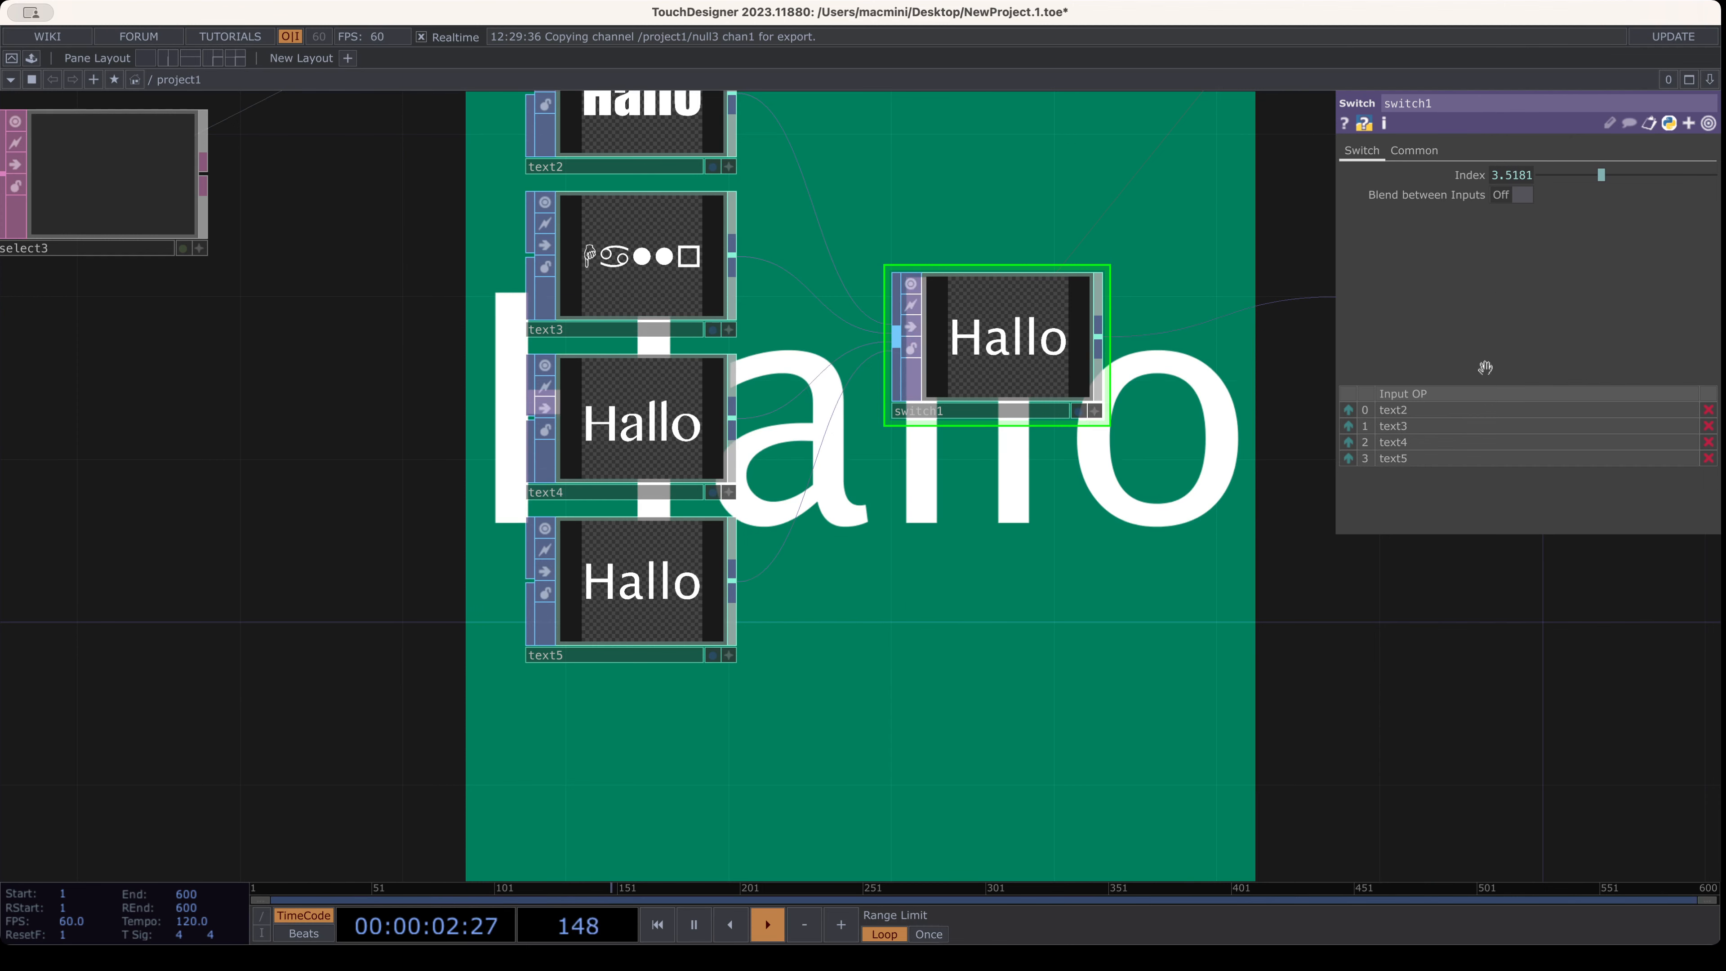
click(1349, 459)
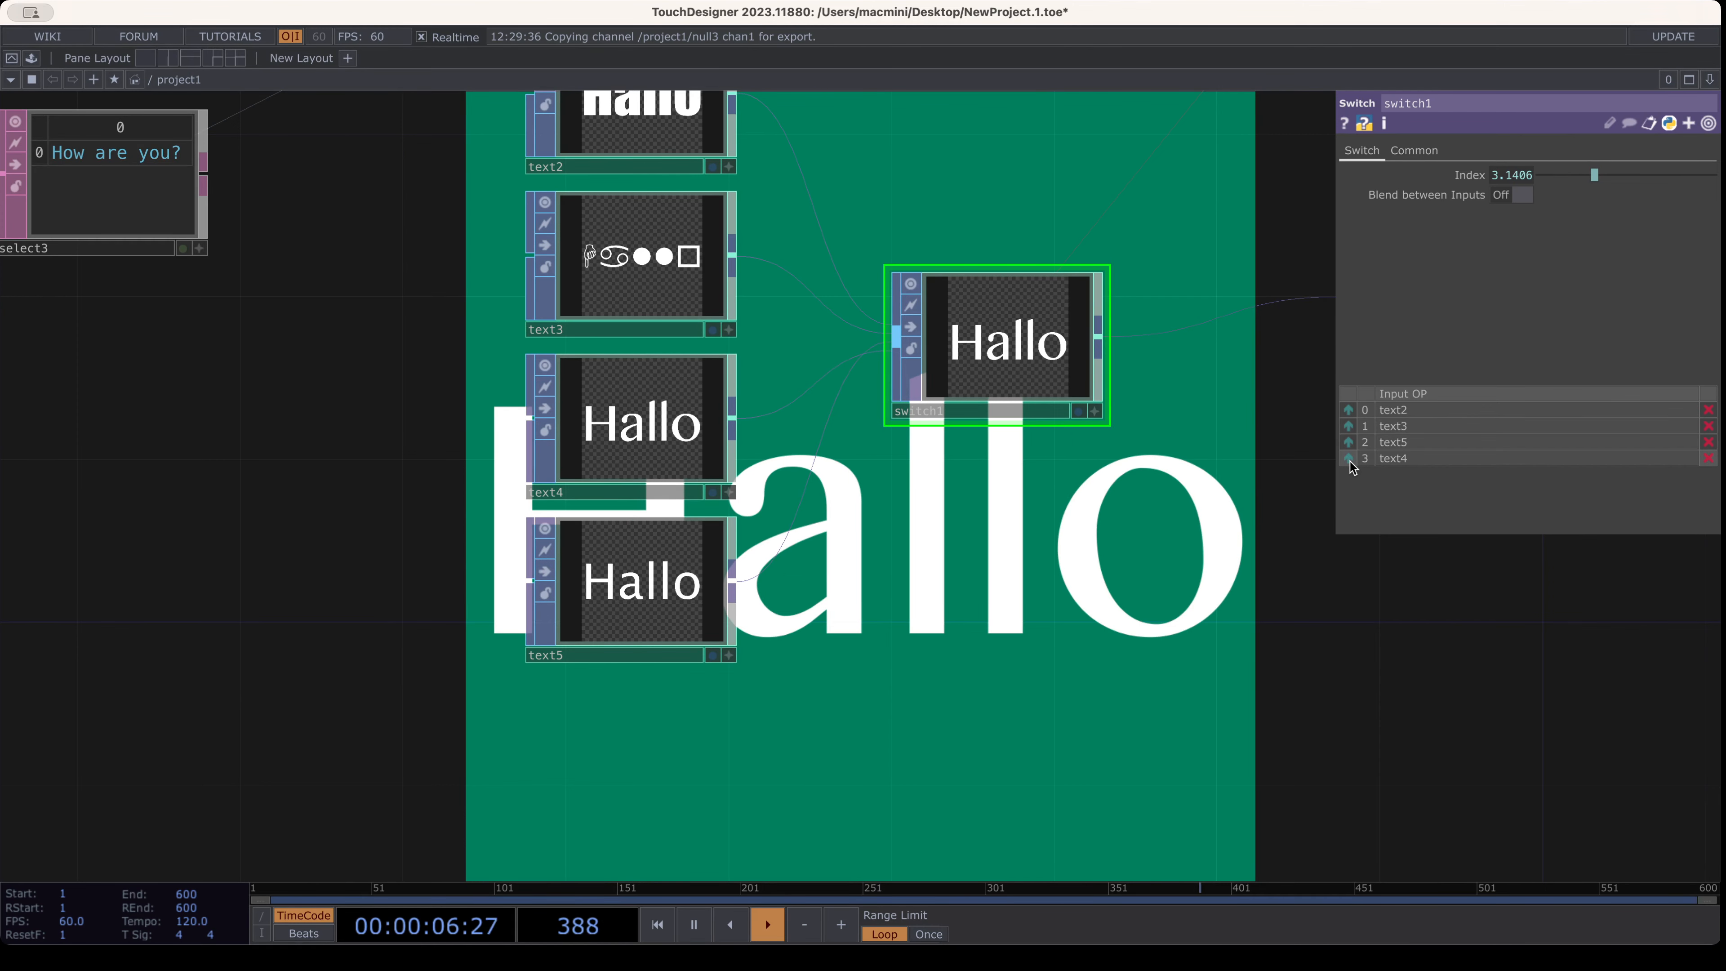
click(645, 411)
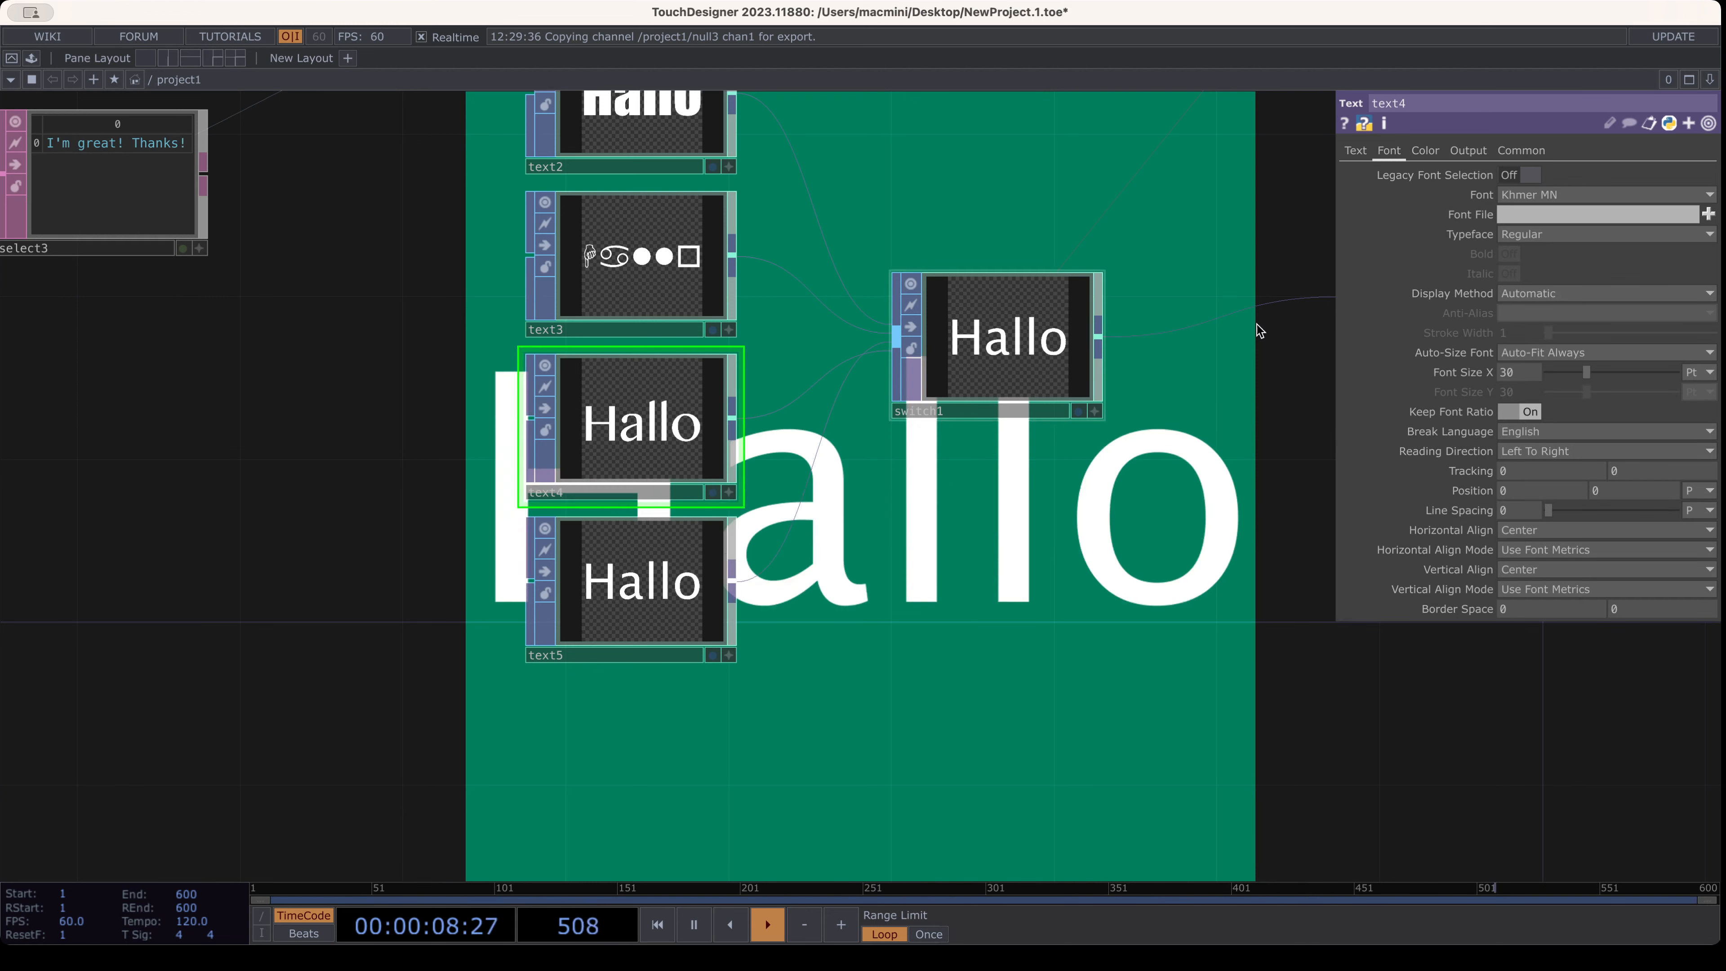
click(1060, 286)
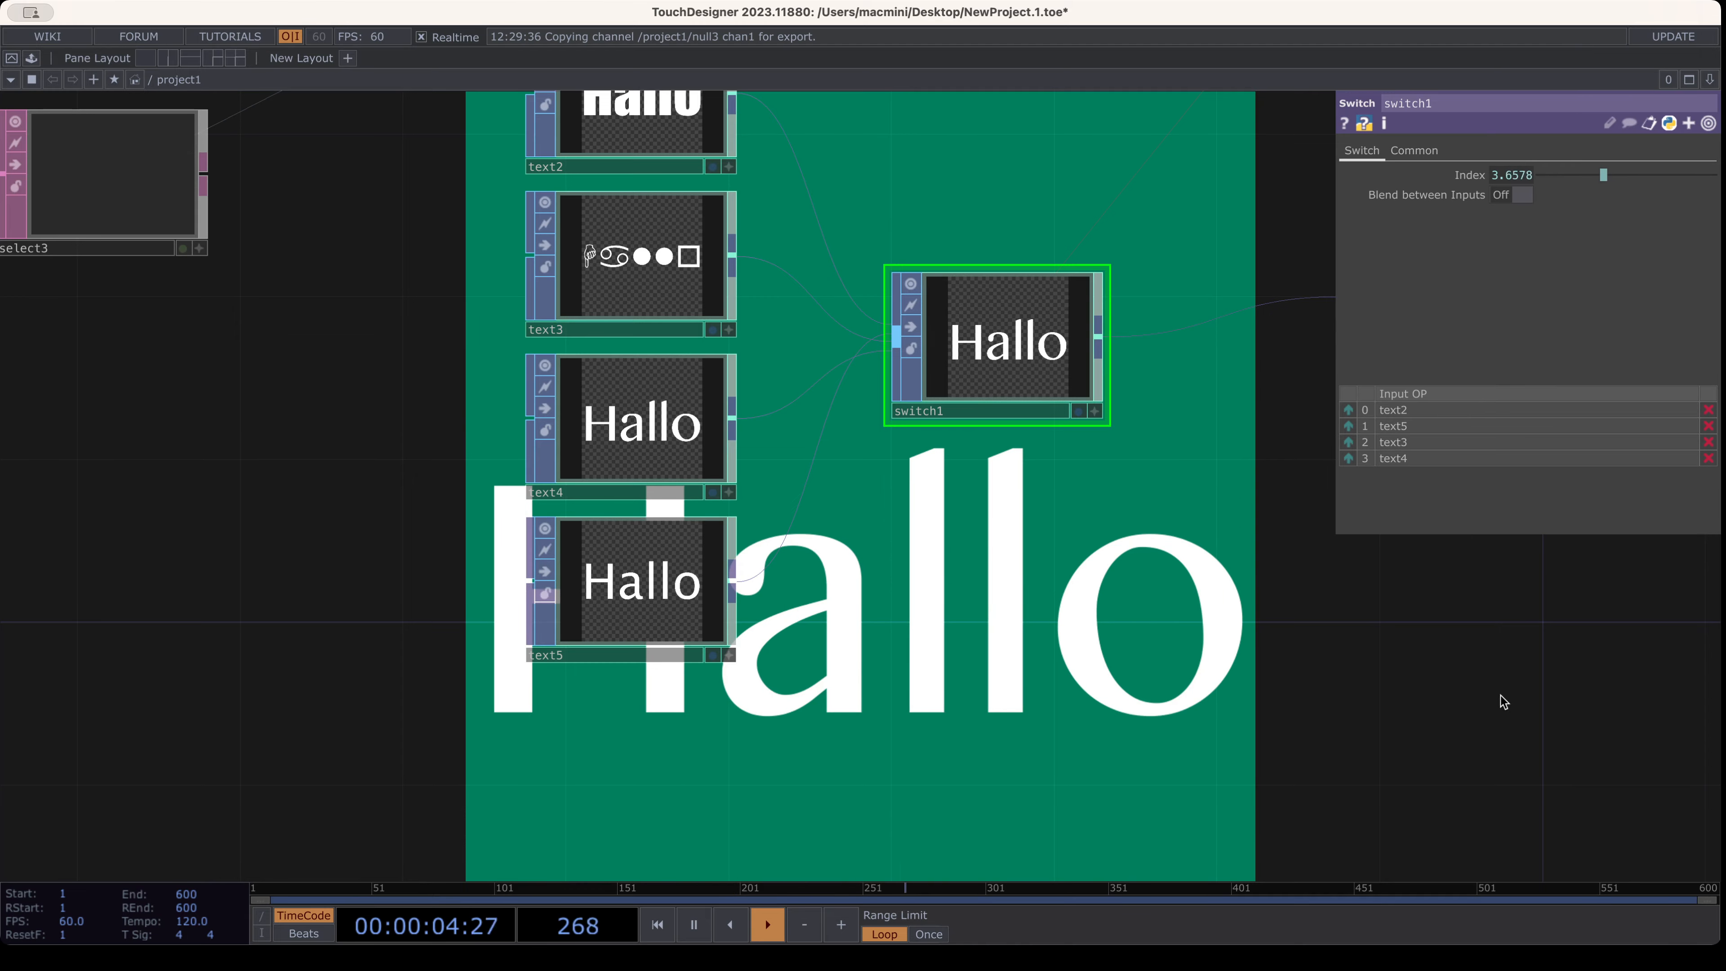
Move the text5 operator up in the network so it lies between text2 and text4
drag(971, 571, 1015, 663)
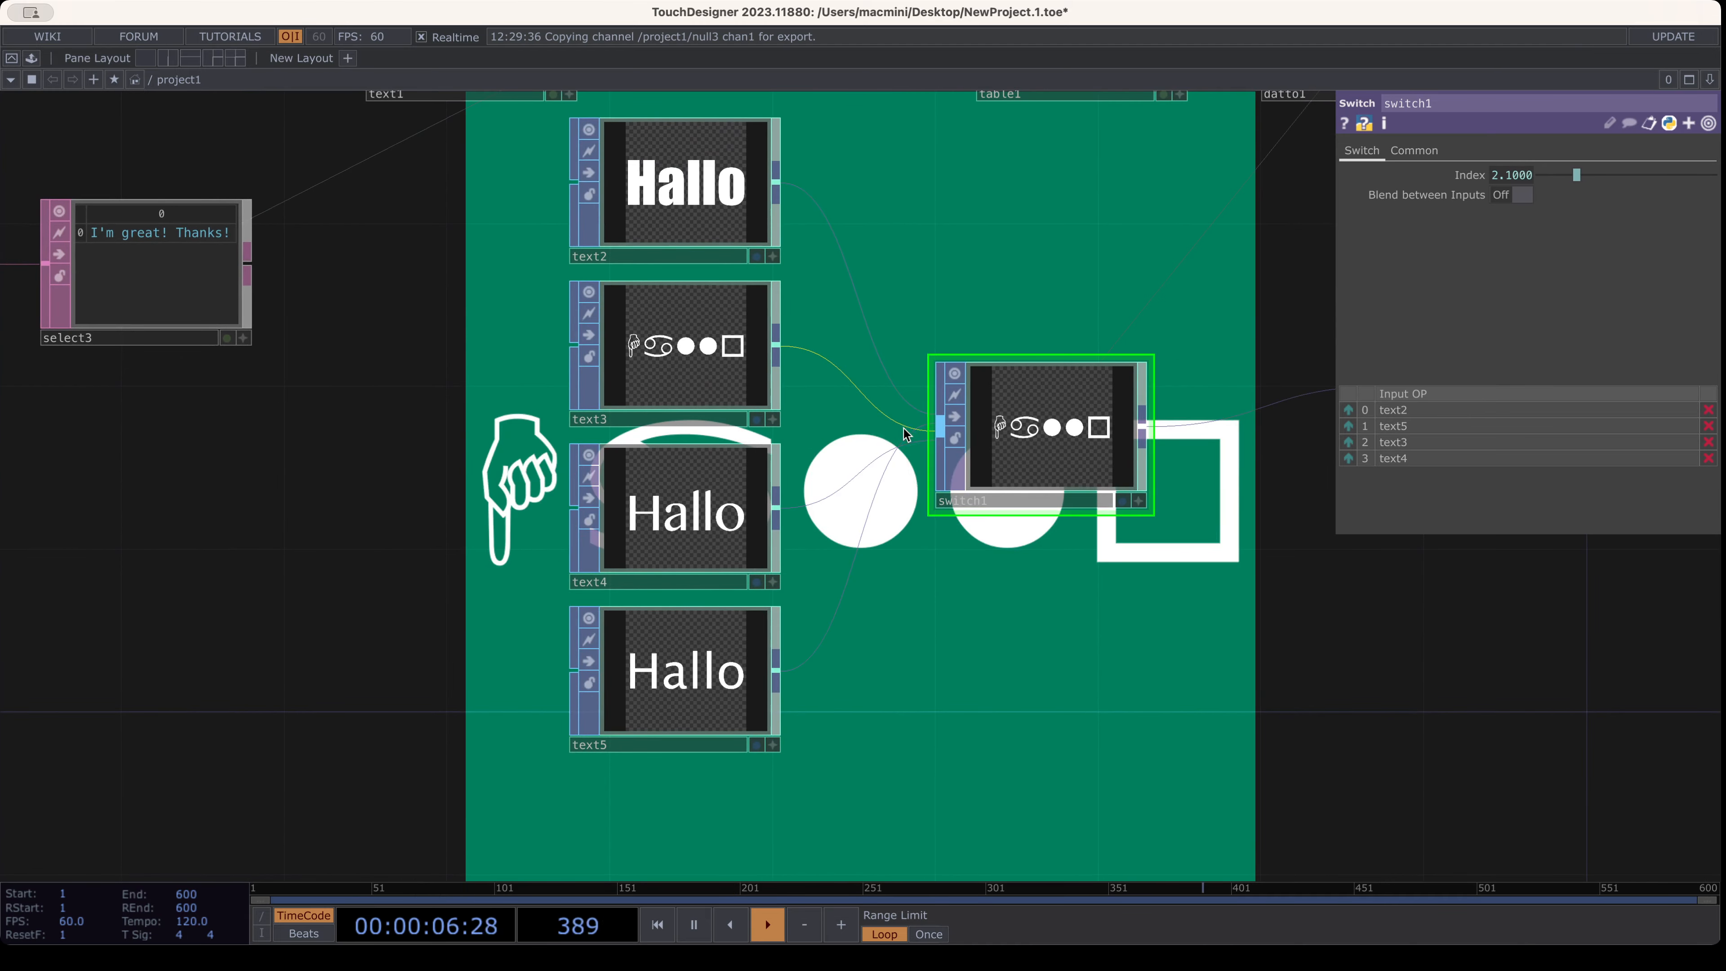
middle_drag(906, 429, 974, 454)
scroll(970, 454, down, 10)
drag(813, 551, 81, 531)
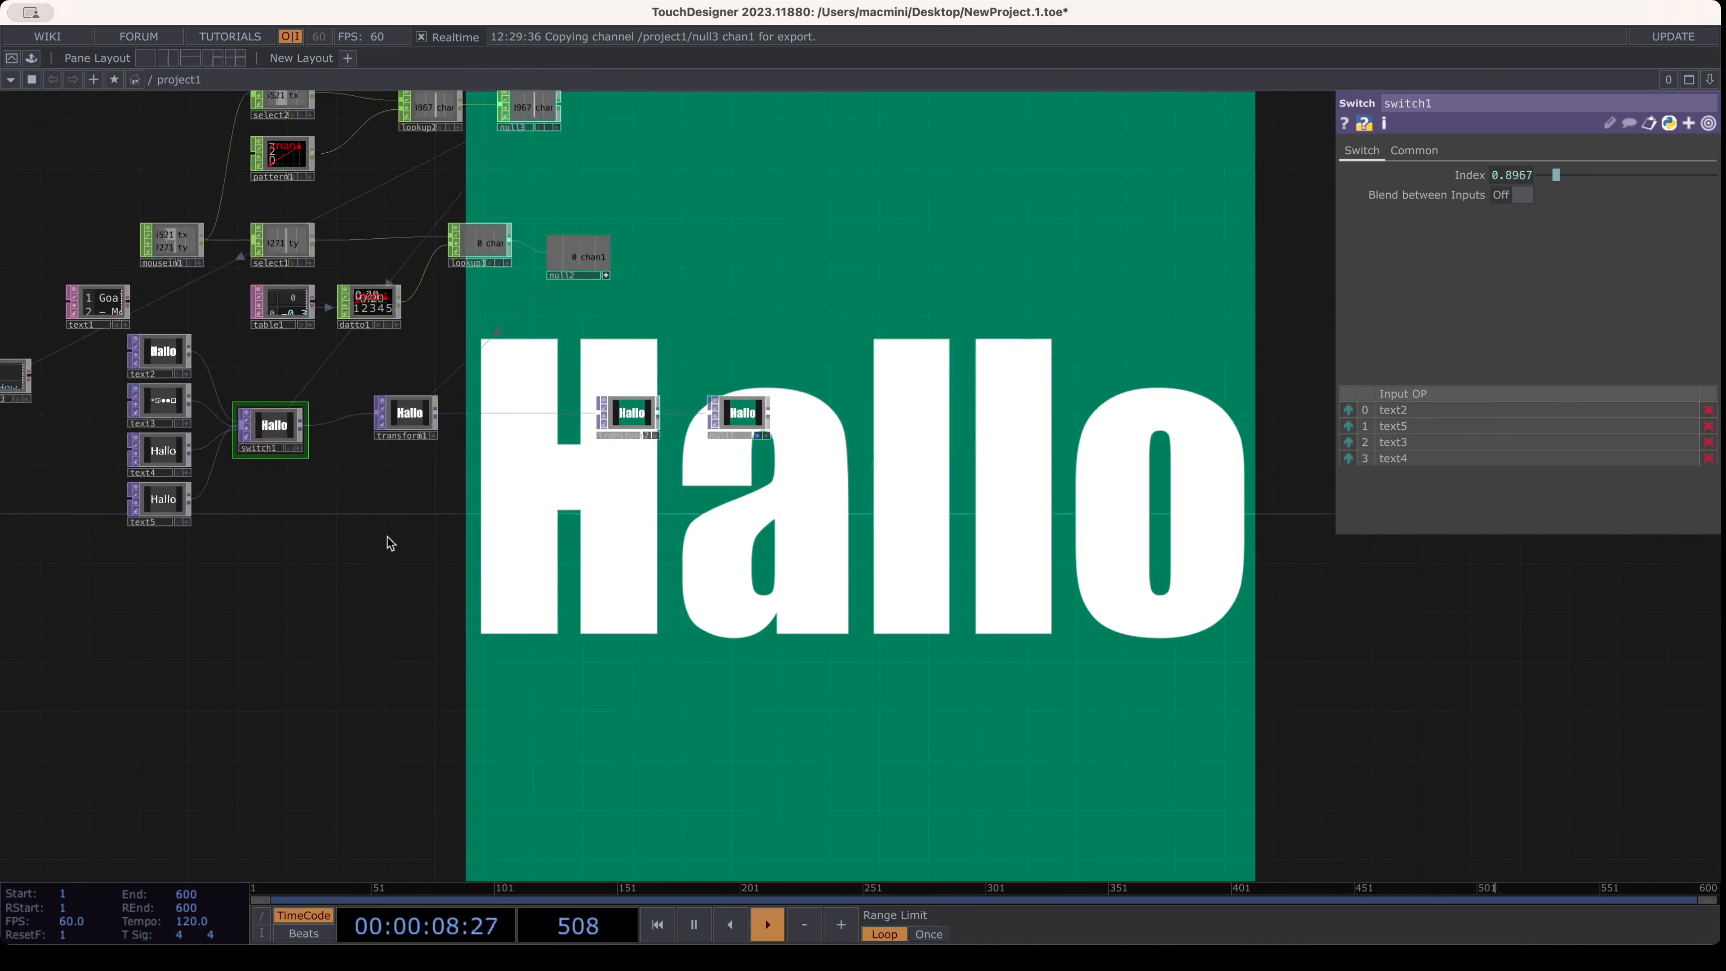
scroll(211, 429, up, 5)
scroll(211, 427, up, 3)
drag(466, 671, 505, 645)
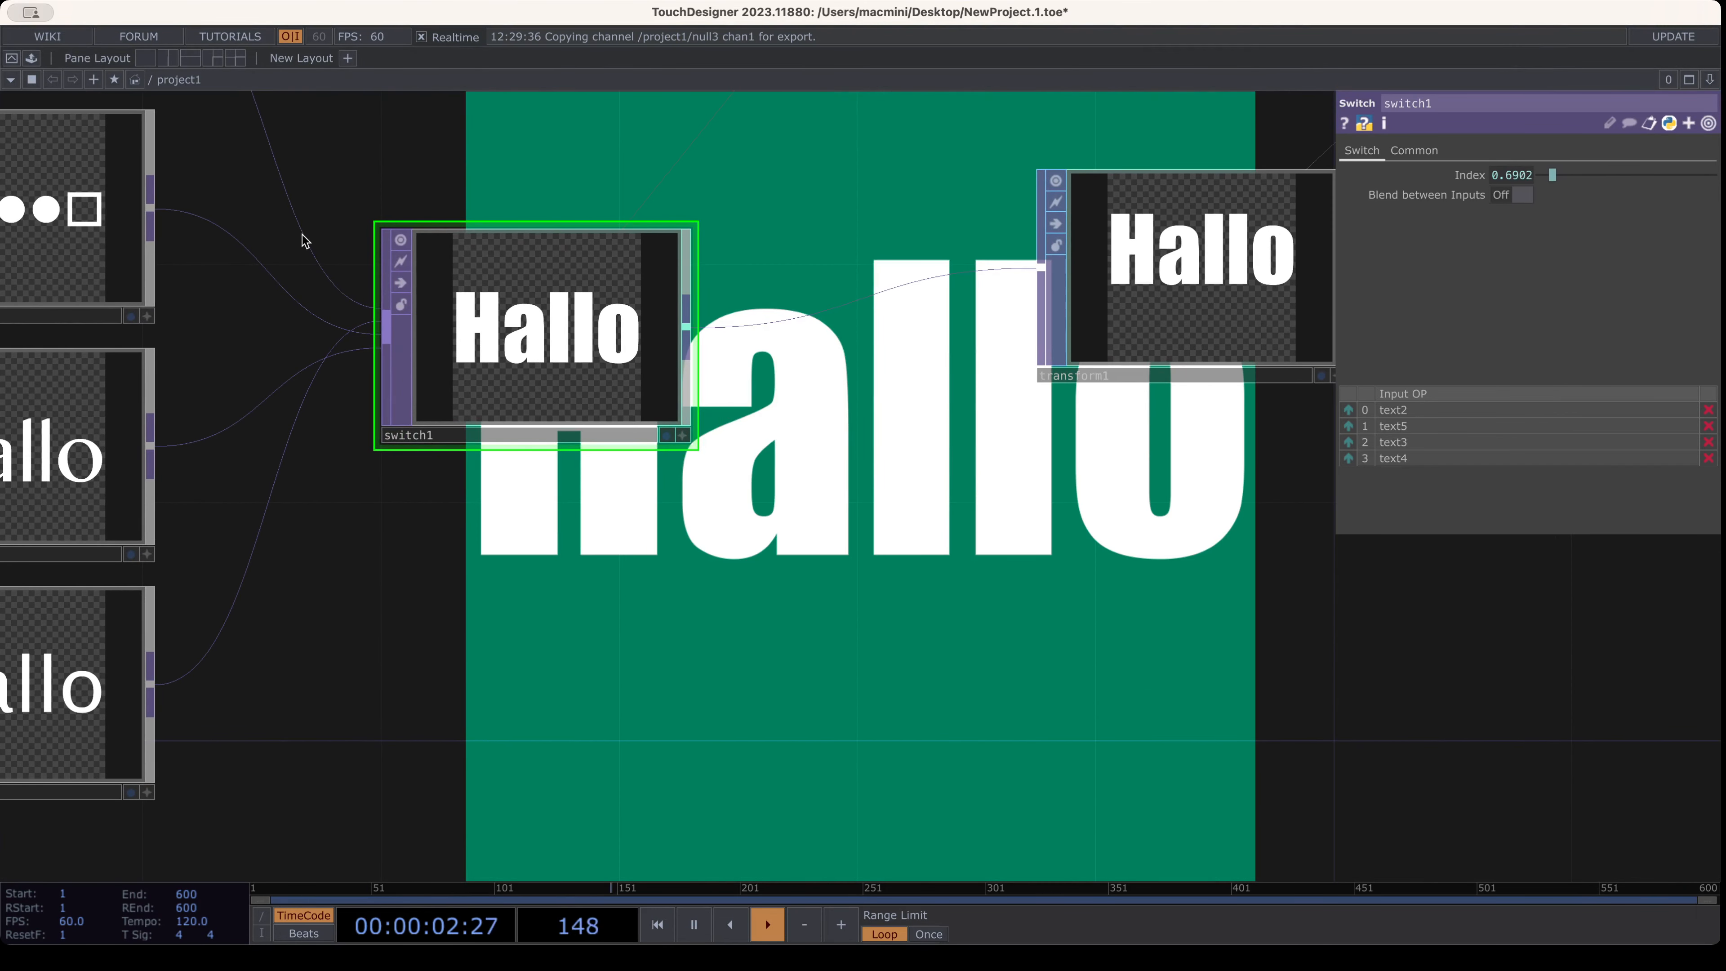
drag(303, 592, 323, 603)
drag(82, 735, 83, 318)
Arrange text2, text5, text3 and text4 in one evenly spaced column matching switch1's input order, and hide the parameter display
drag(304, 593, 617, 663)
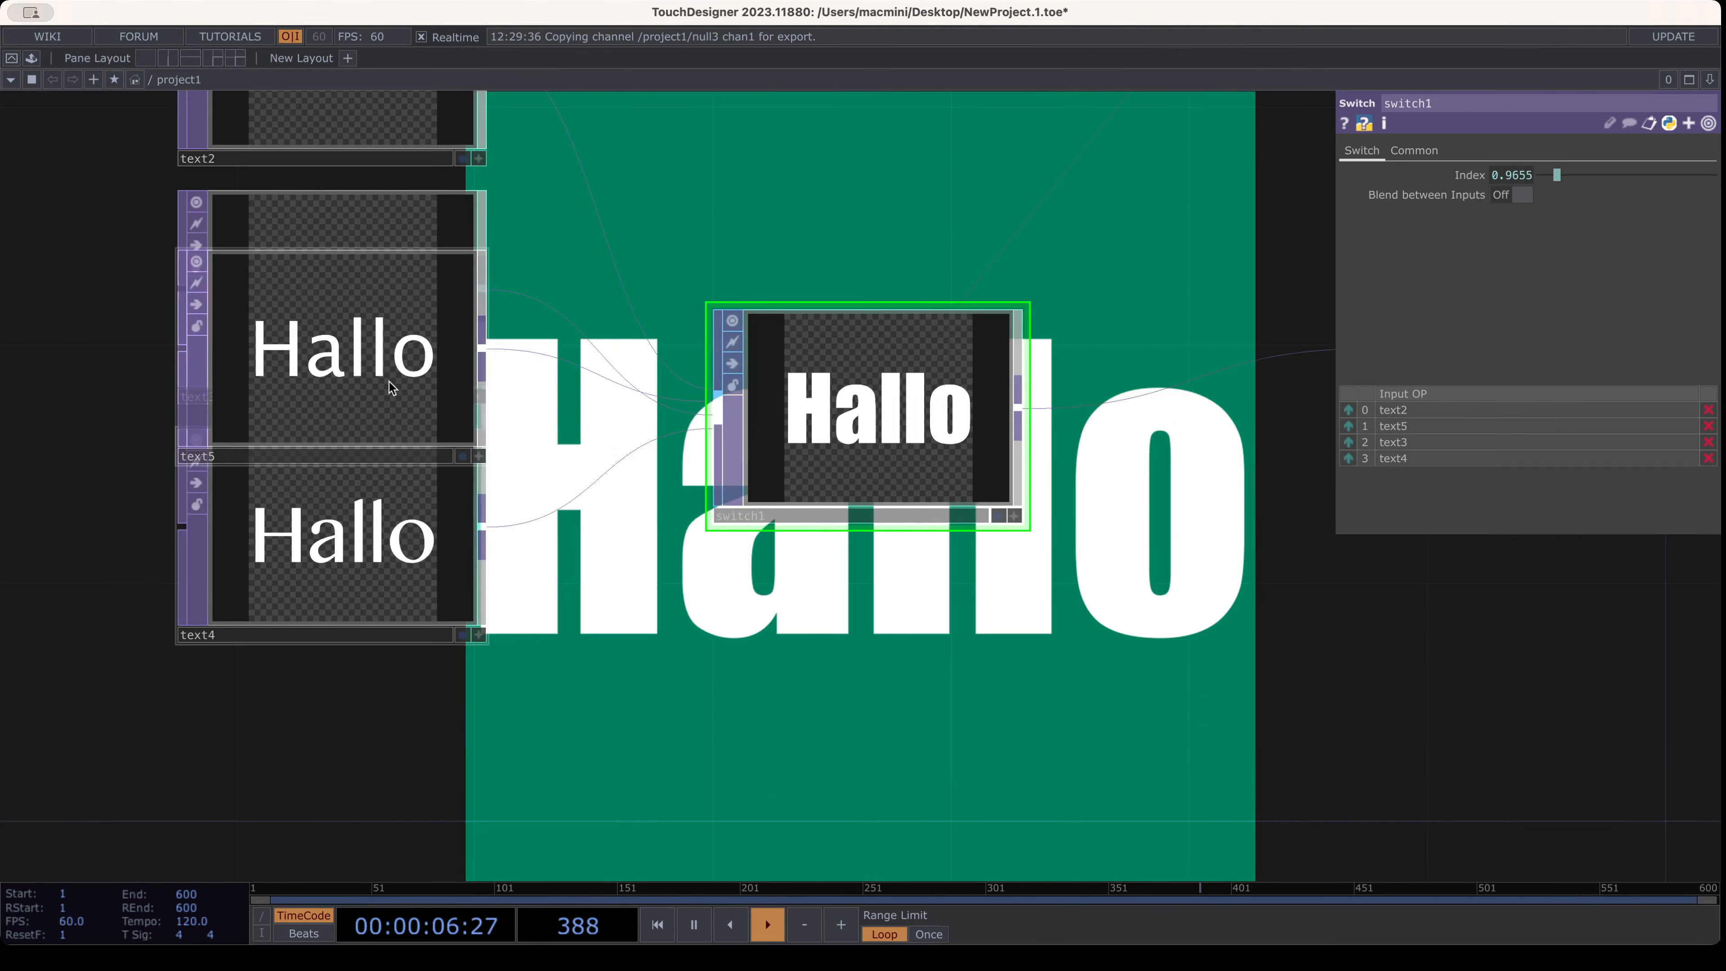
drag(382, 380, 144, 263)
drag(350, 269, 389, 679)
drag(221, 258, 373, 334)
drag(752, 603, 447, 536)
drag(68, 469, 178, 748)
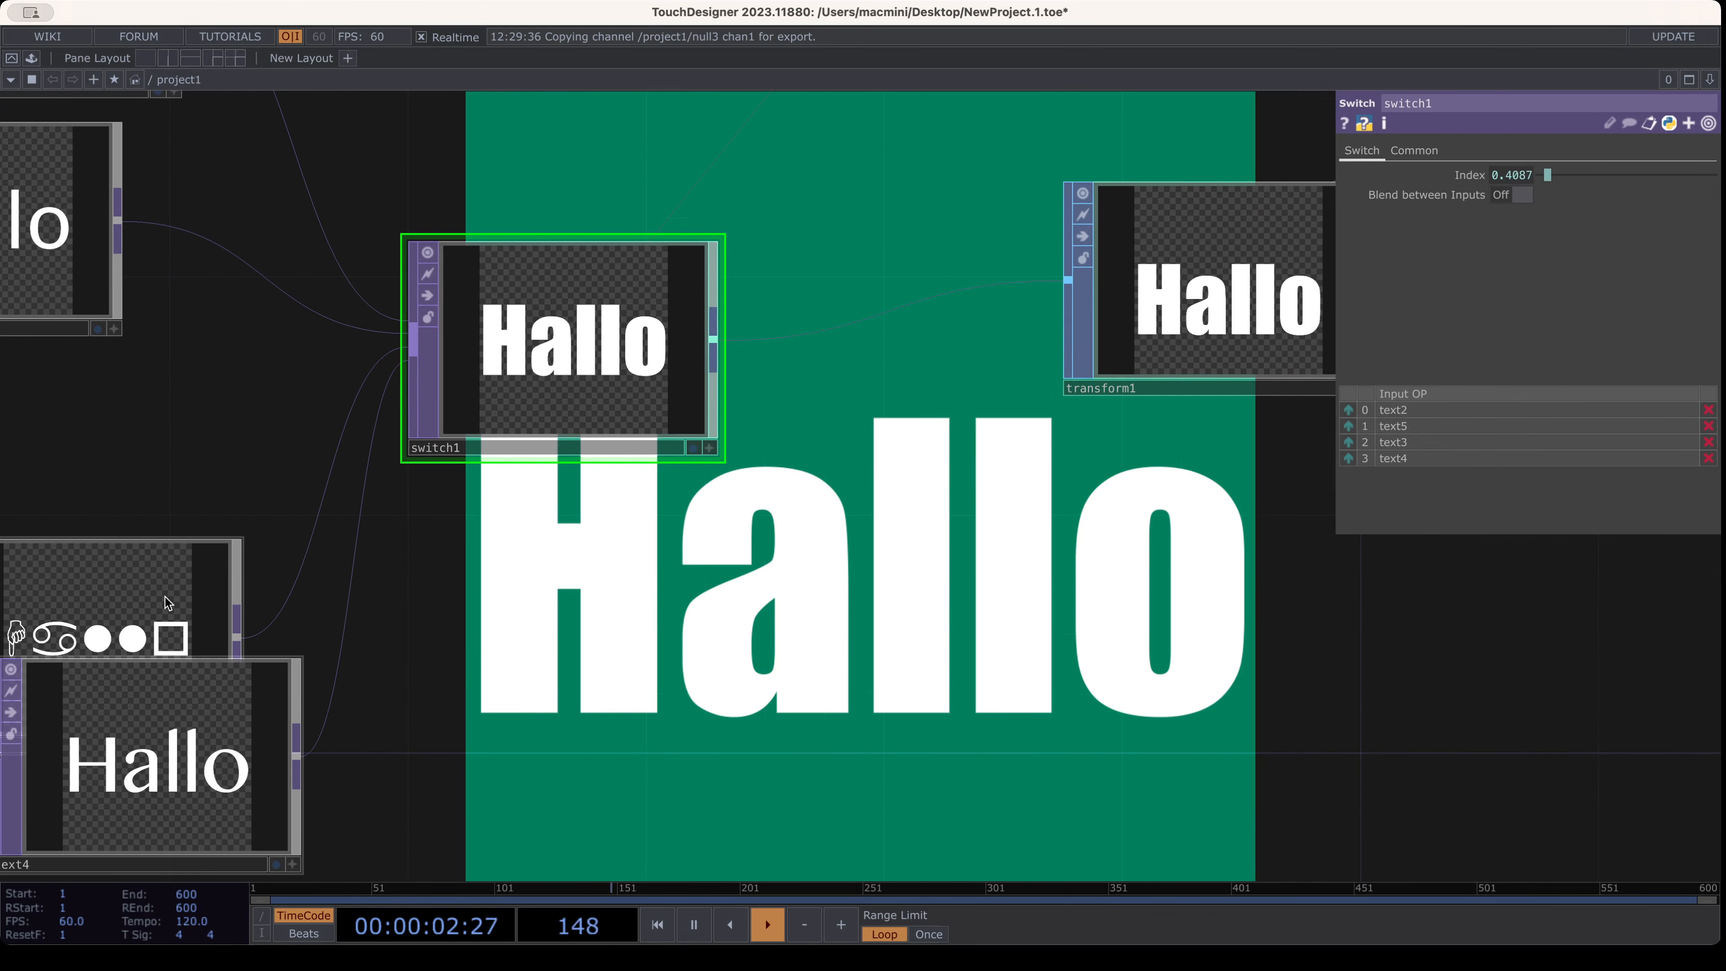
drag(164, 597, 155, 415)
drag(214, 743, 155, 685)
scroll(190, 651, up, 2)
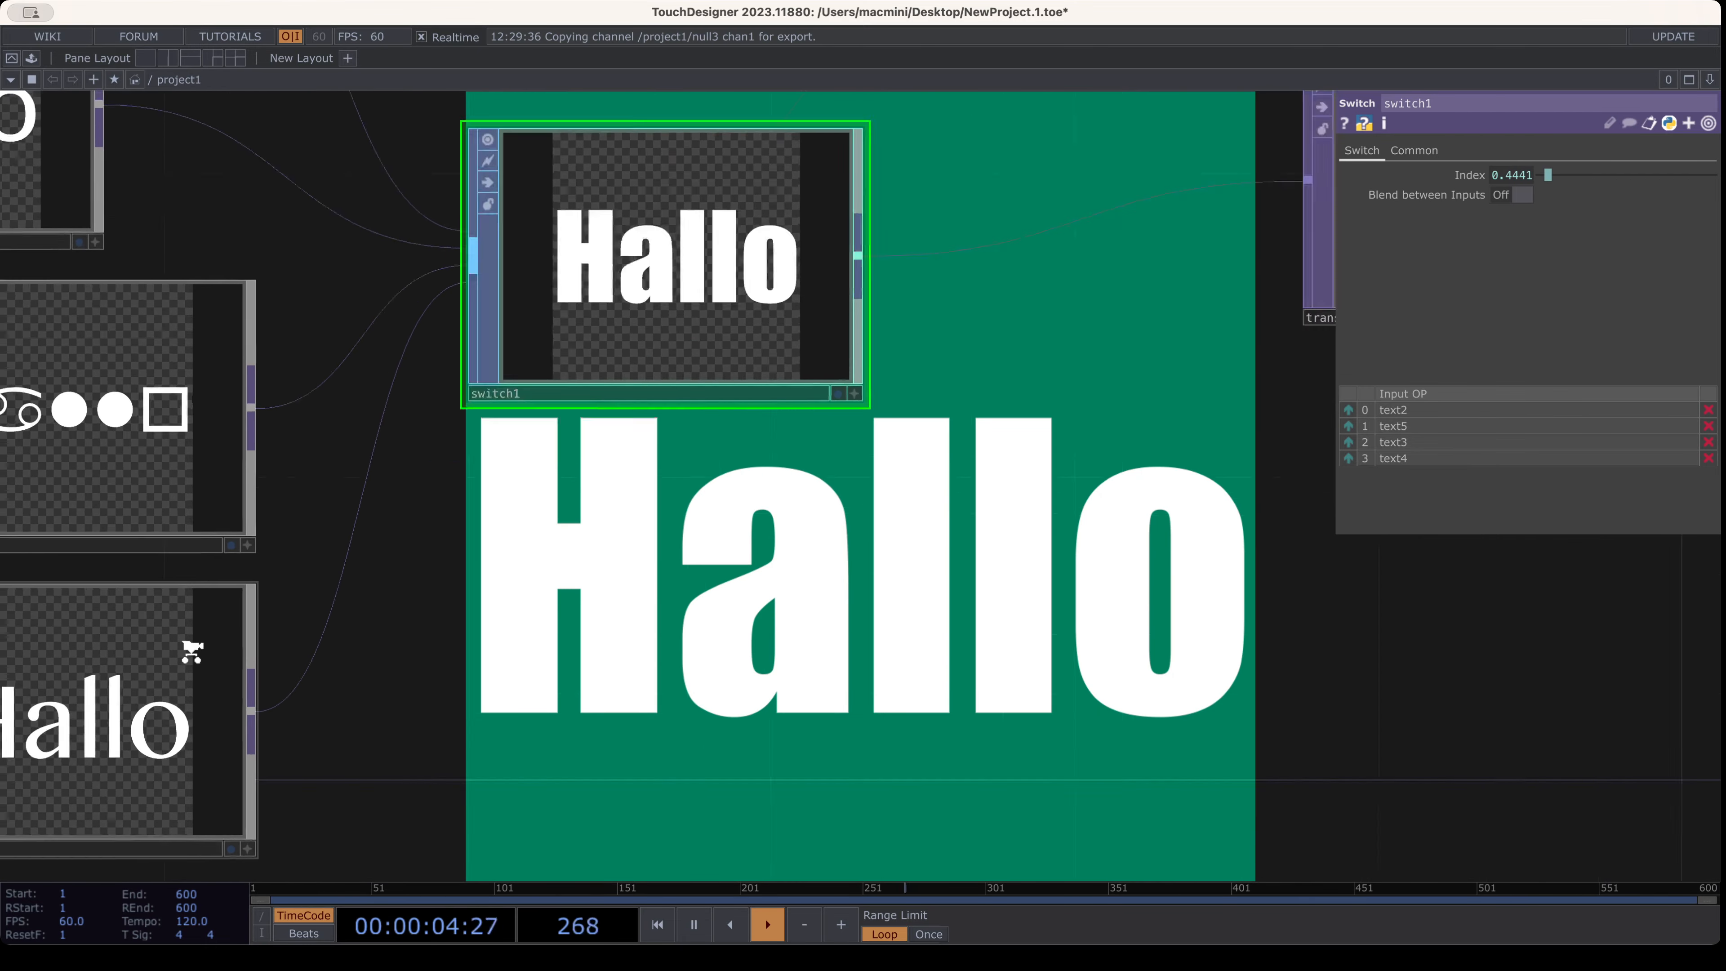
scroll(190, 652, down, 5)
drag(522, 688, 727, 676)
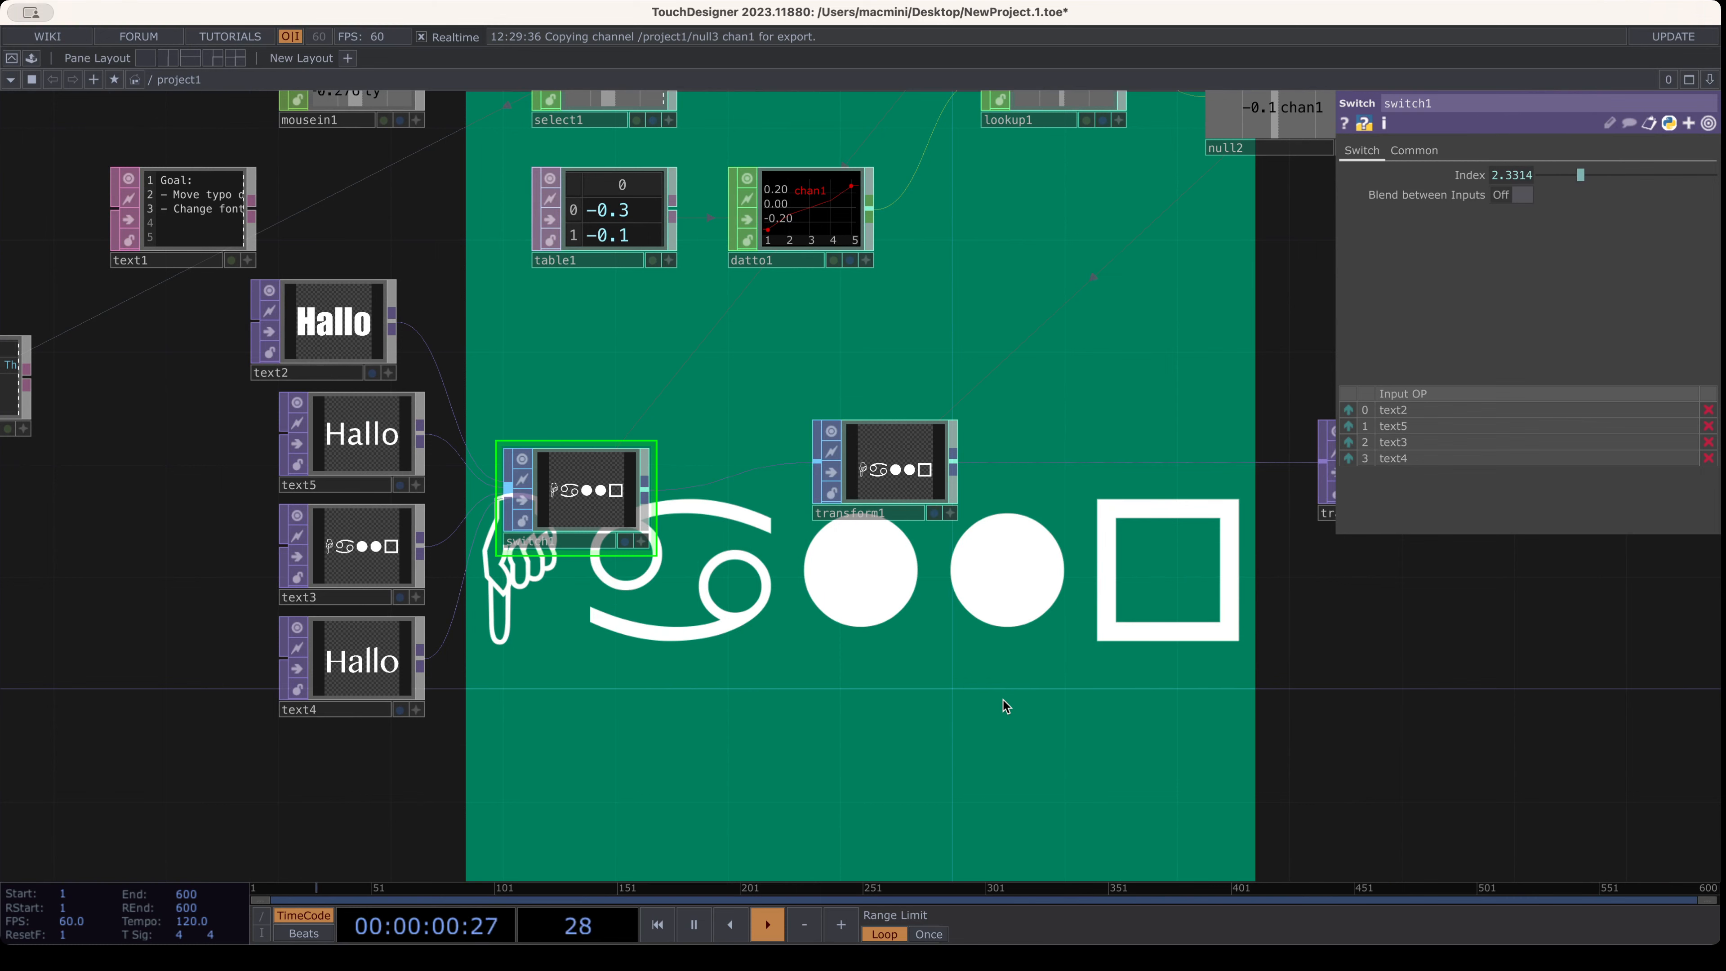
key(p)
drag(788, 443, 1118, 485)
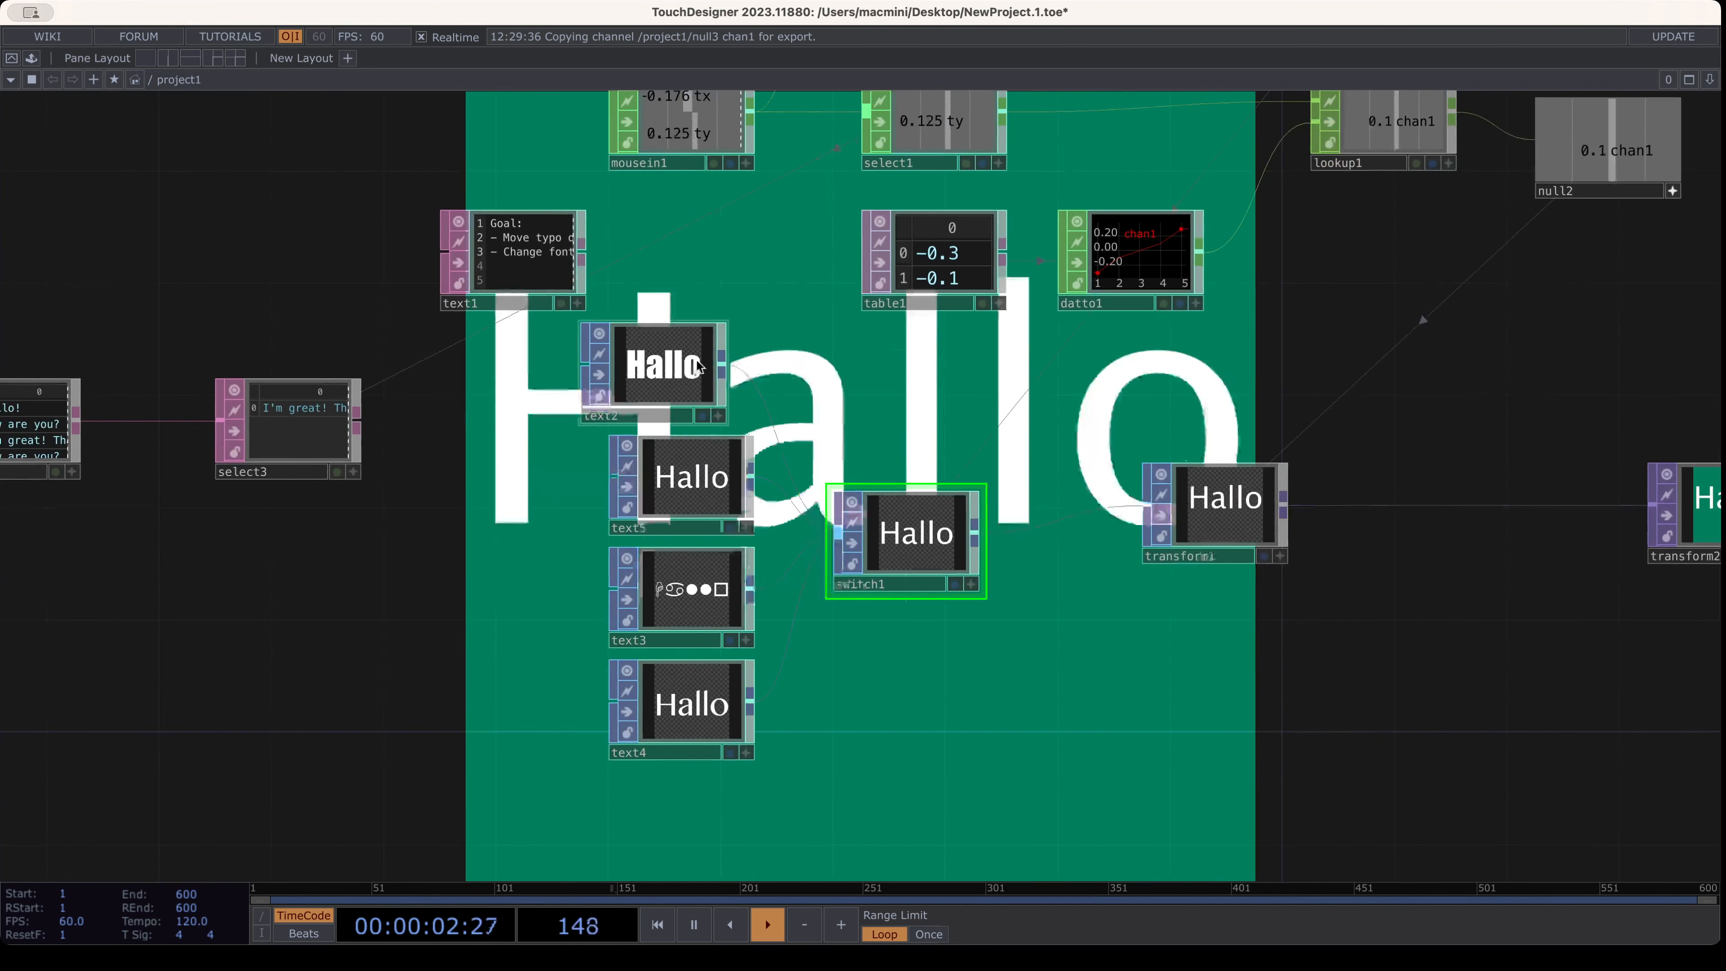
drag(693, 371, 720, 372)
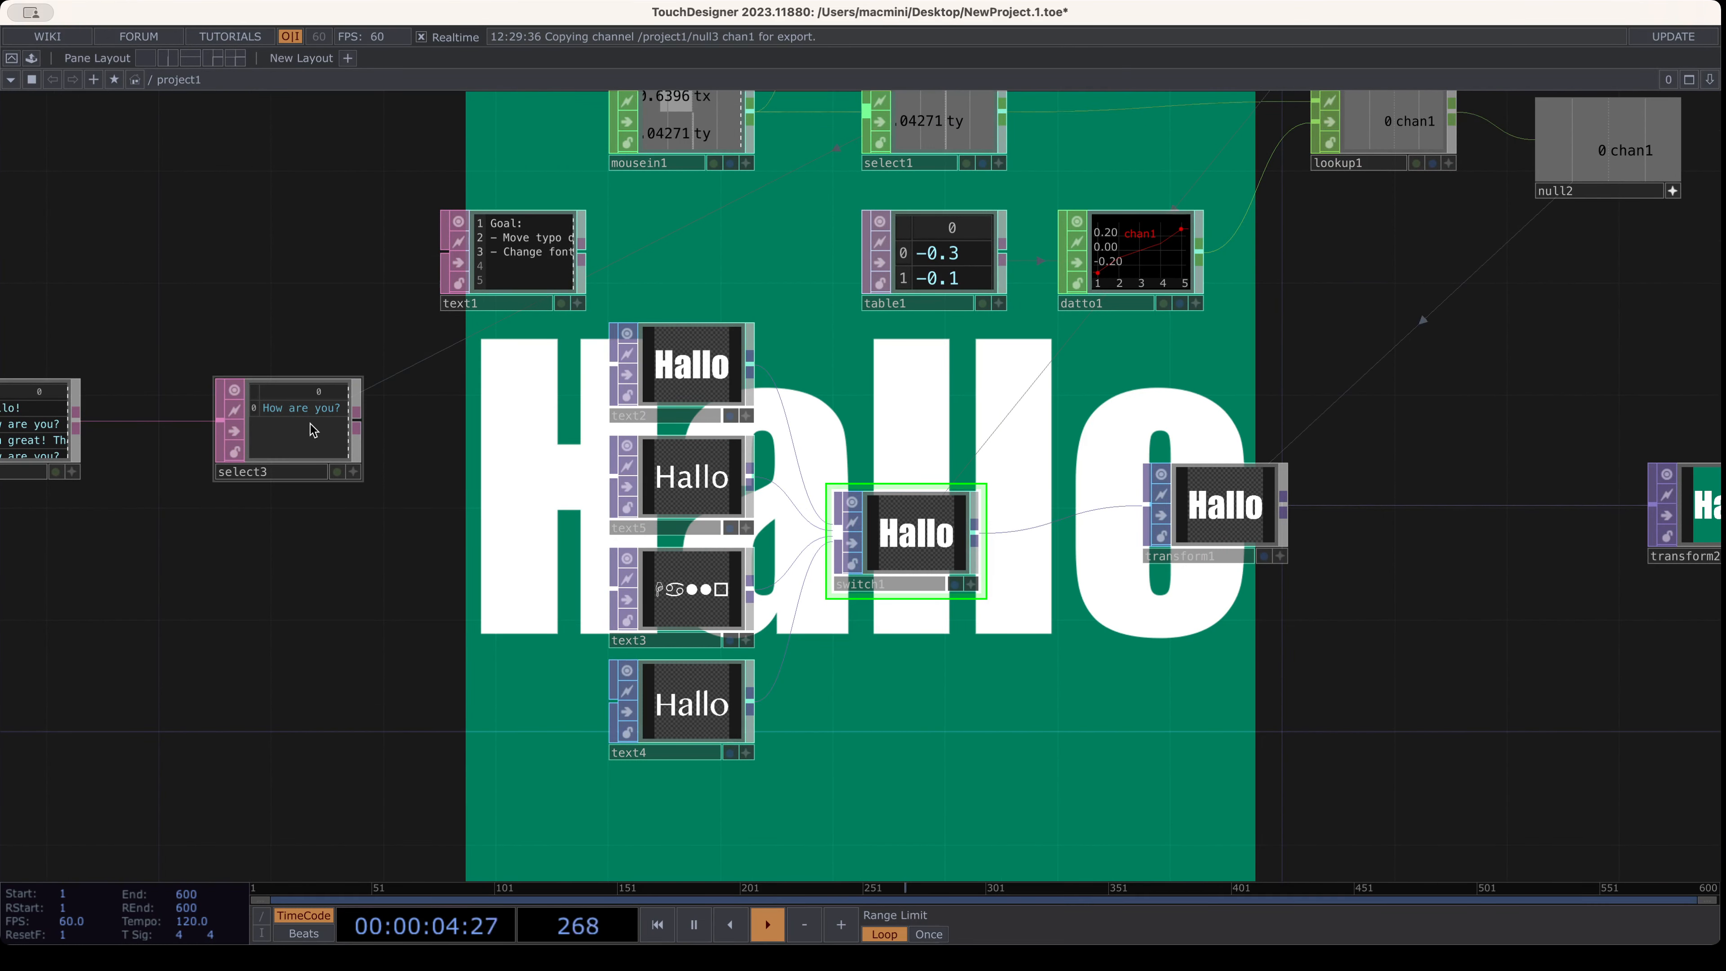
Move select3 farther from the text operators and add a Null DAT connected after it
drag(303, 439, 239, 439)
click(460, 429)
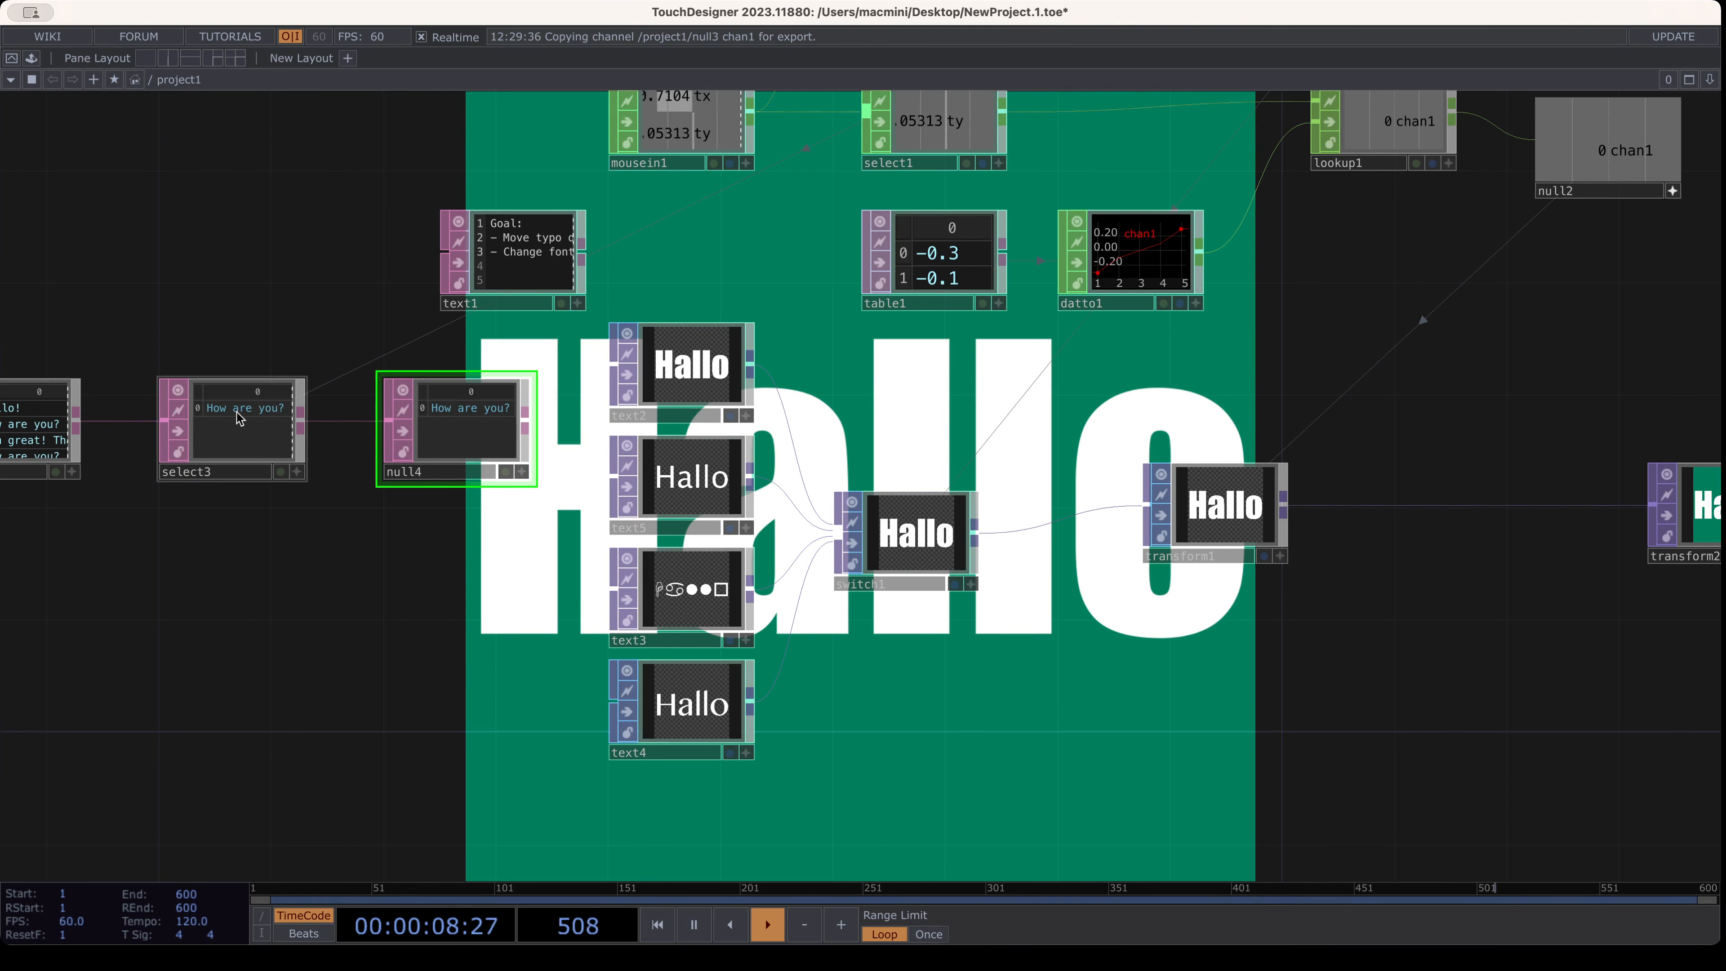
Set the Text parameter of text2, text3, text4 and text5 together to the null4 table cell expression op('null4')[0,0]
scroll(491, 433, up, 3)
scroll(485, 435, down, 1)
click(781, 327)
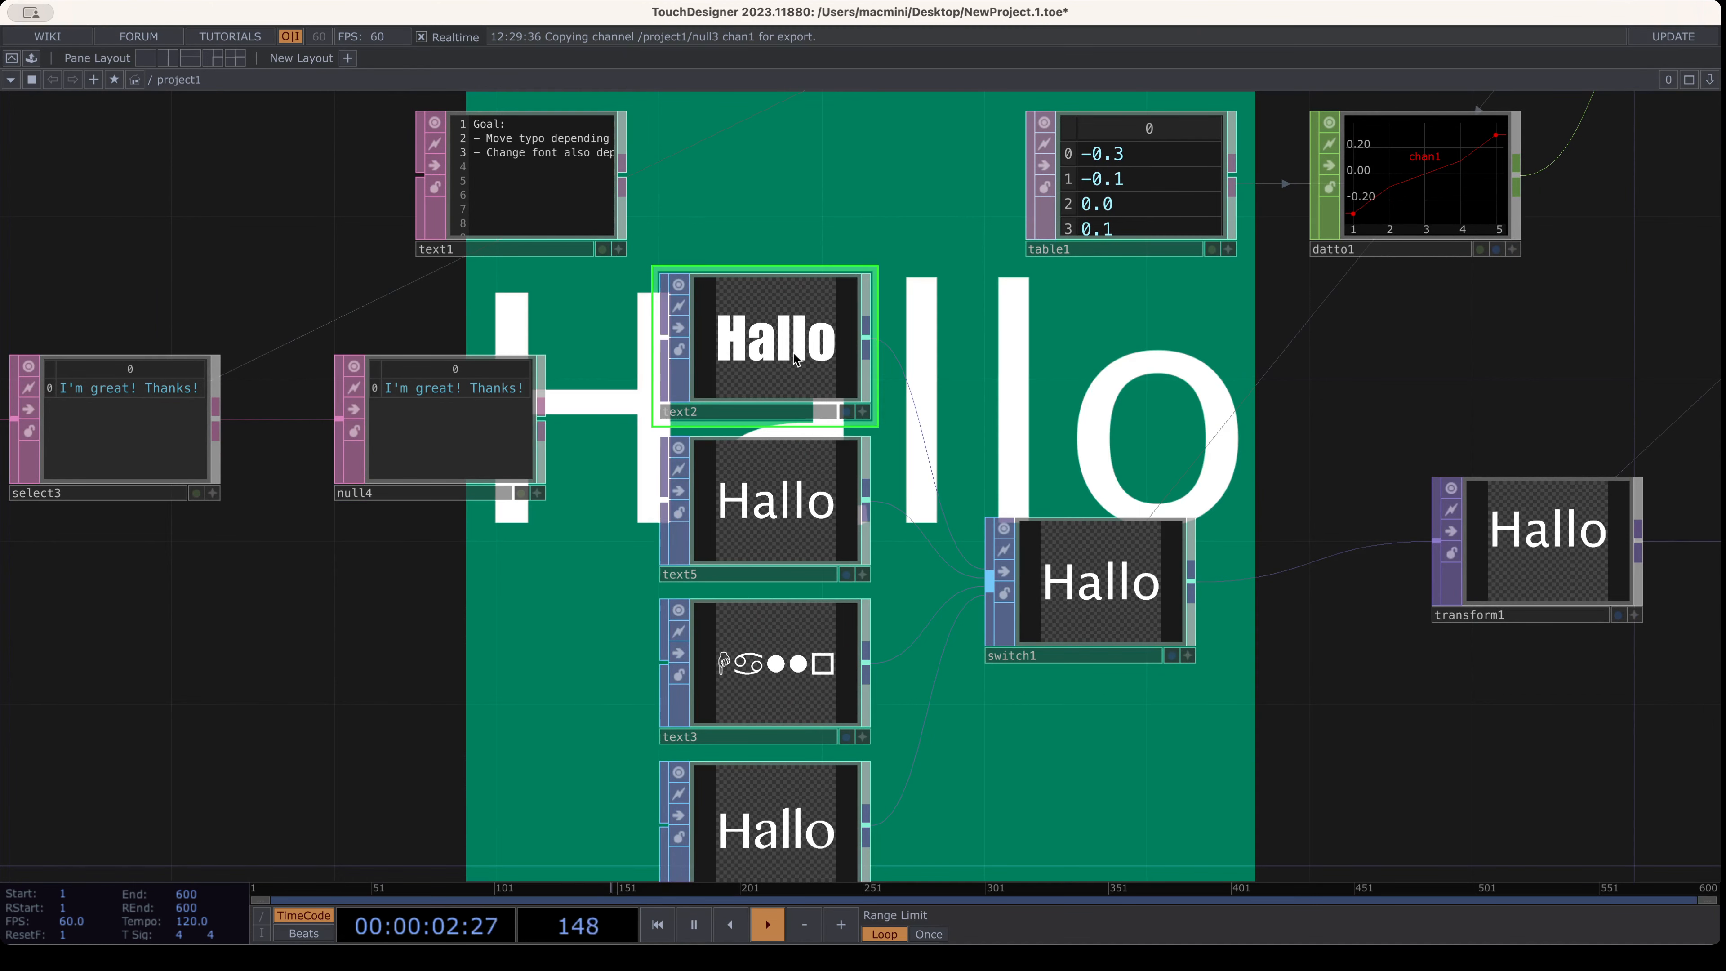
click(781, 503)
click(767, 341)
key(p)
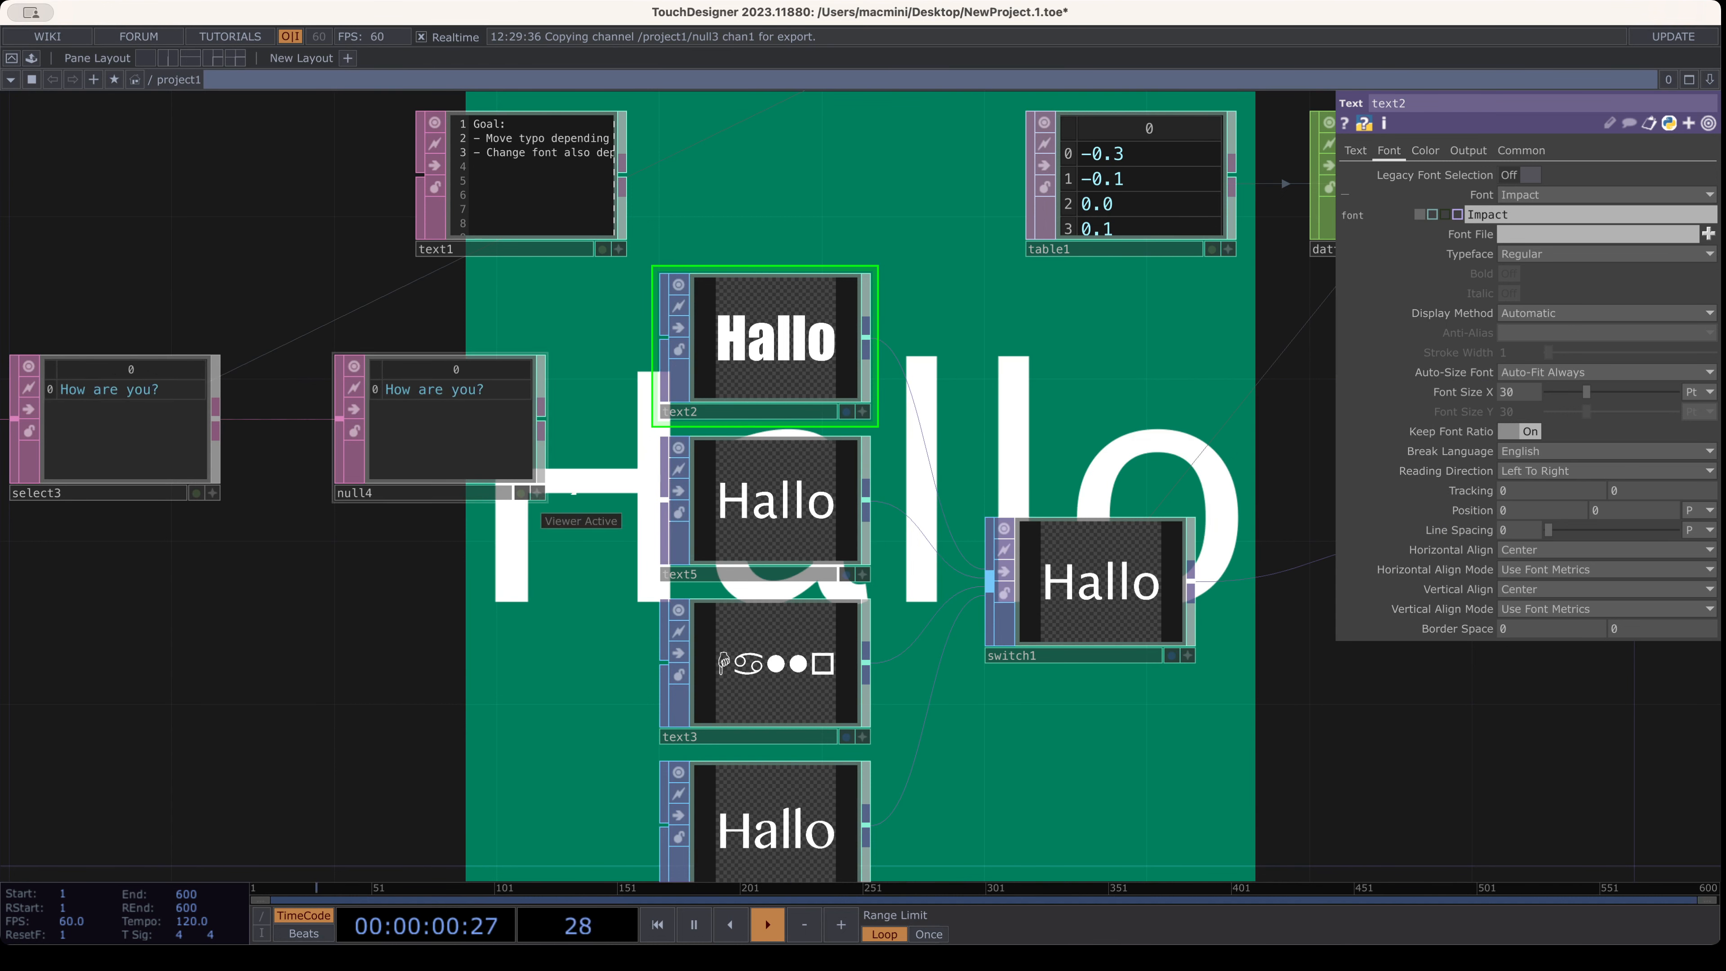
scroll(952, 369, down, 3)
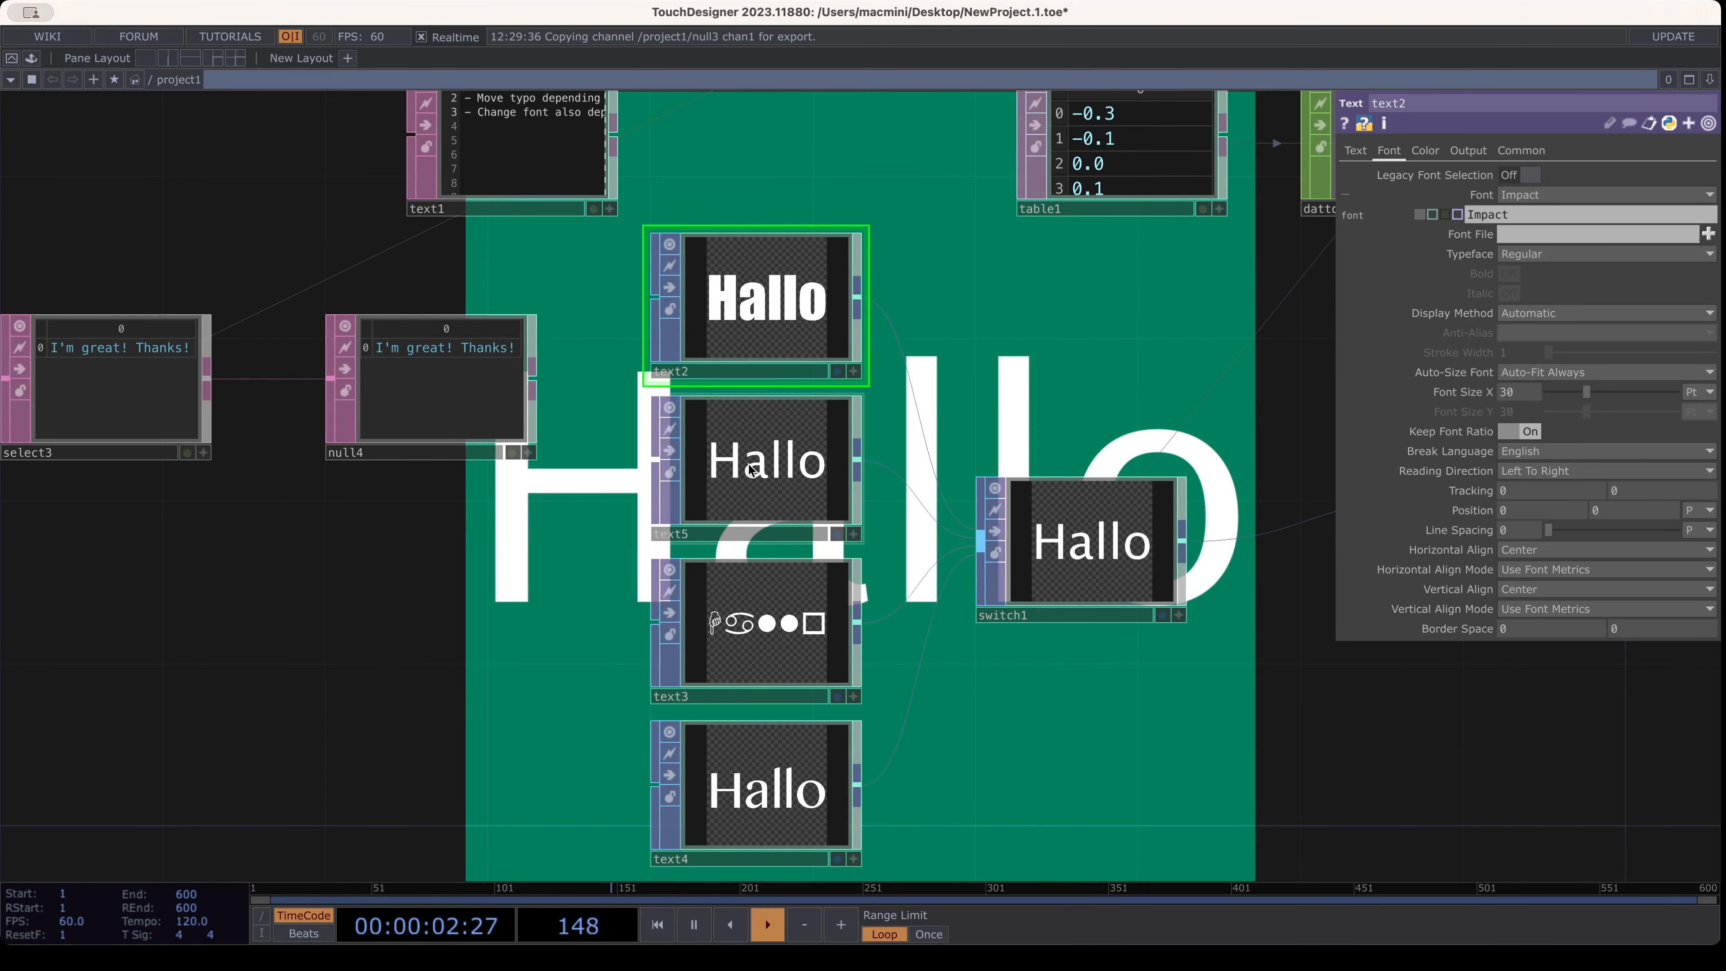
click(779, 476)
click(786, 777)
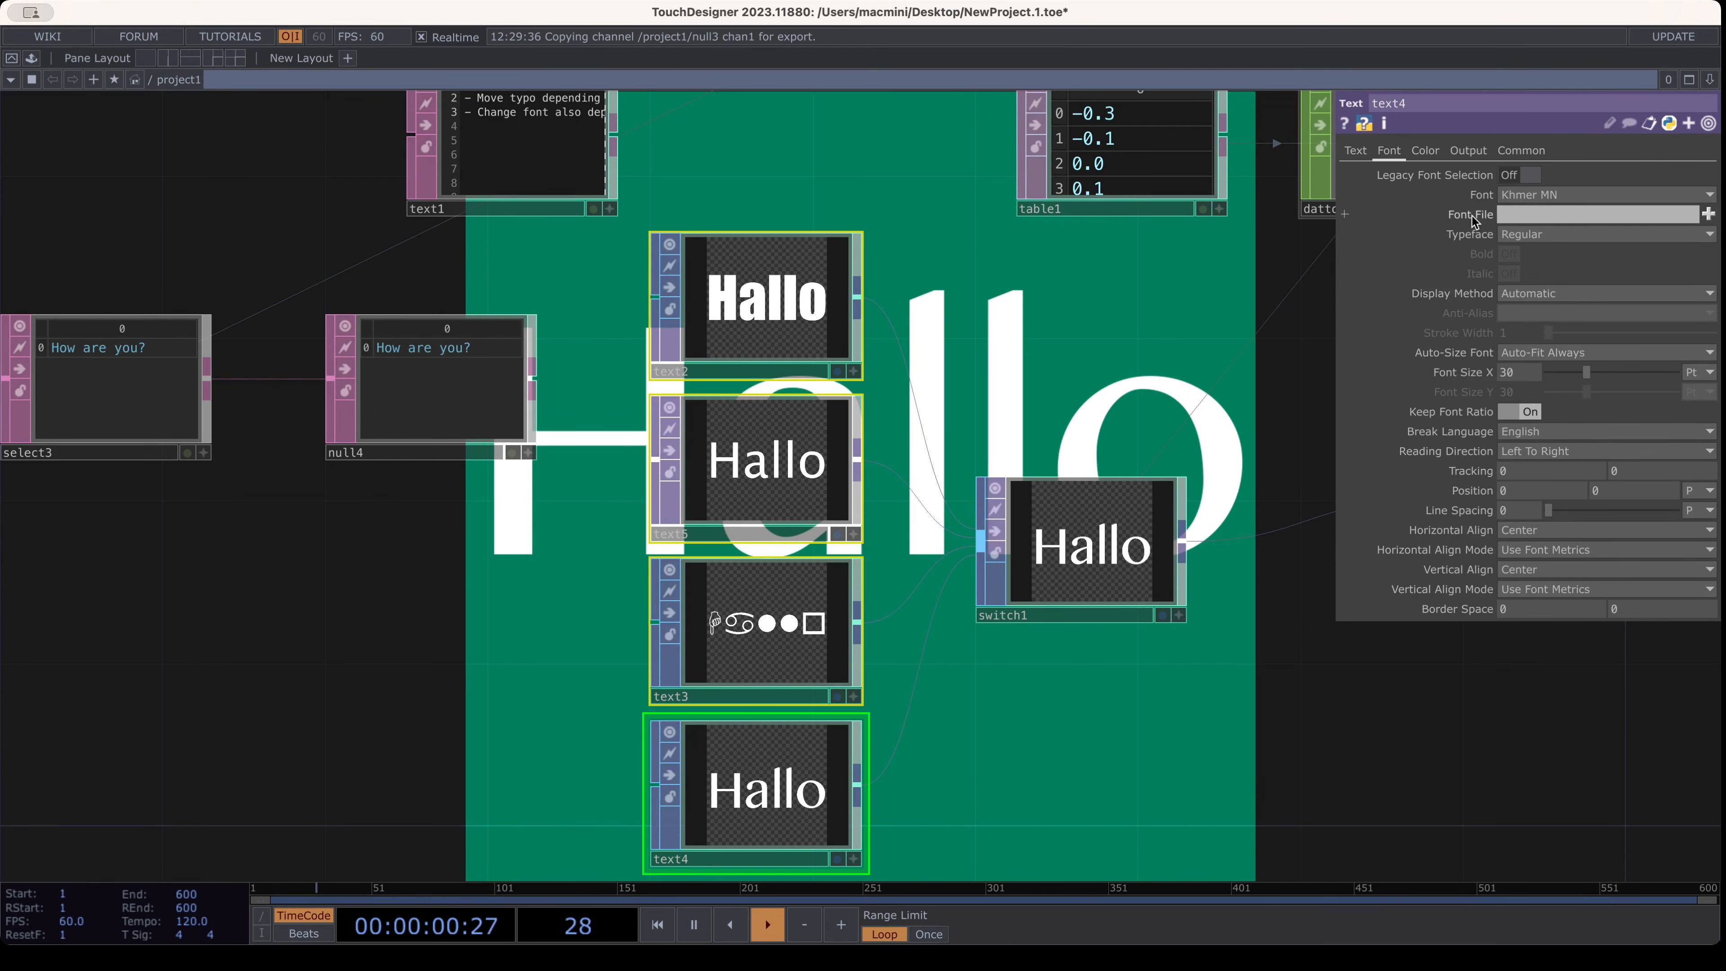
click(1355, 151)
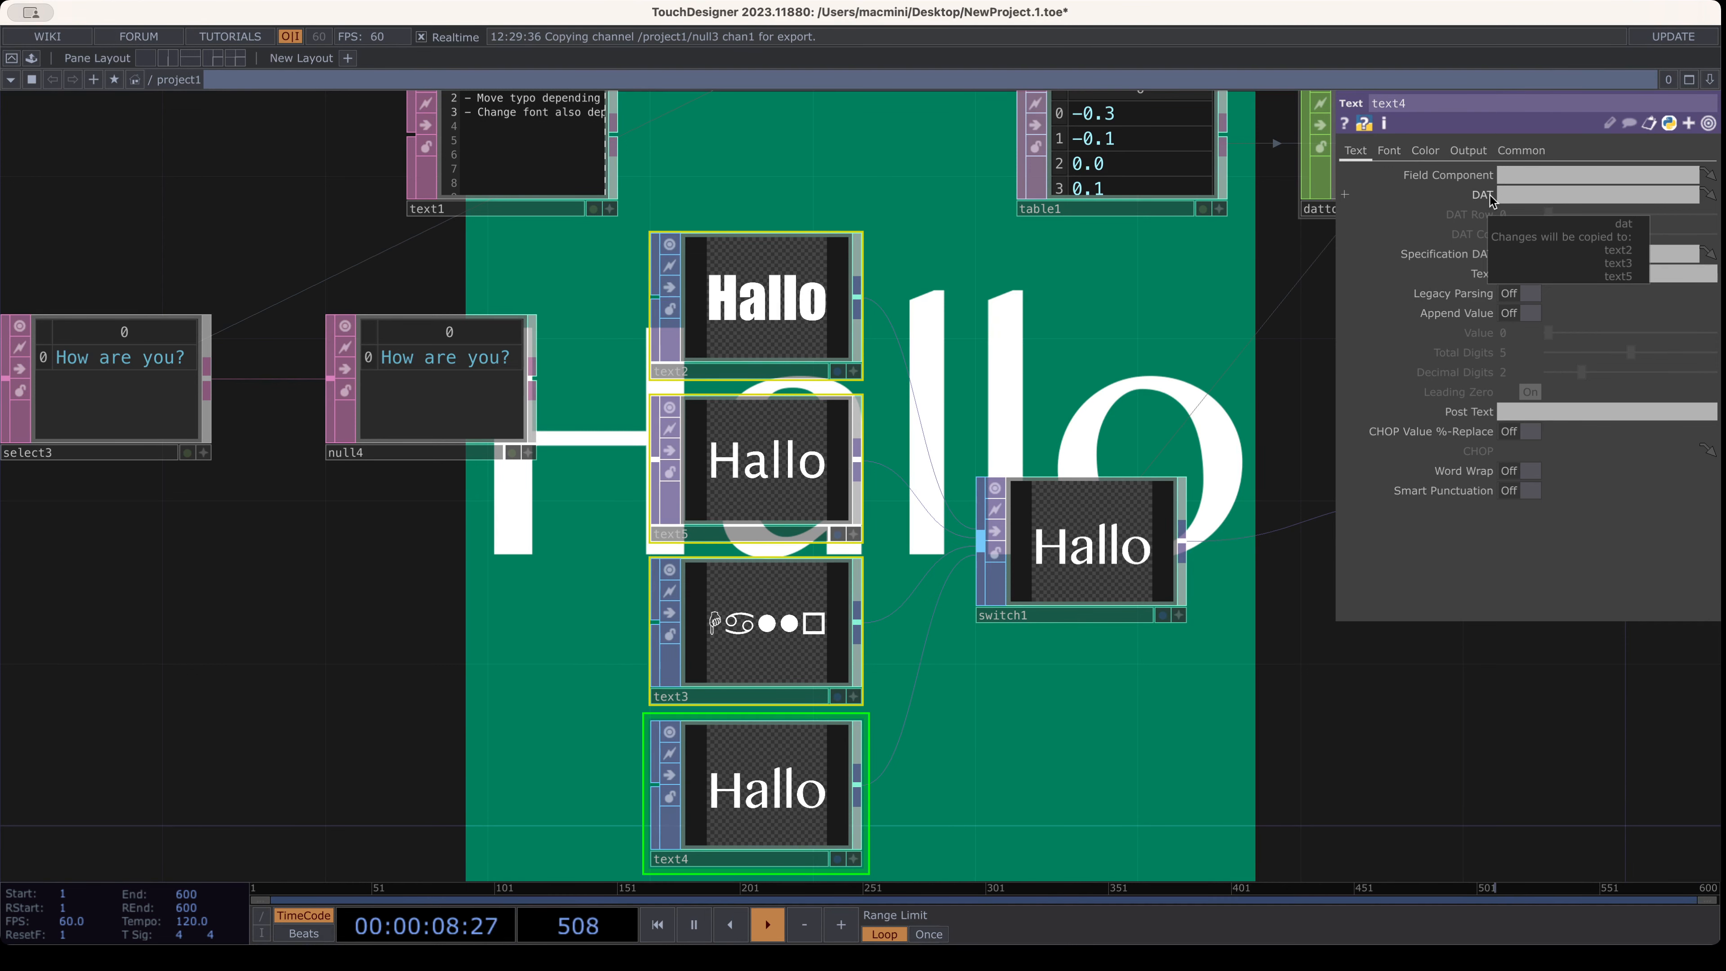
drag(327, 624, 470, 615)
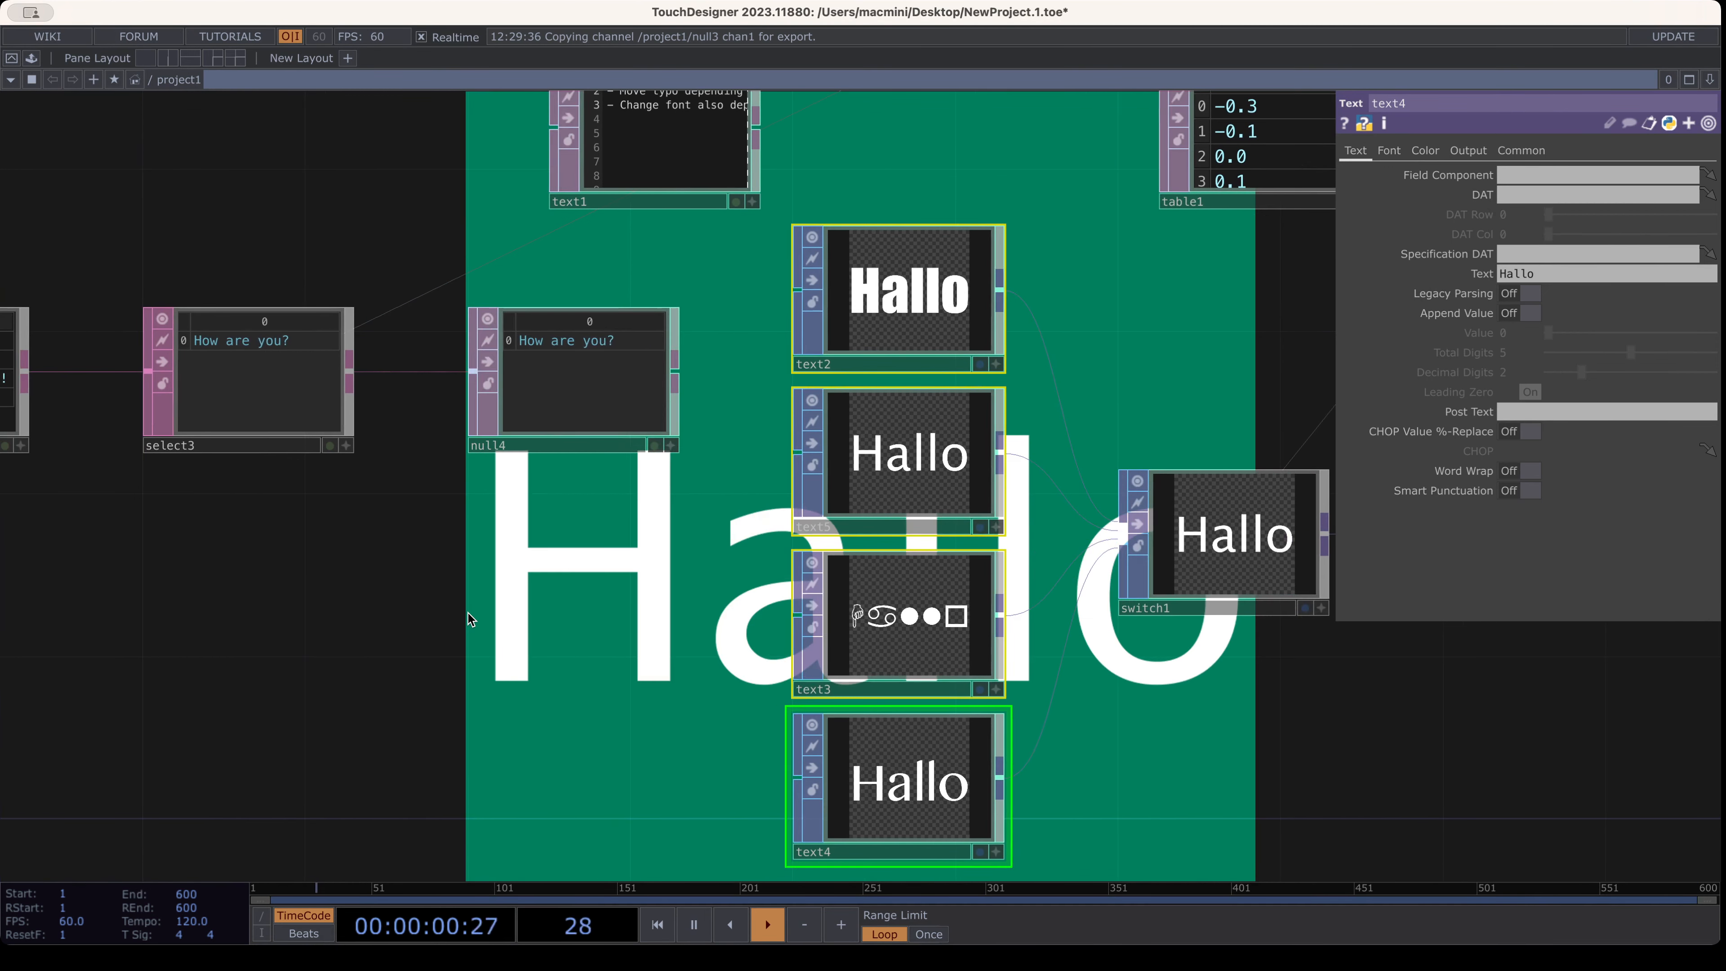
scroll(554, 610, down, 5)
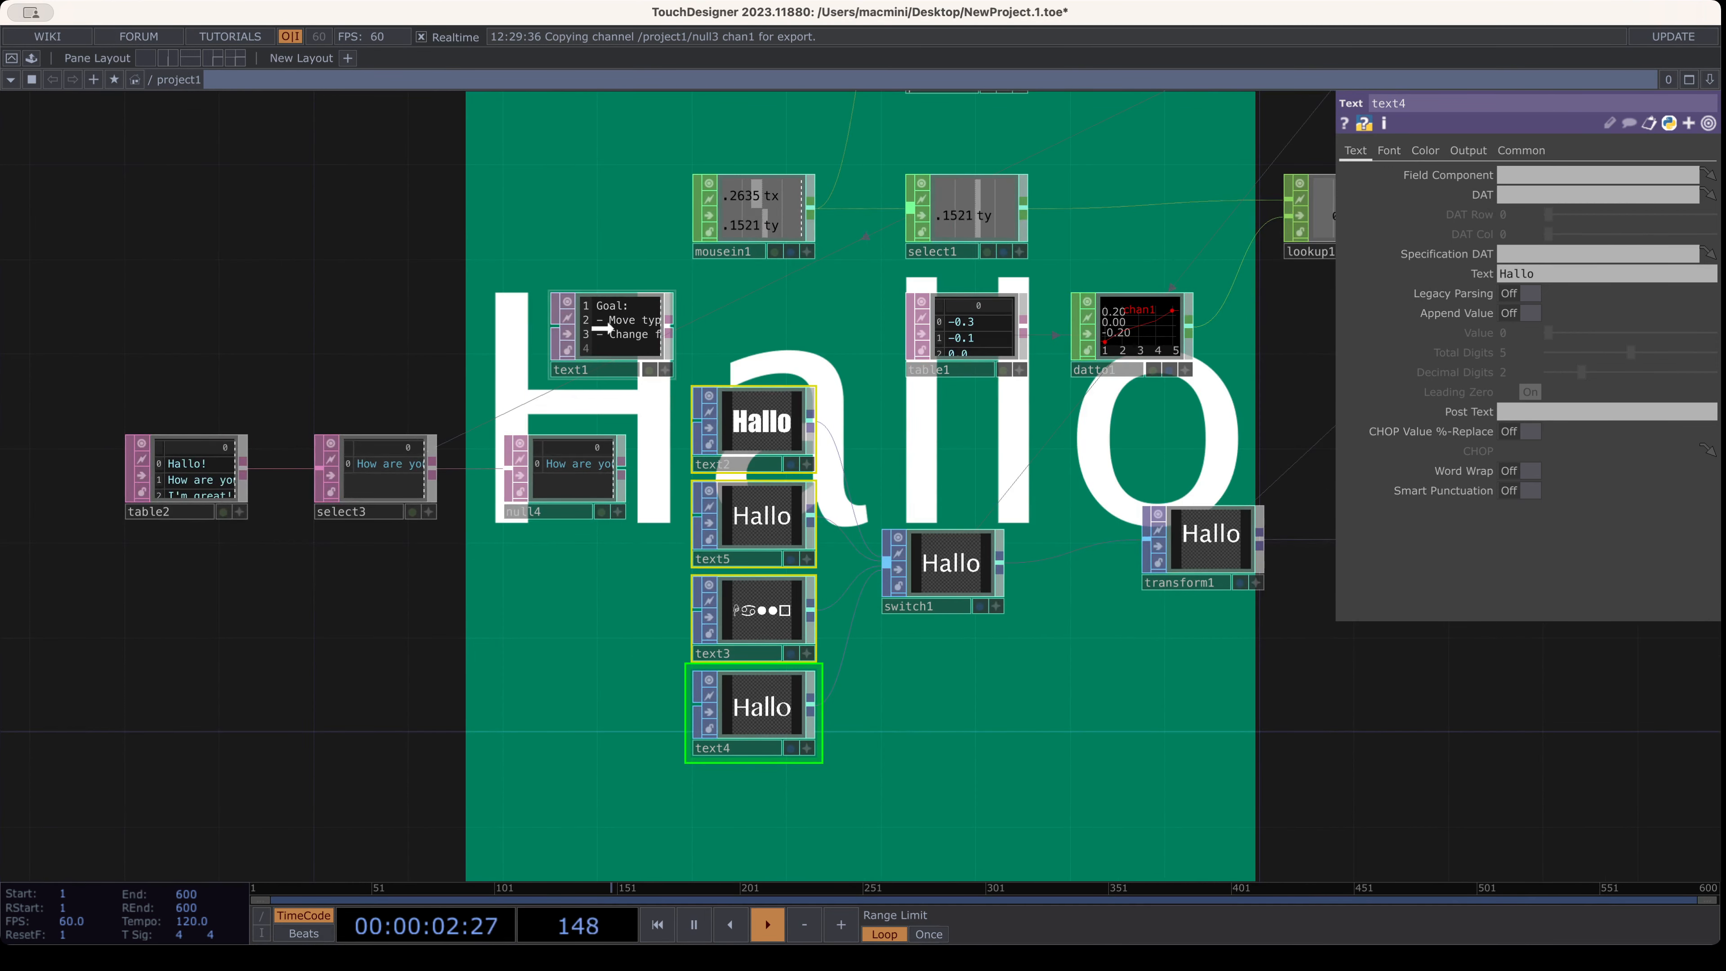
scroll(357, 489, up, 3)
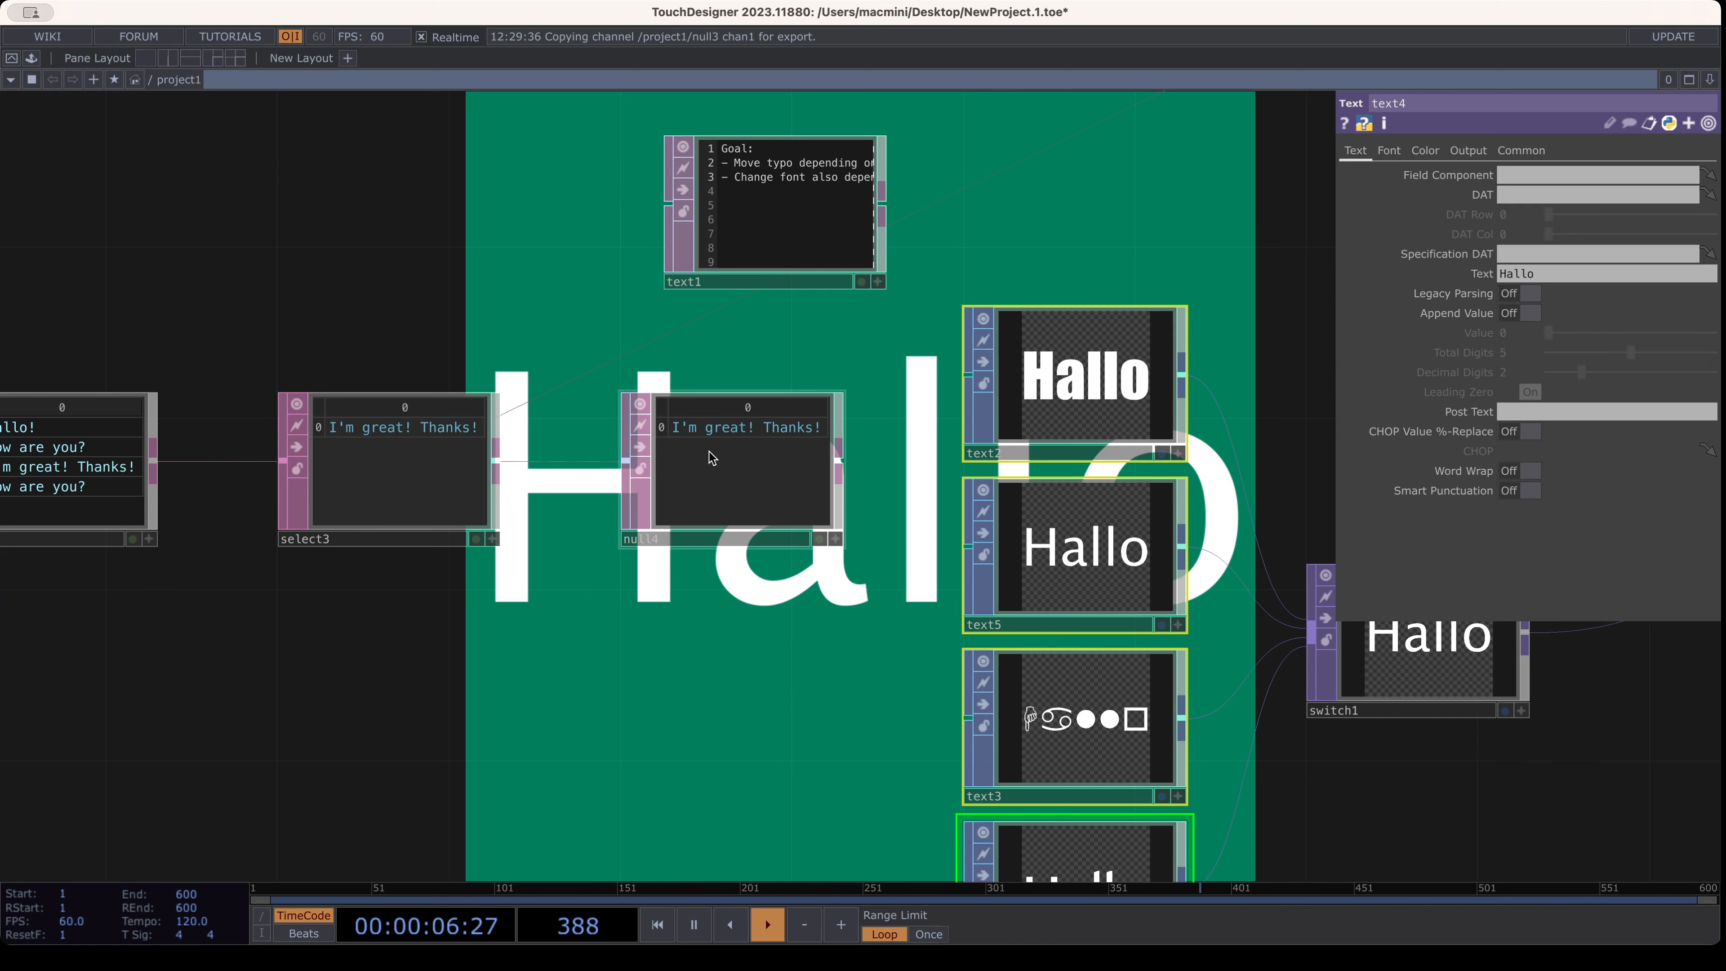
drag(711, 458, 1548, 275)
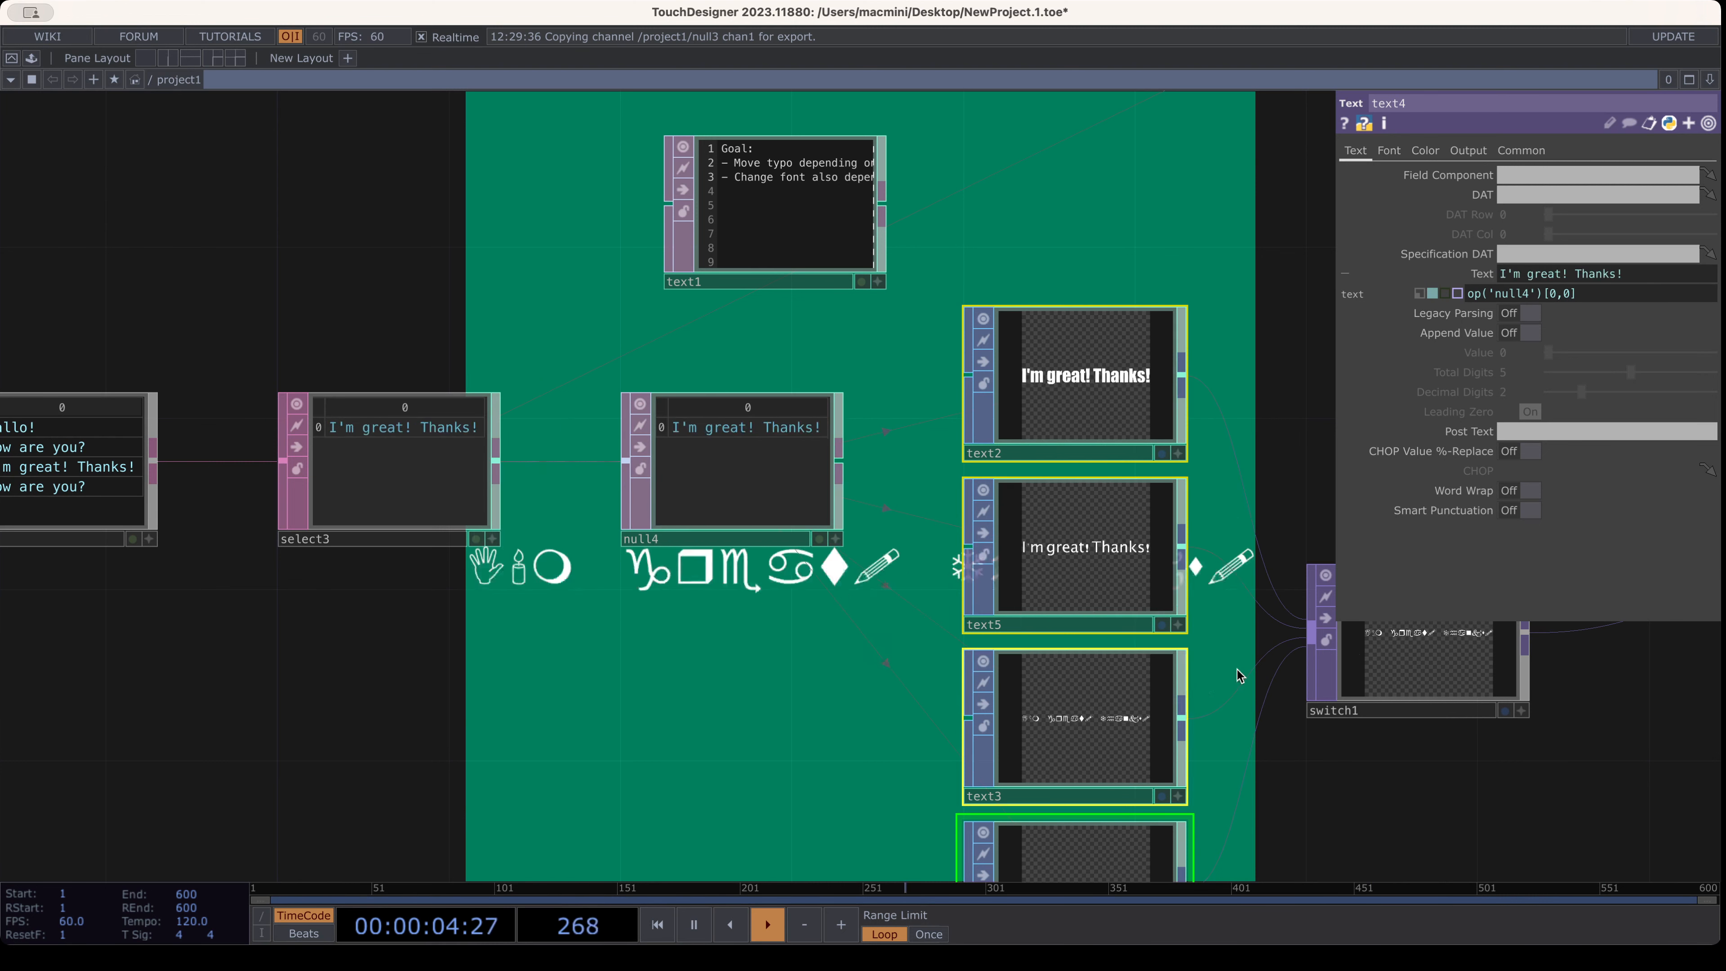
Change both the start and end row index expressions of select3 to op('null3')['chan1']-1
drag(394, 708, 837, 670)
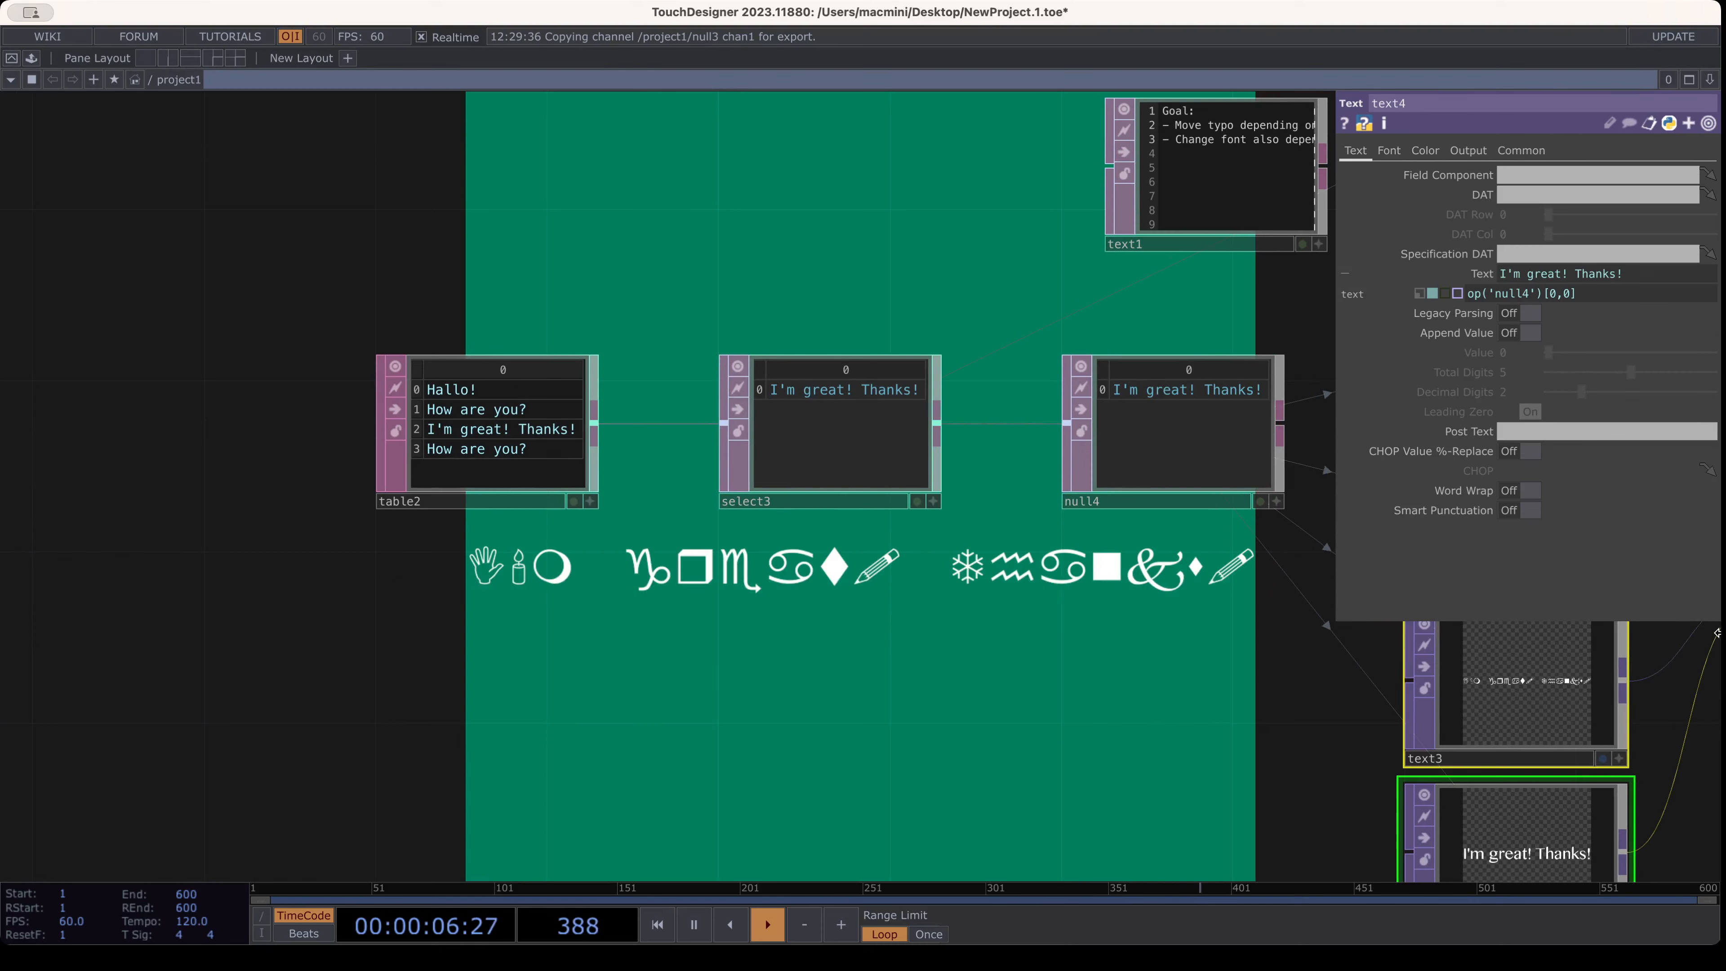
click(875, 448)
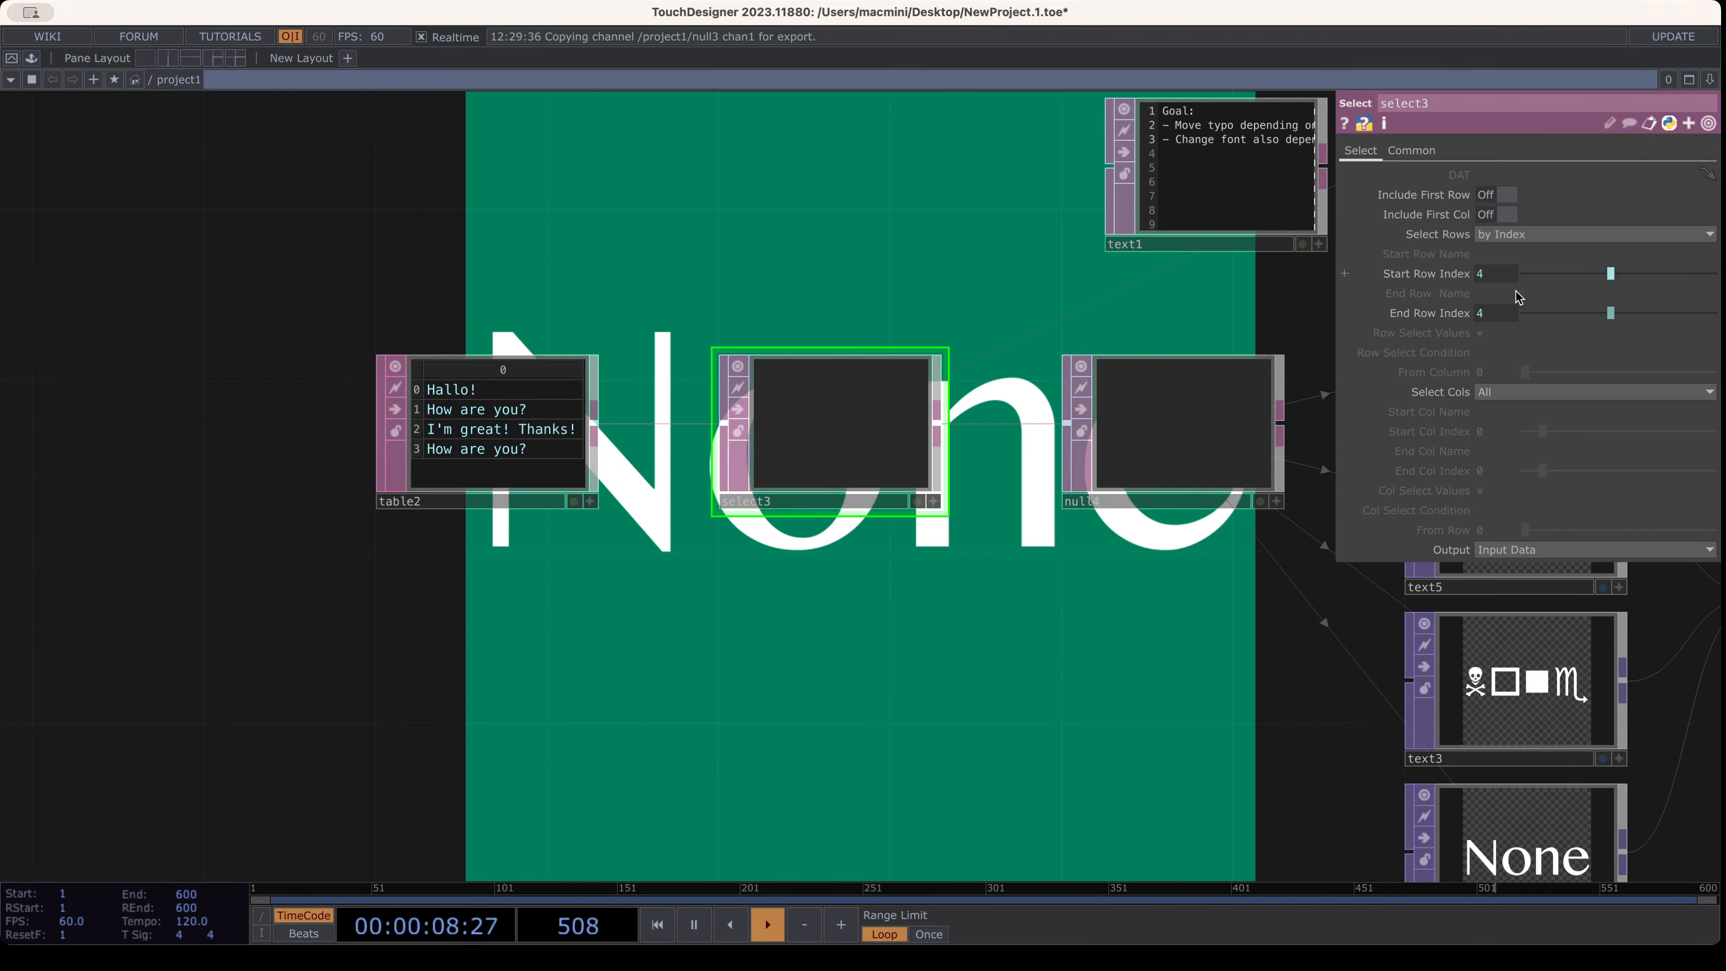
scroll(1152, 672, right, 5)
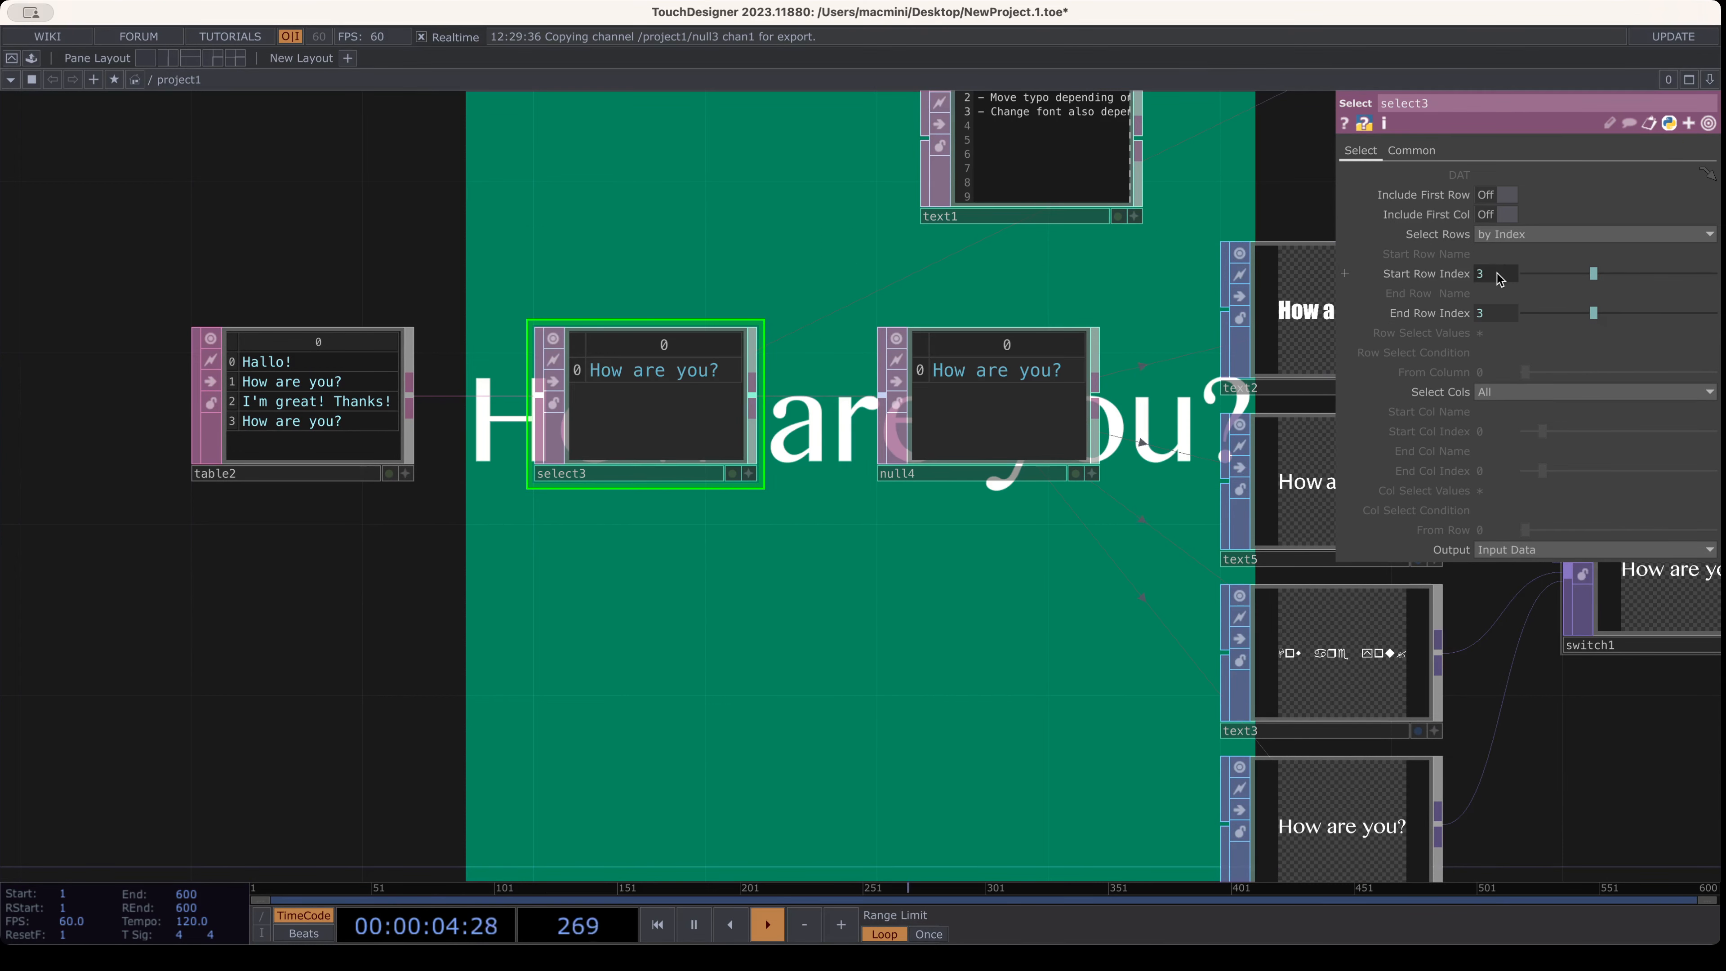
click(1513, 274)
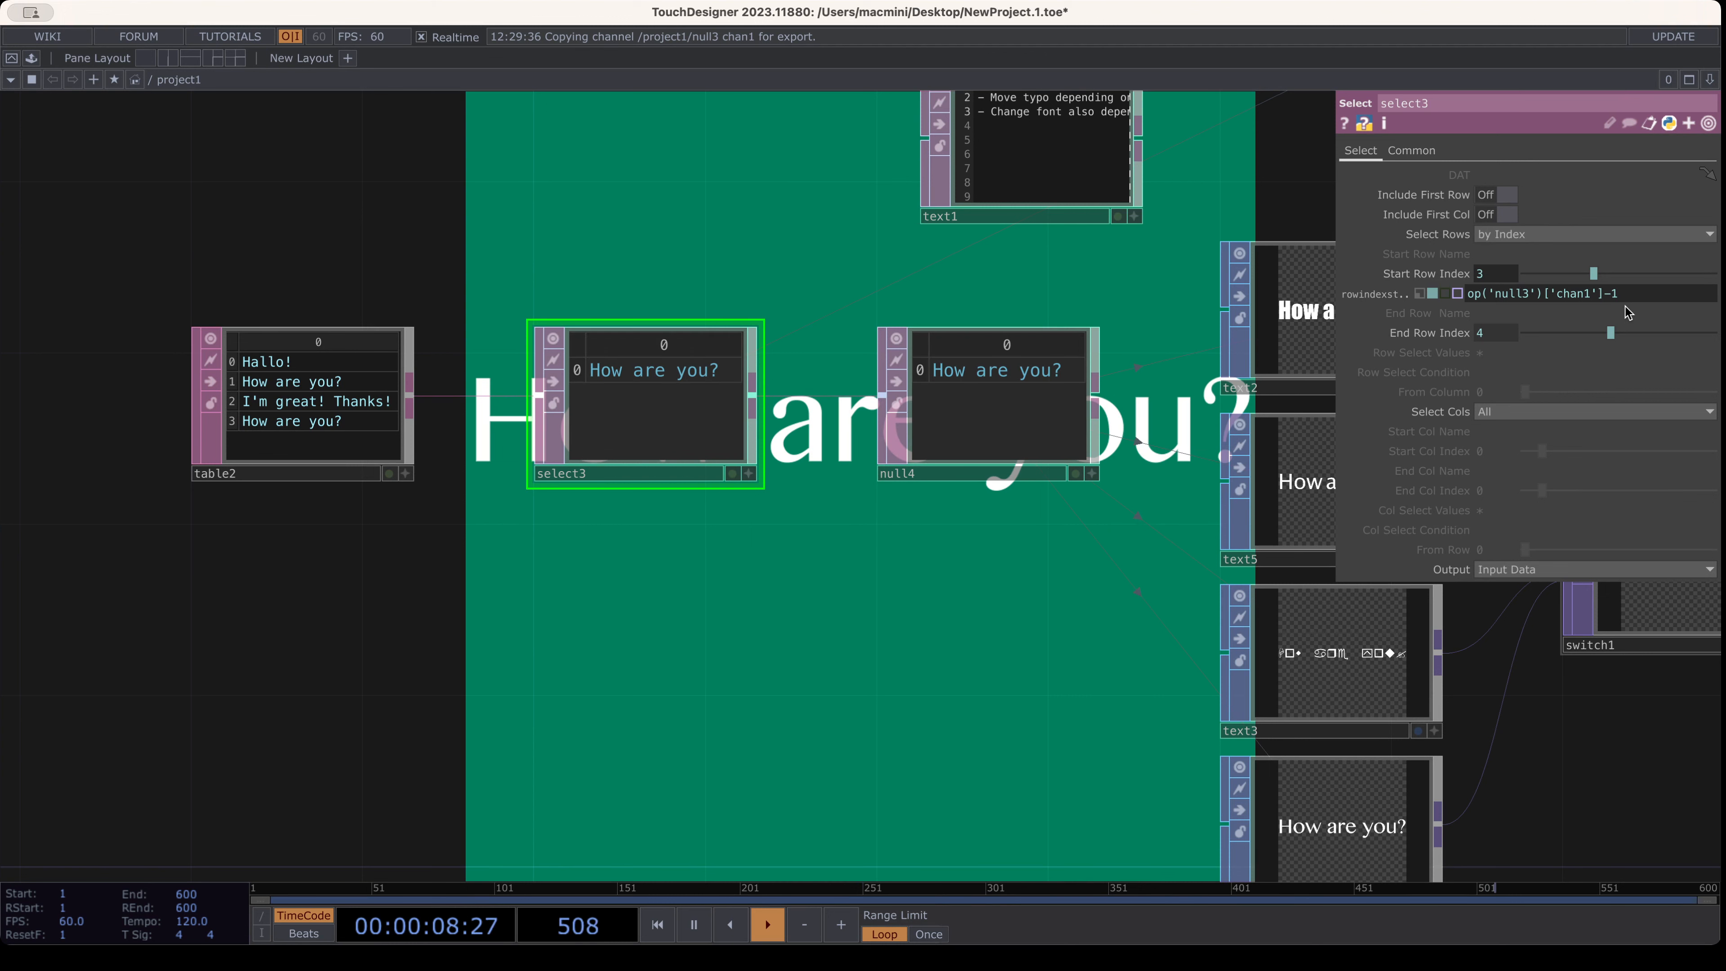
click(1511, 330)
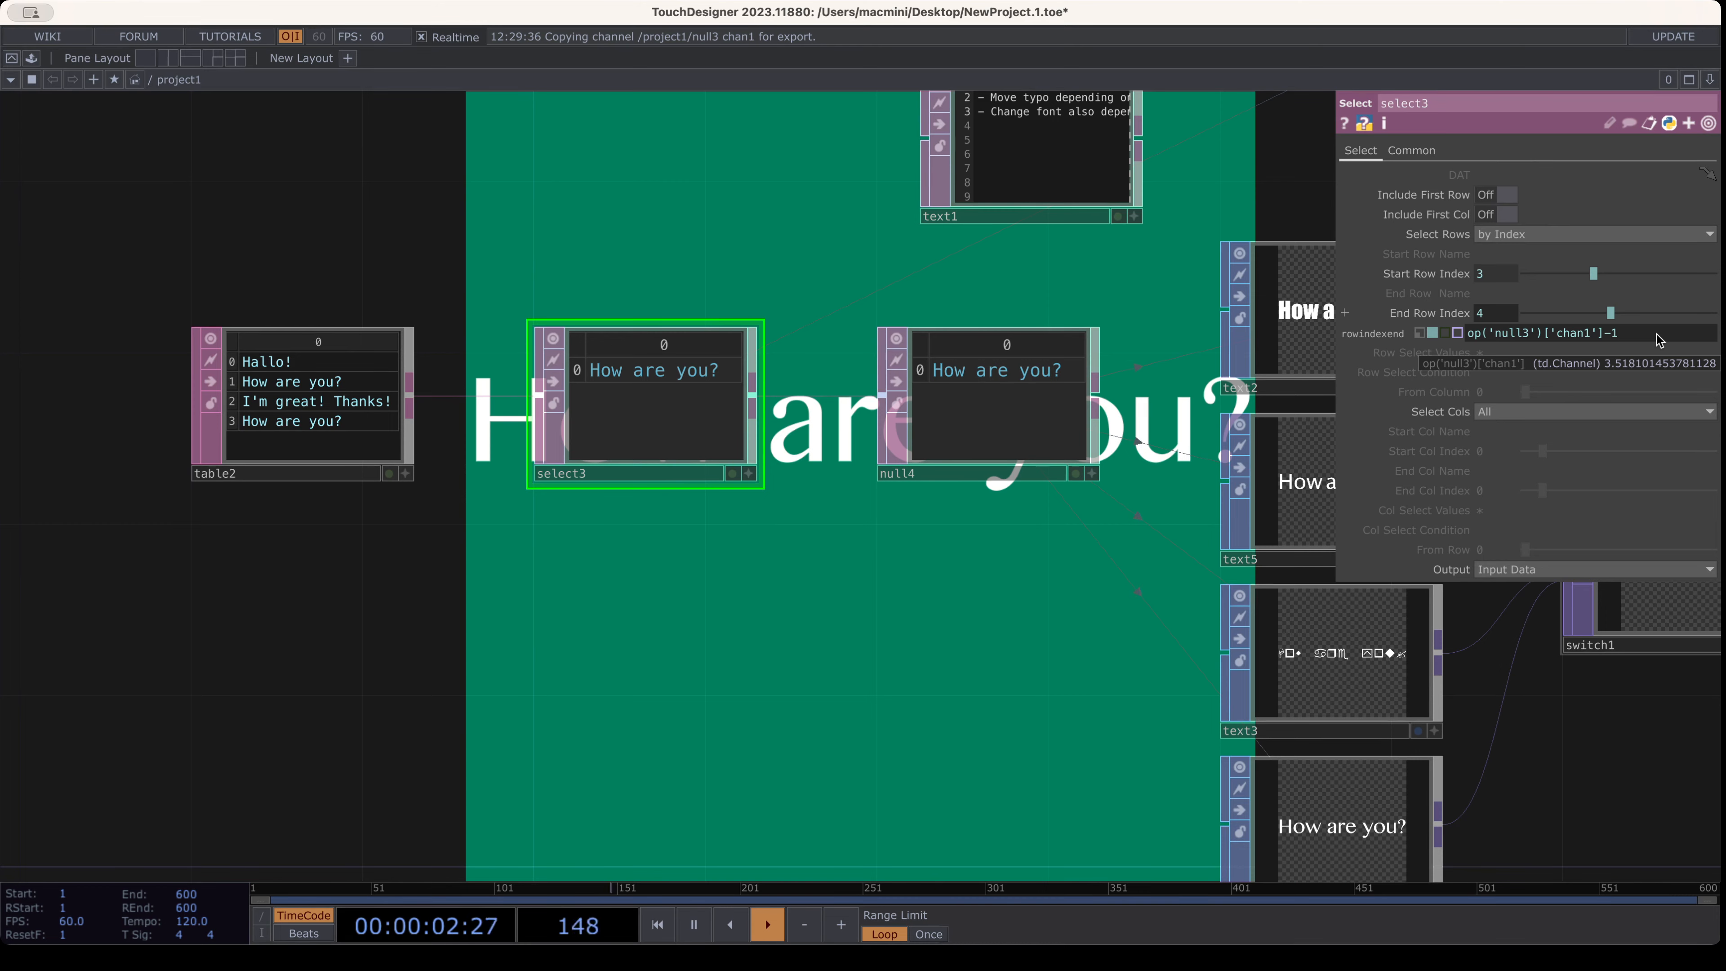
Restore select3's start row index expression to op('null3')['chan1'] and open its end row index expression for editing
drag(1019, 654, 1071, 552)
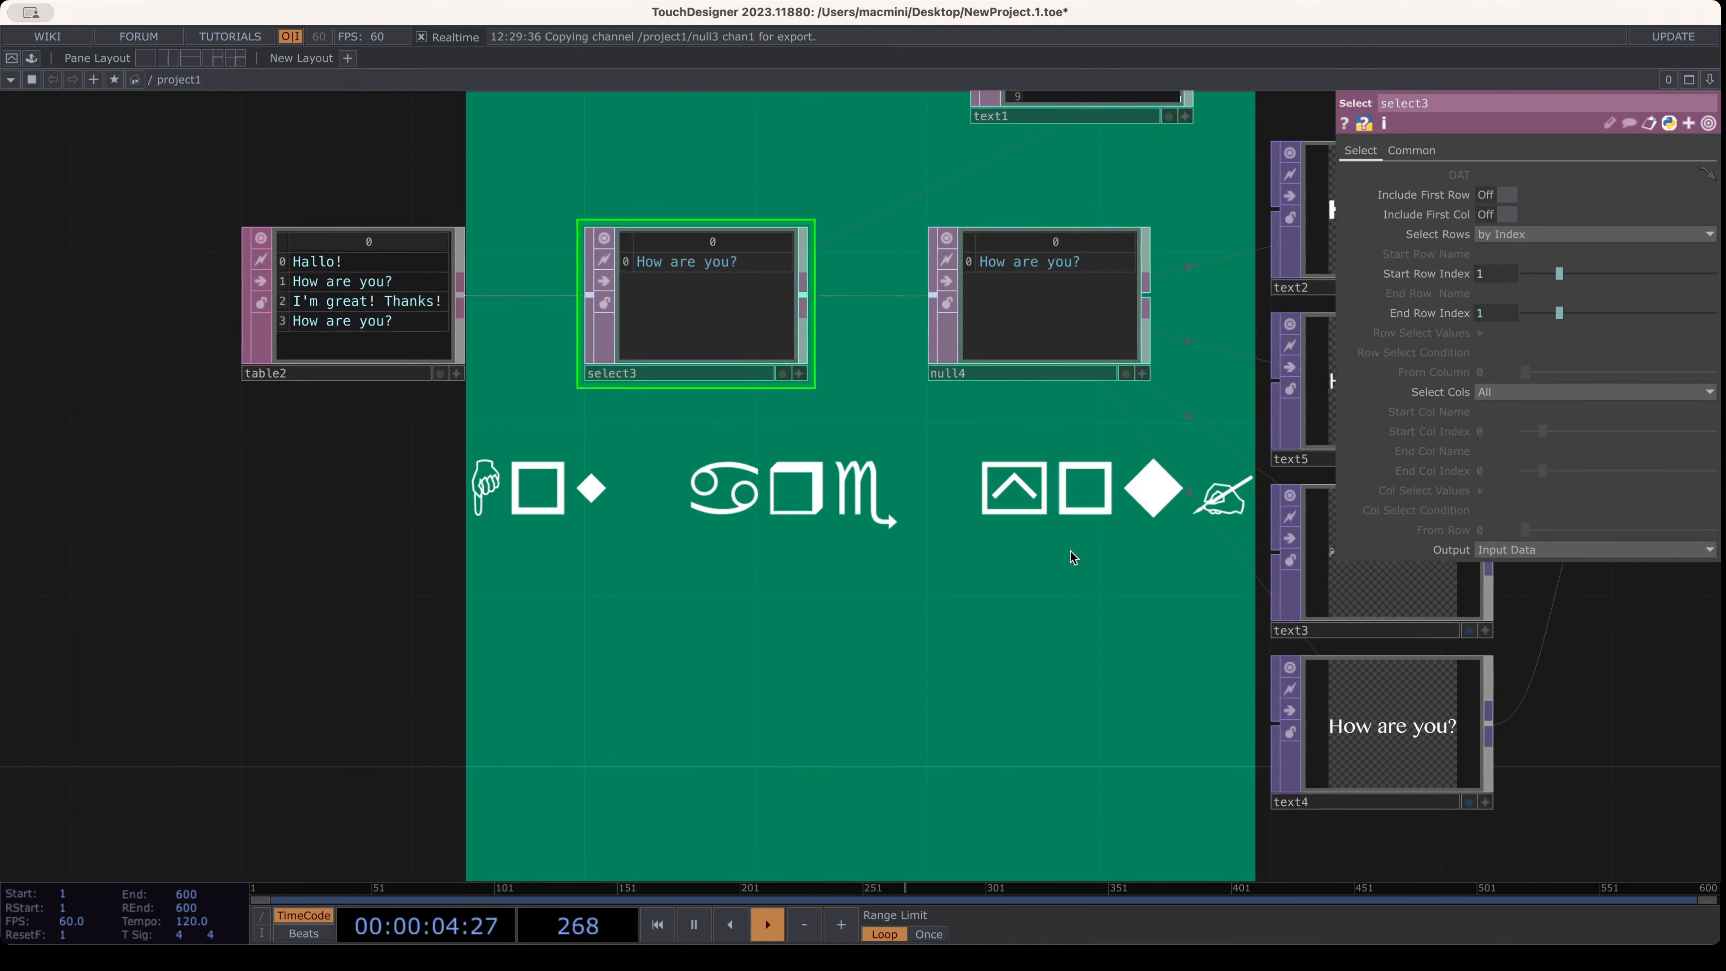
scroll(1071, 552, down, 5)
drag(1091, 647, 578, 548)
drag(1201, 501, 1037, 413)
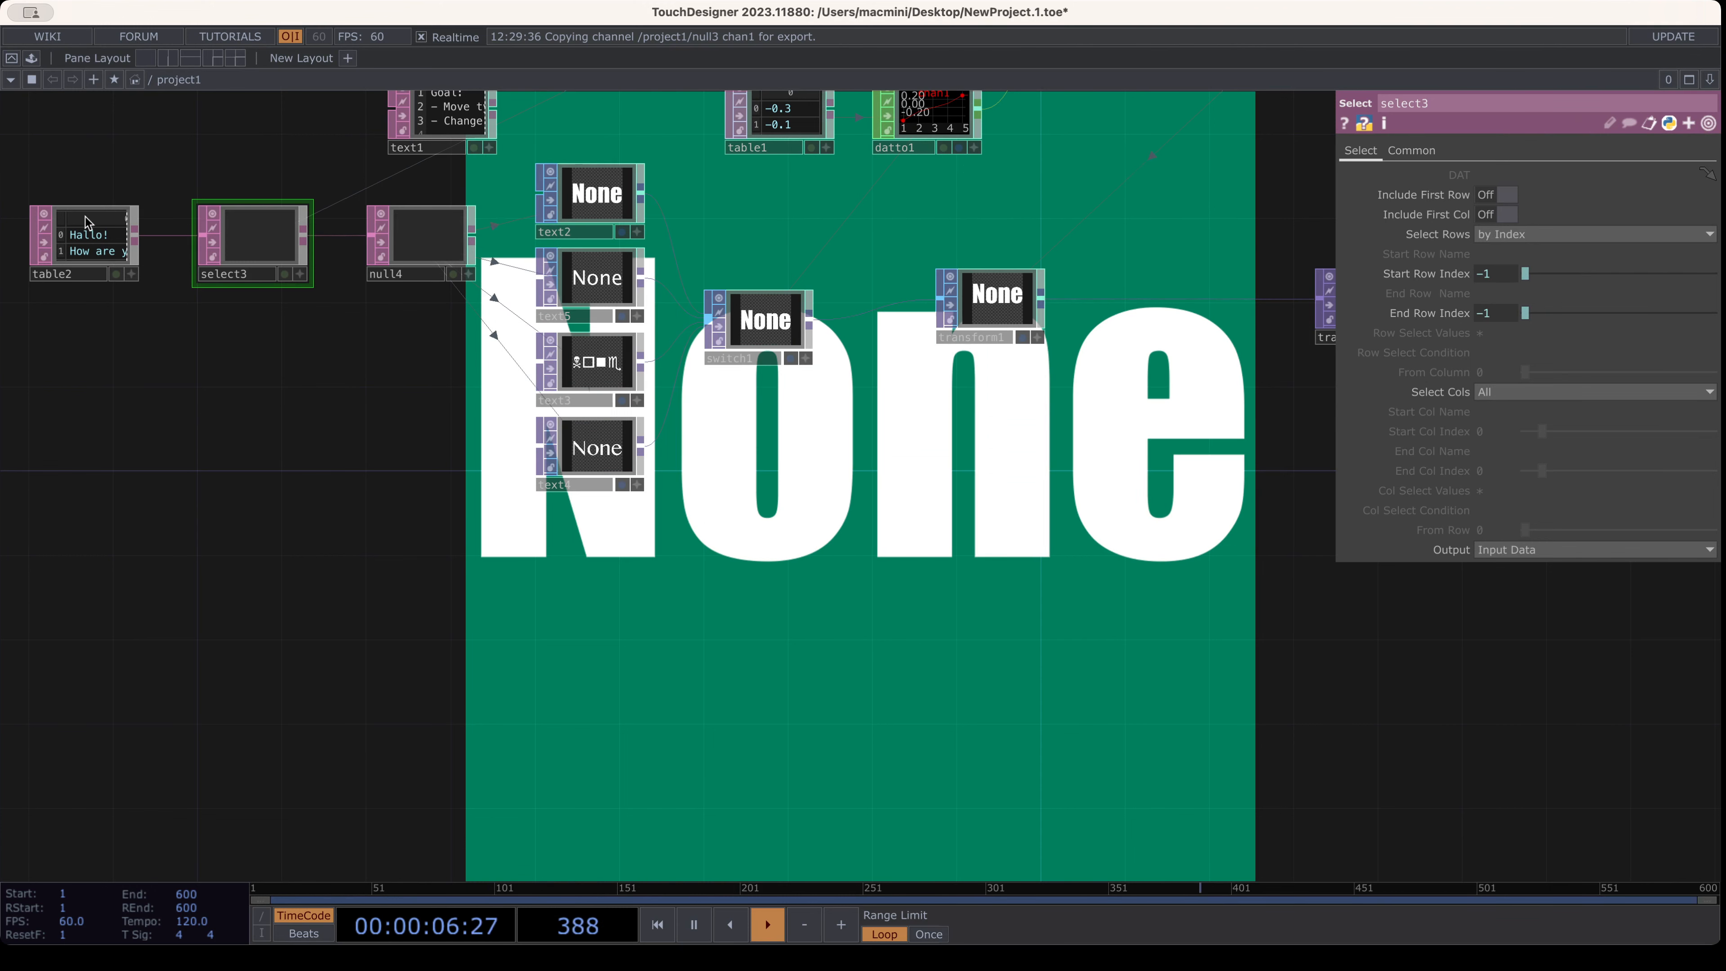
drag(899, 374, 887, 624)
drag(884, 295, 861, 447)
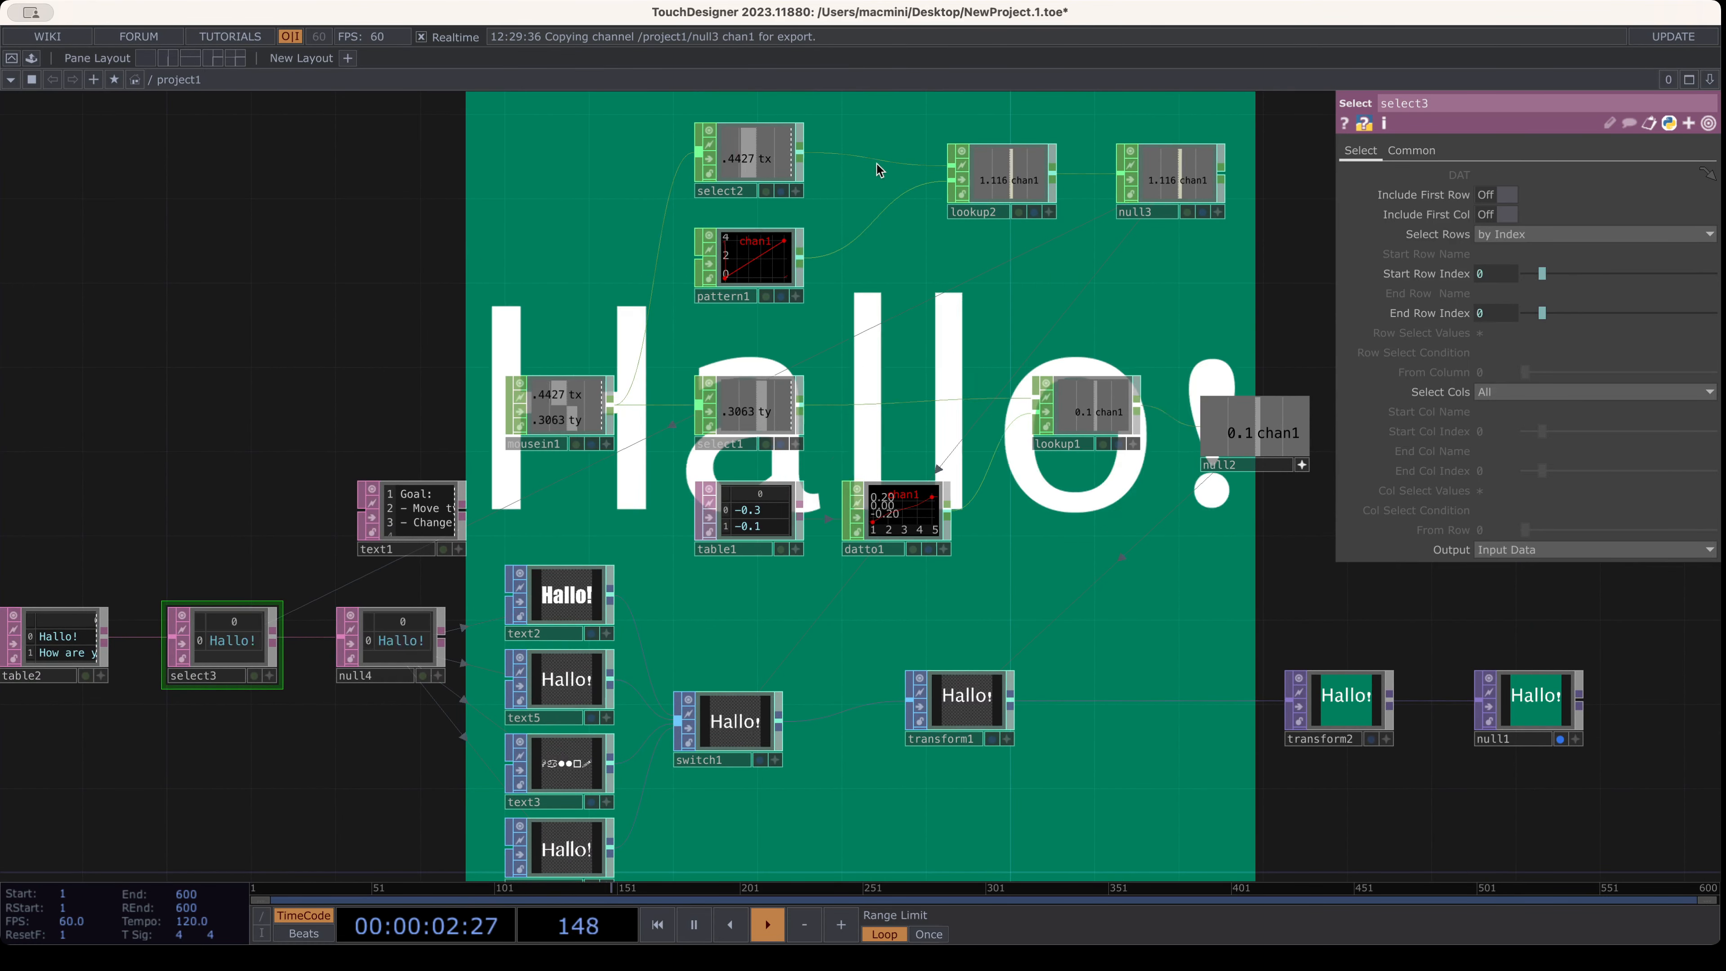
click(1412, 275)
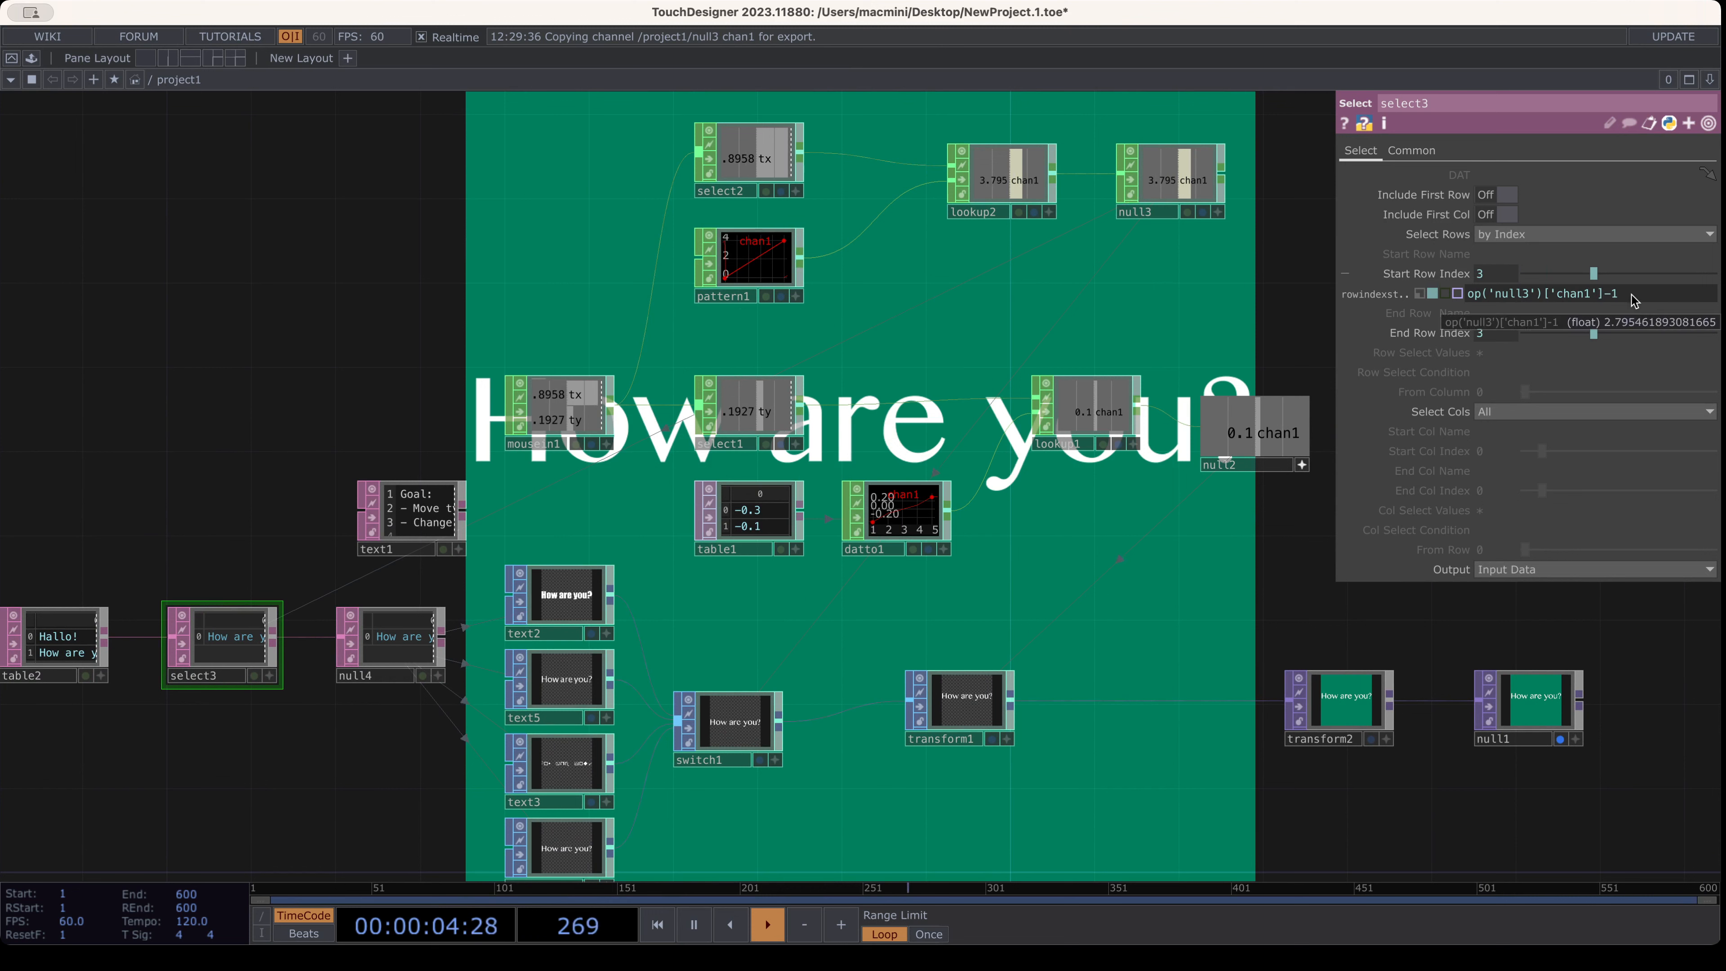
double_click(1609, 297)
click(1503, 332)
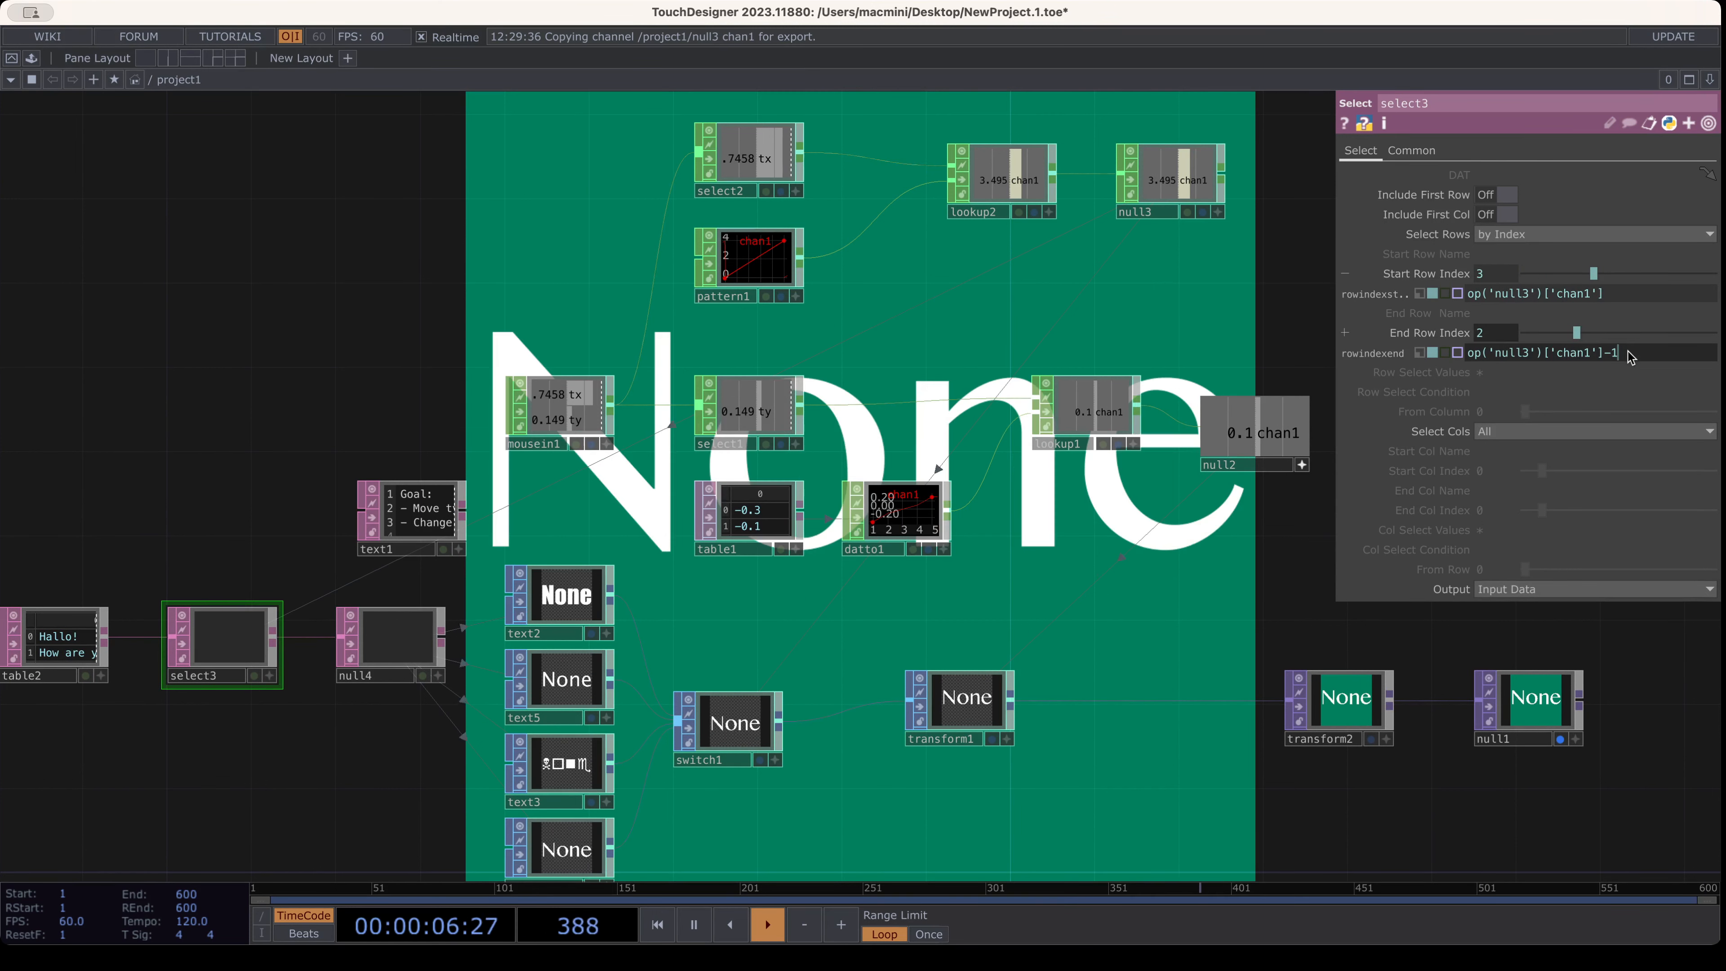